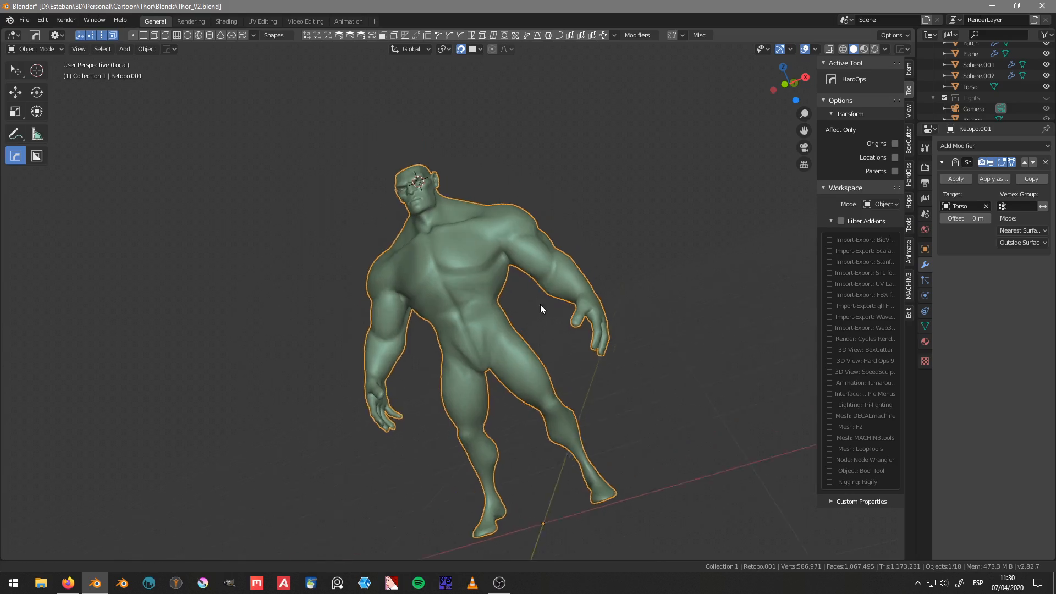
Step: Enter Edit Mode on the Retopo.001 body, select the whole mesh and symmetrize it from +X to -X
key(Tab)
middle_drag(525, 278, 627, 309)
scroll(627, 308, down, 3)
scroll(628, 309, up, 2)
key(a)
click(517, 166)
key(a)
click(519, 90)
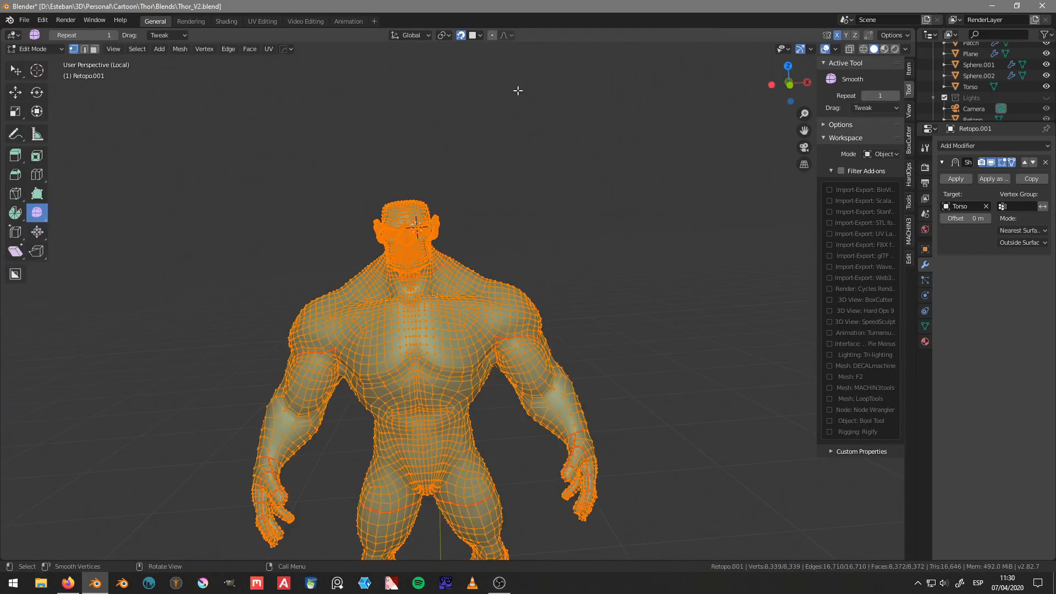
shift+middle_drag(366, 143, 447, 152)
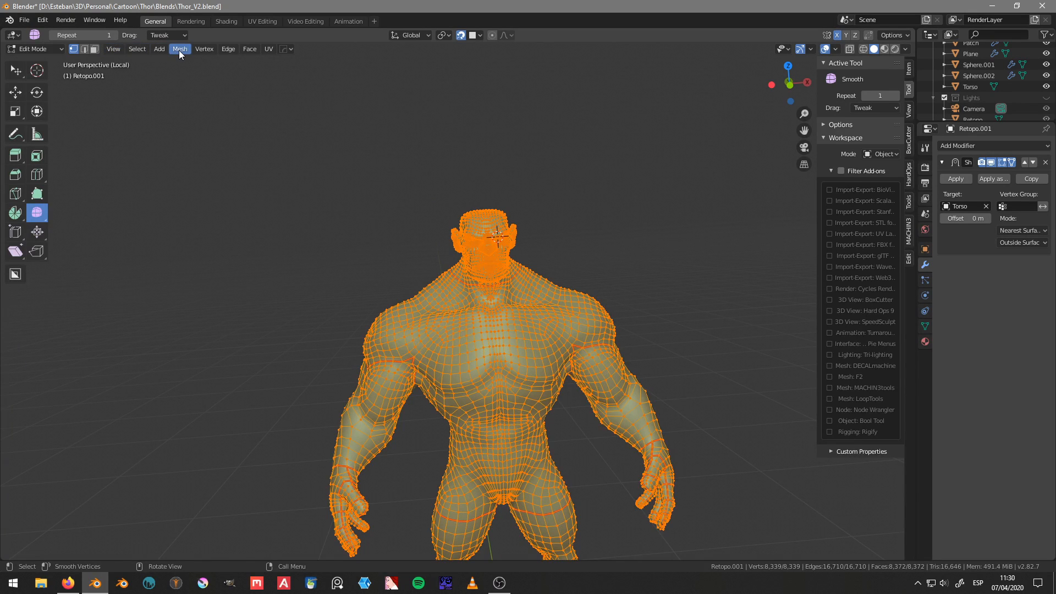
click(180, 51)
click(203, 170)
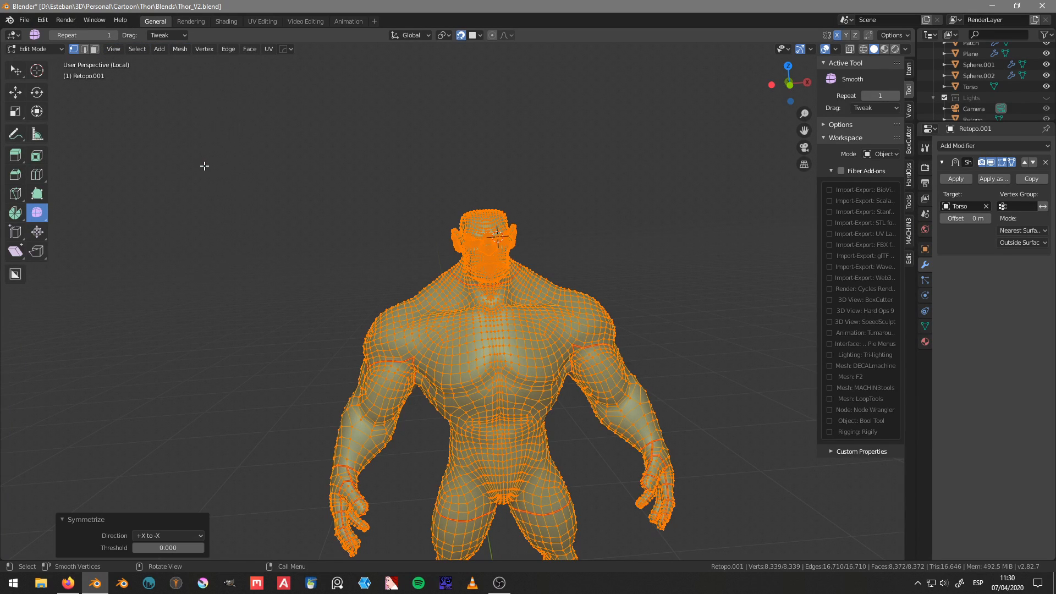
middle_drag(306, 271, 436, 294)
scroll(436, 294, up, 2)
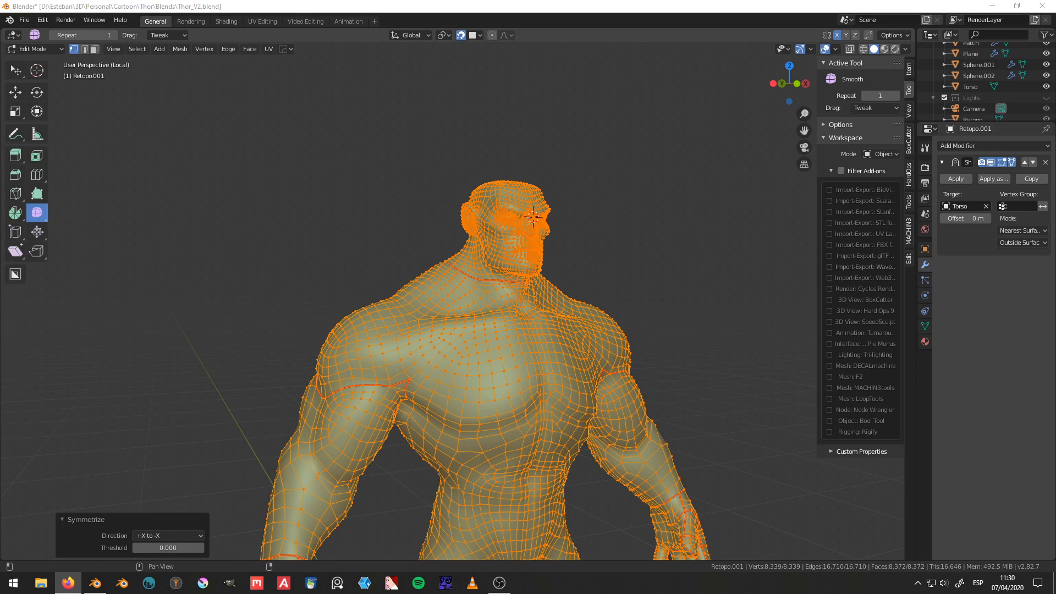
middle_drag(533, 217, 379, 172)
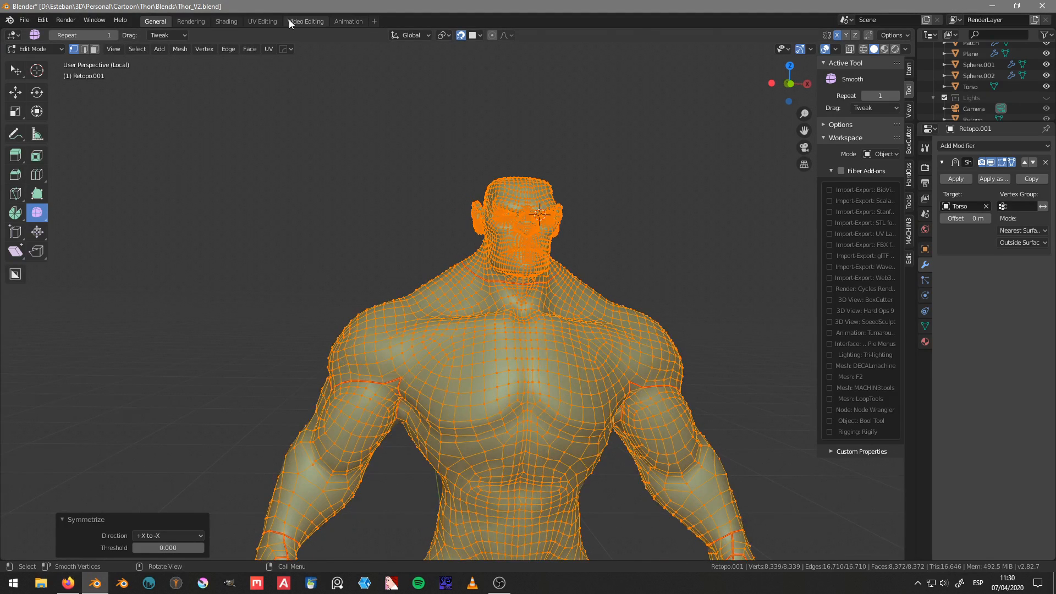
Step: Switch to the UV Editing workspace and unwrap the whole selected mesh
click(260, 21)
mouse_move(600, 281)
middle_down()
mouse_move(517, 283)
mouse_move(587, 283)
middle_up()
key(u)
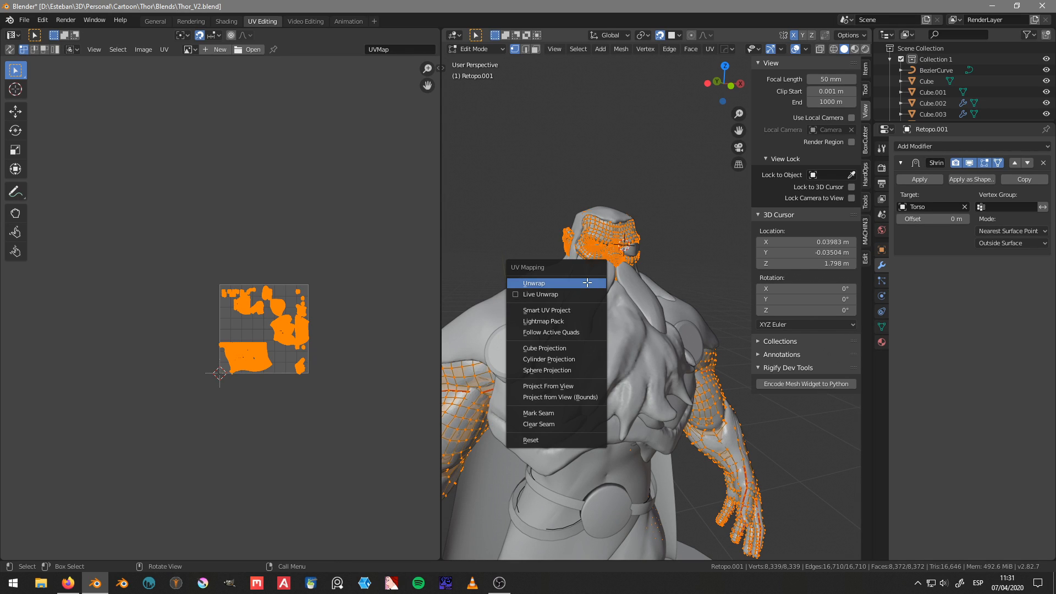
click(587, 283)
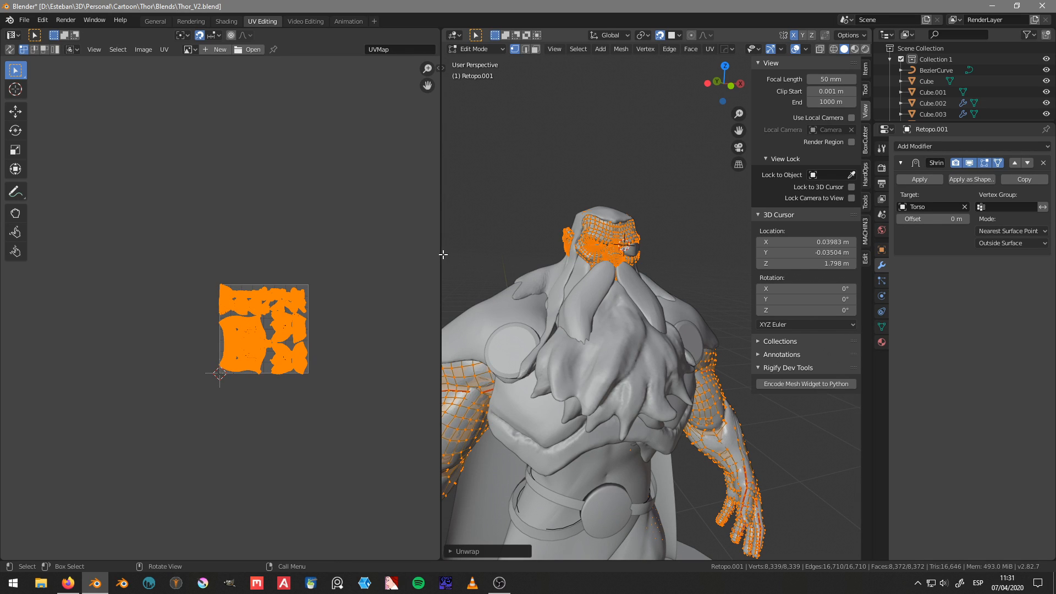
Step: Widen the UV editor and set its UDIM grid shape to 2 by 2 tiles
drag(440, 259, 587, 258)
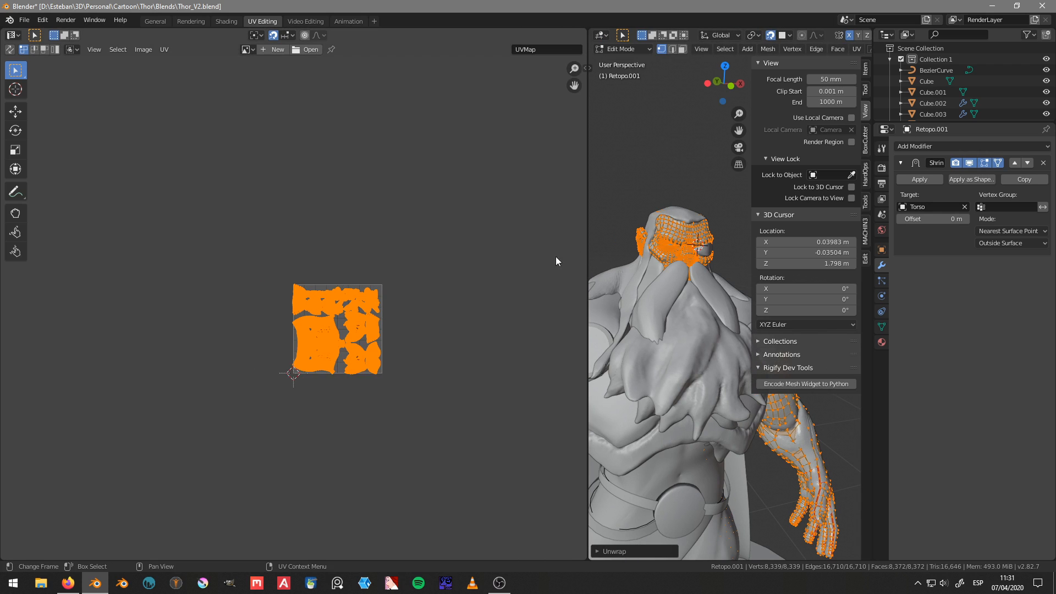
scroll(437, 270, up, 3)
middle_drag(436, 270, 339, 278)
key(n)
scroll(471, 220, up, 2)
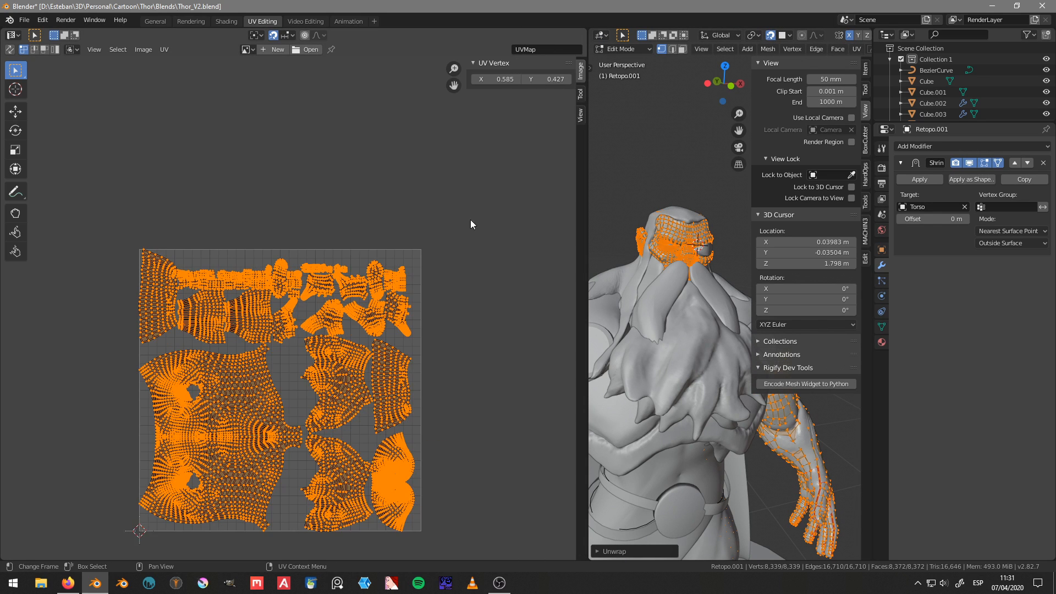
middle_drag(471, 220, 441, 225)
click(582, 94)
click(582, 114)
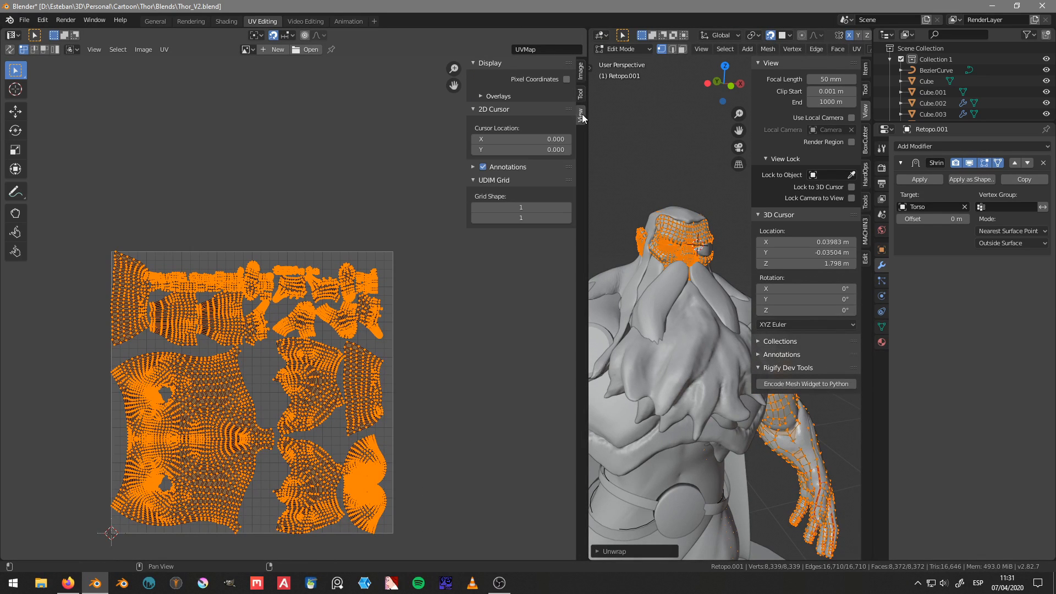
click(567, 207)
scroll(411, 209, down, 2)
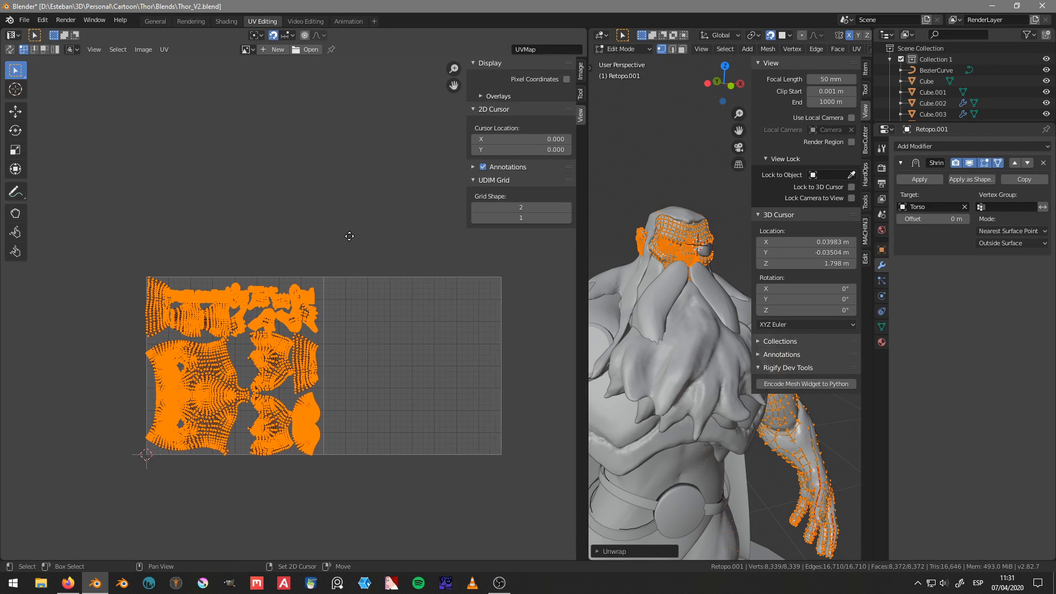
click(568, 218)
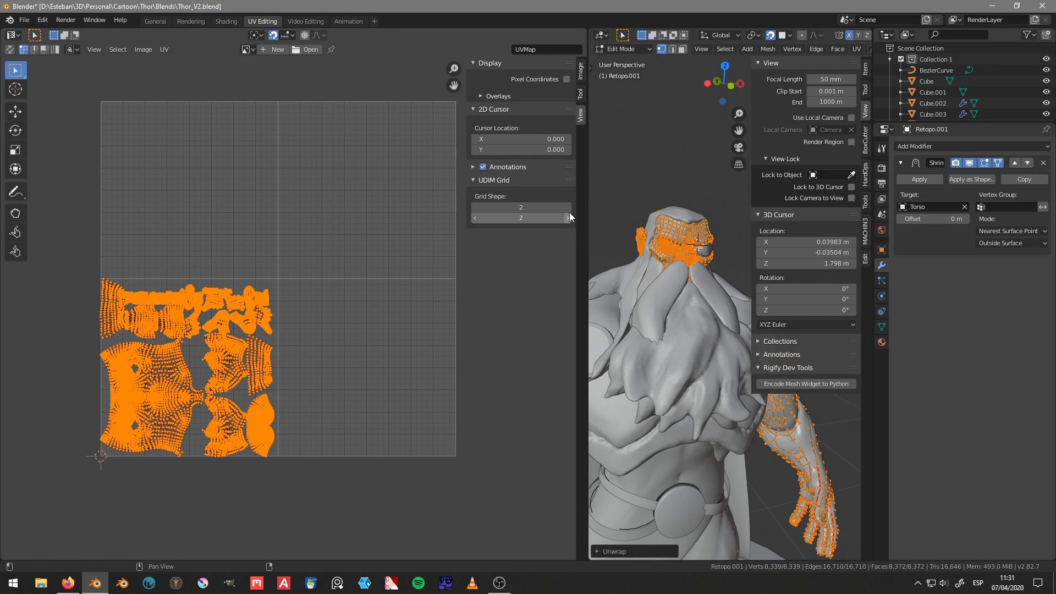
Step: Select all the UV islands and rotate them together by 90 degrees
middle_drag(176, 314, 229, 278)
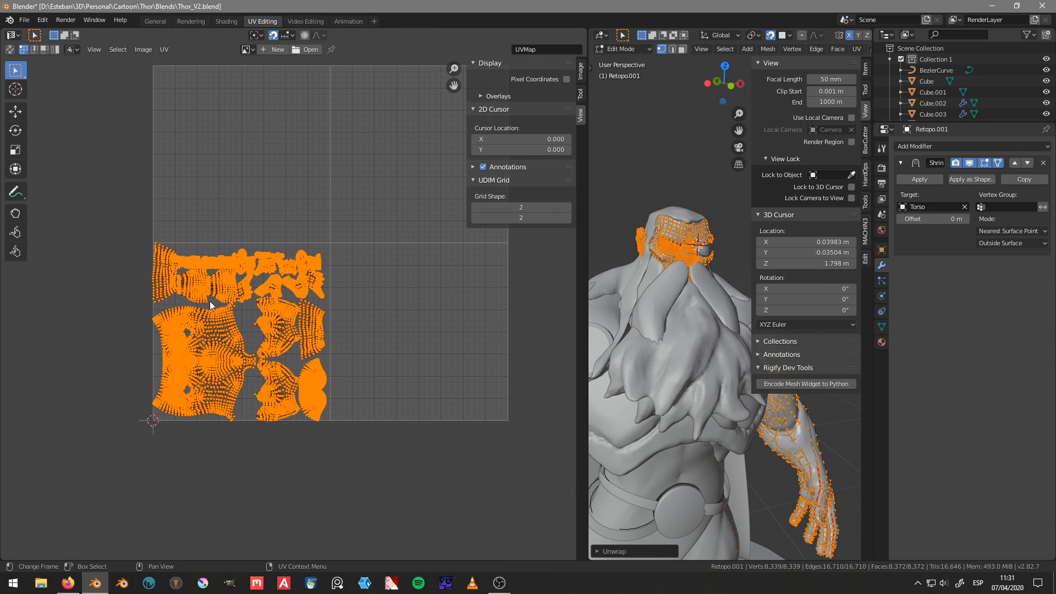
scroll(293, 310, up, 2)
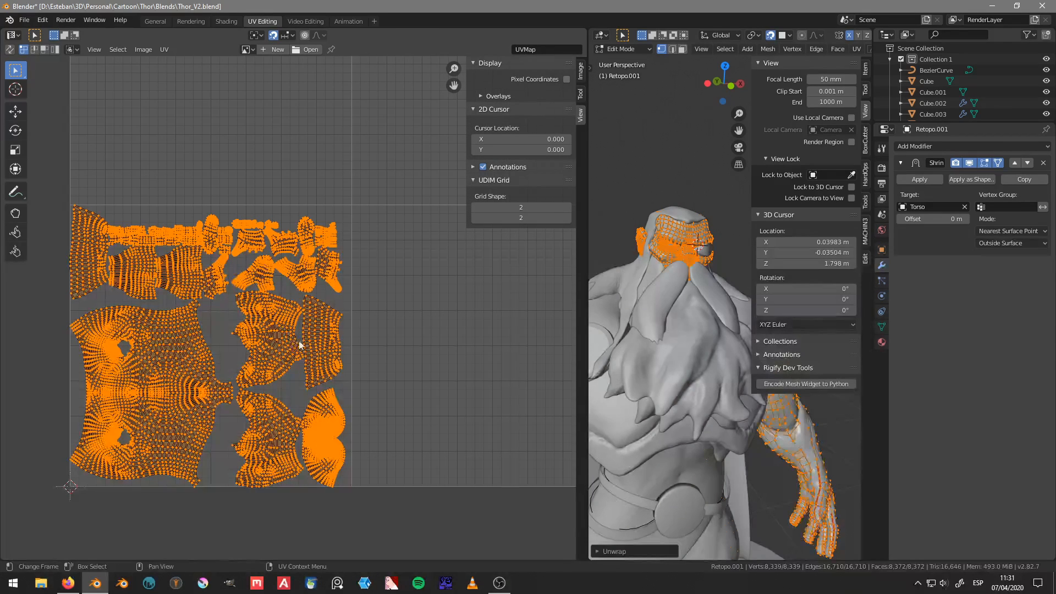
click(326, 447)
text(a)
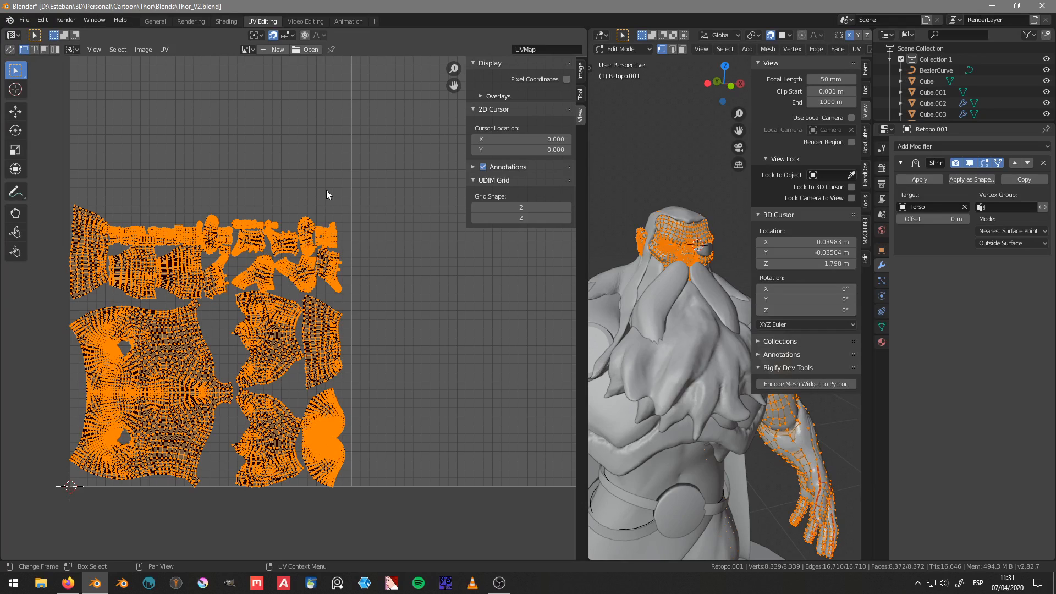
text(r90)
key(Return)
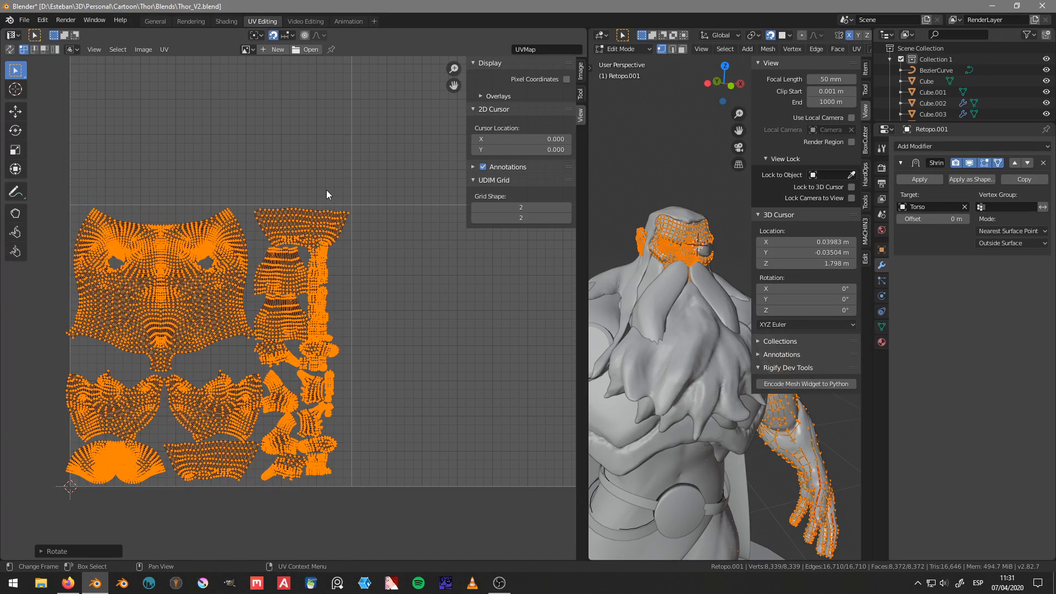
Step: Select only the fan-shaped head UV island and rotate it by 180 degrees
middle_drag(292, 376, 327, 338)
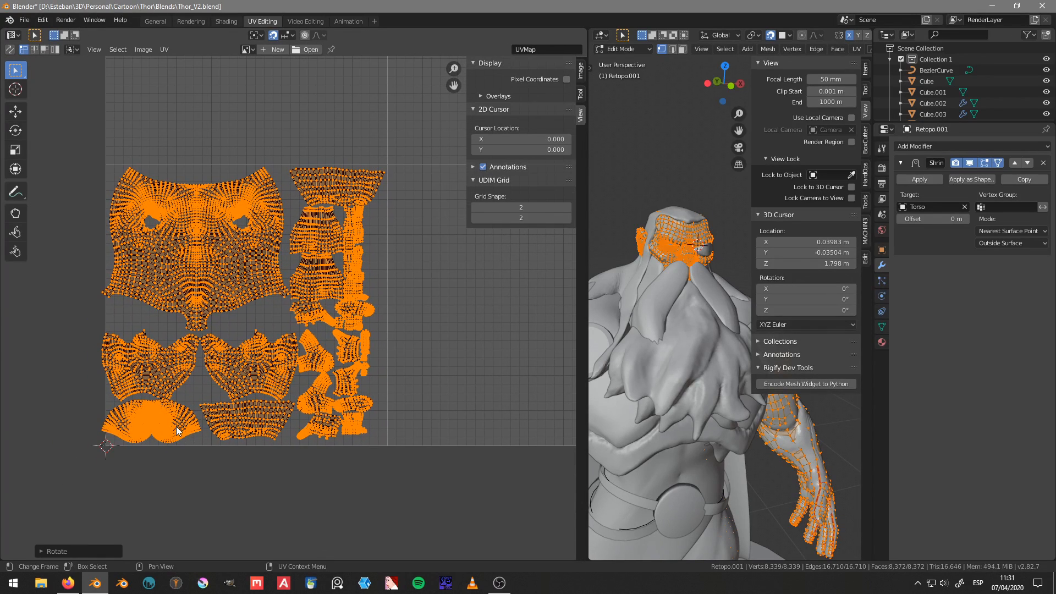
key(l)
key(alt+a)
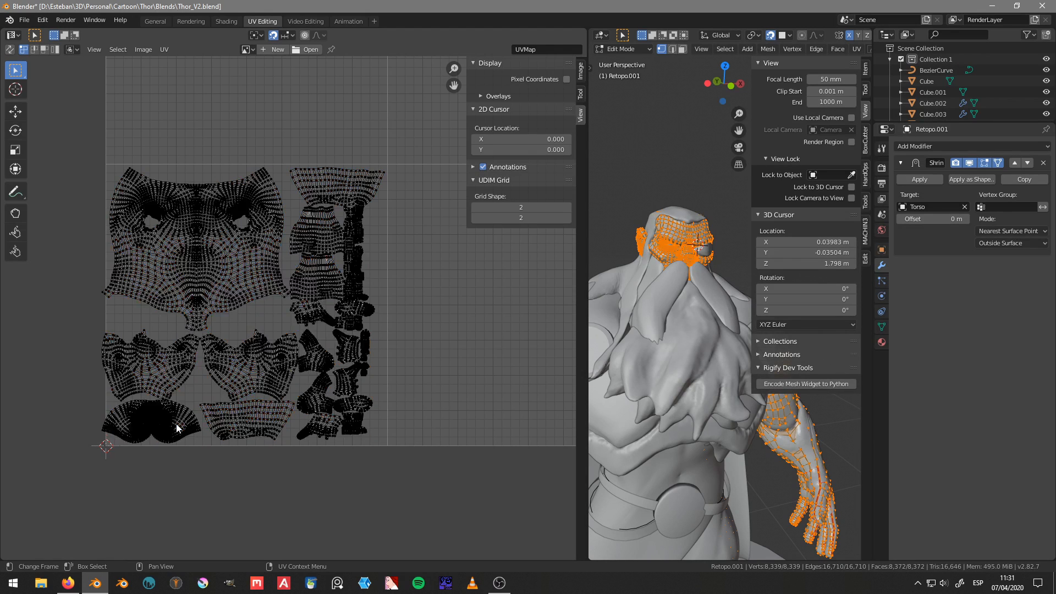
key(l)
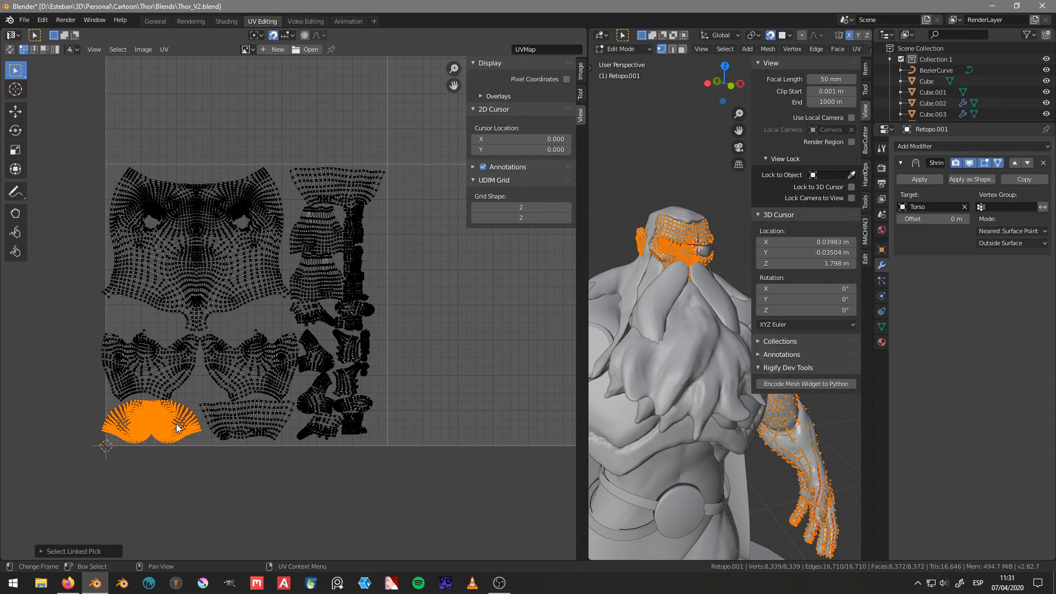
scroll(176, 428, down, 10)
text(r)
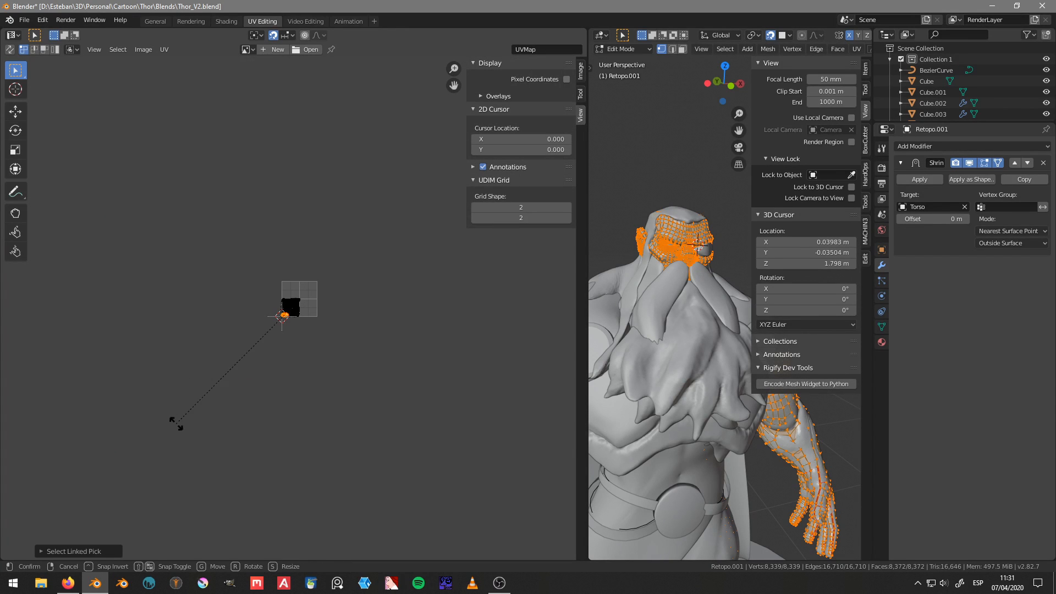
text(180)
key(Return)
Step: Move the head UV island up into the empty tile above the other islands
key(KP_Decimal)
scroll(176, 423, down, 6)
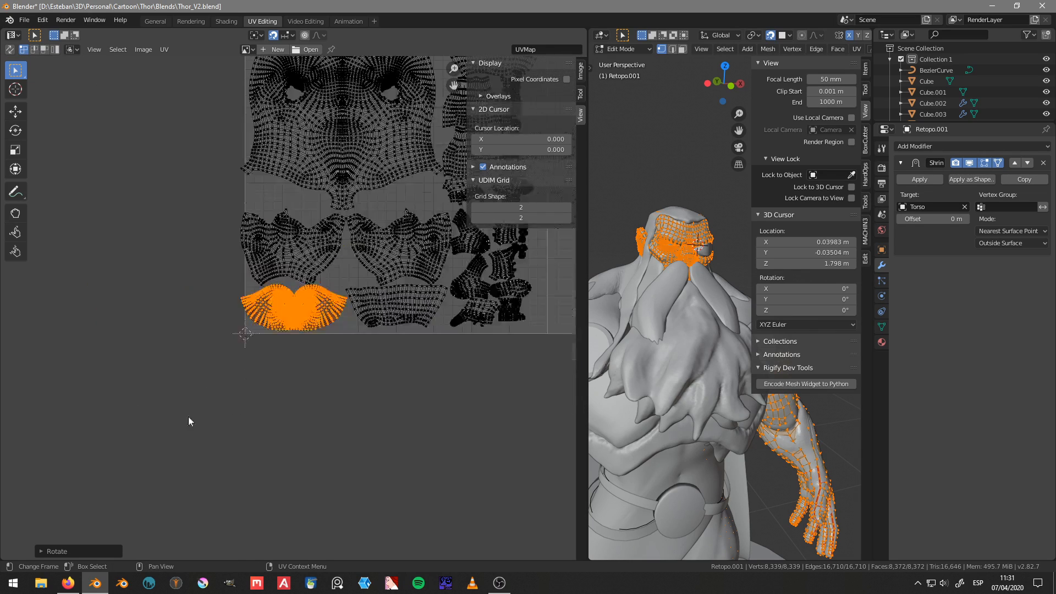
middle_drag(384, 231, 248, 404)
key(g)
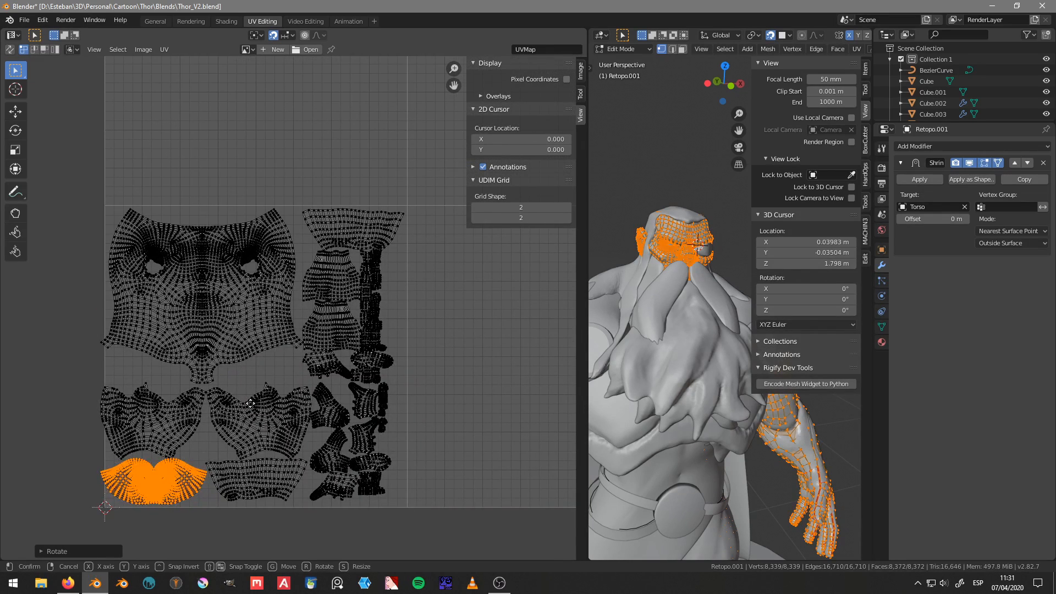
click(301, 115)
middle_drag(300, 114, 315, 263)
scroll(310, 280, down, 3)
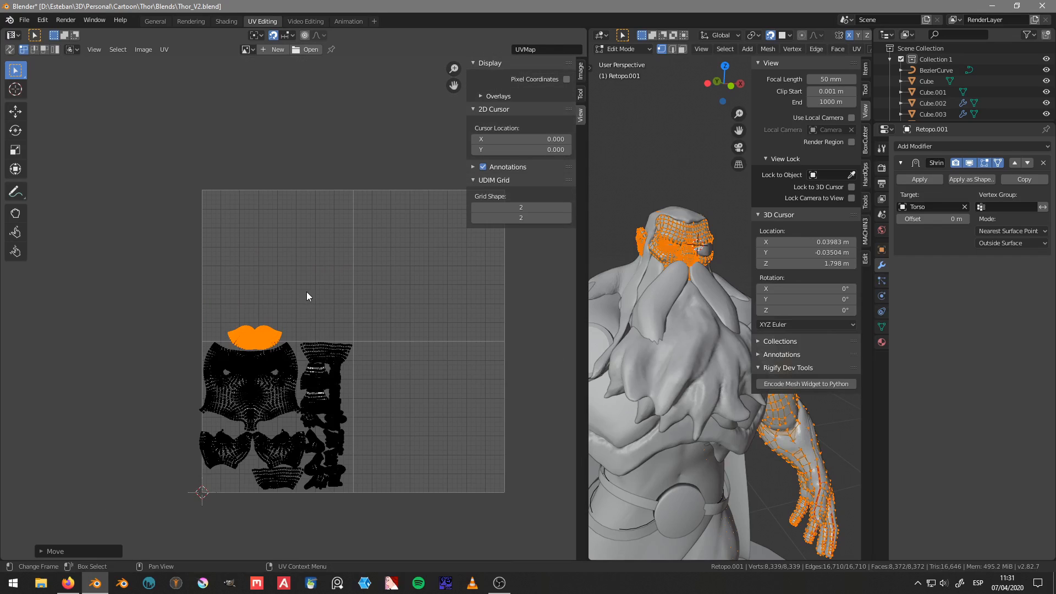
Step: Pack the head UV island on its own to fill a tile and move it up above the other islands
key(ctrl+p)
key(ctrl+z)
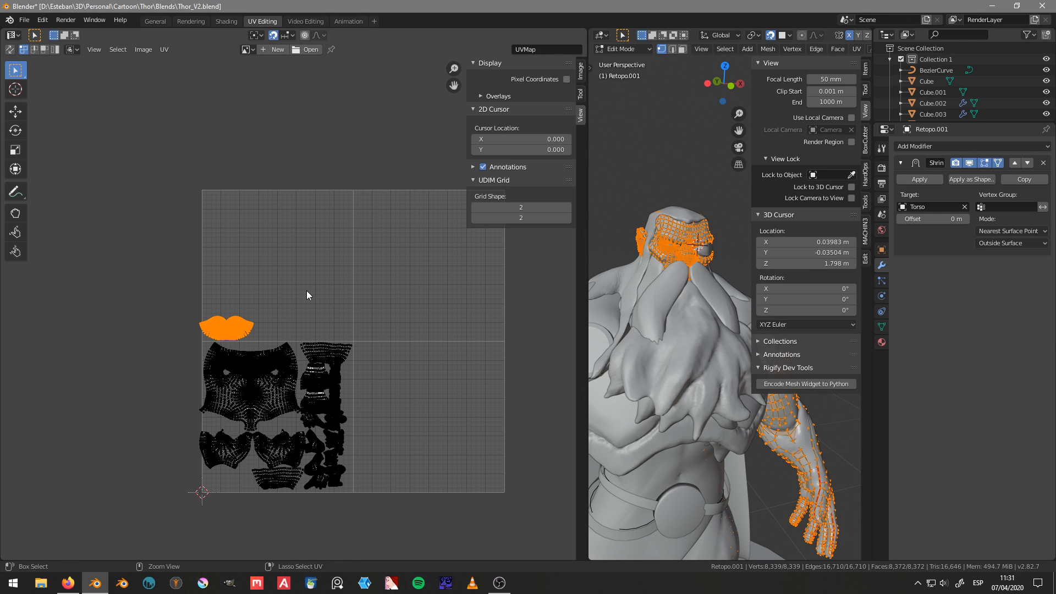
key(ctrl+p)
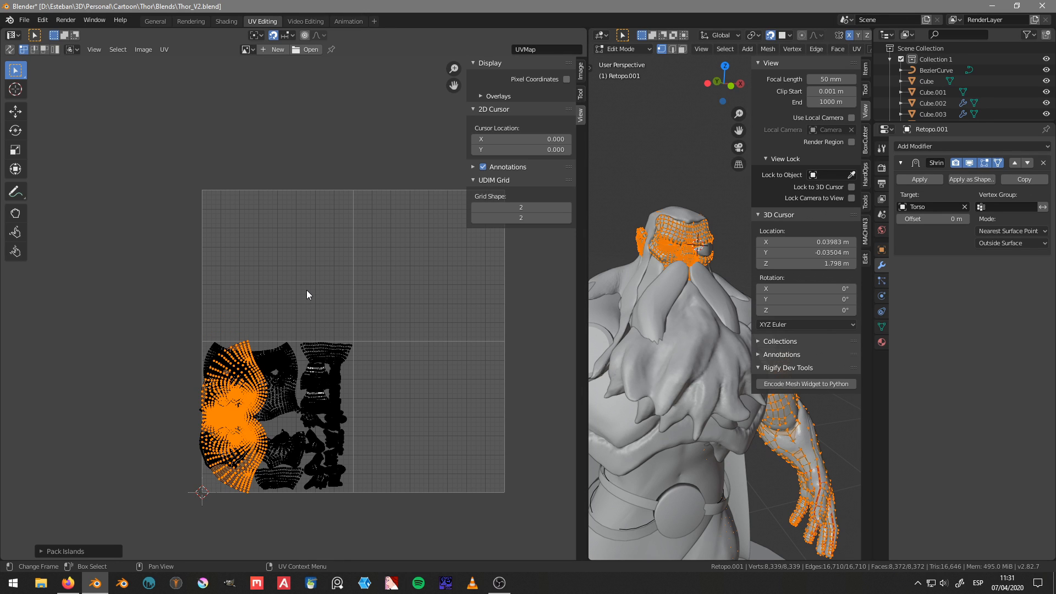
key(g)
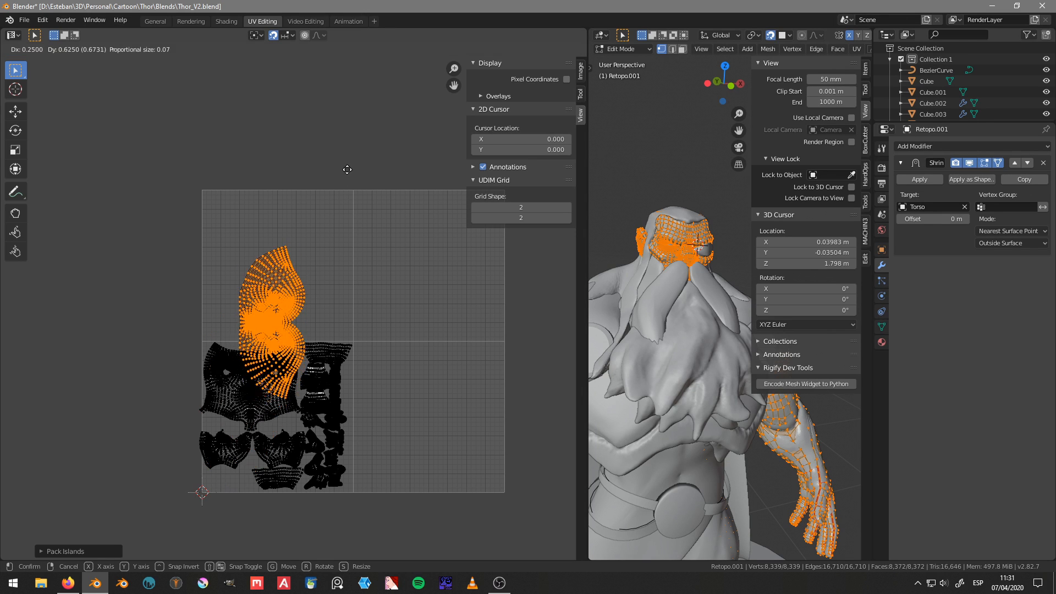
click(346, 167)
Step: Select all the UV islands and pack them together into the first tile
key(a)
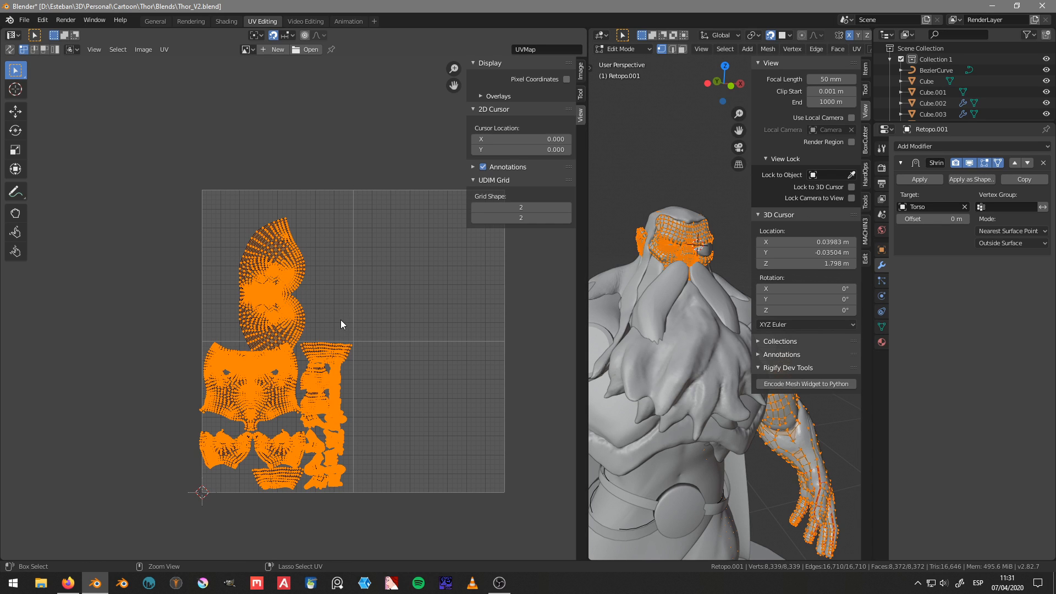
key(ctrl+p)
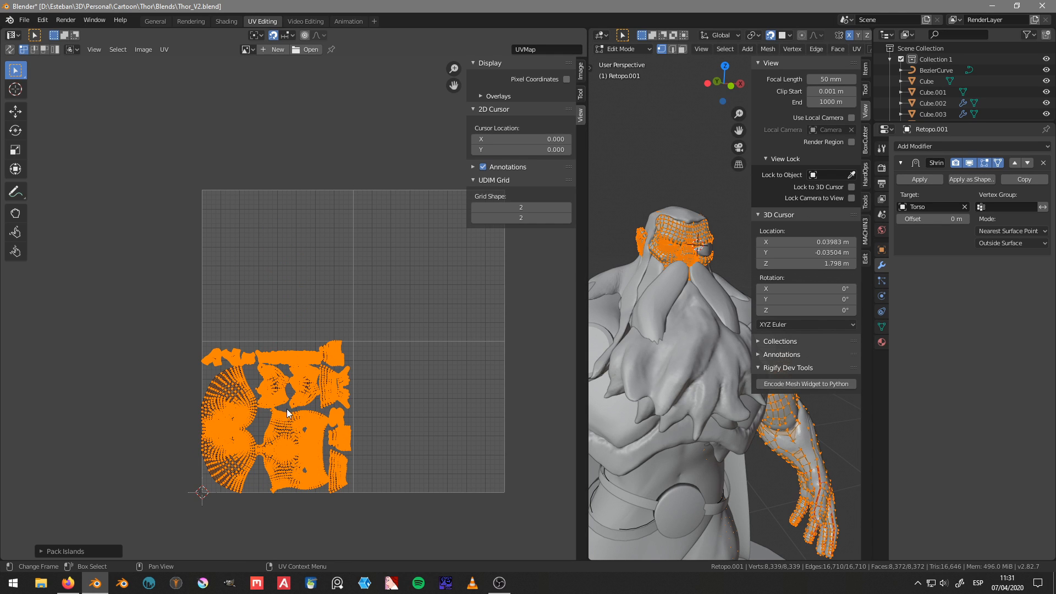
scroll(404, 385, down, 2)
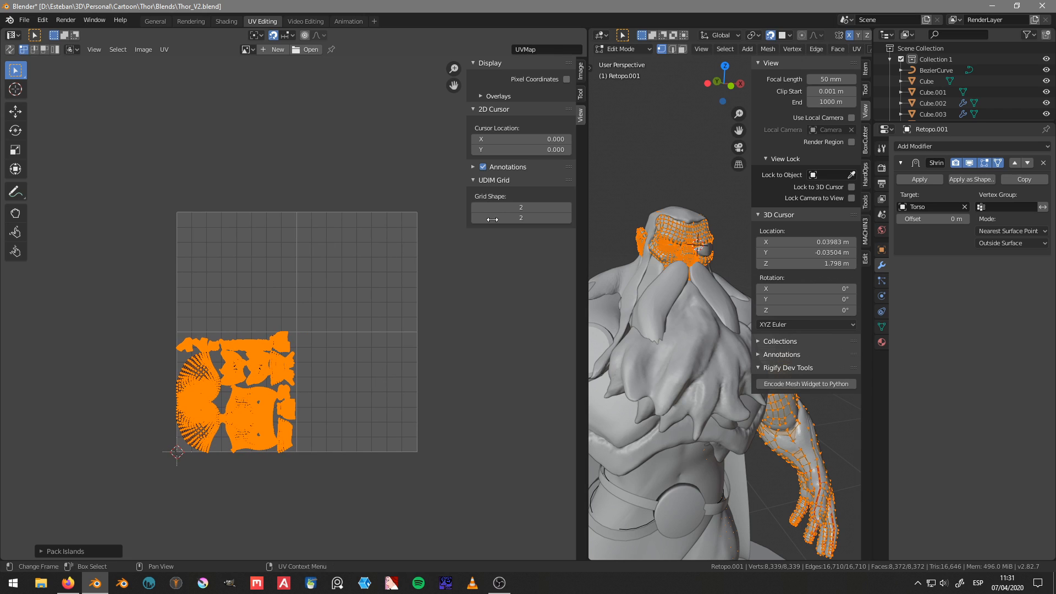
Step: Start creating a new image in the UV editor and name it Grid
click(276, 49)
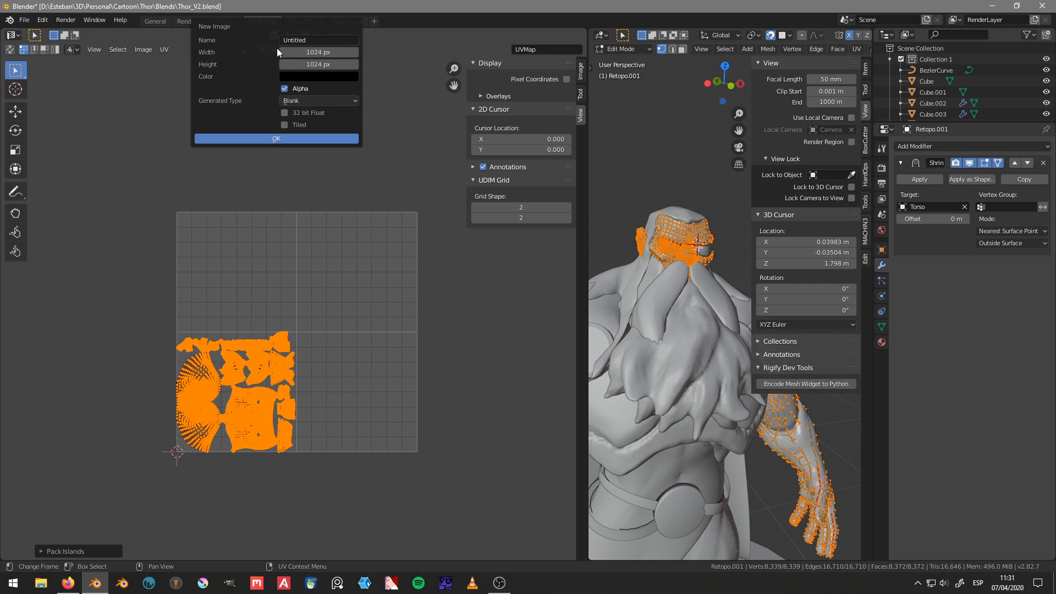
click(324, 40)
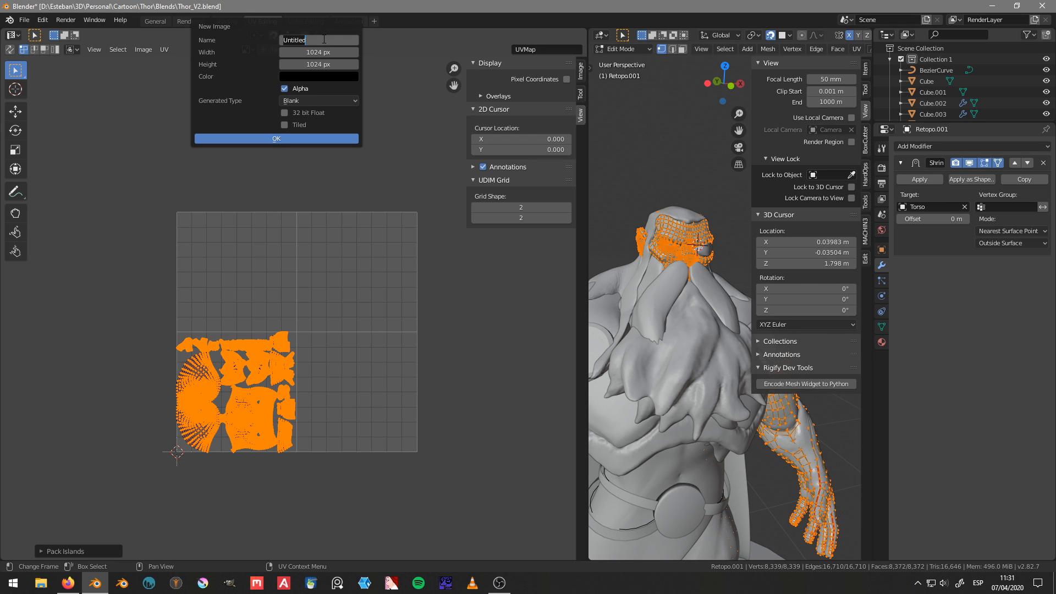
text(Grid)
Step: Set the new image's width and height to 2048 px each
click(326, 53)
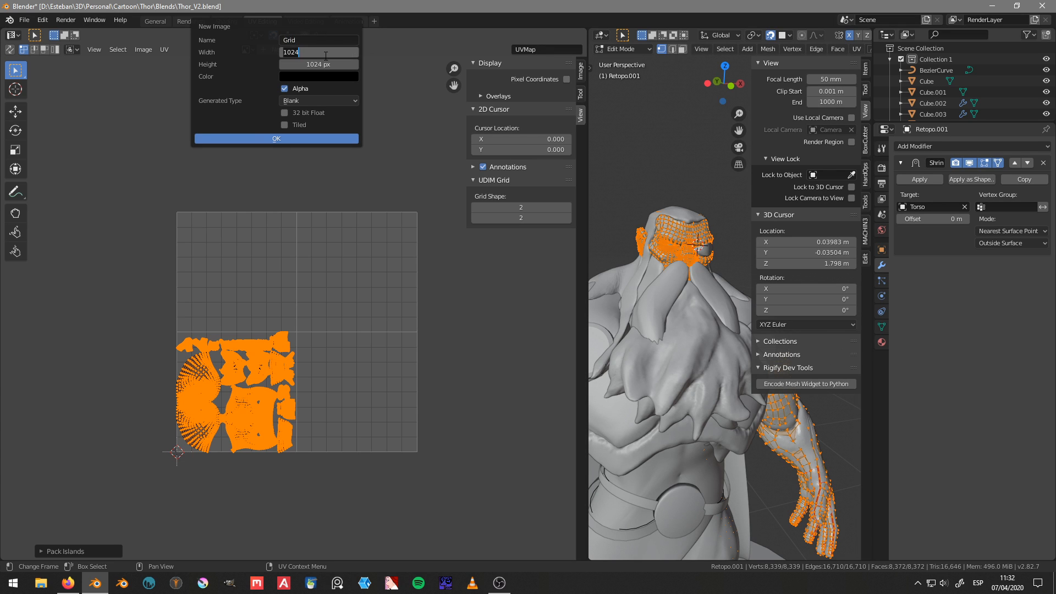
text(2048)
key(Tab)
text(2048)
key(Return)
Step: Set the new image to 1024 by 1024 px, with UV Grid as the generated type and tiling enabled
click(325, 54)
text(1024)
key(Tab)
text(1024)
key(Tab)
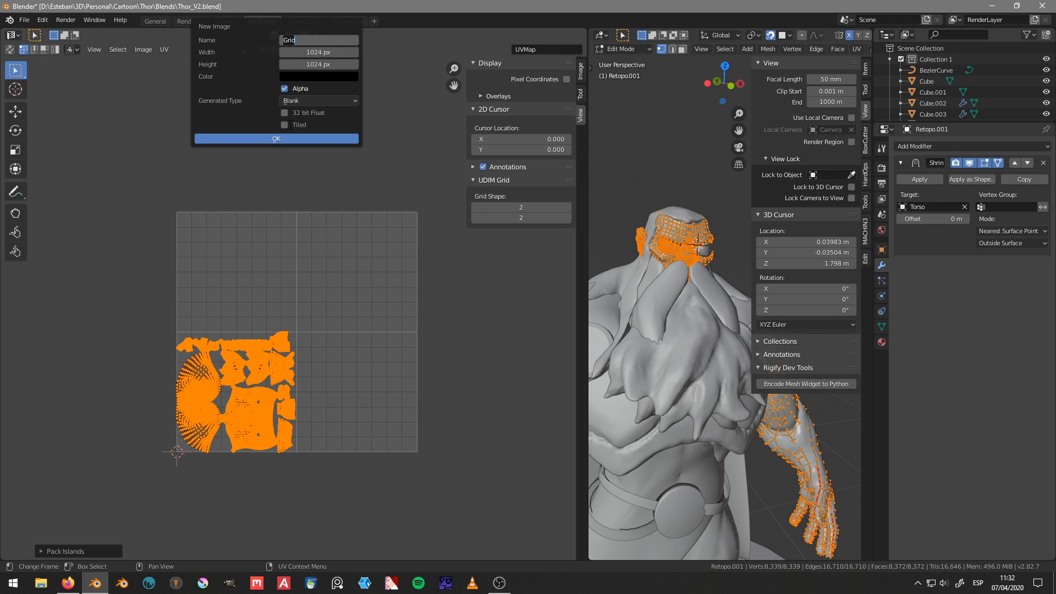
key(Return)
click(302, 100)
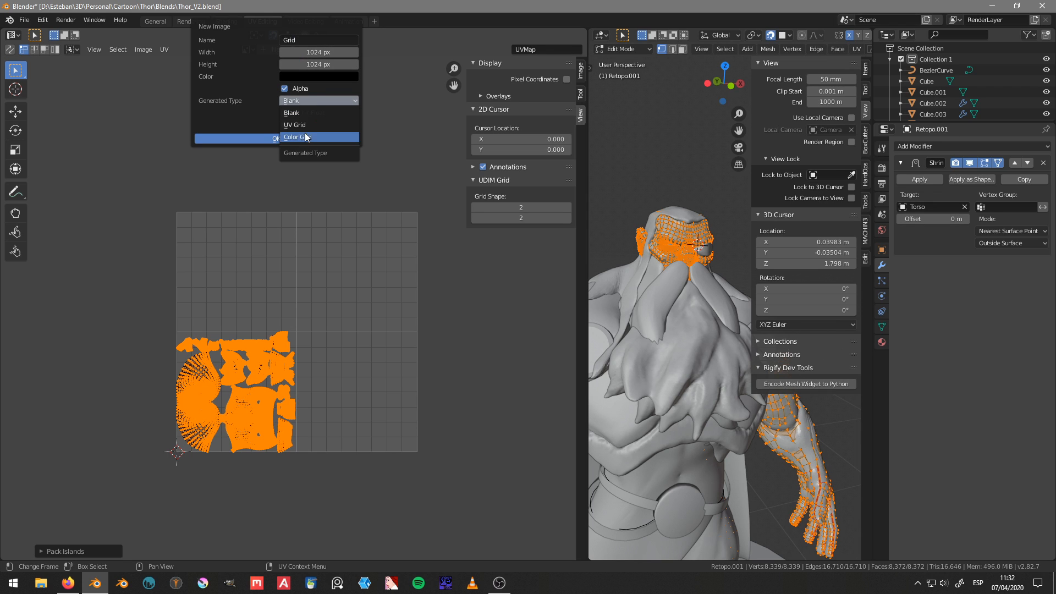
click(307, 123)
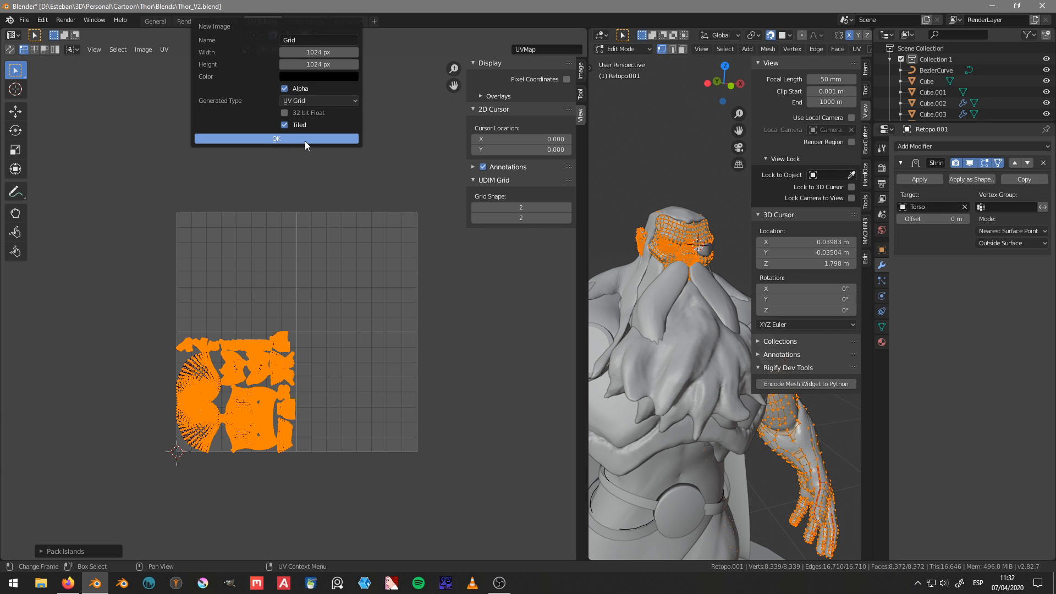
Step: Create the Grid image with the chosen settings and bring up its UDIM tile list
click(305, 141)
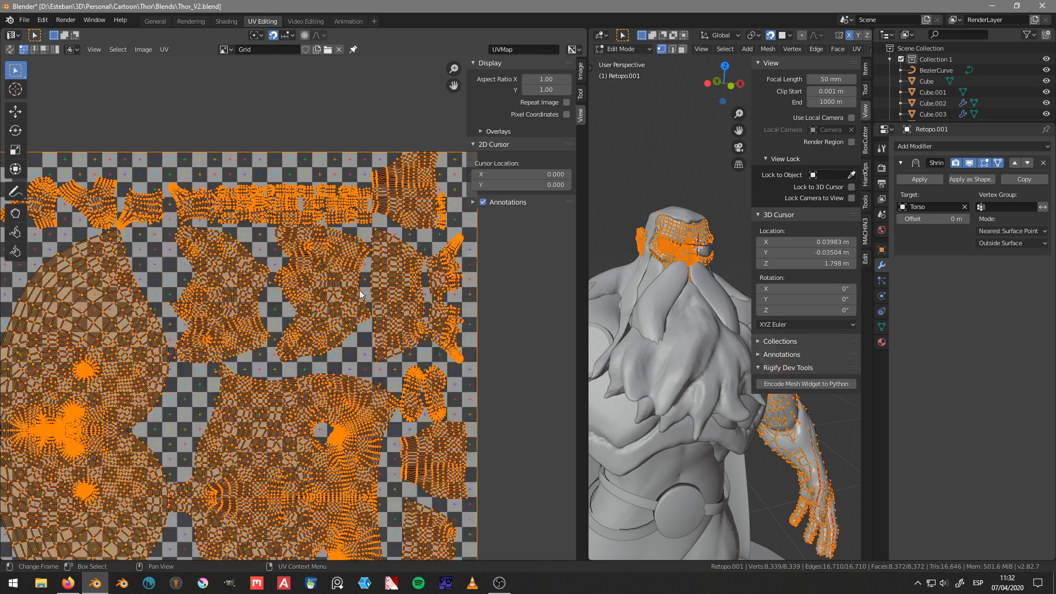
scroll(359, 289, down, 5)
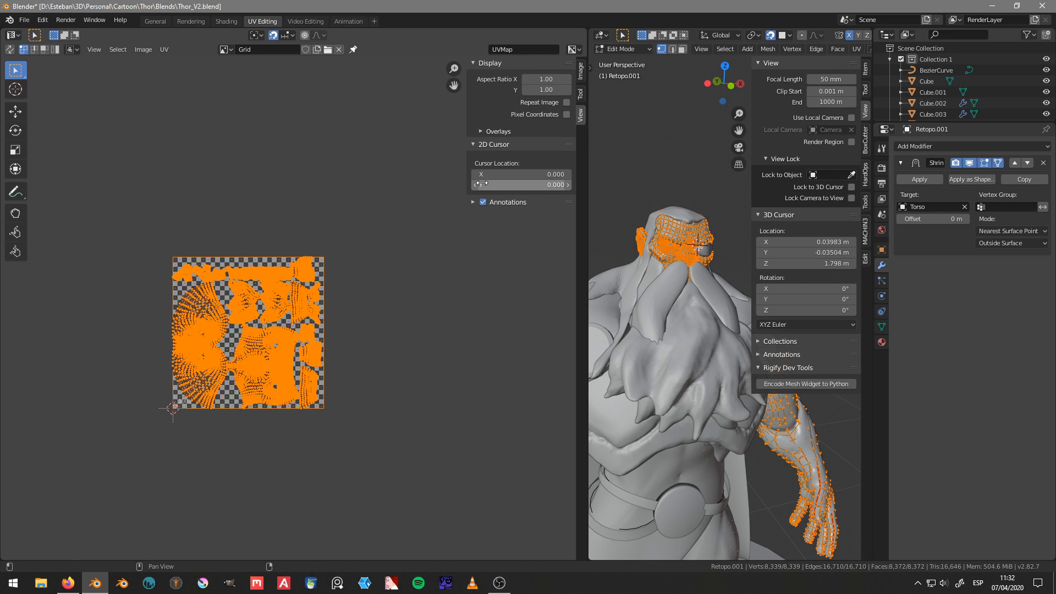
click(582, 92)
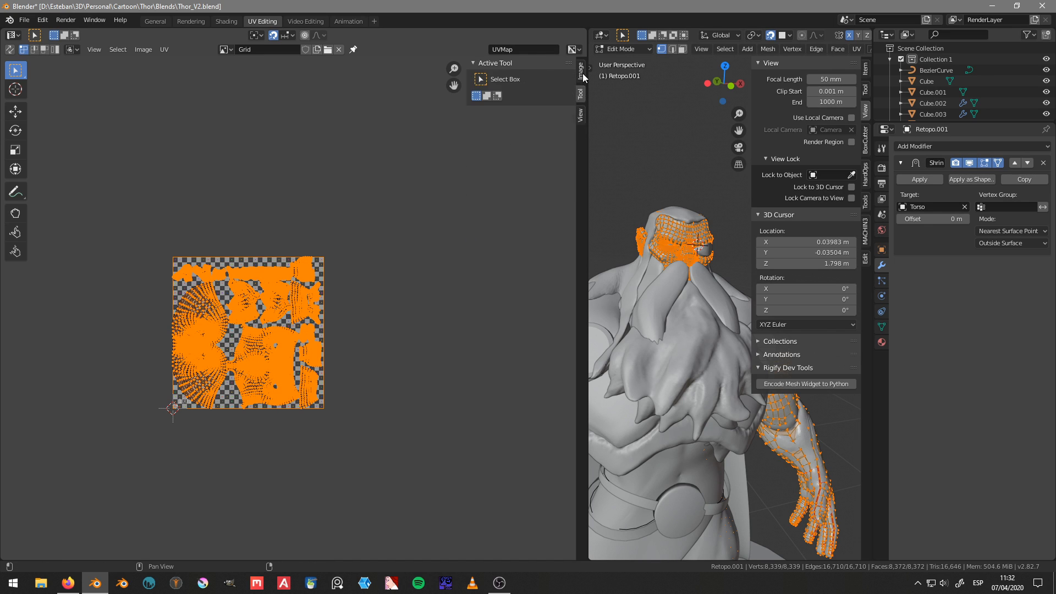
click(582, 73)
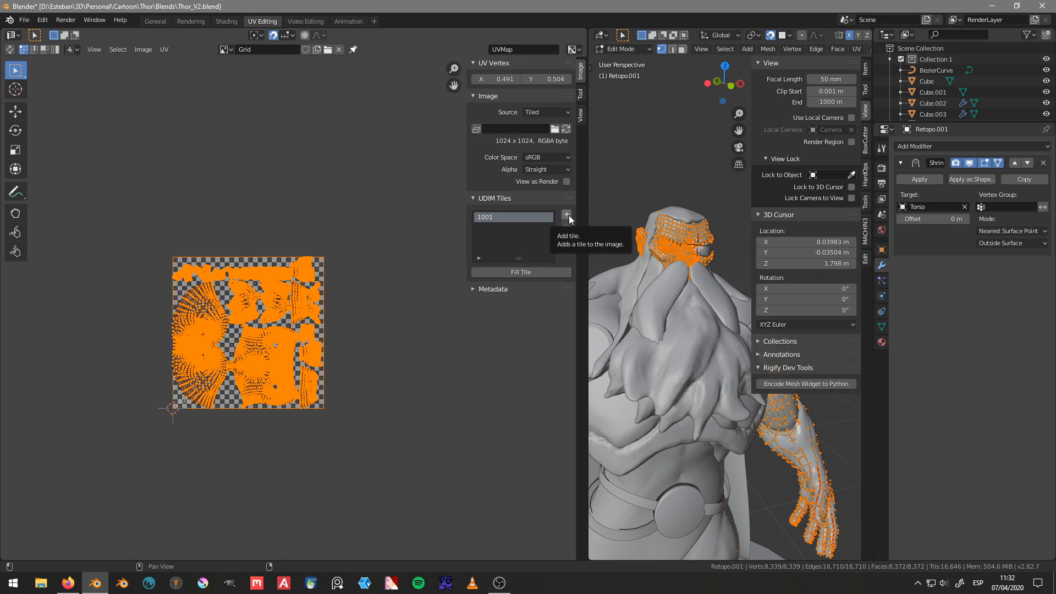
Step: Add four blank 1024 by 1024 px tiles to the Grid image, starting at number 1002
click(568, 216)
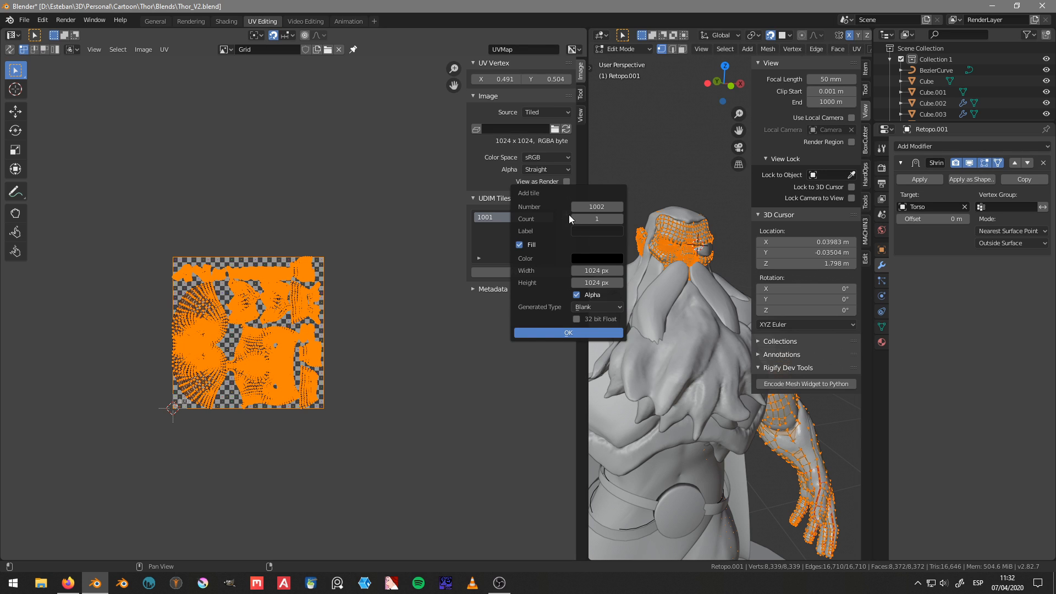
click(620, 219)
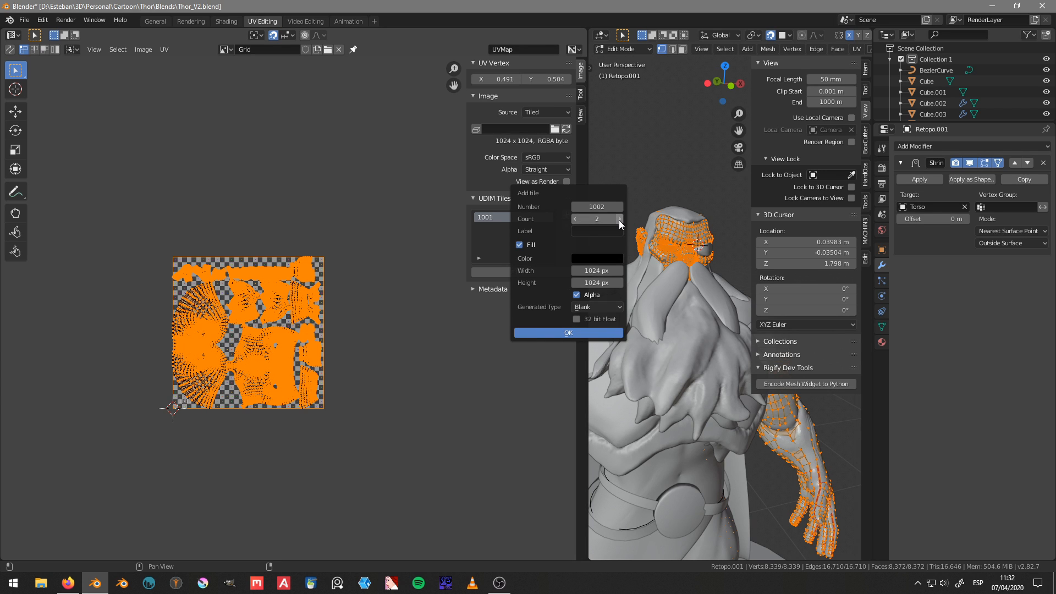
click(619, 219)
click(620, 219)
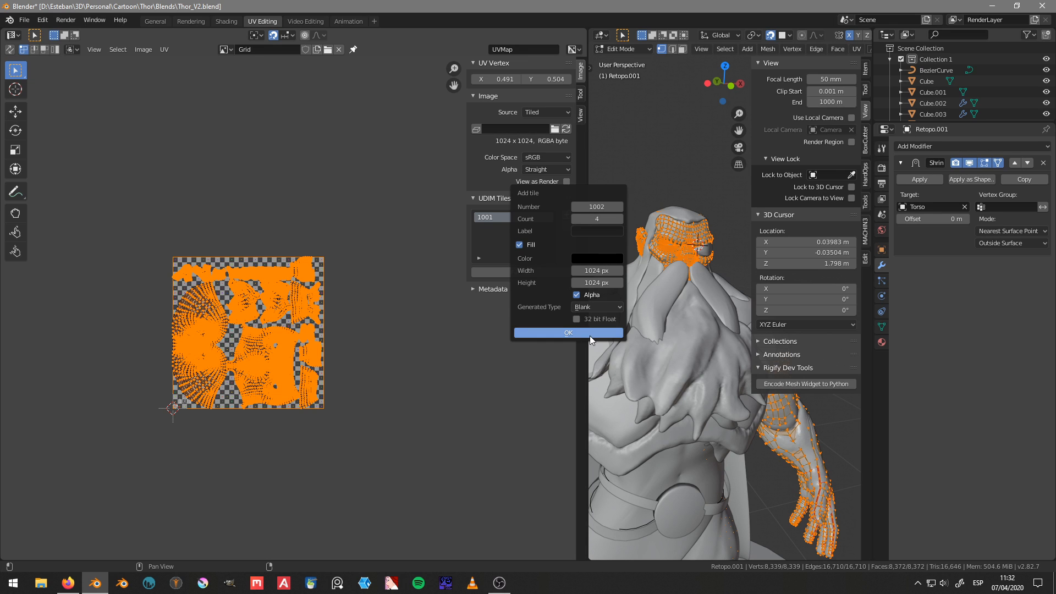
click(569, 333)
scroll(233, 289, down, 4)
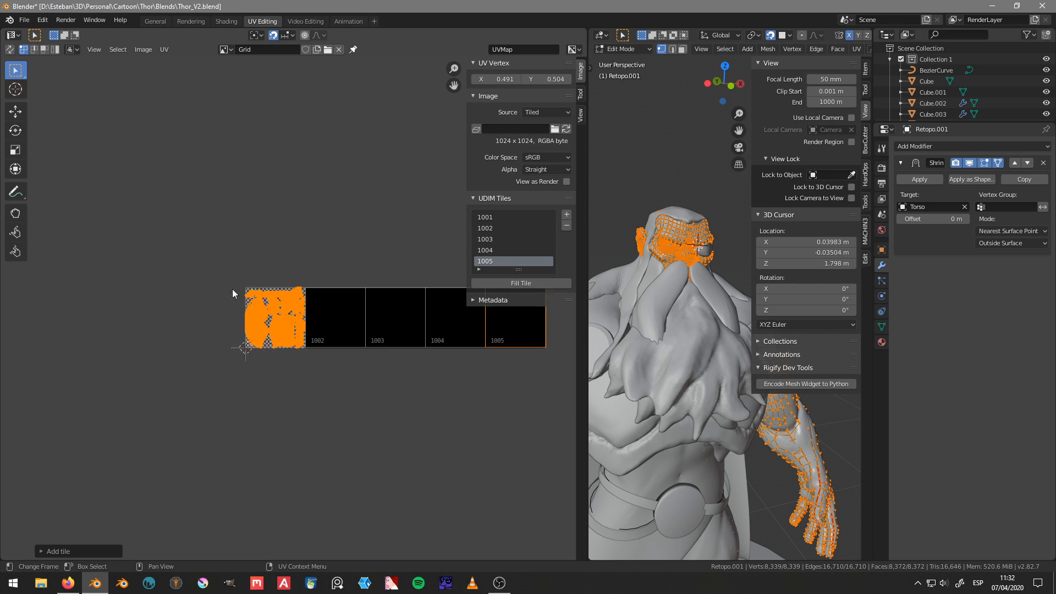
Step: Make 1002 the active UDIM tile of the Grid image
scroll(316, 289, up, 3)
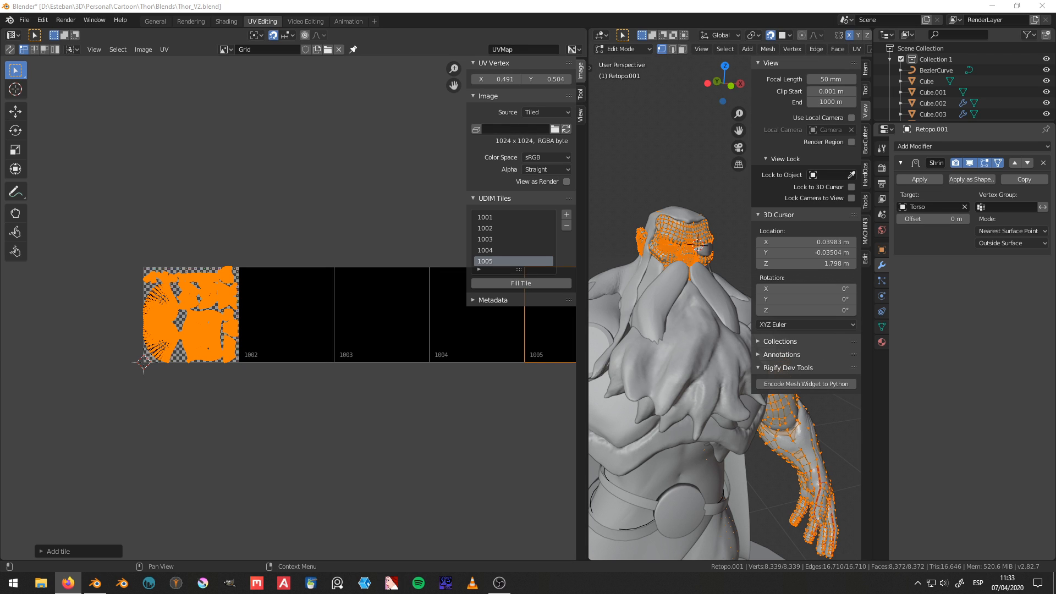
scroll(238, 305, up, 2)
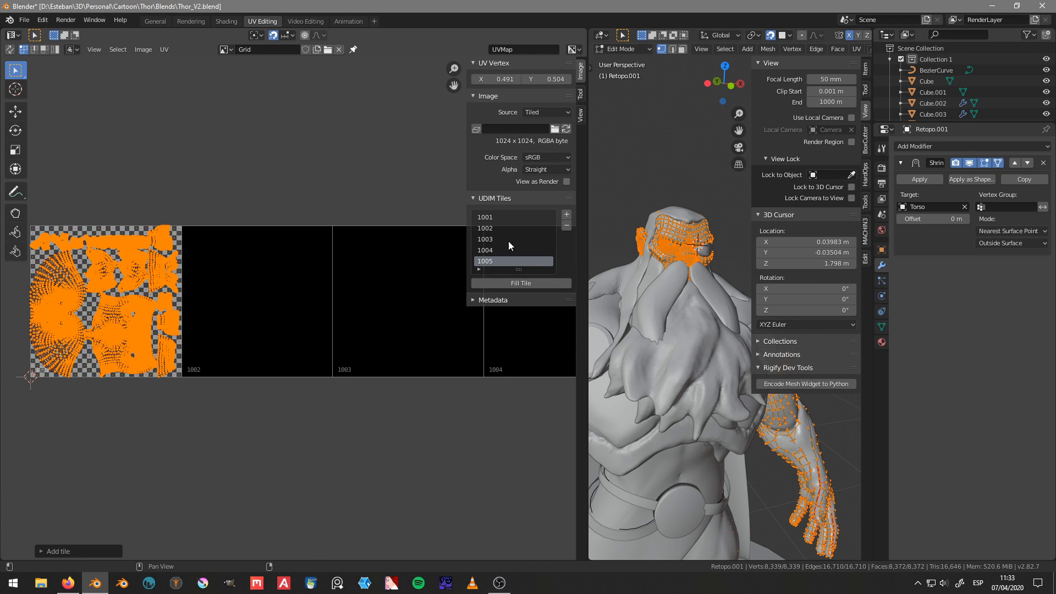
click(501, 229)
middle_drag(206, 328, 297, 319)
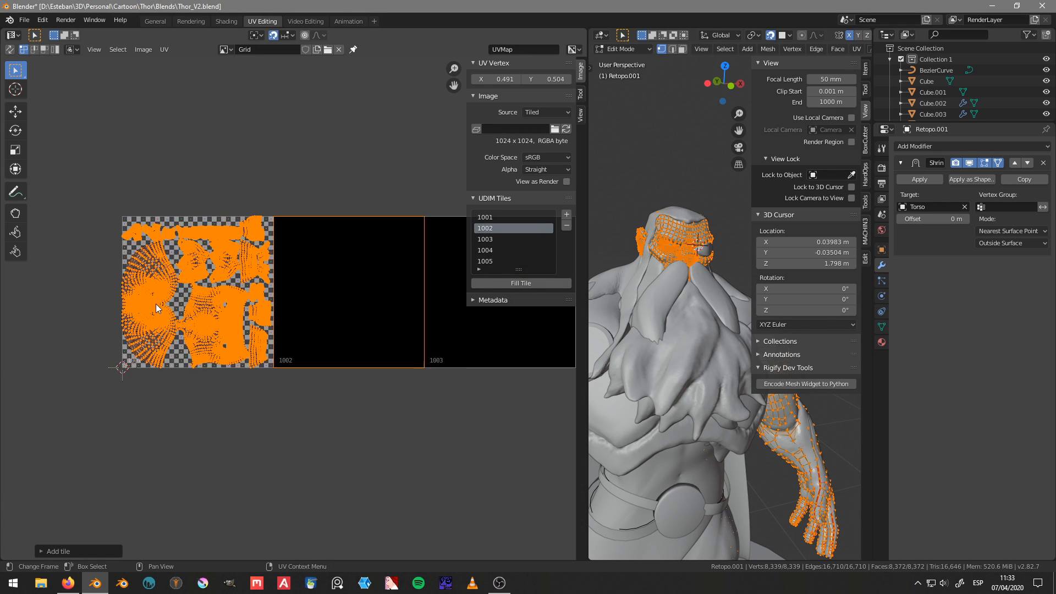
Step: Select the entire head UV island in tile 1001, pack it to fill the tile and rotate it 90 degrees
click(156, 304)
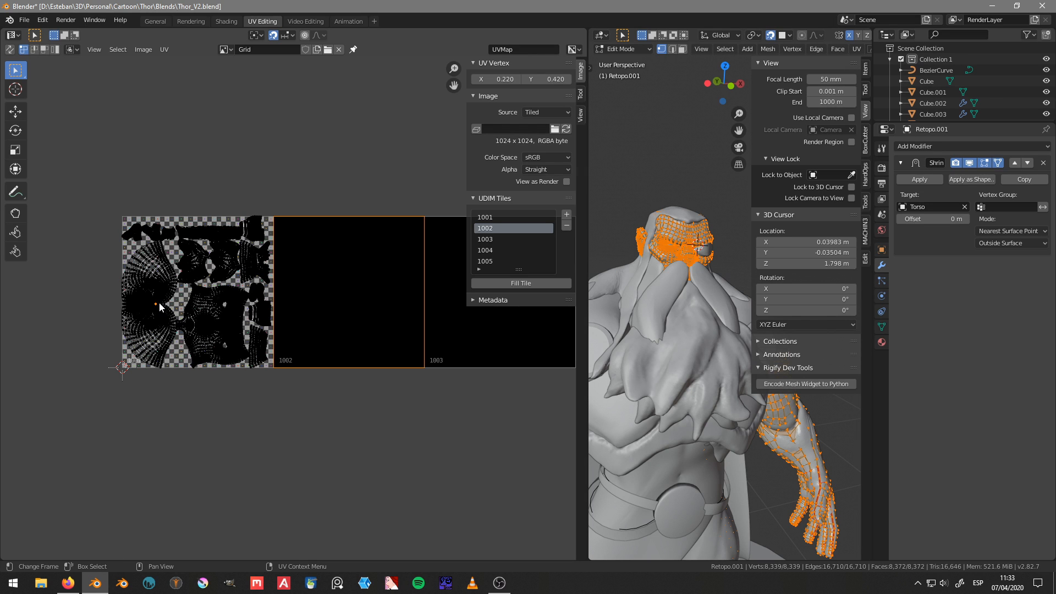
key(ctrl+l)
key(ctrl+p)
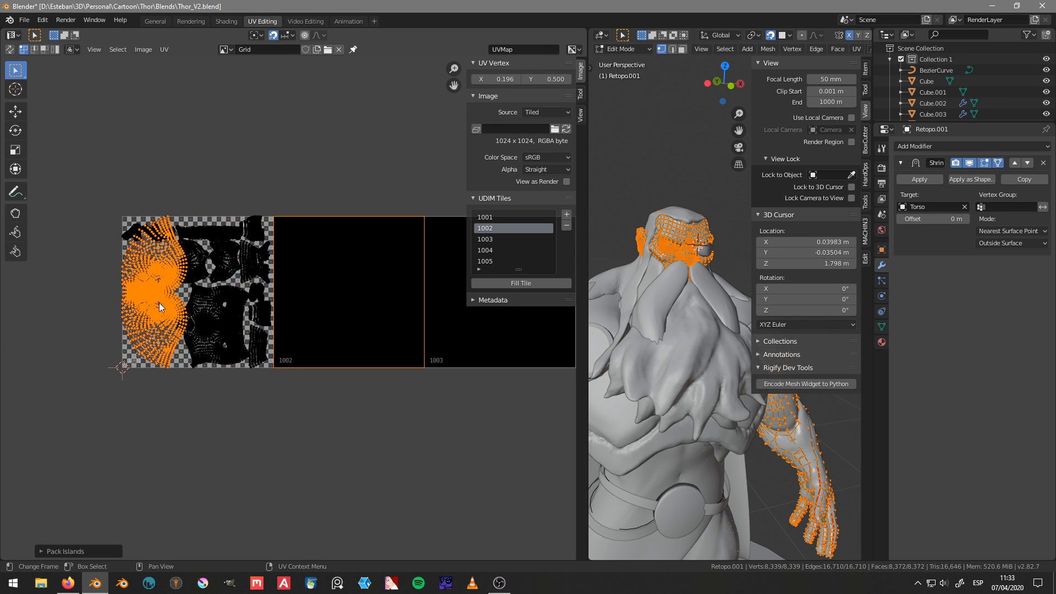
text(r90)
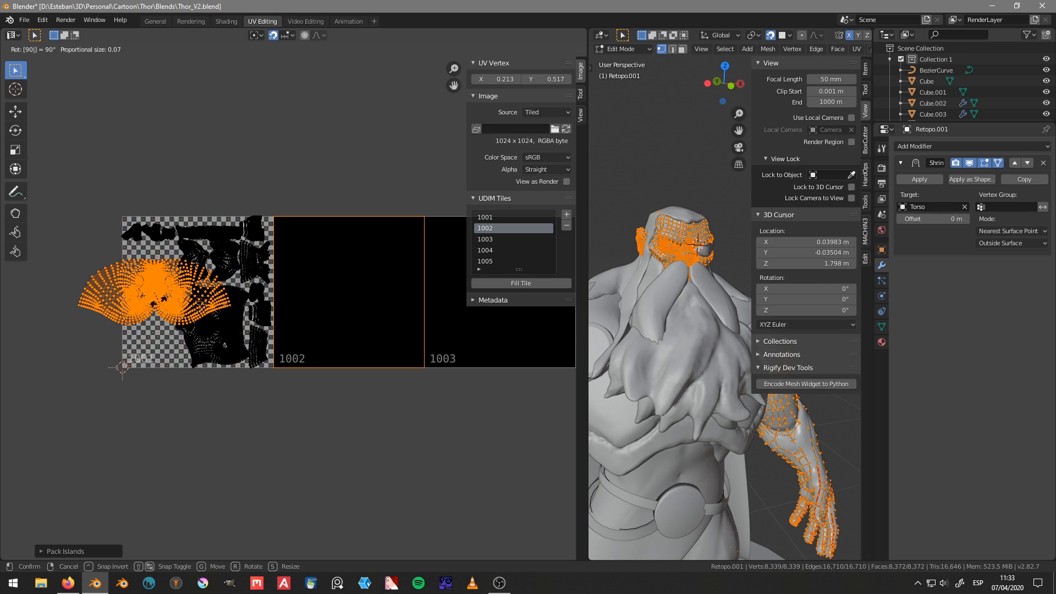
key(Return)
Step: Invert the UV selection and move all the other islands 1 unit along X into tile 1002
middle_drag(217, 314, 191, 317)
scroll(255, 301, up, 1)
key(ctrl+i)
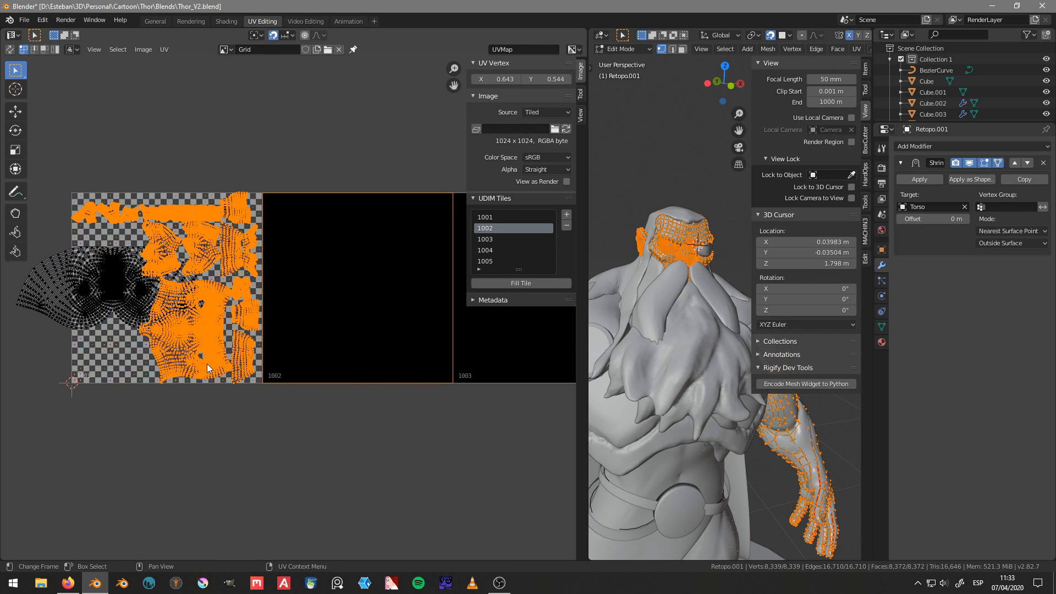
text(gx1)
key(Return)
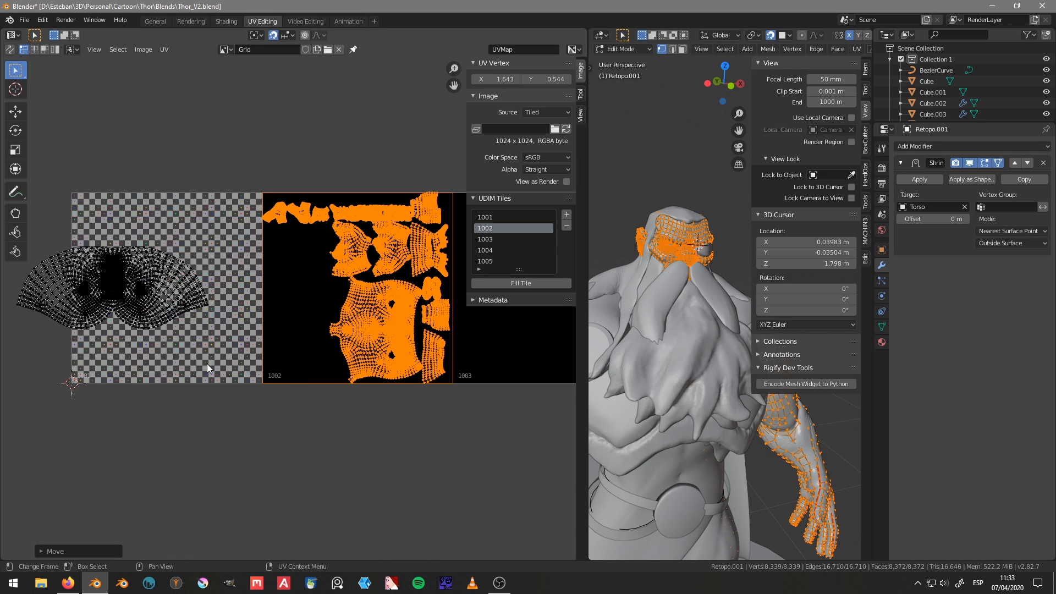
middle_drag(207, 362, 292, 353)
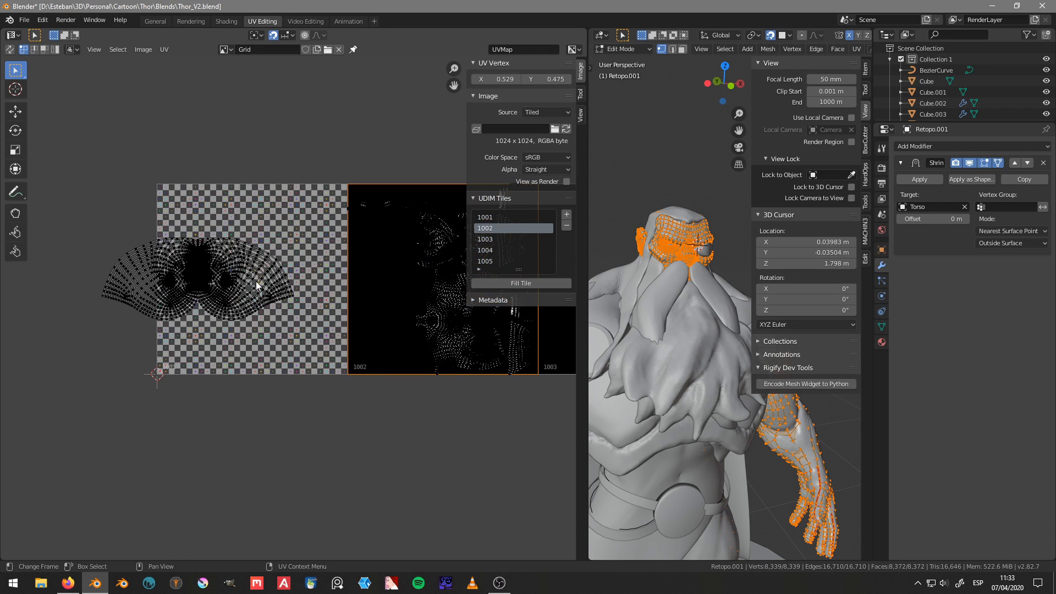
Step: Select the linked head UV island and move it towards the middle of tile 1001
key(l)
key(g)
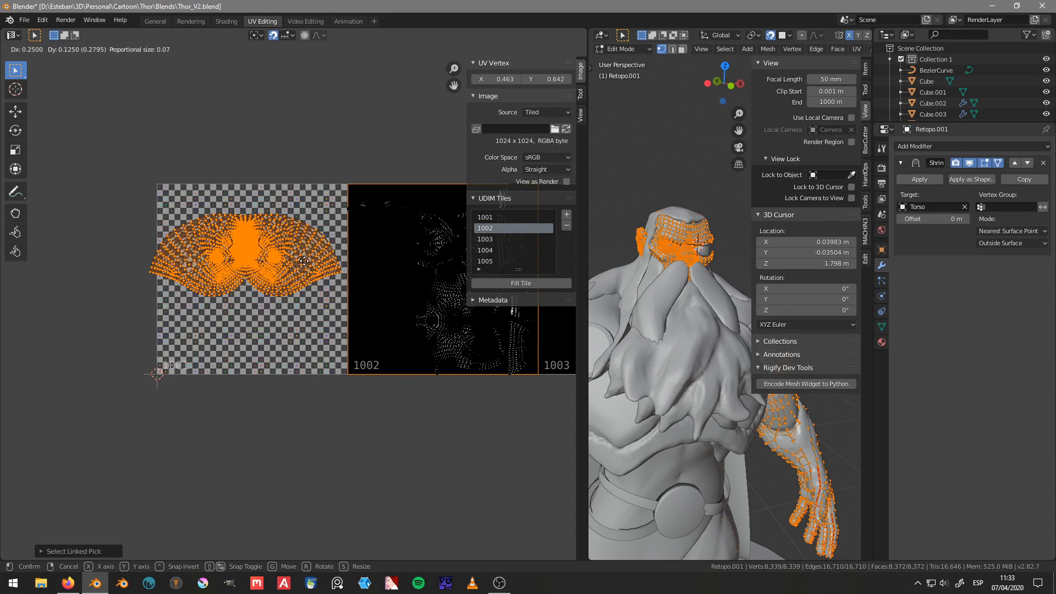
click(304, 261)
Step: Check the face layout on the head UV island, and rotate the island 180 degrees
scroll(304, 261, up, 5)
scroll(341, 369, down, 2)
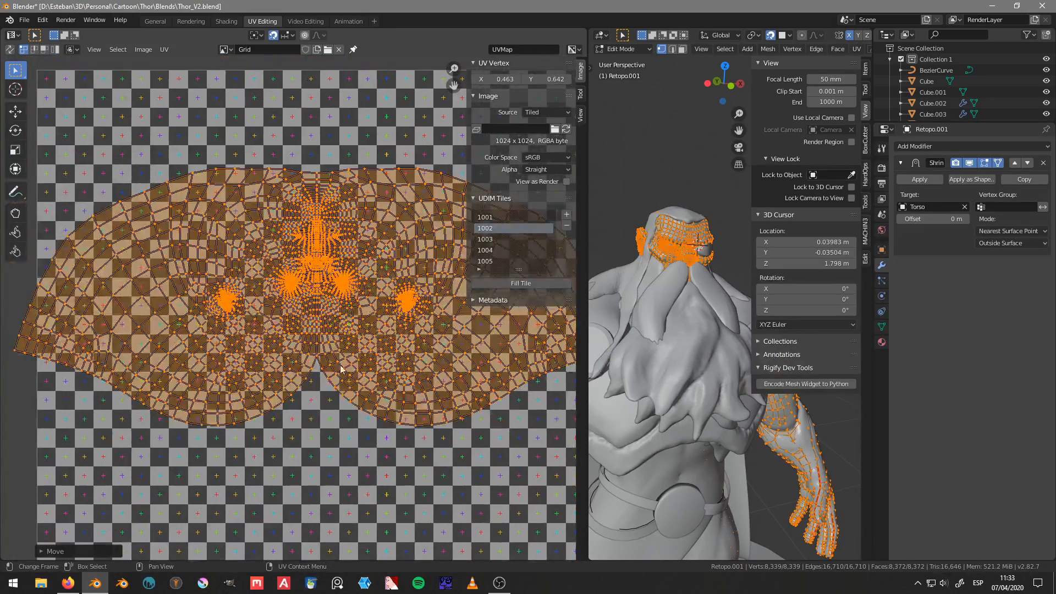
scroll(293, 307, up, 4)
middle_drag(321, 234, 271, 347)
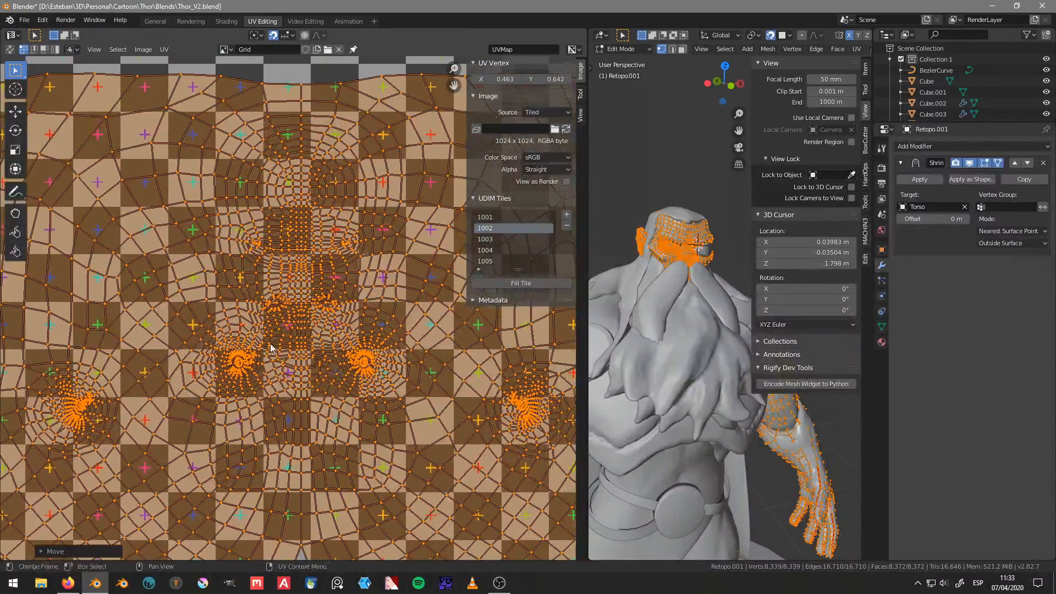
scroll(271, 348, down, 5)
key(r)
key(1)
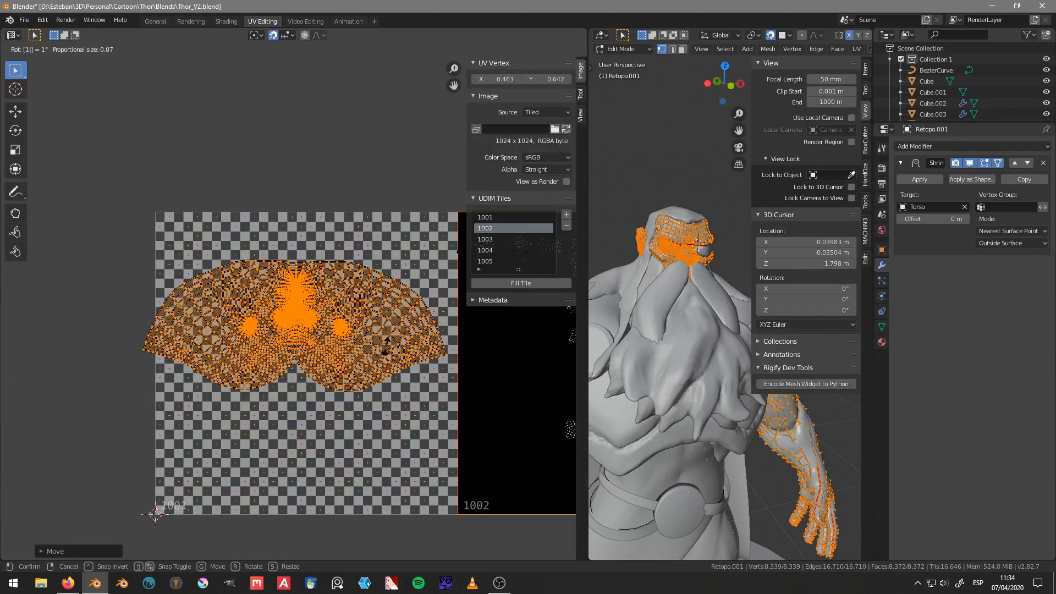
key(8)
key(0)
key(Return)
middle_drag(362, 365, 338, 356)
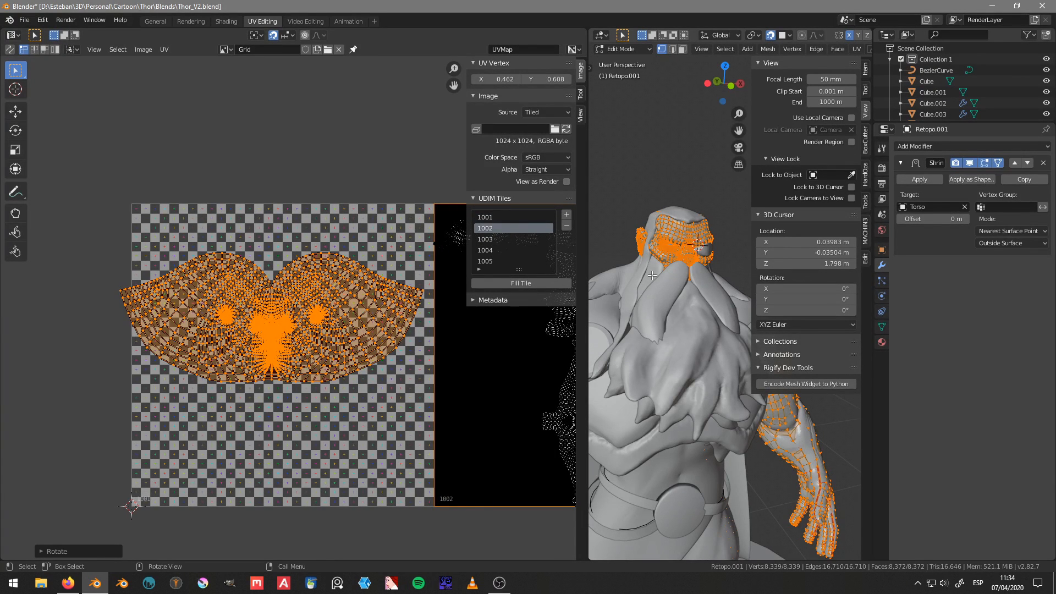
Step: Isolate the retopology mesh in local view, widen the 3D viewport and hide the UV editor's sidebar
key(KP_Divide)
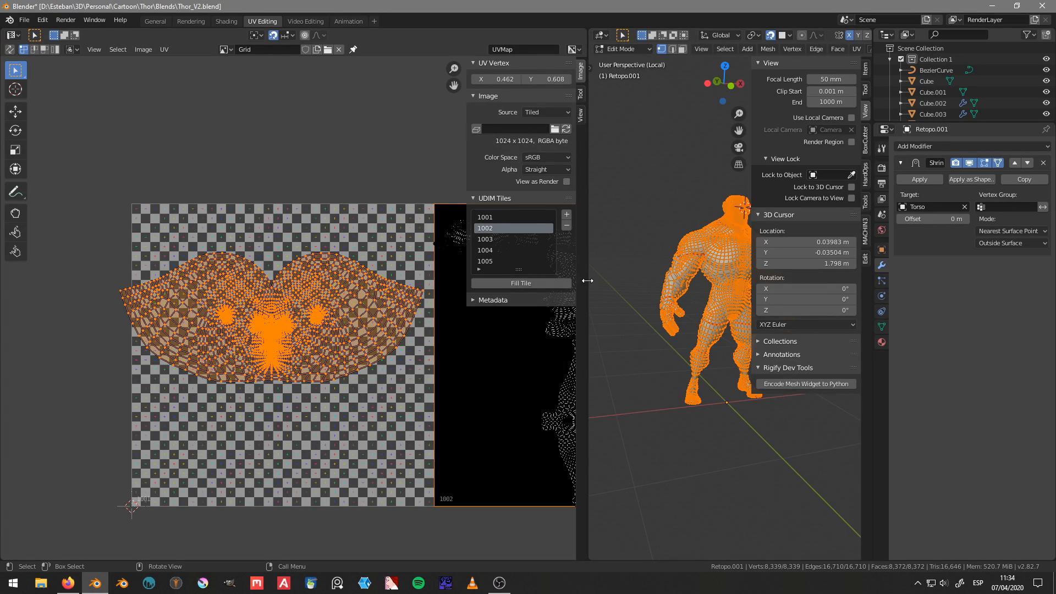
drag(590, 281, 467, 282)
key(n)
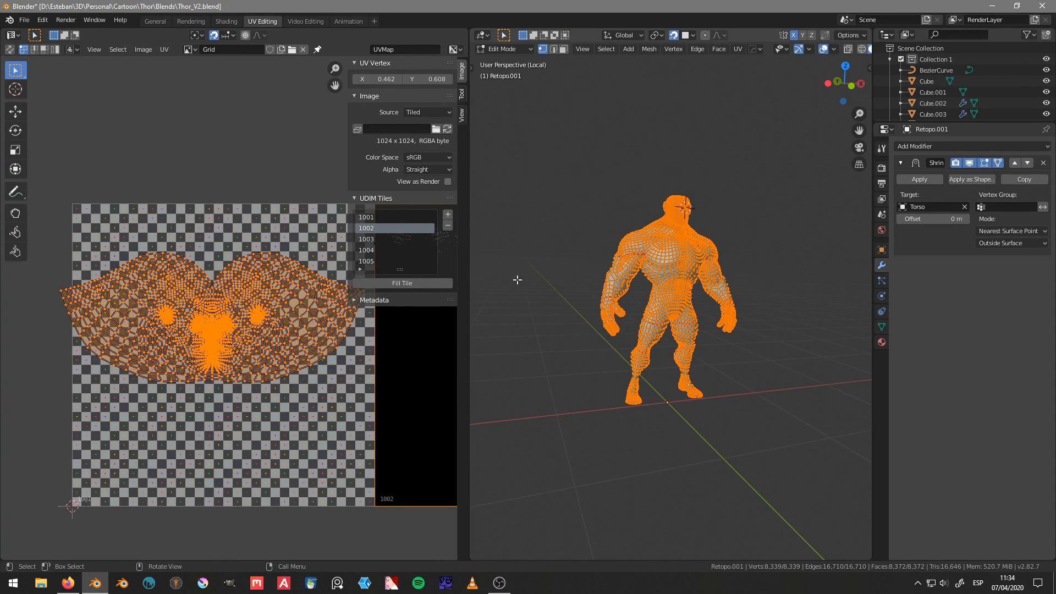
key(n)
key(n)
scroll(642, 302, up, 3)
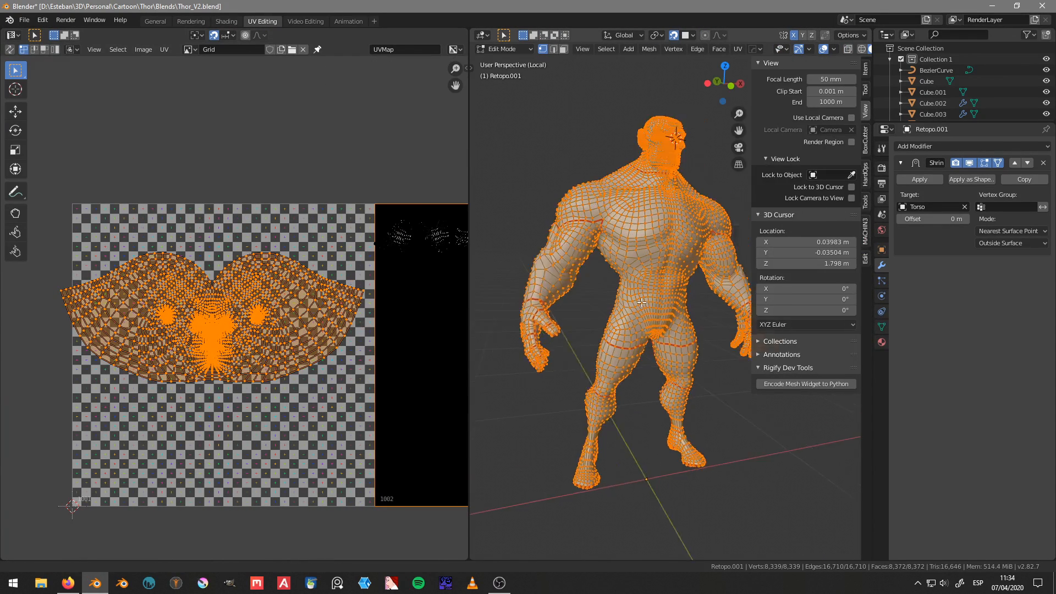
Step: Examine the mouth and jaw area of the face mesh up close, restoring the full mesh selection
scroll(642, 302, up, 6)
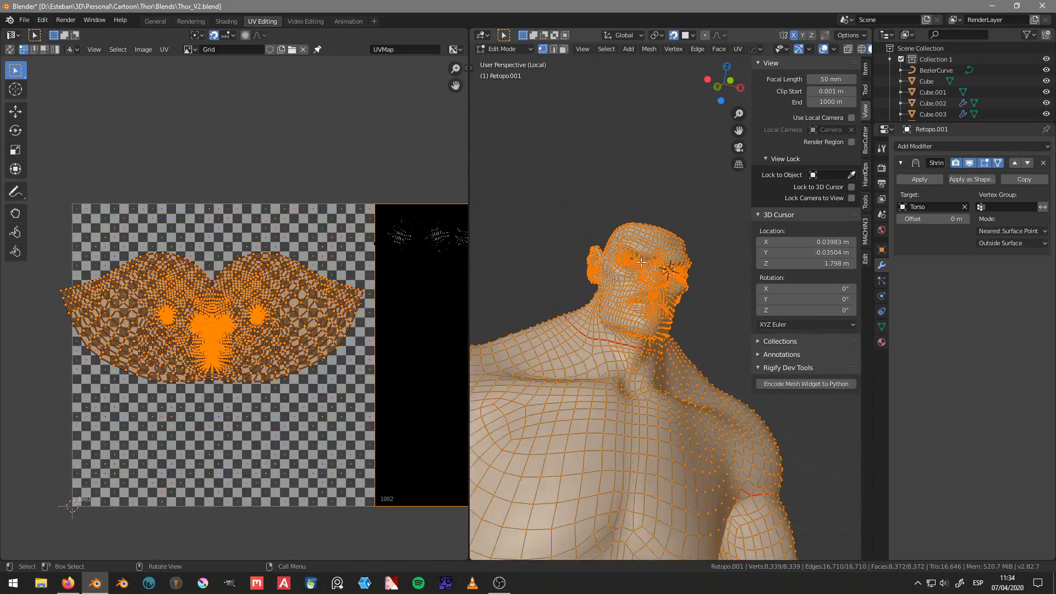
scroll(641, 262, up, 3)
middle_drag(630, 293, 648, 358)
click(596, 352)
scroll(595, 352, up, 2)
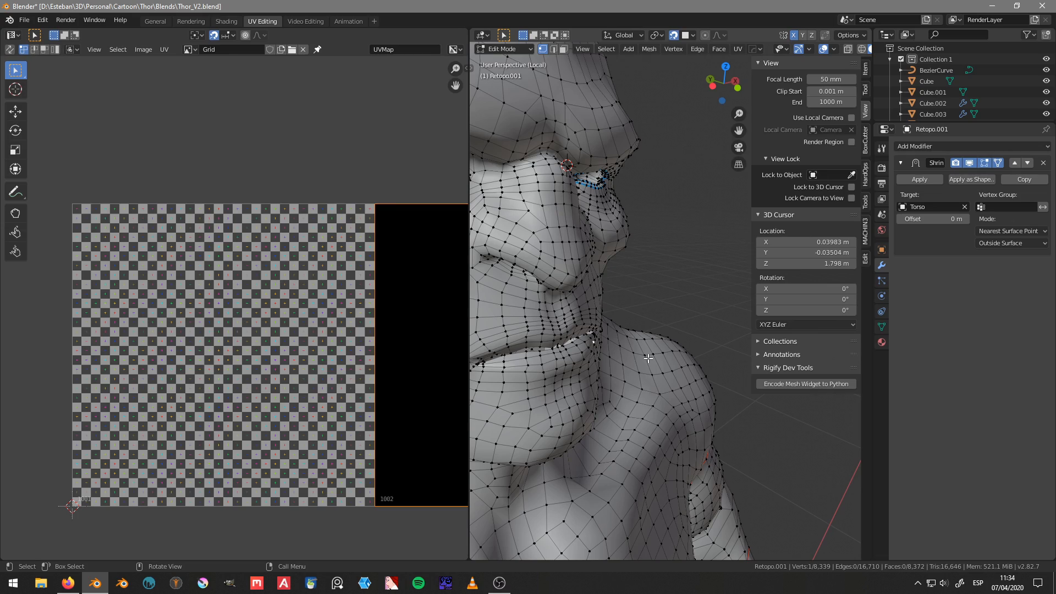
scroll(654, 277, down, 3)
middle_drag(685, 349, 660, 326)
scroll(583, 338, down, 3)
key(a)
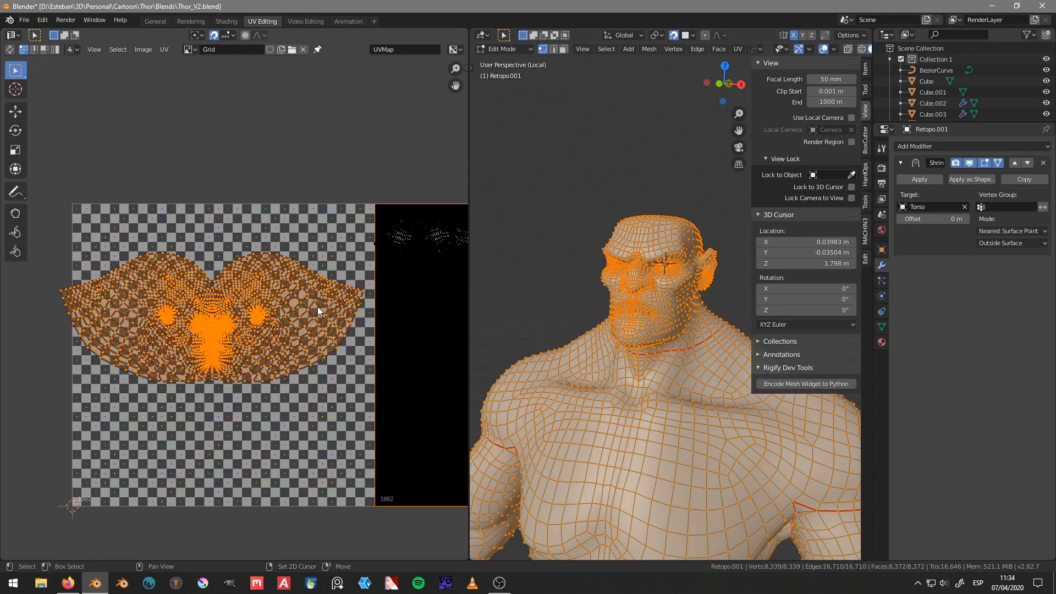
Step: Mark a seam along the chin's centre line, from just below the lower lip down to the neck seam
middle_drag(300, 308, 281, 284)
click(280, 281)
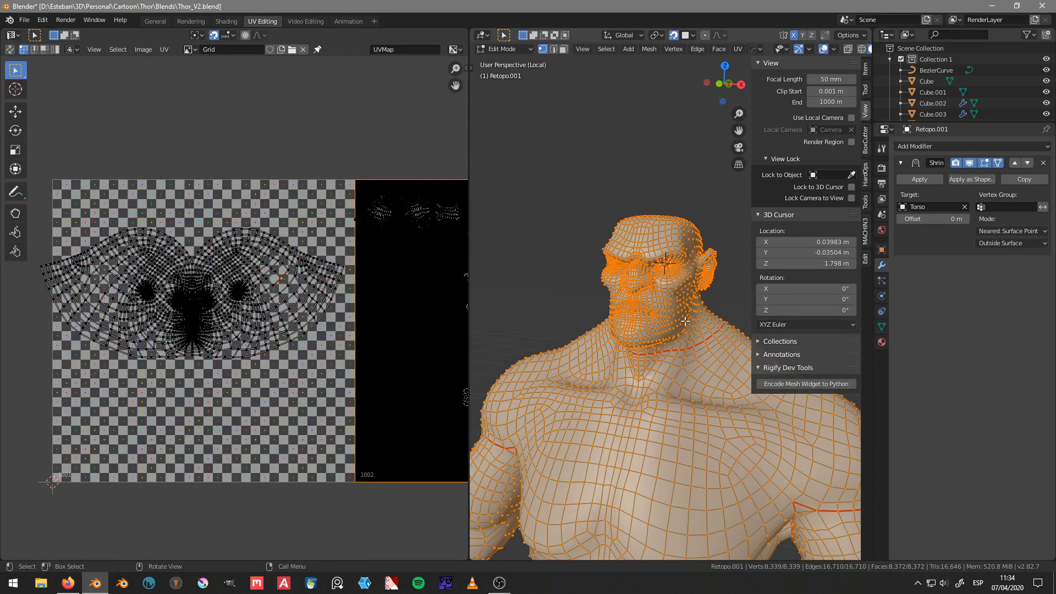
middle_drag(685, 321, 582, 320)
scroll(653, 330, up, 2)
click(610, 341)
scroll(634, 311, up, 3)
scroll(633, 311, up, 5)
scroll(583, 321, down, 6)
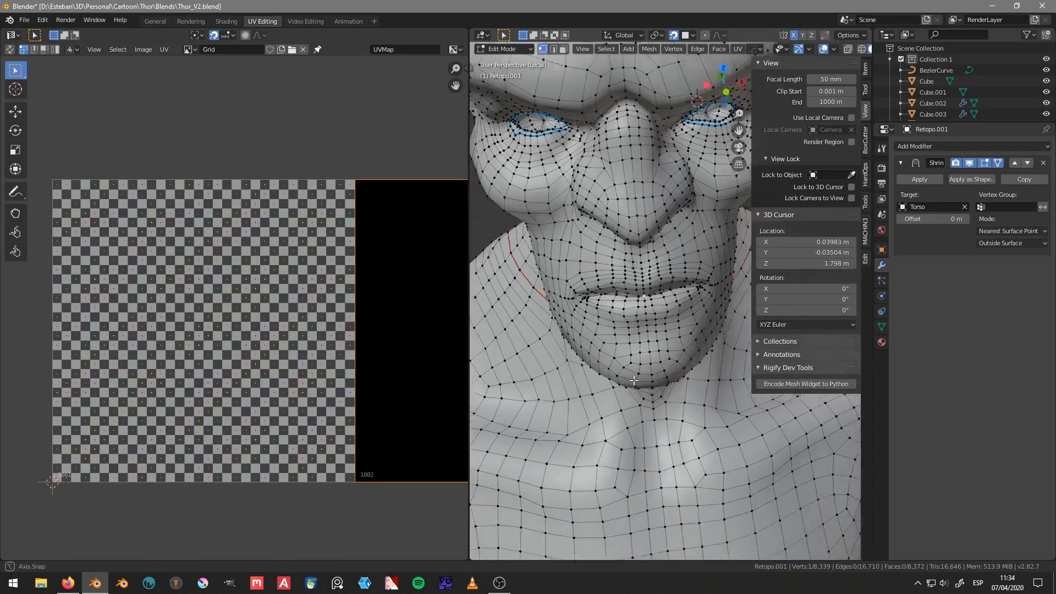
middle_drag(606, 369, 628, 302)
ctrl+click(640, 400)
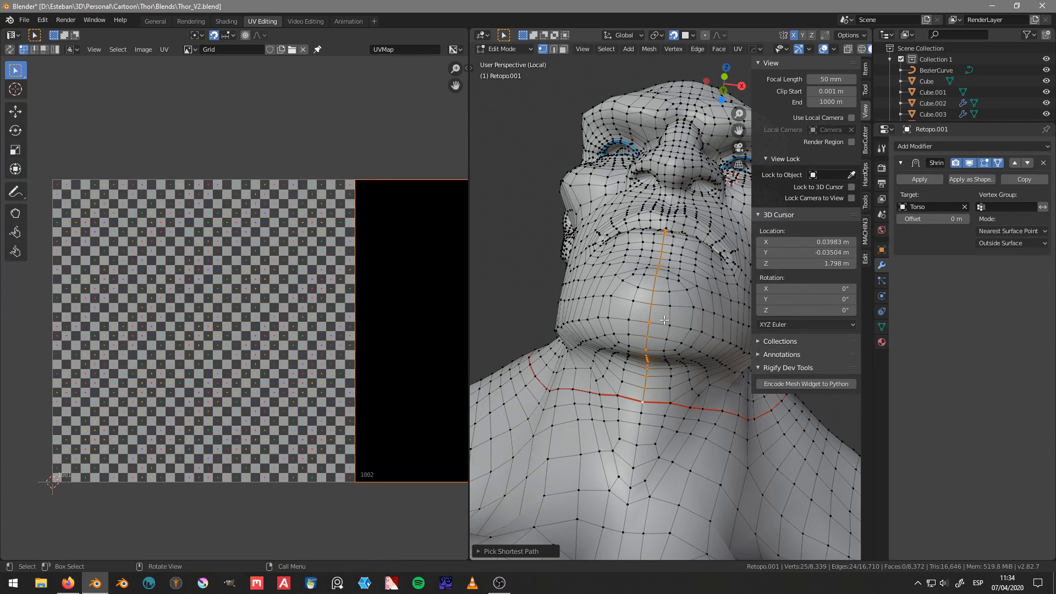
key(ctrl+e)
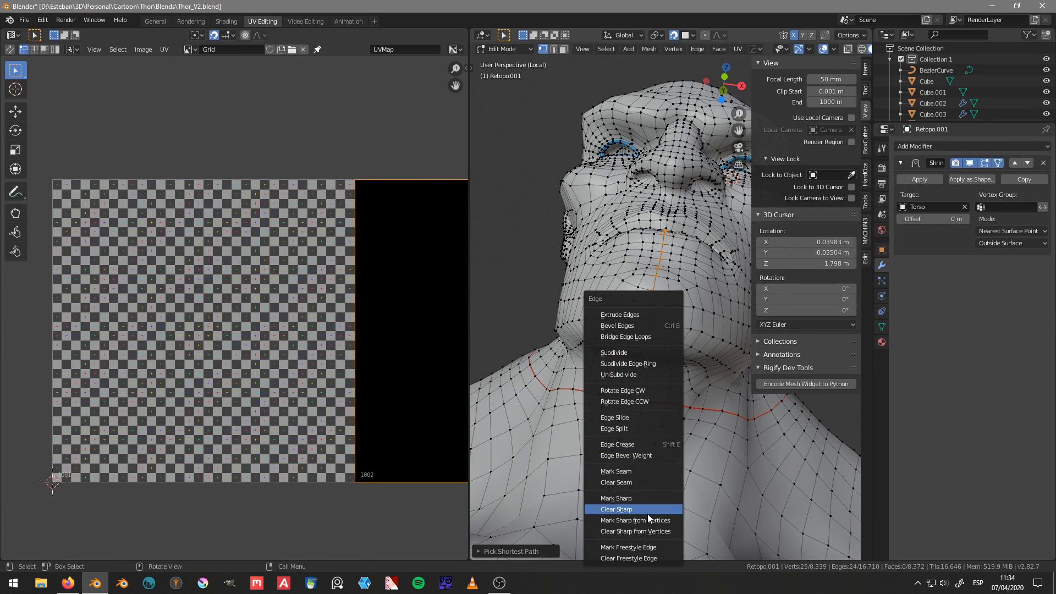
click(639, 471)
Step: Select the whole mesh and turn on UV sync selection in the UV editor
middle_drag(639, 472, 639, 332)
scroll(639, 333, down, 2)
key(a)
key(a)
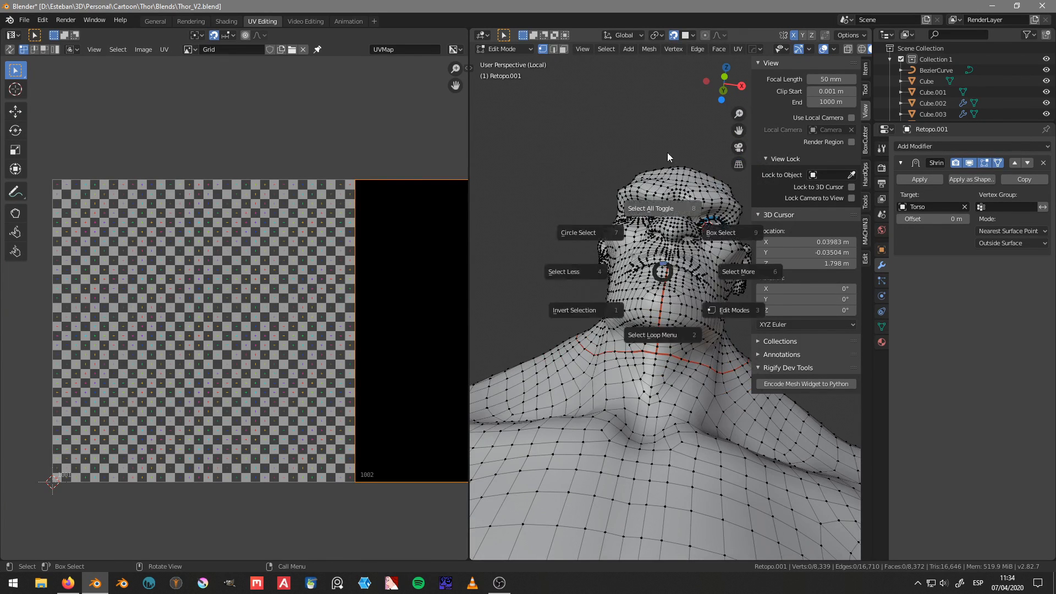
scroll(303, 268, down, 2)
scroll(300, 268, down, 2)
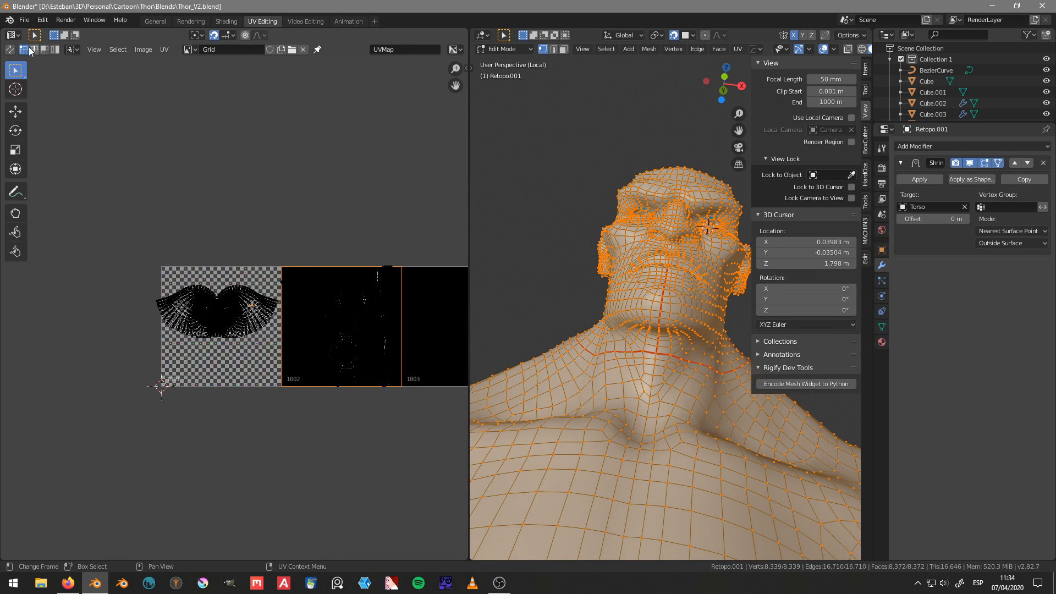
click(10, 50)
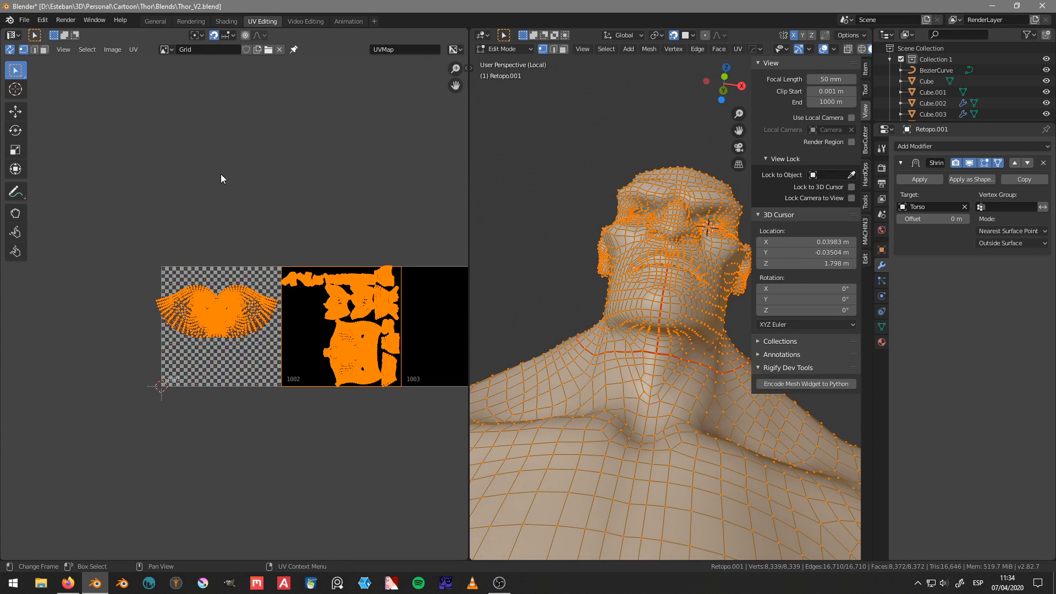
Step: Select only the linked head section of the mesh, down to the neck seam, and unwrap its UVs
key(alt+a)
mouse_move(194, 240)
ctrl+right_down()
mouse_move(181, 370)
mouse_move(269, 336)
mouse_move(284, 297)
mouse_move(209, 241)
ctrl+right_up()
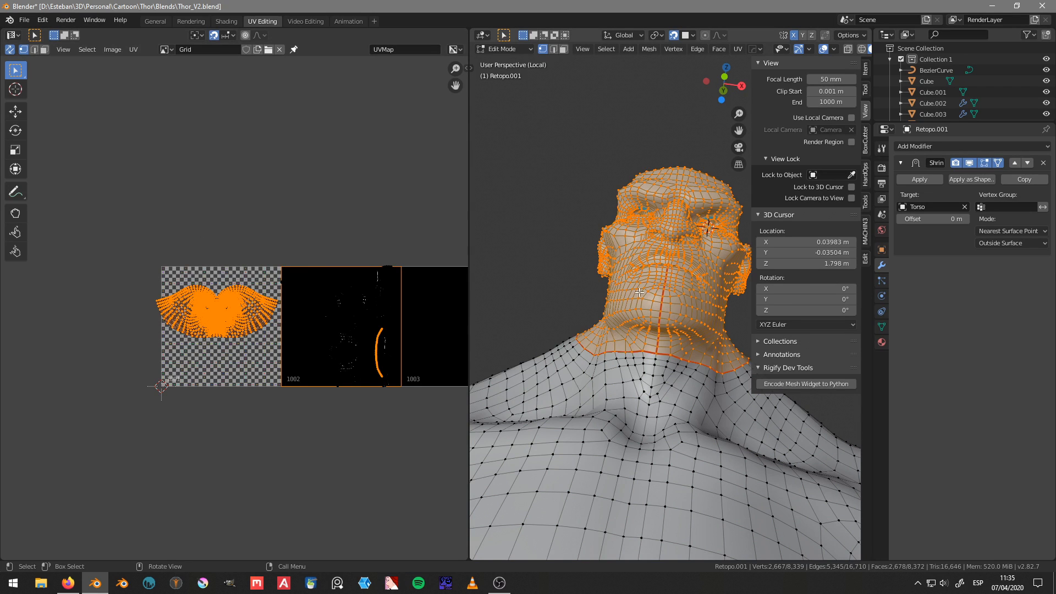
middle_drag(640, 293, 646, 321)
middle_drag(350, 301, 324, 301)
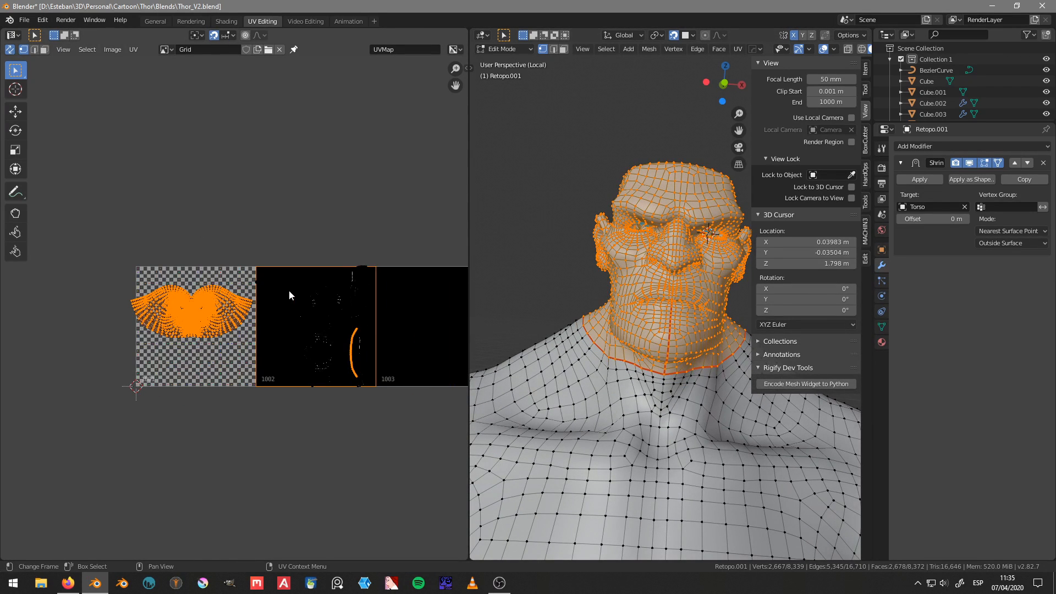
key(u)
mouse_move(638, 308)
middle_down()
mouse_move(648, 326)
mouse_move(668, 319)
mouse_move(654, 315)
middle_up()
key(u)
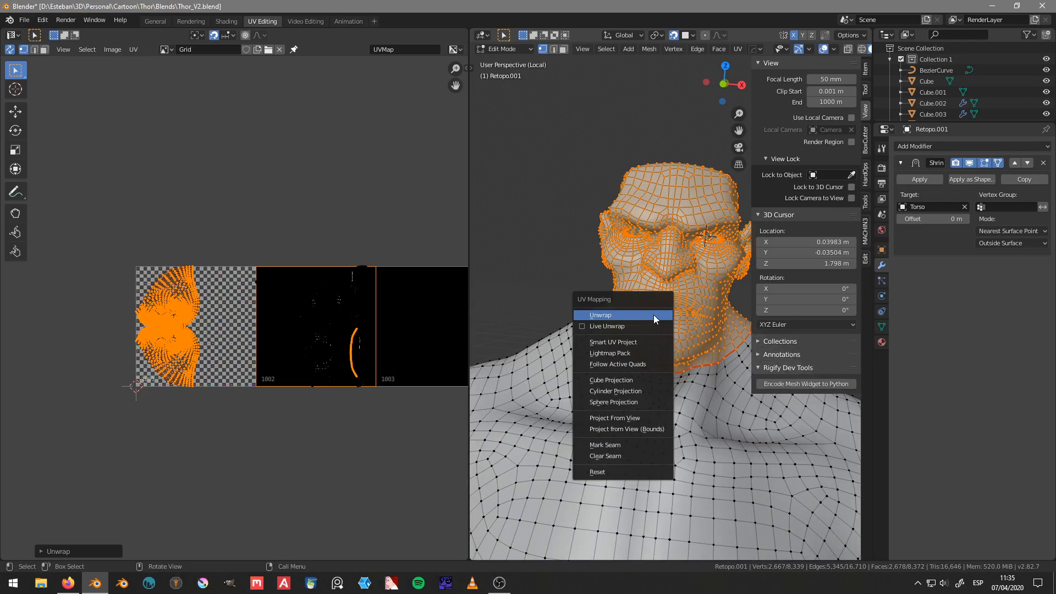
click(634, 314)
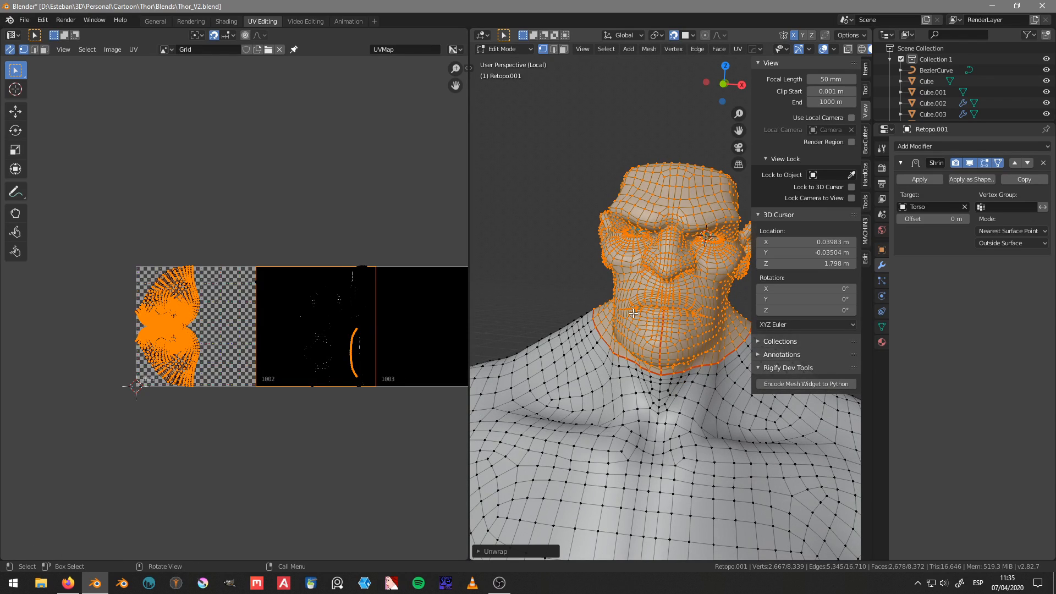
Step: Select the closed edge loop around the base of one ear and mark it as a seam
mouse_move(634, 314)
middle_down()
mouse_move(638, 328)
mouse_move(622, 344)
mouse_move(659, 372)
mouse_move(618, 300)
mouse_move(584, 317)
mouse_move(628, 298)
mouse_move(600, 308)
mouse_move(619, 306)
middle_up()
scroll(193, 300, up, 5)
alt+click(565, 275)
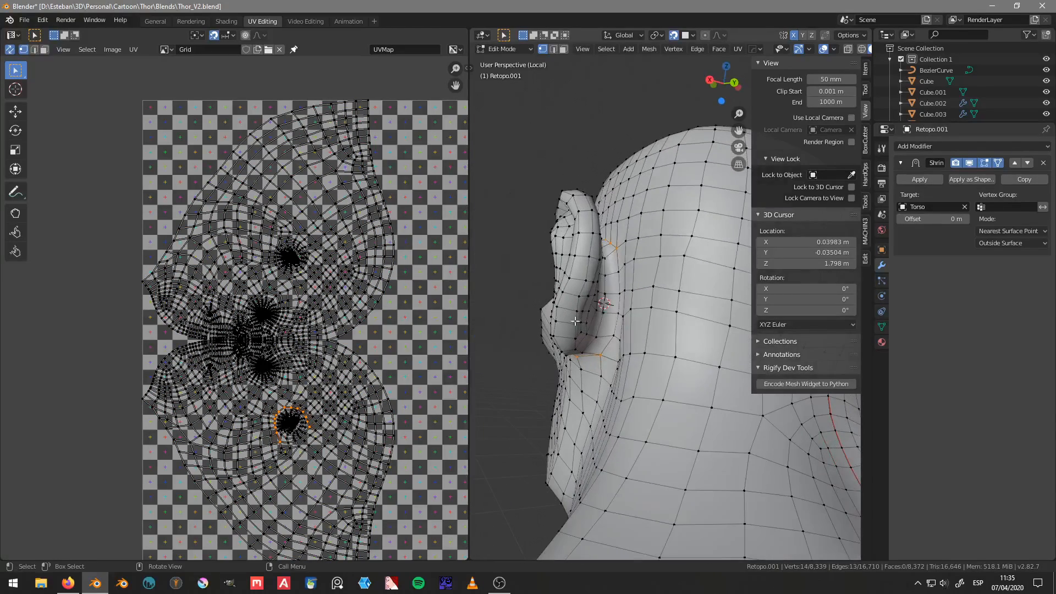
right_click(620, 303)
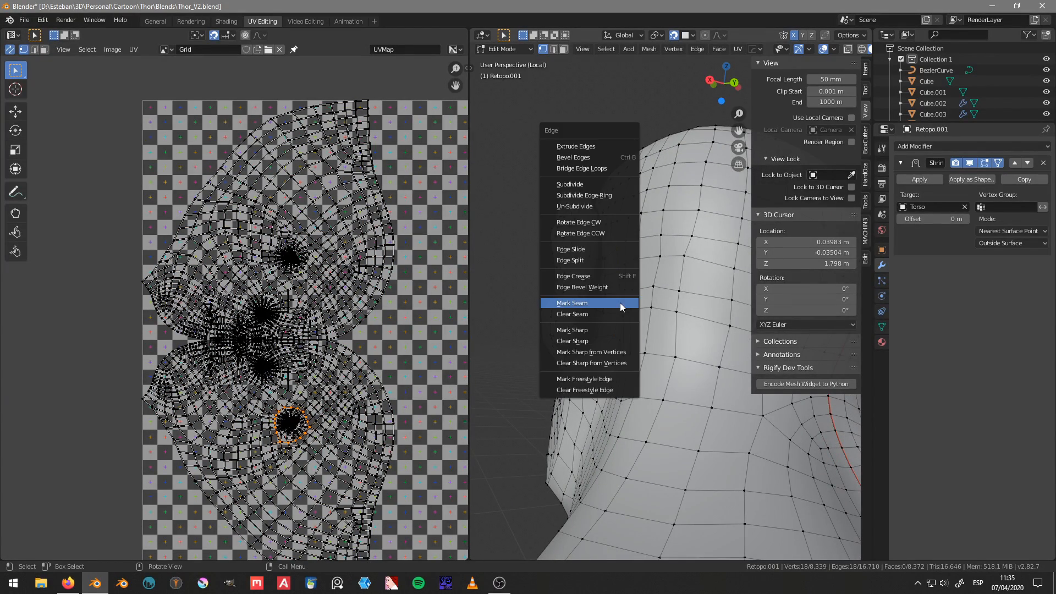
click(620, 303)
Step: Symmetrize the entire mesh in the +X to -X direction to mirror the ear seam onto the other side
middle_drag(620, 304, 597, 322)
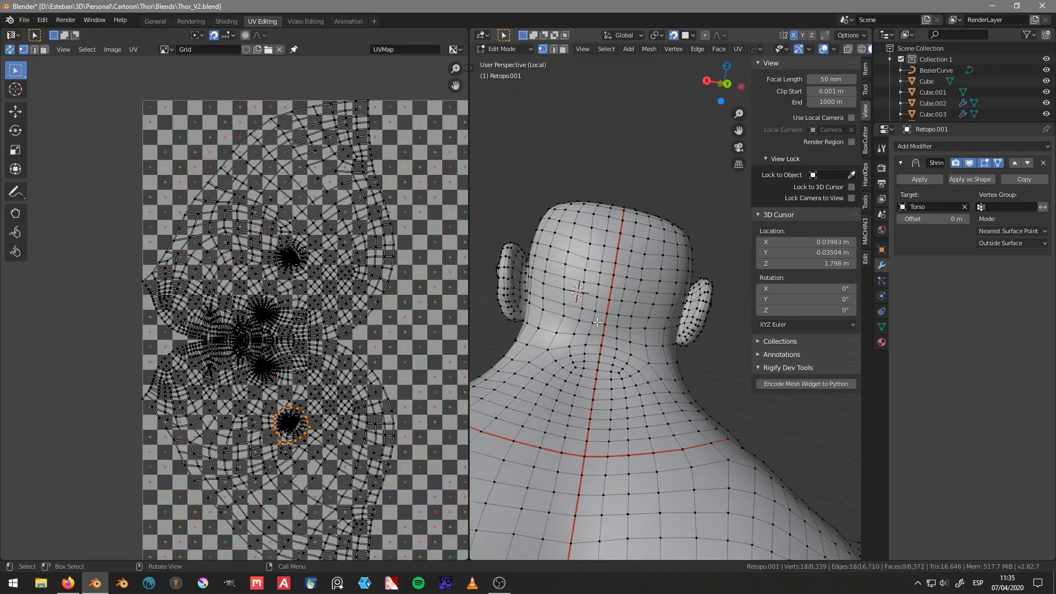
key(a)
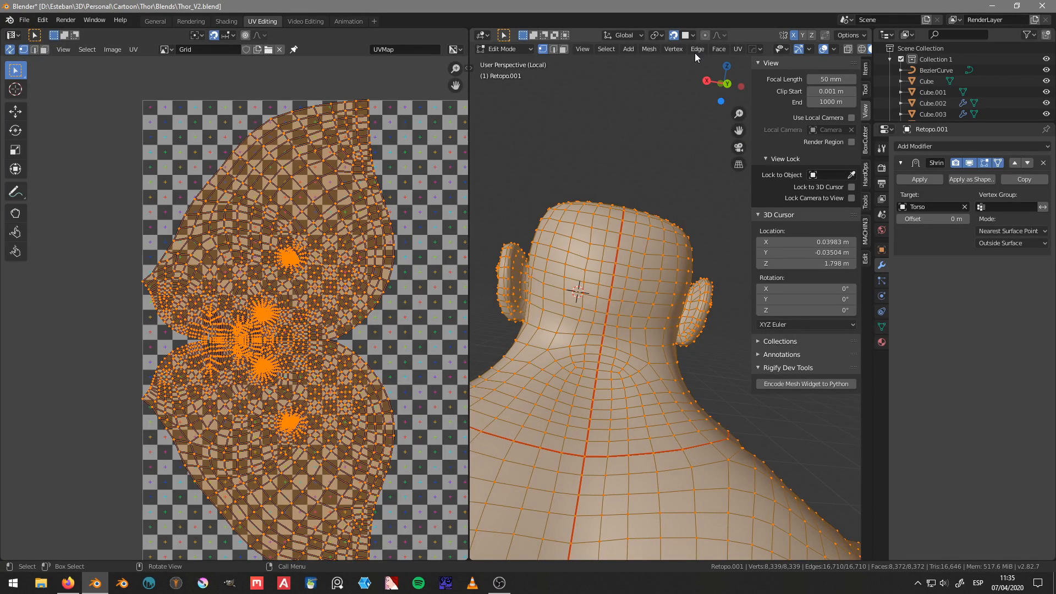
click(649, 48)
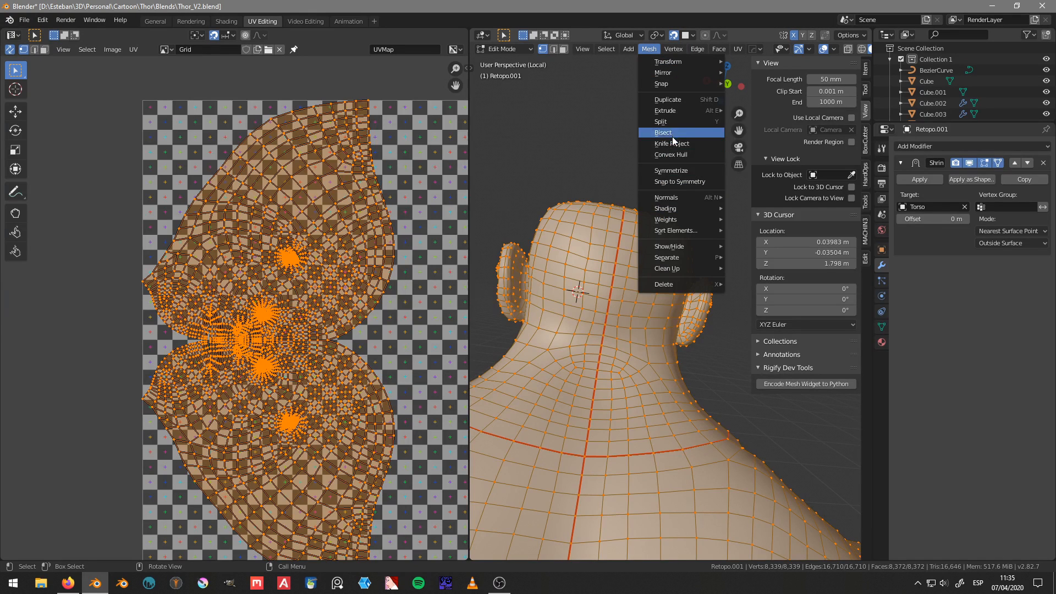
click(673, 170)
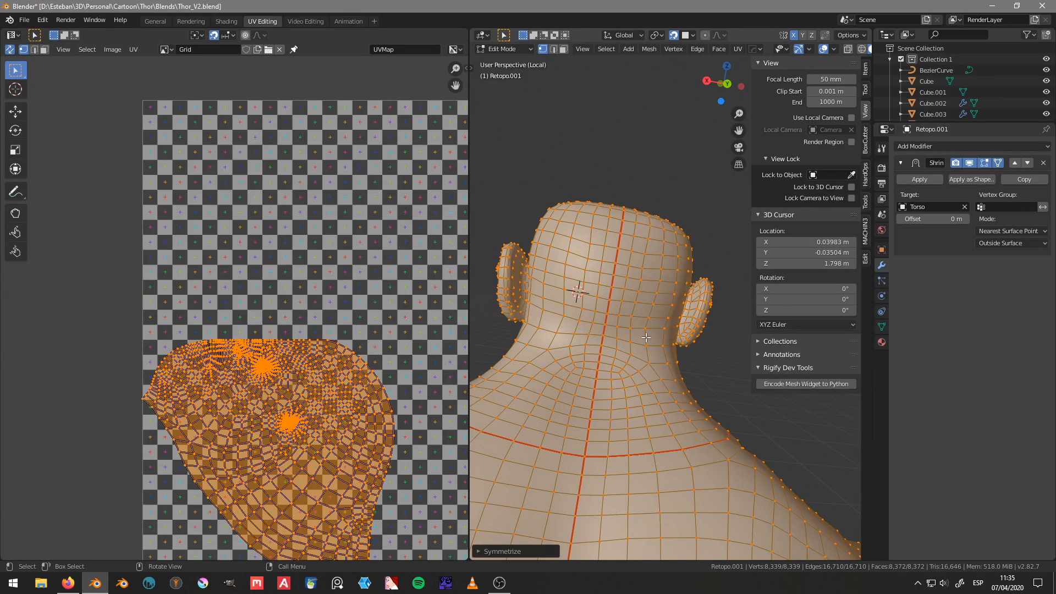
middle_drag(651, 319, 585, 473)
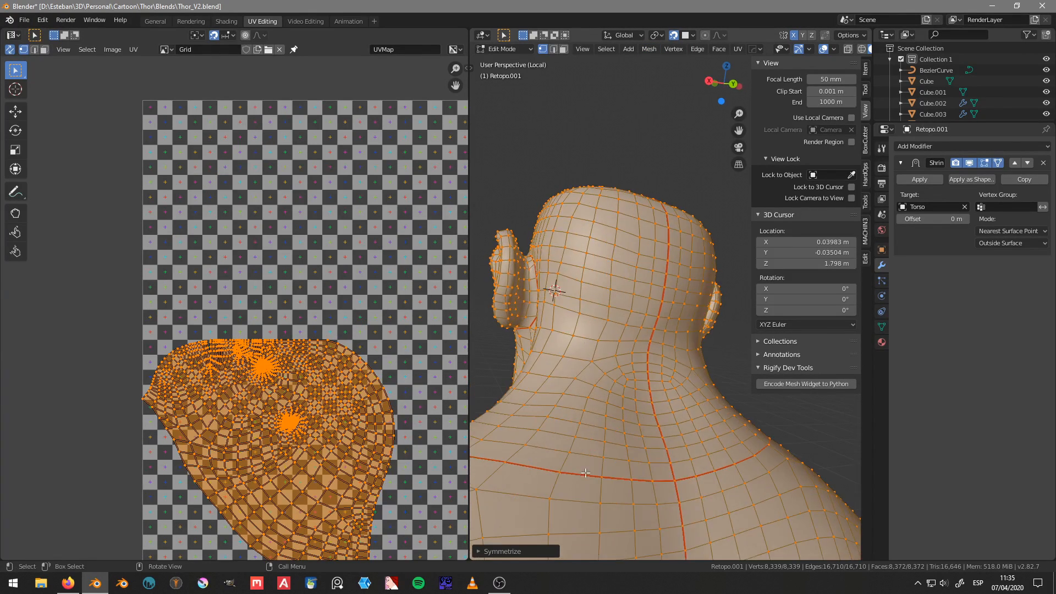
click(519, 552)
click(605, 535)
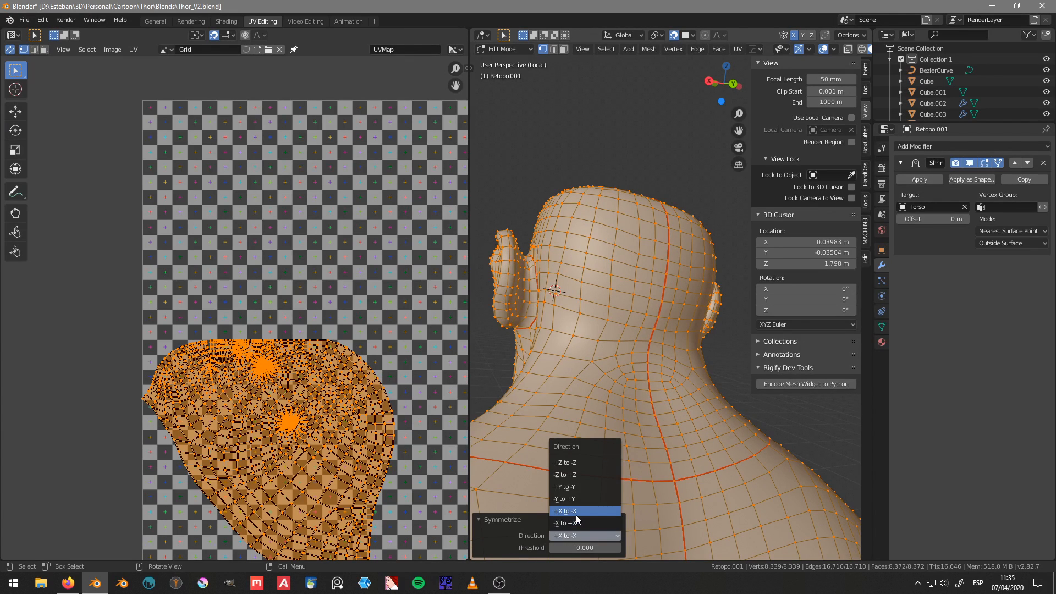
click(577, 524)
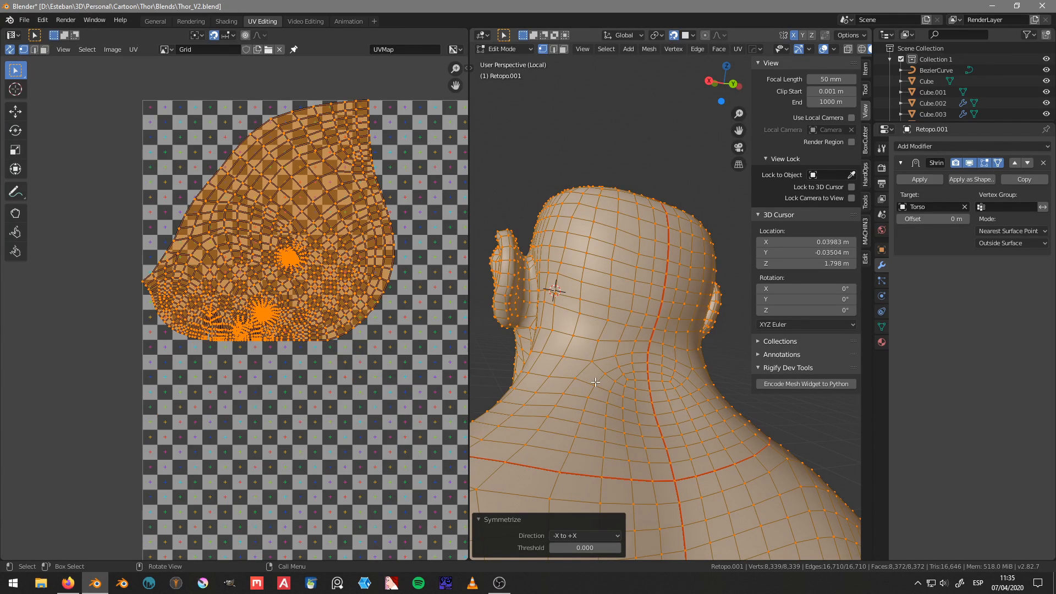
click(573, 535)
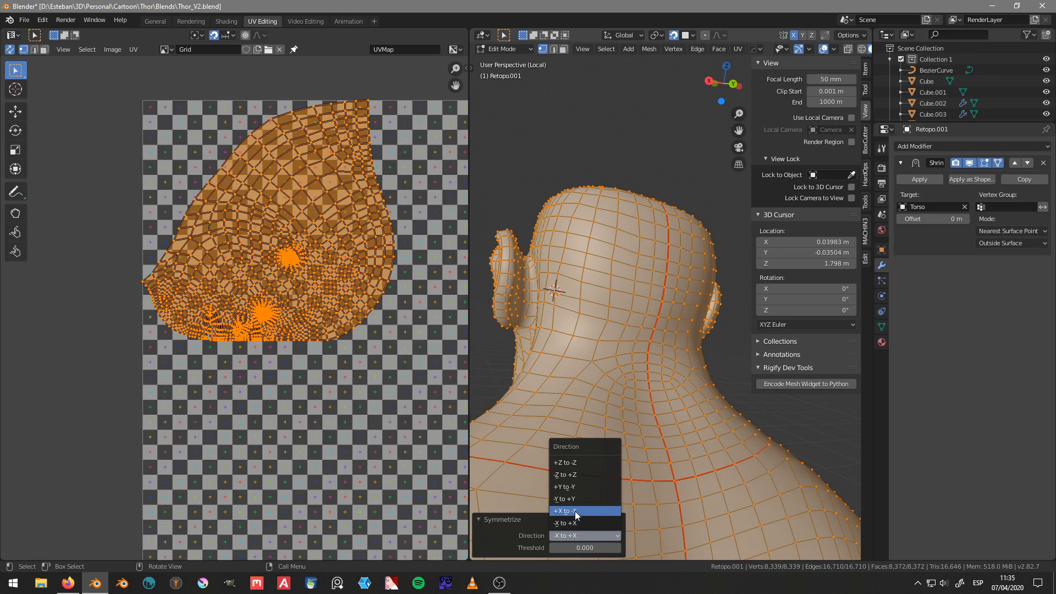
click(577, 511)
Step: Select only the linked head section, including both ears, and unwrap it with the new ear seams
middle_drag(576, 512, 571, 373)
click(587, 304)
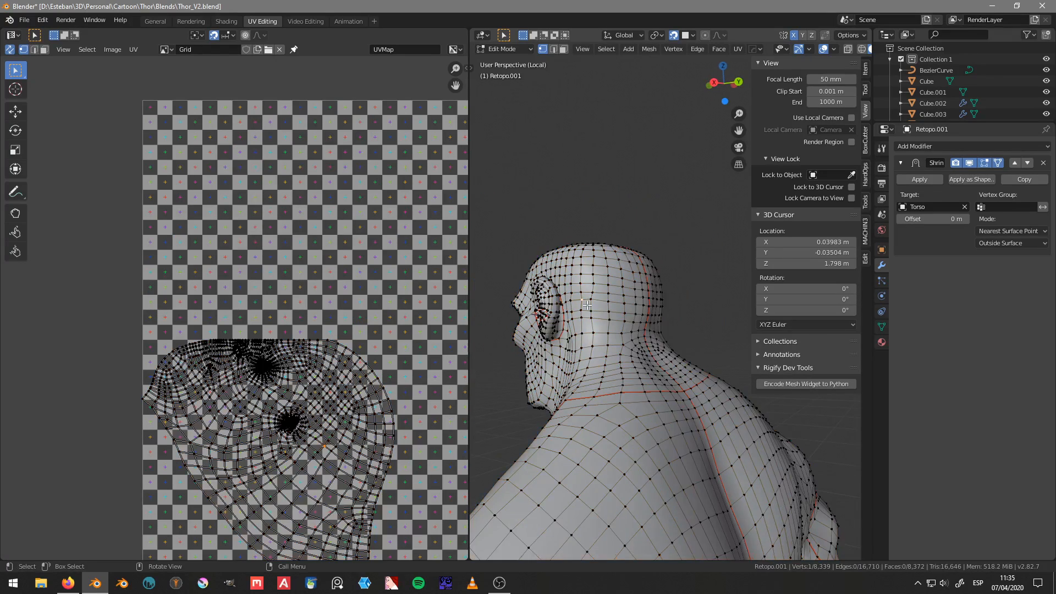
middle_drag(588, 304, 626, 303)
scroll(352, 363, down, 3)
mouse_move(350, 367)
middle_down()
mouse_move(274, 340)
mouse_move(250, 350)
middle_up()
mouse_move(126, 239)
ctrl+right_down()
mouse_move(55, 401)
mouse_move(226, 256)
ctrl+right_up()
middle_drag(564, 285, 677, 290)
scroll(572, 309, down, 3)
shift+middle_drag(570, 312, 614, 296)
key(u)
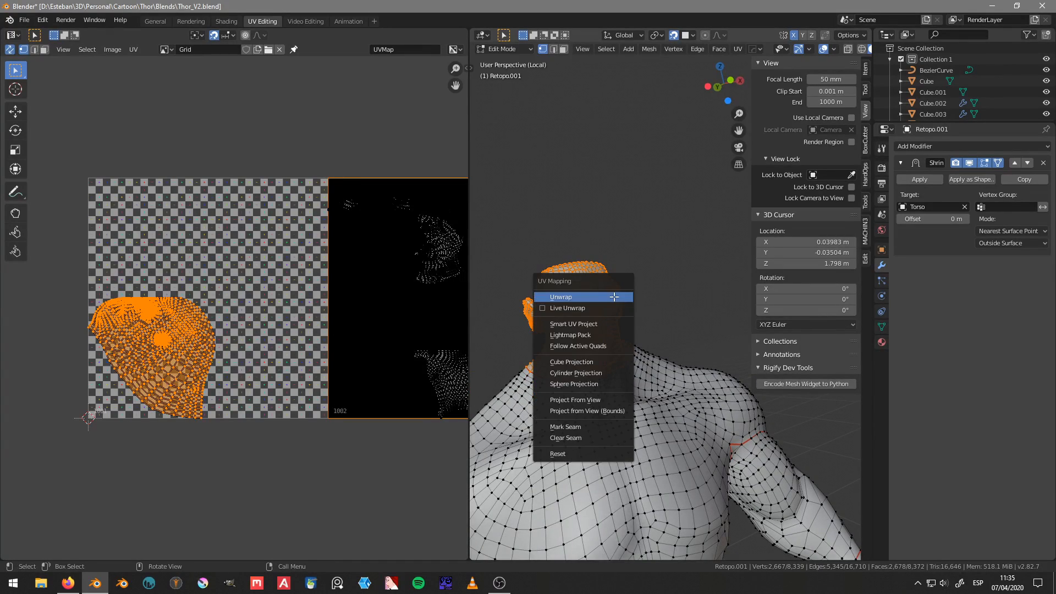
click(614, 297)
Step: Compare the head's UV layout before and after the latest unwrap, keeping the new version
middle_drag(211, 309, 243, 318)
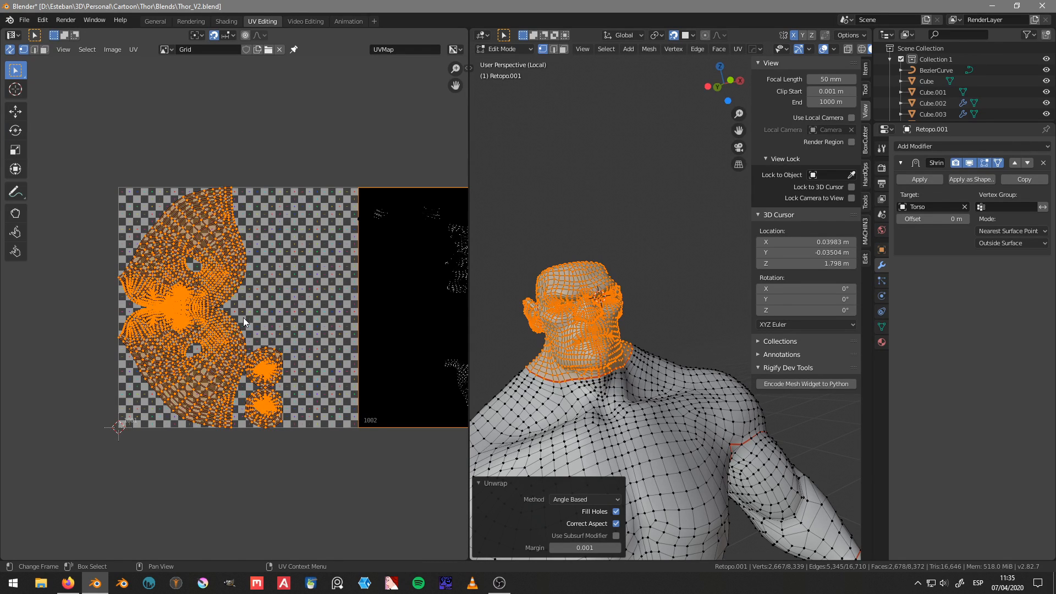
key(ctrl+z)
key(ctrl+shift+z)
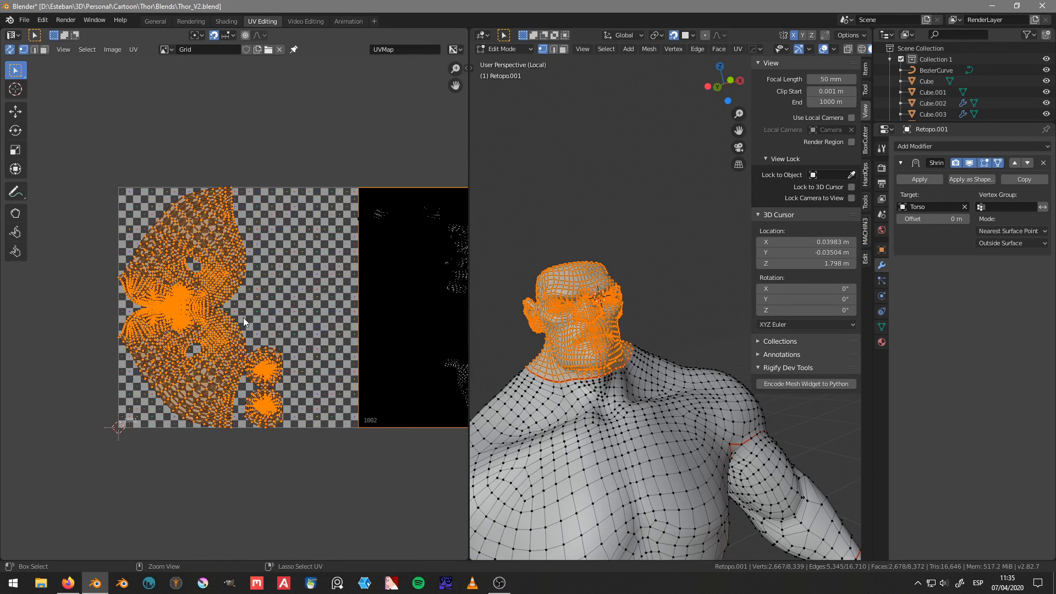
Step: Turn off UV sync selection and rotate all the head and ear UV islands by 90 degrees
scroll(243, 318, down, 4)
click(10, 49)
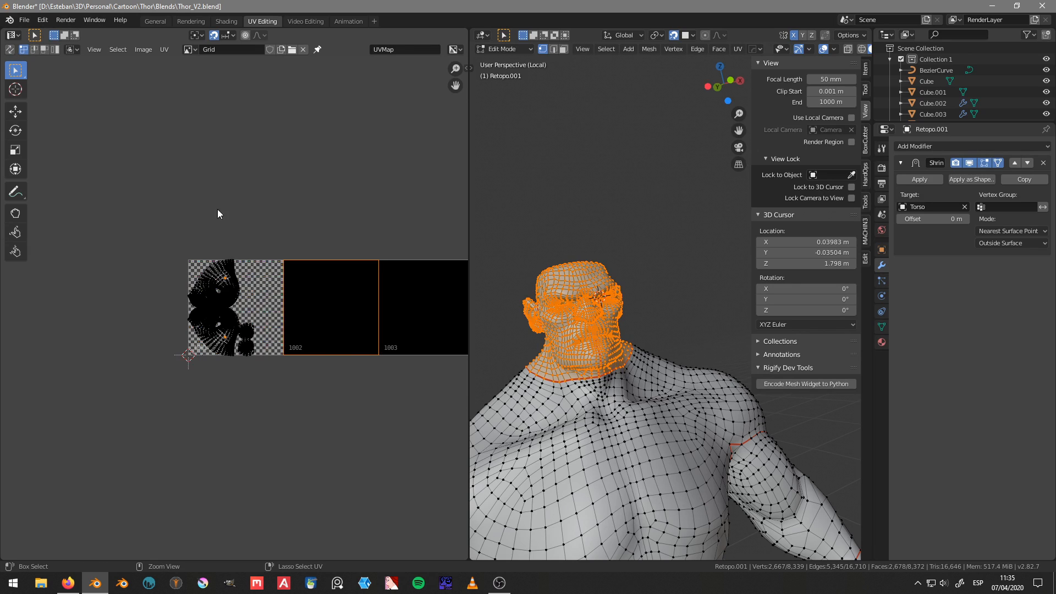
mouse_move(219, 214)
ctrl+right_down()
mouse_move(266, 352)
mouse_move(233, 187)
ctrl+right_up()
text(r)
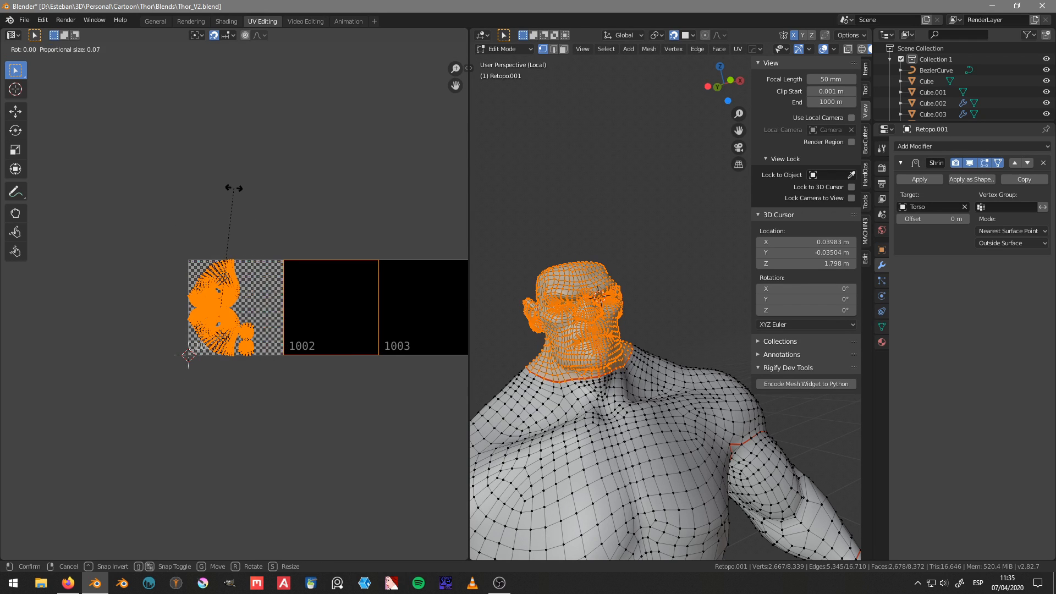
text(90)
key(Return)
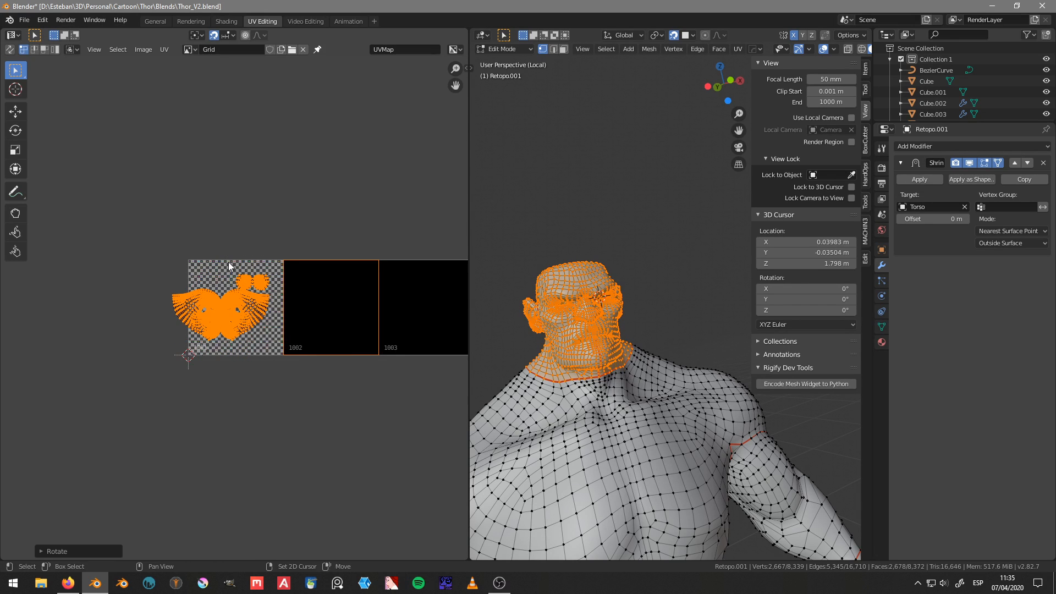
Step: Move the head and ear islands together up and across, roughly centring the head island in tile 1001
scroll(229, 262, up, 2)
scroll(251, 288, up, 1)
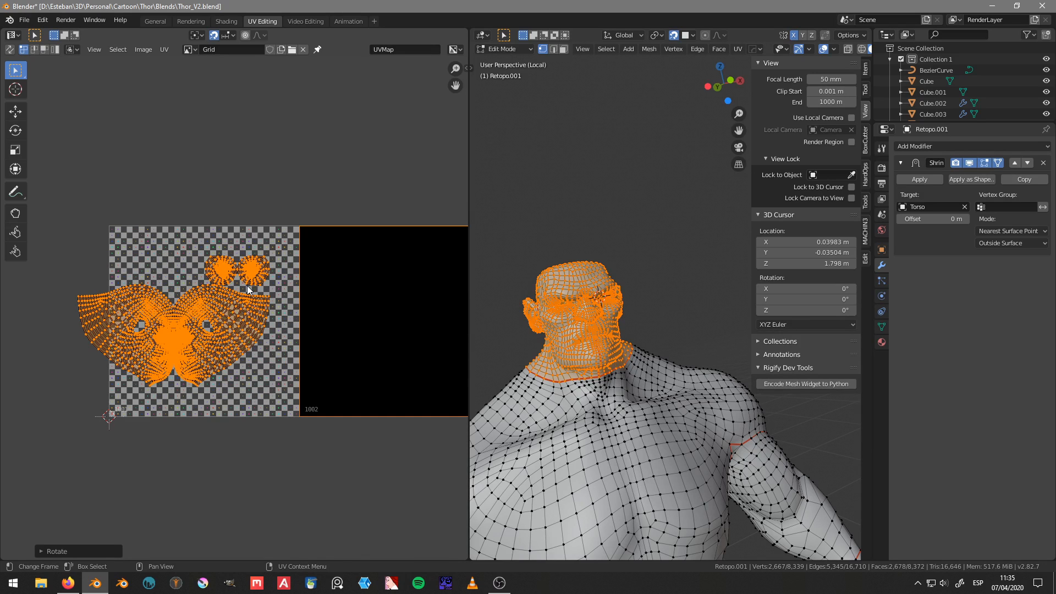
key(g)
click(280, 265)
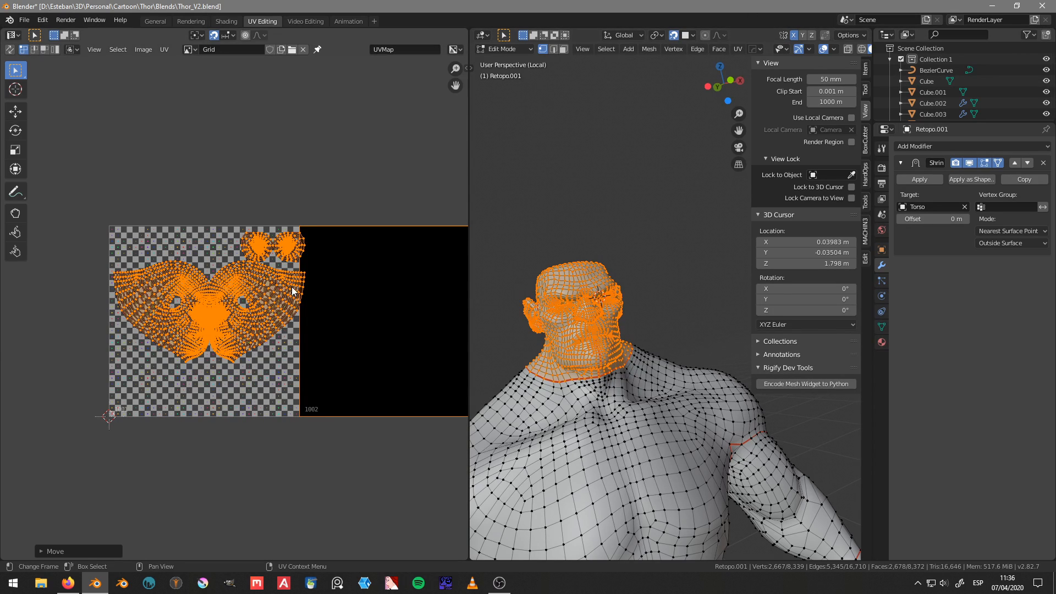
Step: Select only the main head island, scale it up slightly and move it down away from the ear islands
middle_drag(393, 289, 364, 284)
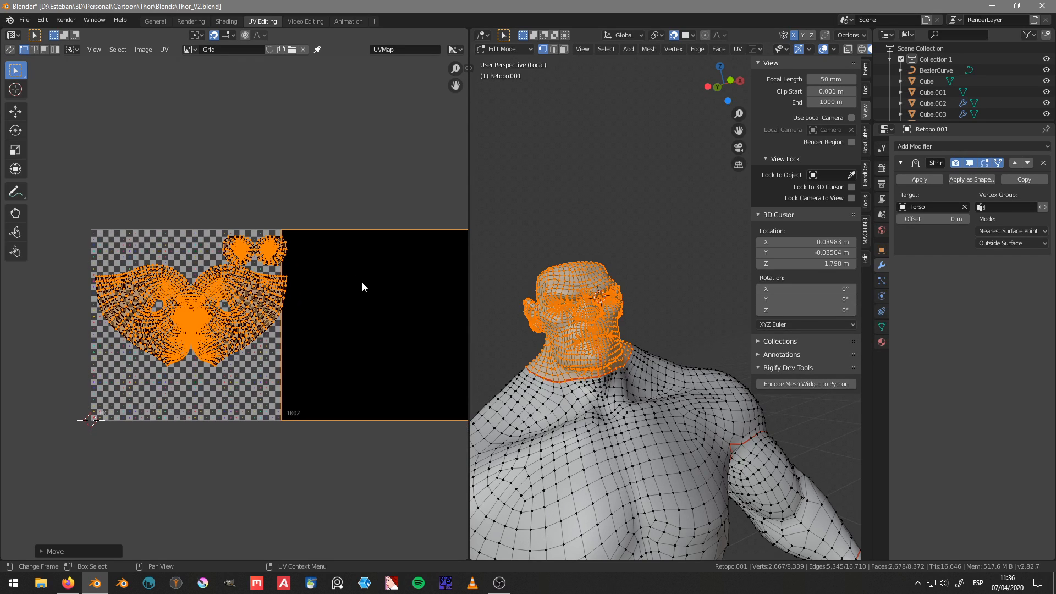
middle_drag(678, 332, 617, 338)
scroll(638, 344, down, 7)
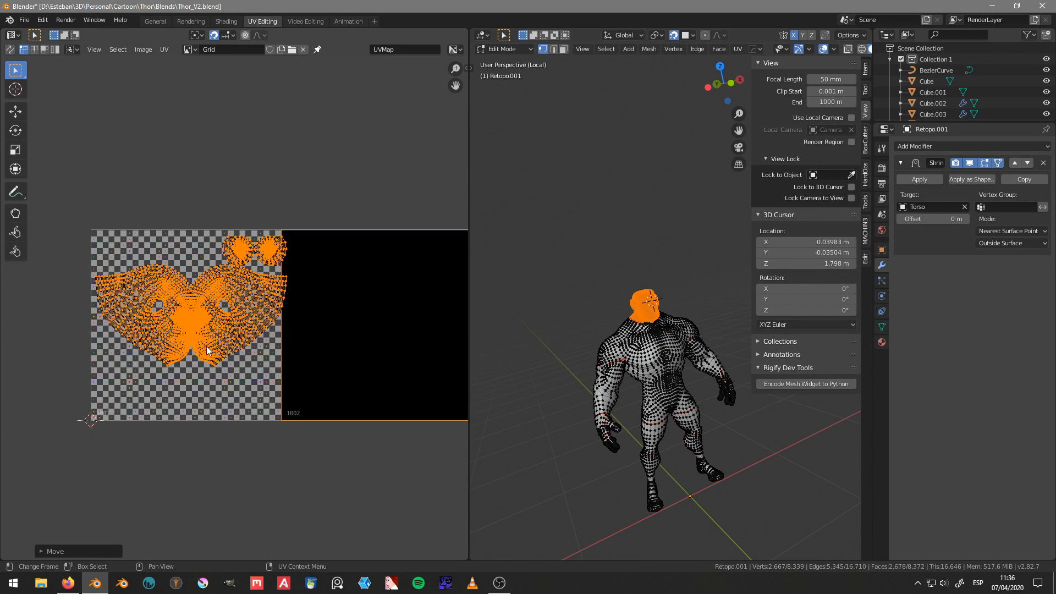
middle_drag(215, 339, 259, 320)
scroll(278, 297, up, 3)
click(260, 317)
scroll(261, 316, down, 1)
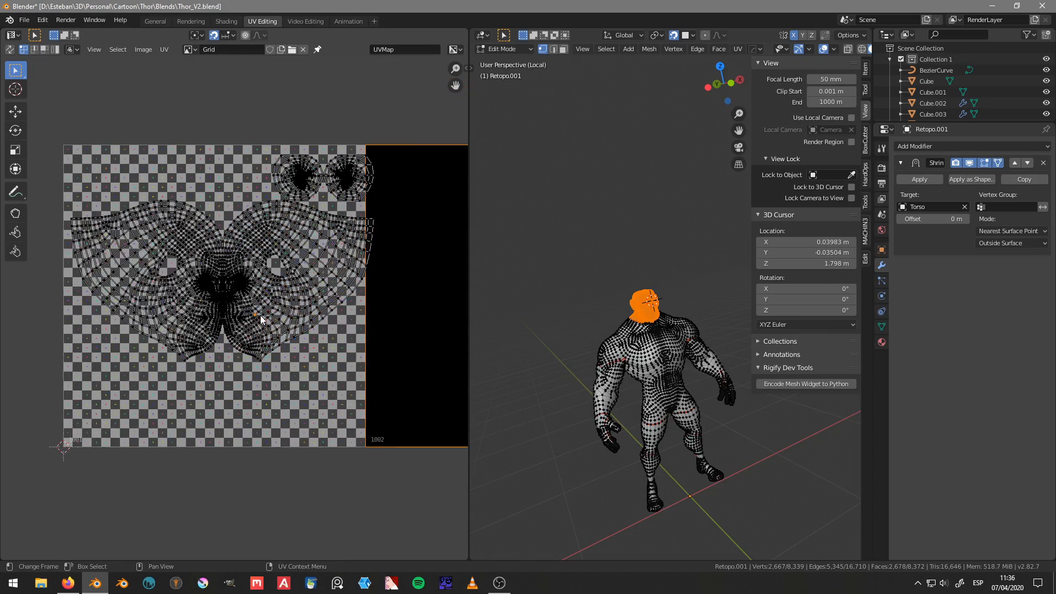
key(l)
key(s)
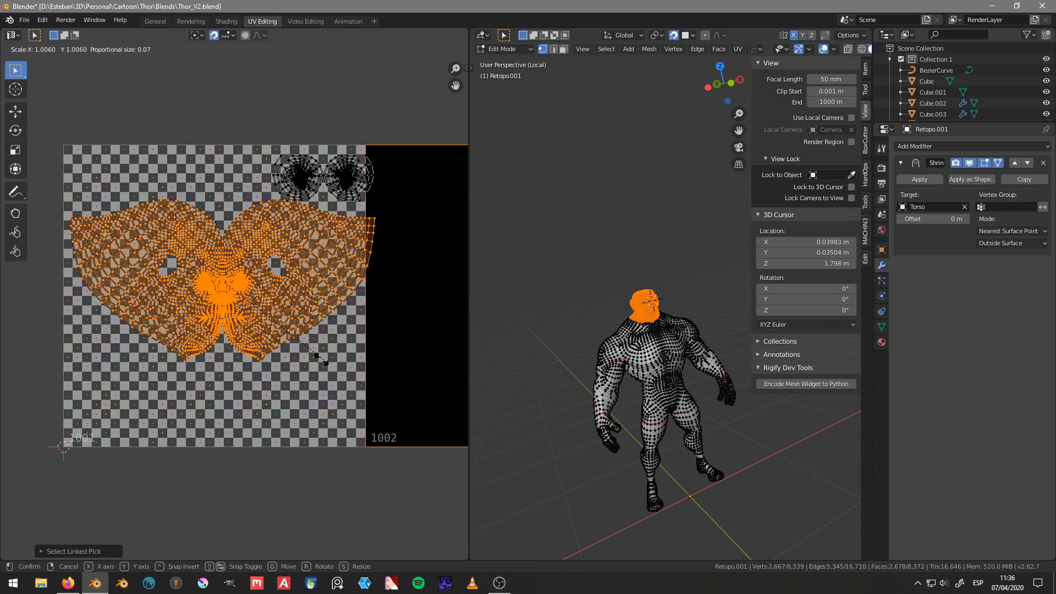
click(326, 359)
key(g)
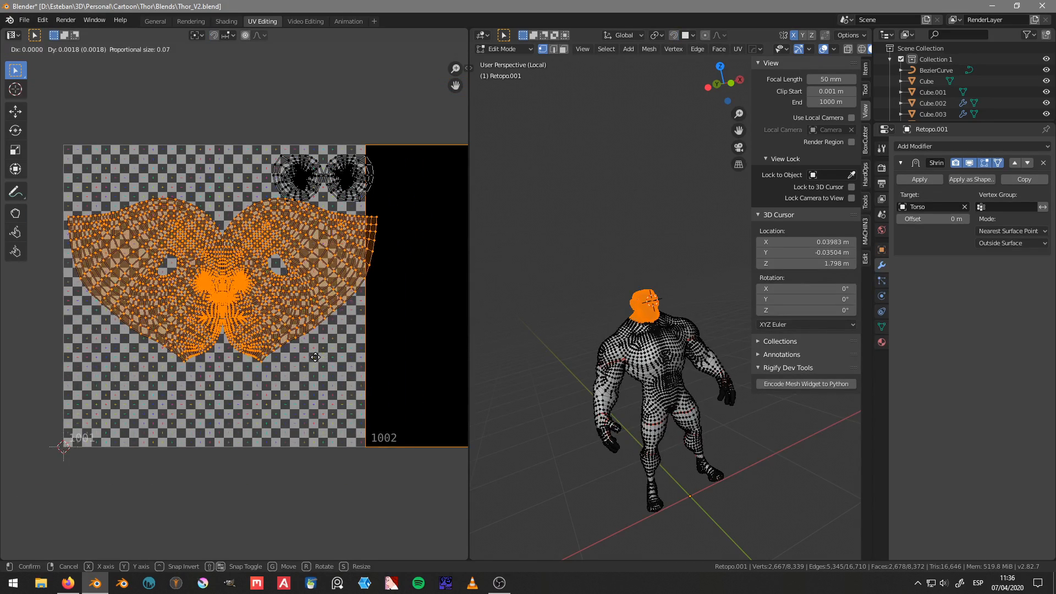
click(318, 389)
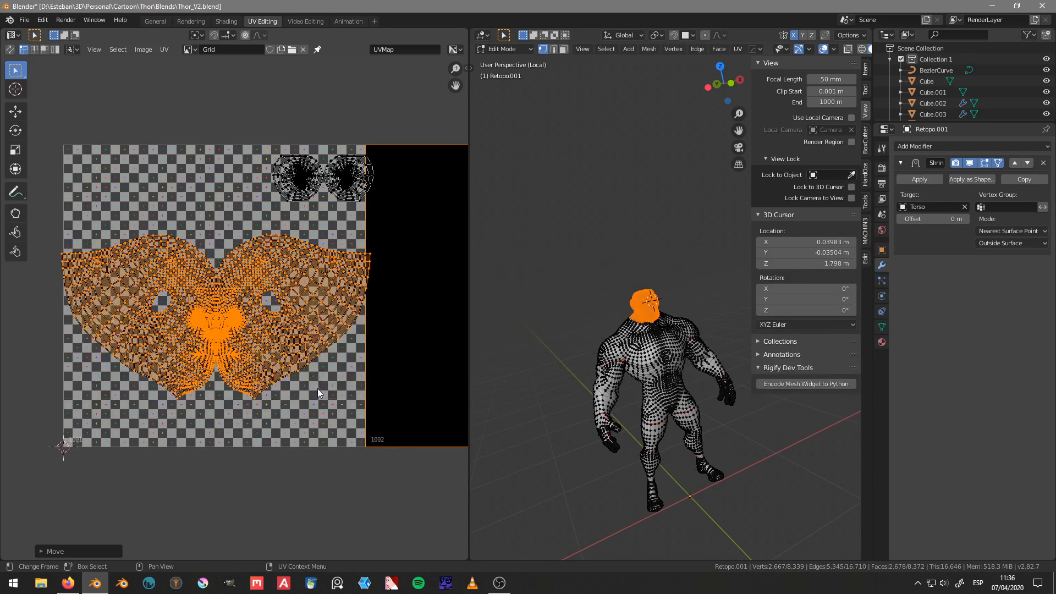
Step: Scale the head island down slightly and reposition it to fit the full width of tile 1001
key(s)
click(383, 376)
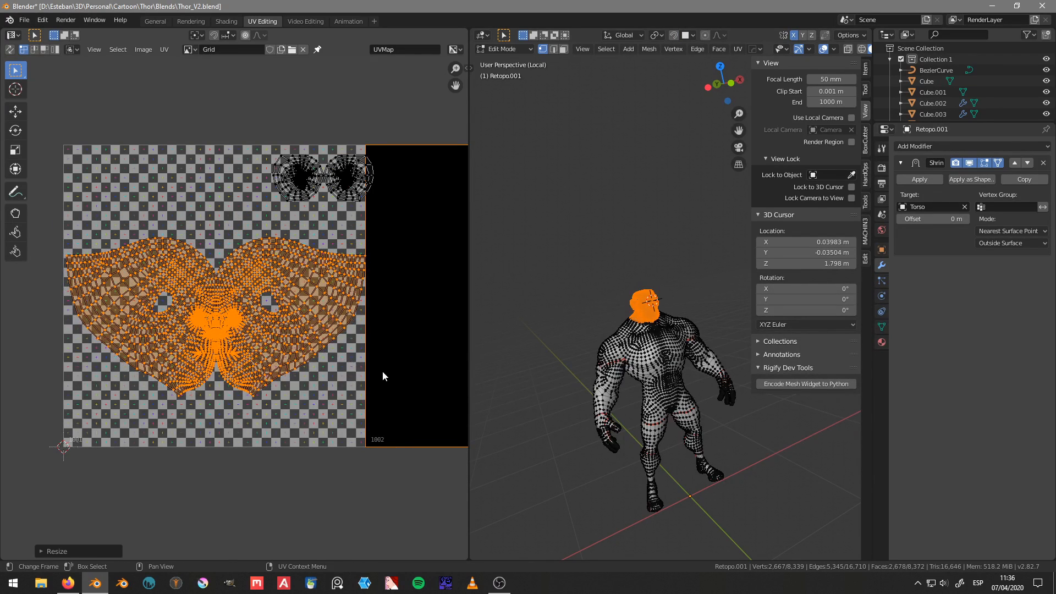
key(g)
click(366, 370)
Step: Try moving the head island higher in tile 1001, then undo the move
scroll(283, 313, up, 1)
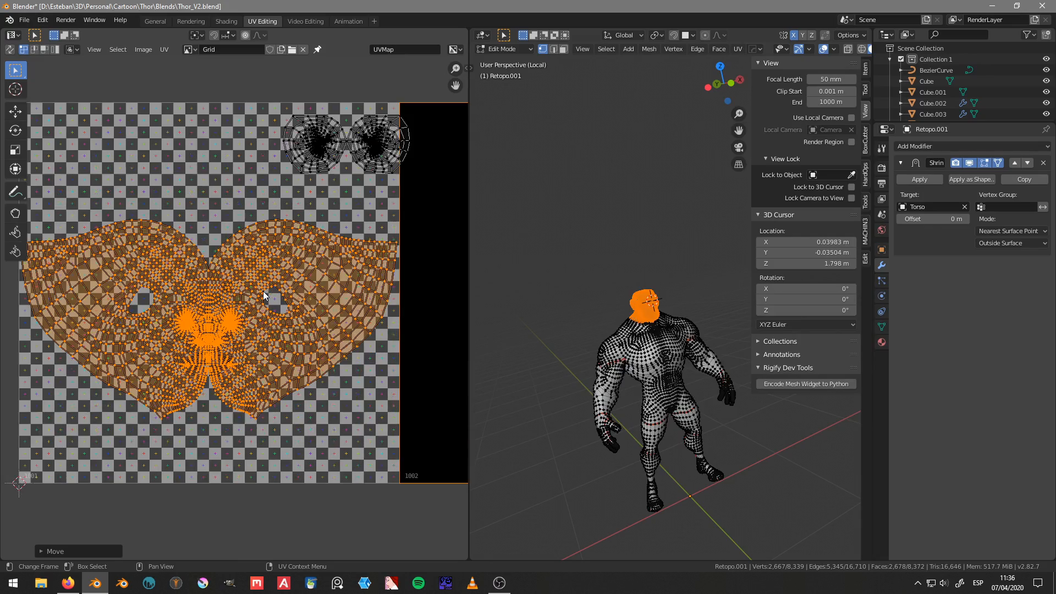
scroll(263, 297, up, 5)
scroll(309, 296, down, 5)
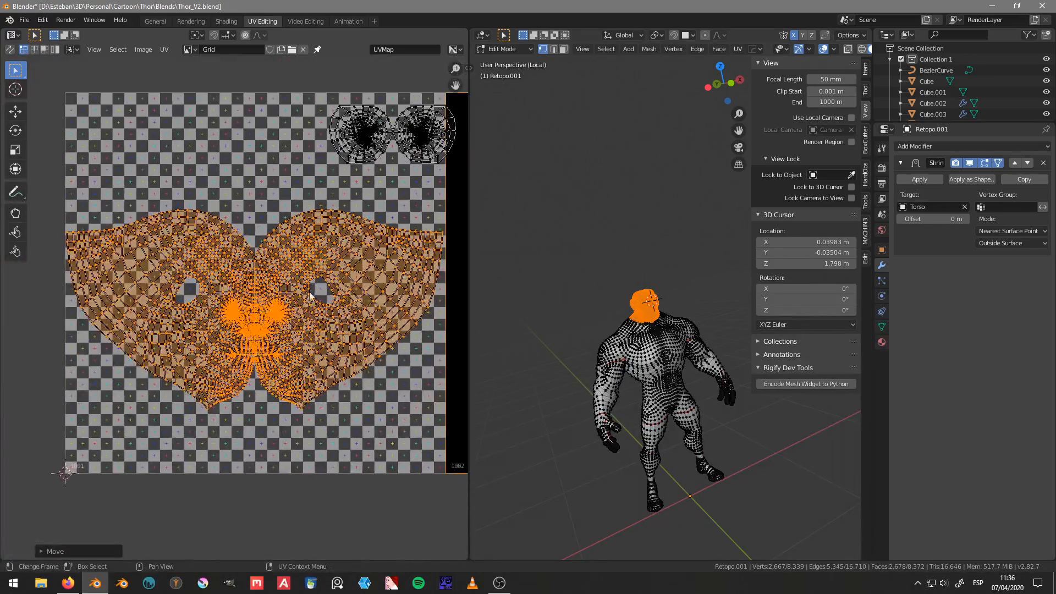
scroll(310, 296, up, 3)
scroll(235, 256, down, 4)
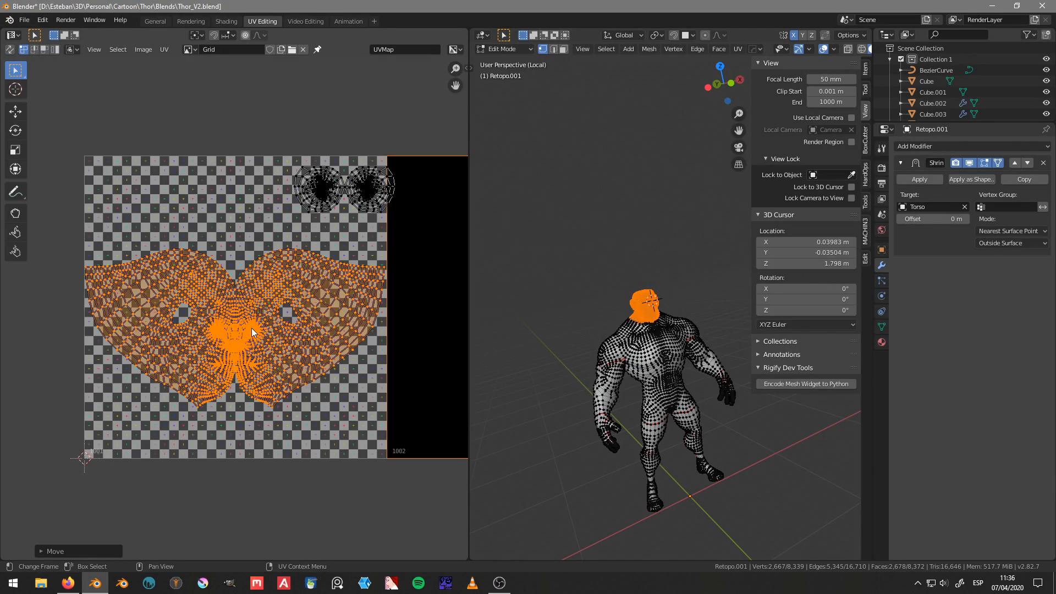
key(g)
click(248, 296)
key(ctrl+z)
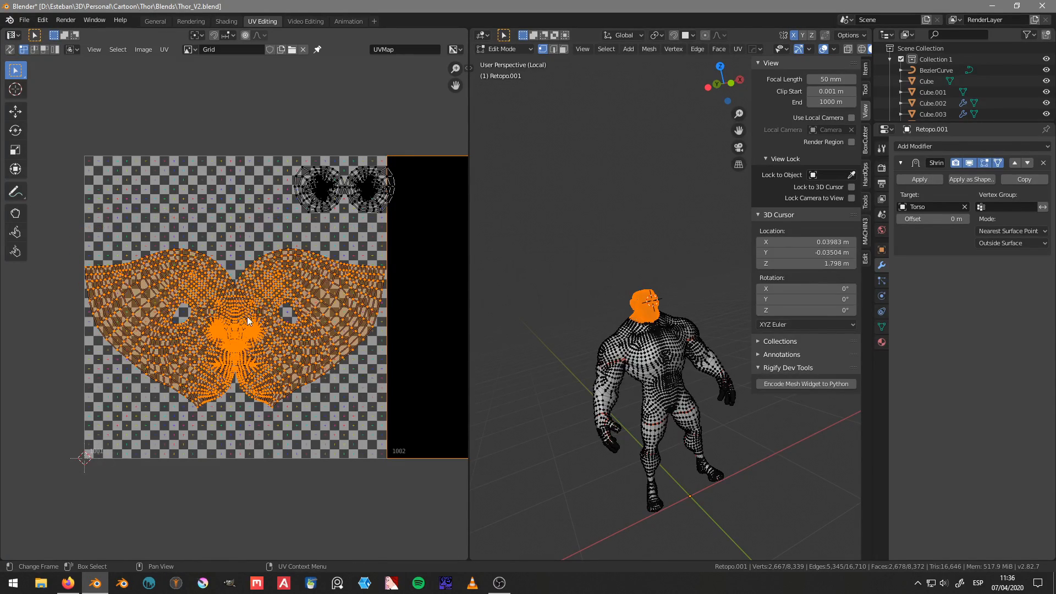
Step: Move the head island's top-centre notch vertex up about 0.08 along Y with smooth proportional editing at size 0.35
click(235, 286)
scroll(235, 265, up, 4)
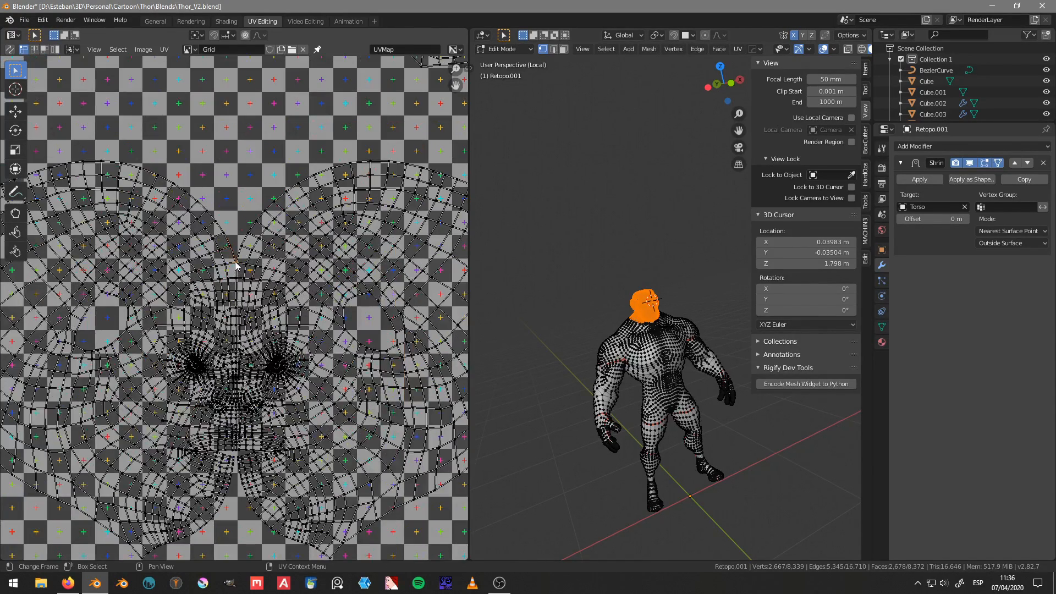
scroll(235, 264, down, 3)
key(o)
key(g)
key(y)
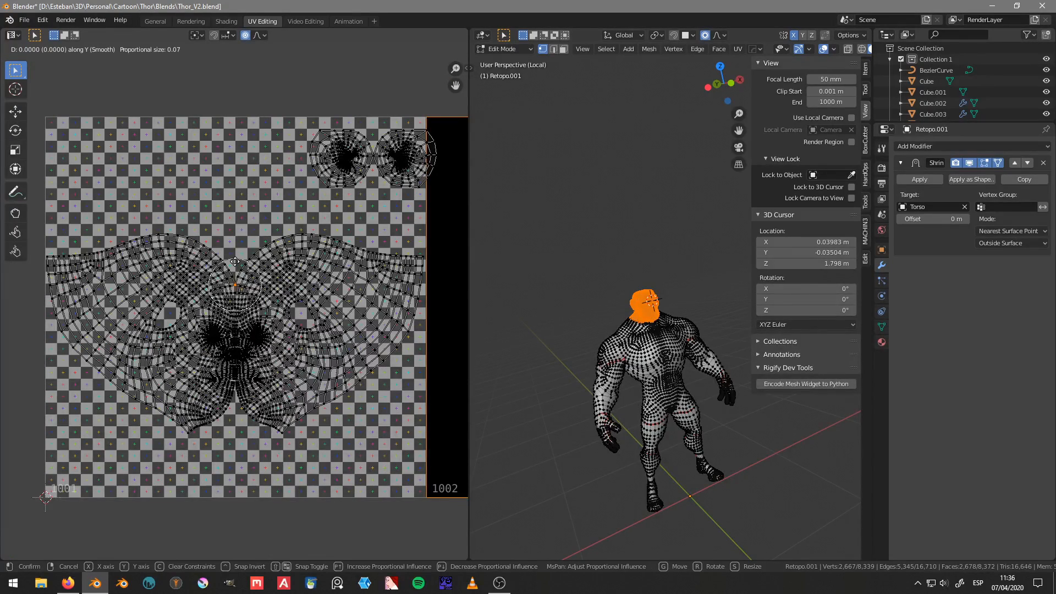
scroll(235, 262, down, 2)
scroll(235, 253, down, 10)
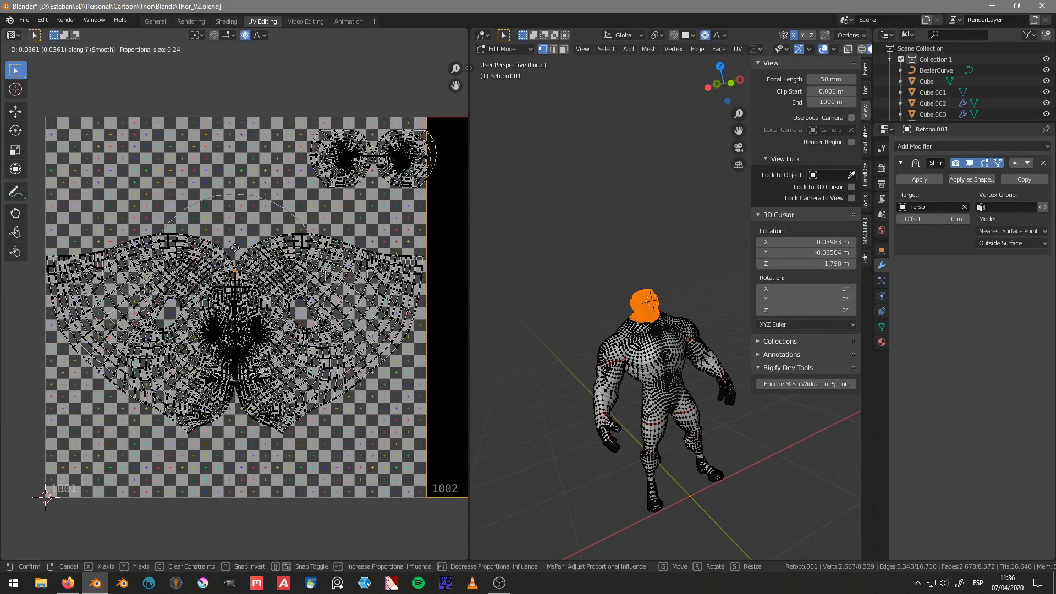
scroll(234, 233, down, 2)
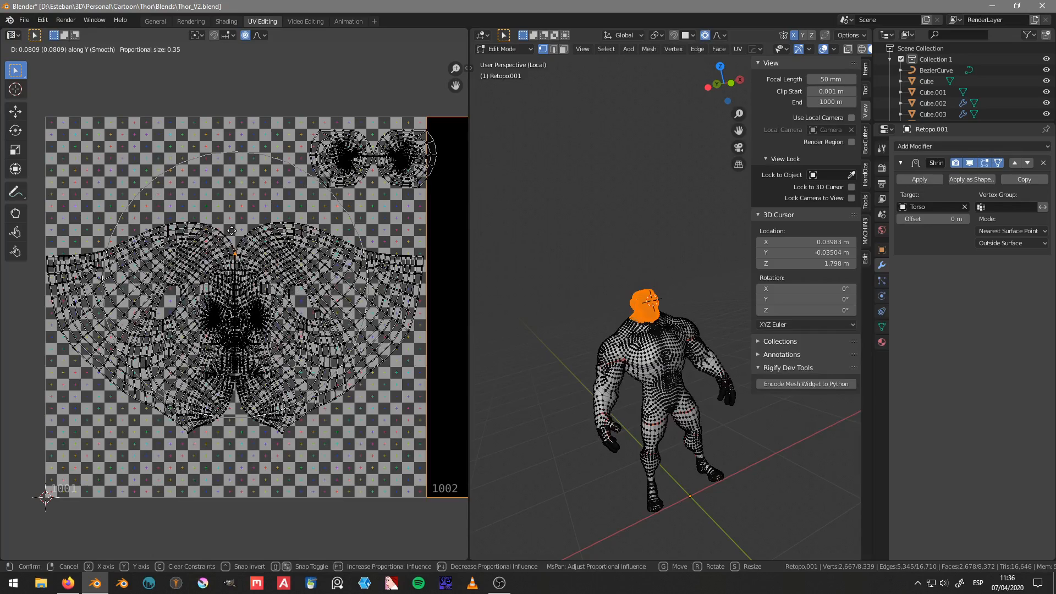
click(232, 228)
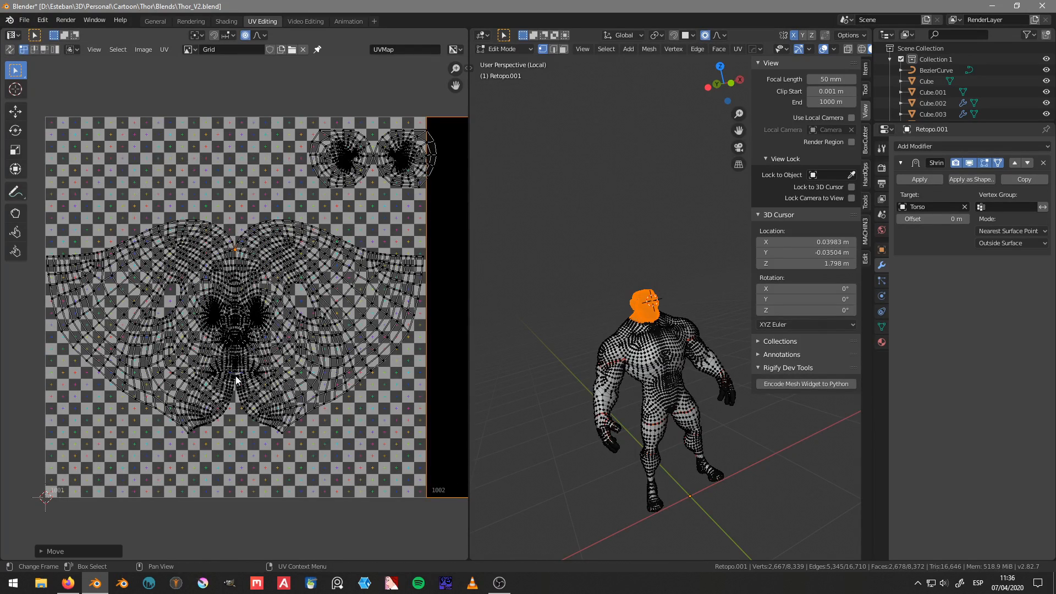
Step: Widen the head island around the eyes by scaling the vertices beside them along X with proportional editing
scroll(240, 363, up, 5)
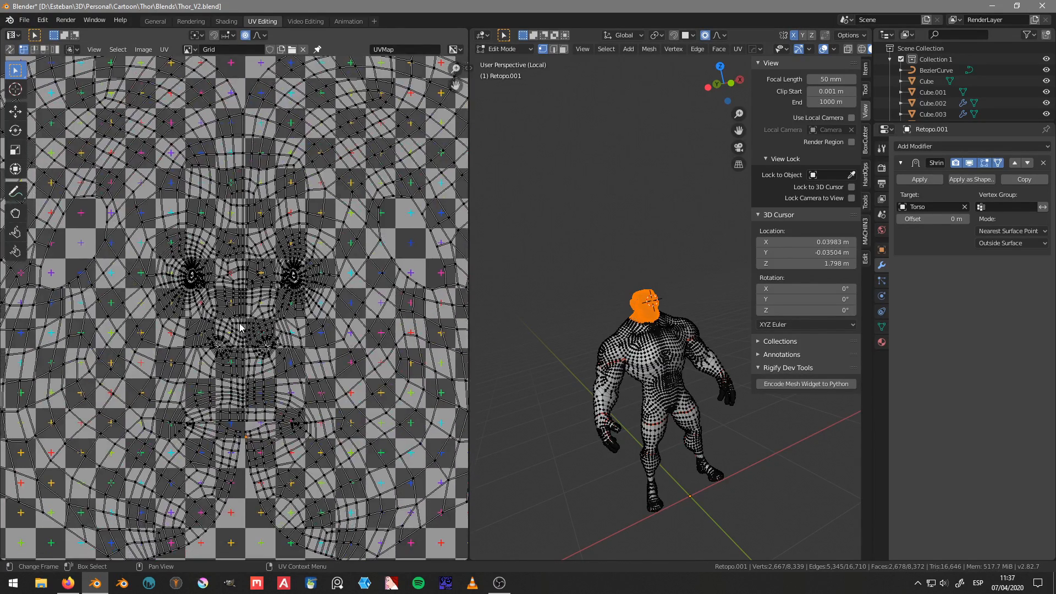
middle_drag(242, 343, 246, 329)
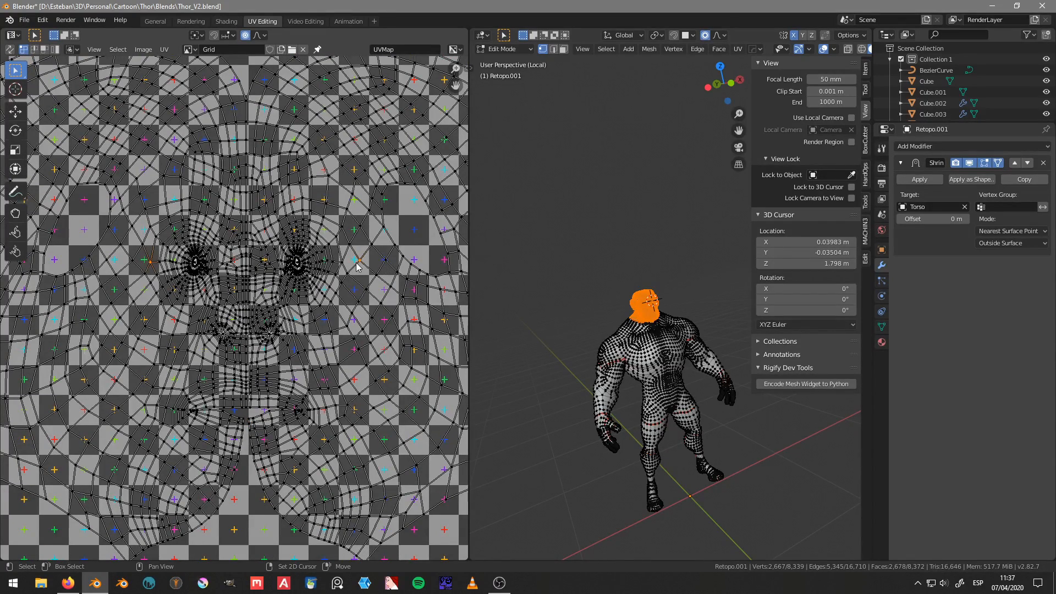
key(s)
key(x)
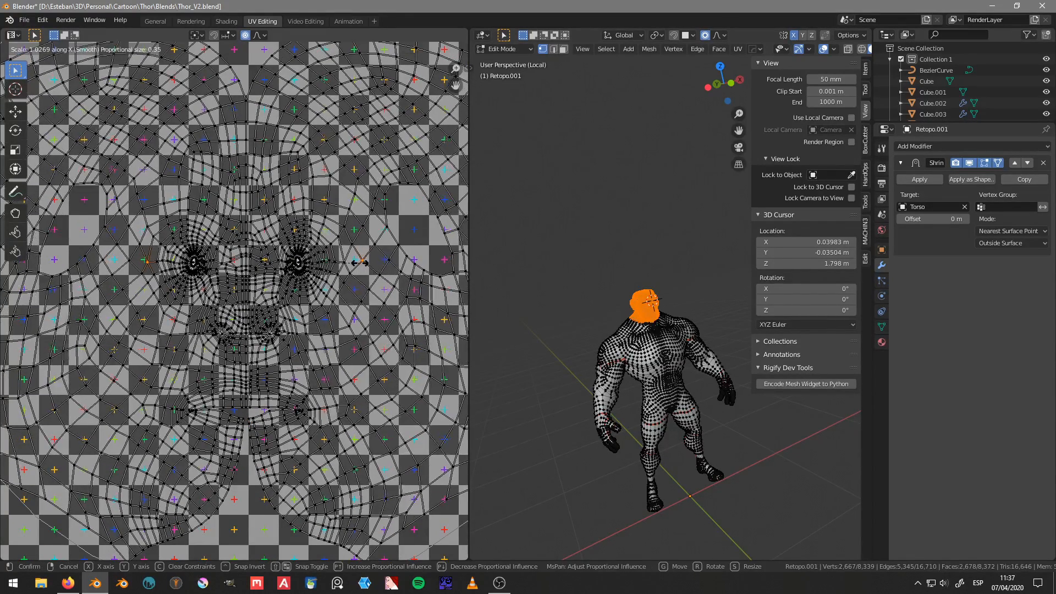
click(374, 274)
key(Home)
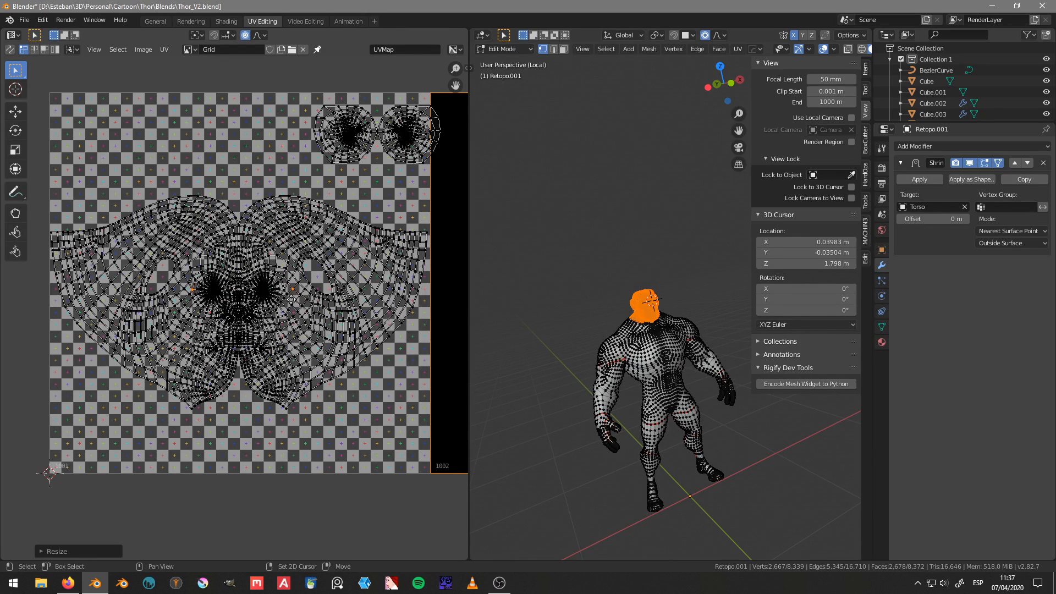
middle_drag(305, 278, 289, 301)
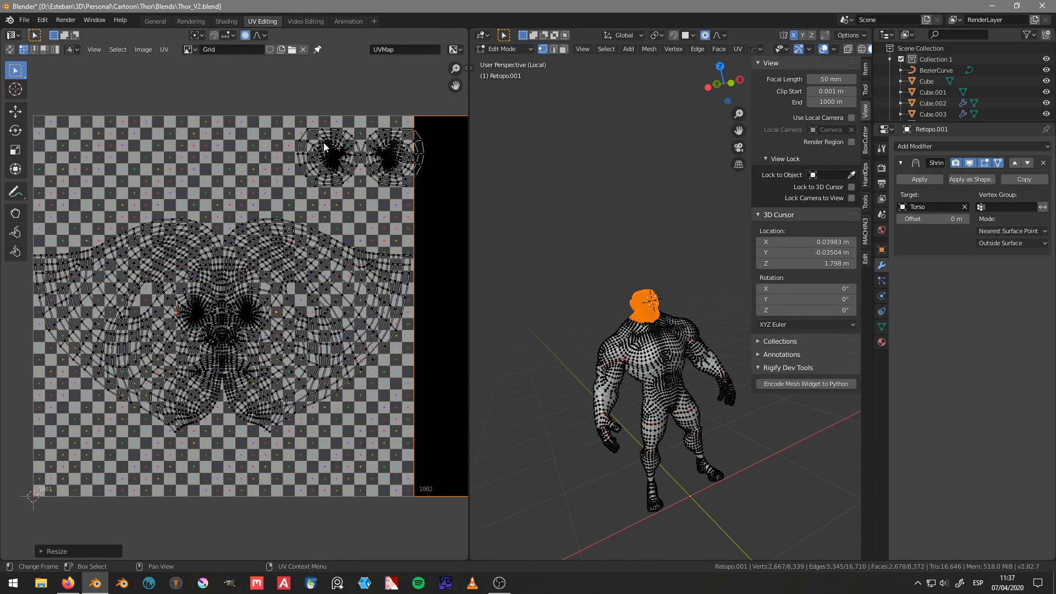
Step: Select the entire body mesh so all its UV islands show, and clear the UV selection
key(a)
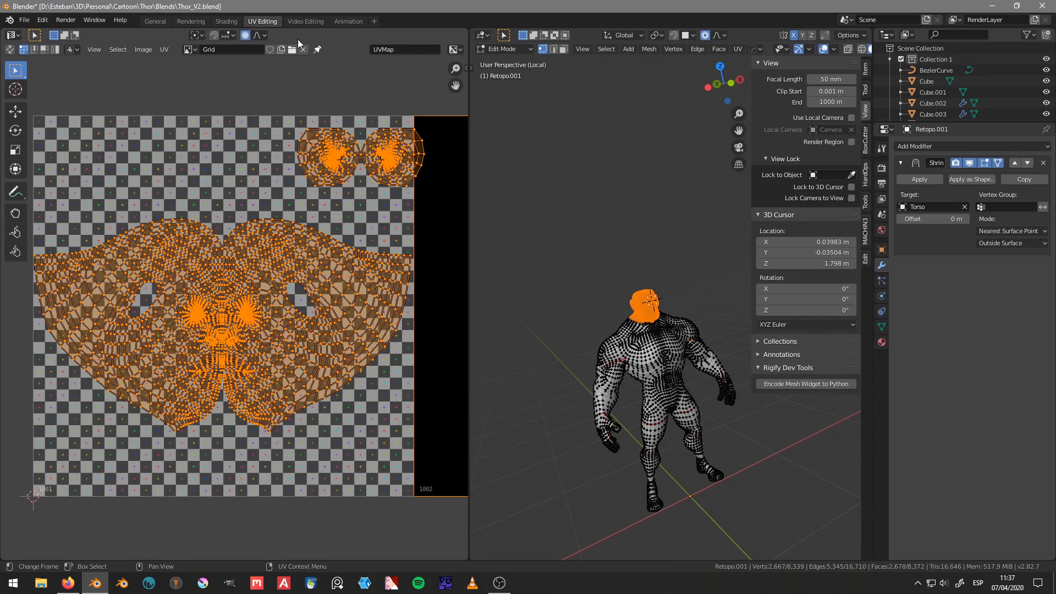
middle_drag(329, 135, 291, 174)
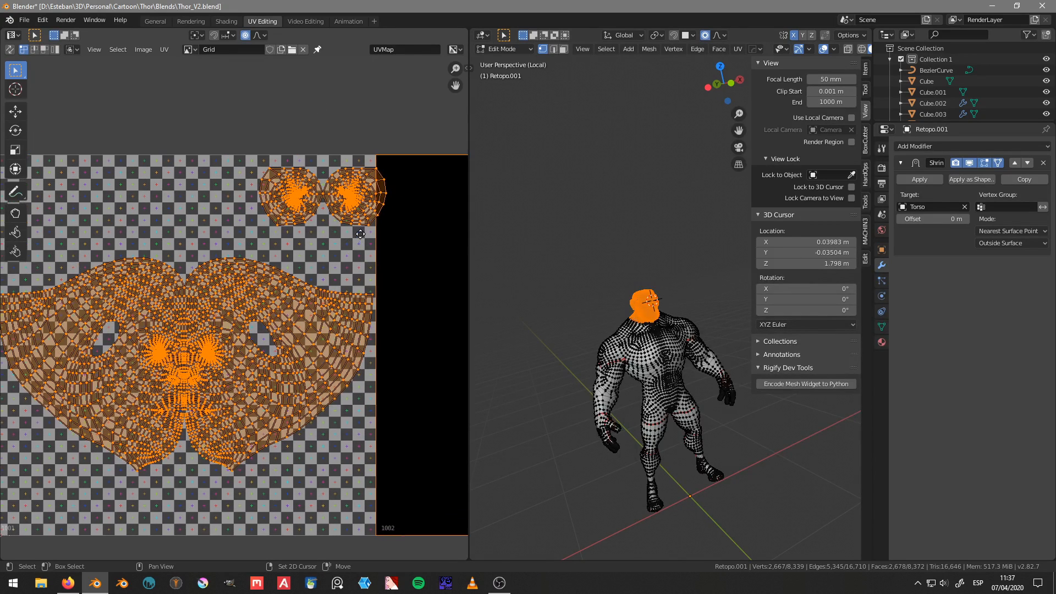
key(alt+a)
key(a)
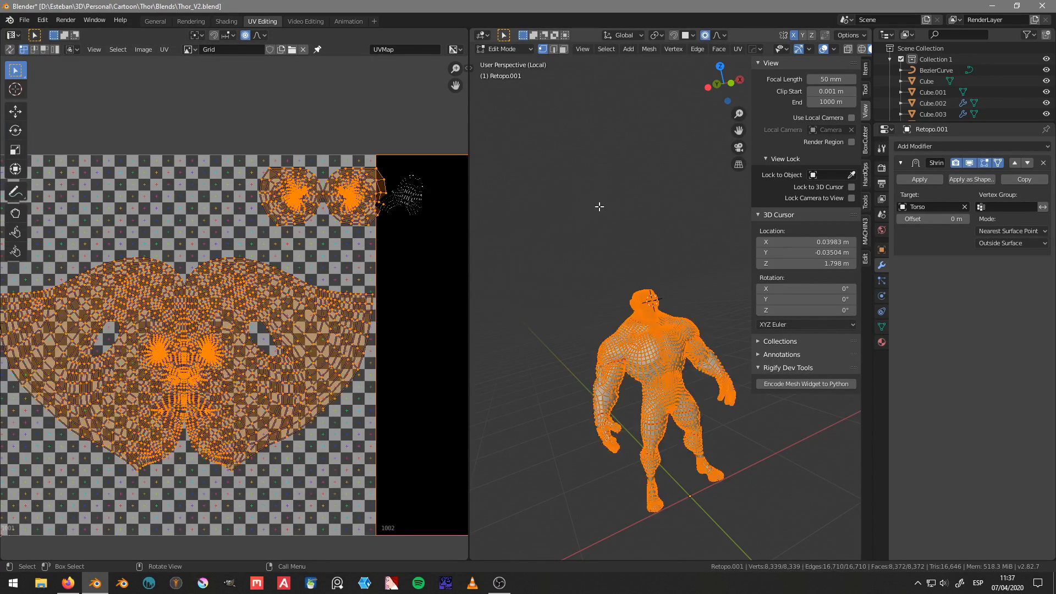
key(alt+a)
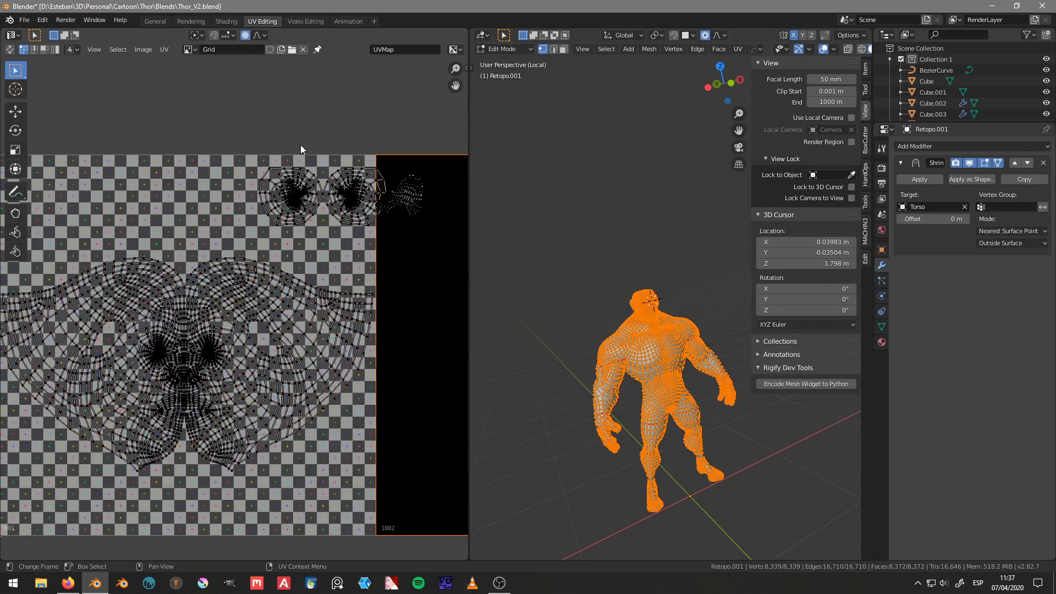
Step: Select both ear islands and move them to the upper-left corner of tile 1001
key(l)
key(l)
scroll(342, 193, down, 2)
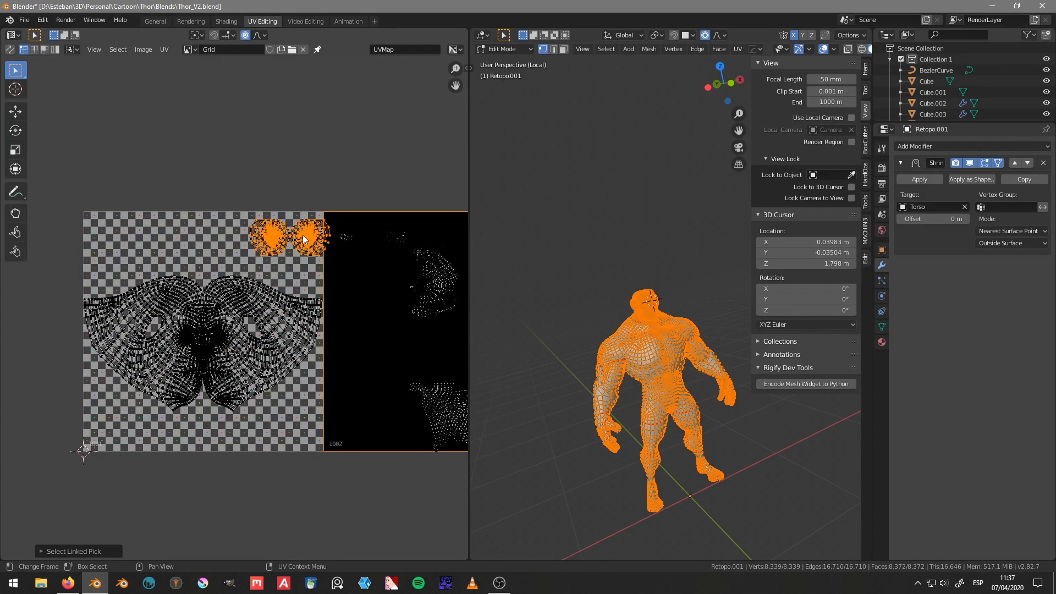
middle_drag(266, 239, 298, 195)
key(g)
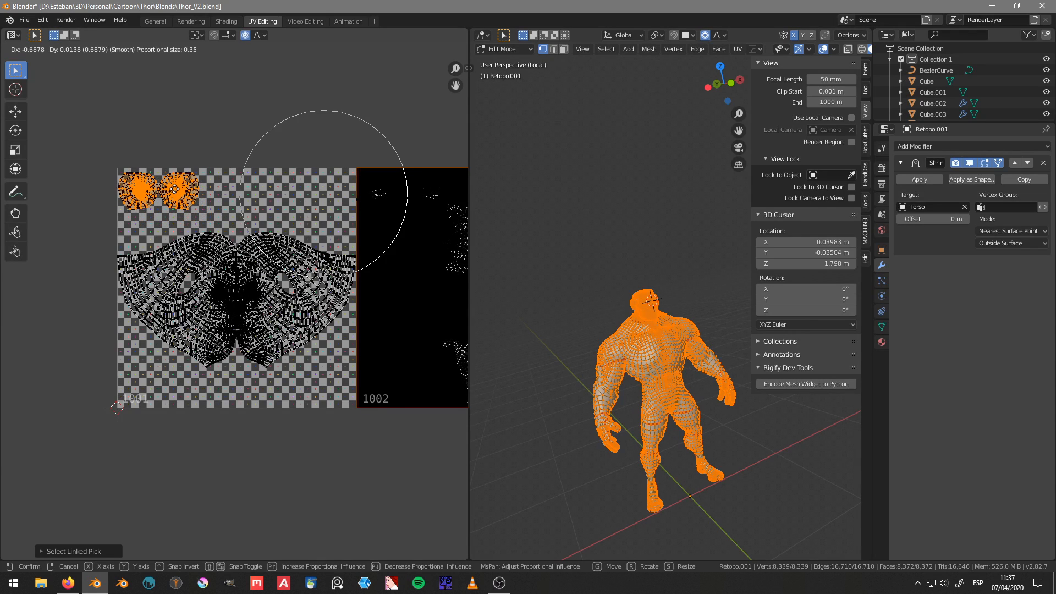
click(175, 189)
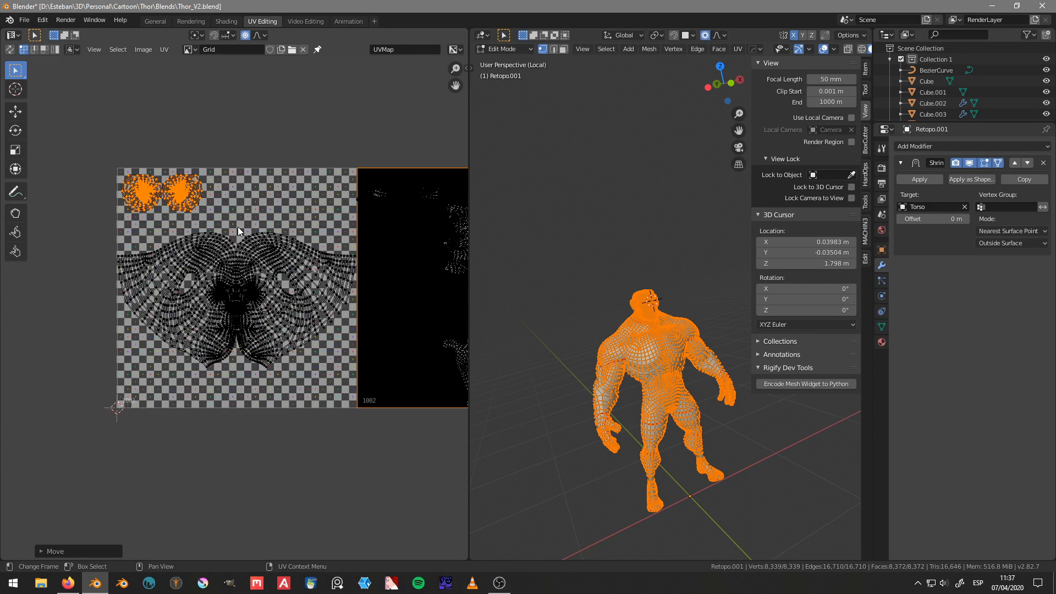
Step: Return the body mesh to Object Mode, frame its head and torso from the front, and open its material settings
scroll(238, 226, up, 2)
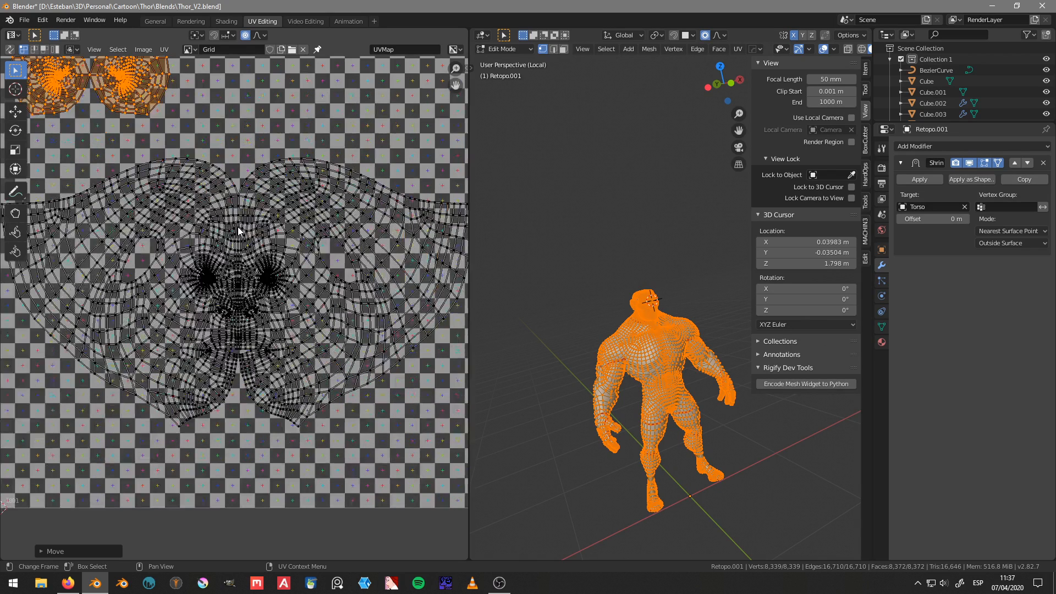
key(Tab)
click(231, 167)
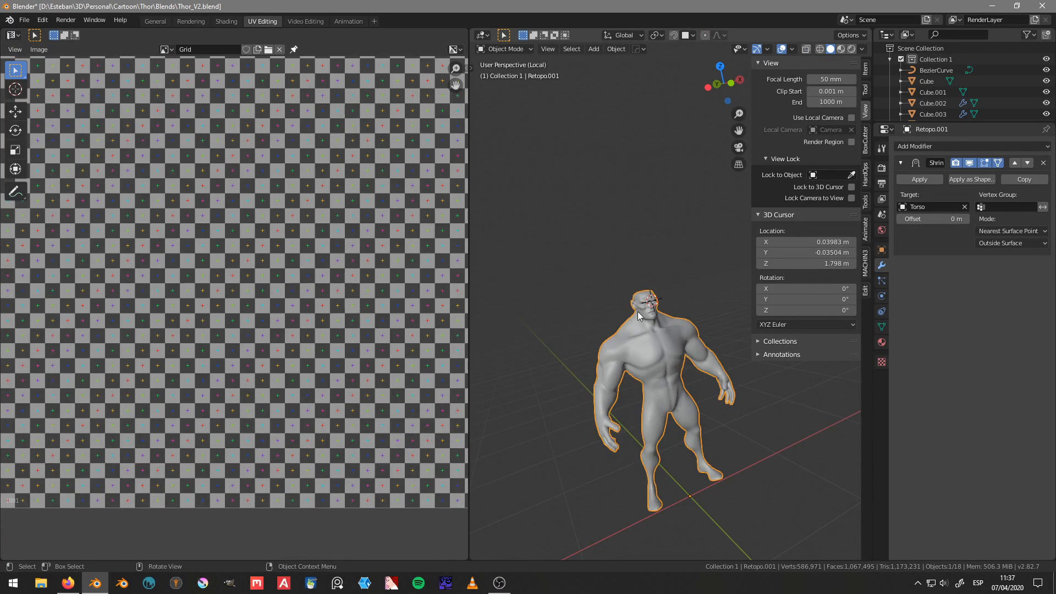
scroll(597, 292, up, 4)
middle_drag(646, 297, 638, 329)
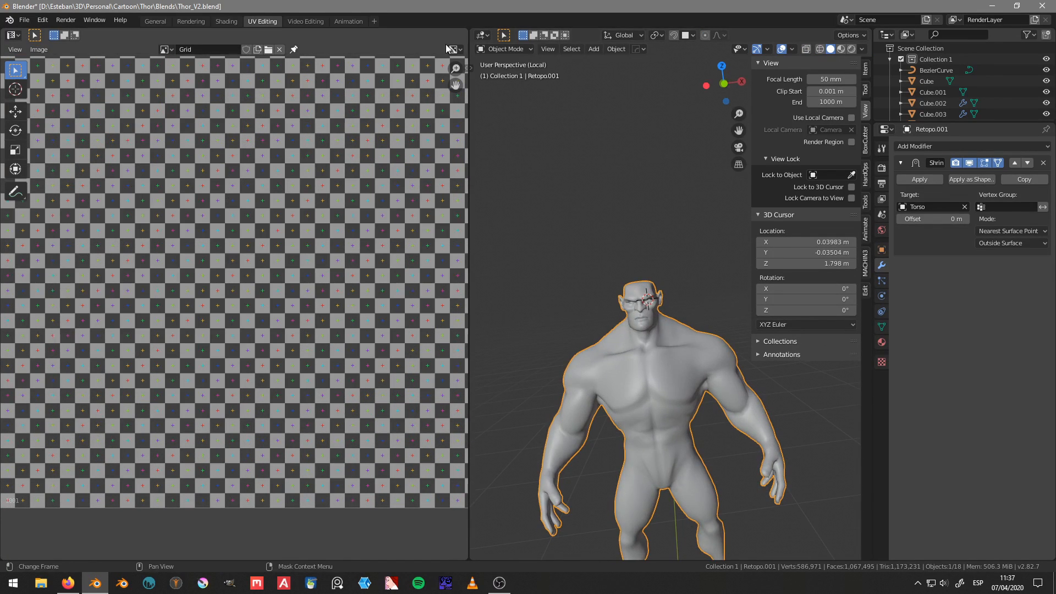
click(882, 342)
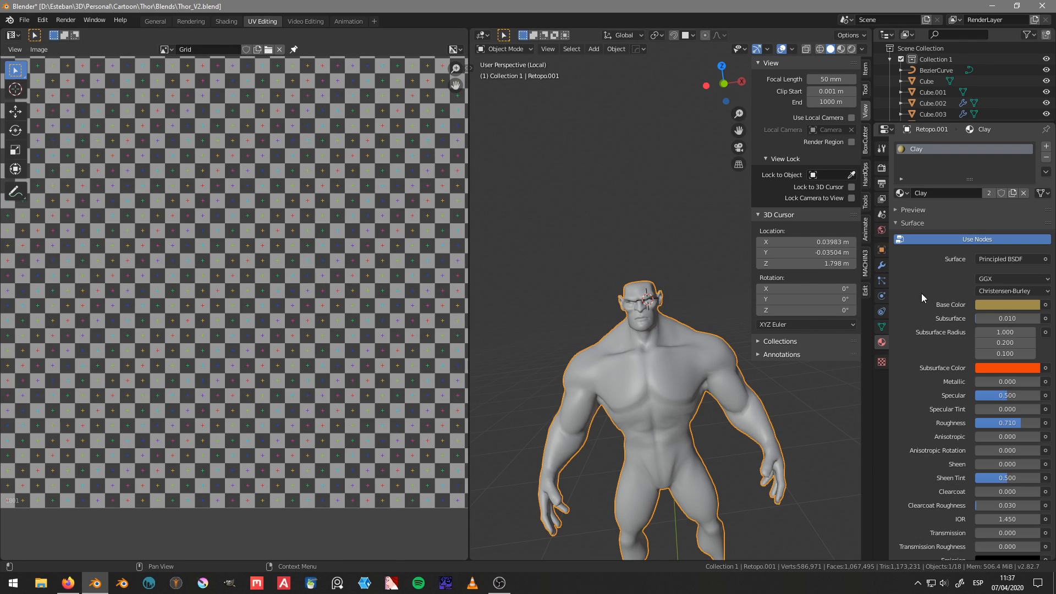
Step: Try the Grid image texture as the Clay material's base color, then remove it
click(1046, 306)
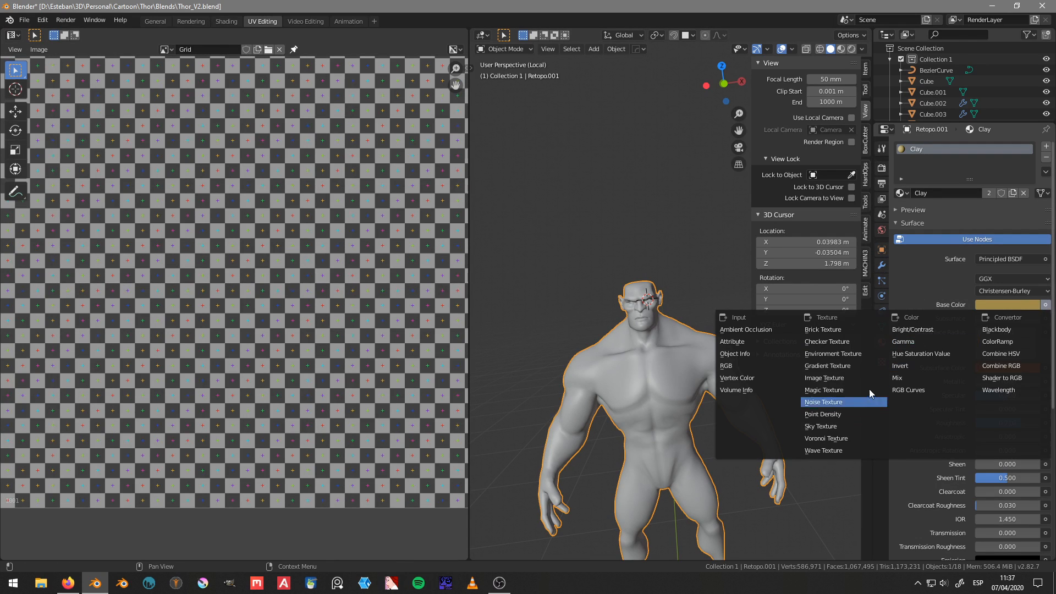
click(847, 377)
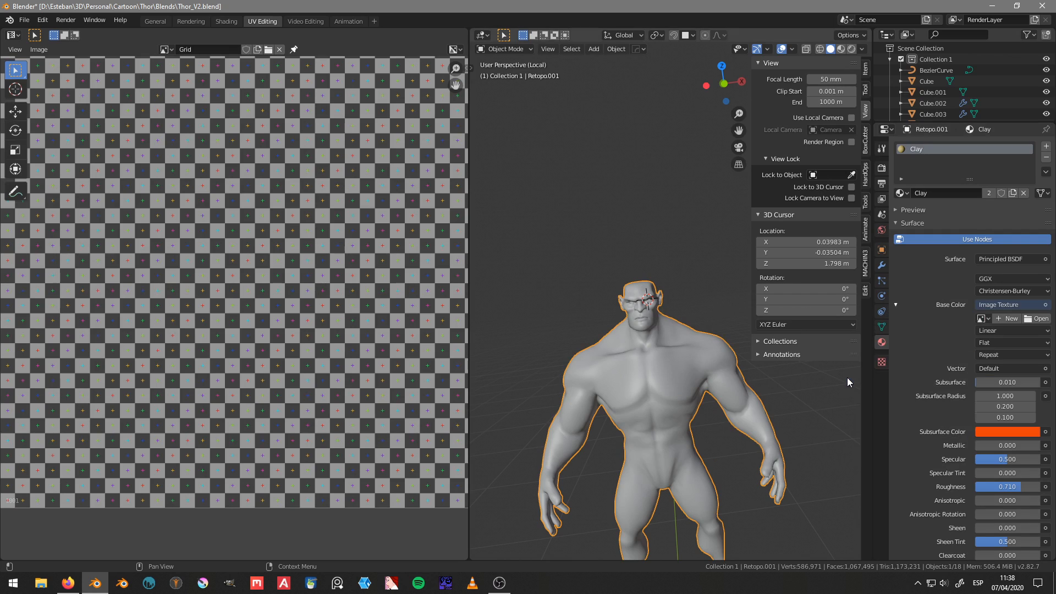
click(982, 319)
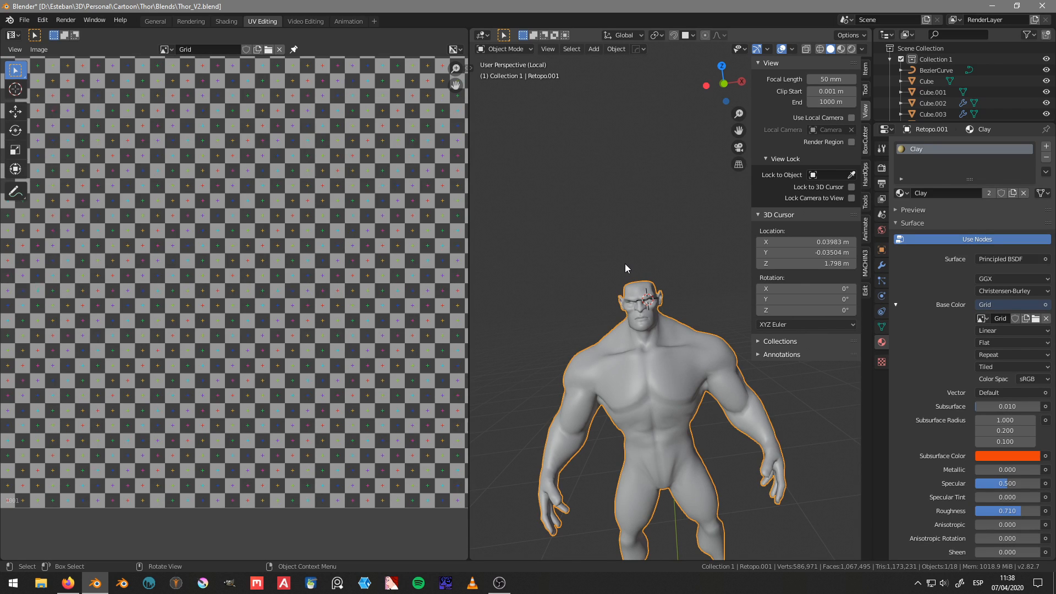
middle_drag(625, 265, 649, 300)
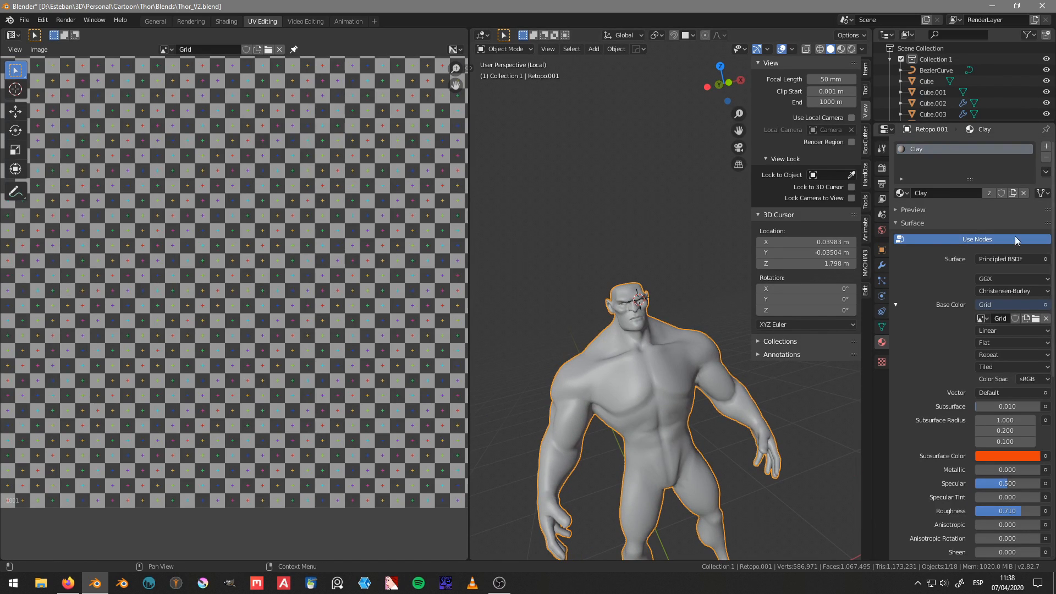
click(1045, 305)
click(1007, 332)
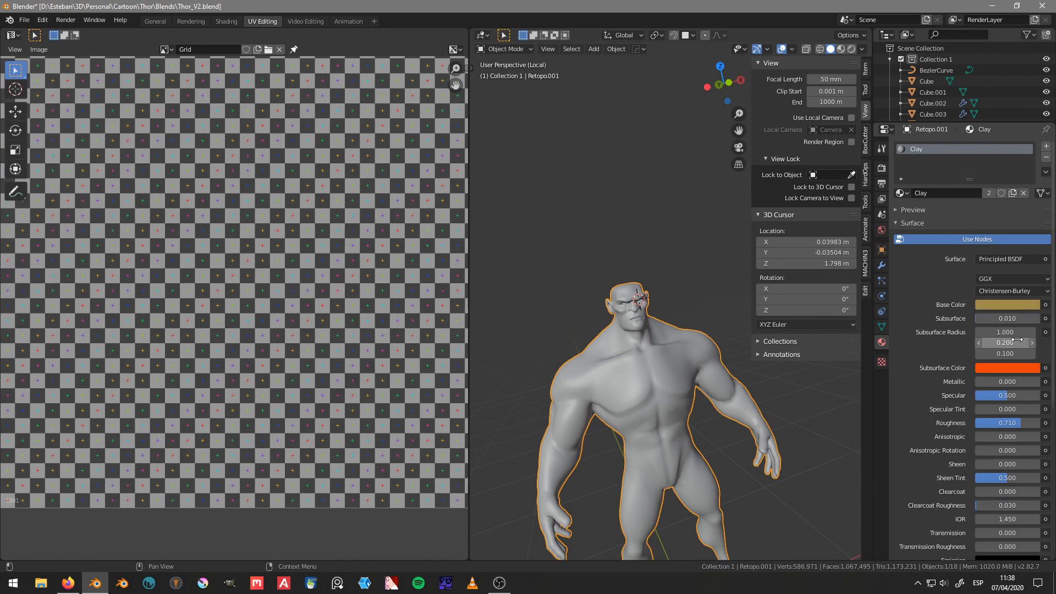
Step: Duplicate the Clay material on the body mesh and name the copy UV Grid
click(1013, 193)
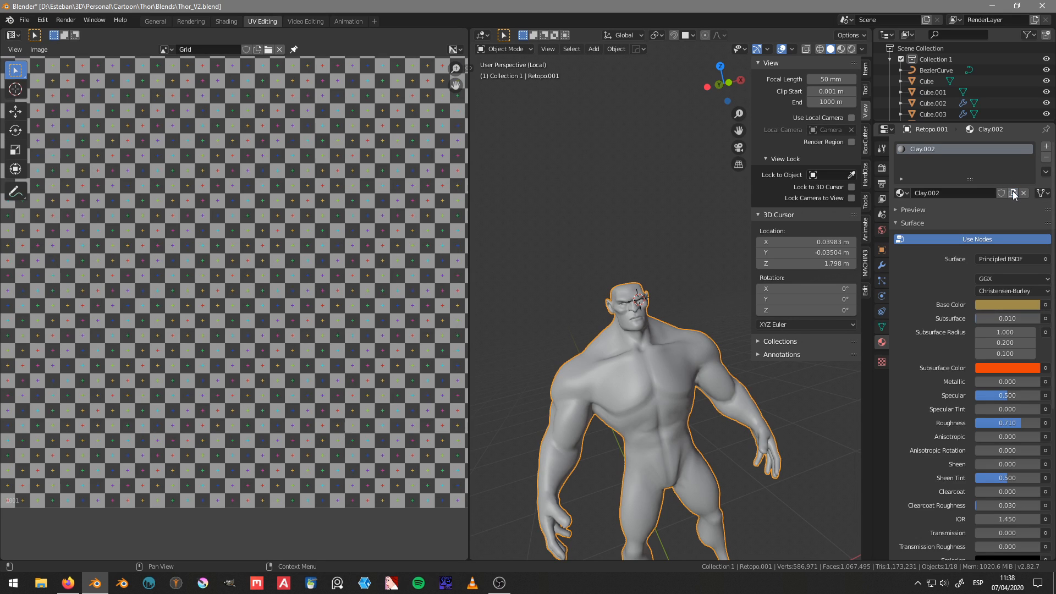
click(935, 195)
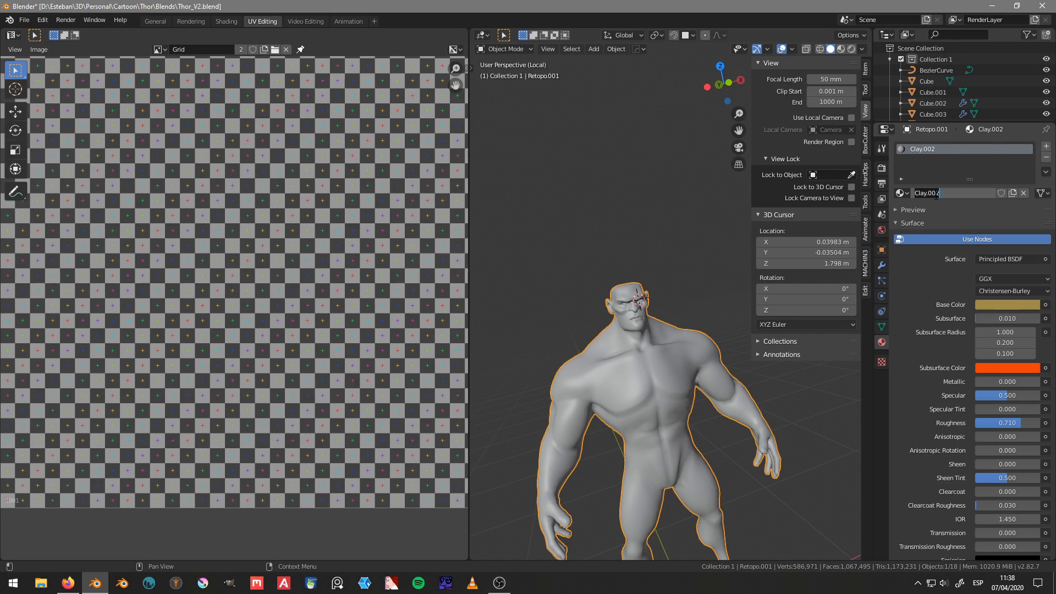
text(UV Grid)
key(Return)
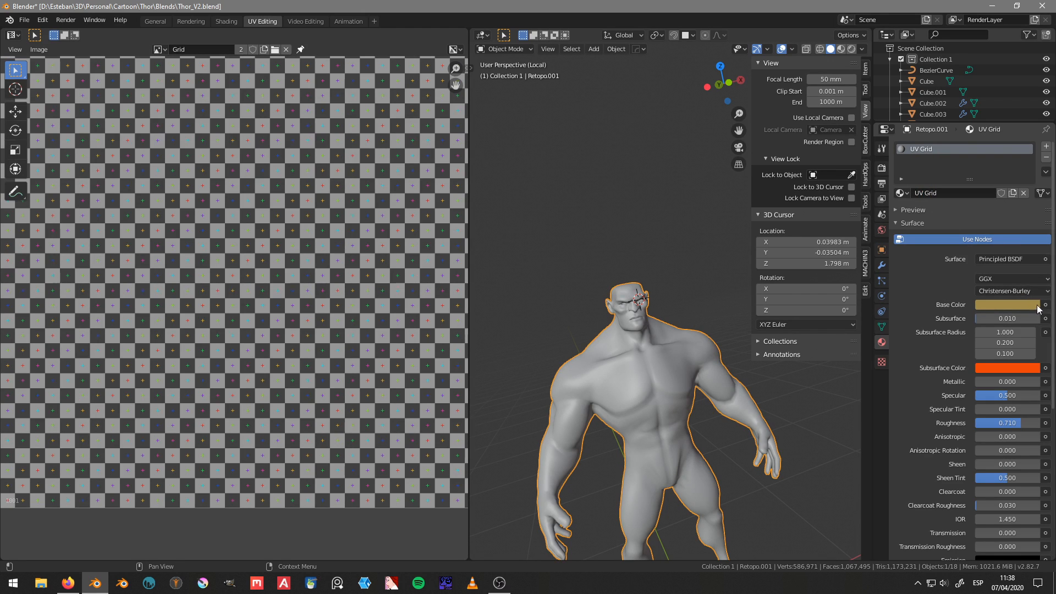
Step: Set the UV Grid material's base color to an image texture using the Grid image
click(1045, 306)
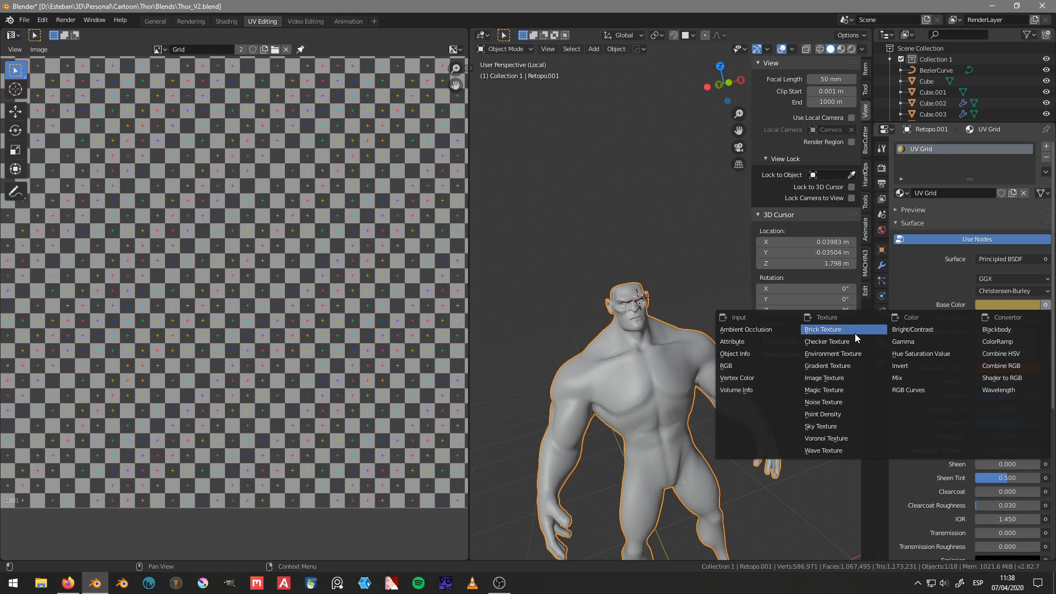
click(850, 378)
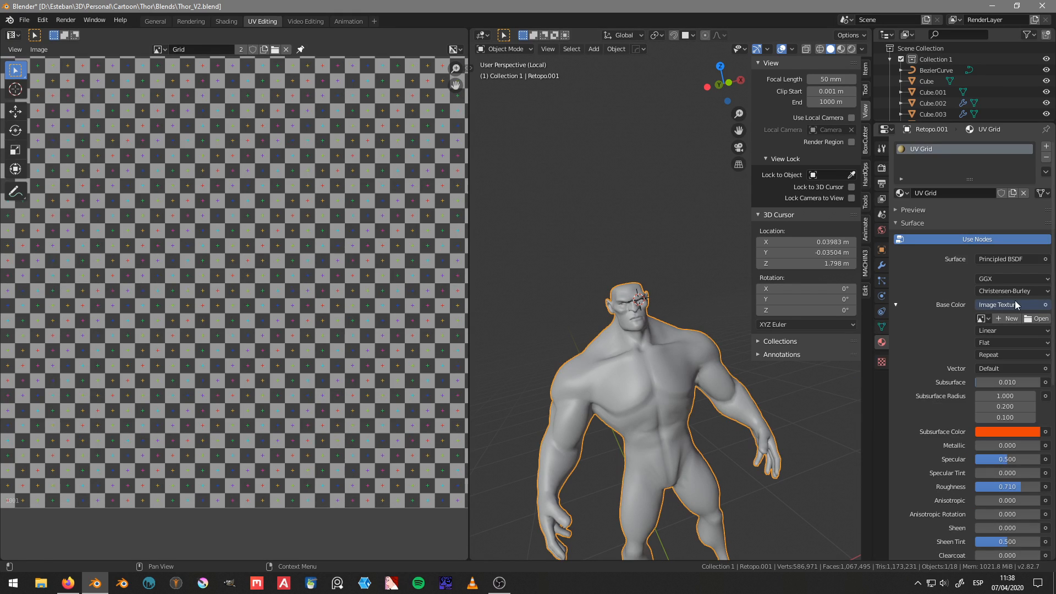
click(984, 319)
click(917, 346)
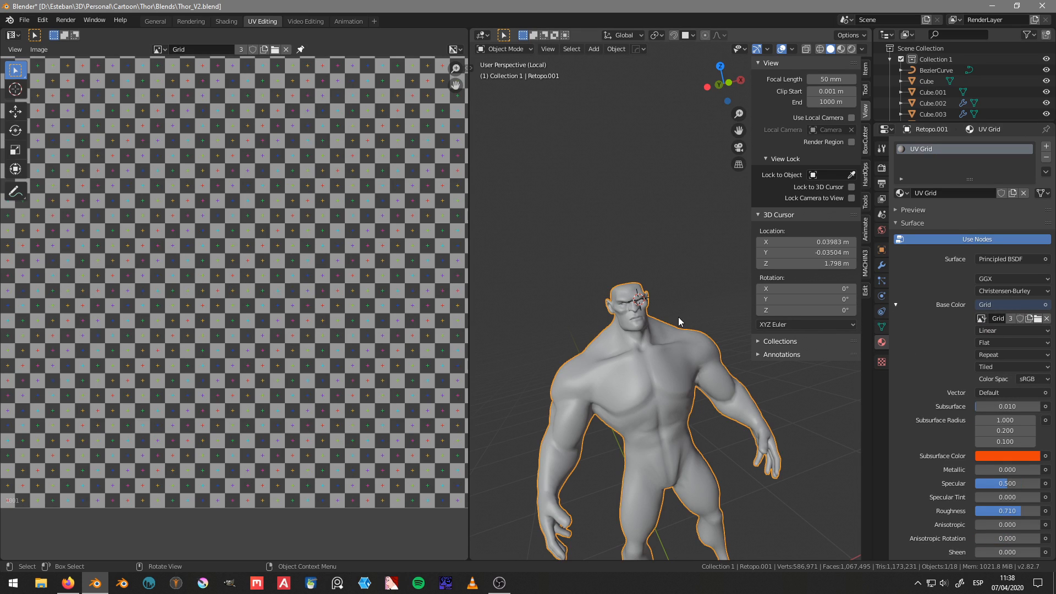
Step: Set the viewport's solid shading color to Texture and check the grid pattern on the face and ears up close
middle_drag(646, 315, 677, 317)
click(863, 49)
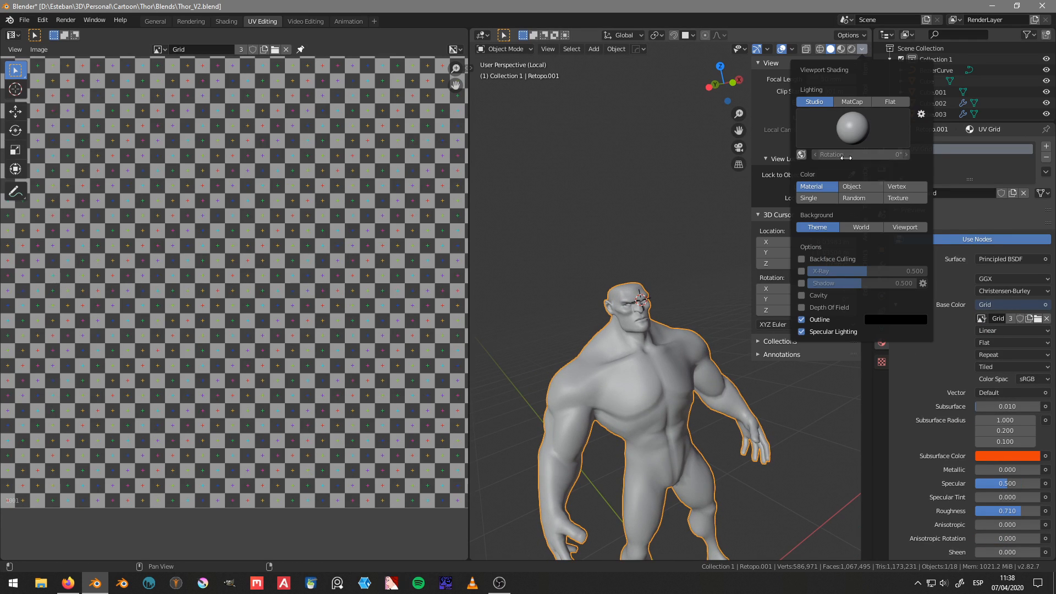
click(907, 190)
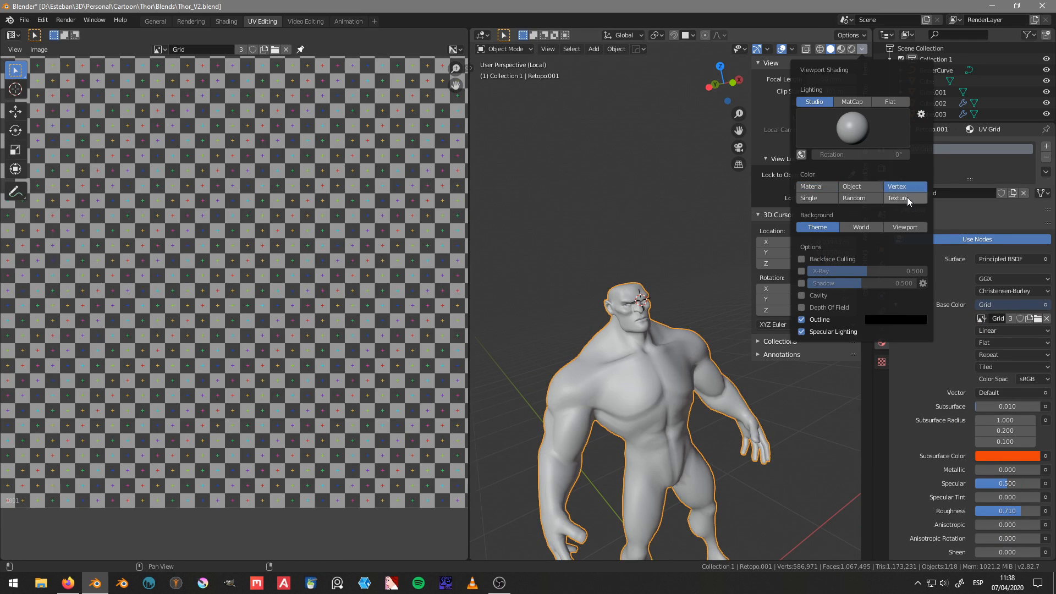
click(907, 197)
middle_drag(664, 355, 571, 288)
scroll(588, 337, up, 4)
scroll(626, 352, down, 2)
scroll(676, 309, up, 4)
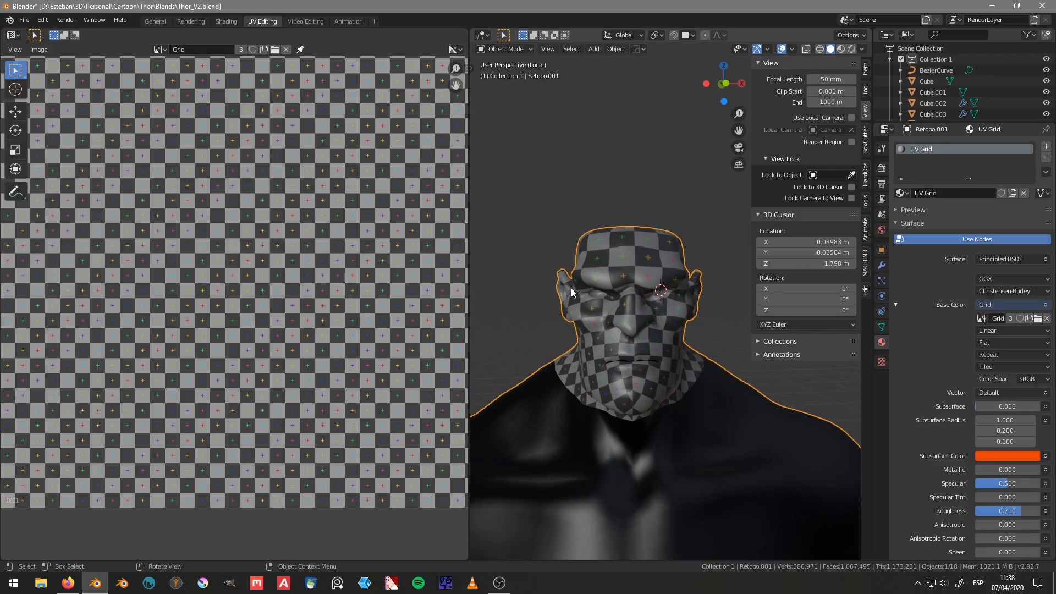
Step: Narrow the head UV island by scaling its two outer side tips inward along X with proportional editing at size 0.35
scroll(599, 299, down, 4)
key(Tab)
middle_drag(296, 209, 311, 171)
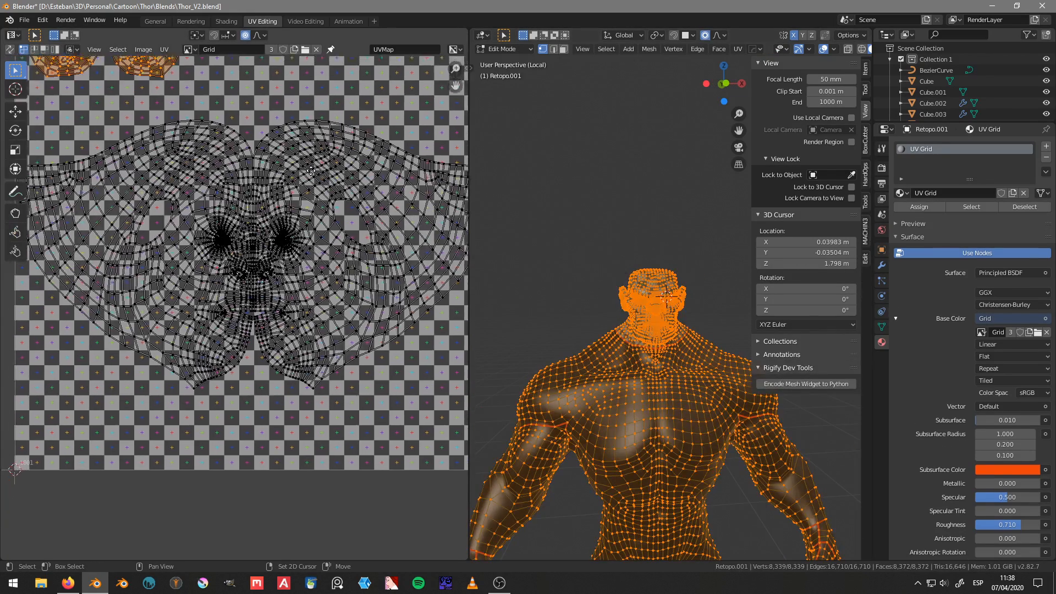
scroll(329, 248, down, 3)
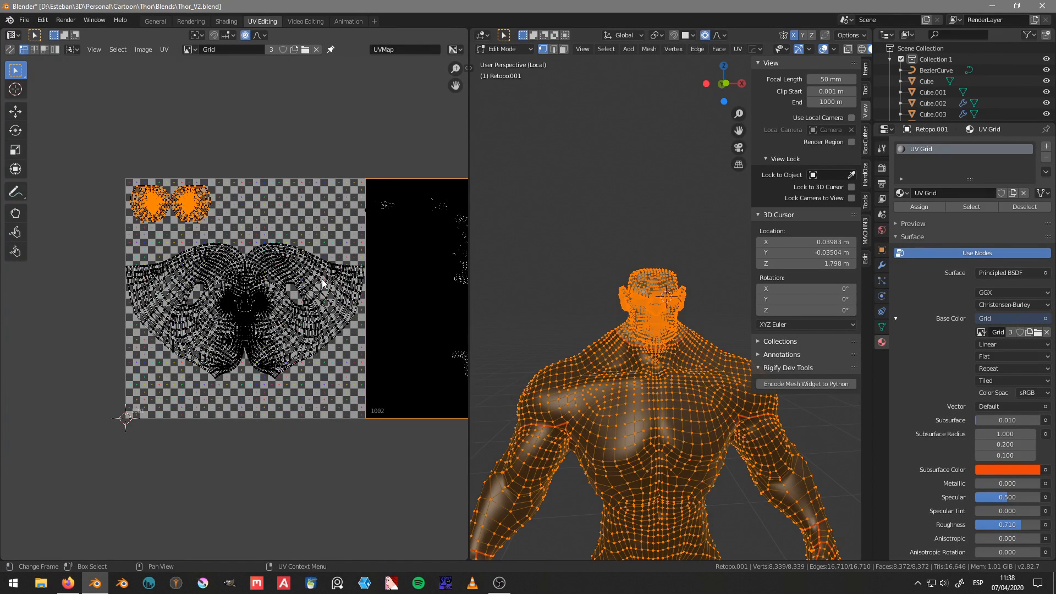
middle_drag(279, 320, 291, 312)
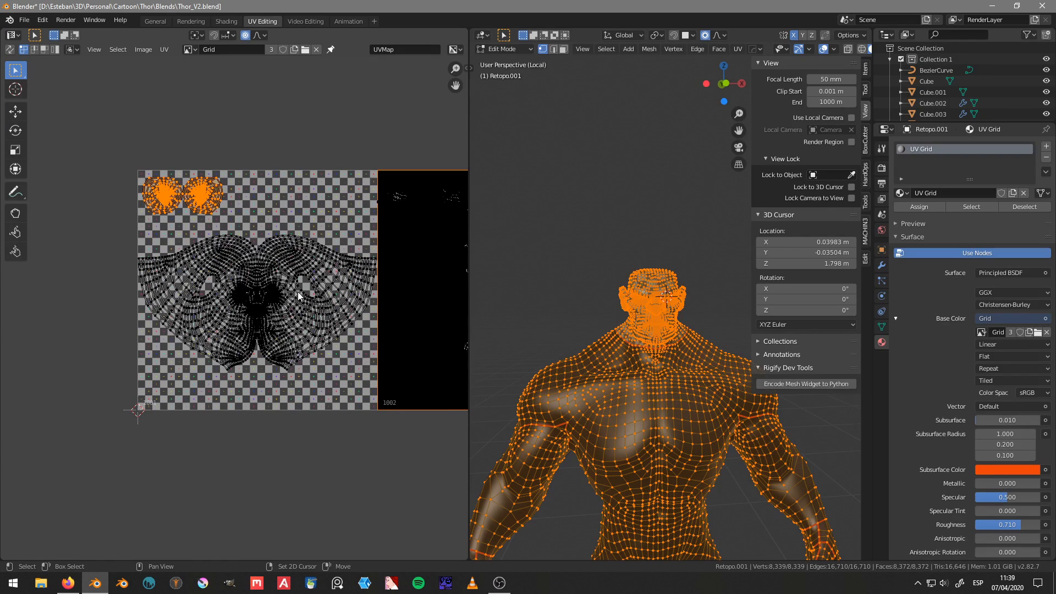
click(376, 259)
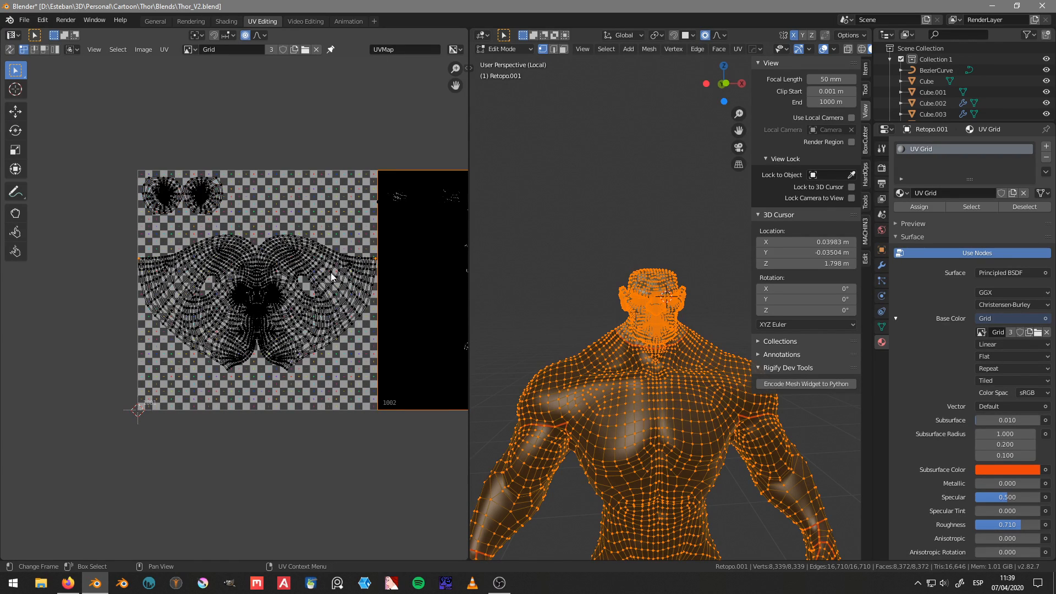
key(o)
key(o)
key(s)
key(x)
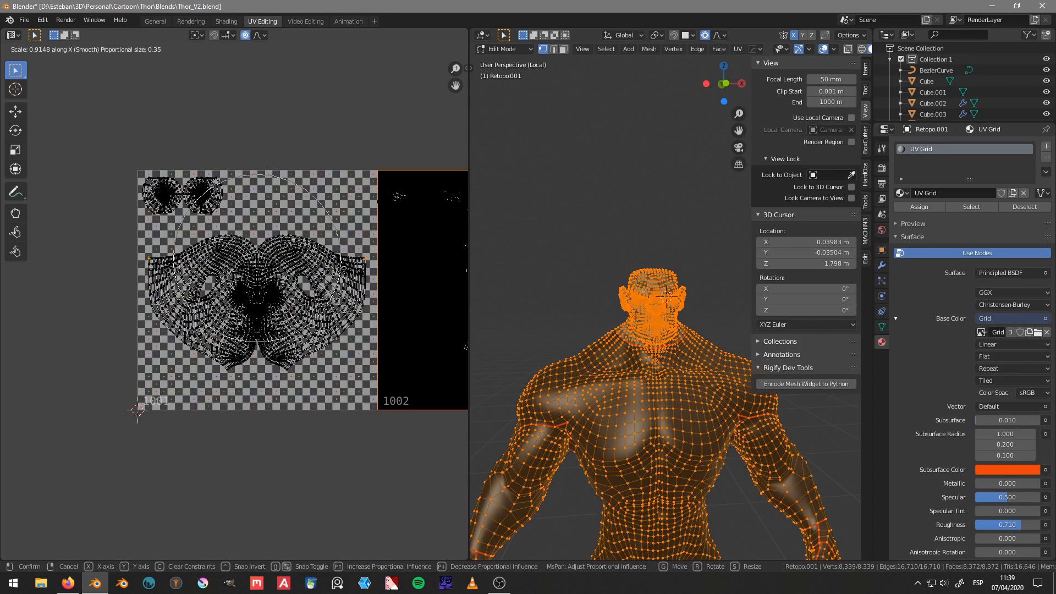
click(352, 275)
Step: Check the side of the head and scale the island's outer side tips slightly back outward along X with proportional editing
scroll(647, 292, up, 4)
middle_drag(593, 287, 652, 314)
scroll(652, 313, up, 1)
scroll(651, 313, up, 1)
scroll(353, 300, up, 1)
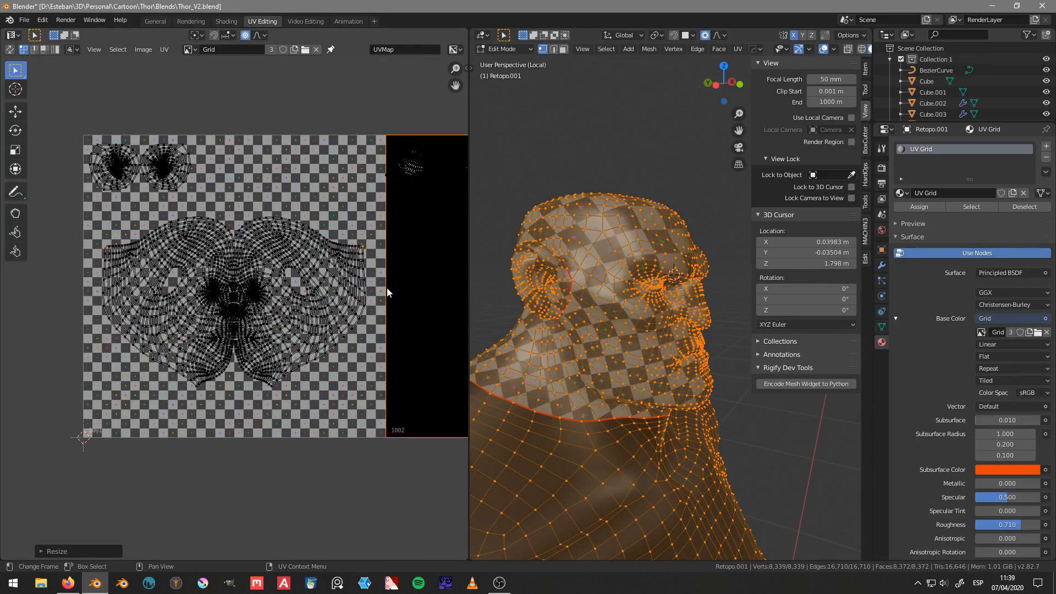
key(s)
key(x)
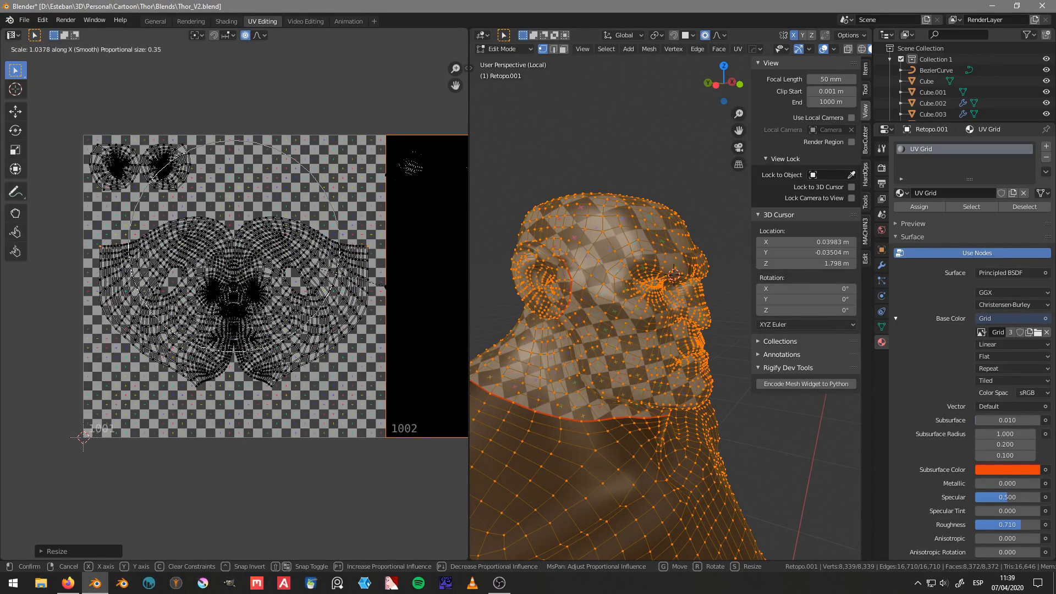
click(396, 292)
scroll(255, 302, up, 2)
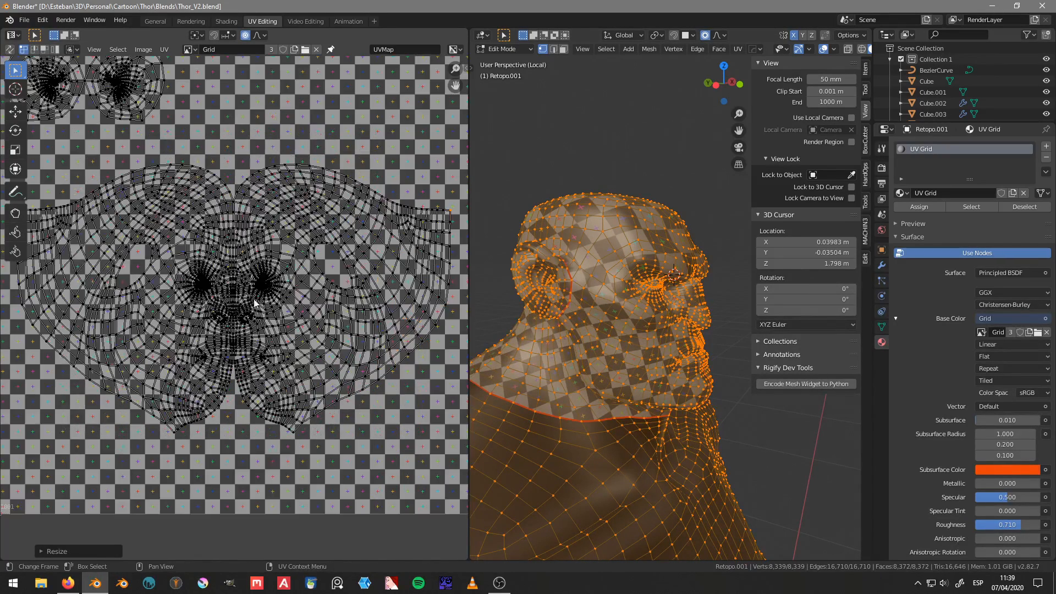
Step: Spread the UVs around the eyes by scaling the two points beside the eyes outward along X with proportional editing
click(286, 282)
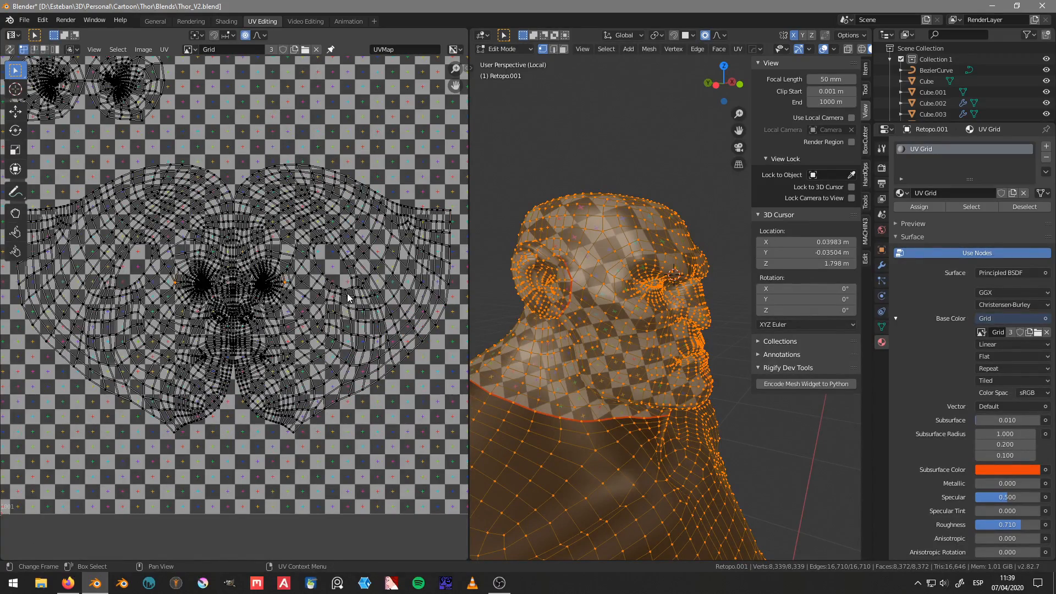
key(s)
key(x)
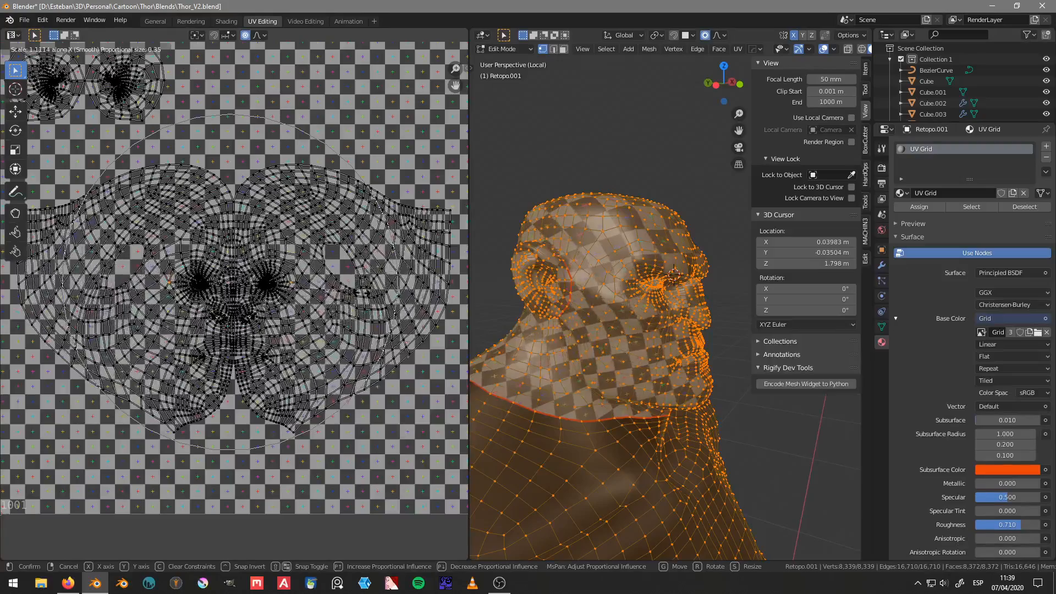
click(675, 274)
middle_drag(674, 273, 611, 347)
scroll(234, 310, up, 2)
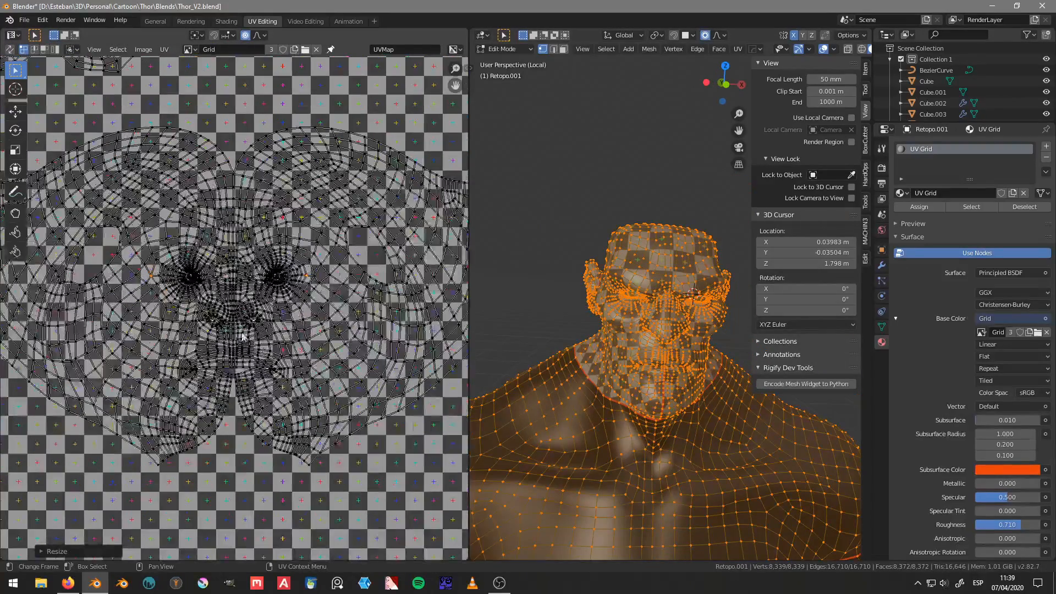
Step: Stretch the middle of the face UVs by scaling the forehead and chin points apart along Y with proportional editing
click(233, 368)
key(s)
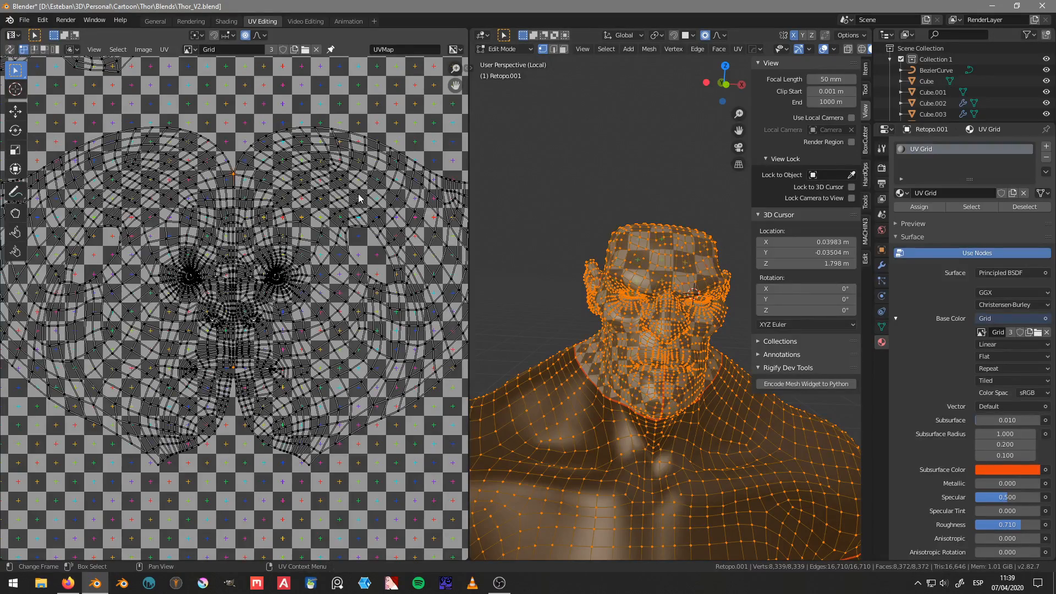
key(y)
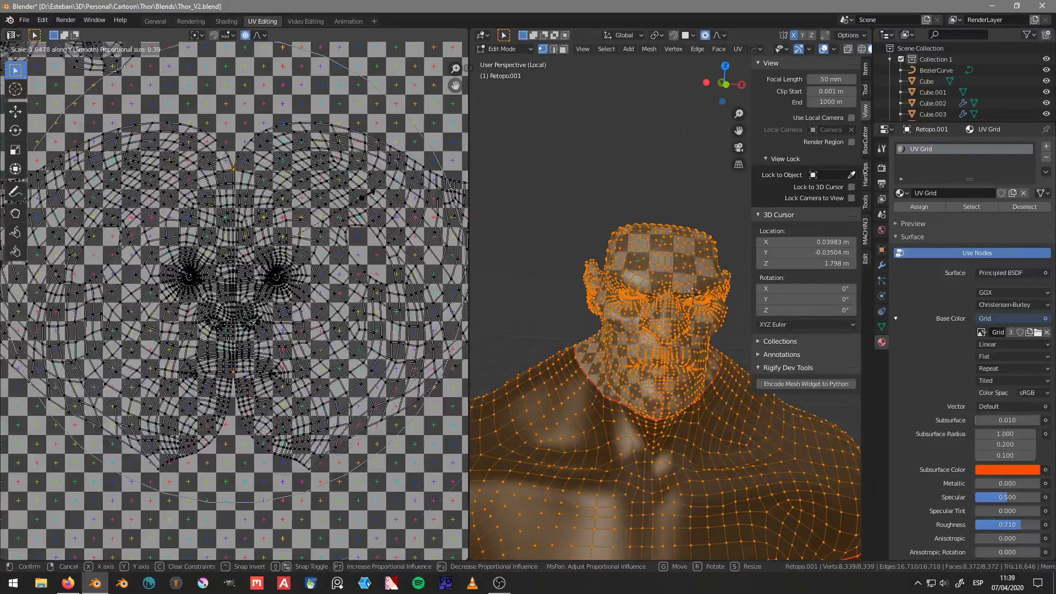
click(351, 77)
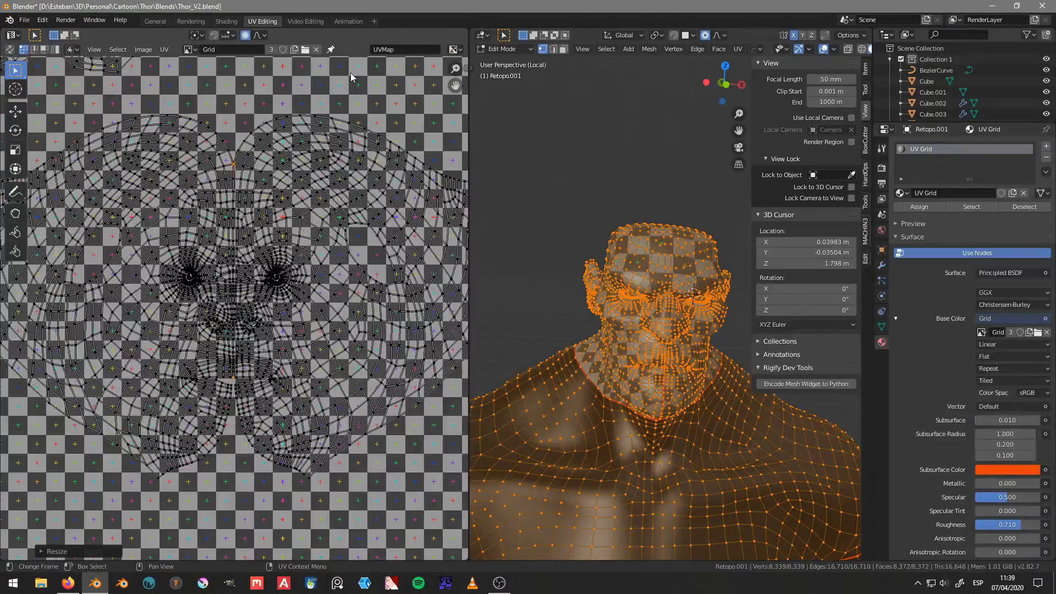
click(258, 38)
scroll(277, 374, down, 4)
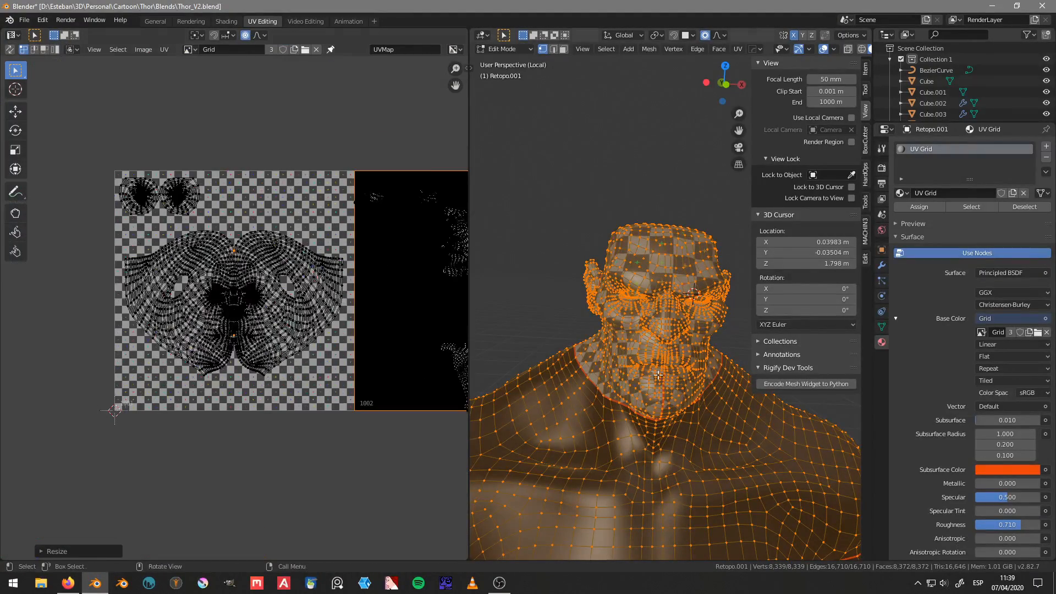
Step: Check the back of the head and scale the island's outer side tips inward to about 0.93 along X with proportional editing
middle_drag(659, 376, 609, 301)
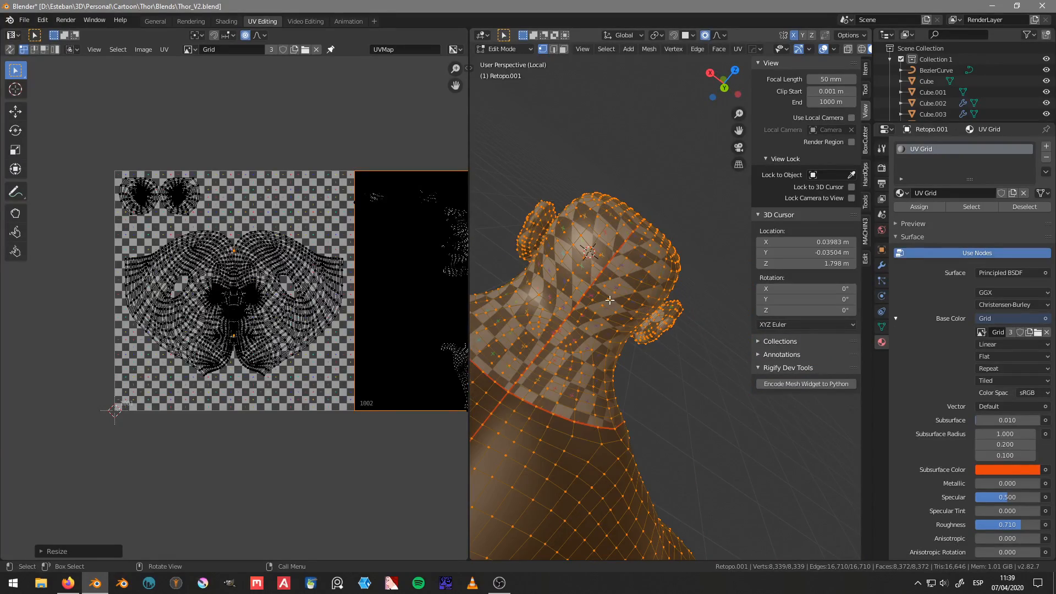
scroll(337, 264, up, 3)
scroll(337, 264, down, 1)
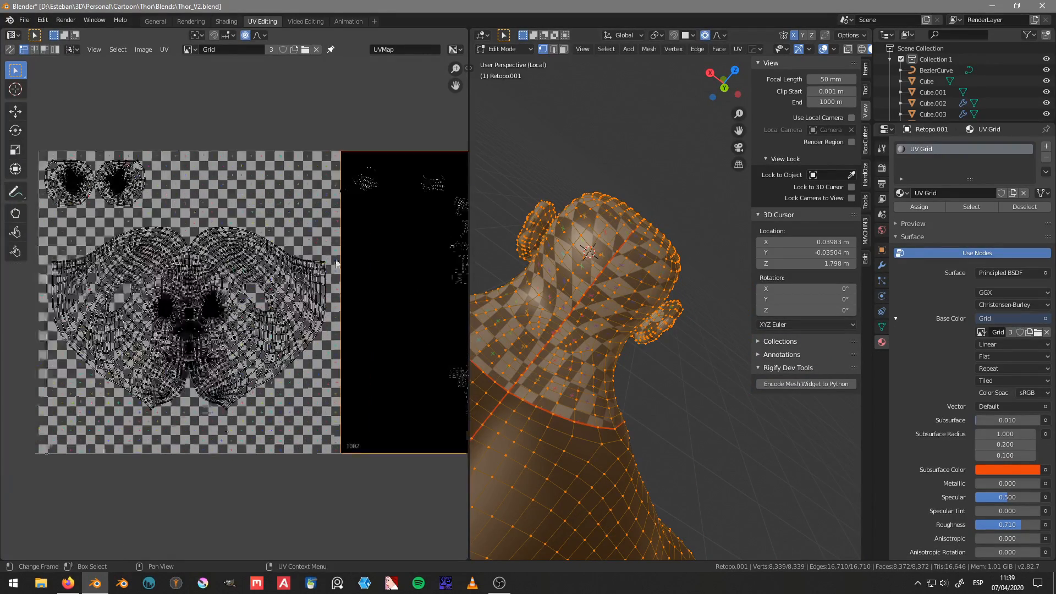
scroll(334, 265, down, 2)
middle_drag(148, 278, 203, 288)
scroll(203, 288, up, 2)
shift+click(140, 279)
shift+middle_drag(286, 297, 272, 297)
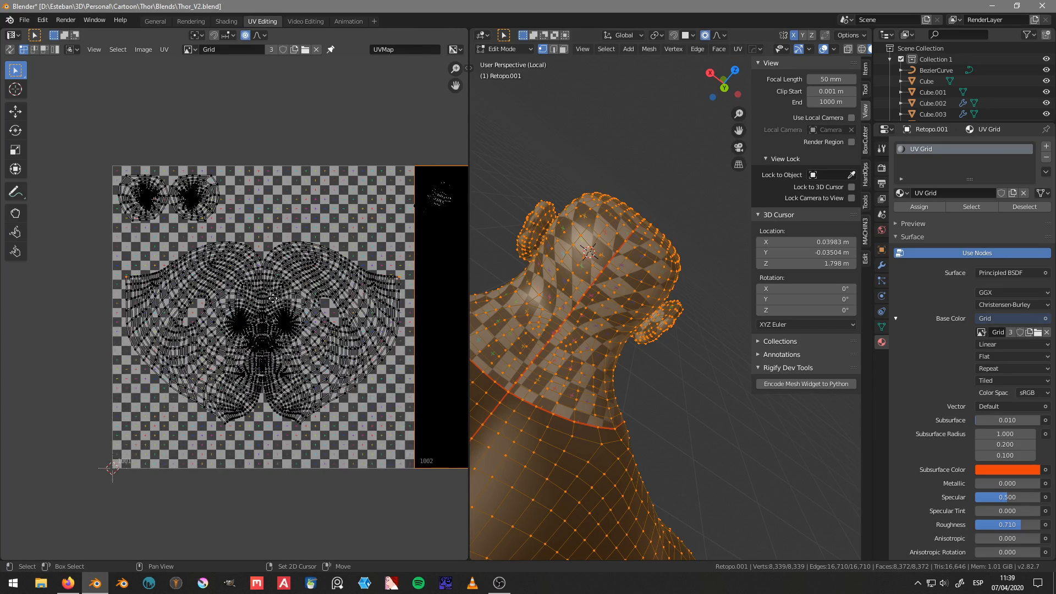
key(s)
key(x)
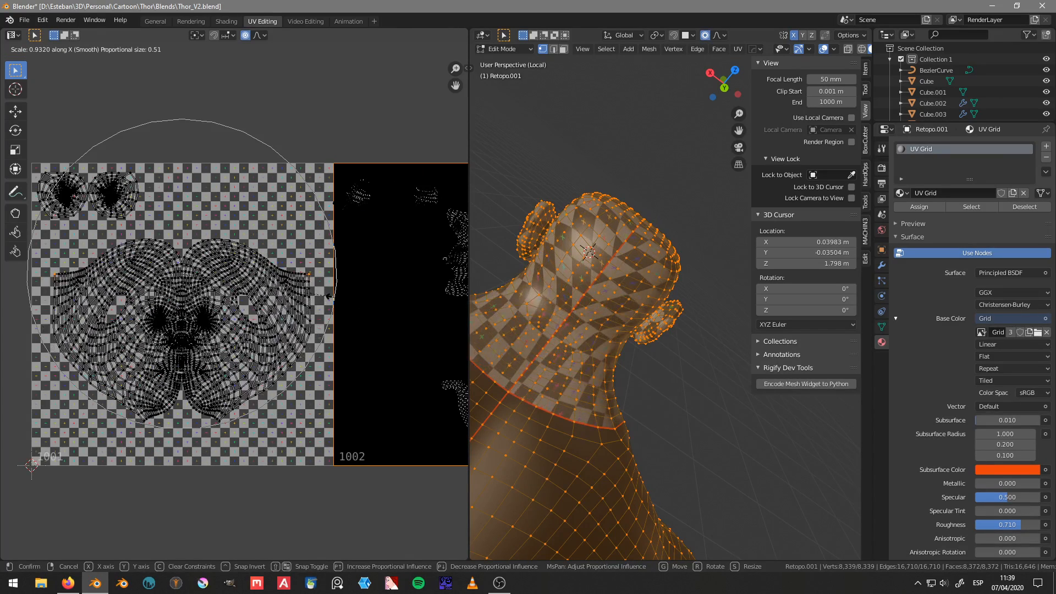
click(334, 297)
Step: Move the head island's outer side tips up about 0.02 along Y with proportional editing
key(g)
key(y)
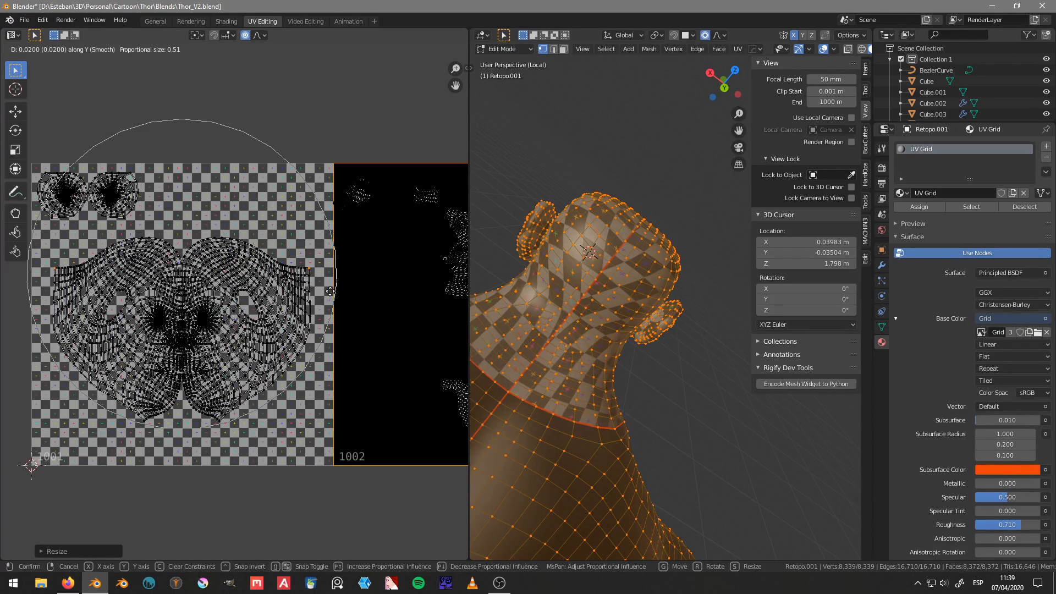
click(330, 293)
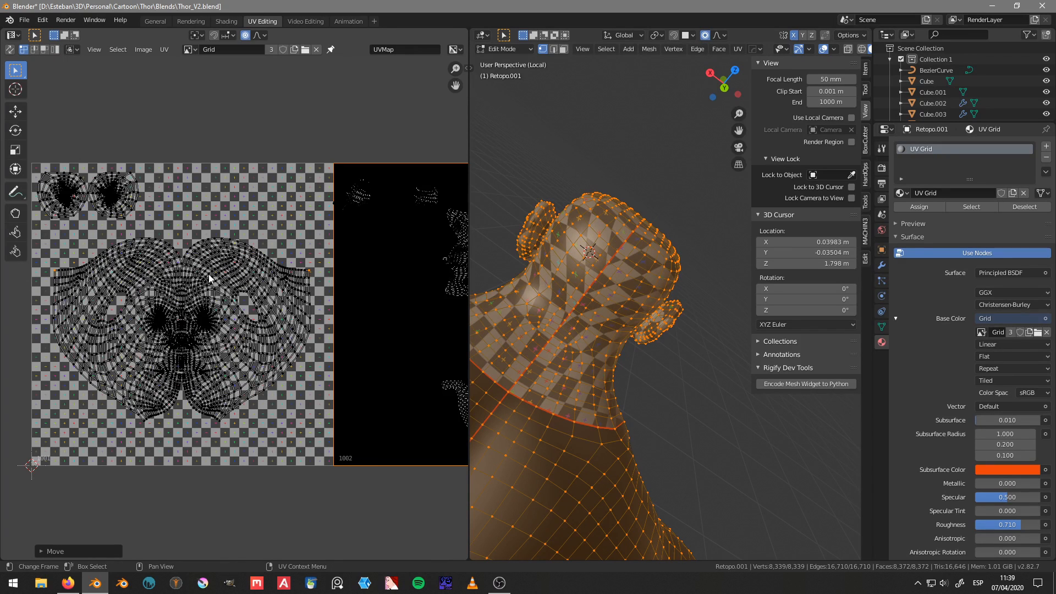
Step: Select the whole head UV island, scale it to about 0.87 along Y, and widen it to nearly fill tile 1001
key(l)
key(s)
key(y)
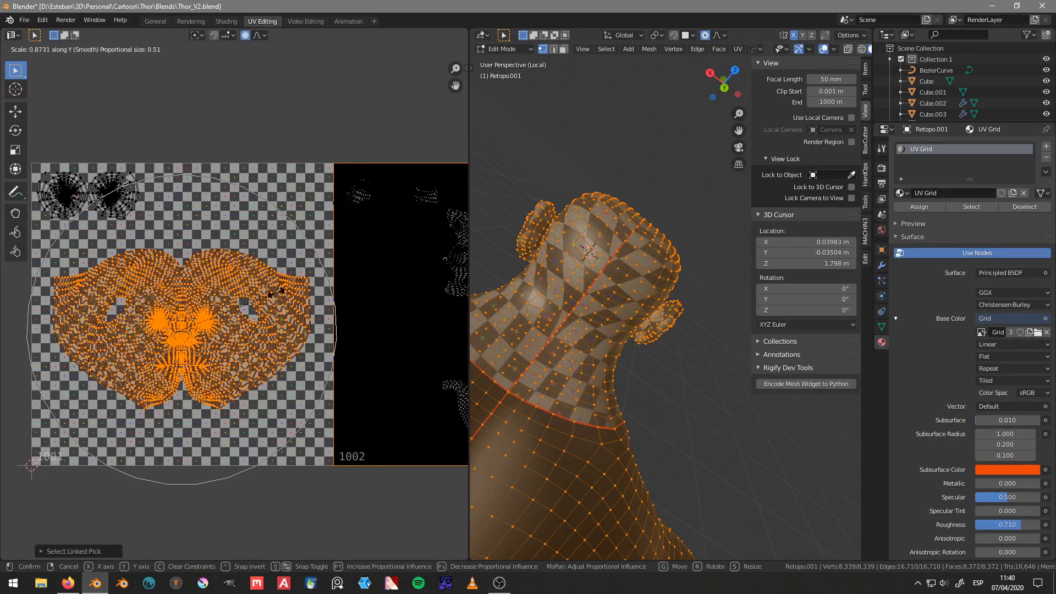
click(283, 295)
key(s)
key(x)
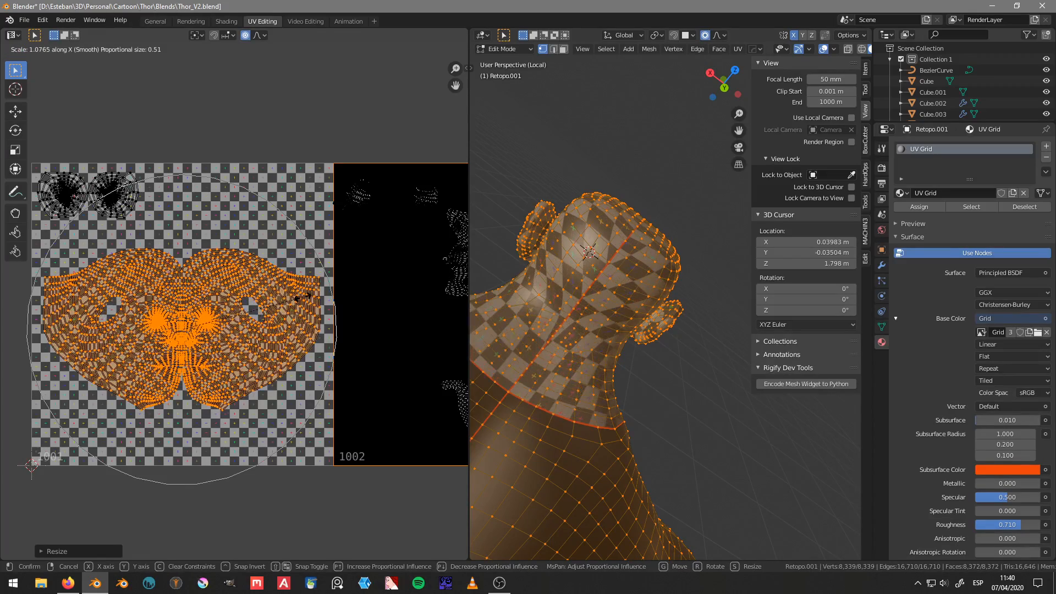
click(309, 298)
Step: Examine the grid pattern on the side of the head, ear and neck, also in Object Mode
middle_drag(633, 325, 979, 338)
scroll(979, 338, down, 3)
scroll(721, 286, down, 5)
middle_drag(731, 322, 568, 303)
scroll(579, 285, up, 4)
scroll(567, 304, up, 3)
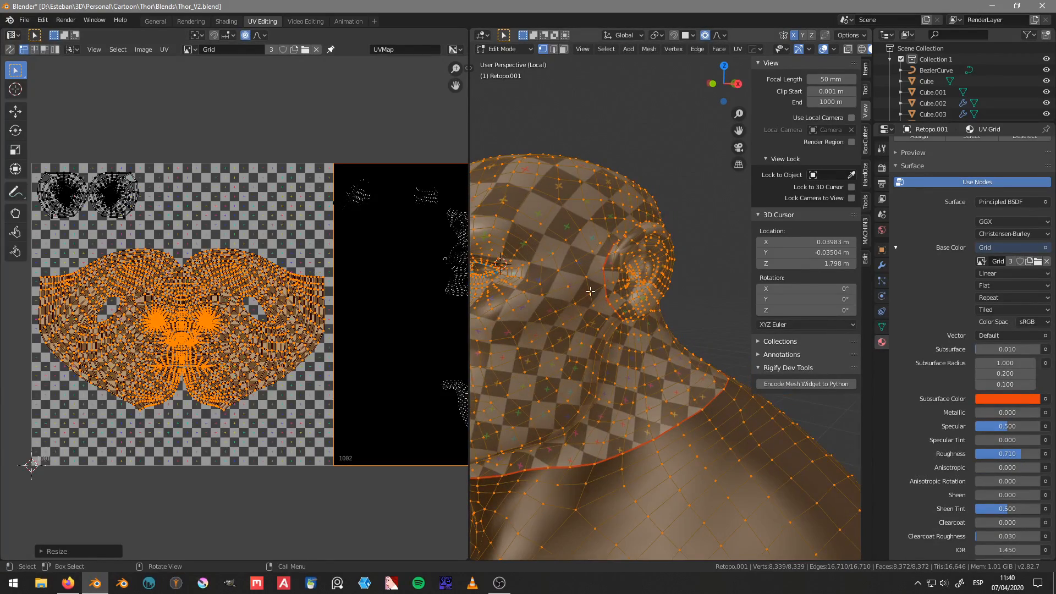
mouse_move(295, 297)
middle_down()
mouse_move(322, 302)
mouse_move(295, 294)
middle_up()
key(Tab)
click(319, 236)
scroll(335, 264, down, 3)
key(Tab)
click(322, 155)
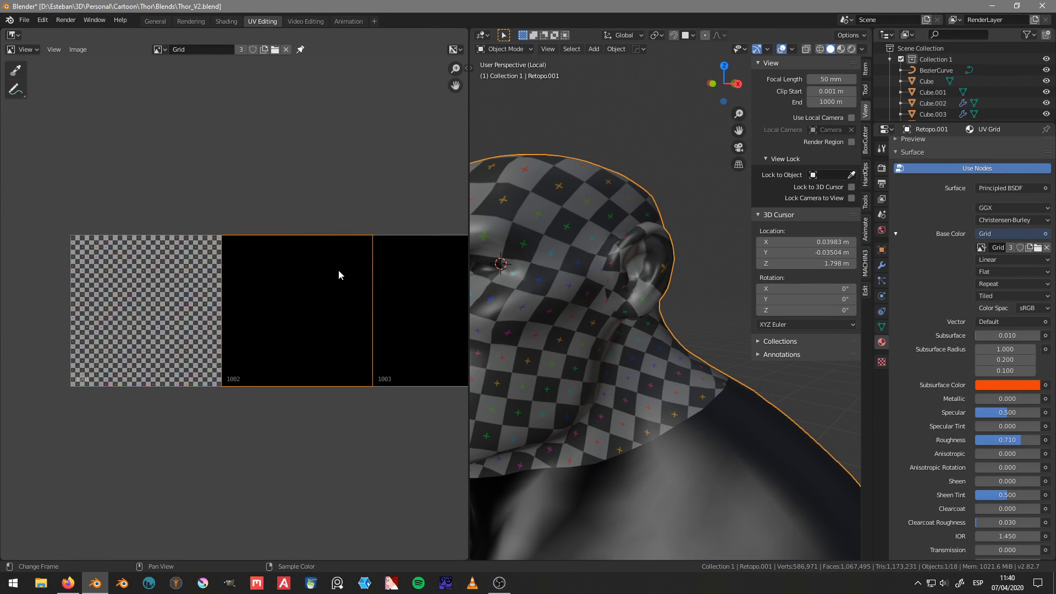
Step: Return the body mesh to Edit Mode and switch the image area back to the UV Editor
key(Tab)
scroll(604, 207, down, 5)
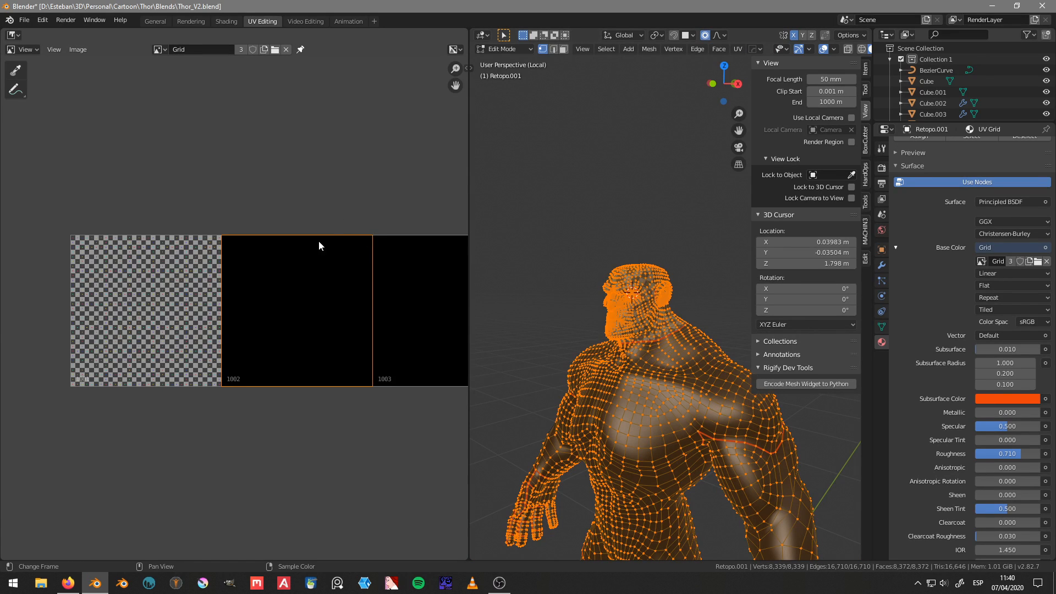
middle_drag(318, 241, 364, 249)
middle_drag(371, 209, 299, 214)
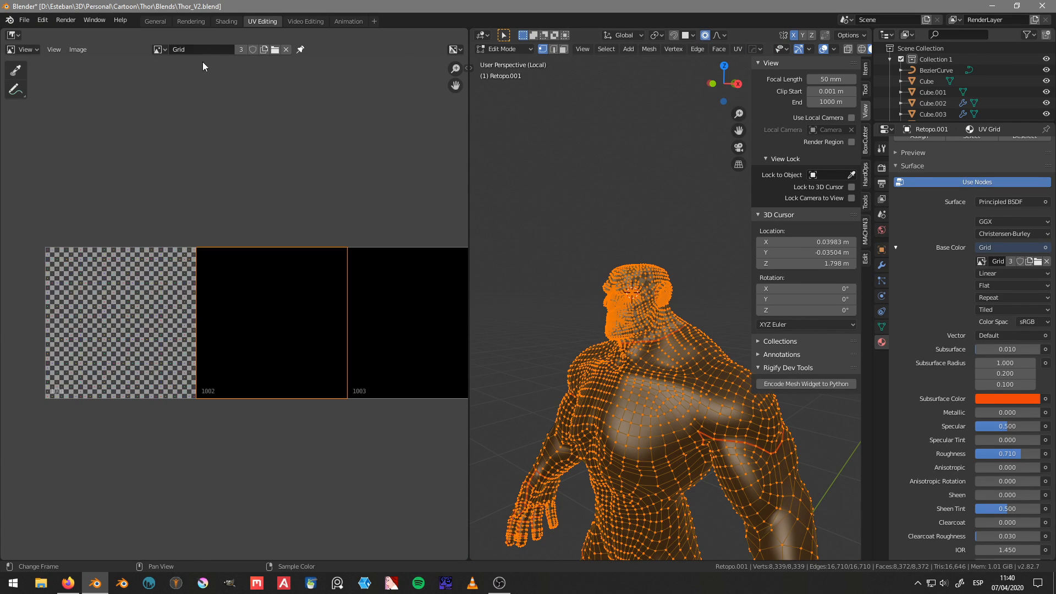
click(13, 50)
click(627, 332)
mouse_move(604, 211)
ctrl+right_down()
mouse_move(576, 300)
mouse_move(715, 223)
ctrl+right_up()
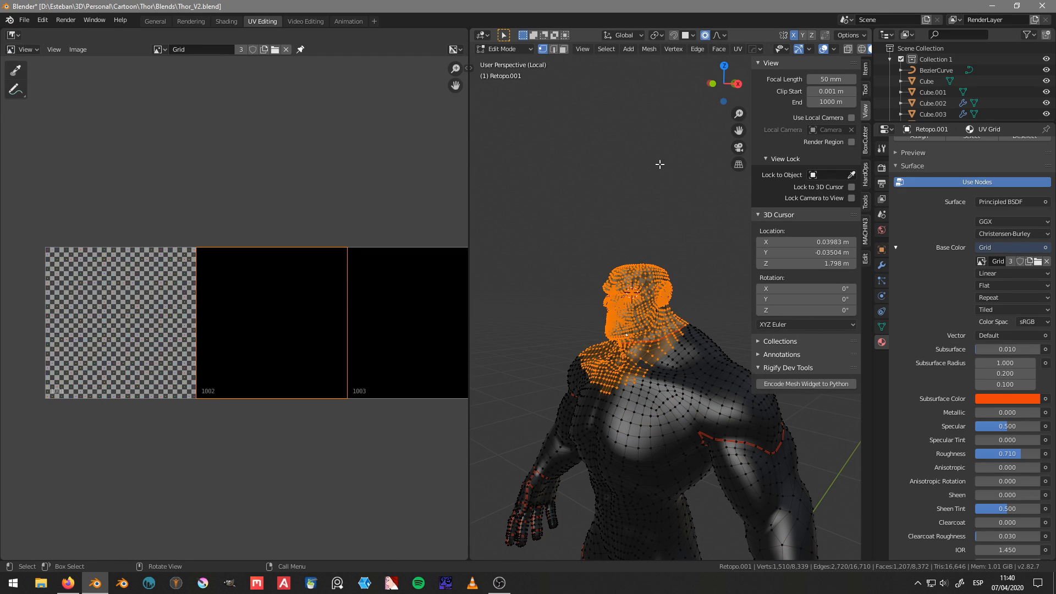
click(11, 35)
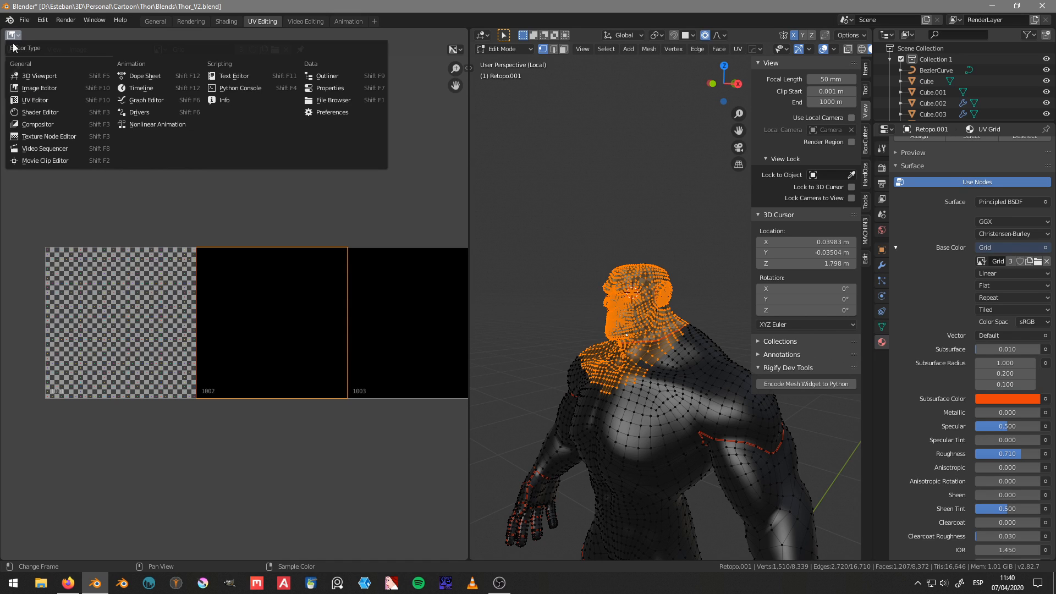
click(67, 91)
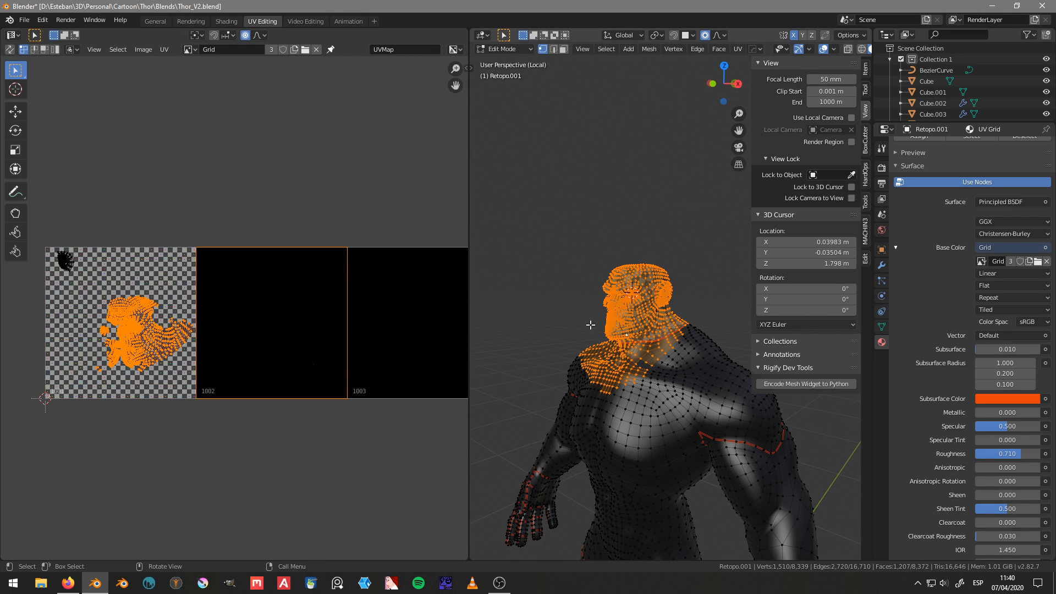
Step: Select the entire body mesh to show every UV island, and clear the selection in the UV Editor
middle_drag(590, 326, 665, 318)
key(a)
key(a)
click(669, 190)
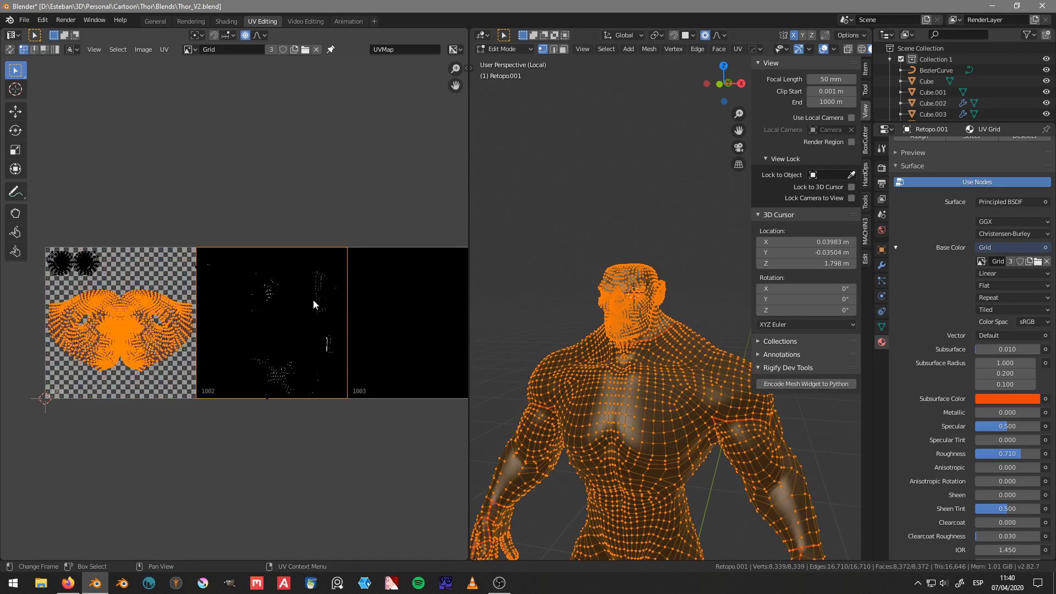
middle_drag(312, 300, 265, 297)
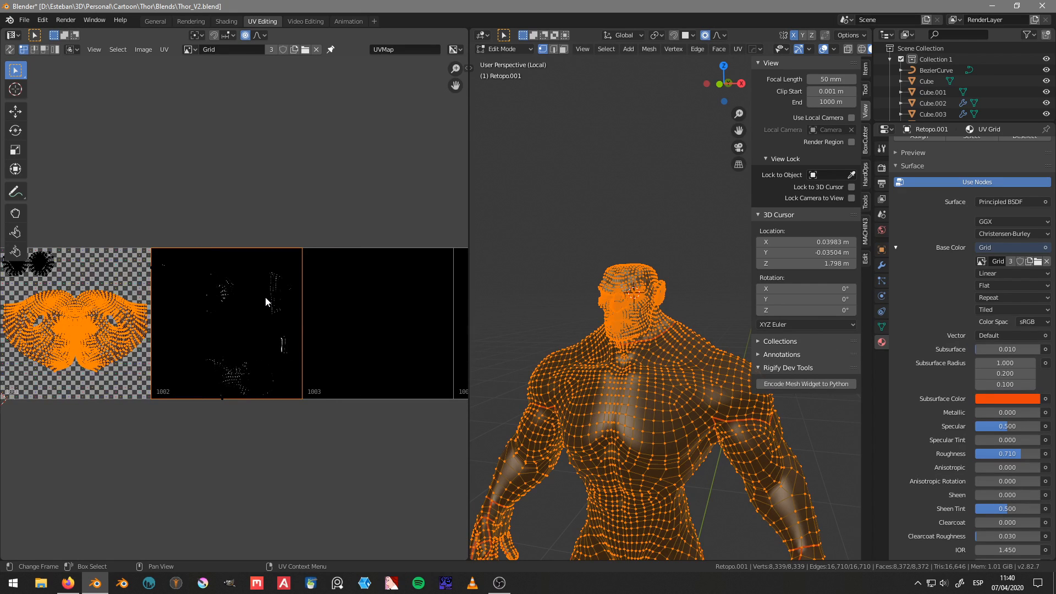
scroll(232, 273, down, 2)
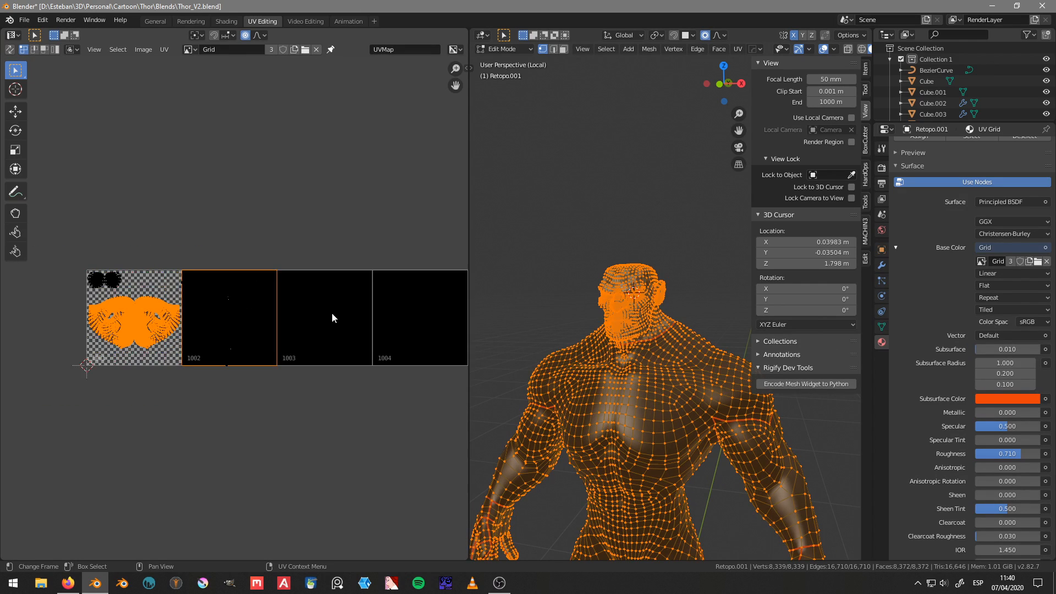
key(a)
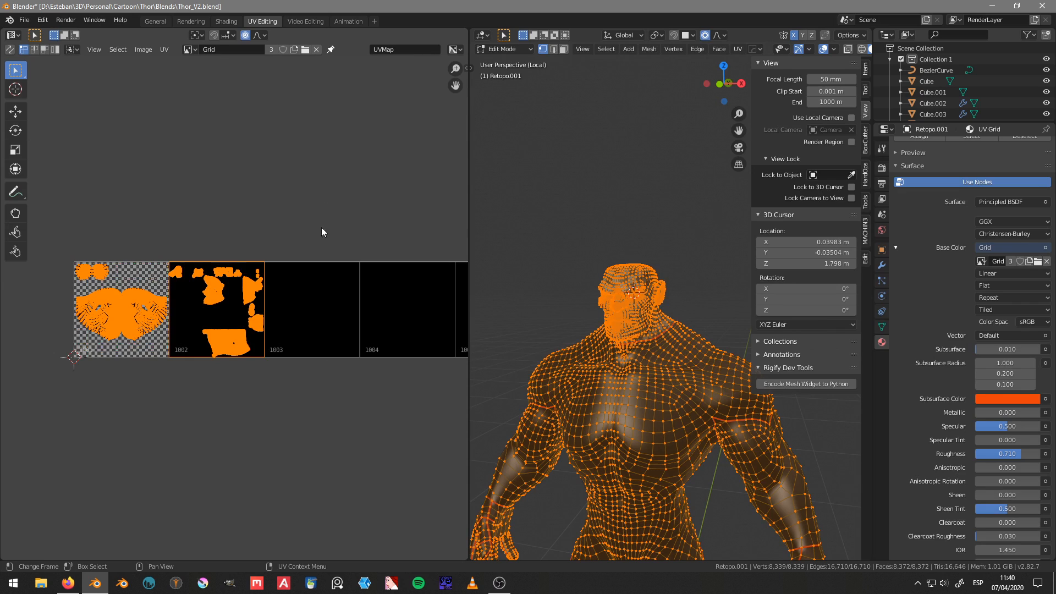
key(alt+a)
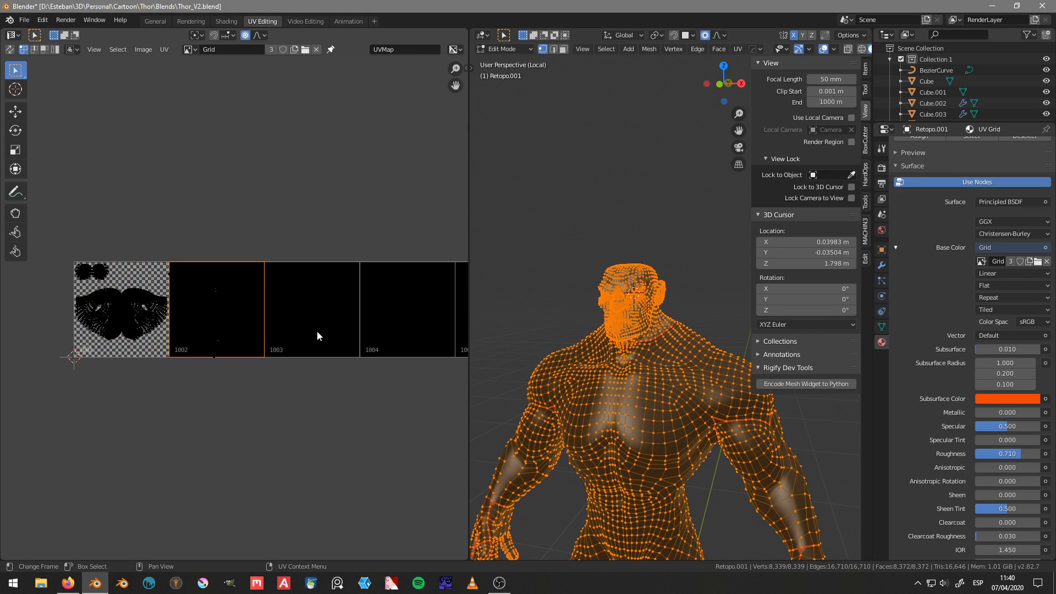
Step: Turn on UV sync selection and limit the selection to the body islands in tile 1002, excluding the head islands
key(b)
drag(349, 387, 167, 161)
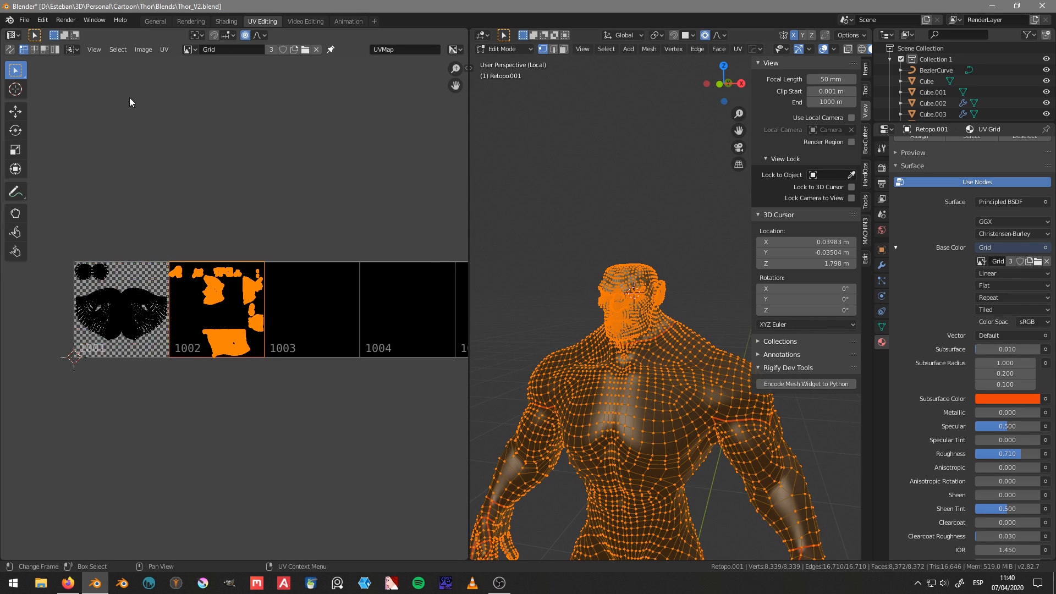
click(9, 49)
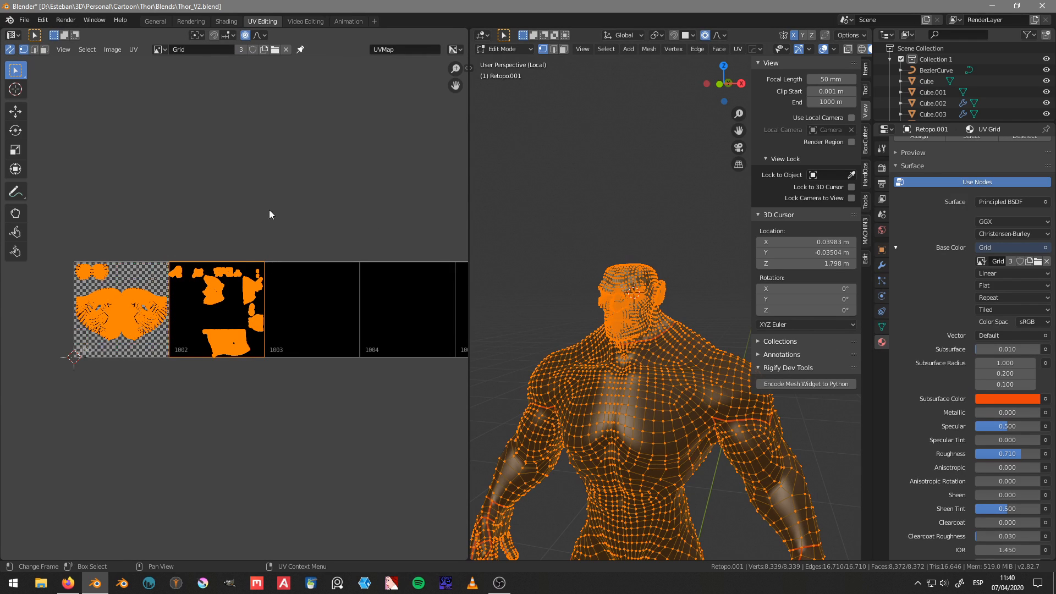
middle_drag(262, 226, 296, 226)
key(b)
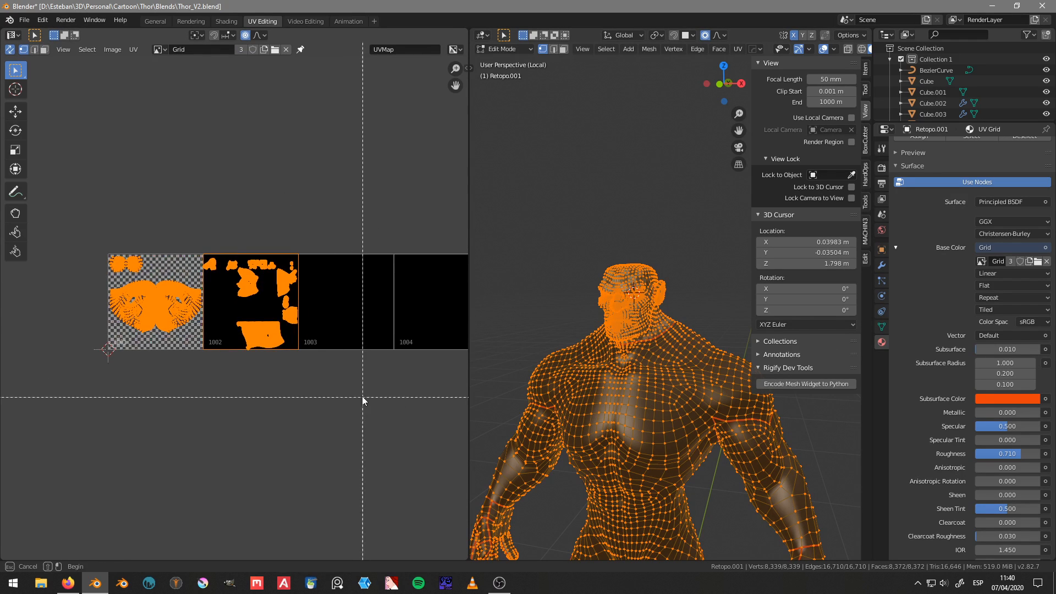
drag(122, 248, 202, 366)
scroll(278, 249, up, 3)
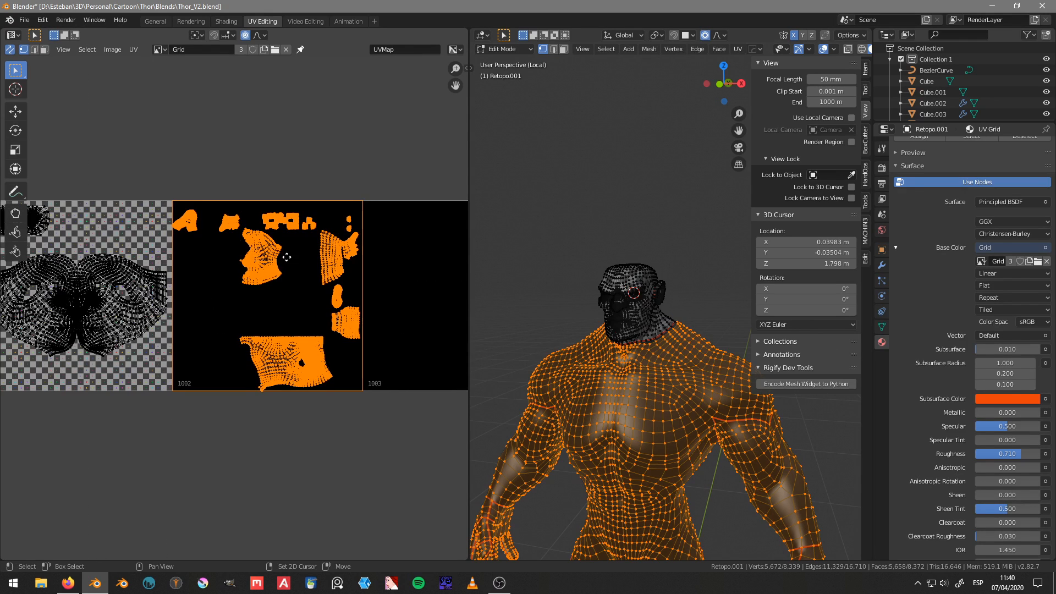
Step: Unwrap the selected body mesh again, leaving the head out
key(e)
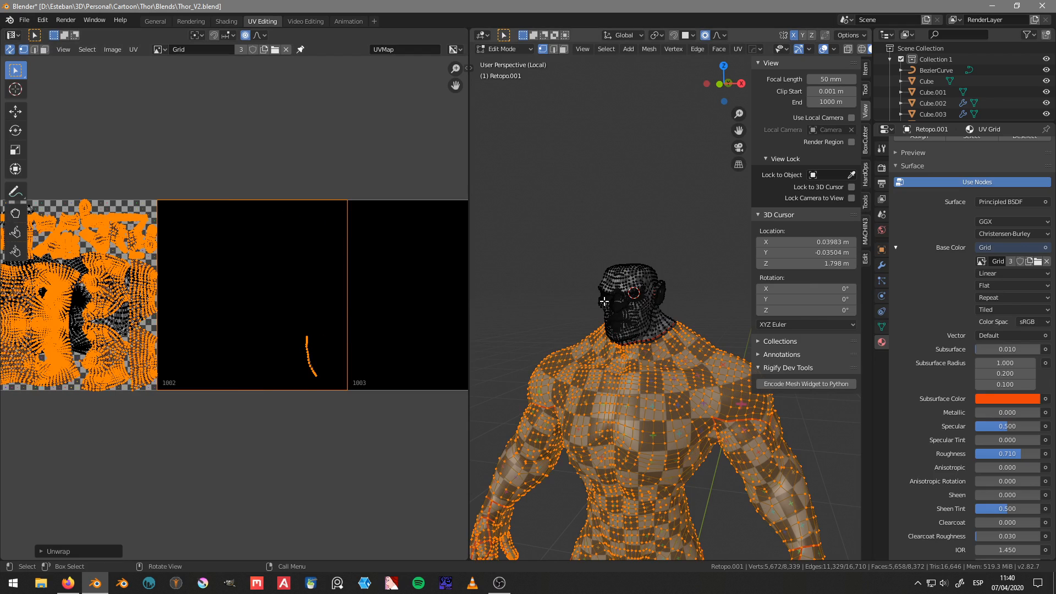
middle_drag(292, 249, 338, 242)
scroll(283, 251, down, 4)
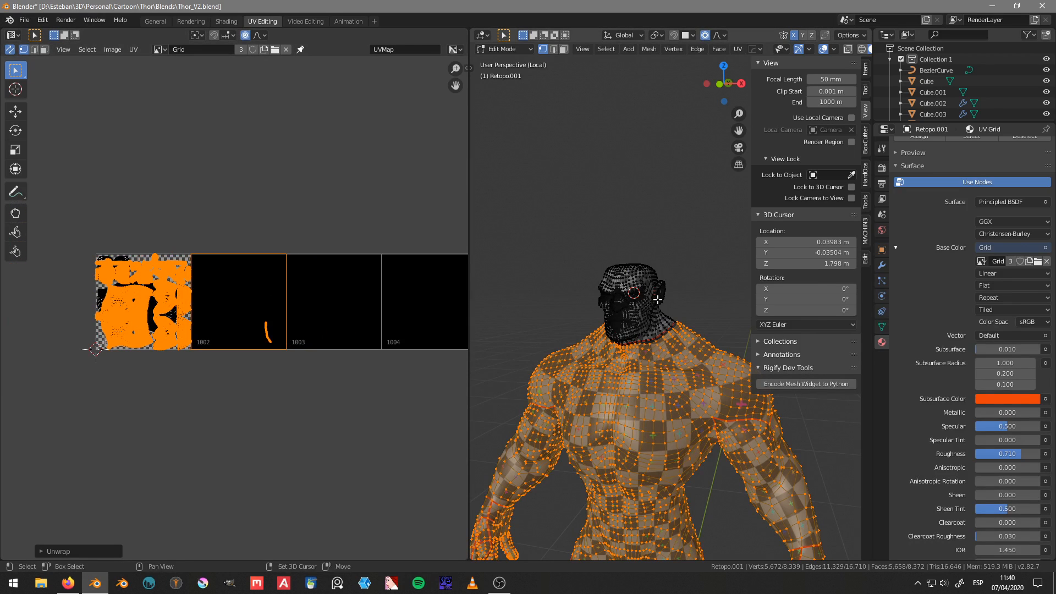
scroll(595, 278, down, 3)
middle_drag(595, 278, 632, 287)
key(u)
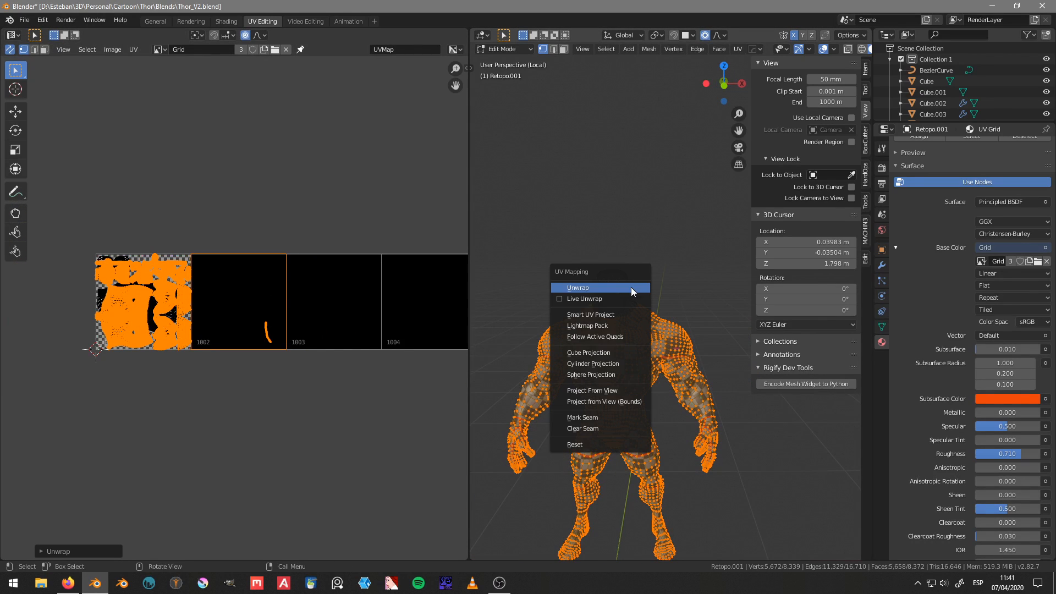
click(631, 288)
middle_drag(353, 292, 306, 276)
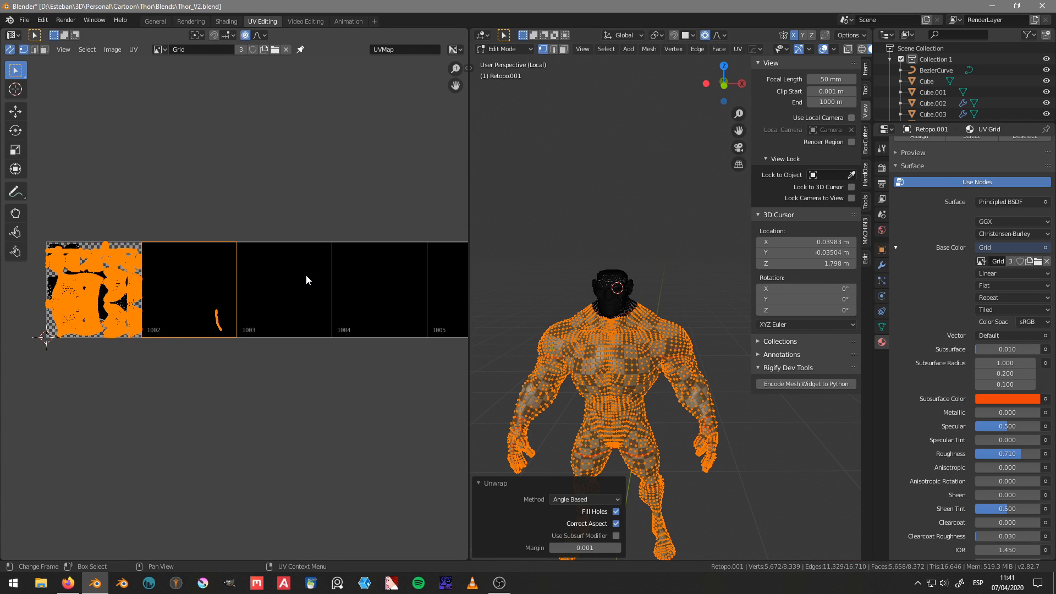
Step: Move the unwrapped body islands into the empty space above the UDIM tiles
key(g)
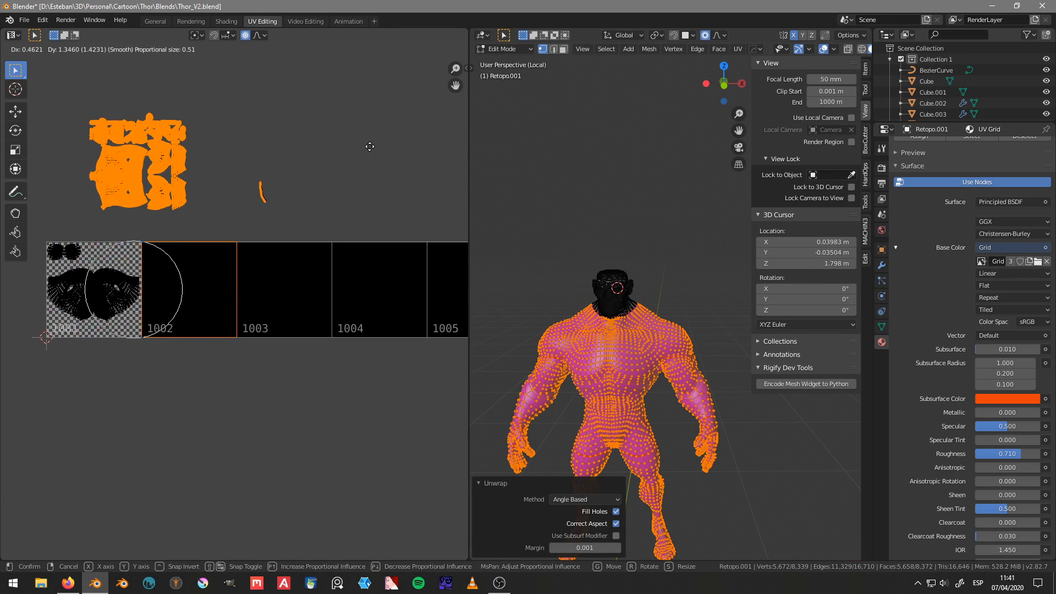
click(386, 155)
scroll(275, 167, up, 3)
middle_drag(305, 187, 270, 277)
scroll(275, 264, down, 3)
Step: Select the body islands together with the stray neck strip, without the head islands, and unwrap the selection
key(a)
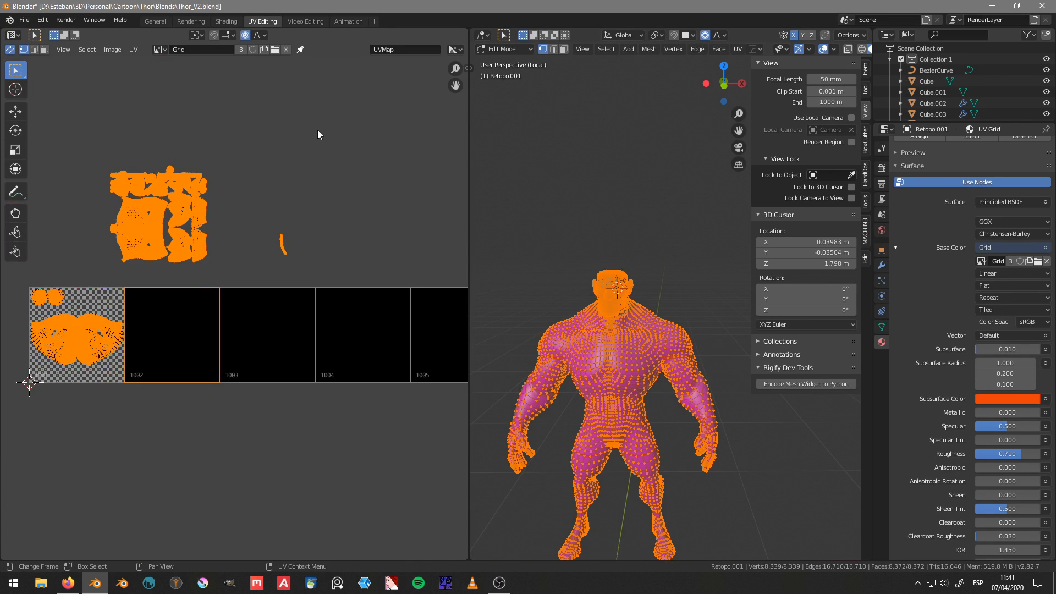
key(a)
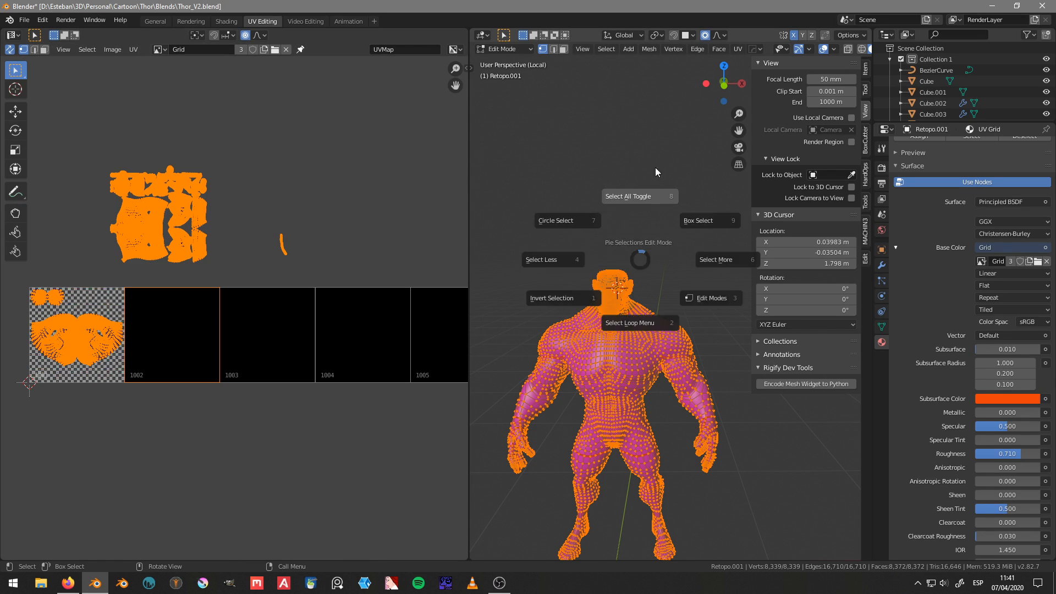
click(655, 167)
mouse_move(280, 200)
ctrl+right_down()
mouse_move(283, 313)
mouse_move(348, 165)
ctrl+right_up()
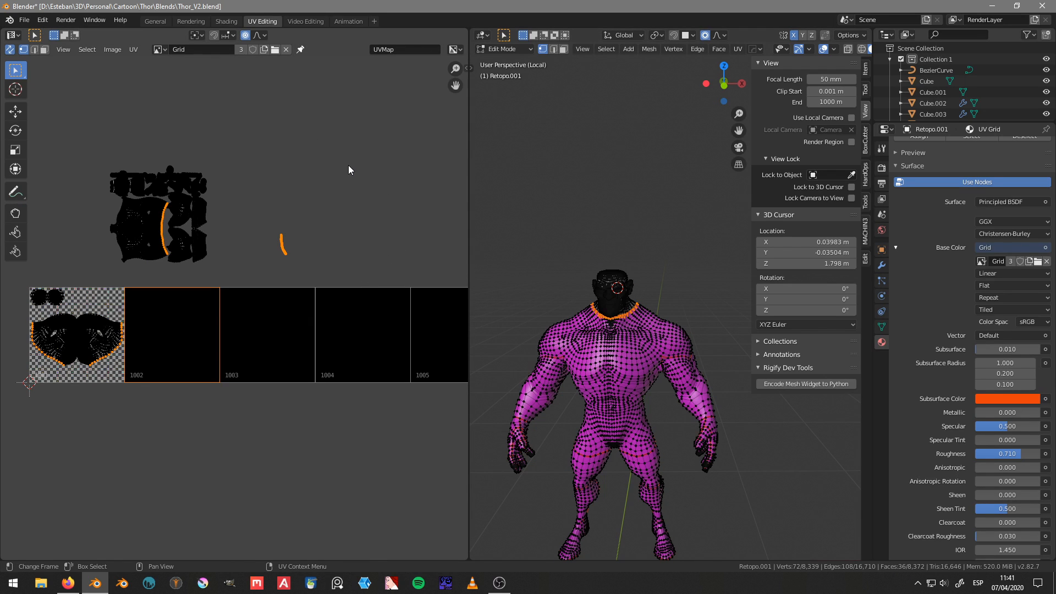
scroll(286, 207, up, 7)
middle_drag(341, 175, 270, 391)
scroll(350, 203, down, 6)
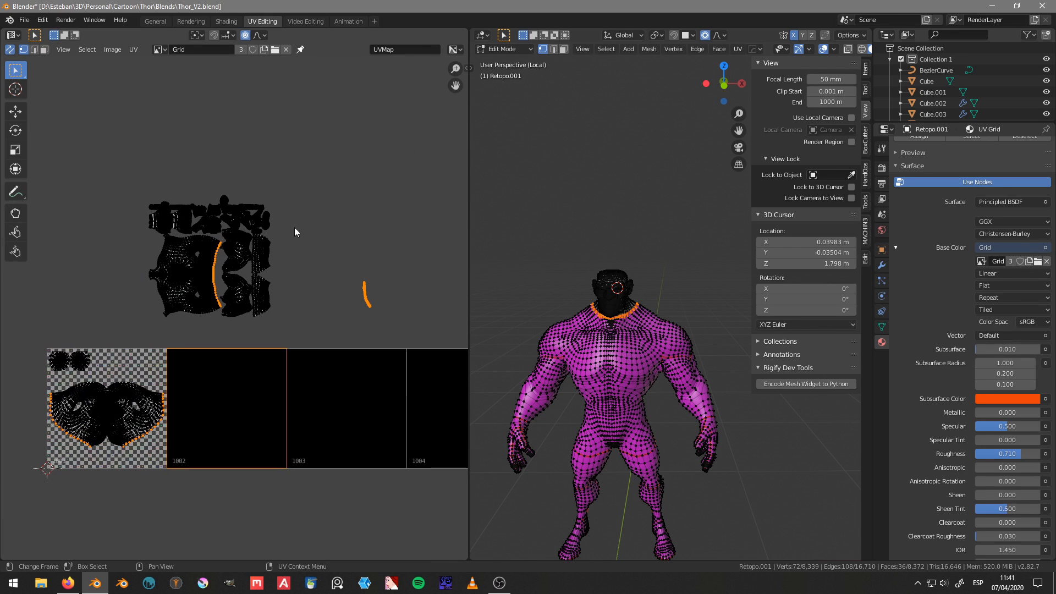
mouse_move(150, 159)
ctrl+right_down()
mouse_move(405, 337)
mouse_move(264, 164)
ctrl+right_up()
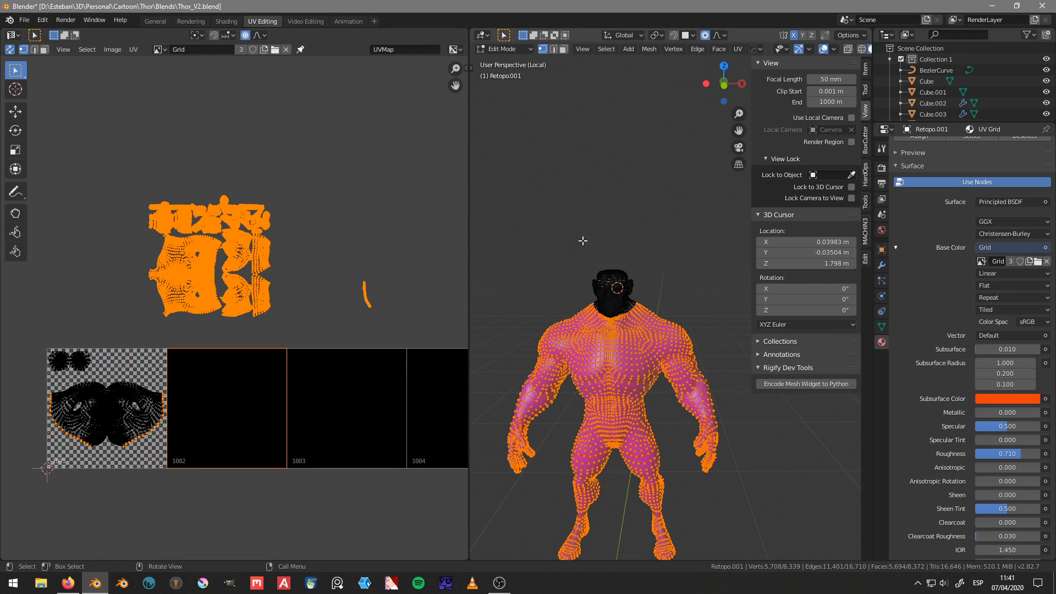
key(u)
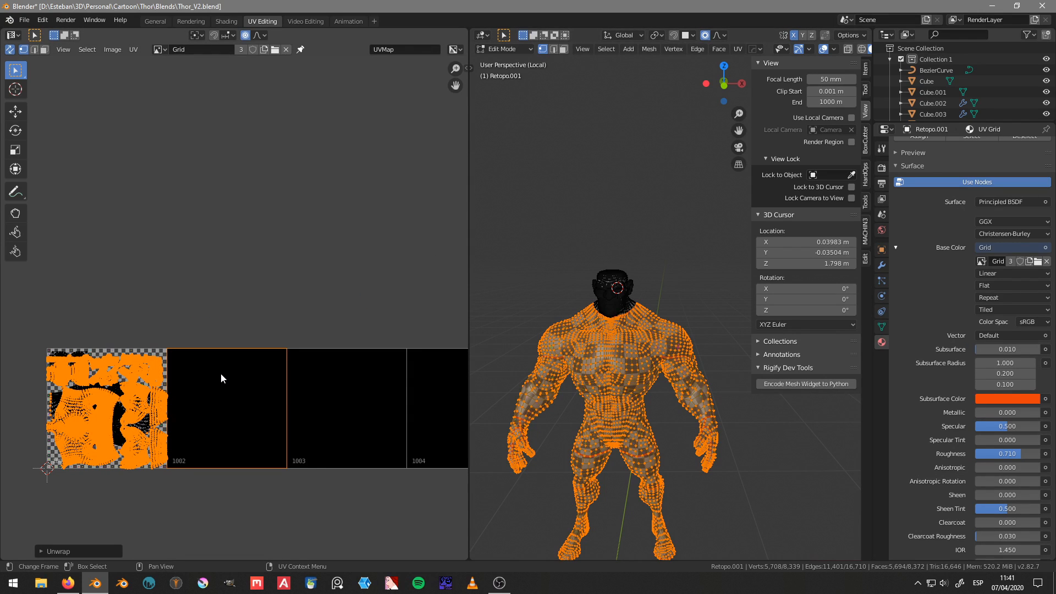
Step: Try to move the body islands 1 unit along X into tile 1002 with proportional editing on
key(g)
key(x)
key(1)
key(Return)
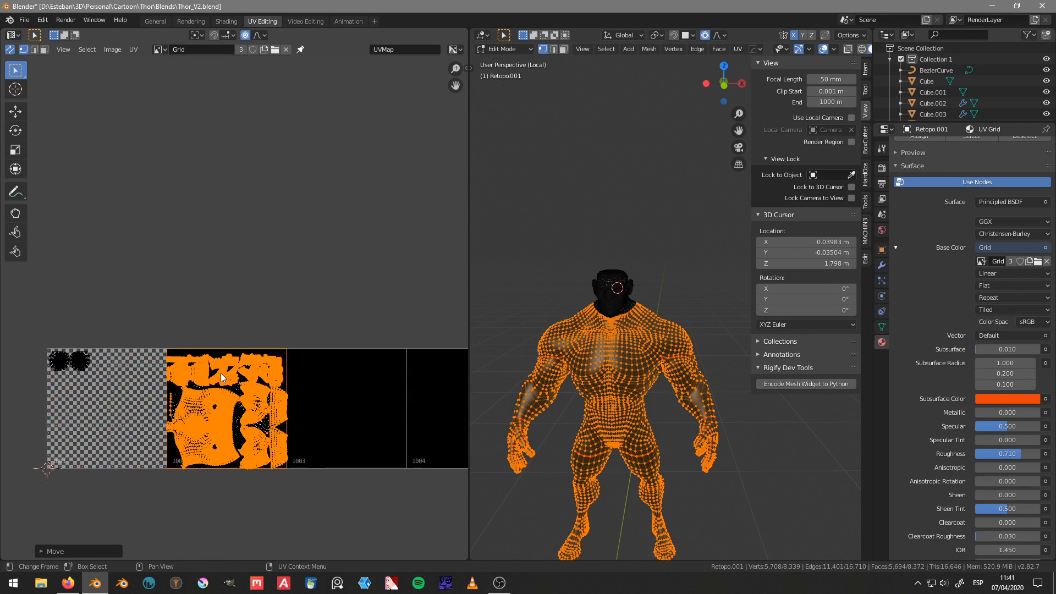
Step: Move the islands back by -1 along X and turn off proportional editing in the UV Editor
key(g)
key(x)
key(minus)
key(1)
key(Return)
key(o)
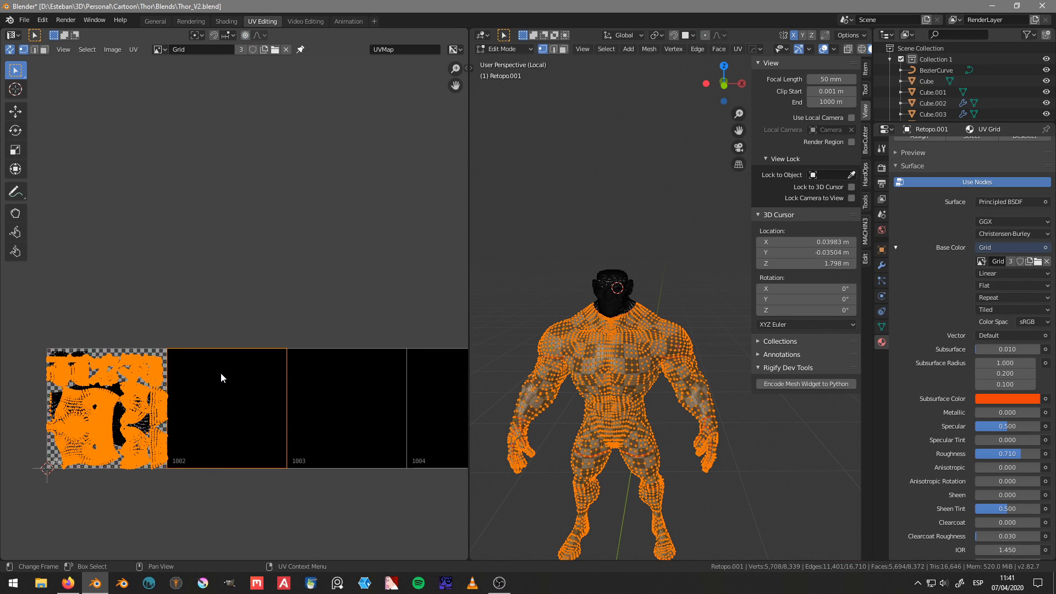
key(g)
key(x)
key(1)
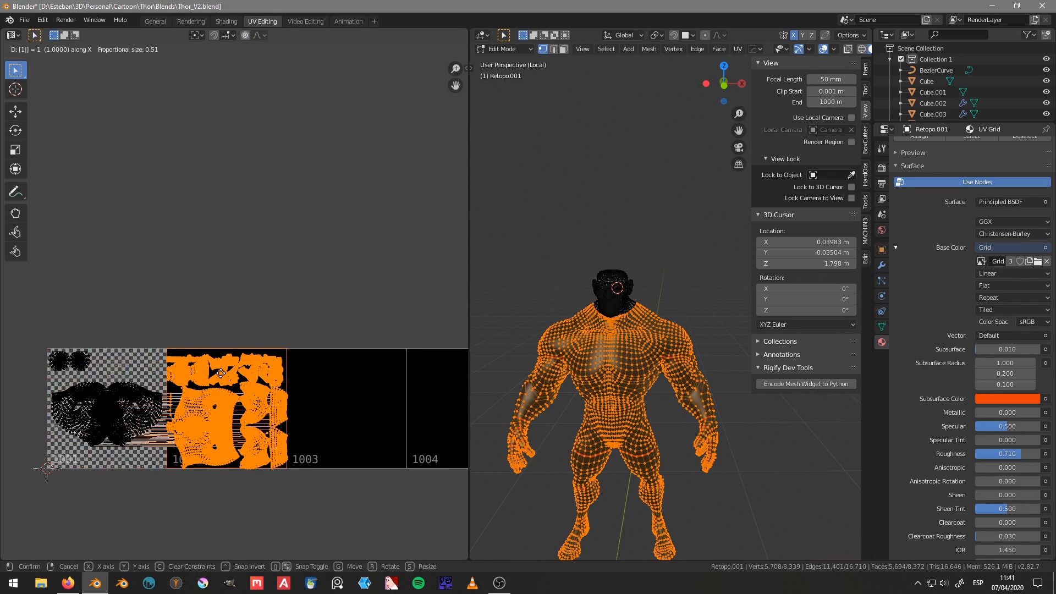
key(Escape)
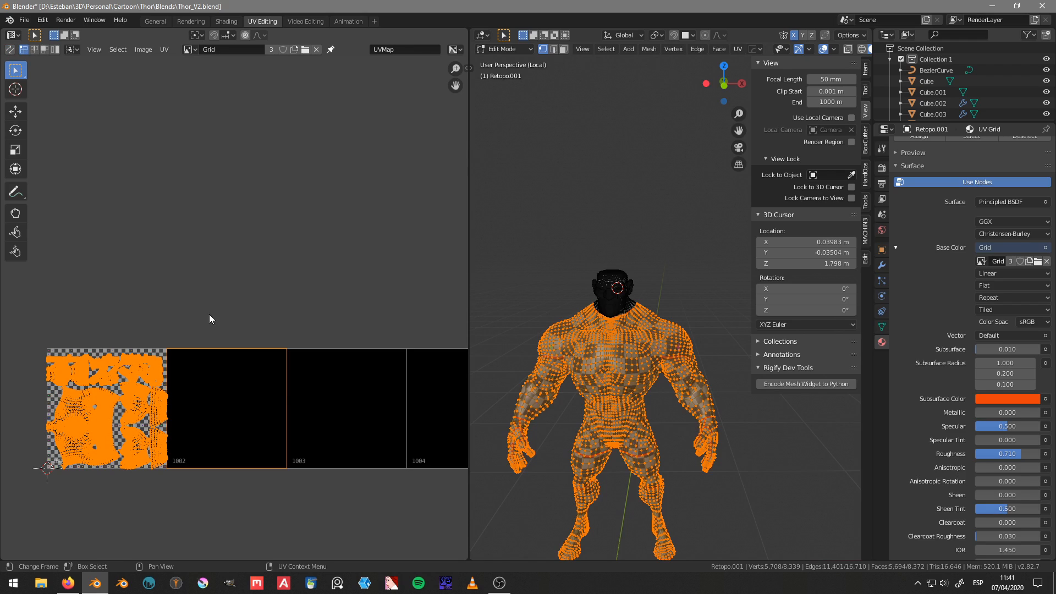
Step: Turn off UV sync selection and move the body islands 1 unit along X into tile 1002
middle_drag(209, 319, 245, 253)
key(g)
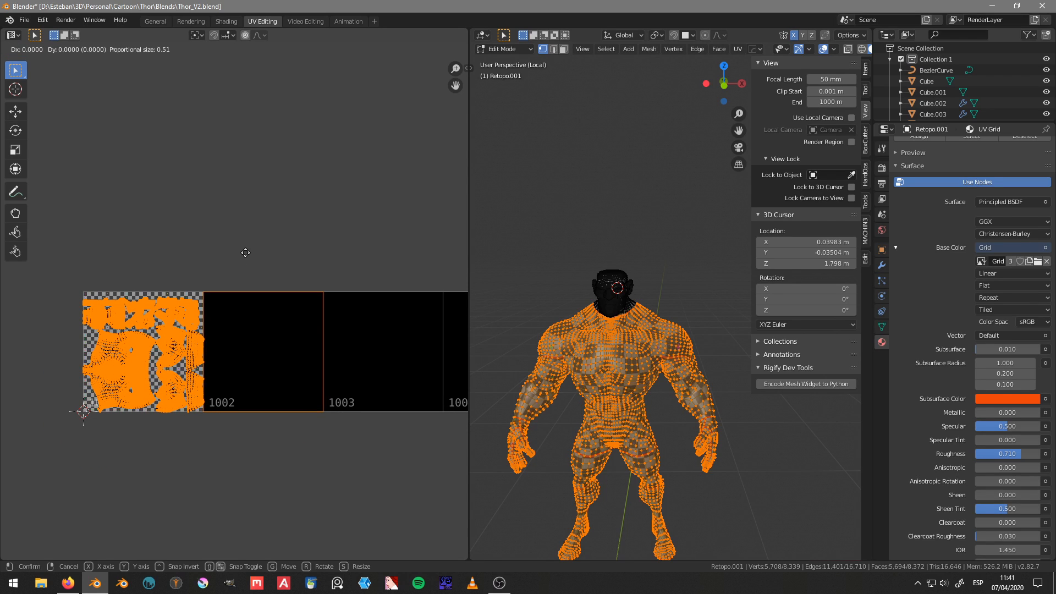
key(x)
key(1)
key(Return)
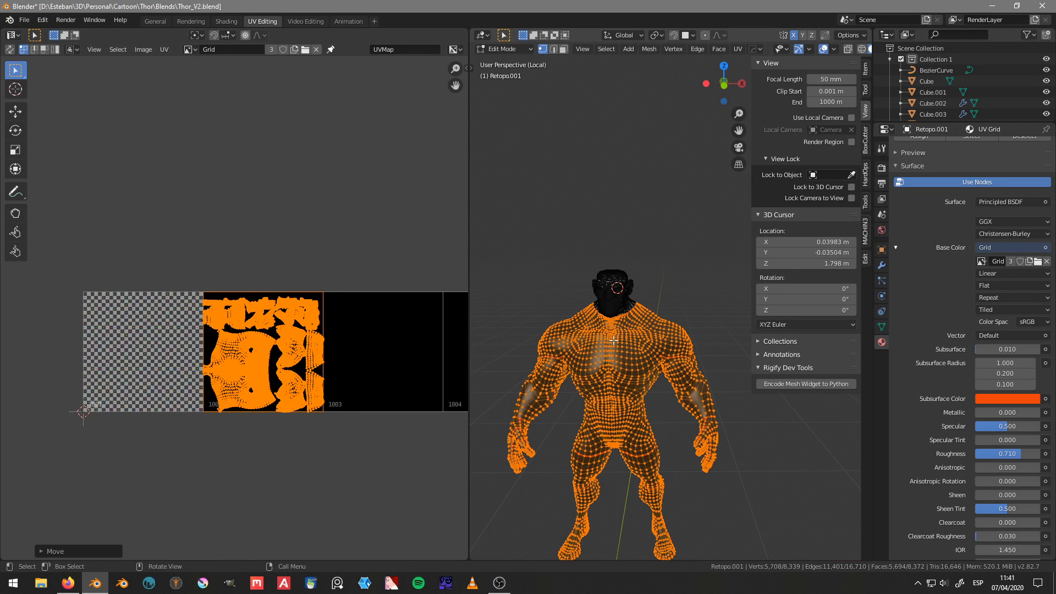
Step: Select only the large torso island in tile 1002 and rotate it by -90 degrees
scroll(614, 340, up, 3)
scroll(251, 274, up, 4)
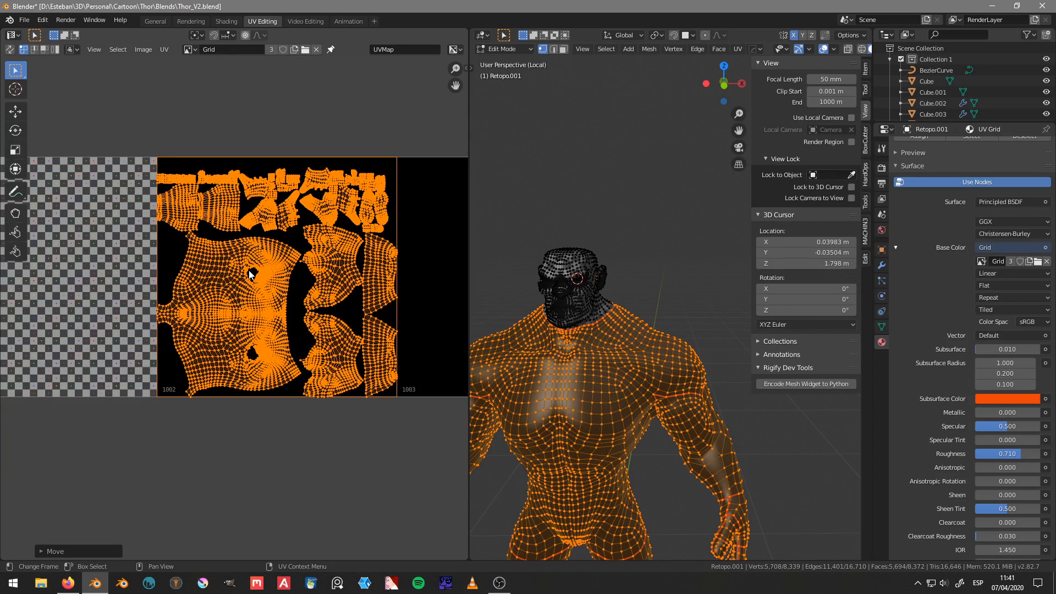
middle_drag(308, 277, 283, 297)
key(l)
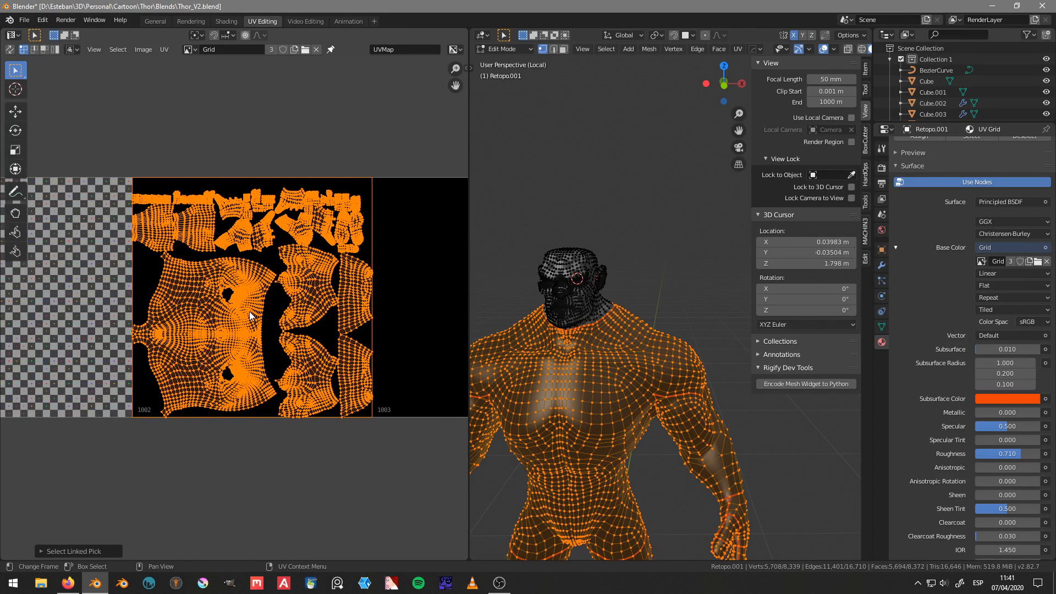
key(ctrl+z)
key(alt+a)
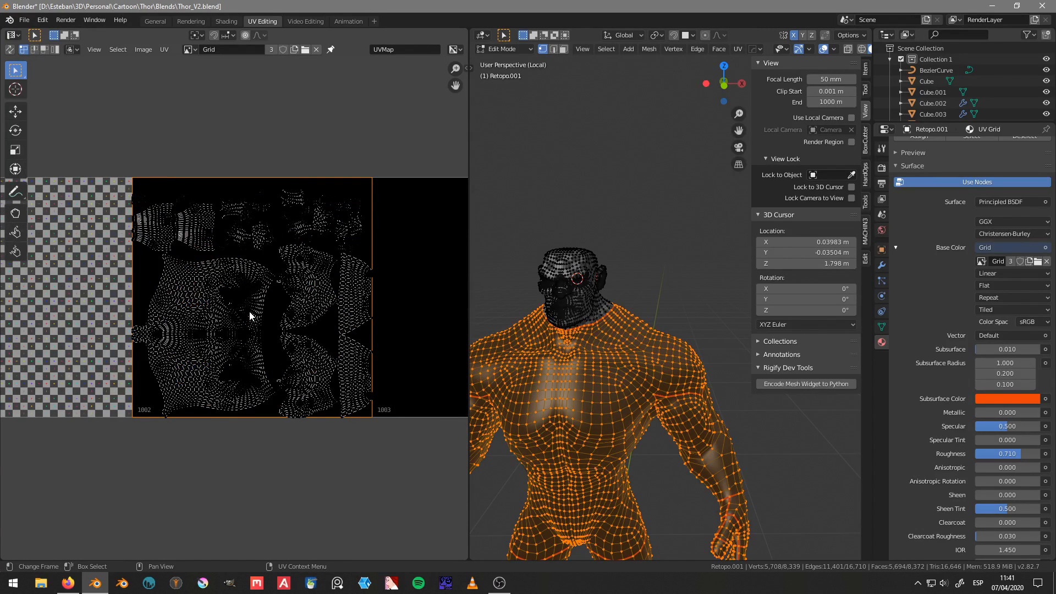
text(l)
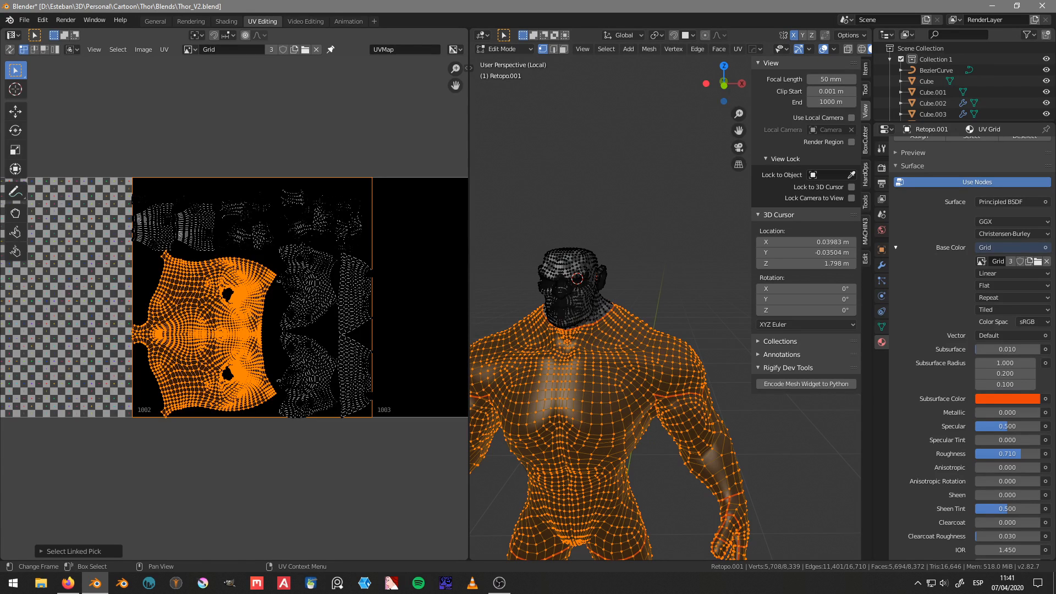
text(r90-)
key(Return)
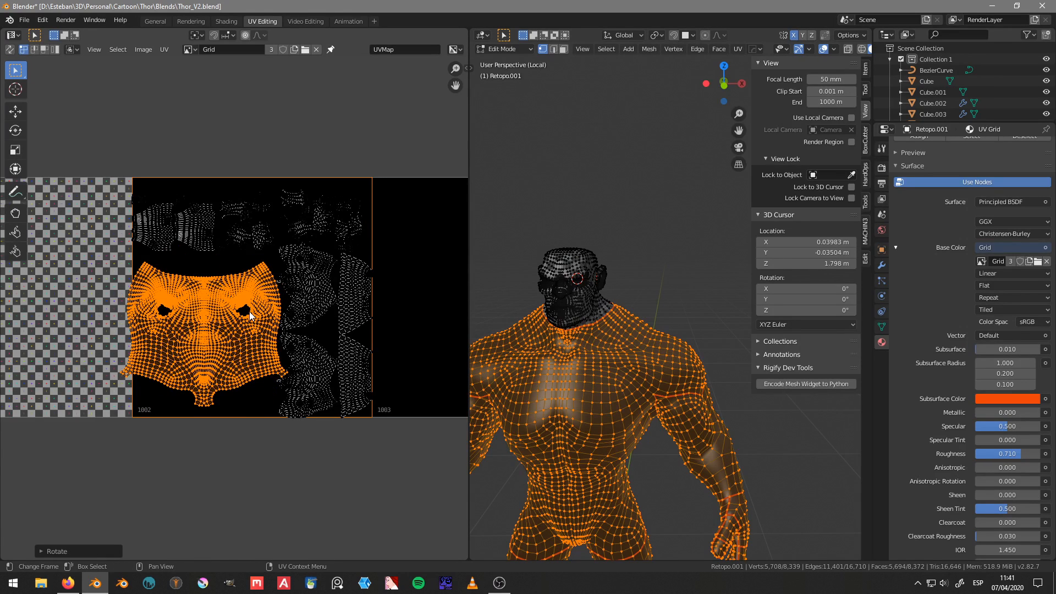
Step: Scale the torso island up to about 1.4 times and position it to nearly fill tile 1002
middle_drag(277, 300, 248, 313)
key(g)
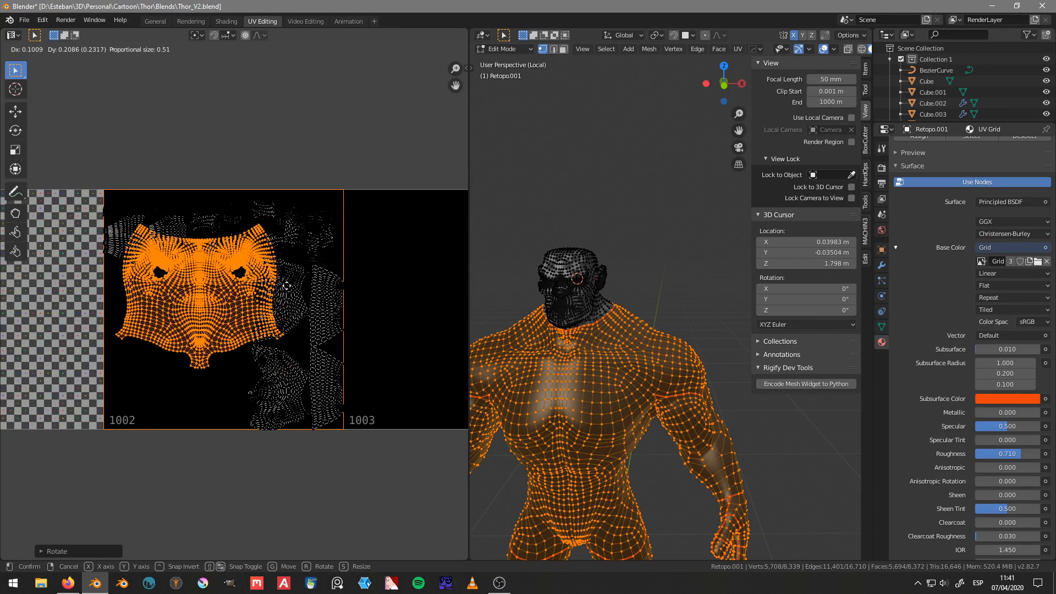
click(309, 298)
key(s)
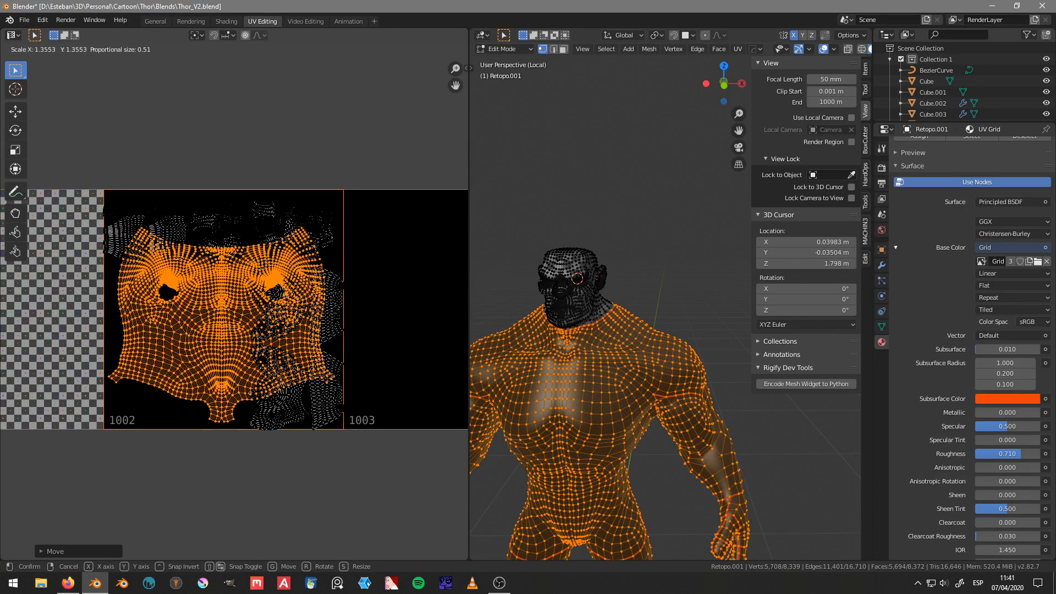
click(367, 268)
key(g)
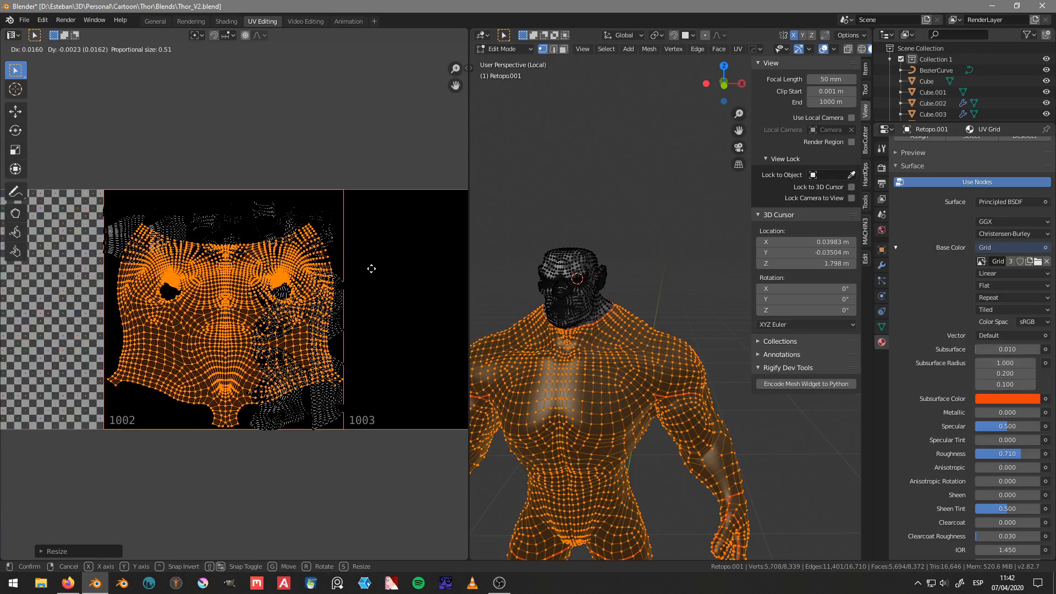
click(371, 269)
Step: Invert the selection to the other body islands, move them 1 unit along X into tile 1003, and clear the UV selection
key(ctrl+z)
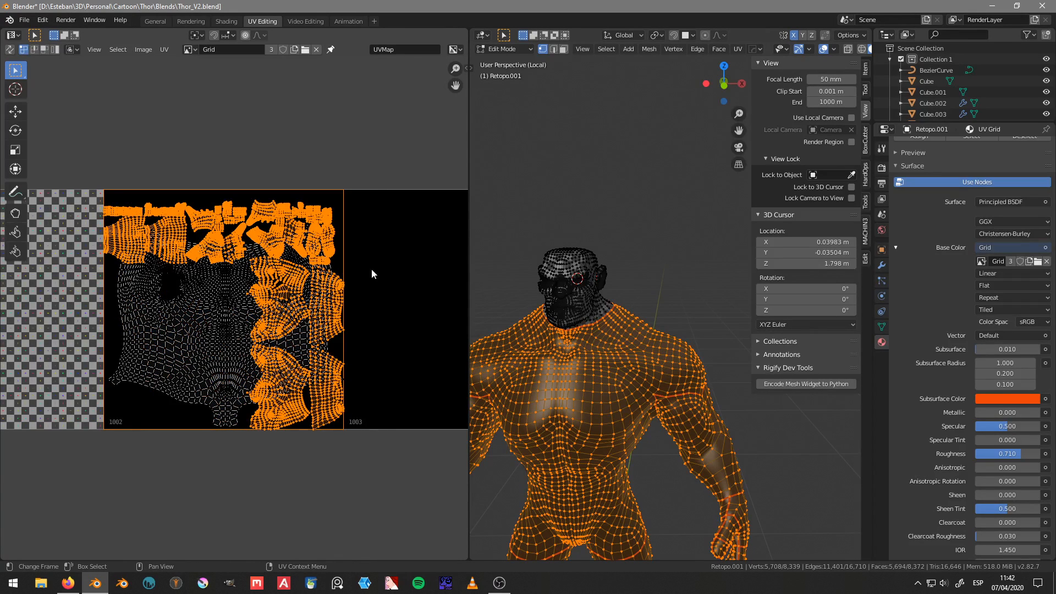
scroll(372, 268, down, 4)
scroll(372, 269, down, 1)
key(g)
key(x)
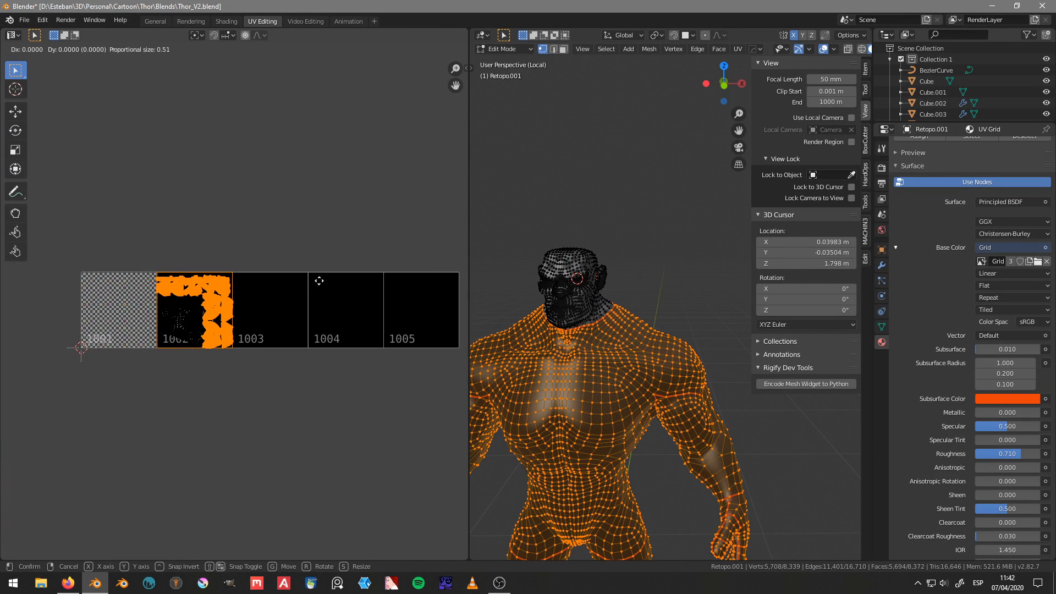
key(1)
key(Return)
scroll(319, 280, up, 7)
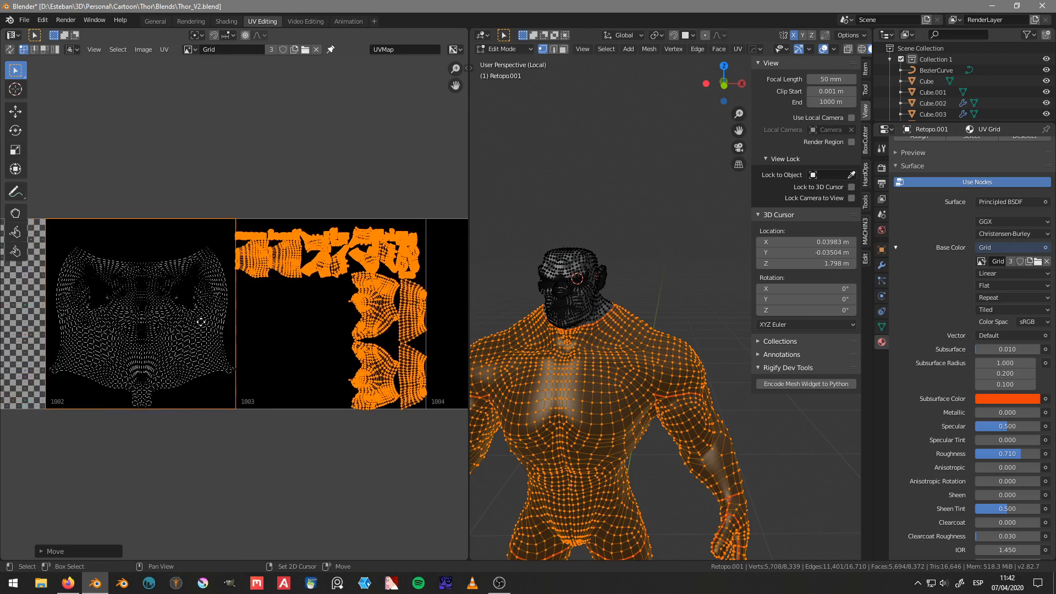
scroll(297, 325, down, 1)
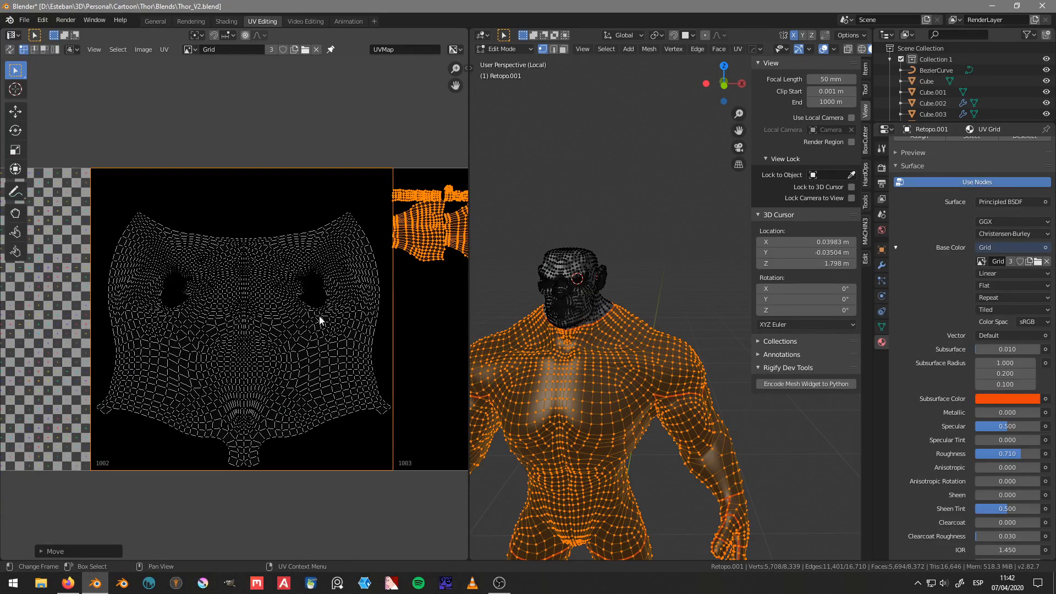
key(a)
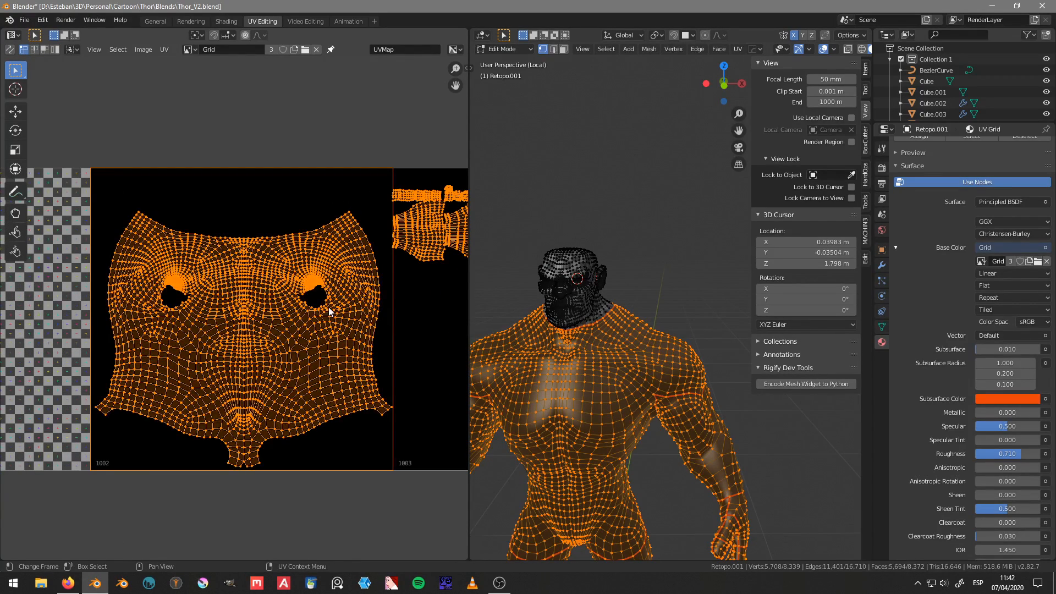
key(alt+a)
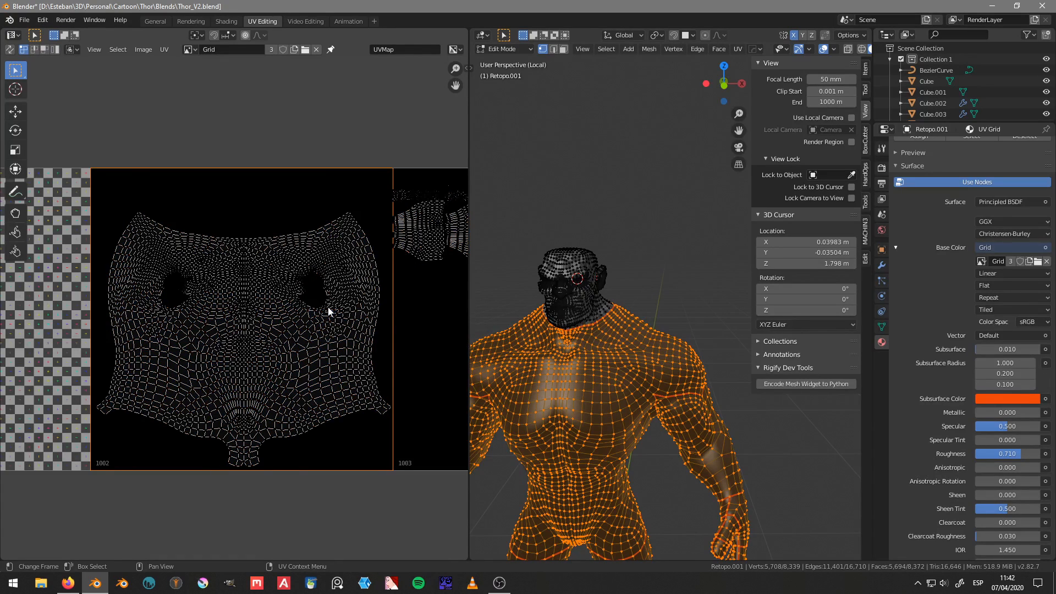
Step: Select the linked torso island and nudge it slightly to the left so it is centred within tile 1002
key(l)
key(g)
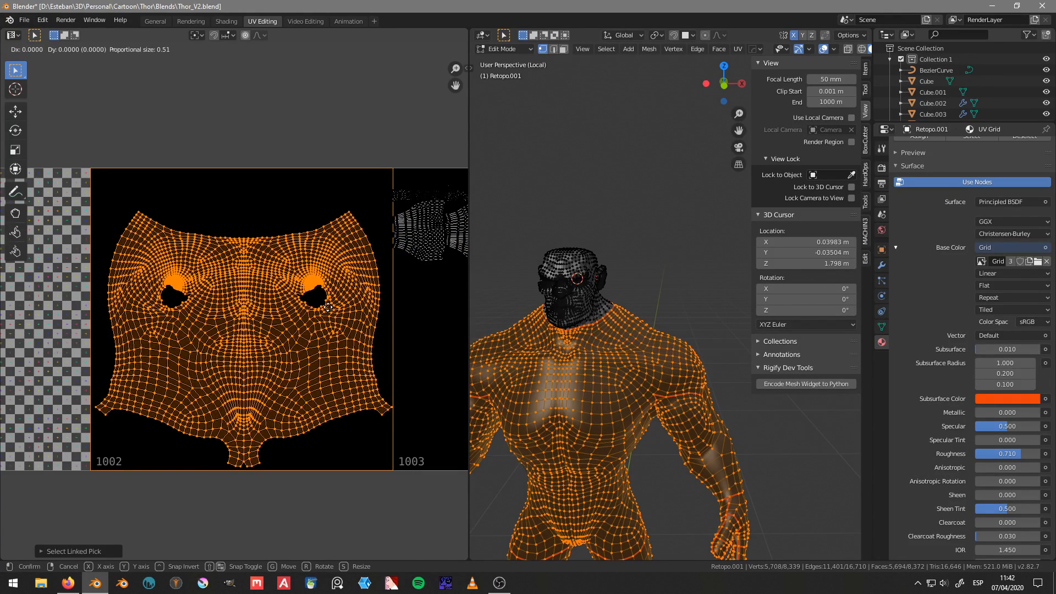
click(308, 308)
scroll(308, 302, down, 5)
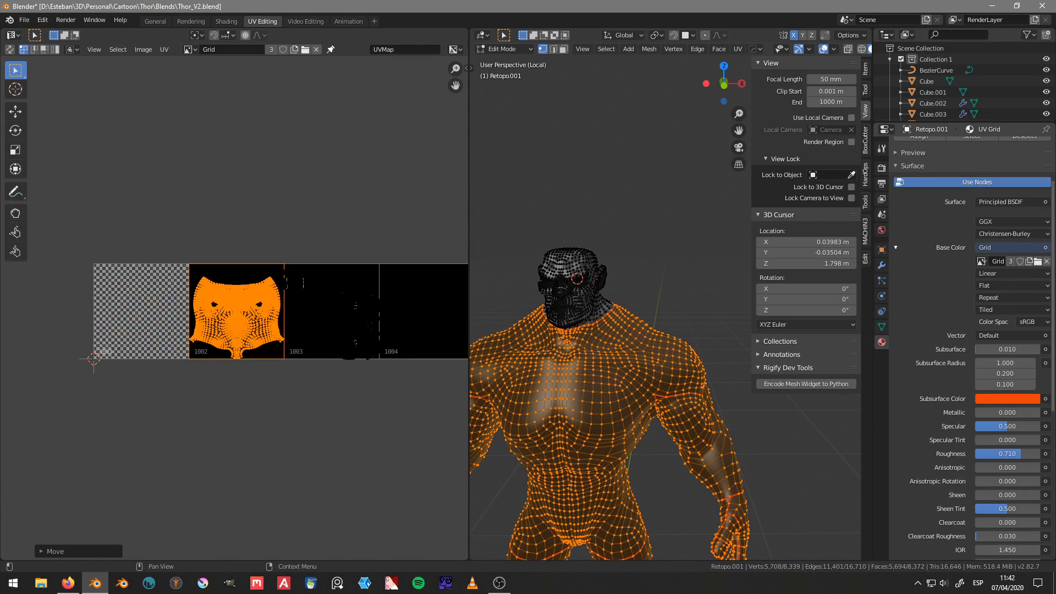
key(alt+Tab)
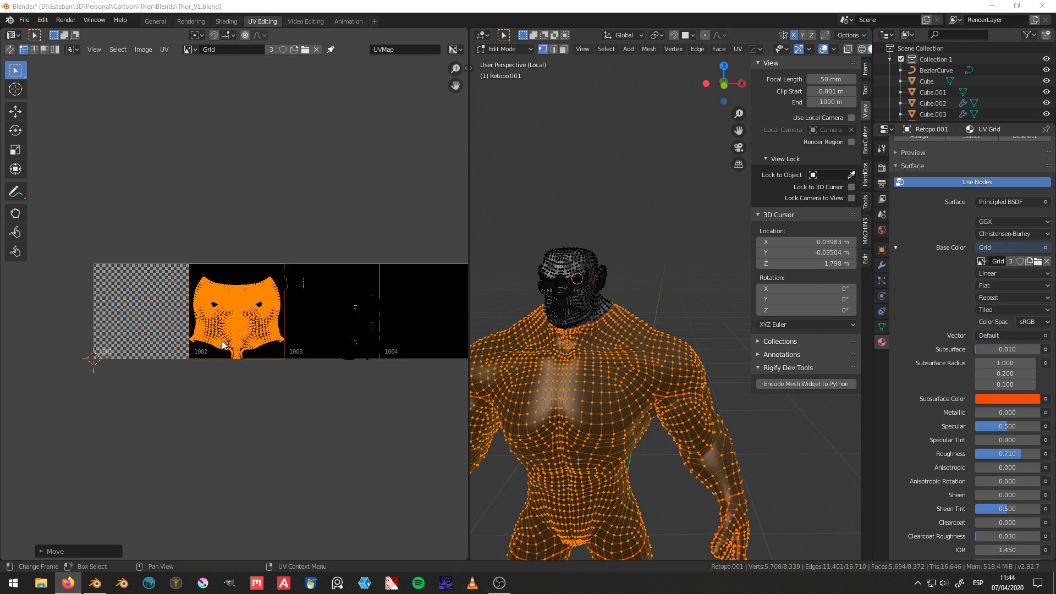
Step: Clear the UV selection, select only the islands in tile 1003, and pack them with Pack Islands
scroll(235, 295, up, 3)
scroll(231, 299, up, 3)
mouse_move(229, 302)
middle_down()
mouse_move(230, 272)
mouse_move(228, 303)
middle_up()
scroll(227, 303, down, 3)
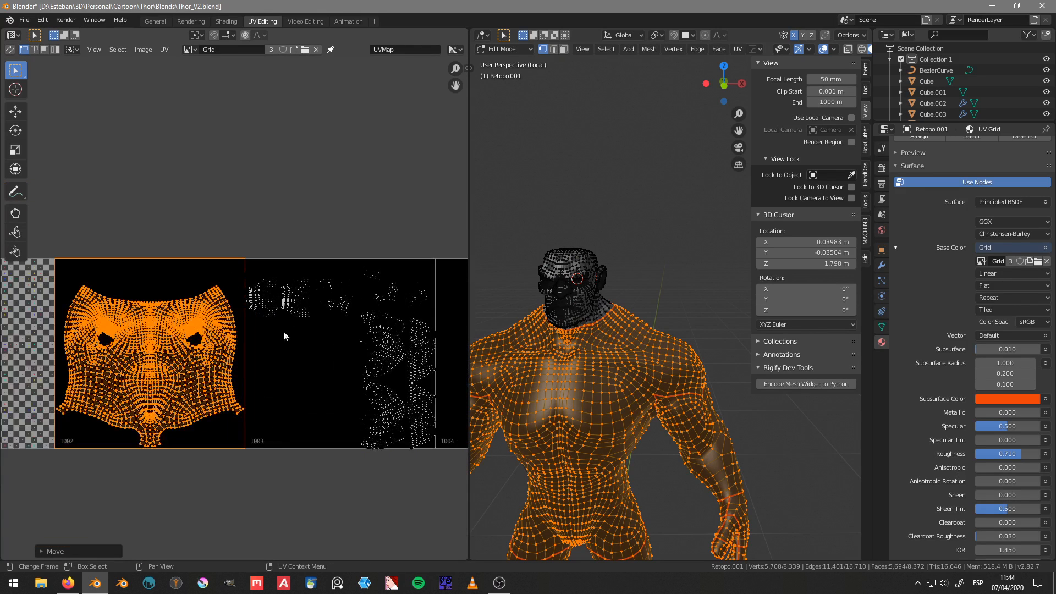
middle_drag(326, 357, 277, 360)
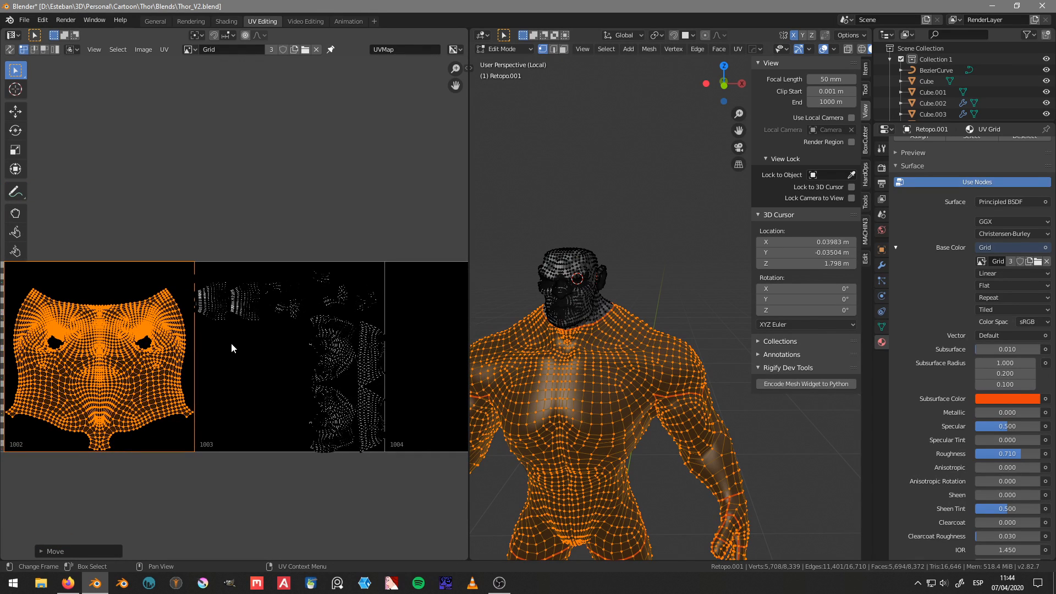
key(a)
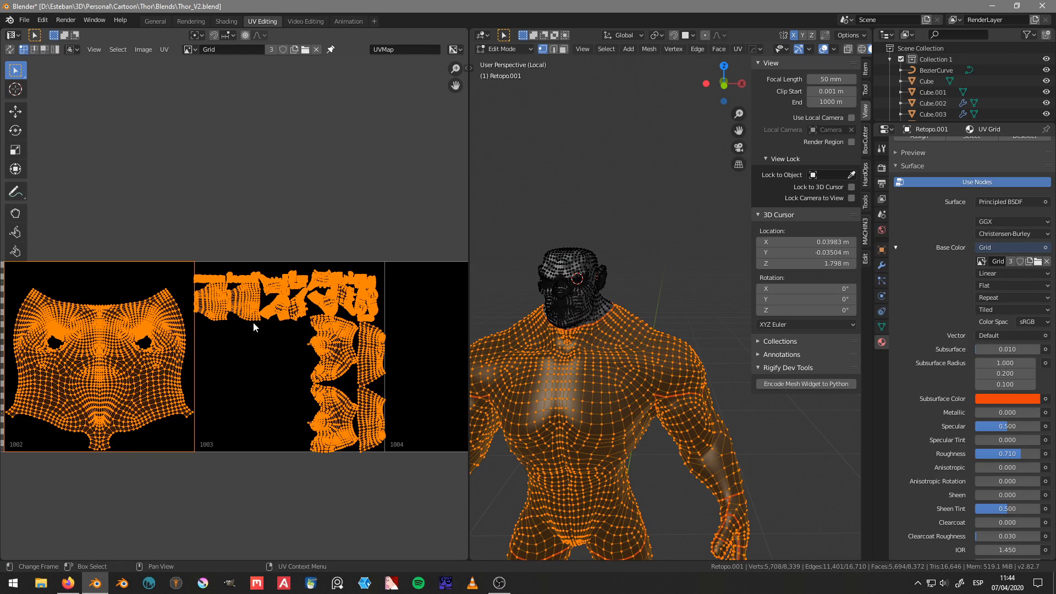
key(alt+a)
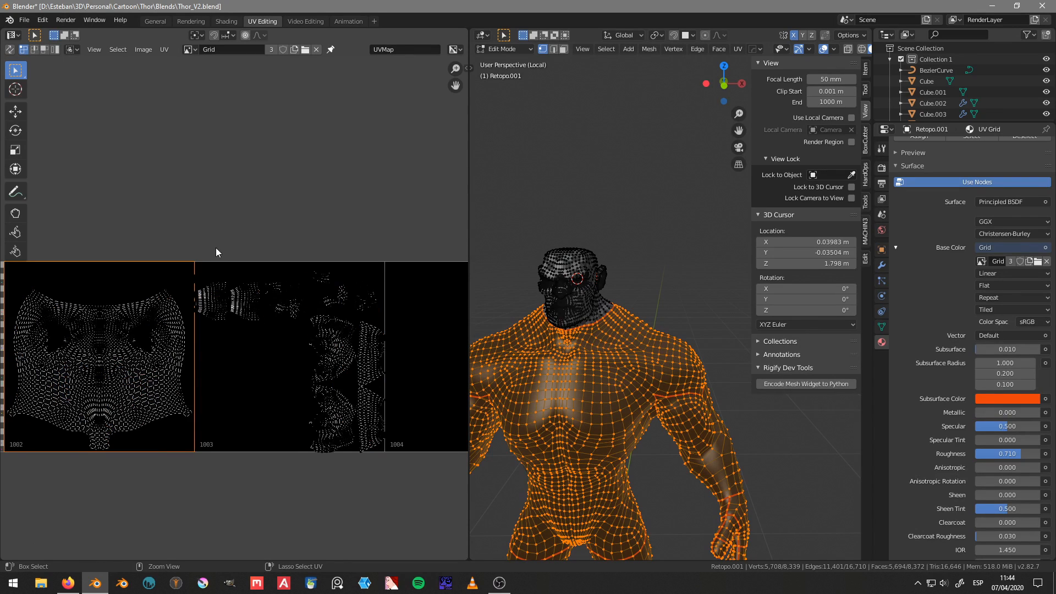
mouse_move(180, 293)
ctrl+right_down()
mouse_move(206, 358)
mouse_move(387, 451)
mouse_move(346, 171)
ctrl+right_up()
key(ctrl+p)
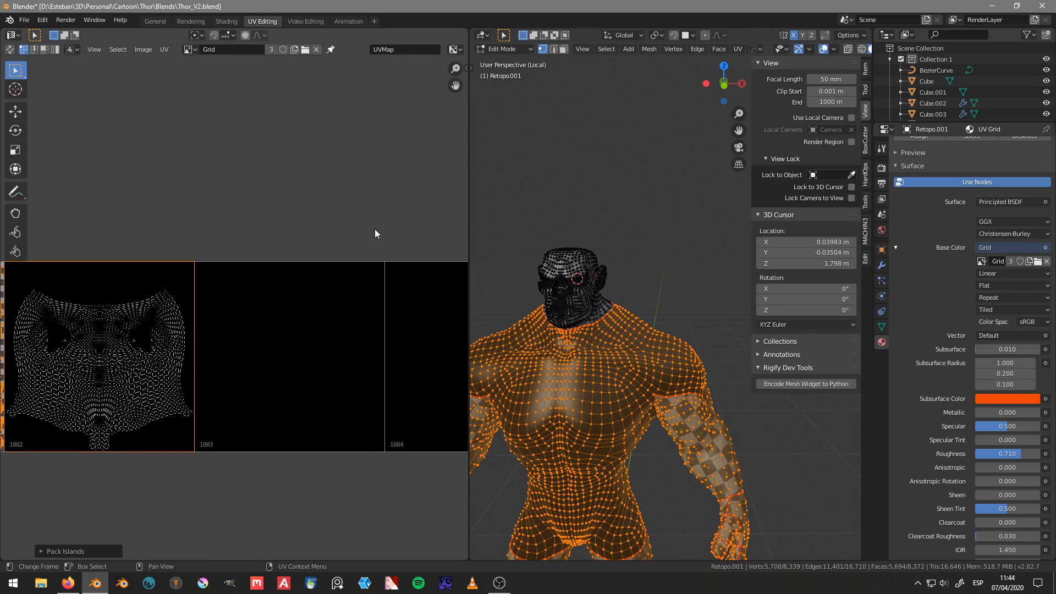
Step: Move the packed body islands 2 units along X into tile 1003
scroll(270, 293, down, 5)
key(g)
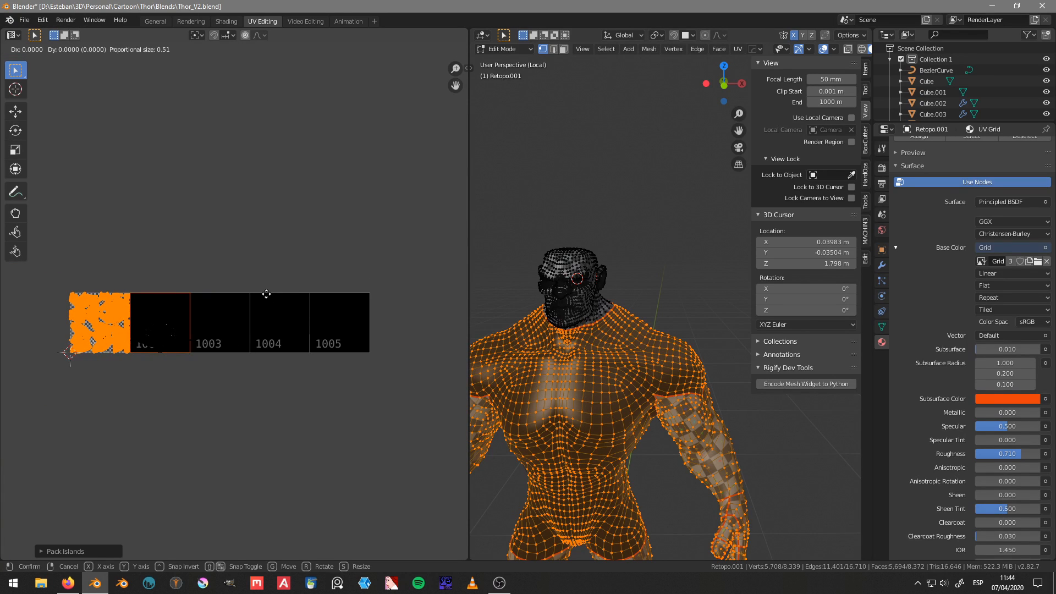
key(x)
key(2)
key(Return)
scroll(237, 262, up, 7)
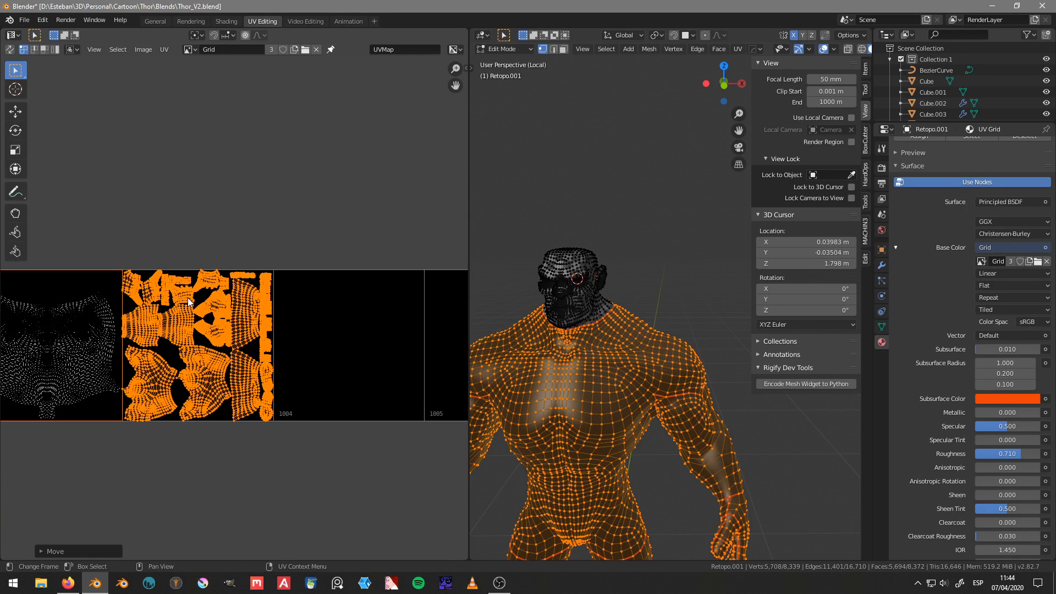
scroll(238, 177, up, 4)
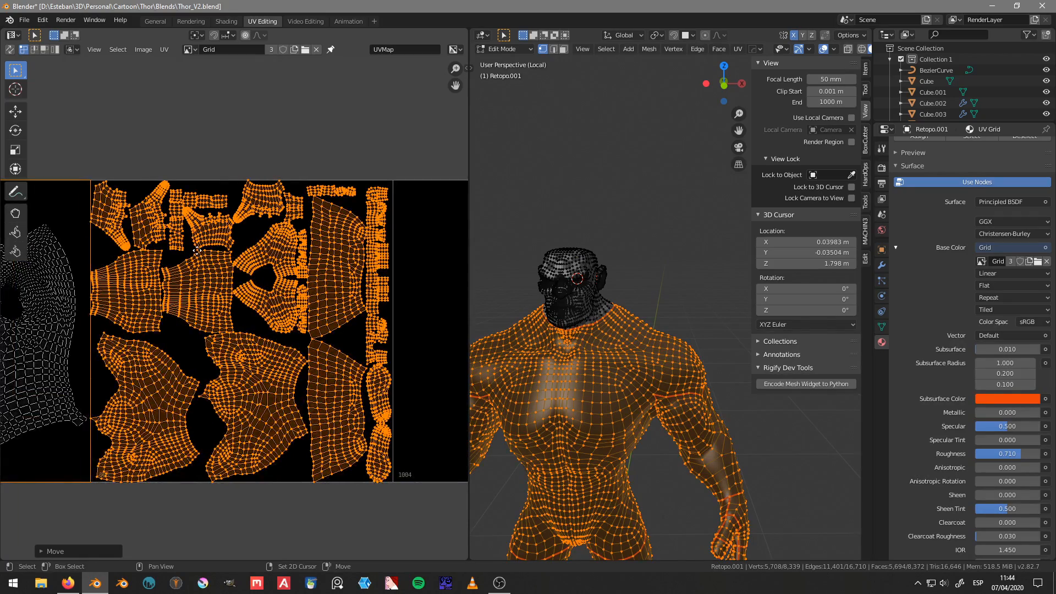
scroll(280, 286, down, 6)
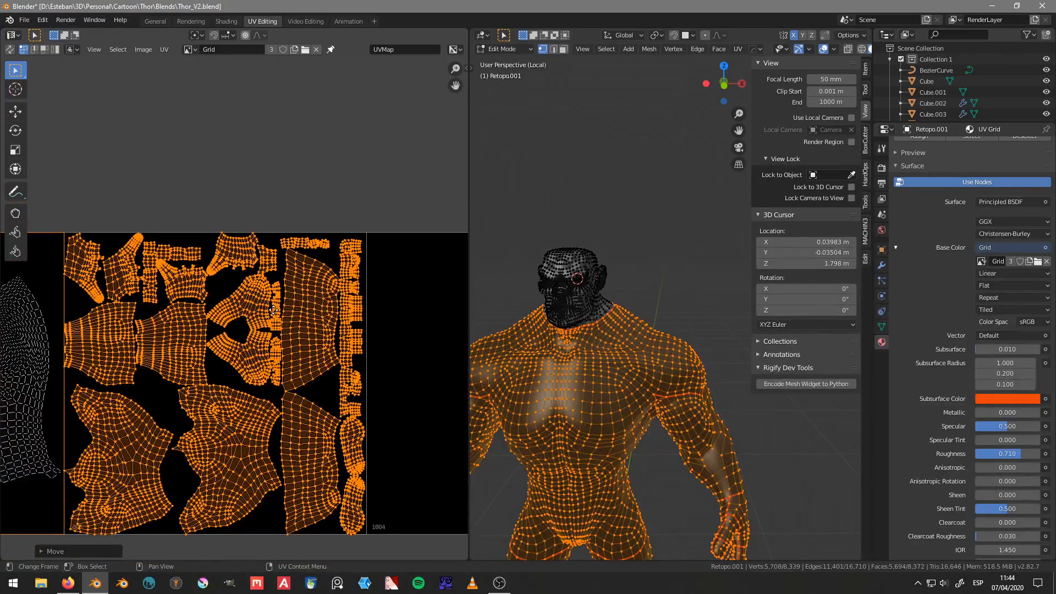
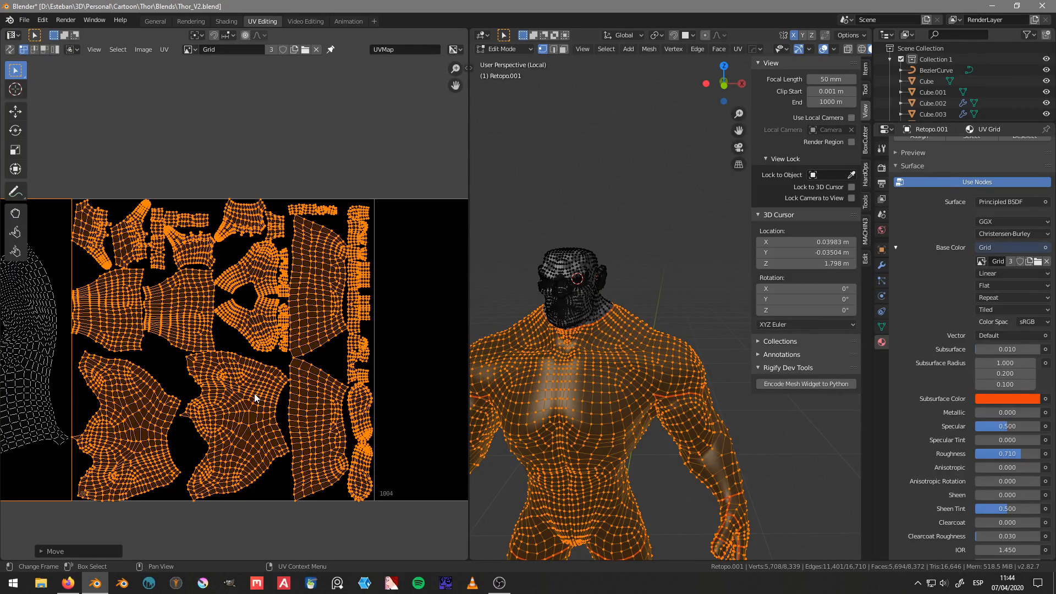
Step: Replace the UV selection with the six large linked arm and leg islands in tile 1003
click(254, 394)
key(l)
key(l)
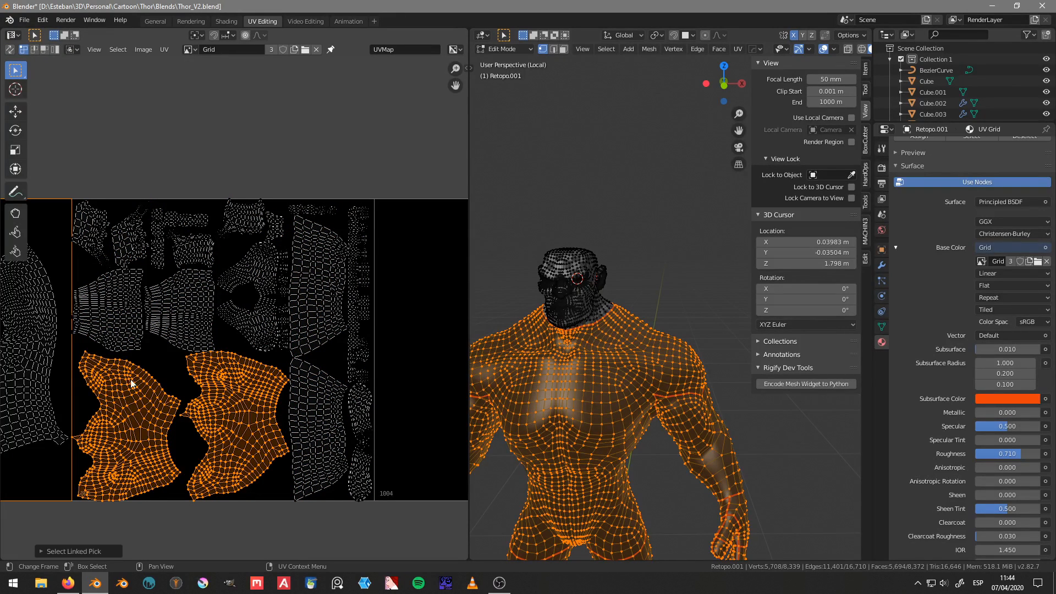
key(l)
key(l)
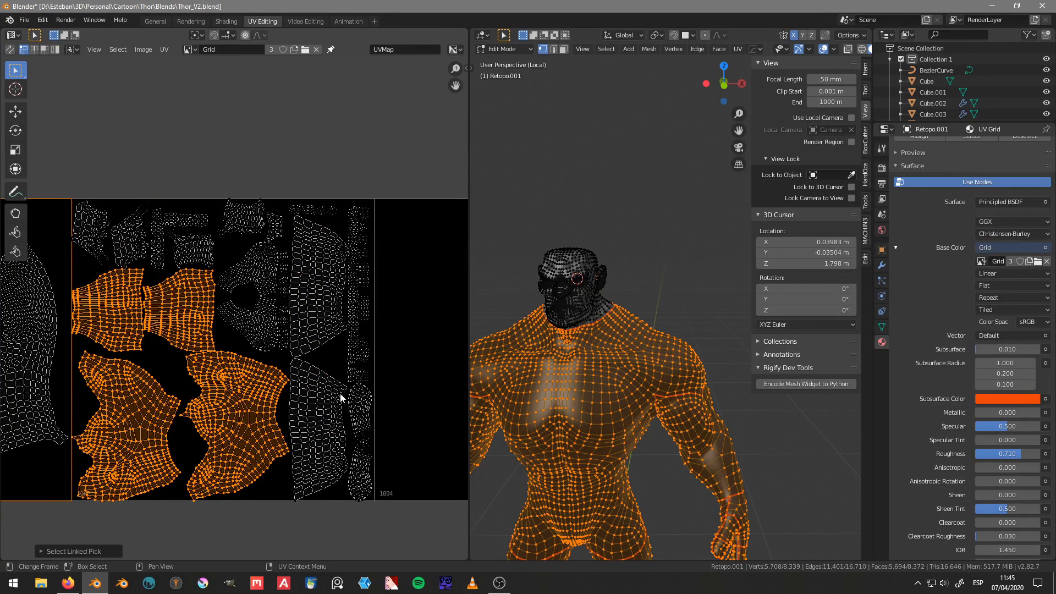
key(l)
key(l)
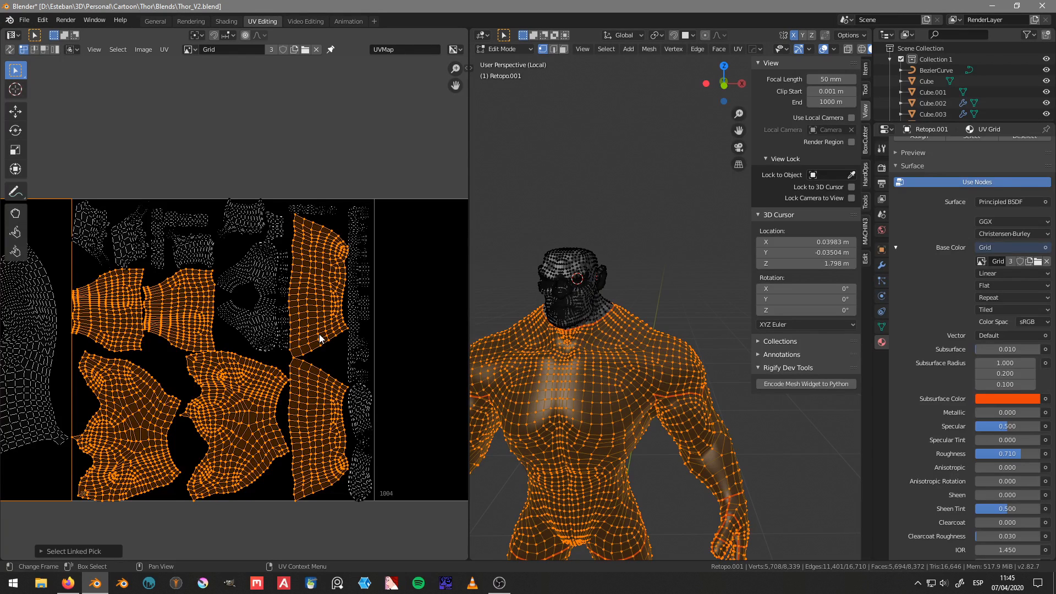
Step: Pack the six large limb islands with Pack Islands and move them 2 units along X into tile 1003
key(ctrl+p)
scroll(320, 338, down, 3)
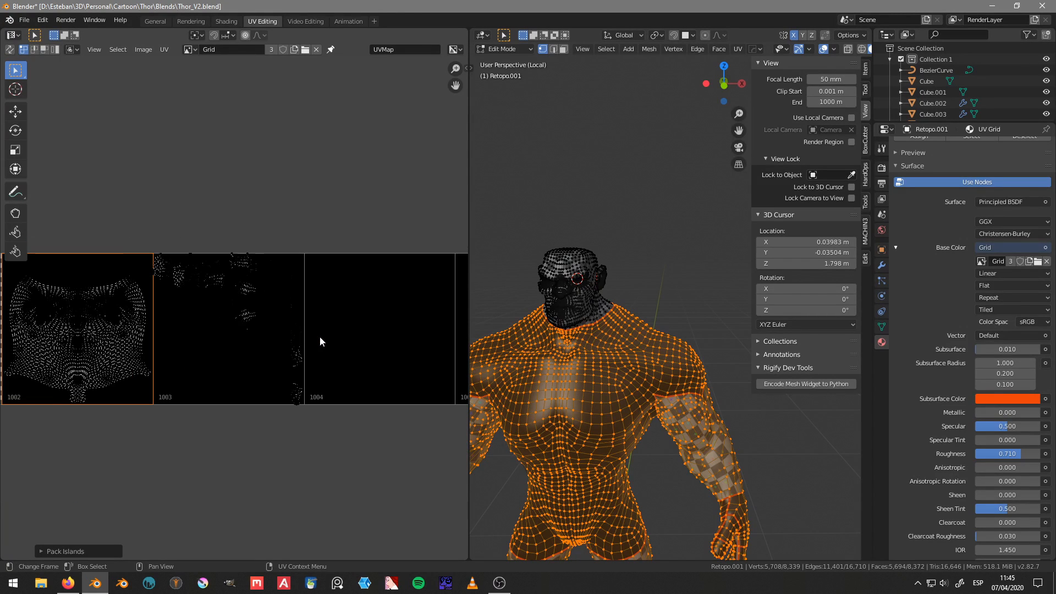
key(g)
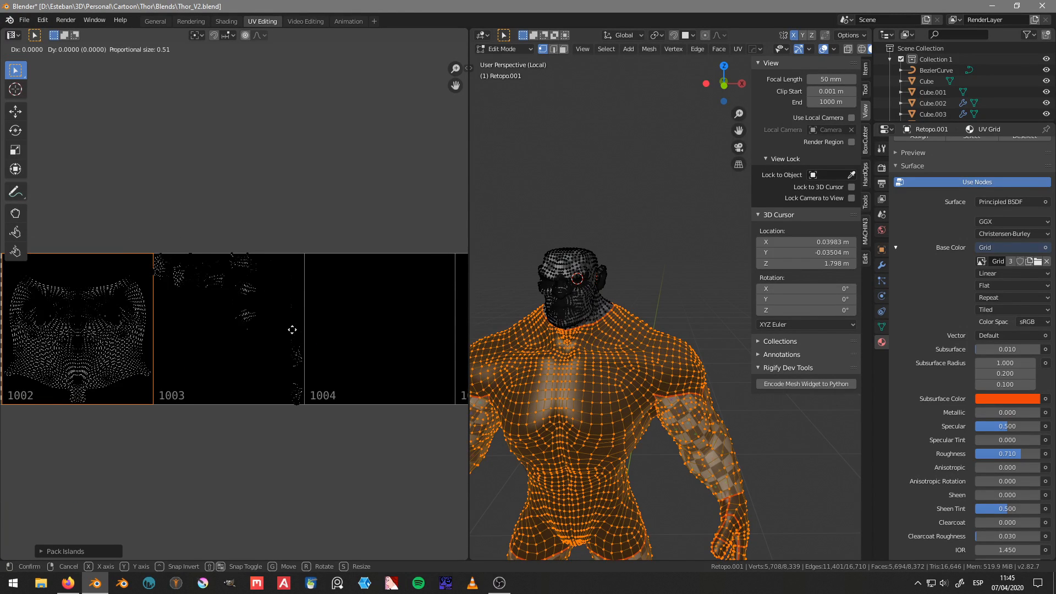
key(x)
key(2)
key(Return)
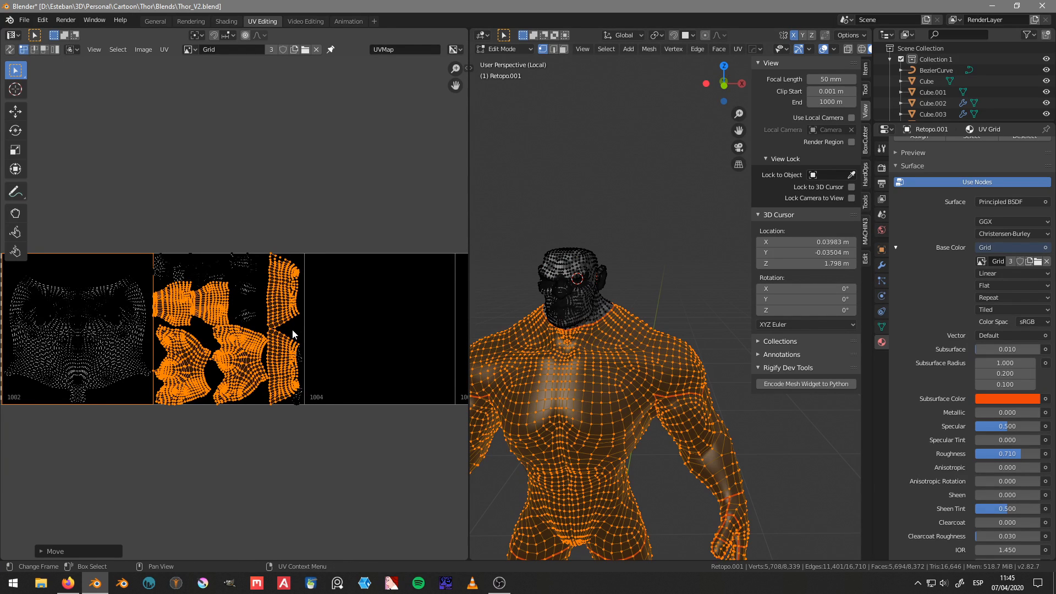
Step: Rotate the six packed limb islands by 90 degrees so the two wide islands lie along tile 1003's upper edge
key(r)
key(9)
key(0)
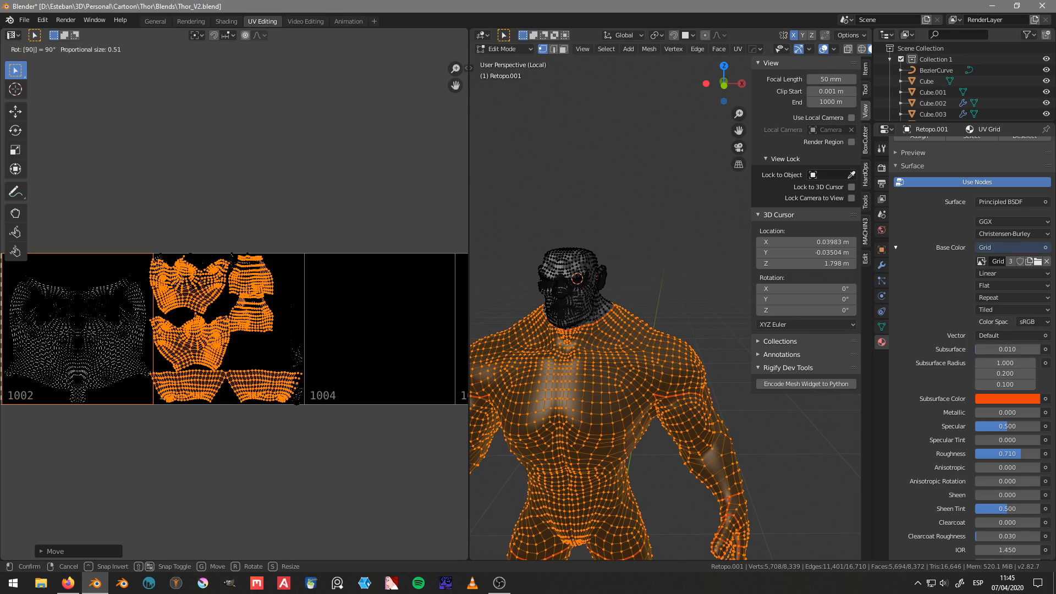
key(Return)
Step: Move the six large limb islands 1 unit up along Y, out of tile 1003
middle_drag(292, 335, 279, 336)
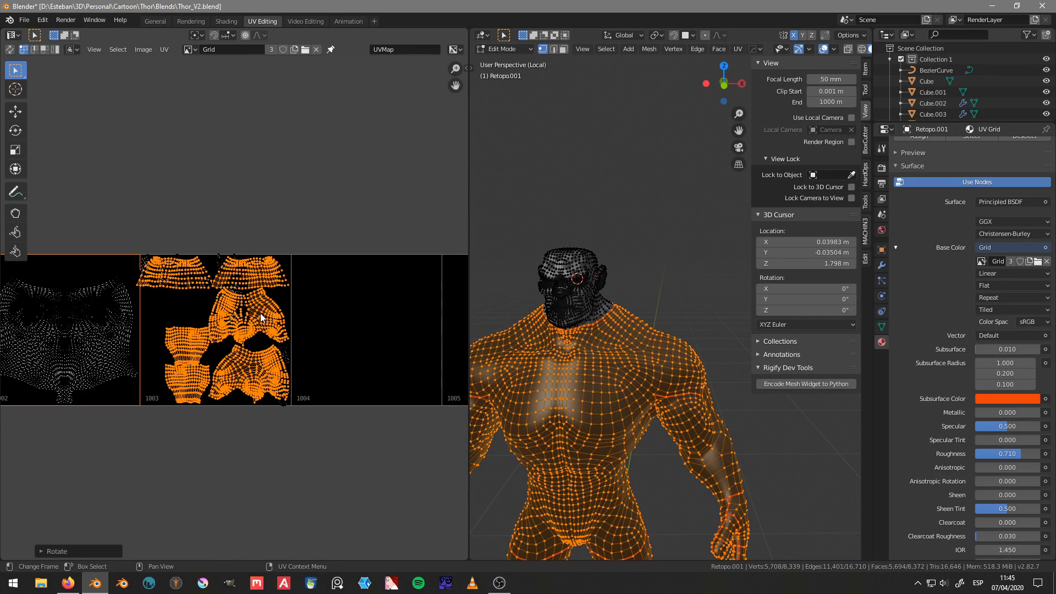
key(g)
key(y)
key(1)
key(Return)
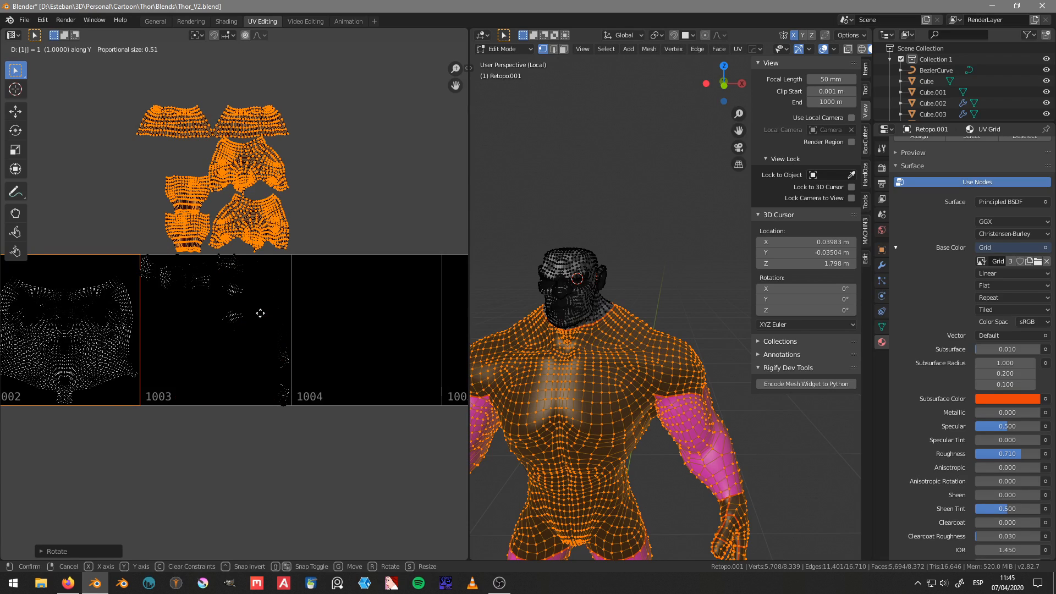
Step: Clear the UV selection and box-select the small islands remaining in tile 1003
scroll(260, 313, up, 3)
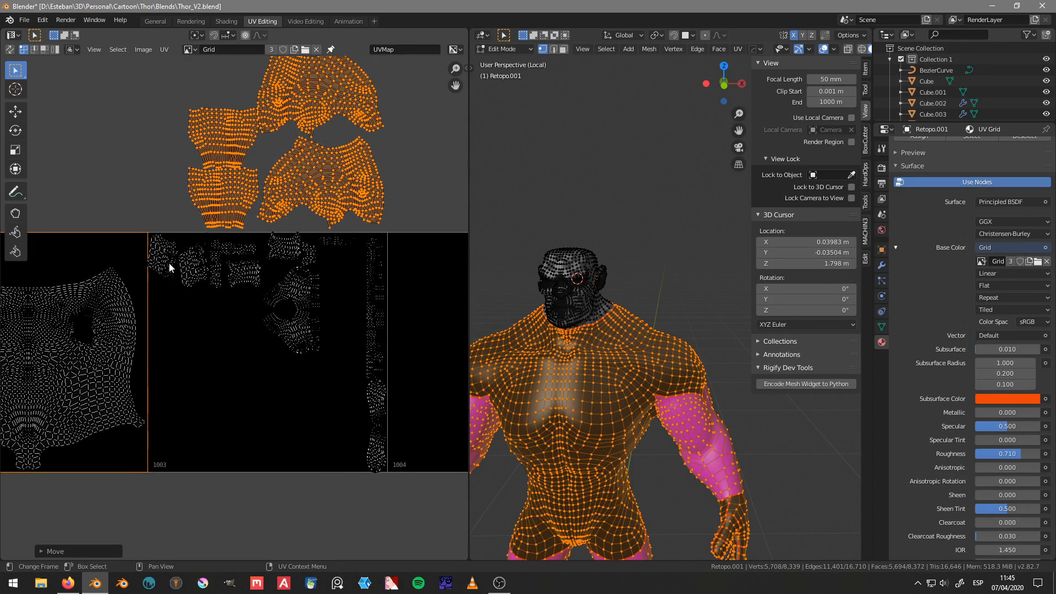
key(a)
key(alt+a)
key(b)
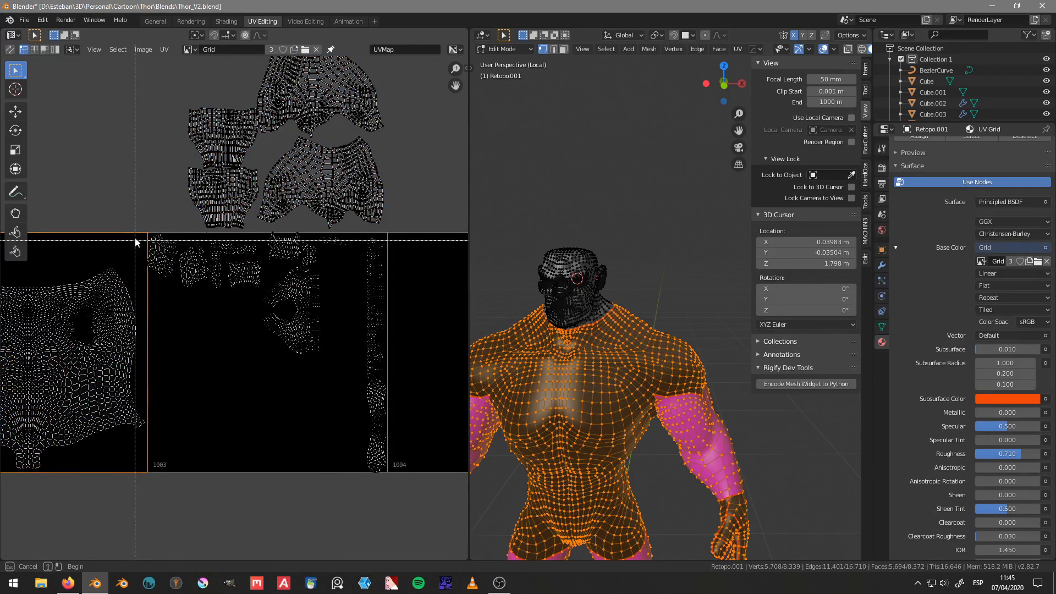
drag(144, 222, 418, 520)
scroll(218, 302, up, 3)
scroll(218, 302, down, 2)
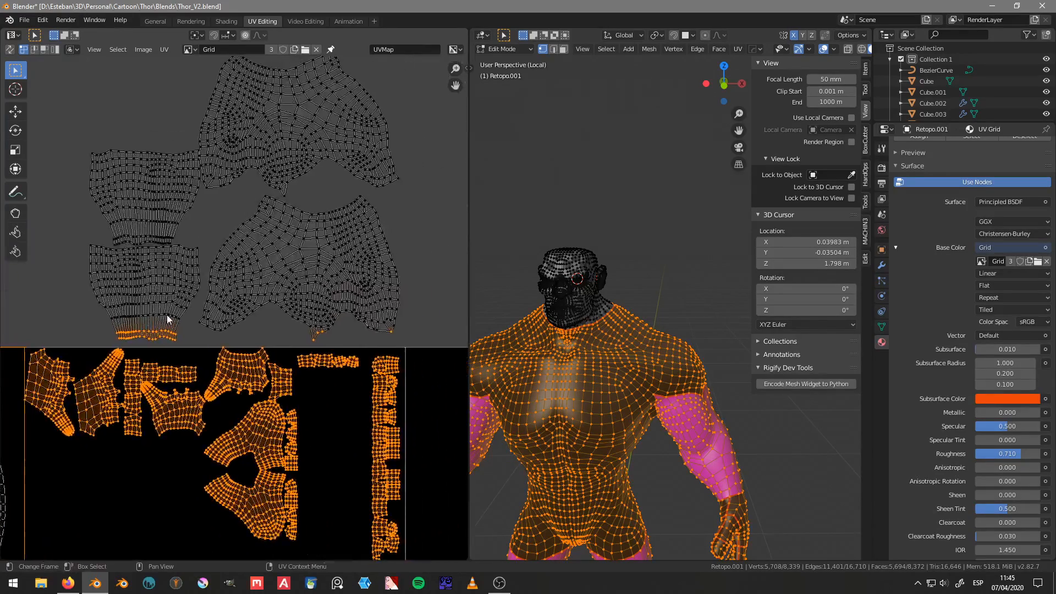
Step: Deselect the stray vertices of the limb islands lying above tile 1003
key(b)
drag(78, 221, 378, 330)
middle_drag(378, 330, 426, 343)
scroll(385, 349, down, 3)
middle_drag(316, 349, 253, 328)
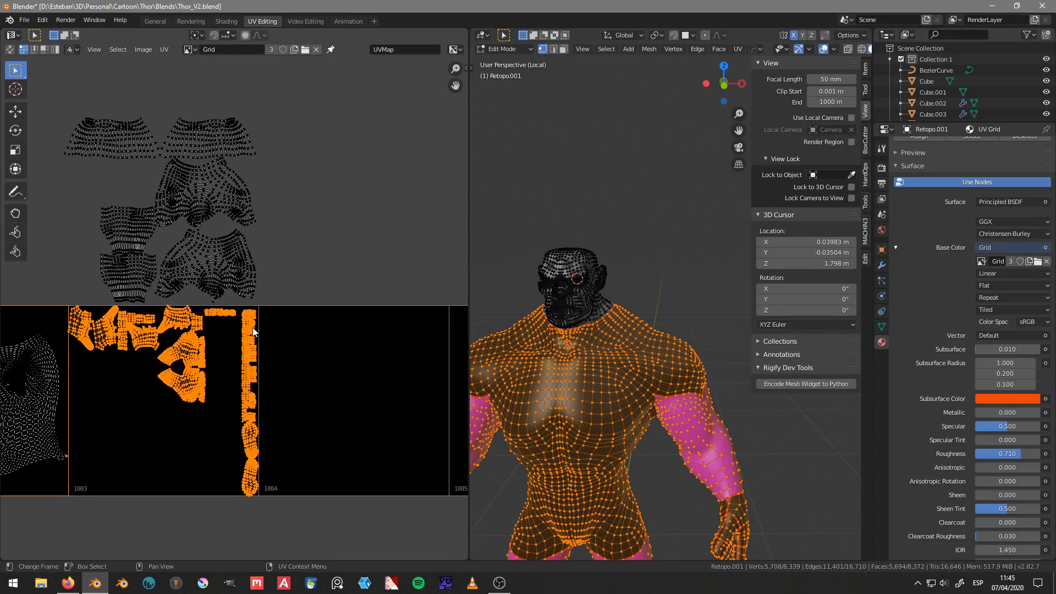
key(g)
key(x)
key(1)
key(Return)
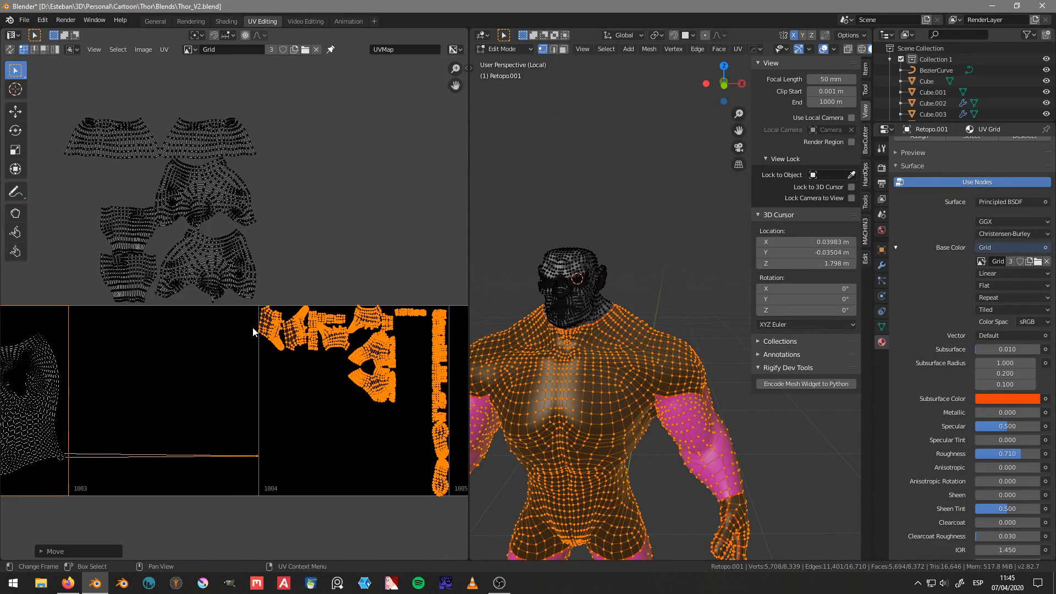
key(ctrl+z)
Step: Deselect the stray torso vertices at the edge of tile 1002 and move the small islands 1 unit along X into tile 1004
middle_drag(171, 435, 346, 422)
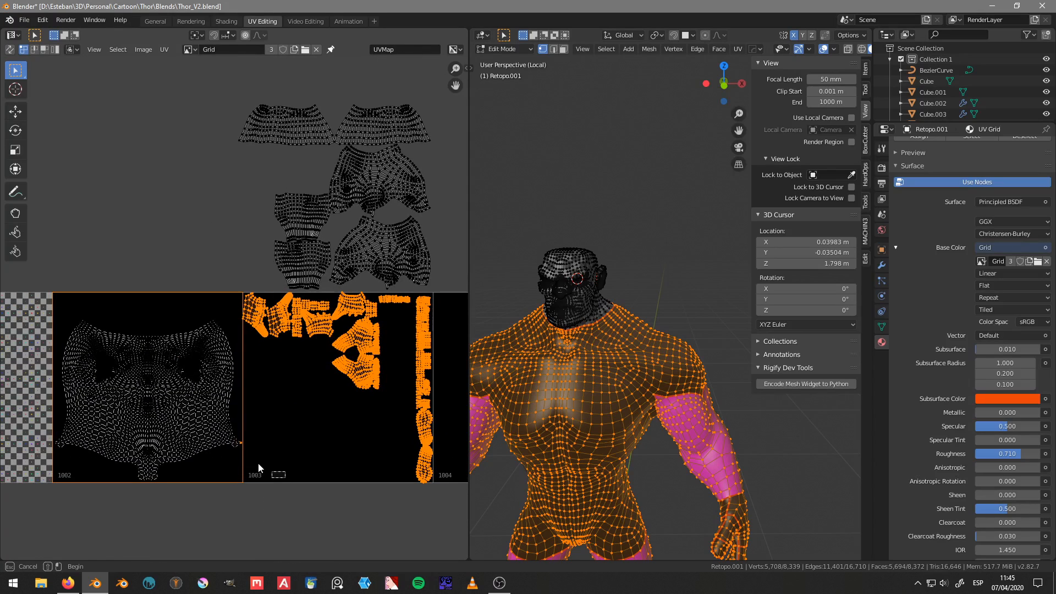
middle_drag(277, 384, 158, 398)
key(g)
key(x)
key(1)
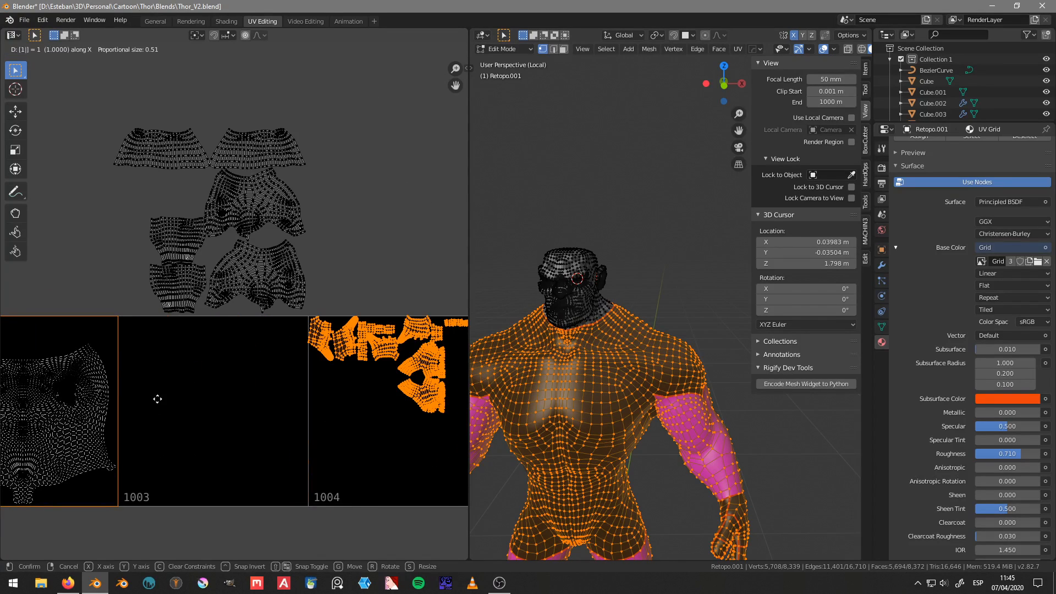
key(Return)
Step: Select only the six large limb islands above tile 1003 and move them -1 unit along Y back into the tile
middle_drag(163, 169, 145, 193)
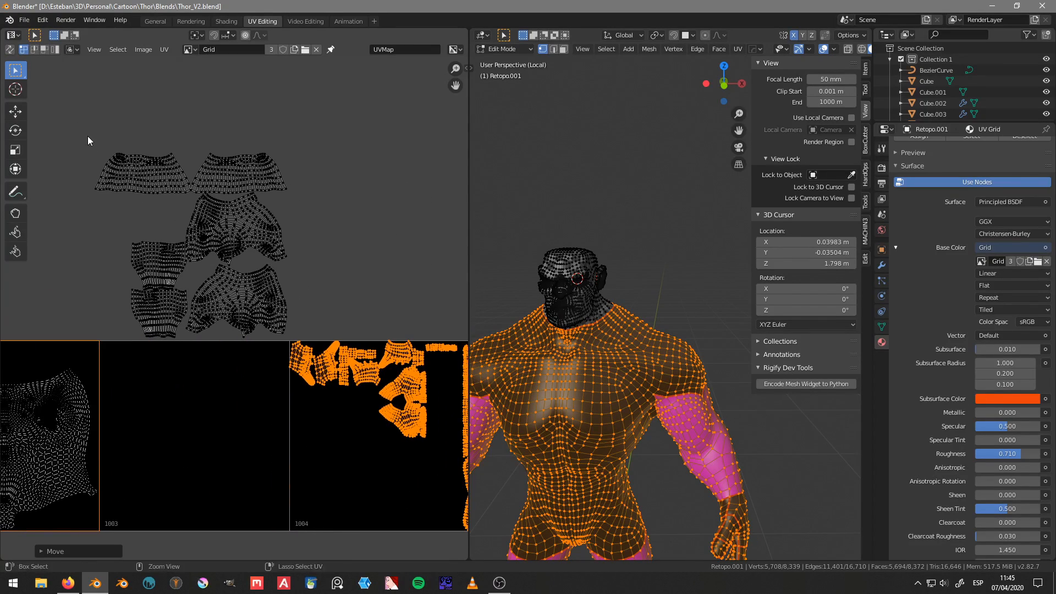
key(a)
key(alt+a)
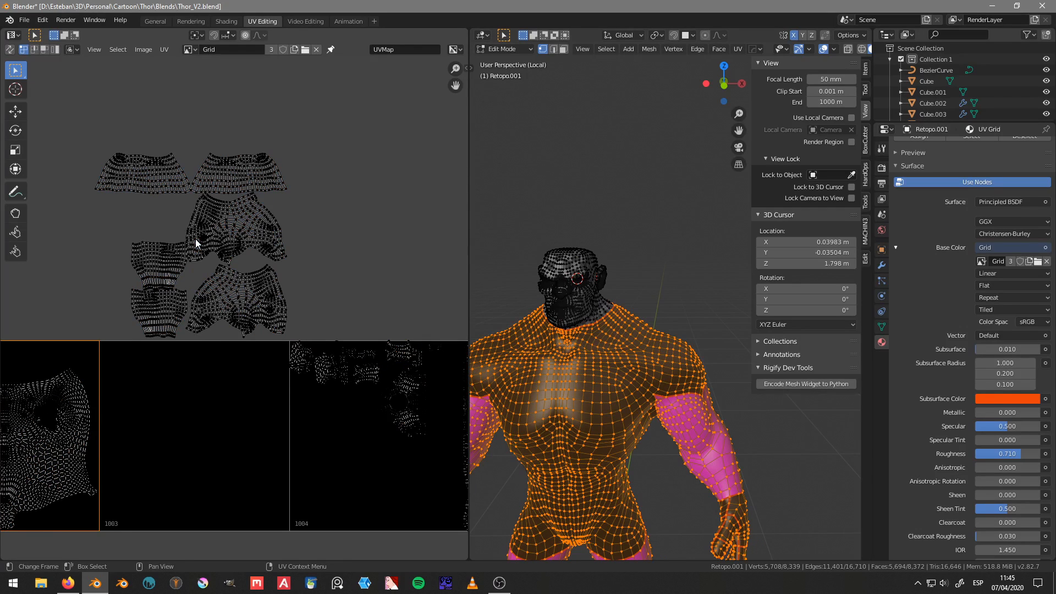
key(b)
drag(83, 112, 297, 343)
text(g)
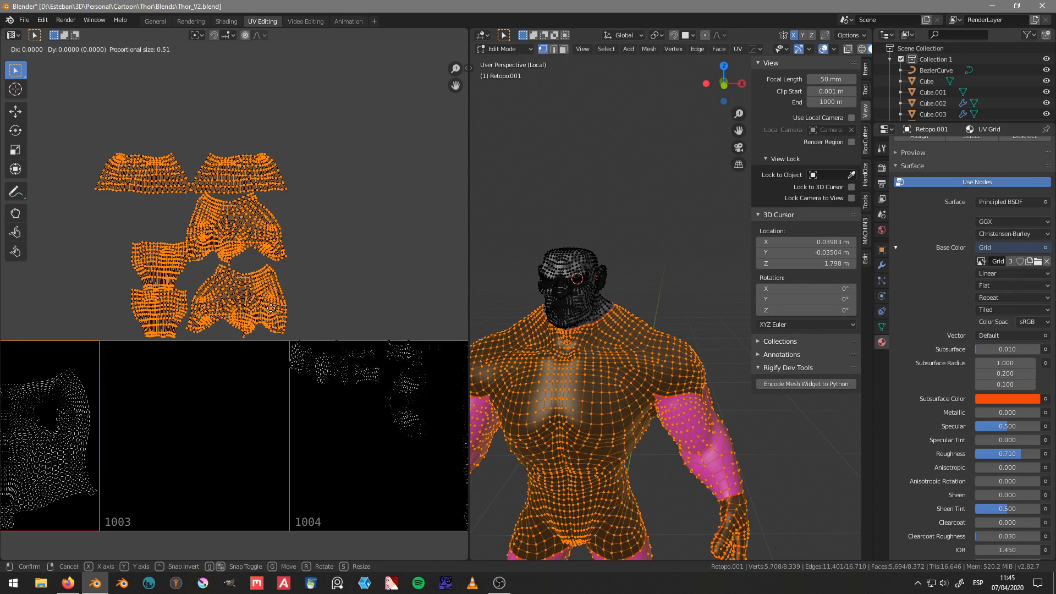
text(y)
text(-1)
key(Return)
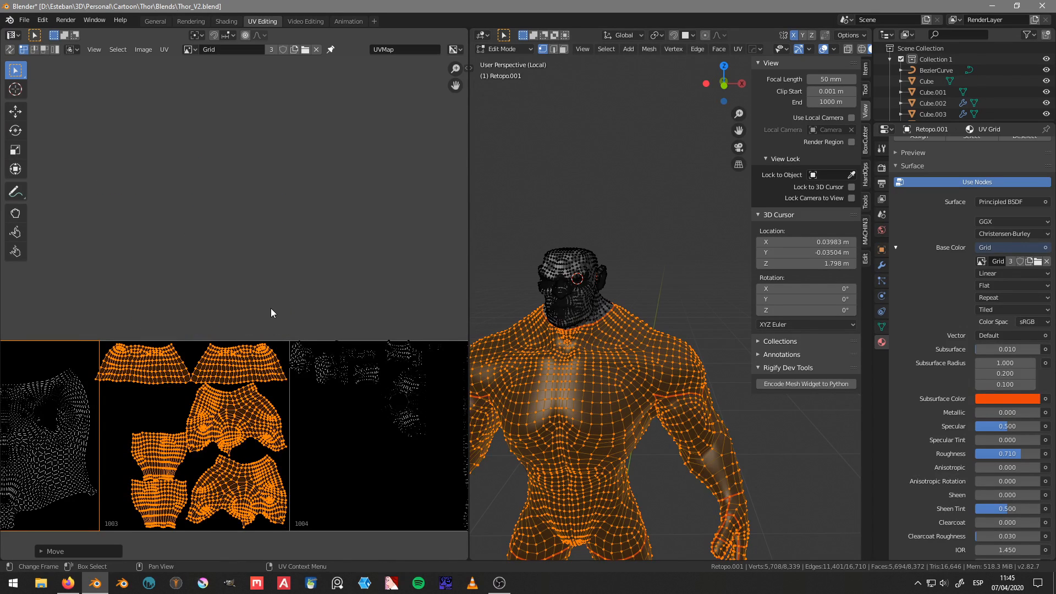
Step: Pack the six large limb islands with Pack Islands and move them along X by 1 unit twice into tile 1003
key(ctrl+p)
text(g)
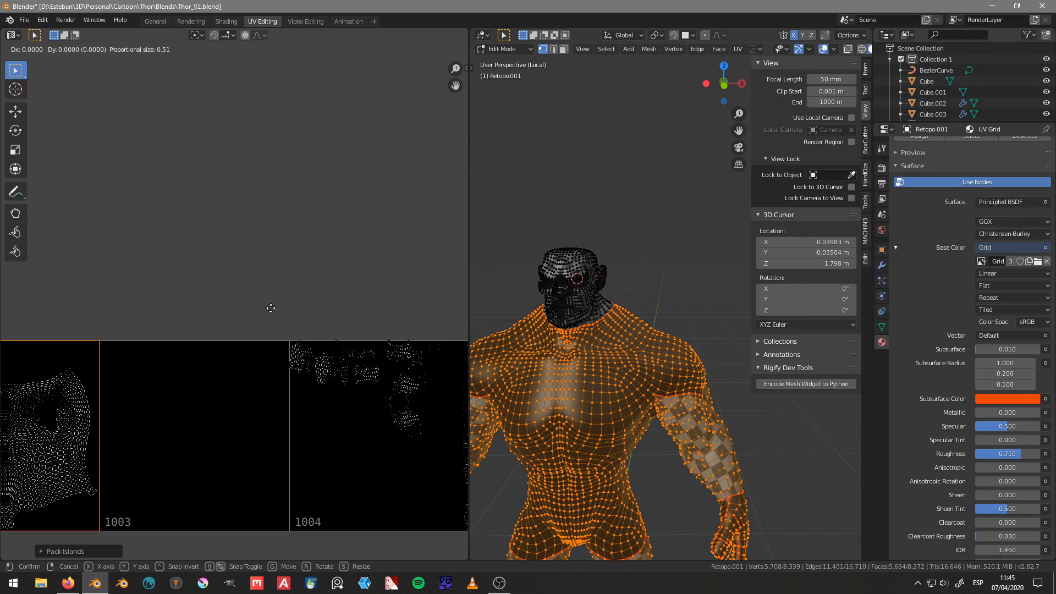
text(x1)
key(Return)
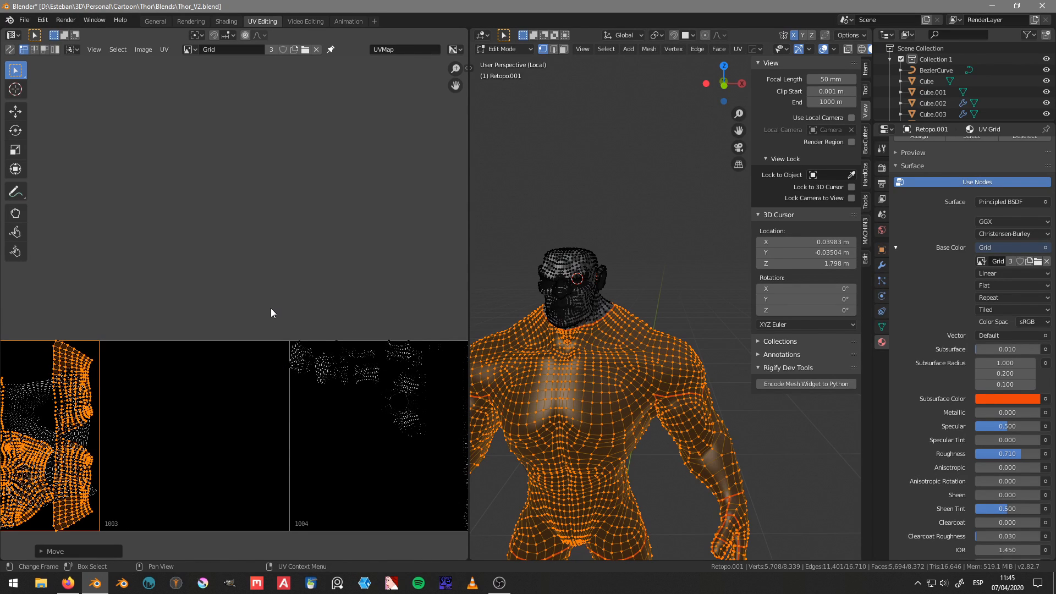
text(gx1)
key(Return)
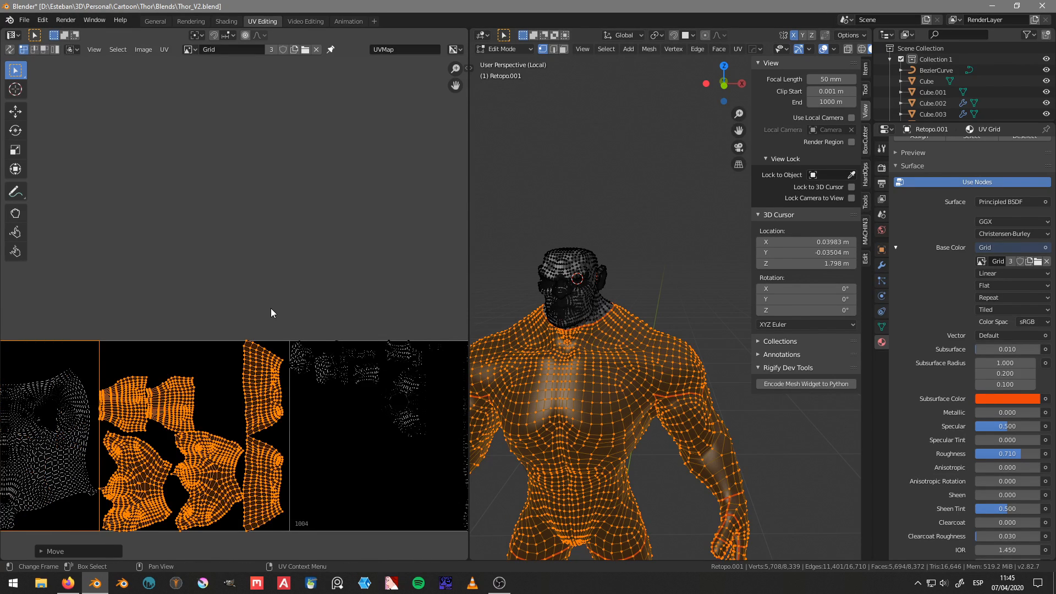
Step: Rotate the six repacked limb islands in tile 1003 by 90 degrees
middle_drag(273, 366, 292, 316)
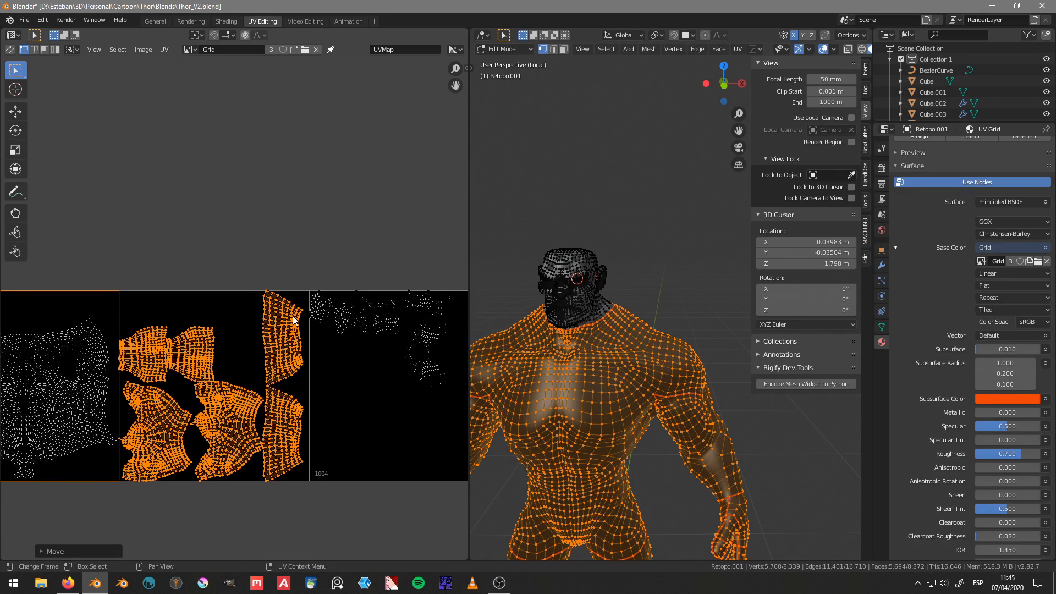
text(r90)
key(Return)
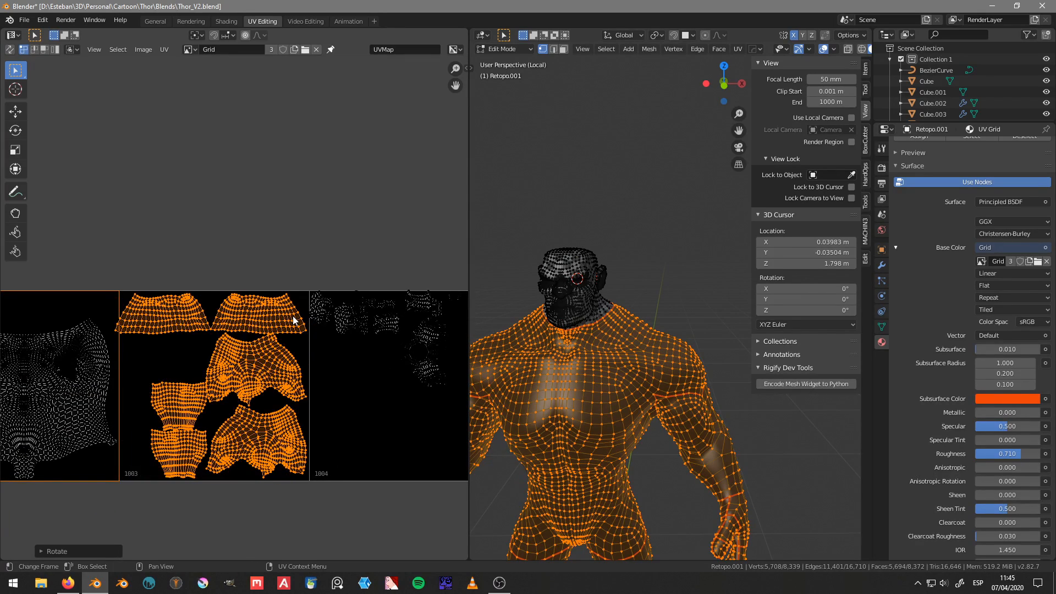
Step: Clear the UV selection and box-select only the small islands in tile 1004
middle_drag(221, 330, 253, 306)
scroll(253, 307, up, 2)
middle_drag(456, 309, 183, 296)
scroll(182, 286, down, 4)
key(a)
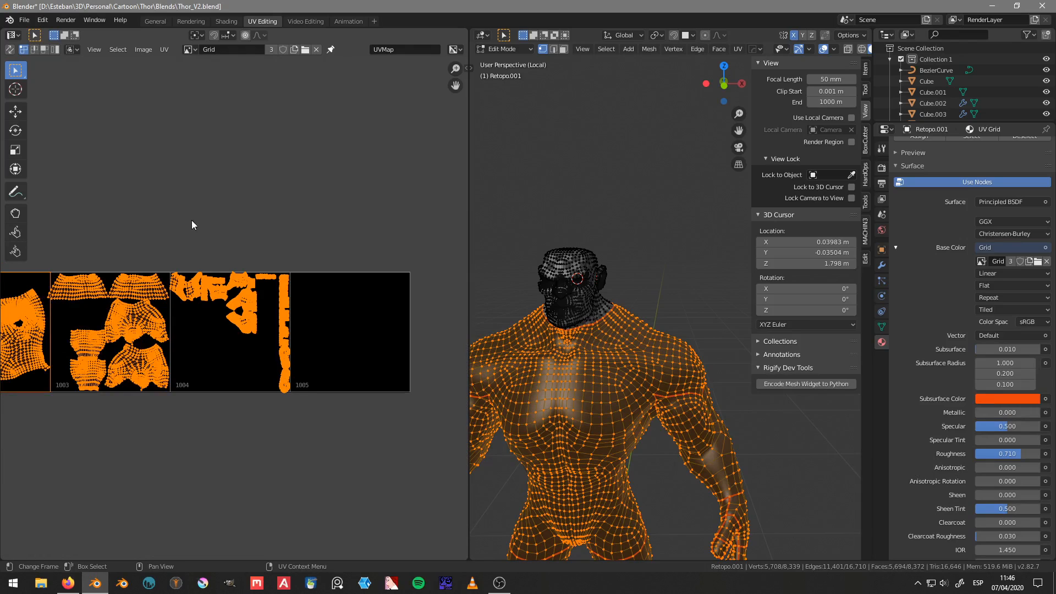
scroll(209, 271, up, 2)
key(alt+a)
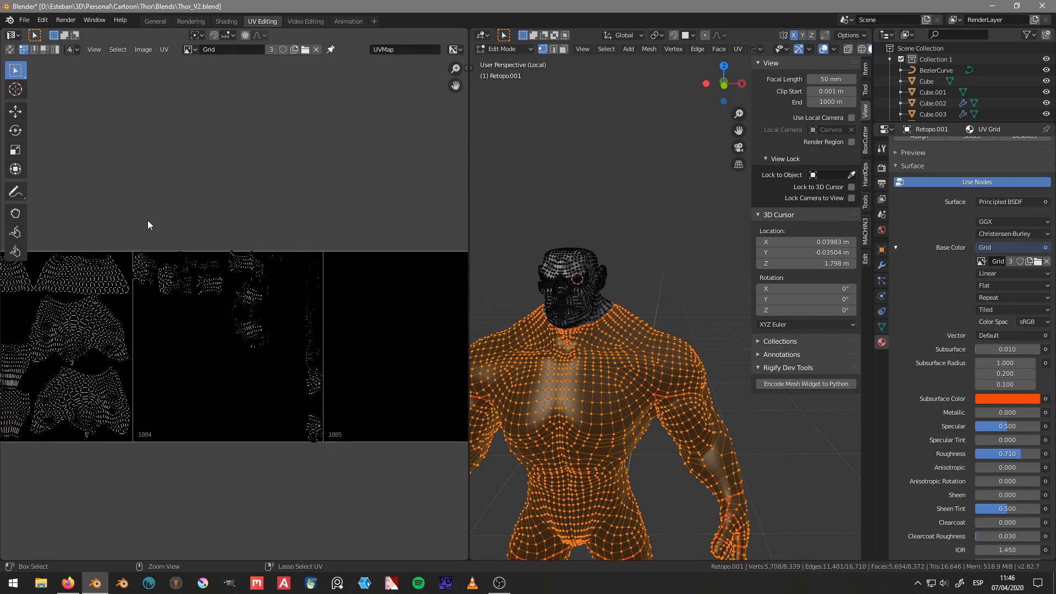
ctrl+right_drag(148, 221, 128, 263)
mouse_move(137, 321)
ctrl+right_down()
mouse_move(438, 343)
mouse_move(227, 138)
ctrl+right_up()
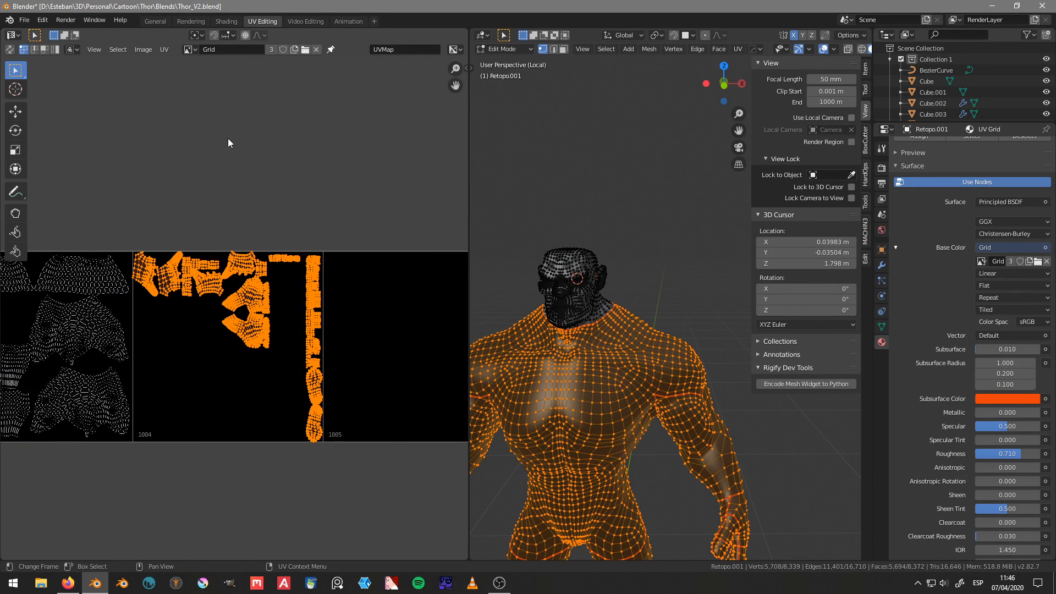
Step: Pack the selected small islands with Pack Islands and move them 3 units along X into tile 1004
key(ctrl+p)
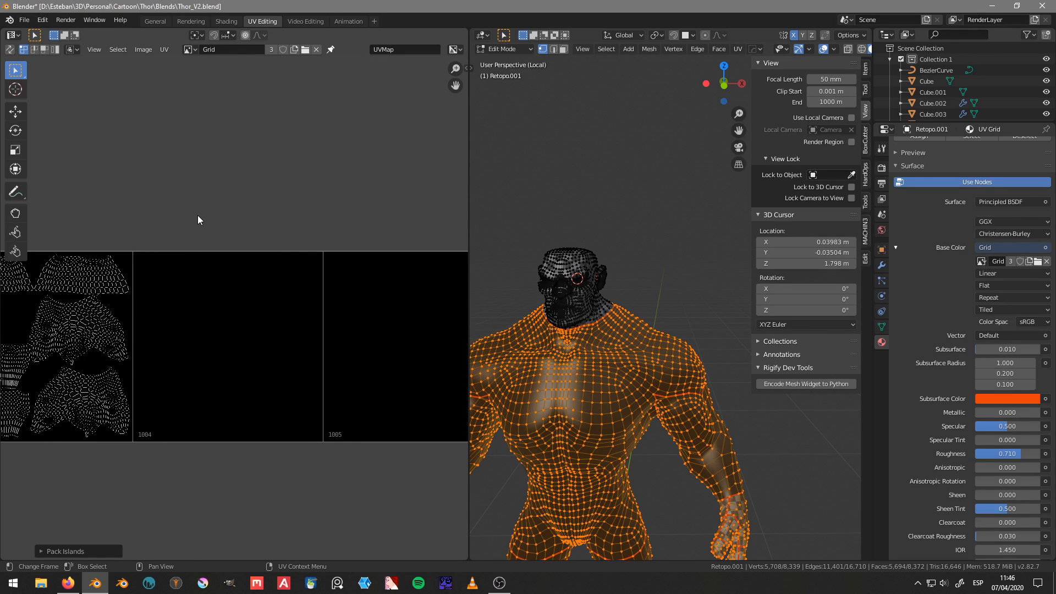
key(g)
key(x)
key(3)
key(Return)
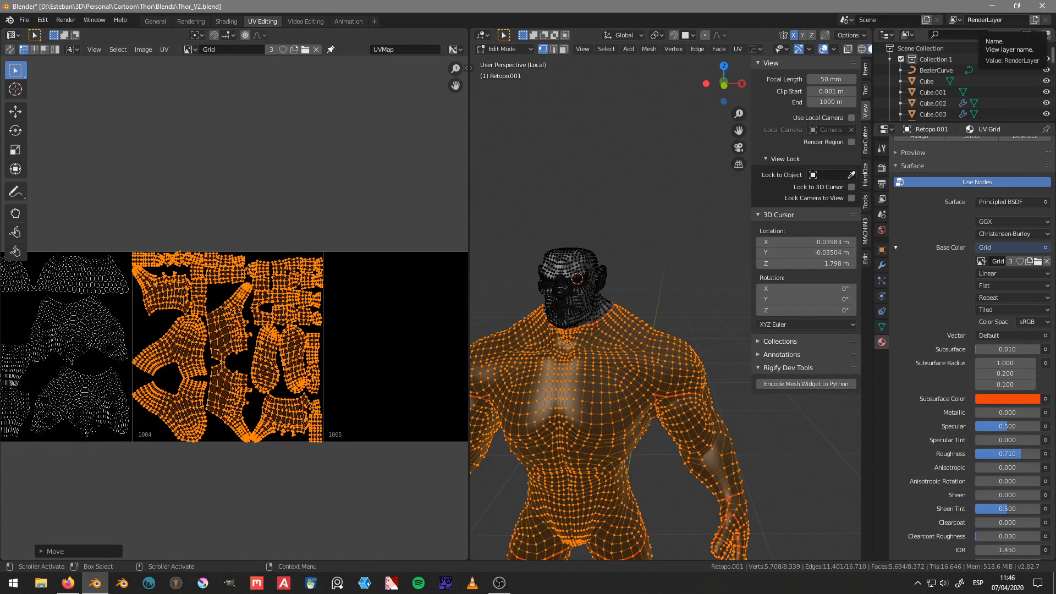
Step: Move the upper tapered limb island in tile 1003 into the empty space near the tile's left edge
middle_drag(91, 350, 271, 363)
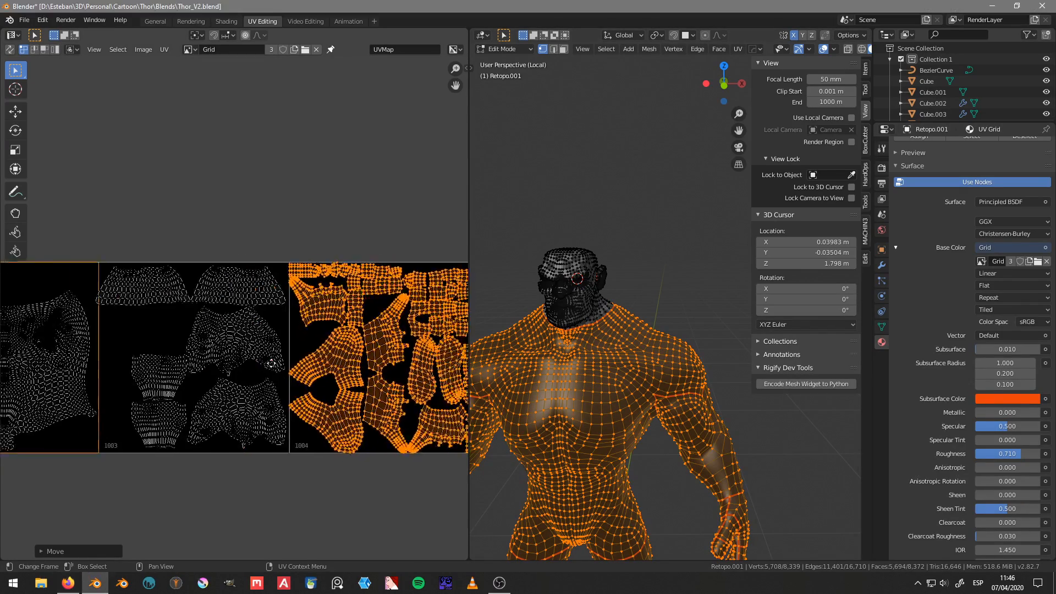
scroll(272, 363, up, 3)
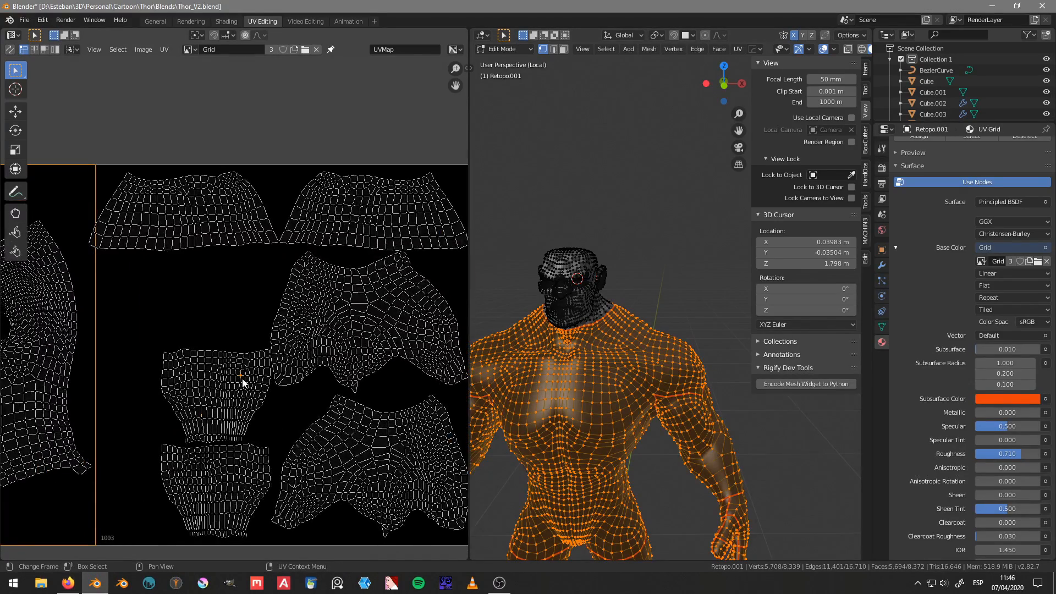
key(l)
key(g)
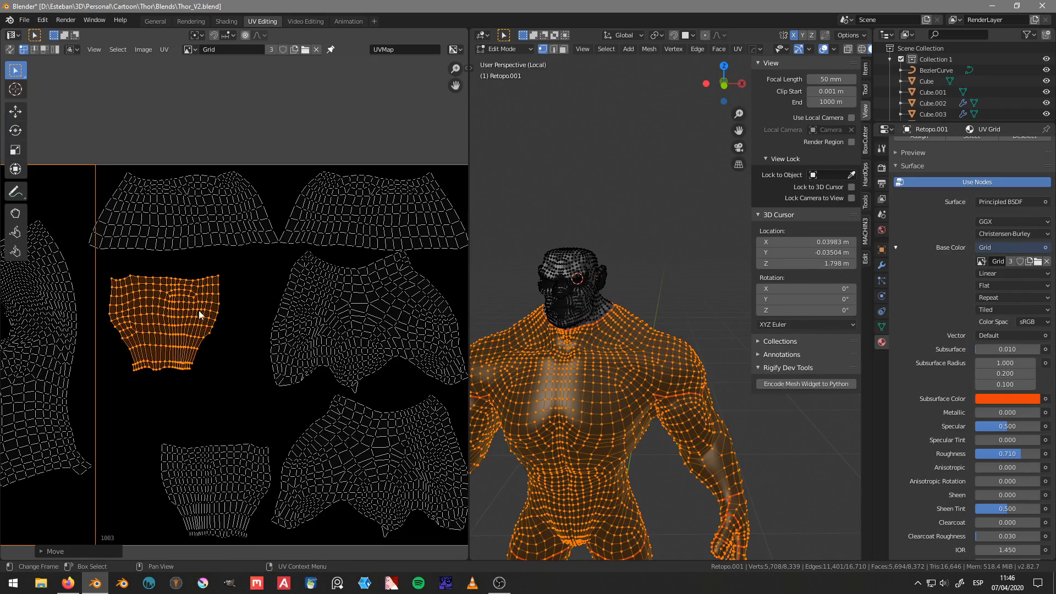
click(199, 310)
scroll(206, 341, down, 5)
scroll(210, 356, up, 5)
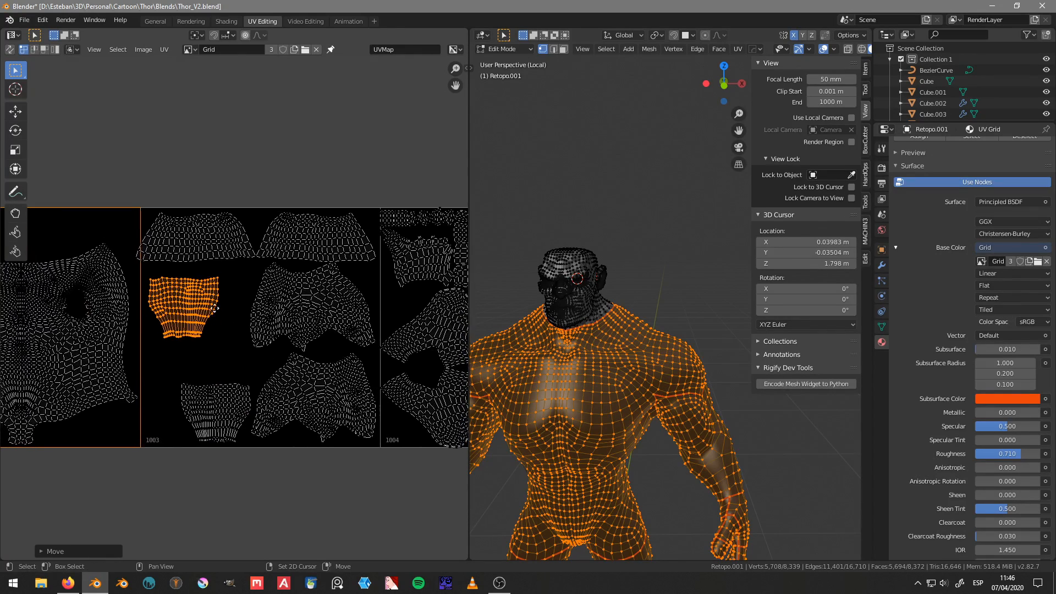
key(g)
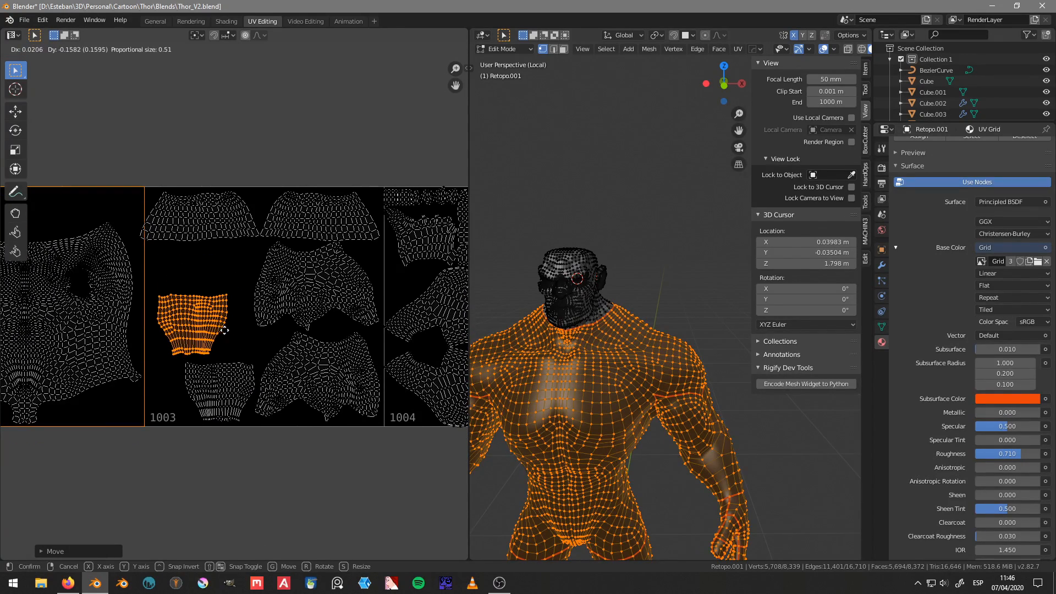
click(219, 342)
middle_drag(218, 351, 208, 372)
scroll(217, 281, up, 1)
Step: Rotate the upper-left limb island in tile 1003 diagonally and move it inside the tile's corner
key(a)
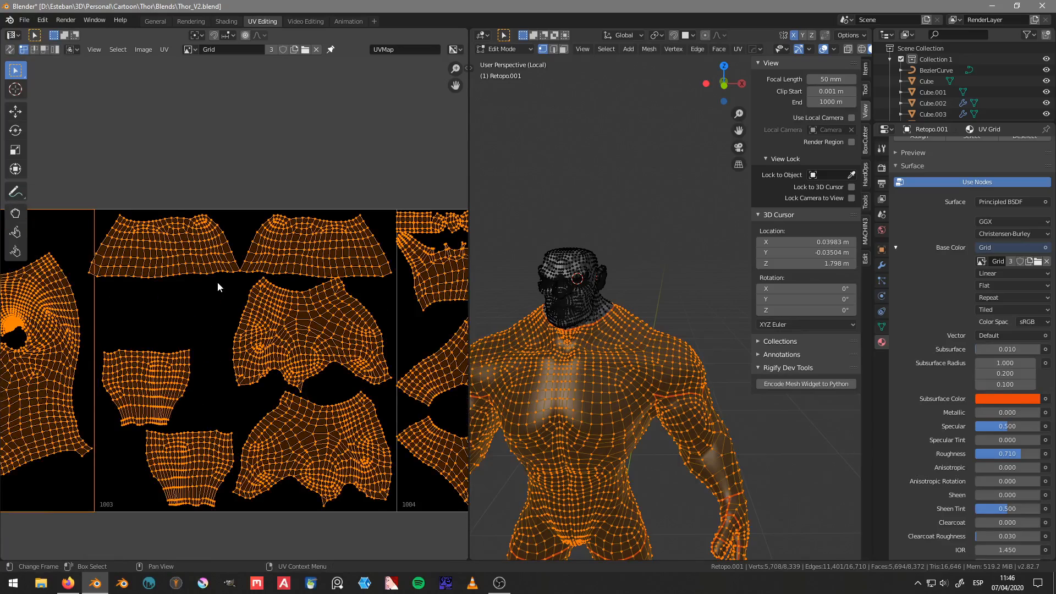
key(alt+a)
key(l)
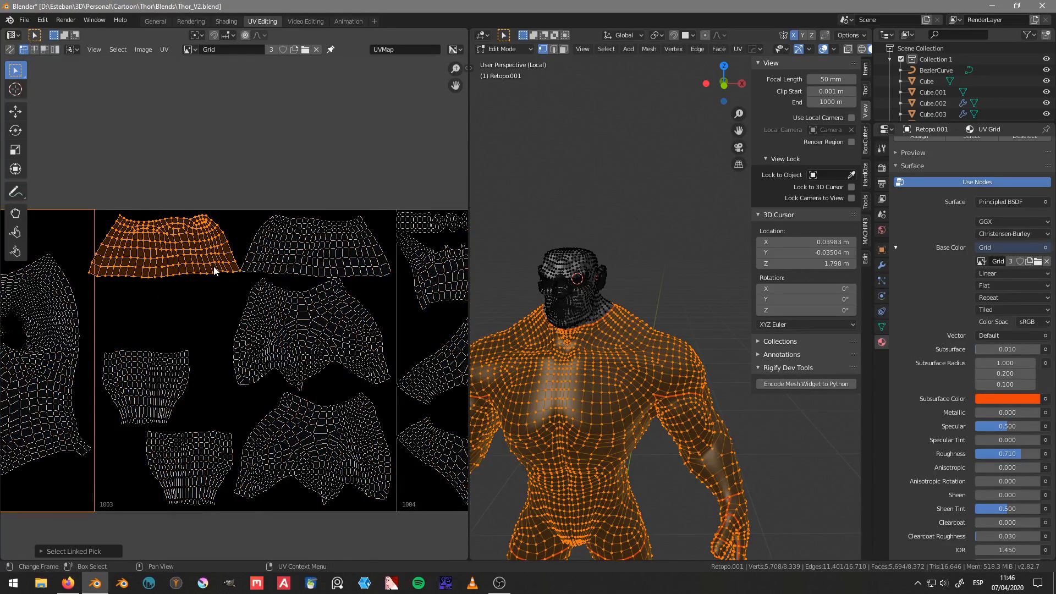
key(r)
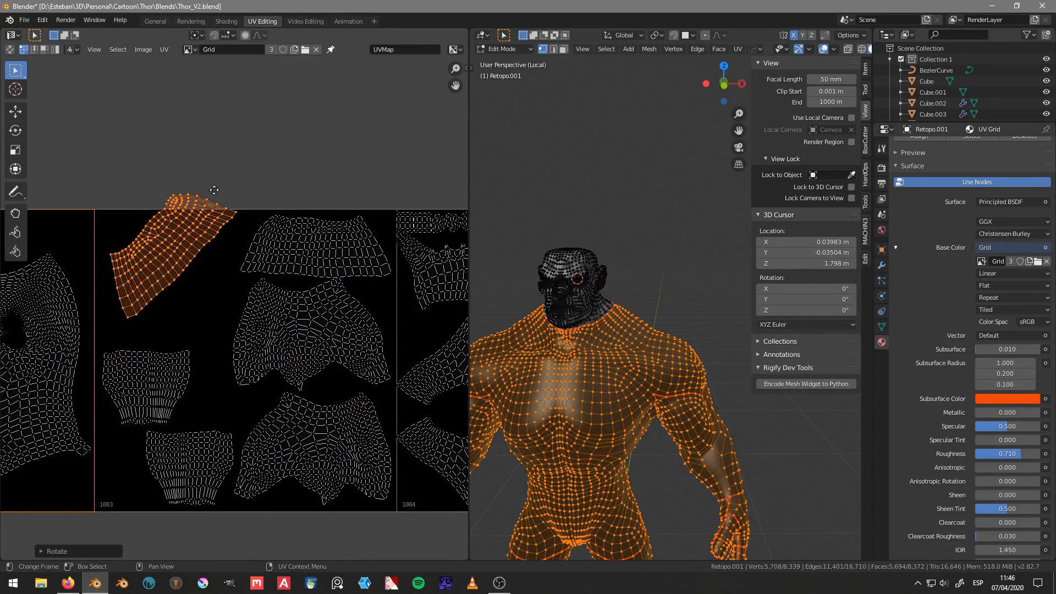
click(218, 205)
key(g)
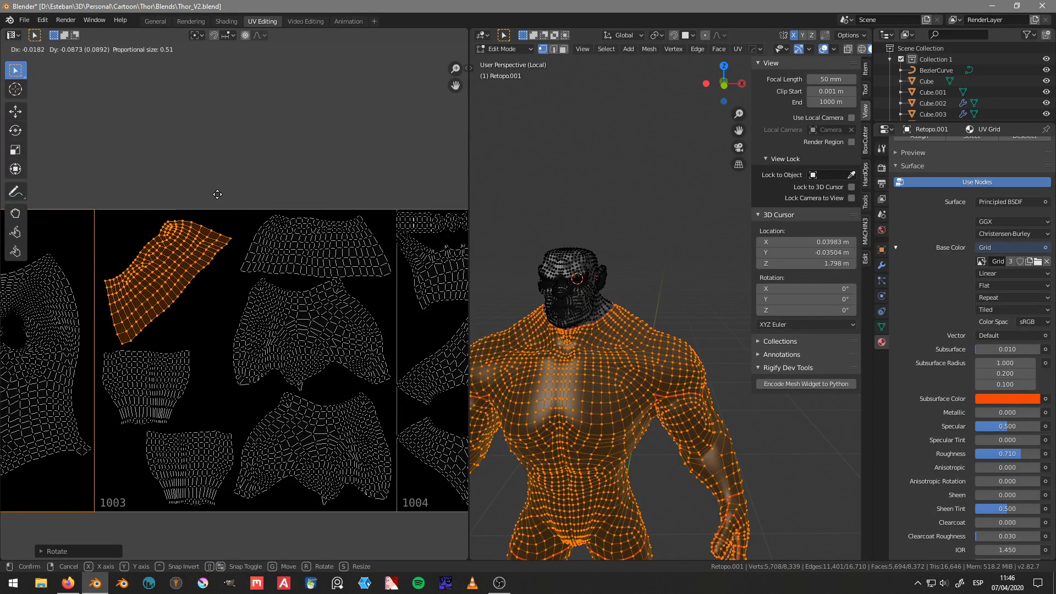
click(217, 194)
Step: Examine how the small hand and foot islands are split up and packed in tile 1004
scroll(266, 246, down, 3)
scroll(247, 349, up, 4)
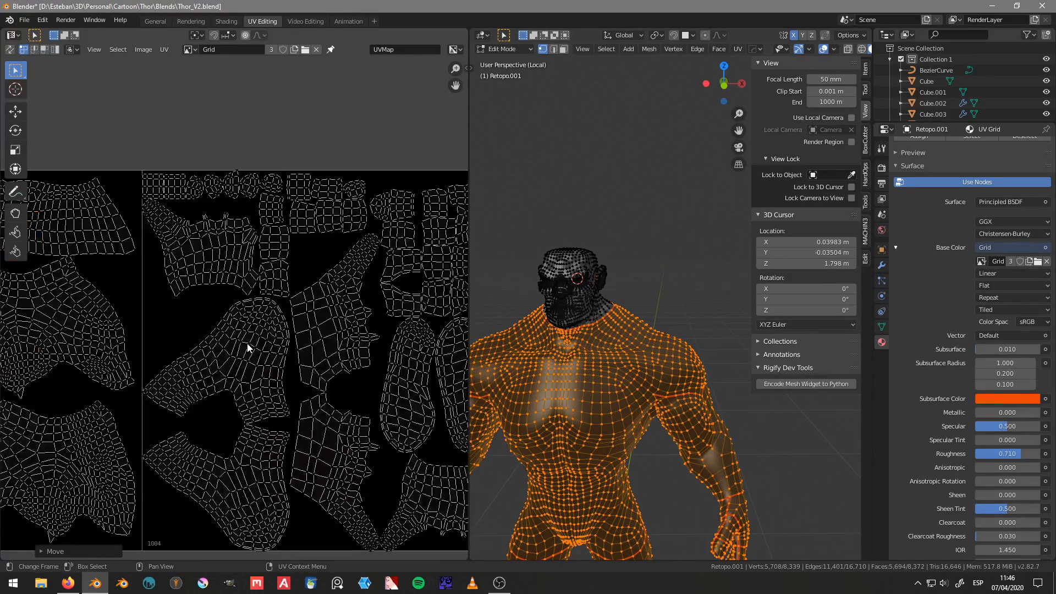
scroll(252, 349, down, 6)
mouse_move(211, 345)
middle_down()
mouse_move(312, 344)
mouse_move(201, 337)
middle_up()
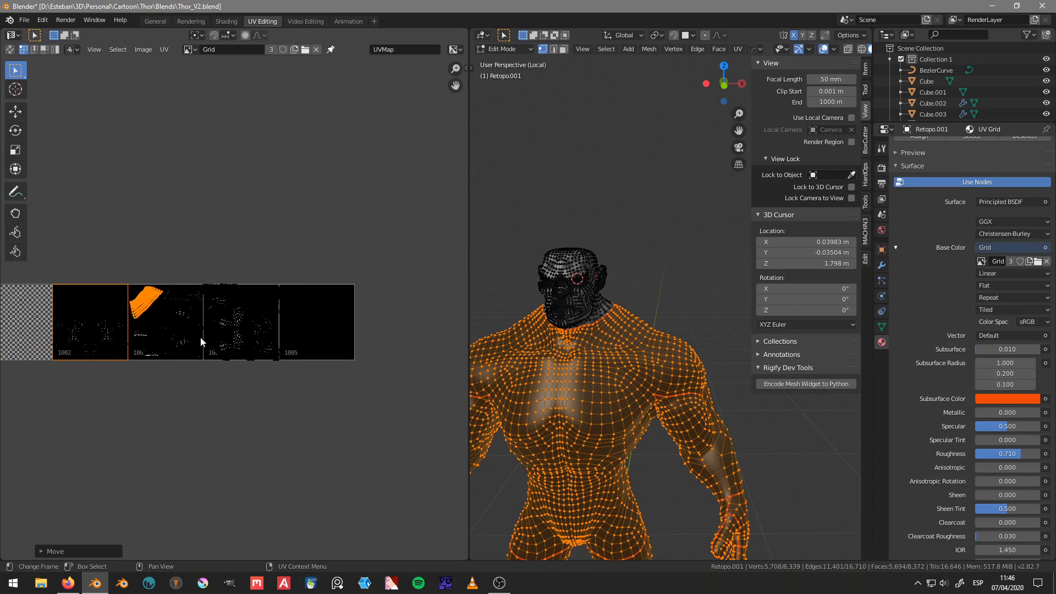
scroll(201, 337, up, 4)
middle_drag(263, 327, 208, 280)
scroll(208, 280, up, 3)
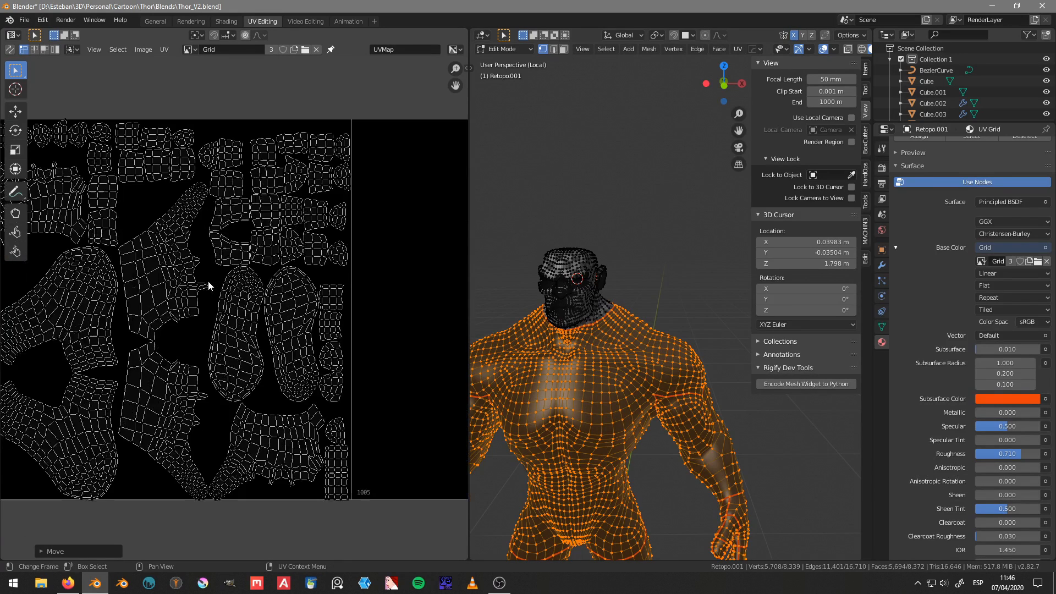
shift+middle_drag(158, 308, 209, 303)
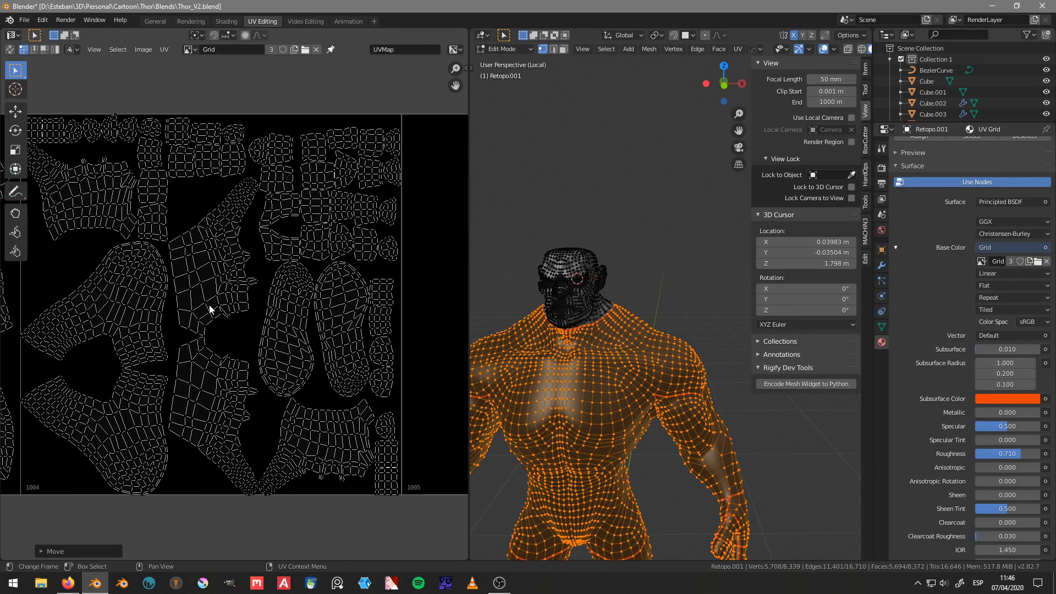
Step: Select the seam loops running across the thumb and fingers of the character's left hand
scroll(564, 444, up, 8)
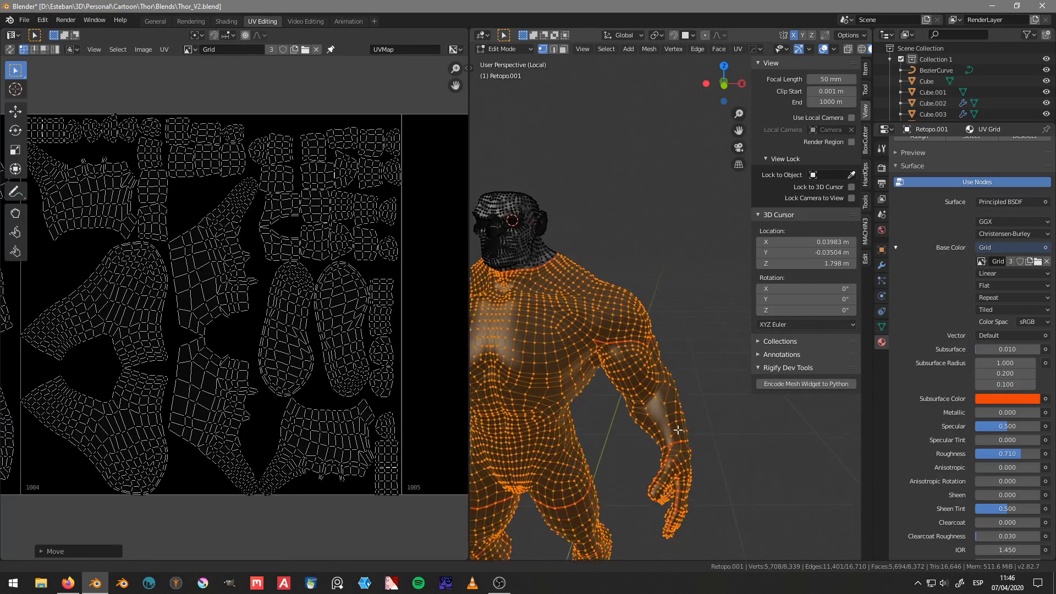
scroll(564, 445, down, 4)
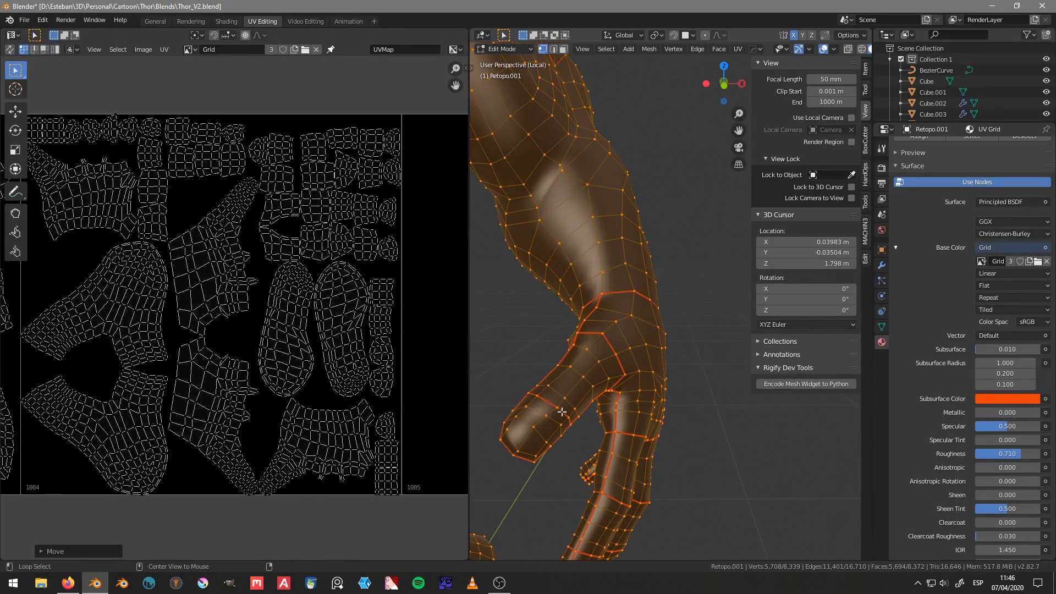
alt+click(560, 411)
middle_drag(560, 411, 585, 461)
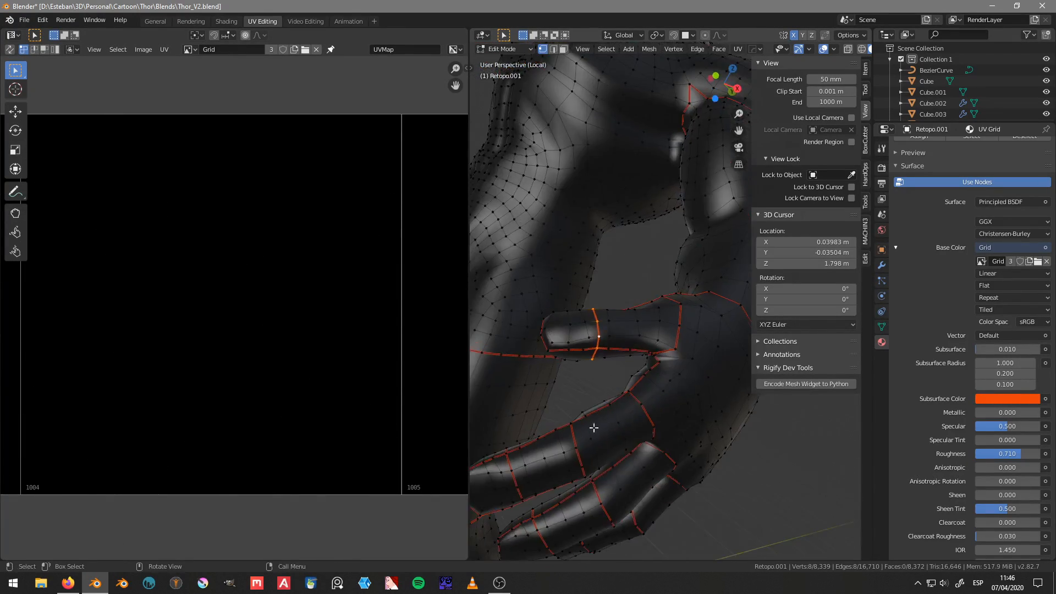
alt+shift+click(632, 398)
middle_drag(631, 398, 600, 279)
alt+shift+click(575, 413)
alt+shift+click(599, 361)
middle_drag(599, 361, 654, 386)
alt+shift+click(607, 333)
alt+shift+click(636, 401)
alt+shift+click(557, 418)
scroll(557, 415, down, 5)
middle_drag(655, 387, 624, 378)
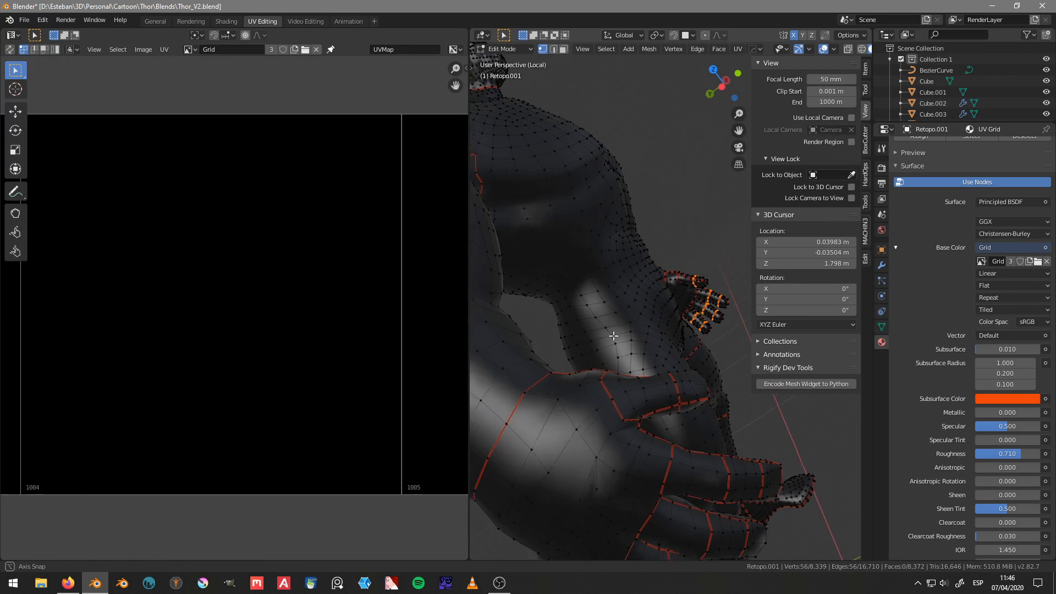
Step: Add the thumb and finger seam loops of the right hand to the selection and clear all selected seams
alt+shift+click(682, 391)
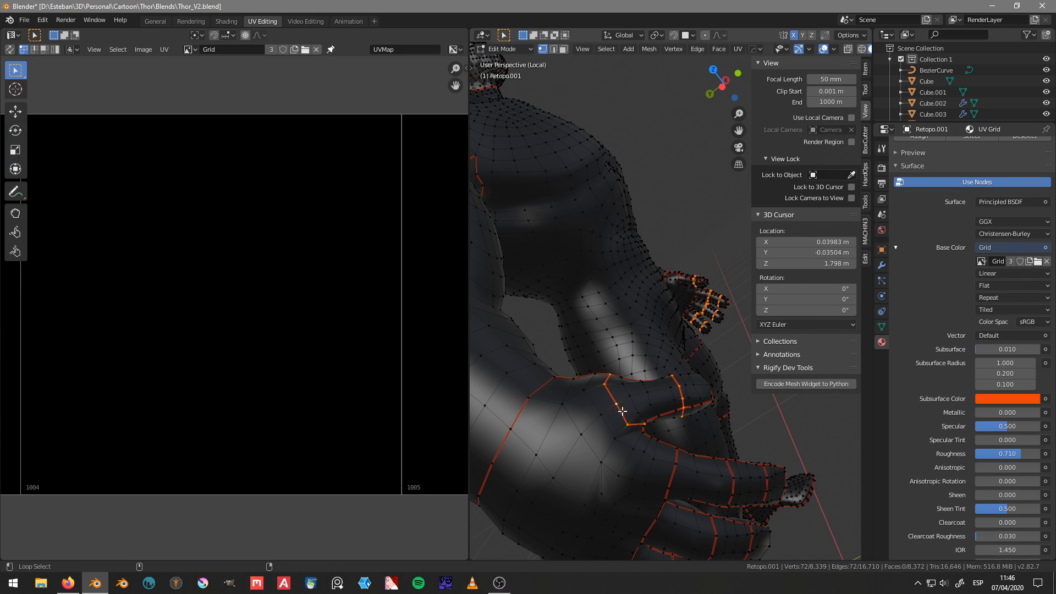
middle_drag(621, 409, 741, 448)
scroll(741, 448, up, 3)
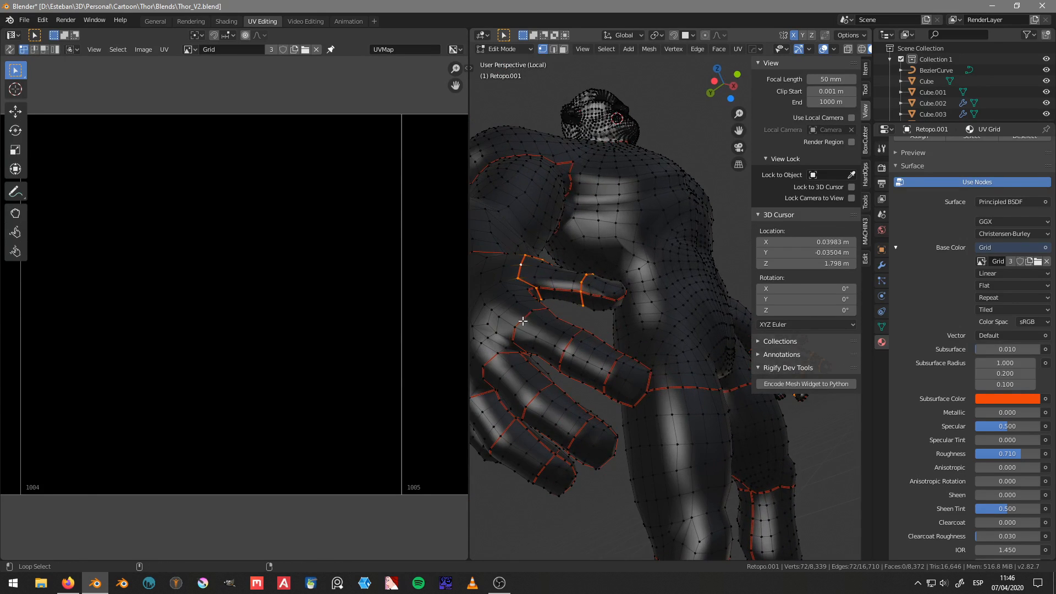
alt+shift+click(525, 319)
alt+shift+click(571, 344)
alt+shift+click(612, 370)
alt+shift+click(582, 427)
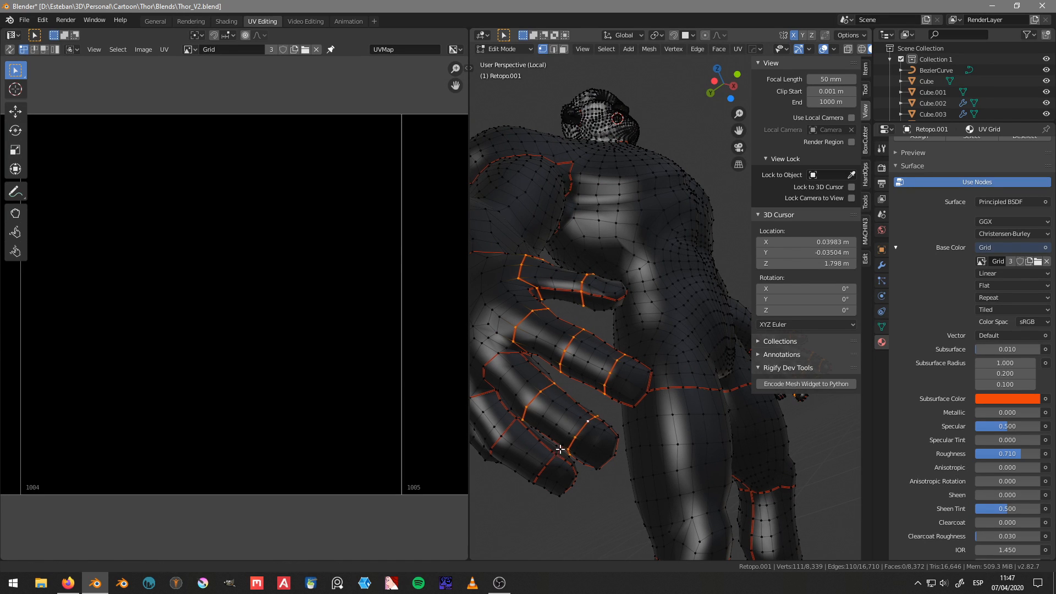
middle_drag(583, 427, 592, 402)
alt+shift+click(591, 402)
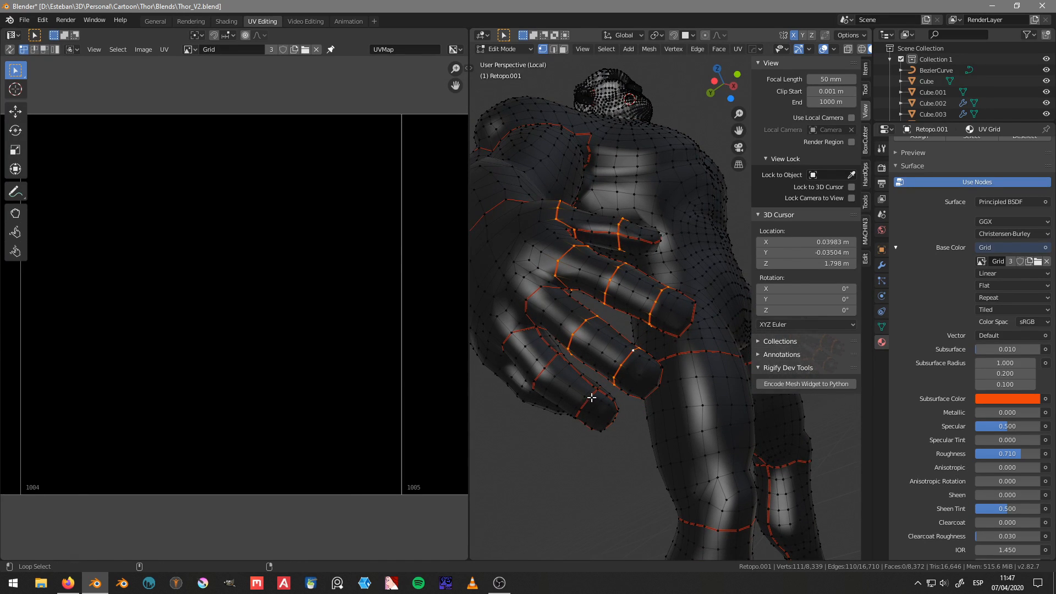
alt+shift+click(552, 361)
key(ctrl+e)
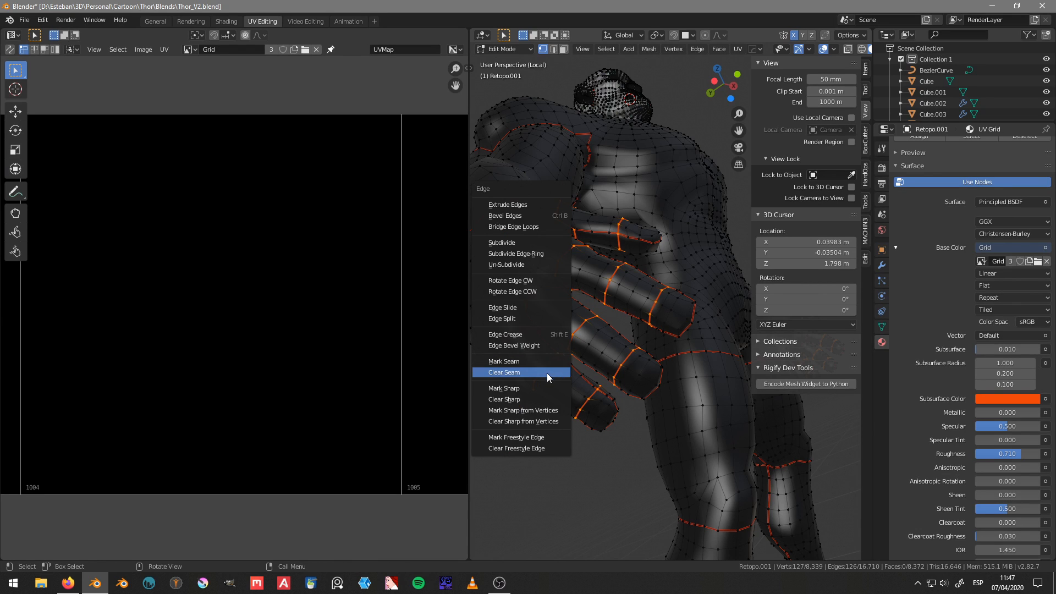
click(547, 373)
Step: Select the leftover seam edges around the middle finger bases on the right hand and clear them
middle_drag(583, 370, 602, 284)
alt+click(543, 336)
alt+shift+click(548, 340)
middle_drag(555, 298, 587, 276)
ctrl+click(566, 325)
shift+middle_drag(572, 332, 683, 330)
alt+shift+click(620, 325)
key(ctrl+z)
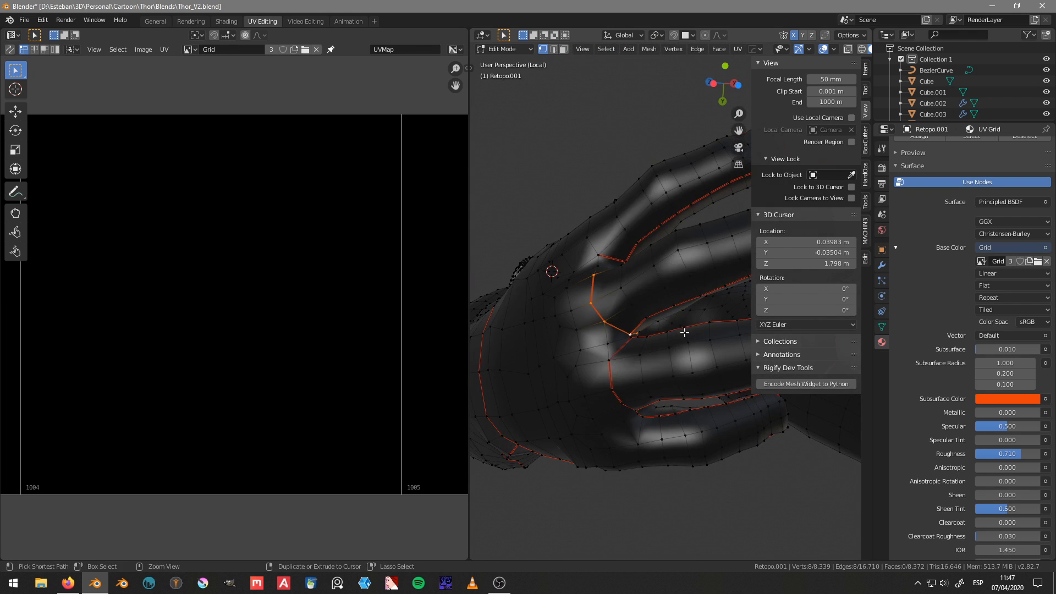
key(ctrl+e)
click(684, 332)
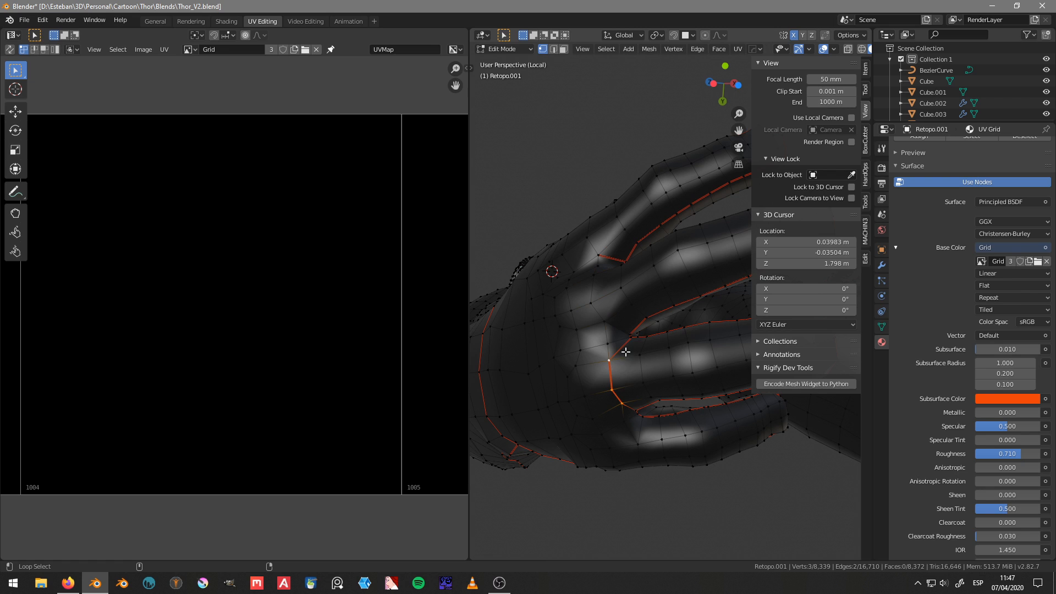
Step: Clear the last seam edges at the right hand's finger bases and check the hand from both sides
middle_drag(626, 348, 504, 380)
right_click(678, 405)
click(674, 406)
right_click(616, 403)
click(614, 405)
scroll(614, 419, down, 3)
middle_drag(614, 419, 618, 356)
scroll(617, 407, down, 3)
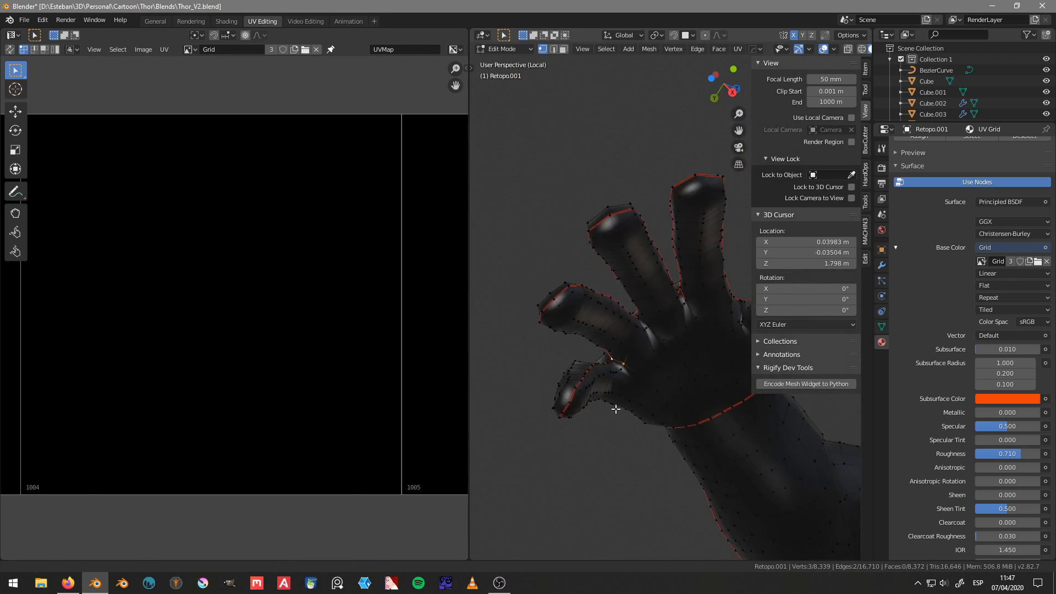
scroll(686, 331, up, 3)
middle_drag(617, 407, 633, 354)
scroll(682, 403, down, 4)
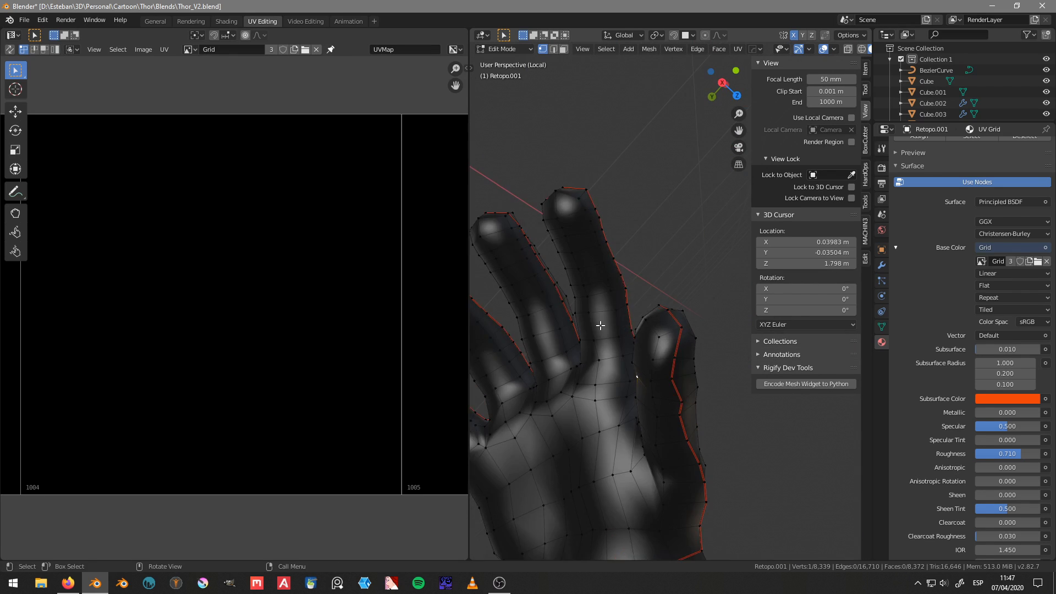
Step: Select the leftover seam edges around the left hand's finger and thumb bases and clear them
middle_drag(683, 403, 633, 315)
key(n)
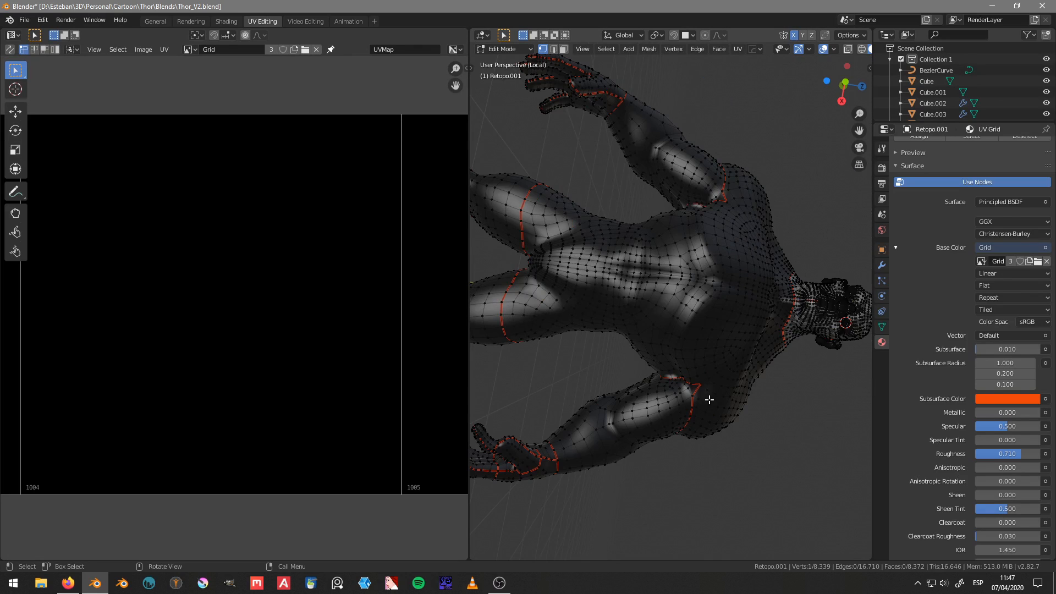
middle_drag(708, 401, 674, 297)
scroll(771, 420, up, 4)
alt+shift+click(646, 348)
alt+shift+click(641, 372)
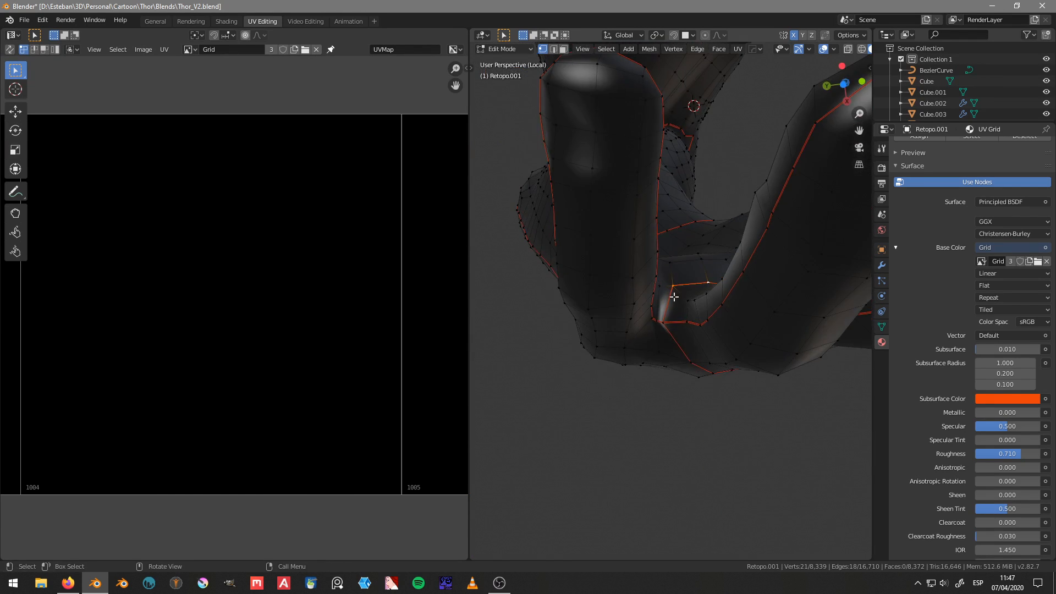
alt+shift+click(677, 340)
middle_drag(677, 340, 670, 310)
alt+shift+click(695, 304)
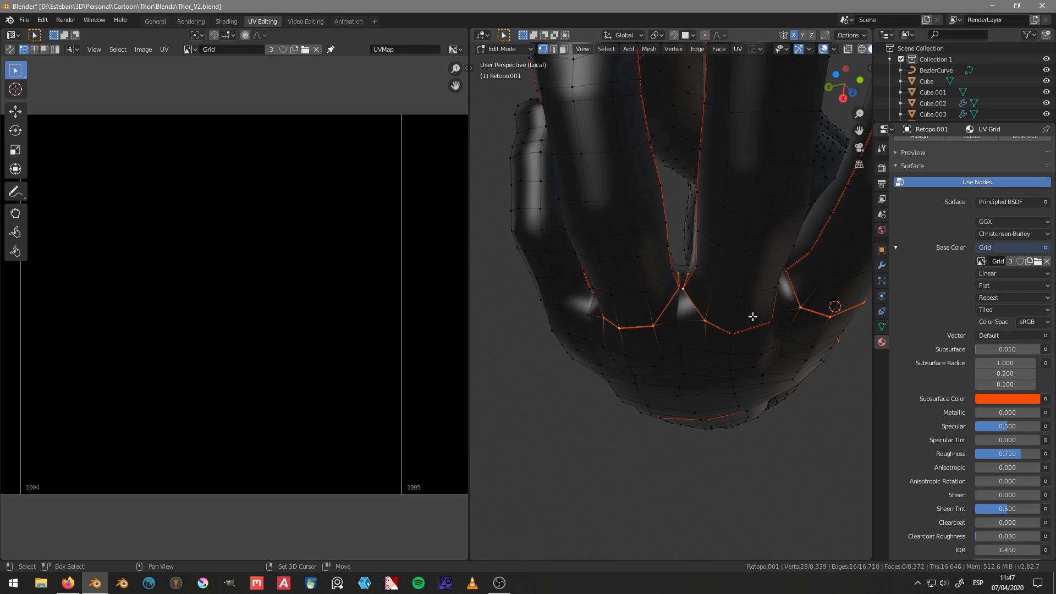
middle_drag(753, 317, 703, 372)
alt+shift+click(694, 328)
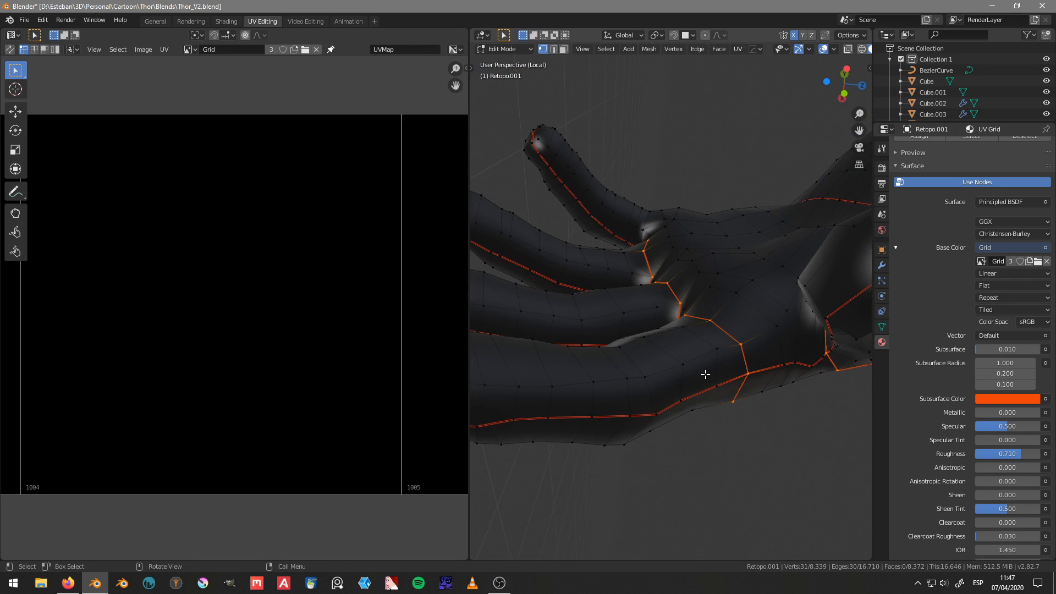
key(ctrl+e)
click(705, 374)
scroll(705, 373, down, 9)
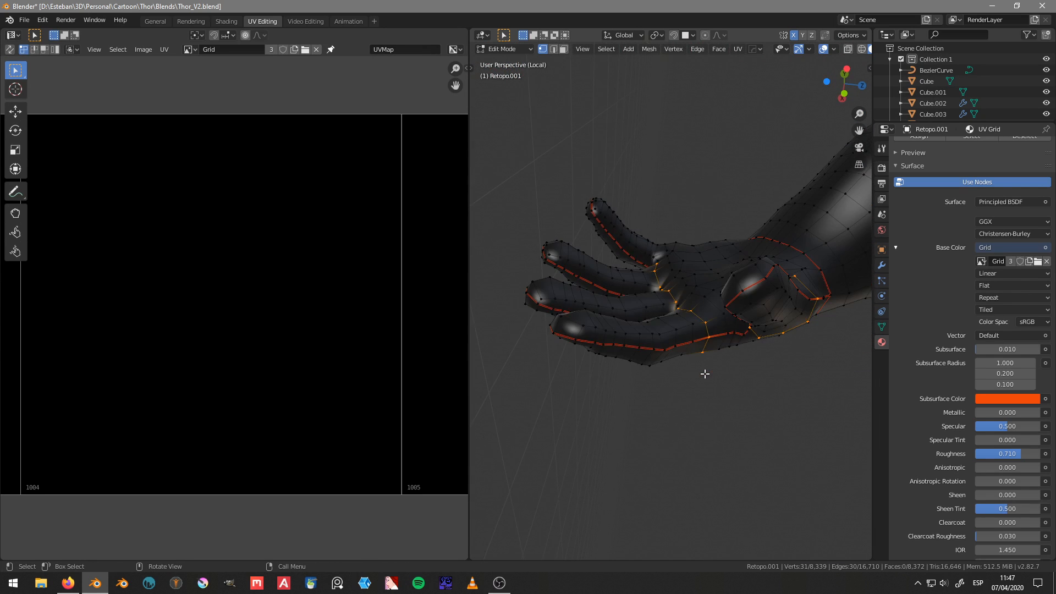
Step: Show the whole mesh's UVs, enable UV Sync Selection, and box-select the small islands in tile 1004
key(a)
key(a)
click(709, 224)
scroll(386, 307, down, 5)
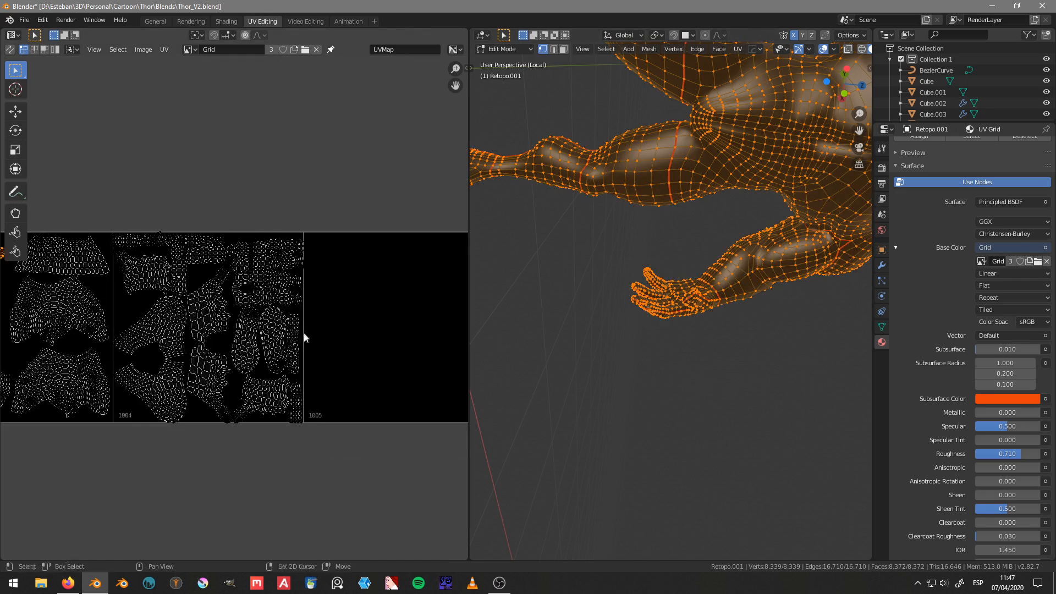
scroll(319, 351, up, 3)
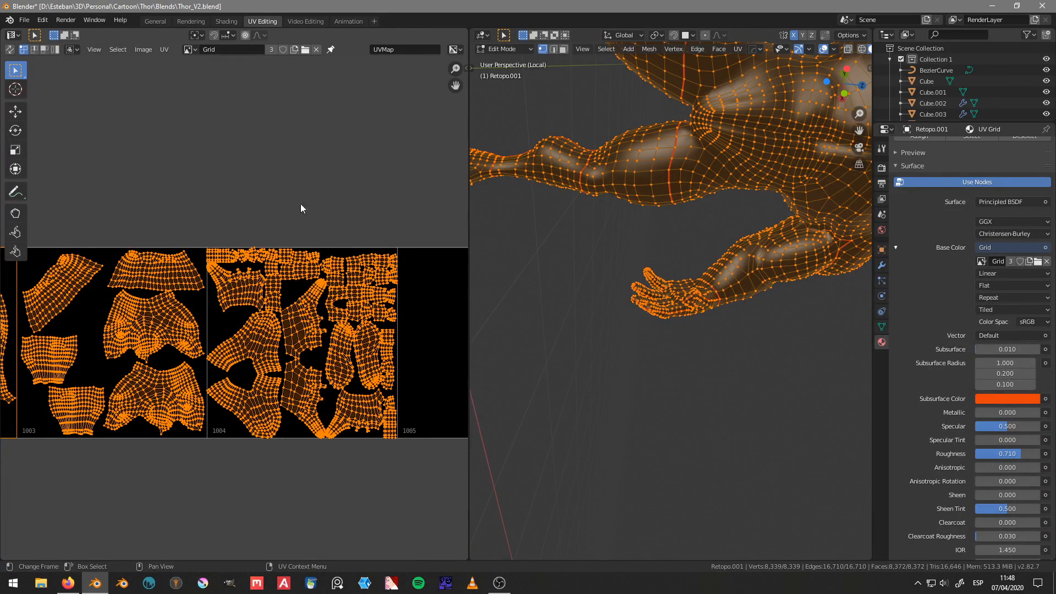
middle_drag(337, 255, 328, 266)
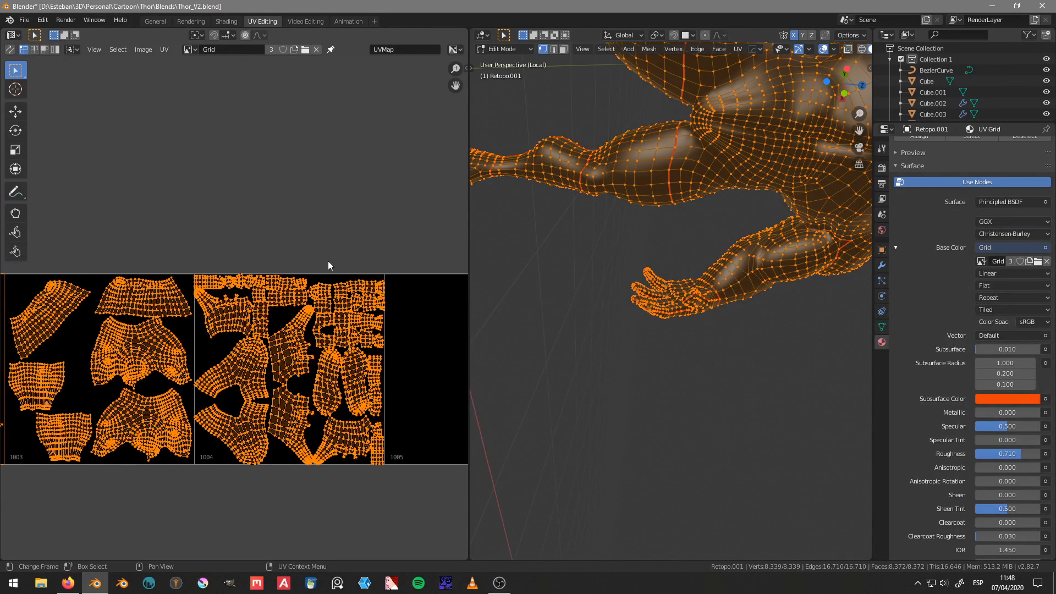
click(13, 50)
key(alt+a)
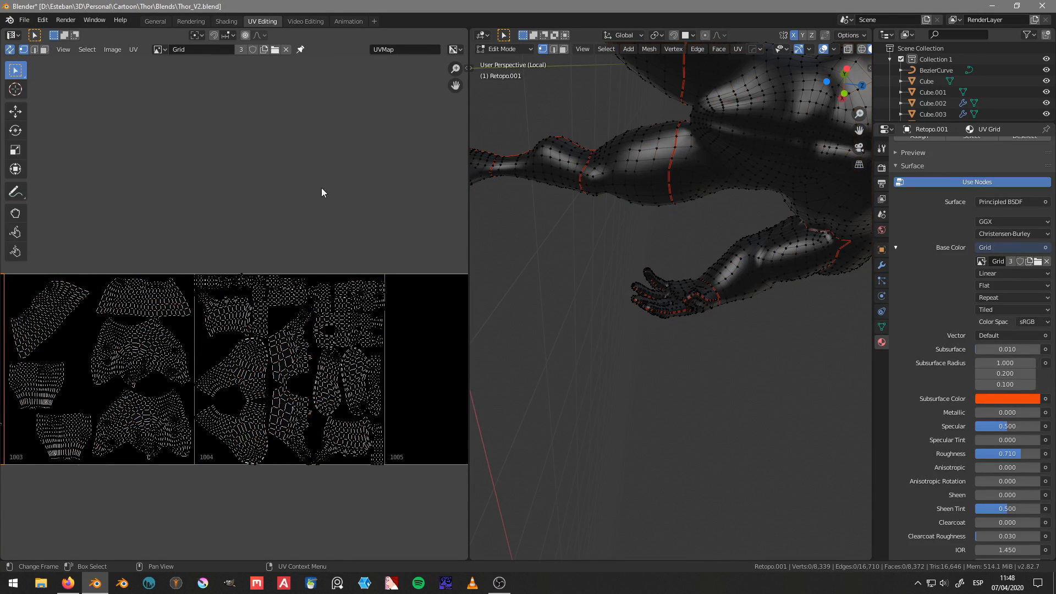
key(b)
drag(421, 486, 194, 166)
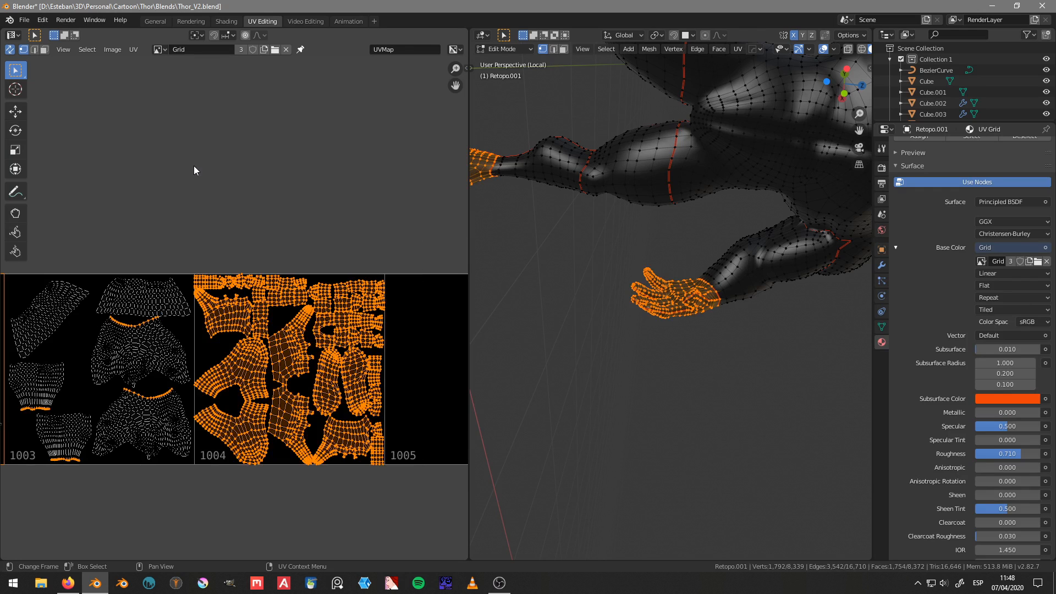
Step: Unwrap the selected hand and foot faces along their cleaned-up seams
middle_drag(214, 328, 250, 284)
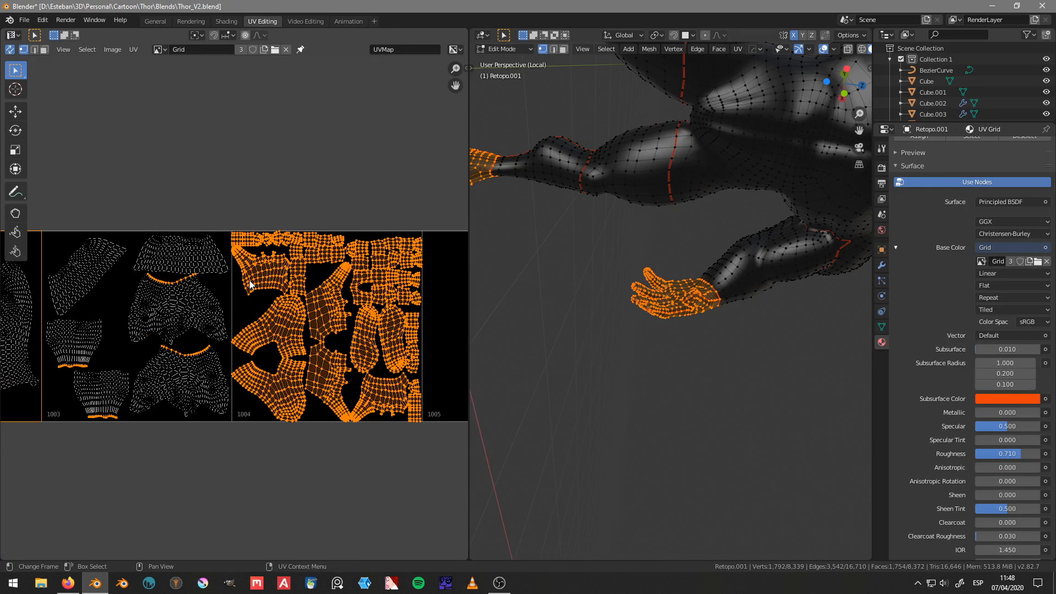
key(u)
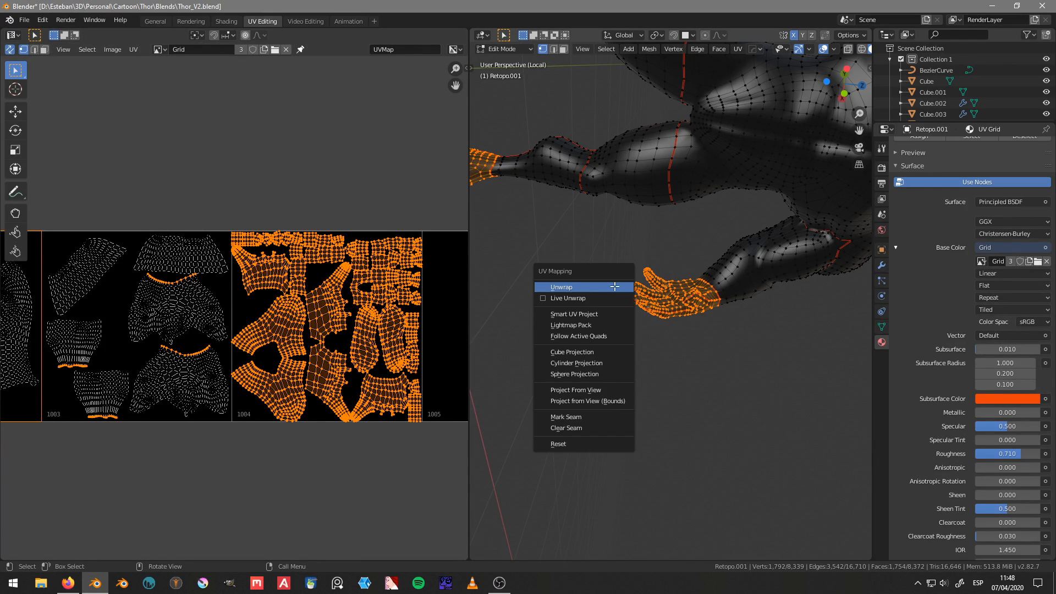
click(616, 286)
scroll(275, 306, down, 4)
middle_drag(274, 323, 361, 326)
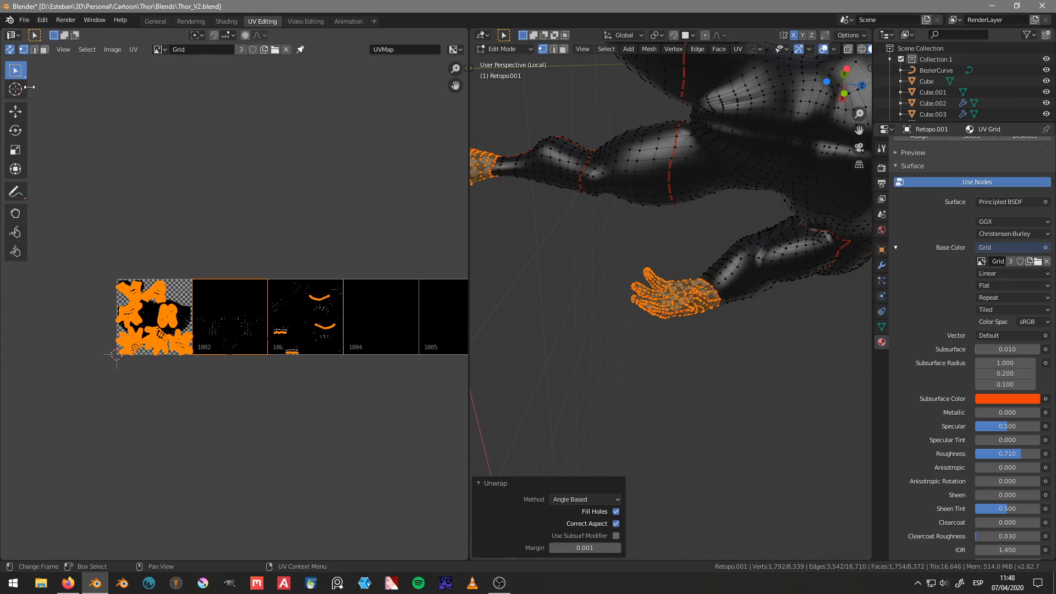
Step: Turn off UV Sync Selection and move the newly unwrapped islands 3 units along X into tile 1004
click(10, 51)
middle_drag(258, 297, 182, 303)
key(g)
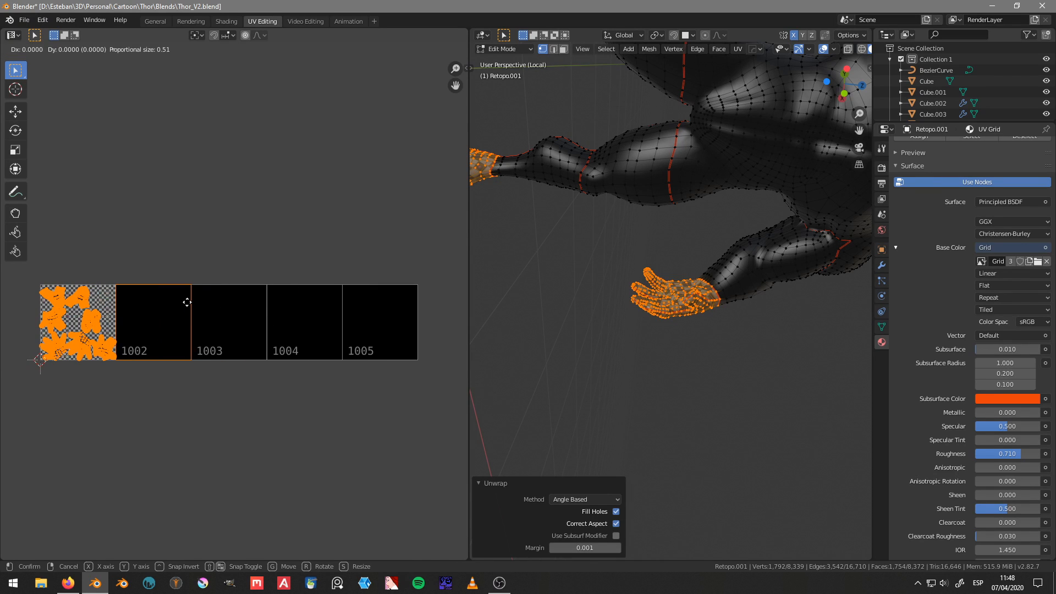
key(3)
key(Return)
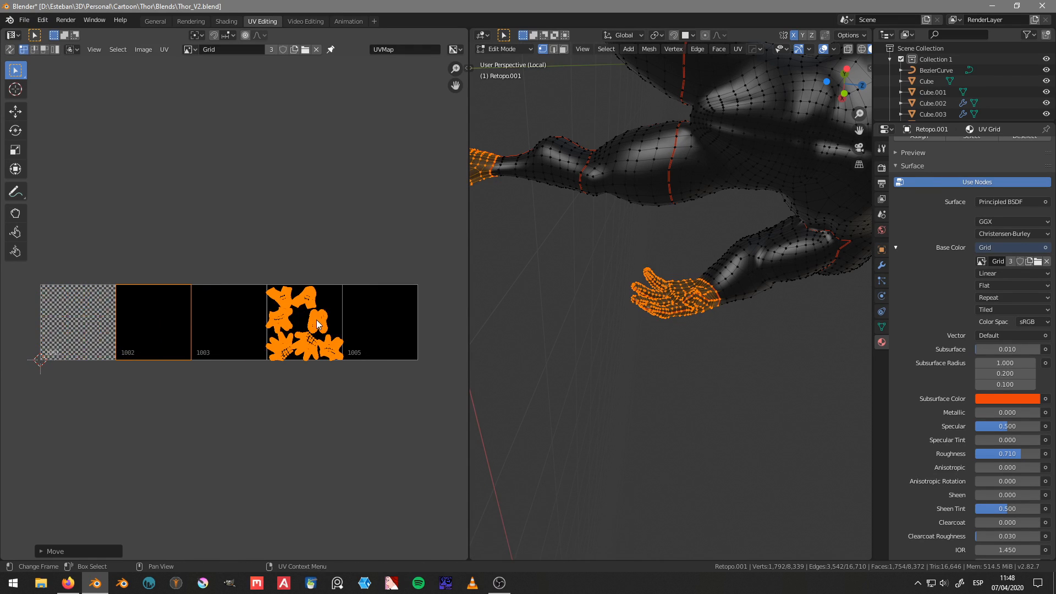
Step: Select the entire mesh so that every UV island is displayed across the UDIM tiles
scroll(316, 320, up, 3)
key(Tab)
key(a)
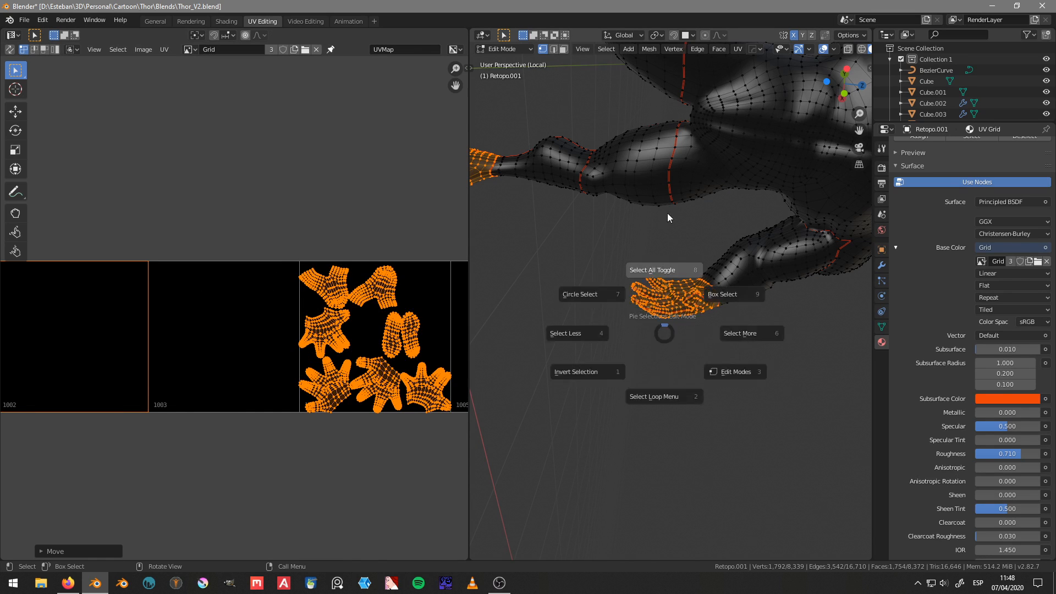
click(669, 217)
middle_drag(364, 317, 297, 323)
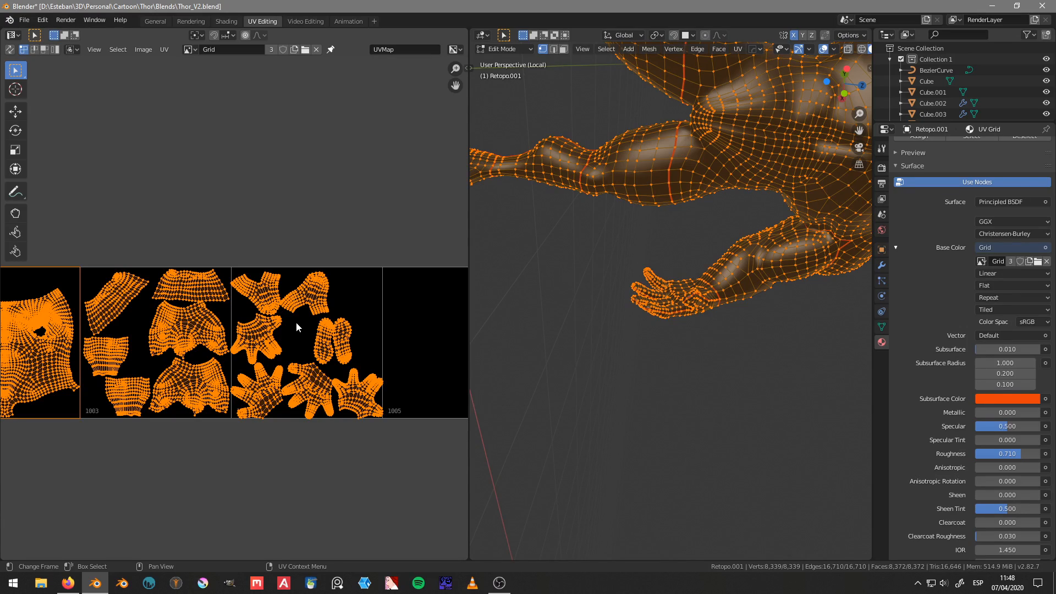
scroll(296, 327, up, 3)
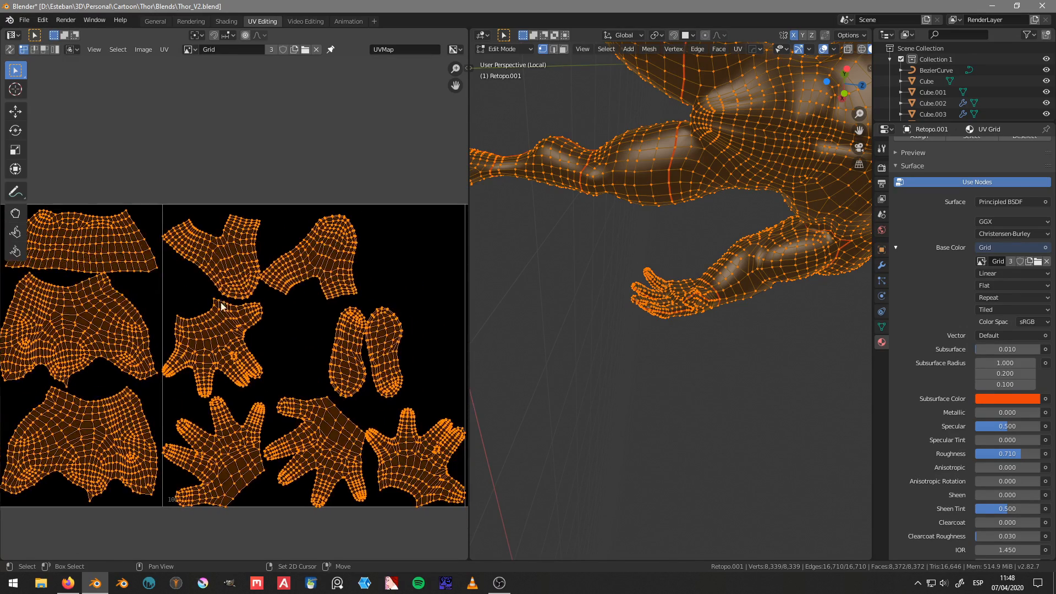
Step: Select only the two foot sole islands in tile 1004 and move them about 0.19 closer to the neighbouring hand island
key(alt+a)
scroll(346, 329, down, 2)
scroll(342, 307, up, 4)
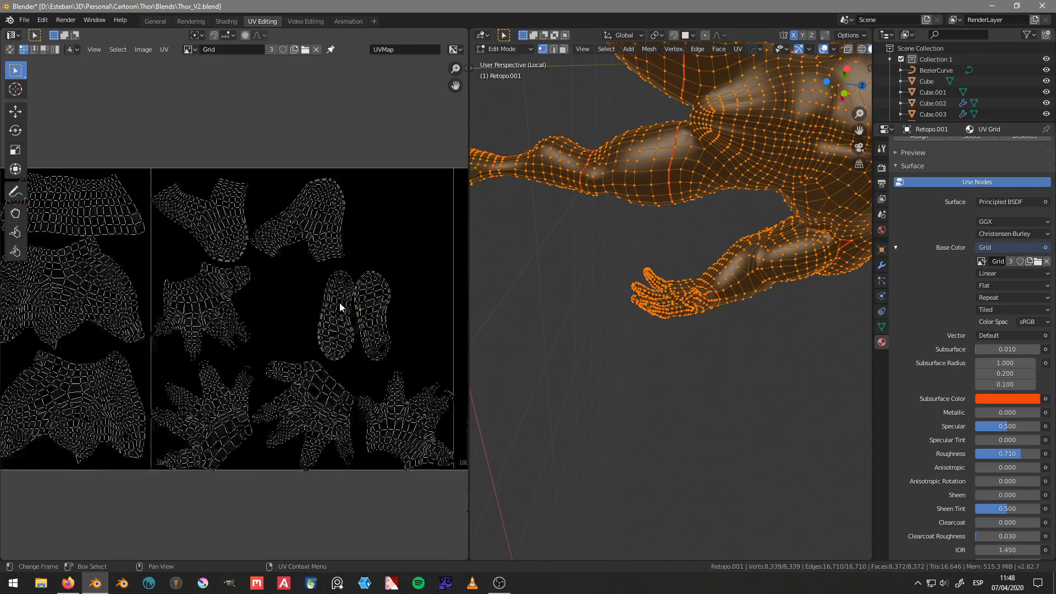
mouse_move(372, 268)
ctrl+right_down()
mouse_move(319, 302)
mouse_move(358, 377)
mouse_move(418, 236)
ctrl+right_up()
scroll(413, 247, down, 3)
scroll(408, 262, up, 2)
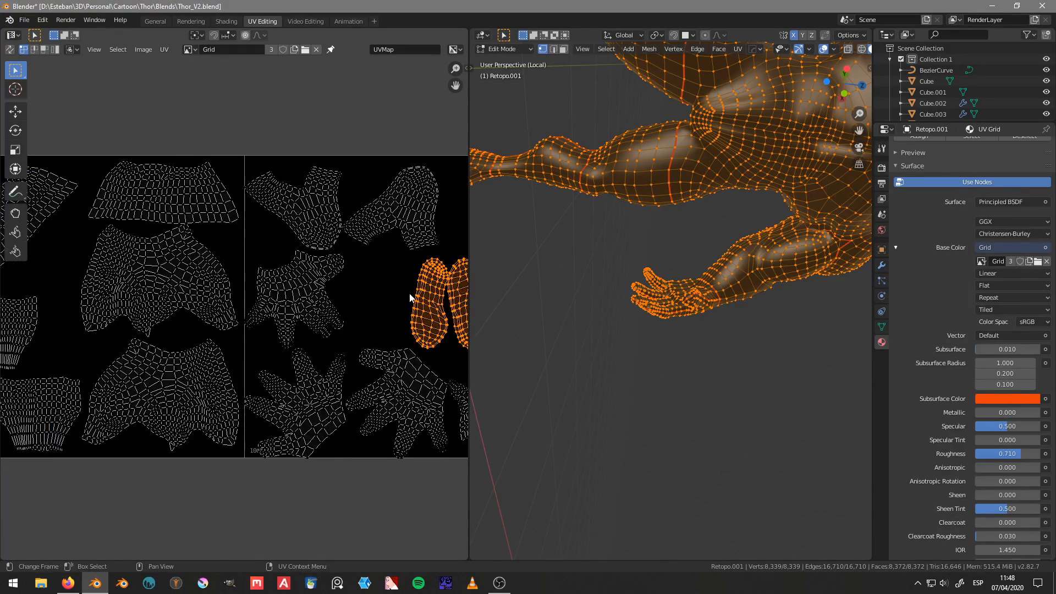
key(g)
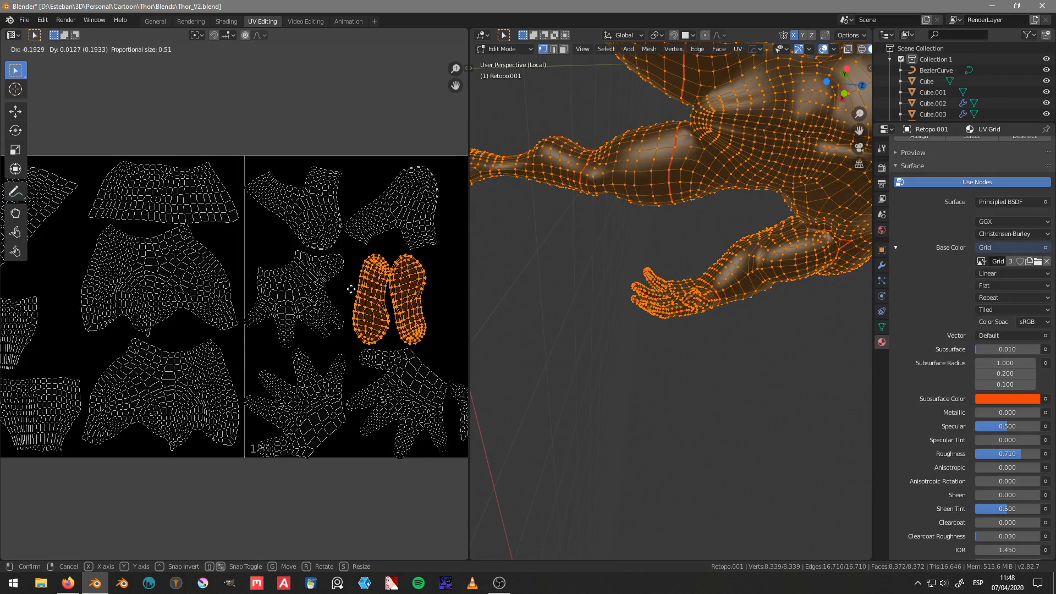
click(351, 289)
Step: Review the island layout across the tiles, and switch the retopology mesh to Object Mode
middle_drag(375, 296, 364, 357)
scroll(190, 362, down, 3)
middle_drag(190, 362, 357, 314)
middle_drag(220, 321, 347, 335)
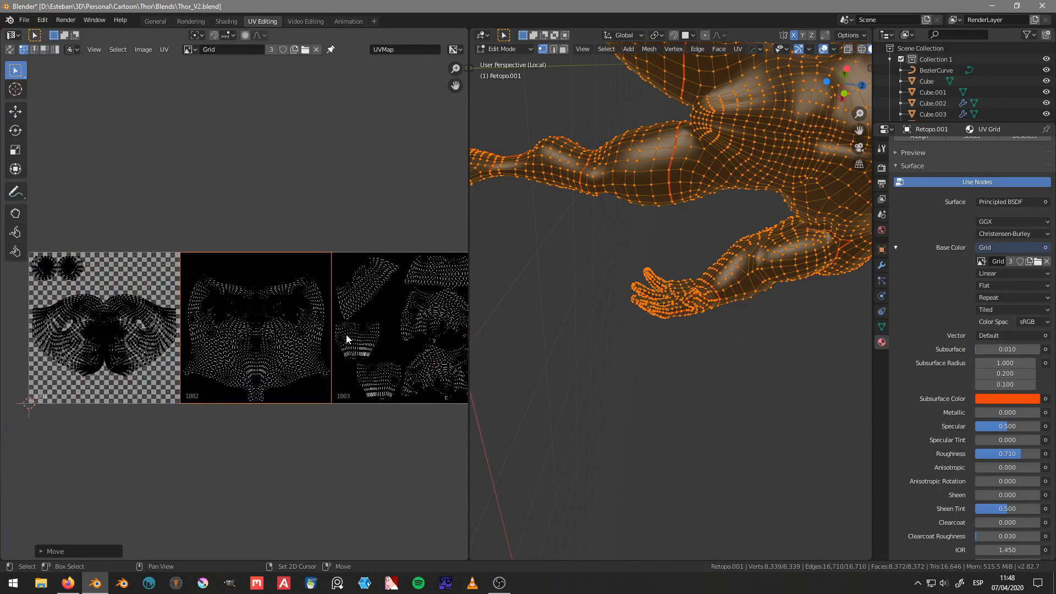
scroll(602, 302, down, 4)
middle_drag(765, 305, 730, 241)
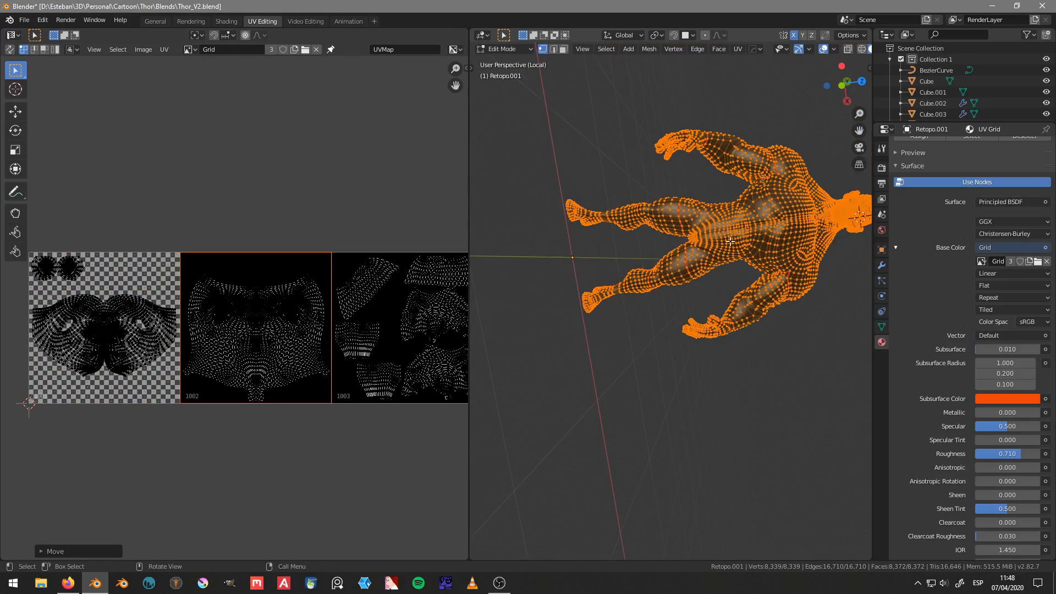
key(ctrl+Tab)
click(722, 197)
mouse_move(791, 210)
middle_down()
mouse_move(809, 309)
mouse_move(681, 229)
mouse_move(652, 281)
middle_up()
middle_drag(361, 277, 231, 280)
Step: Show the image's UDIM tile settings and fill tile 1002 with a UV Grid at 1024 x 1024 px
key(n)
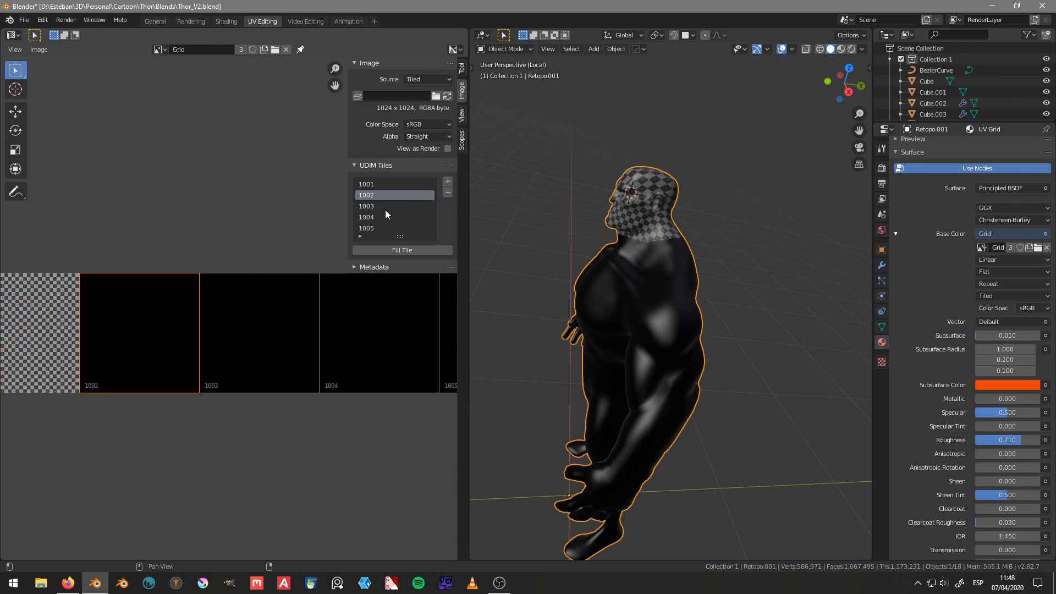
click(401, 250)
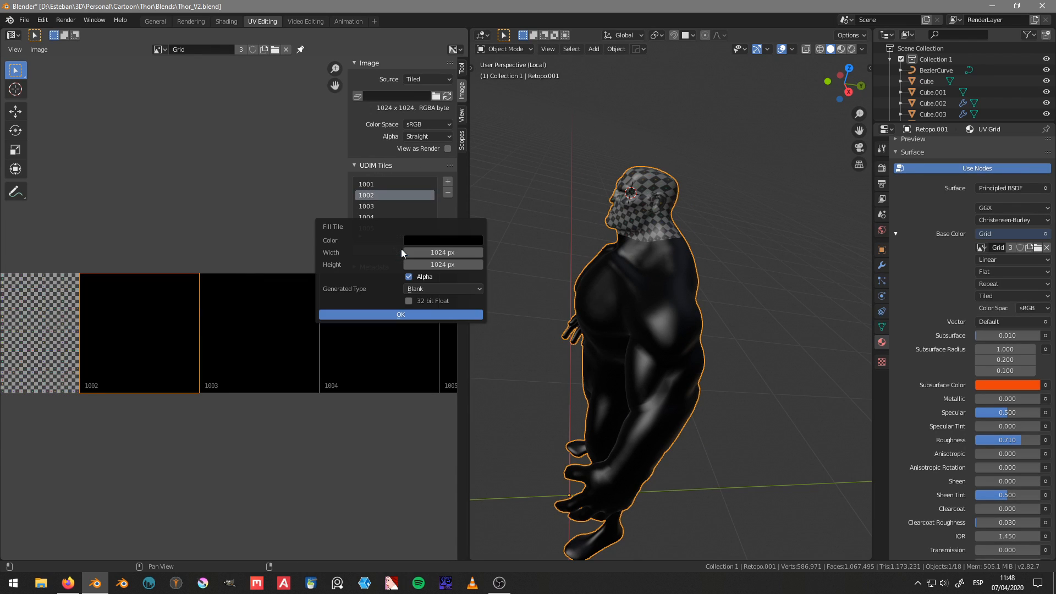
click(444, 292)
click(434, 312)
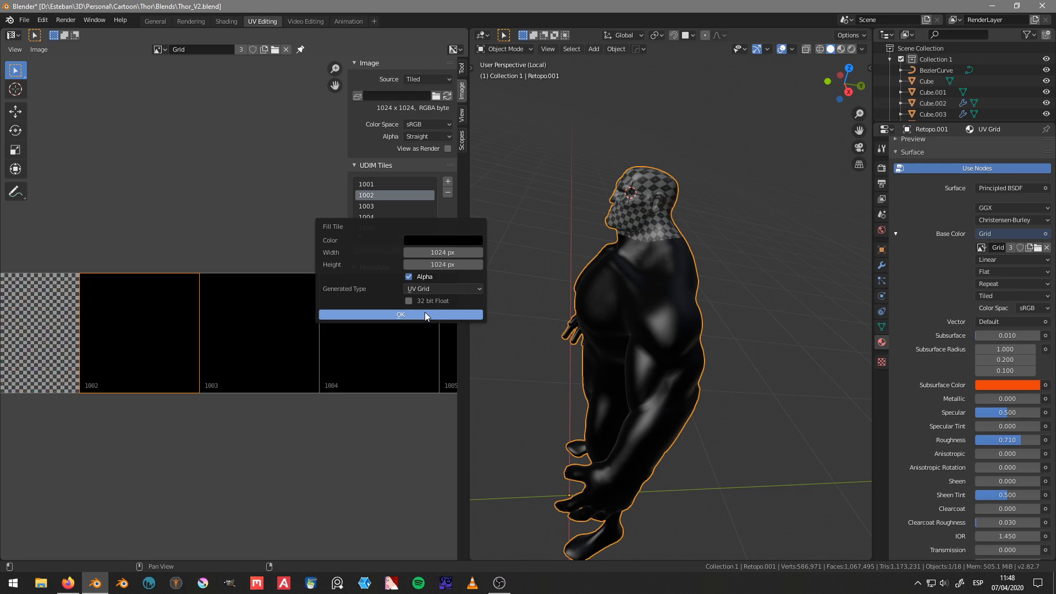
click(426, 314)
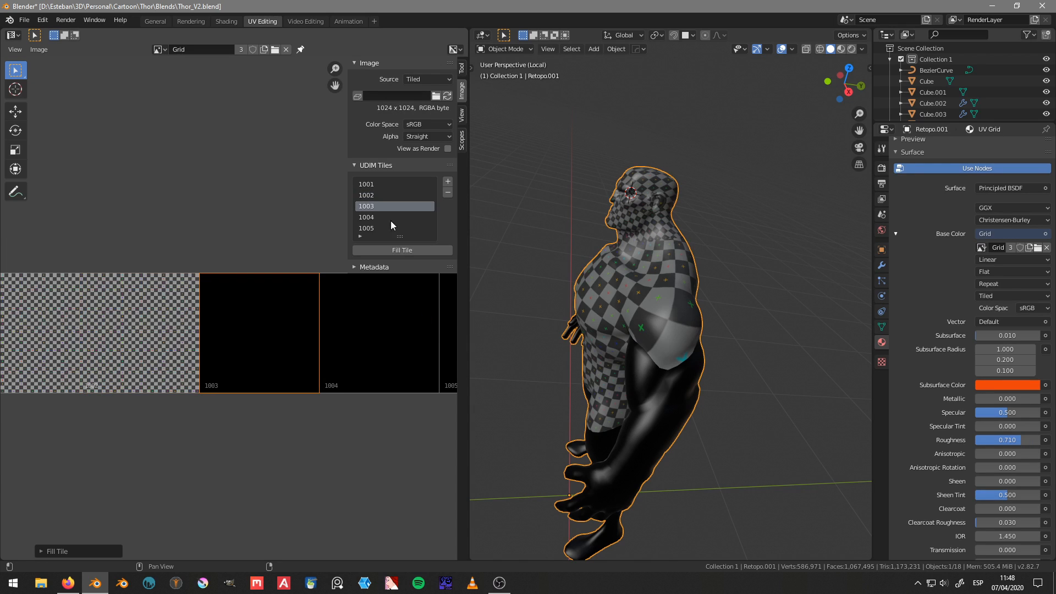
Step: Fill UDIM tiles 1003, 1004 and 1005 with the same 1024 px UV Grid pattern
click(403, 251)
click(425, 317)
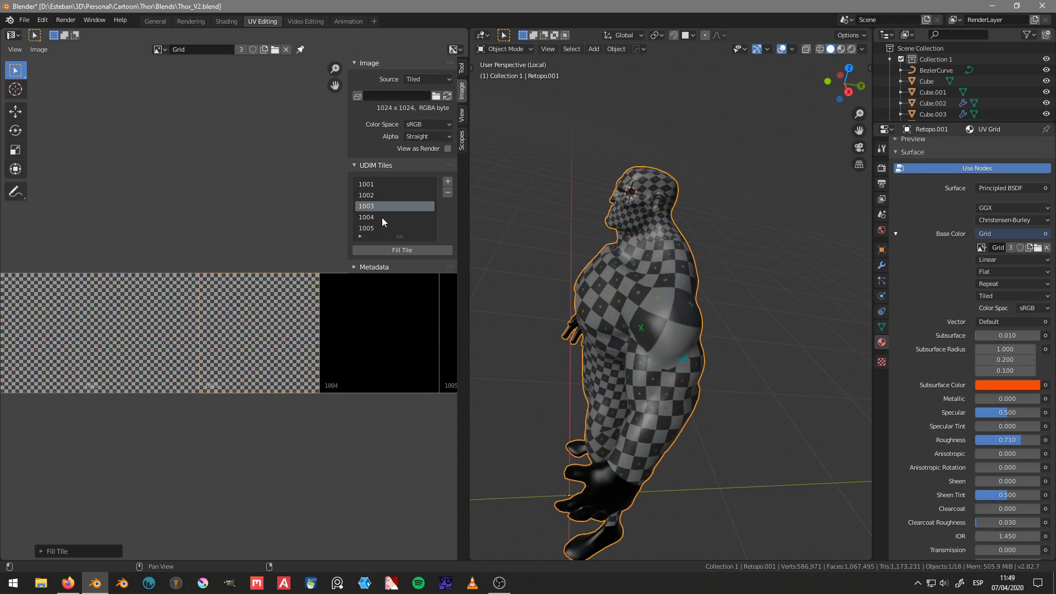
click(383, 218)
click(405, 252)
click(427, 316)
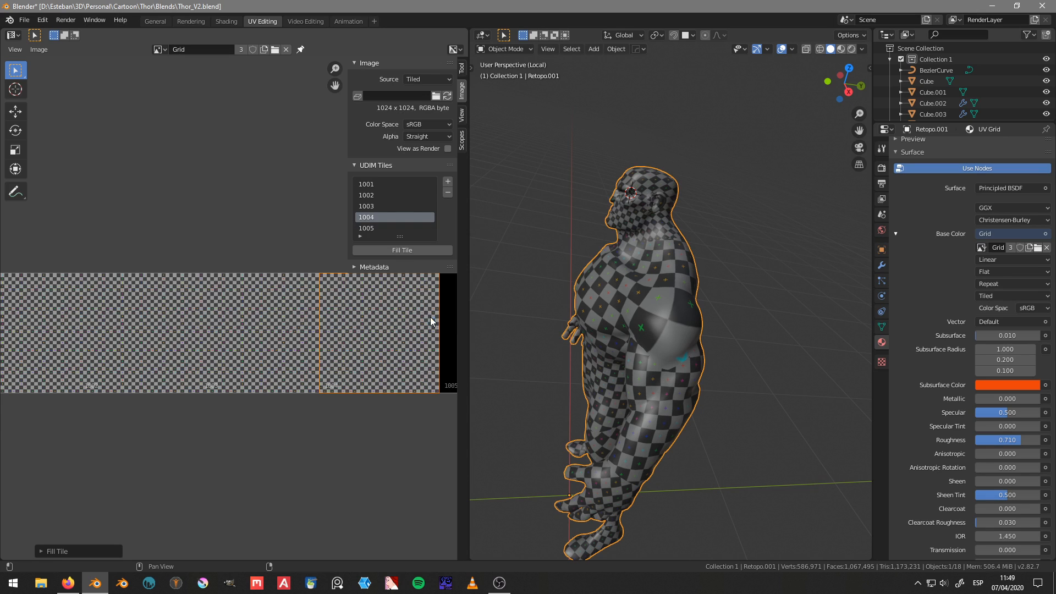
click(380, 228)
click(398, 251)
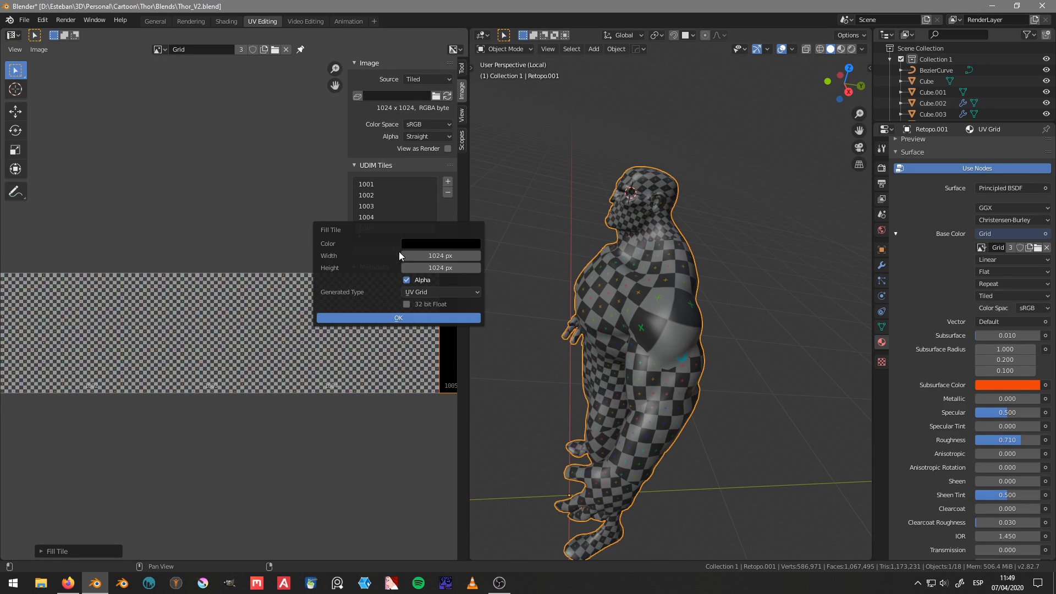
click(433, 318)
Step: Return the mesh to Edit Mode, clear the UV selection and select the whole torso island in tile 1002
middle_drag(656, 364, 697, 308)
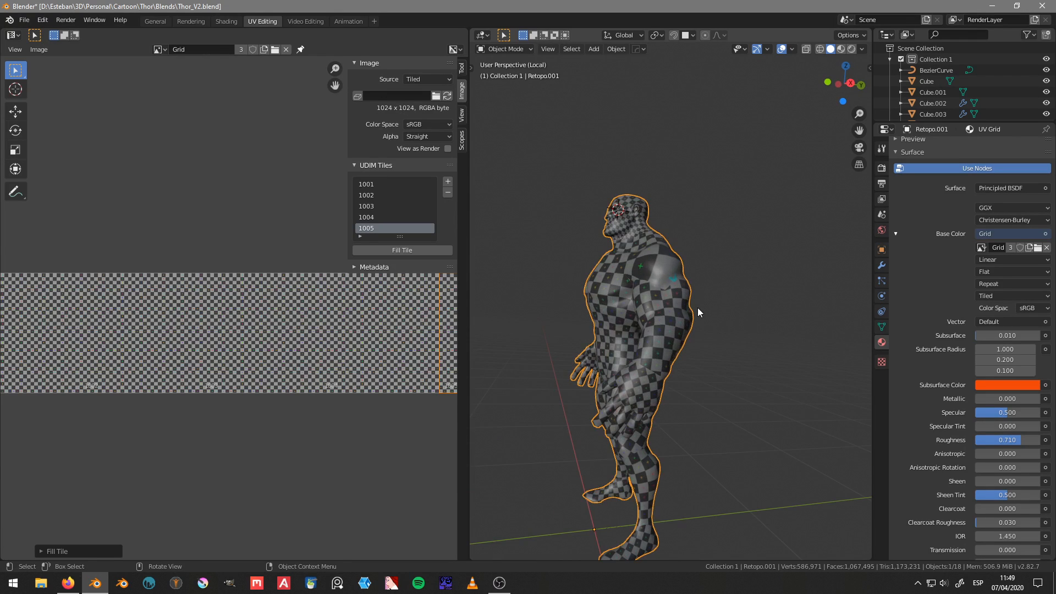
key(Tab)
scroll(231, 330, up, 3)
key(a)
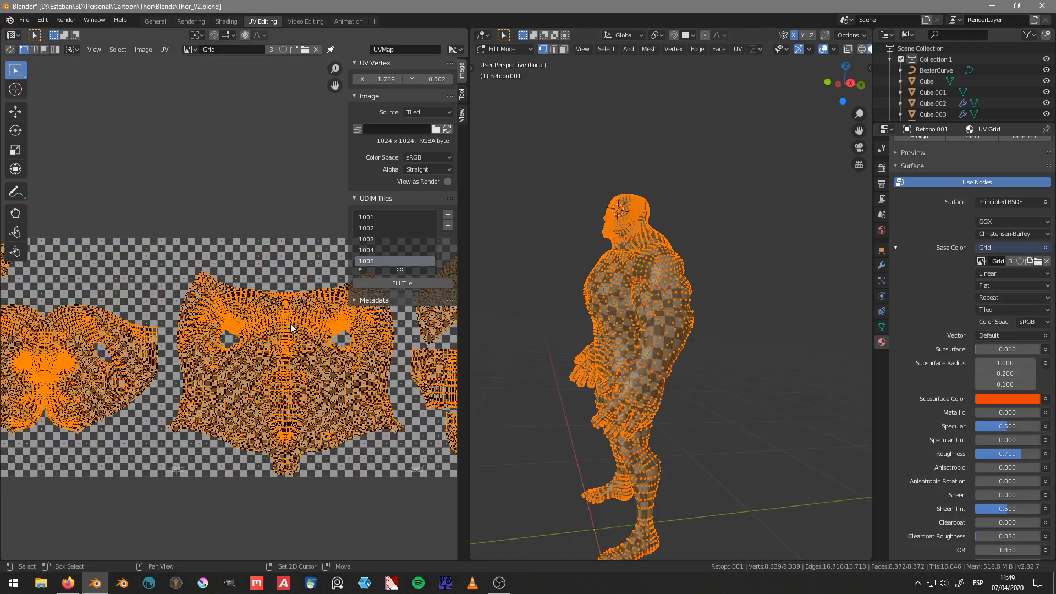
scroll(208, 321, down, 1)
key(alt+a)
key(l)
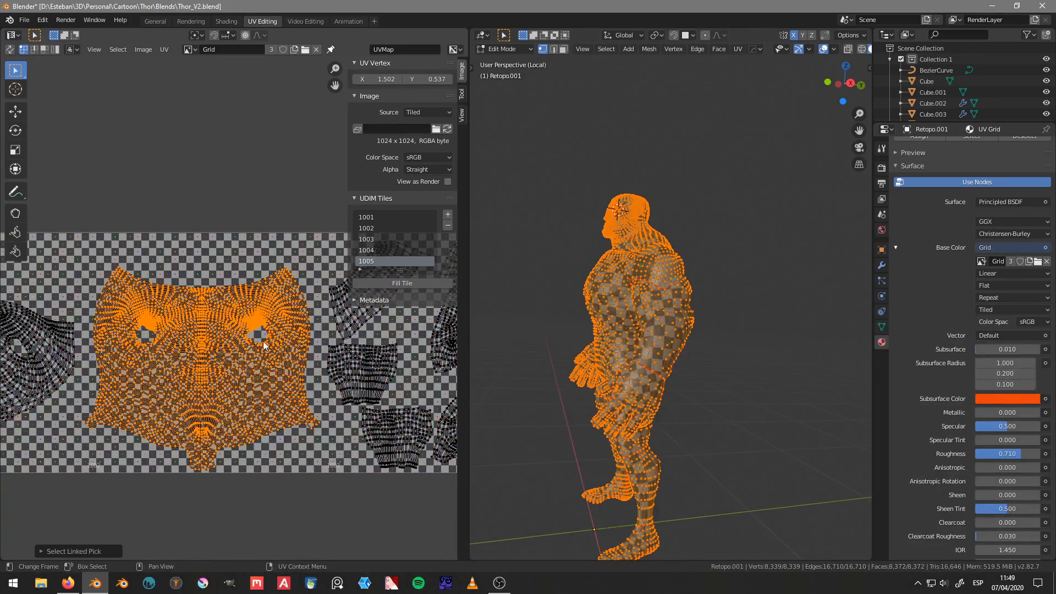
Step: Scale the torso island down slightly within tile 1002
key(s)
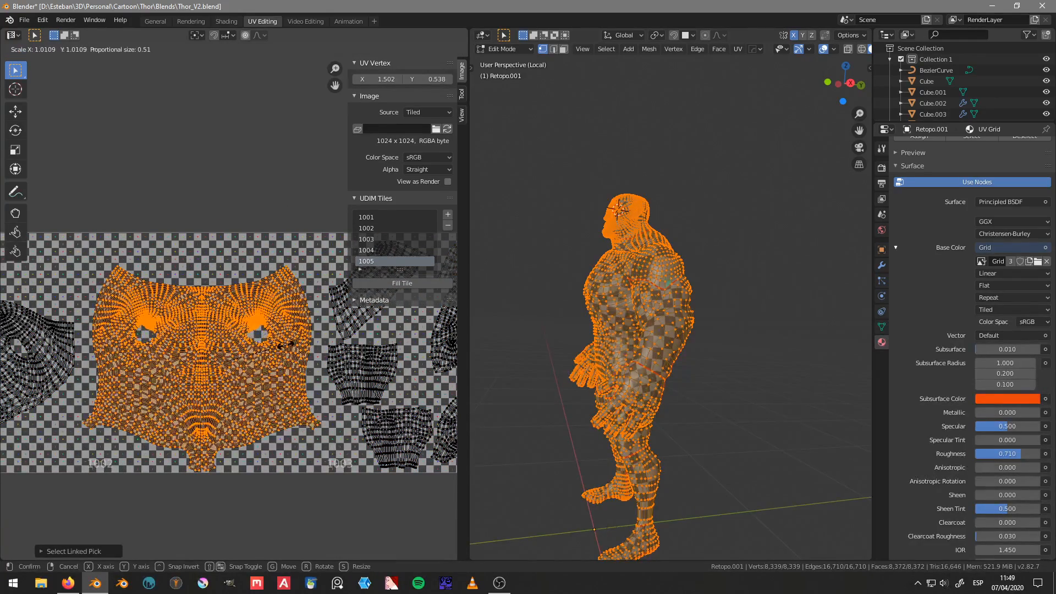
click(268, 336)
scroll(268, 336, down, 1)
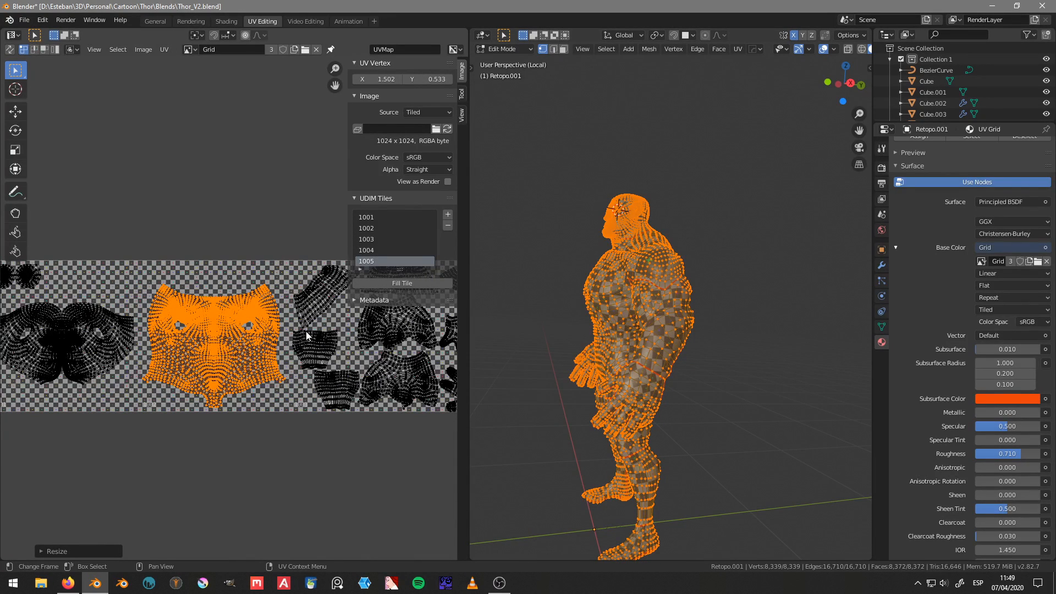
Step: Pack the torso island to fill a tile and move it 1 unit along X back into tile 1002
key(ctrl+p)
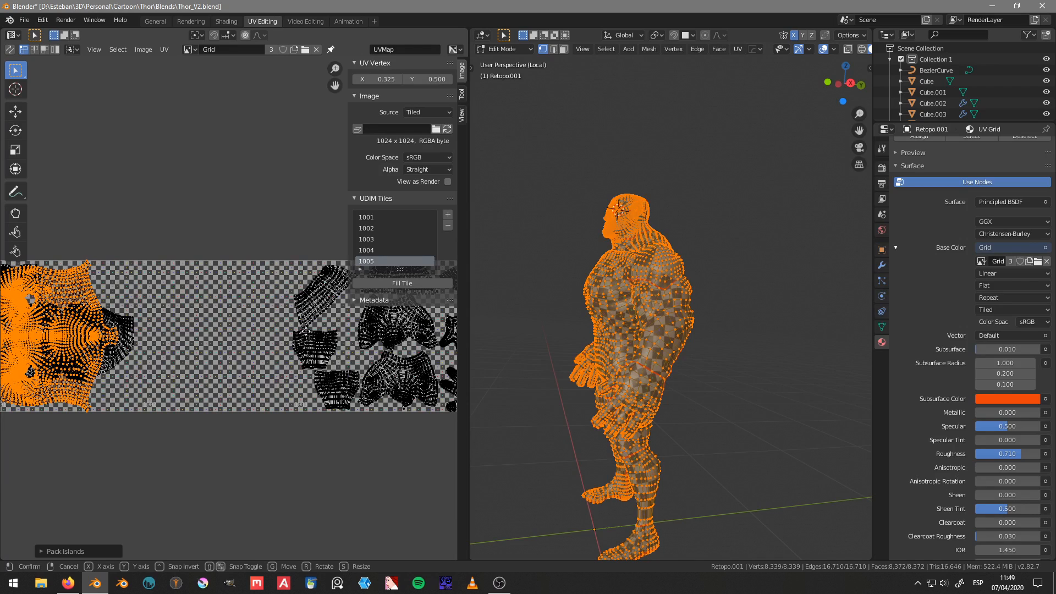
key(g)
key(x)
key(1)
key(Return)
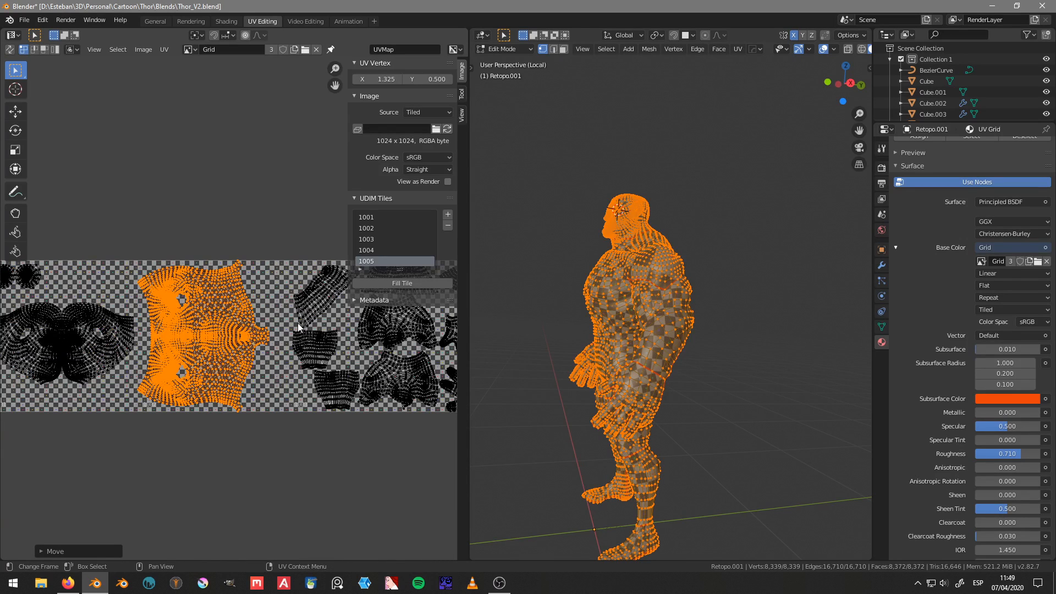
Step: Check the checker pattern on the body from the front, and fill tile 1002 with the Blank type
middle_drag(561, 341, 550, 375)
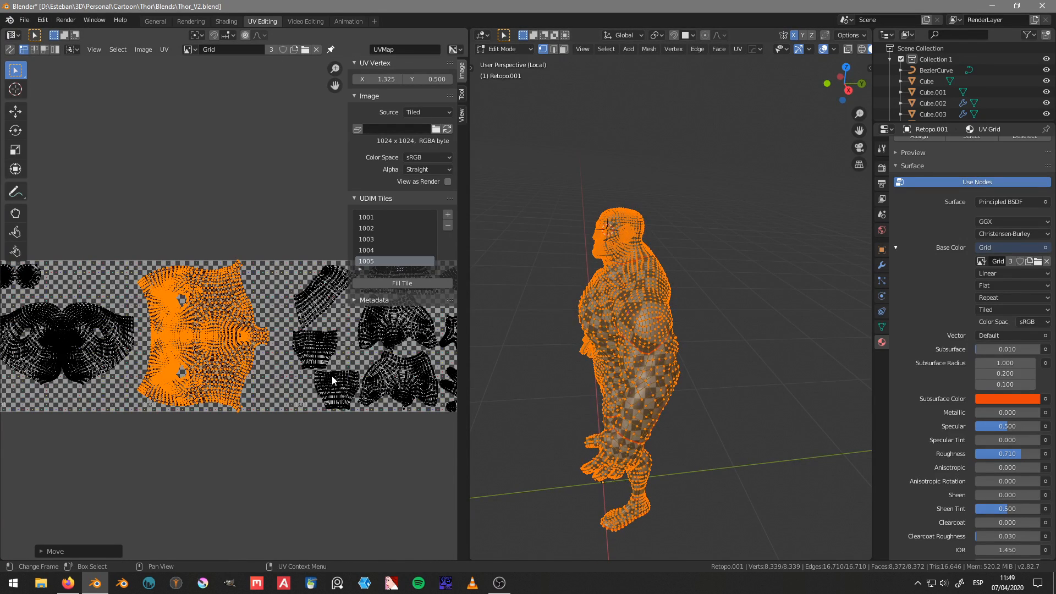
middle_drag(279, 344, 275, 334)
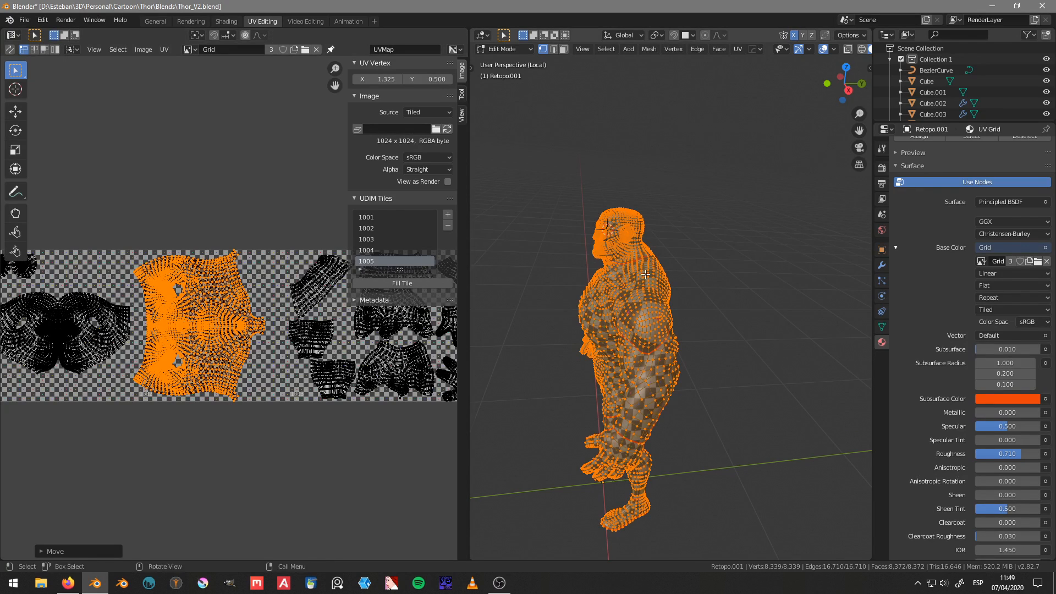
scroll(578, 344, up, 2)
middle_drag(562, 360, 672, 340)
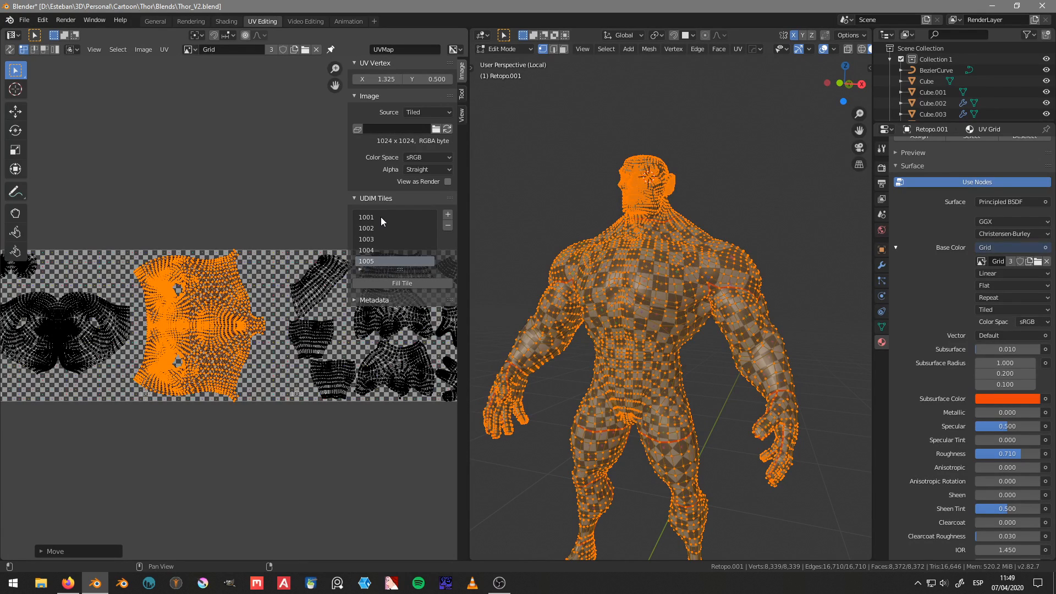
click(374, 230)
click(404, 282)
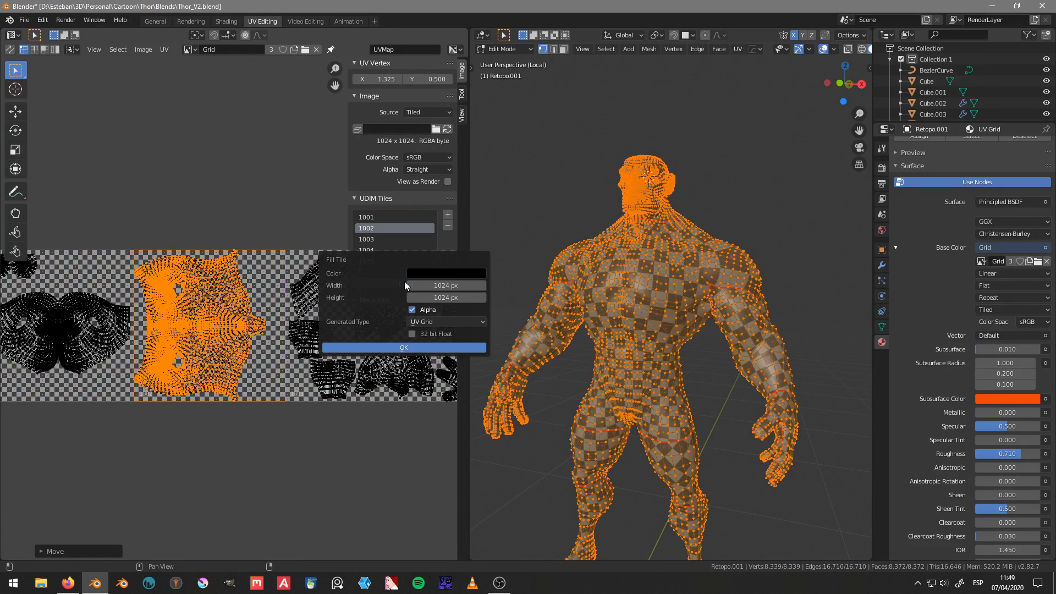
click(434, 322)
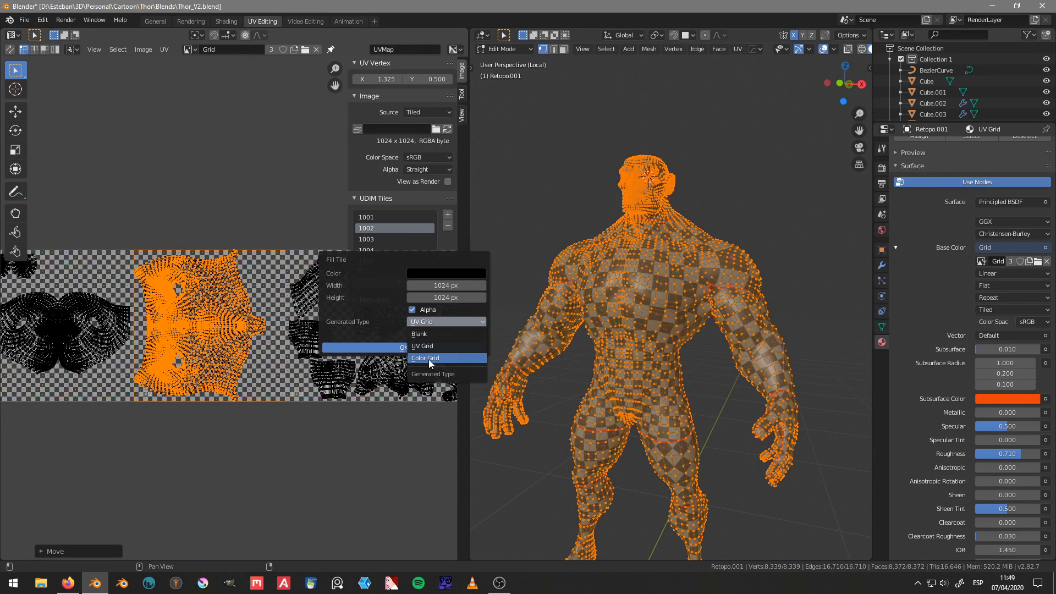
click(428, 333)
click(427, 346)
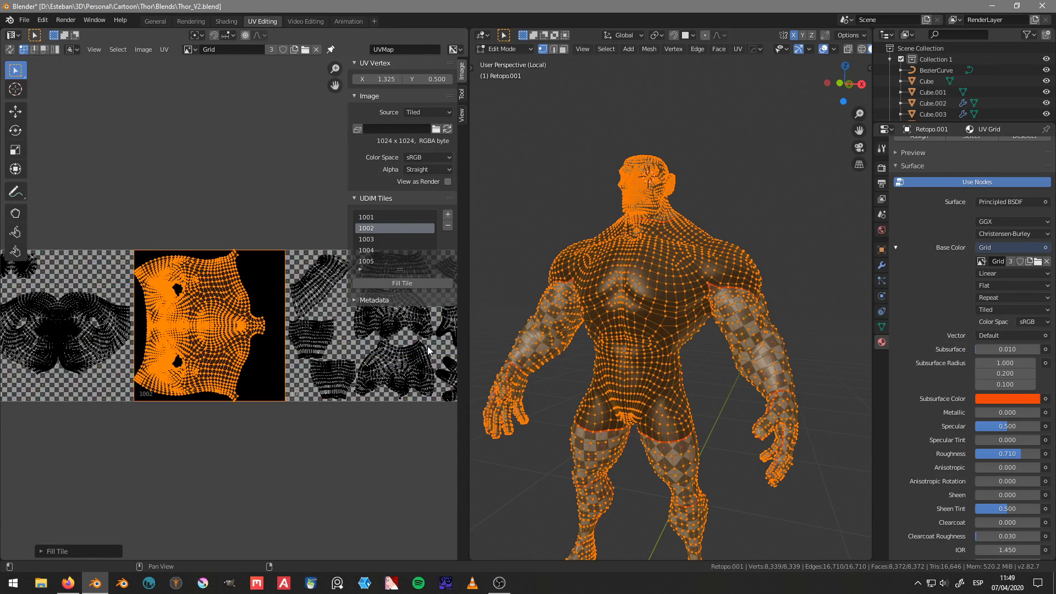
Step: Fill tile 1002 with the UV Grid type at 1024 × 1024 px
mouse_move(246, 312)
middle_down()
mouse_move(238, 320)
mouse_move(238, 295)
middle_up()
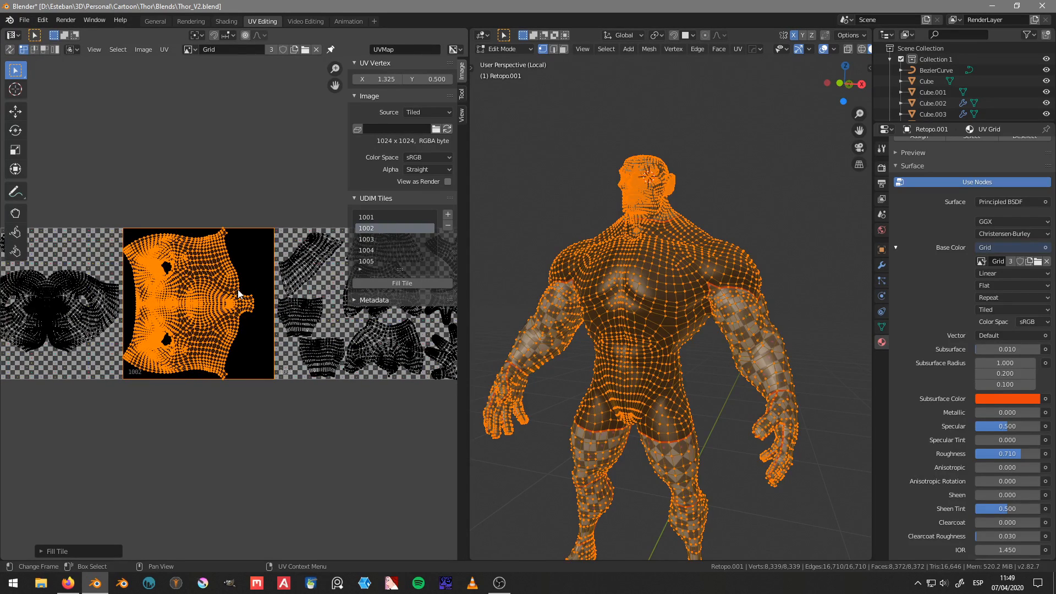
click(392, 283)
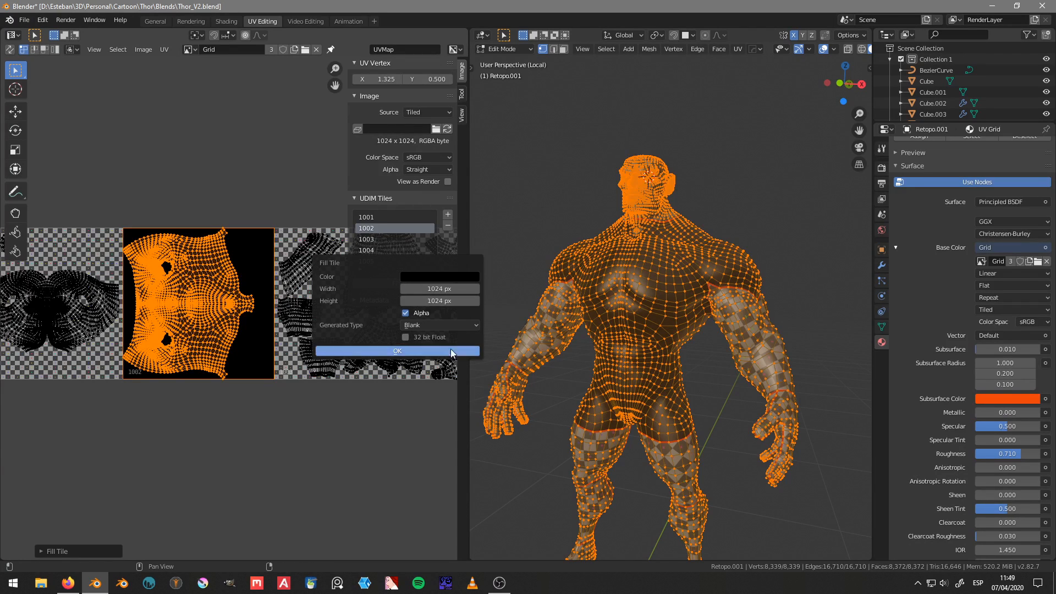
click(440, 325)
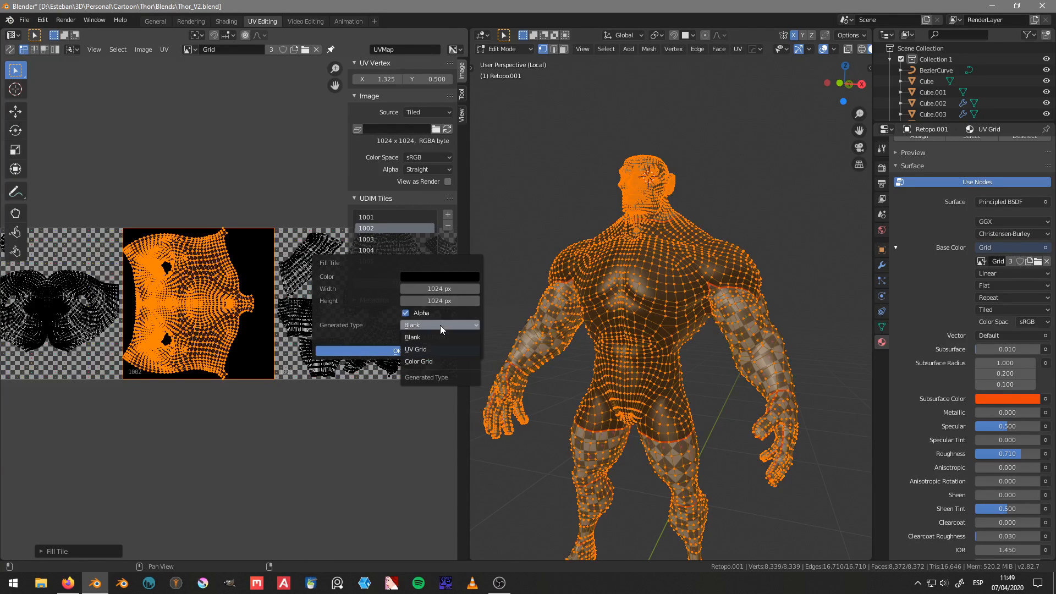
click(428, 350)
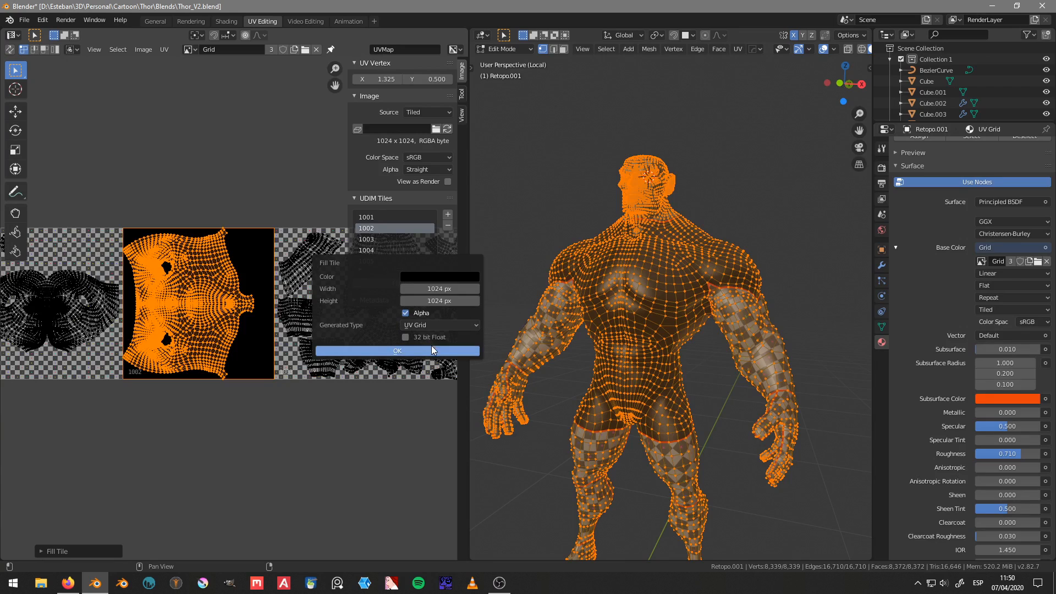
click(432, 349)
Step: Return to Object Mode, check the checker pattern on the body from the side, and save the file
middle_drag(312, 342, 341, 368)
key(ctrl+Tab)
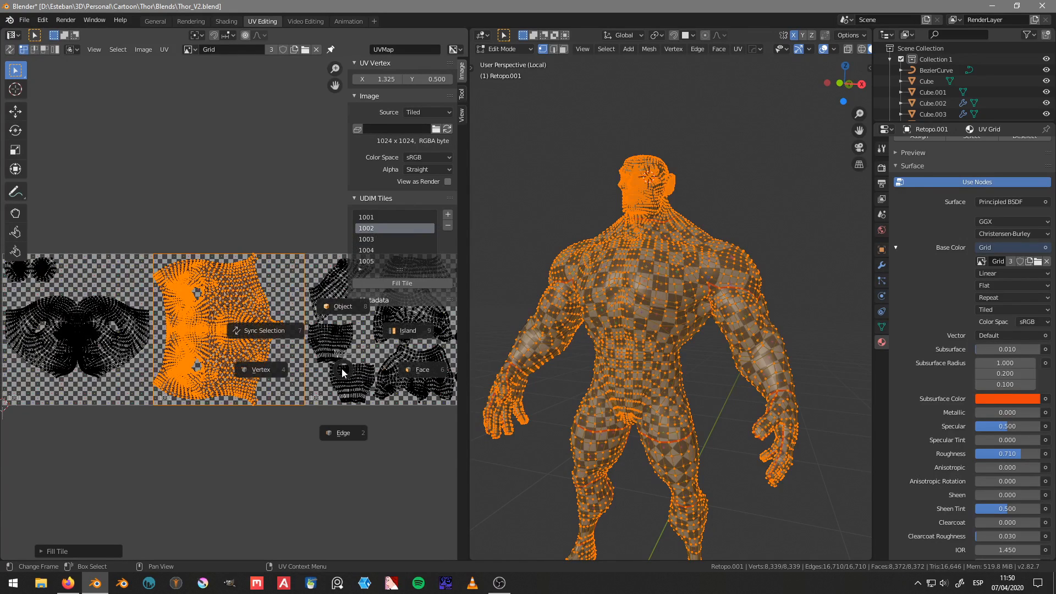
key(Tab)
middle_drag(712, 333, 616, 352)
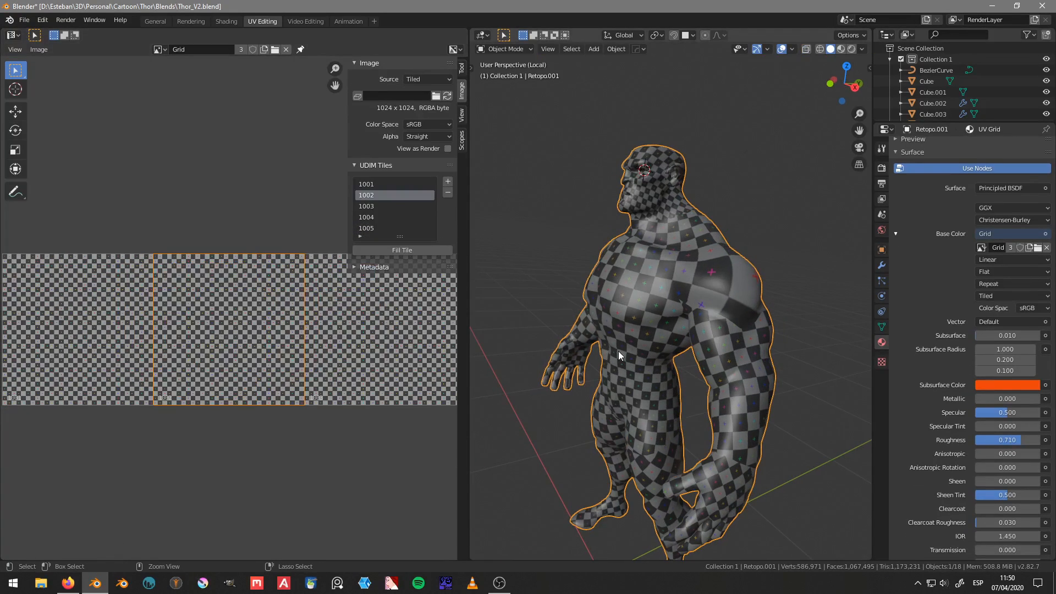
key(ctrl+s)
click(705, 352)
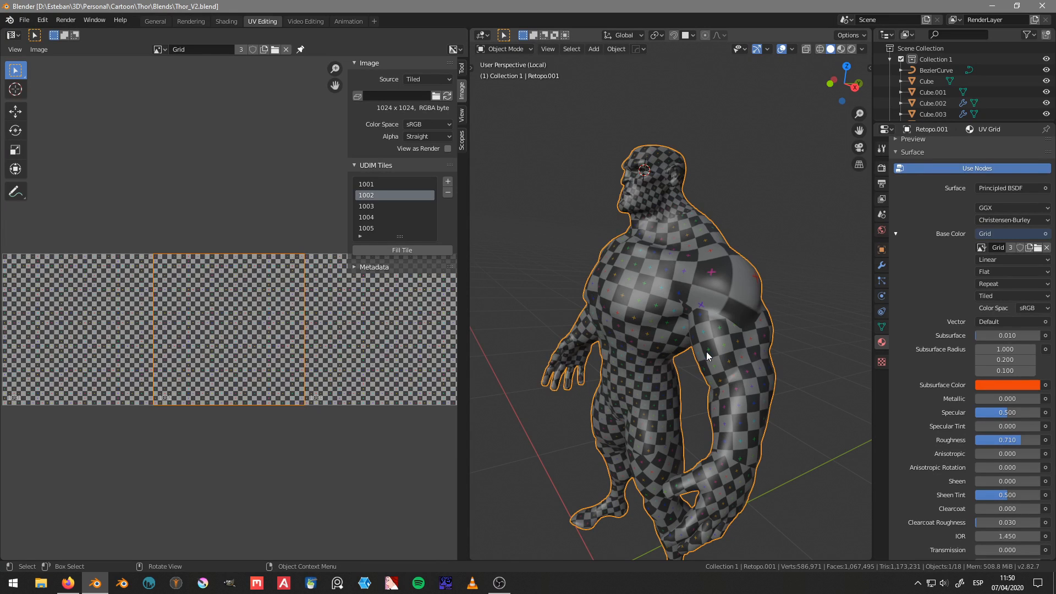
Step: Leave local view, select the sculpted body together with the retopology mesh, and isolate both in local view
key(alt+Tab)
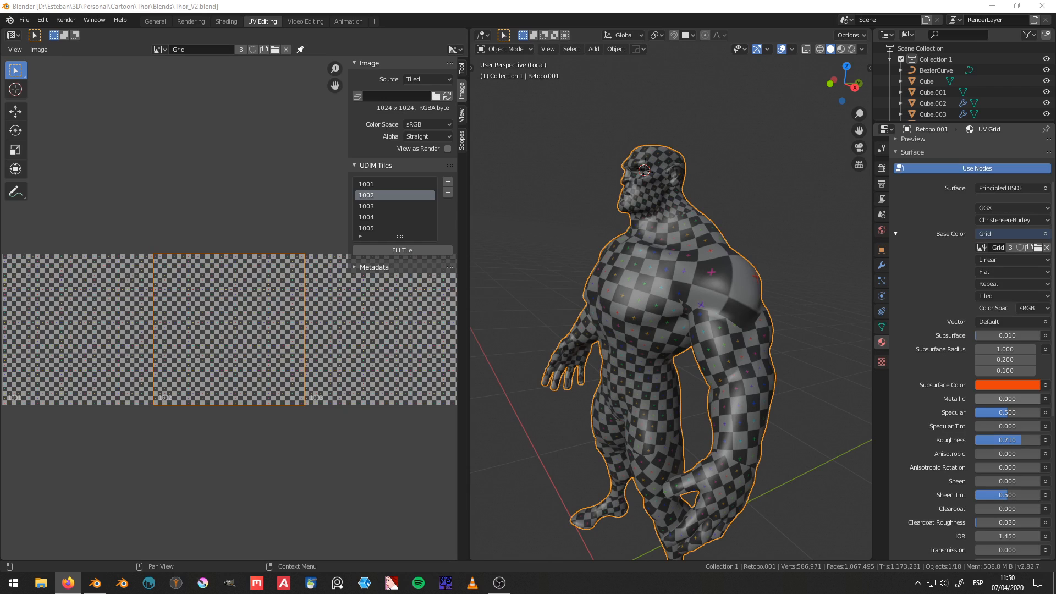
mouse_move(717, 454)
middle_down()
mouse_move(672, 364)
mouse_move(781, 359)
mouse_move(573, 367)
mouse_move(784, 373)
mouse_move(745, 323)
mouse_move(724, 325)
mouse_move(730, 310)
mouse_move(774, 299)
mouse_move(779, 339)
middle_up()
key(KP_Divide)
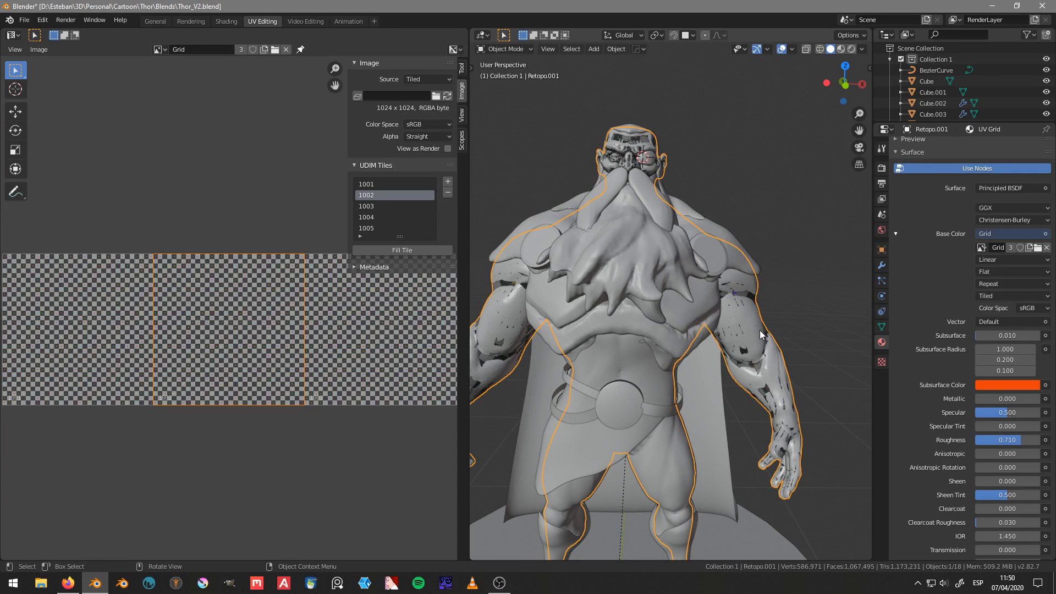
click(760, 330)
shift+click(756, 369)
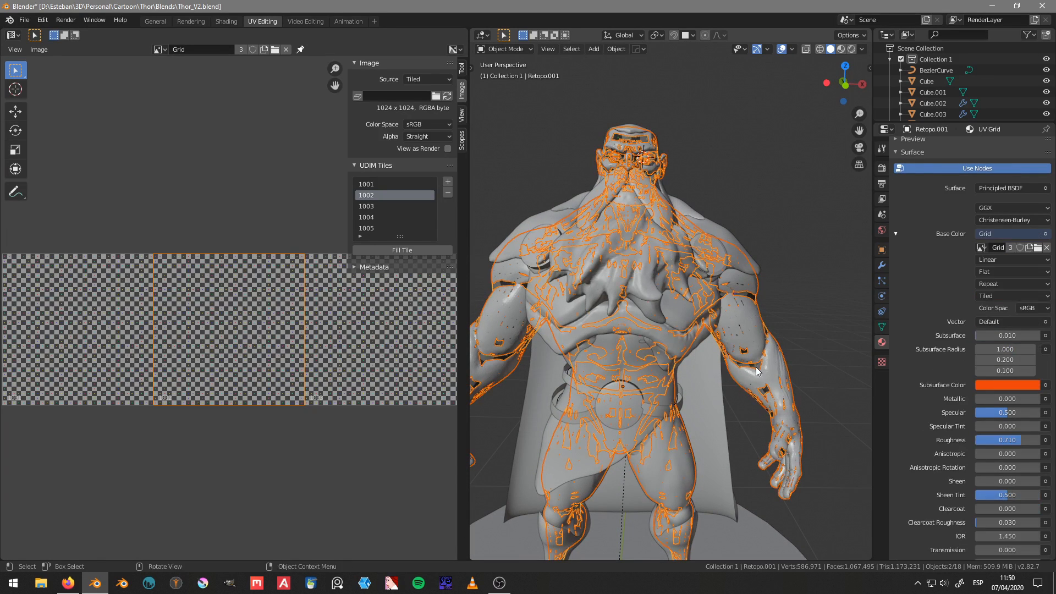
key(KP_Divide)
scroll(703, 319, up, 3)
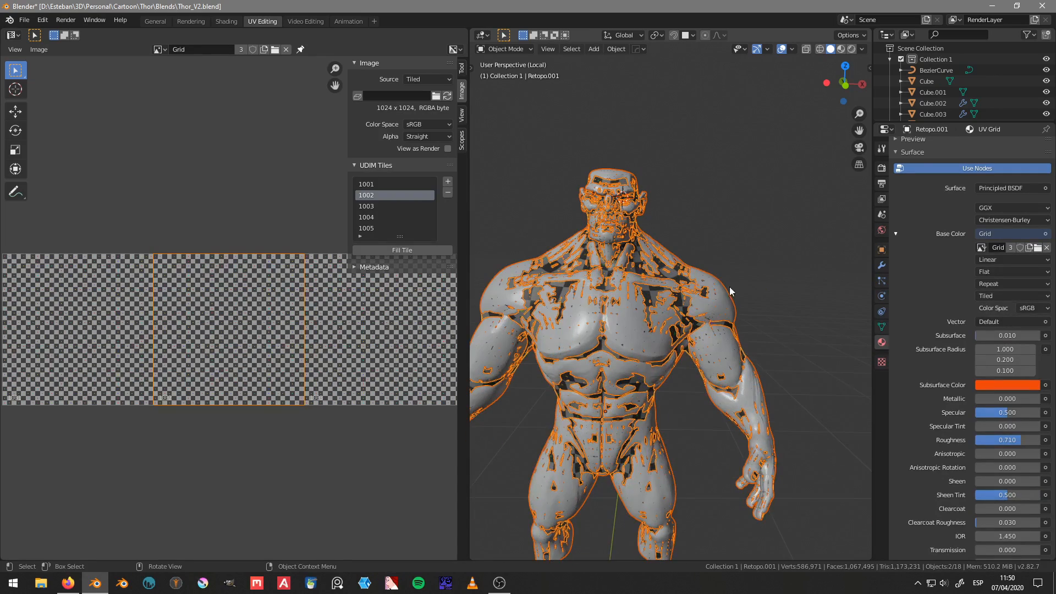
Step: Select the sculpted body and the retopology mesh in turn, ending with only the sculpted Torso object selected
middle_drag(734, 292, 664, 285)
click(664, 285)
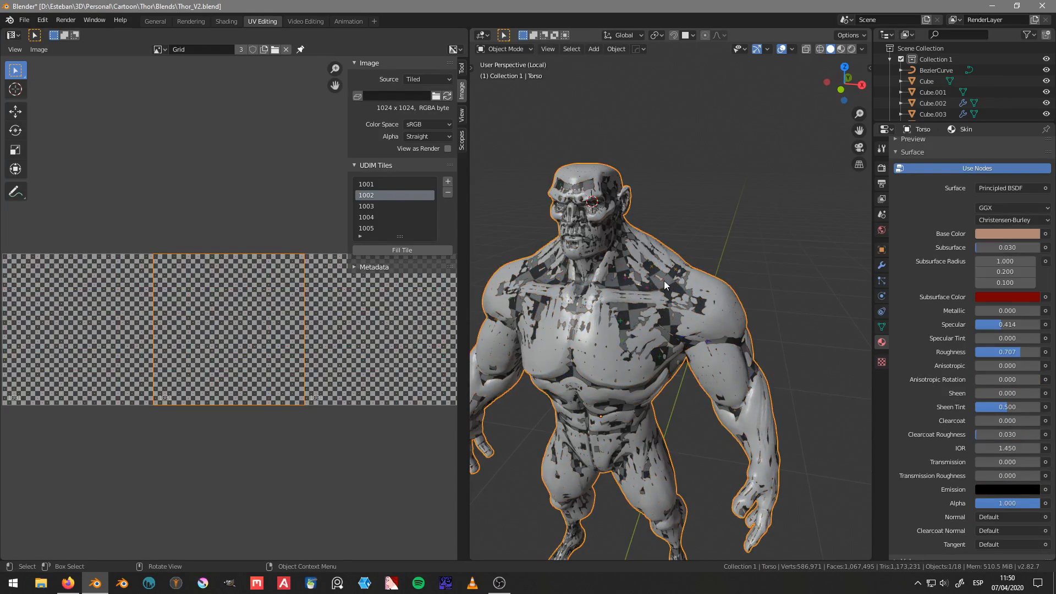
click(668, 283)
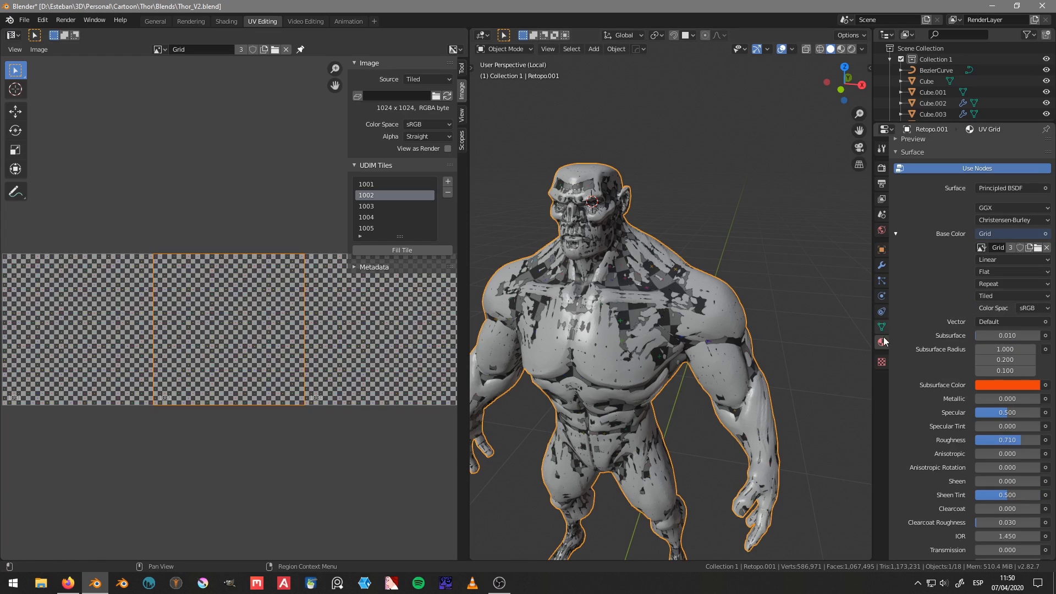
click(647, 280)
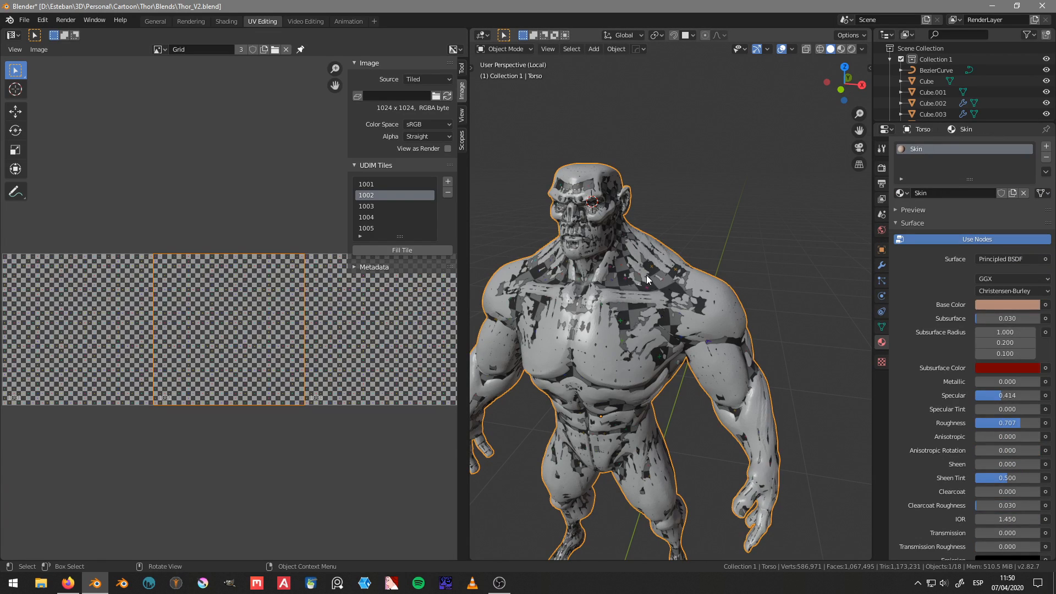
Step: Change the render engine to Cycles and expand the Bake settings
click(883, 168)
click(983, 147)
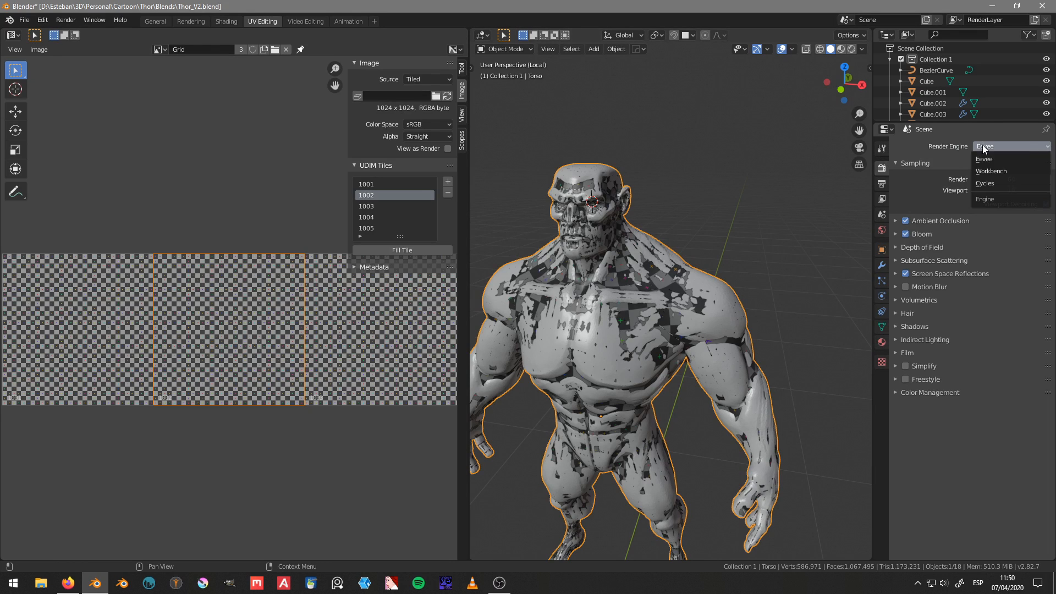
click(993, 184)
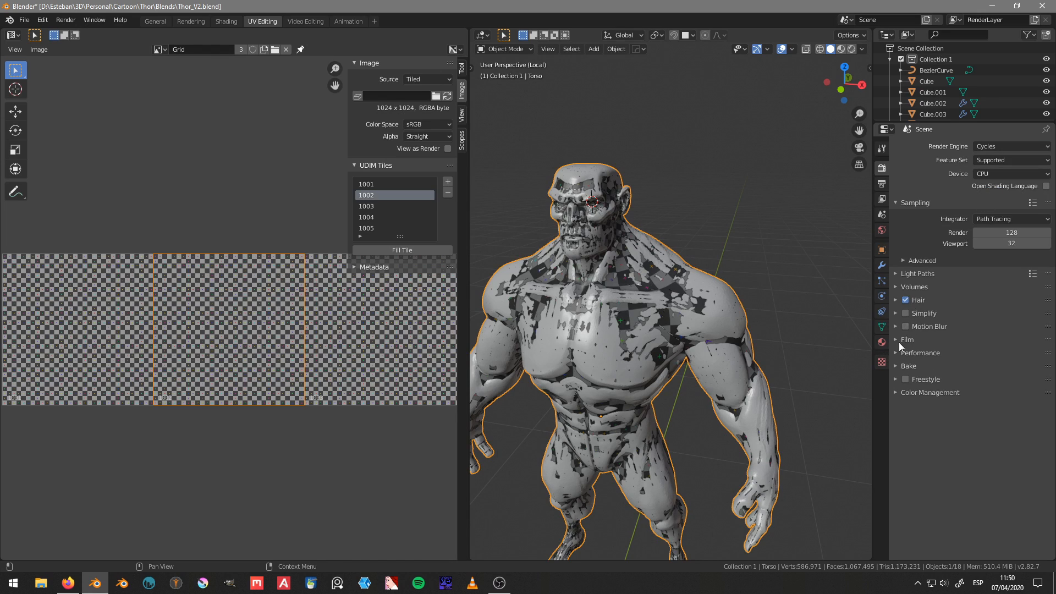
click(897, 364)
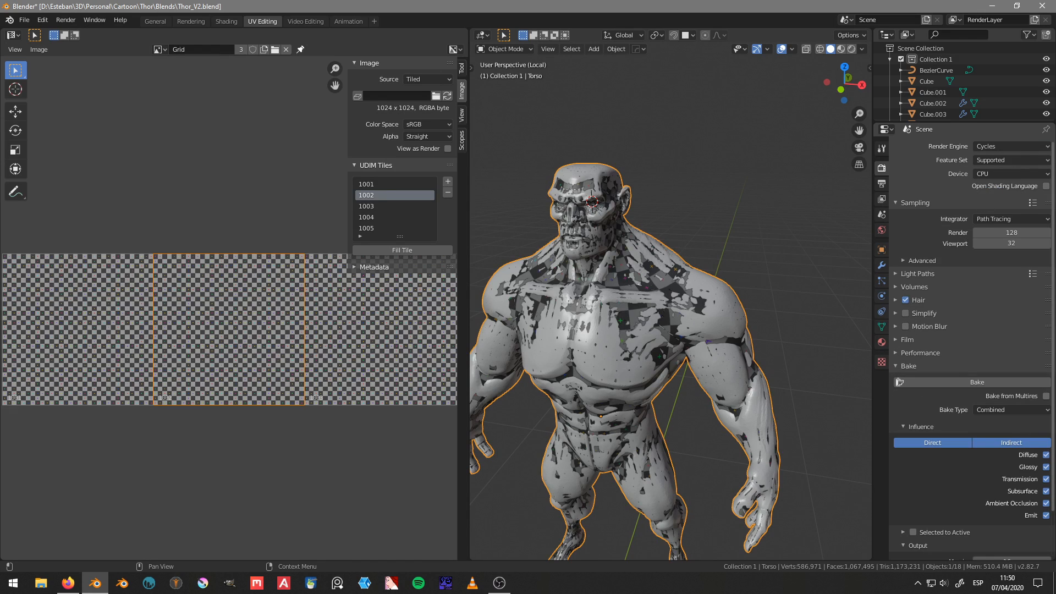
key(alt+Tab)
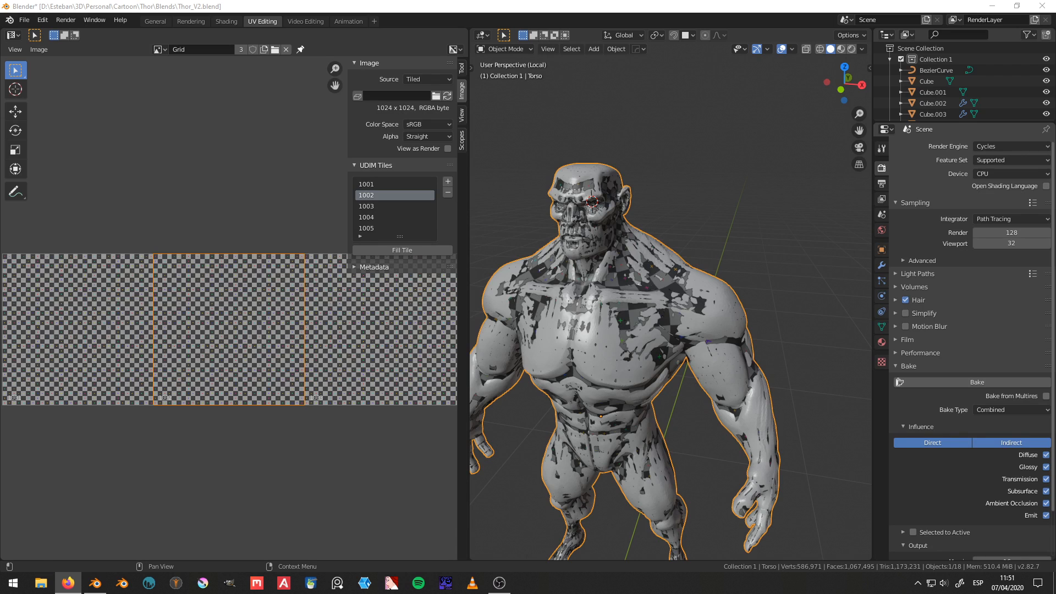
Step: Add the retopology mesh to the selected sculpt as the active object
middle_drag(582, 308, 629, 293)
scroll(628, 321, up, 2)
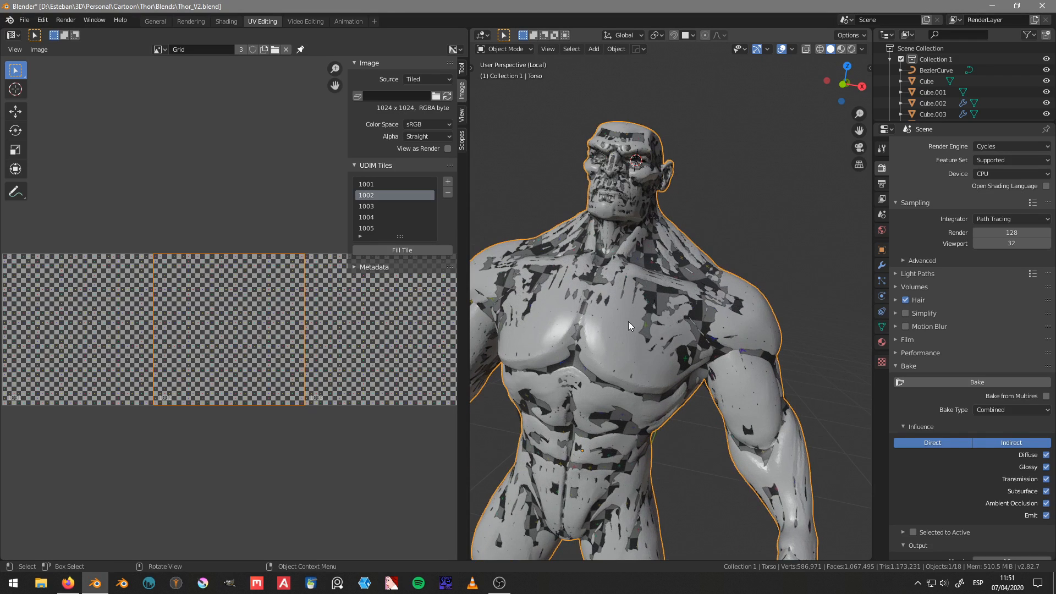
scroll(628, 325, down, 2)
middle_drag(823, 70, 642, 358)
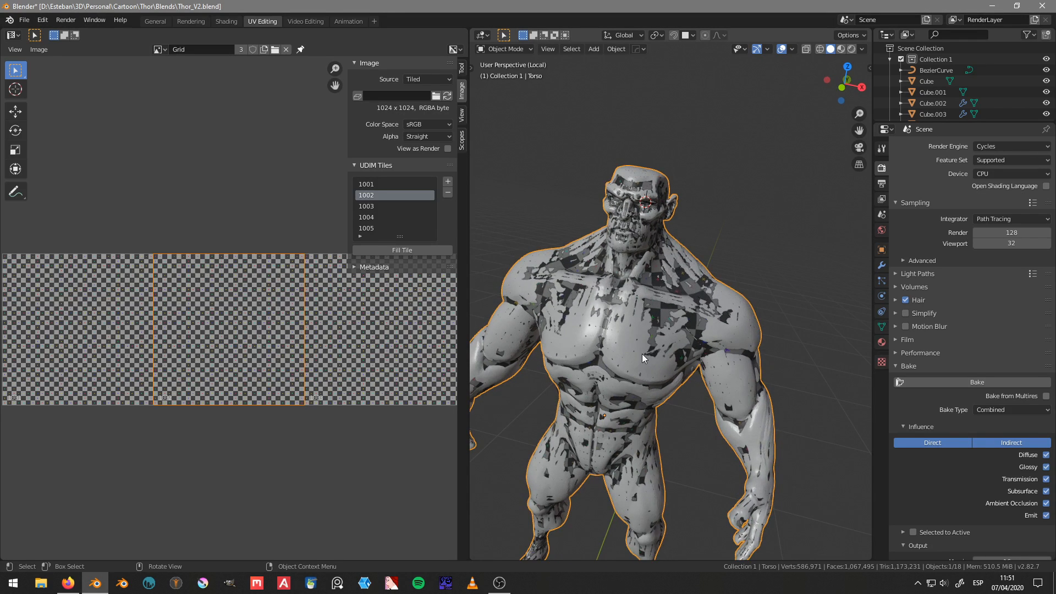
shift+click(694, 292)
Step: Set the bake type to Normal and enable Selected to Active with a ray distance of 0.1 m
click(1002, 407)
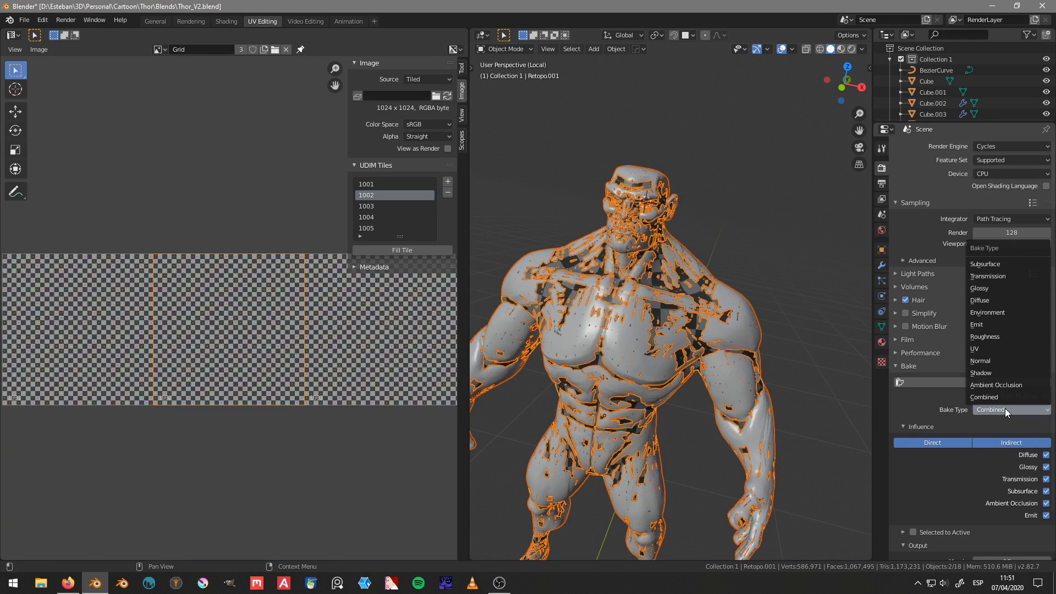
click(1001, 364)
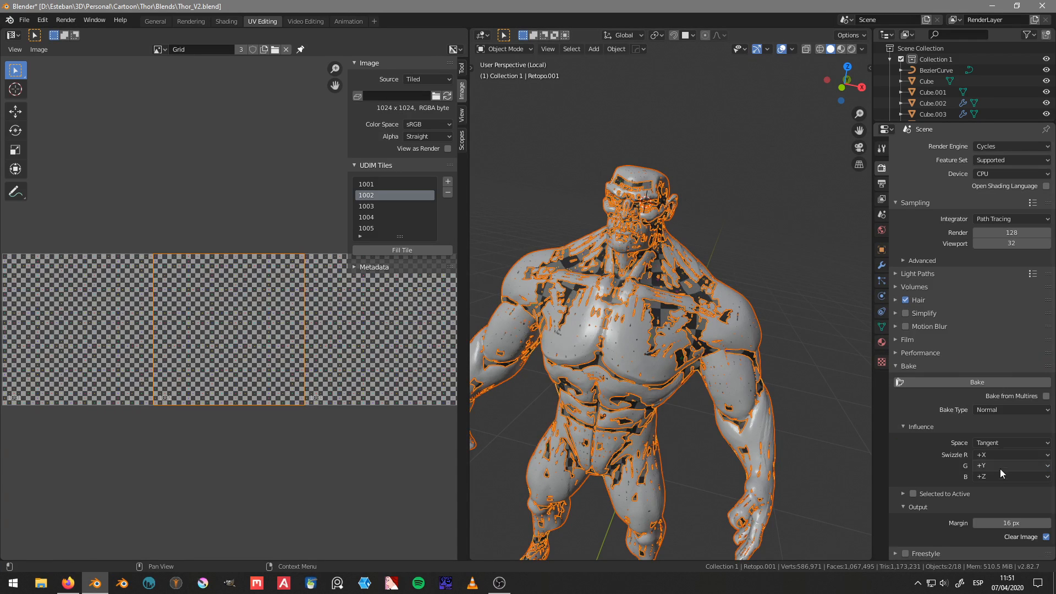
click(945, 494)
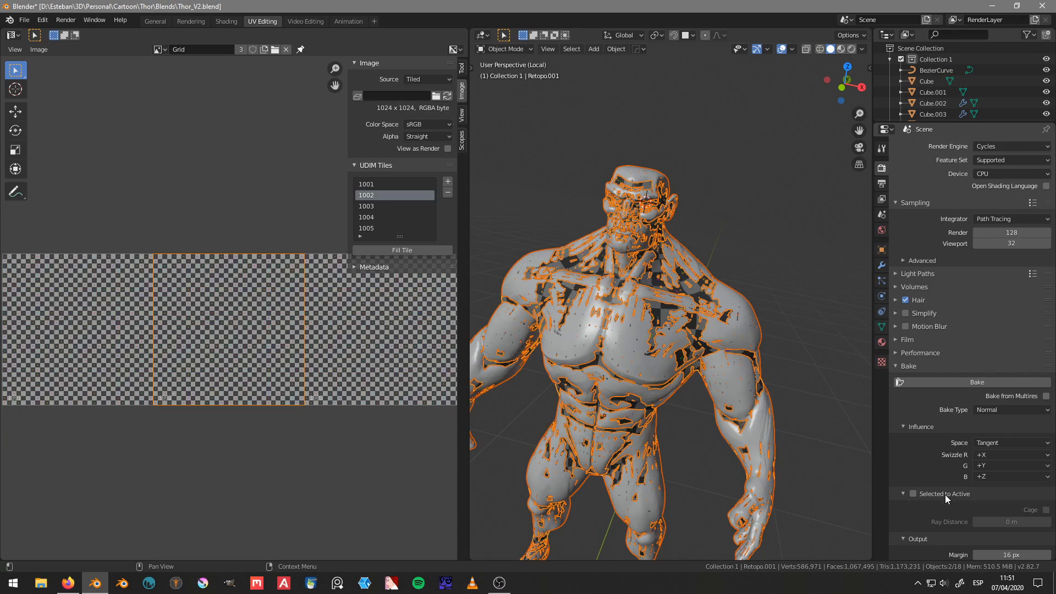
click(914, 494)
click(1024, 521)
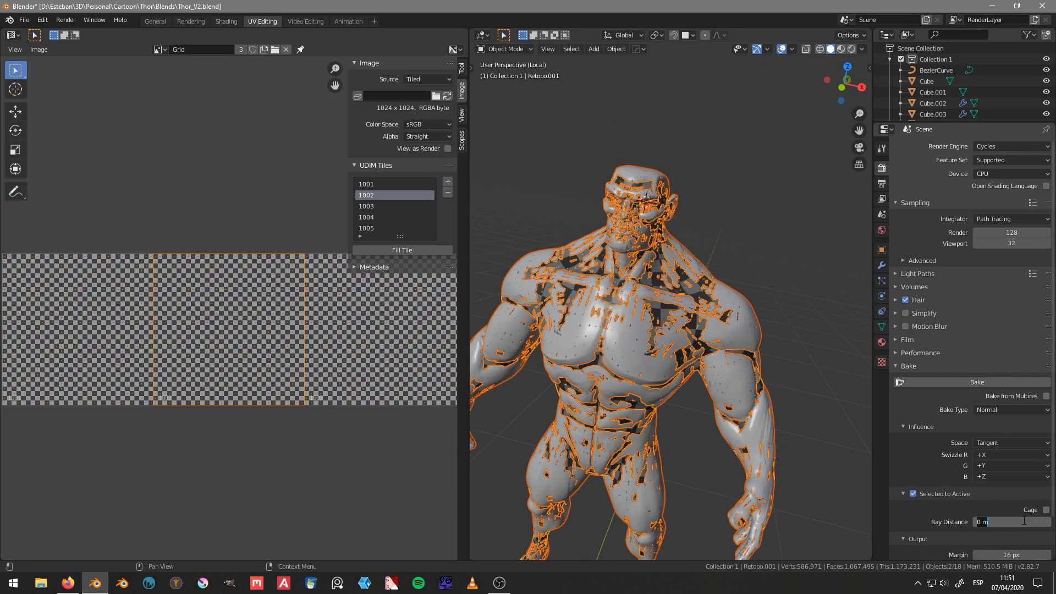
text(0.1)
key(Return)
scroll(972, 464, down, 2)
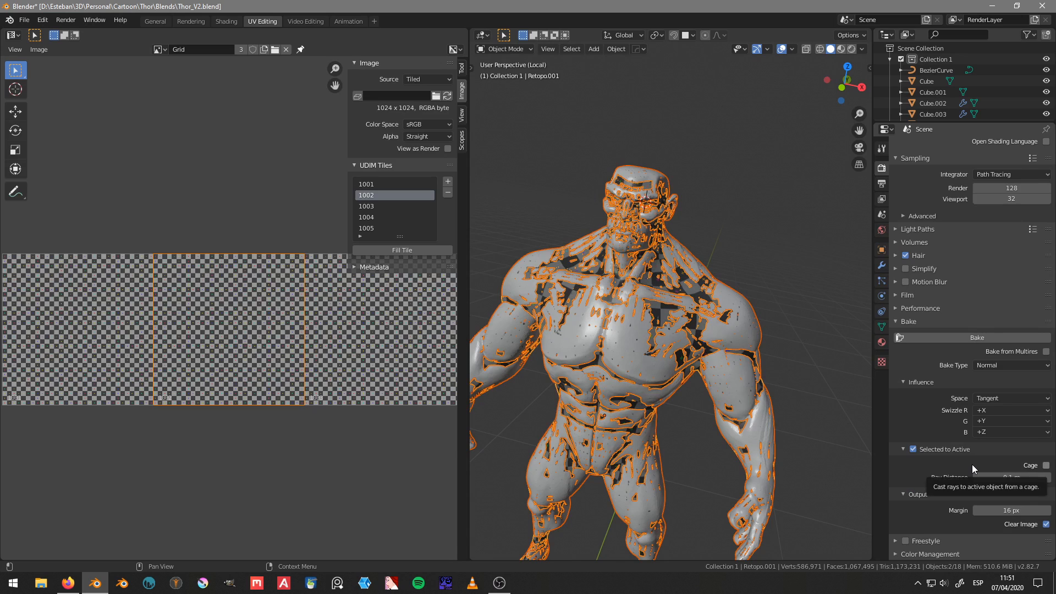
scroll(972, 464, up, 2)
Step: Save the Blender file with the bake settings in place
middle_drag(666, 279, 687, 236)
key(ctrl+s)
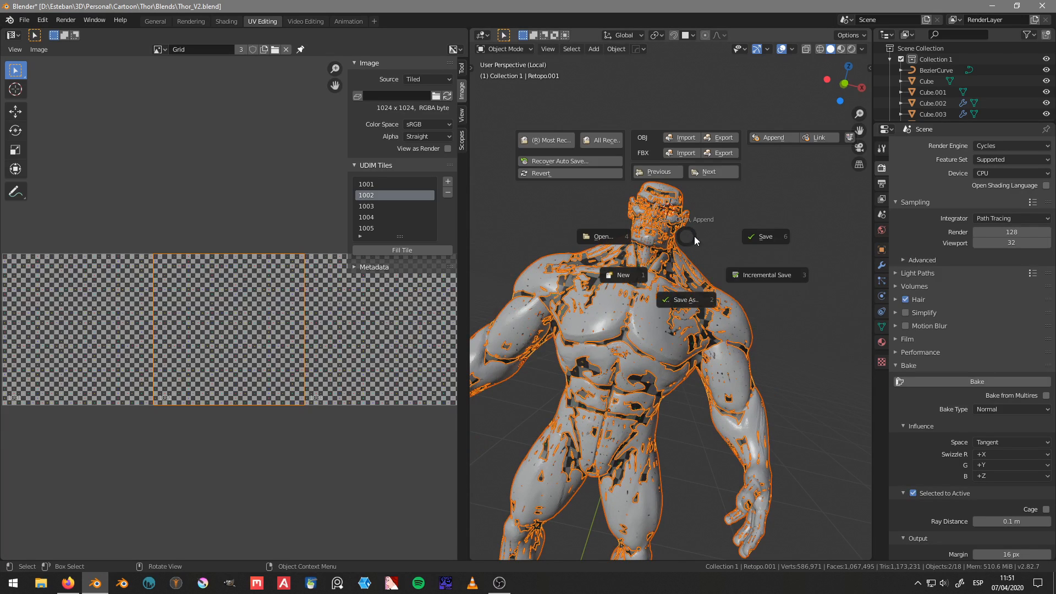
click(760, 243)
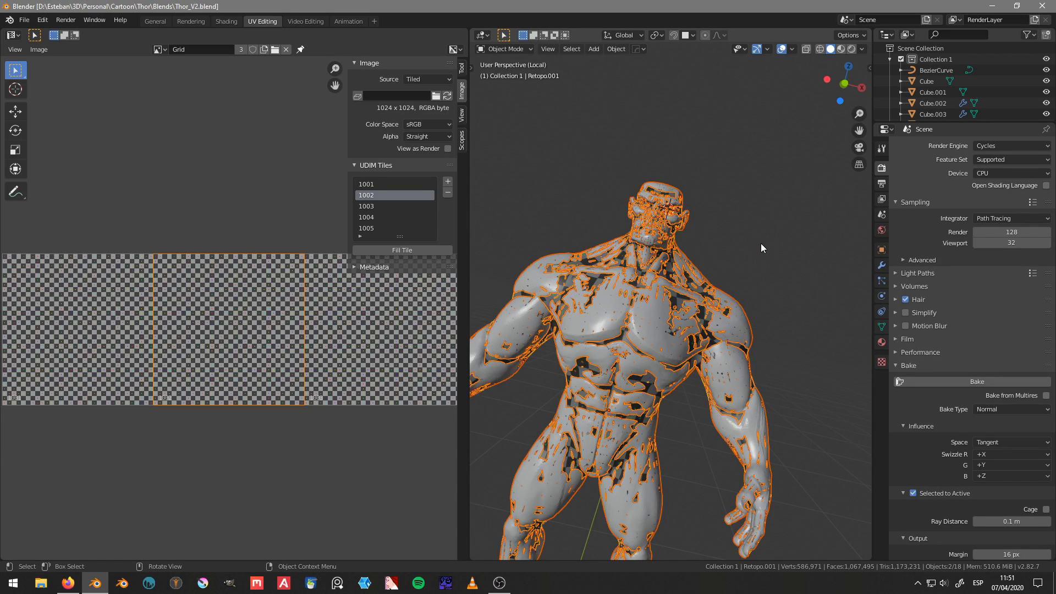
Step: Start baking the sculpt's normals onto the retopology mesh's tiled Grid image, and cancel the running bake
click(954, 381)
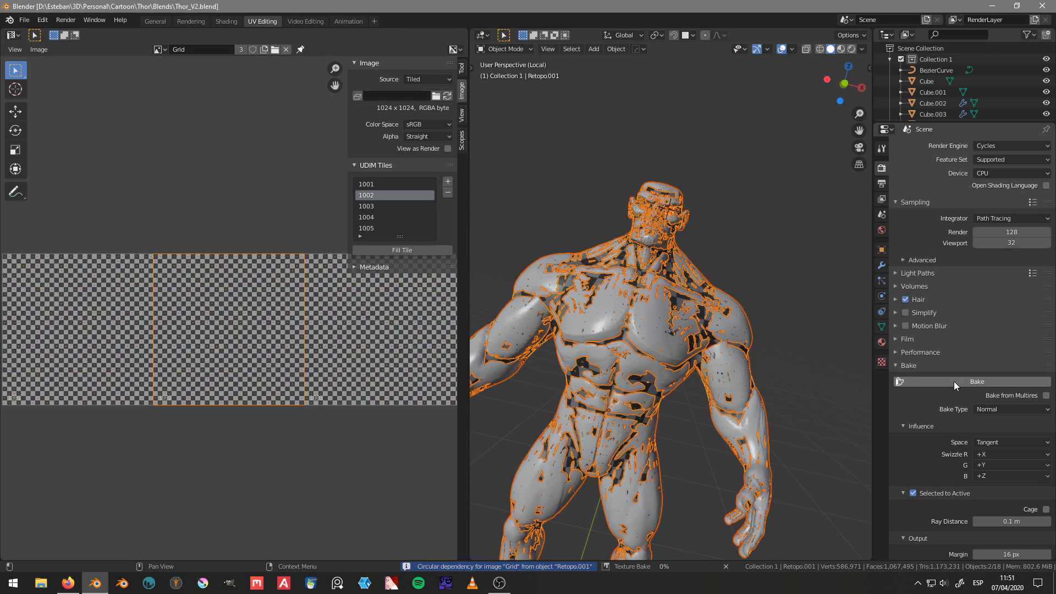
middle_drag(728, 354, 678, 302)
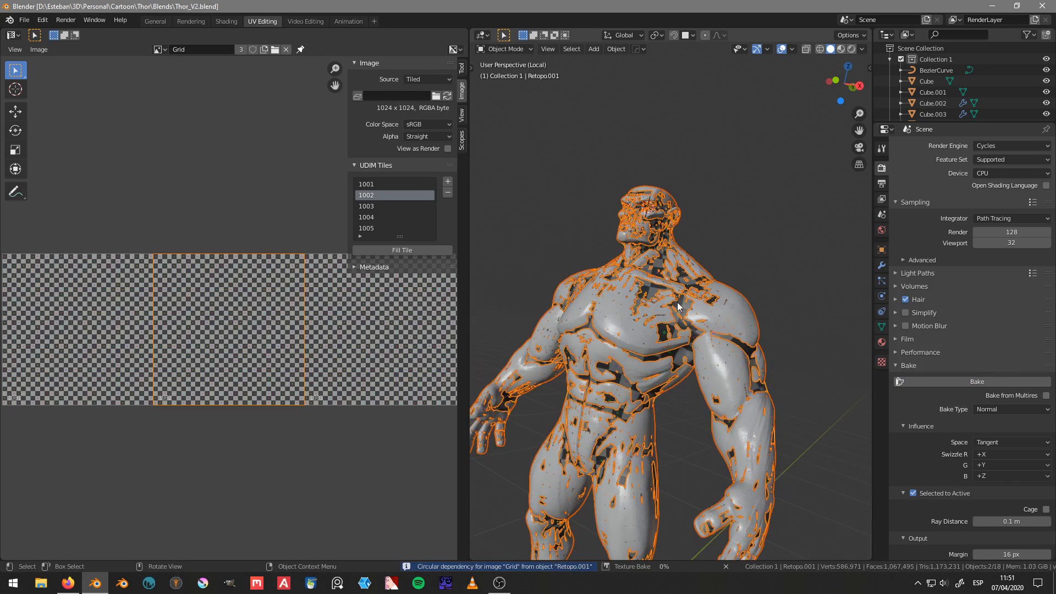
middle_drag(777, 272, 682, 246)
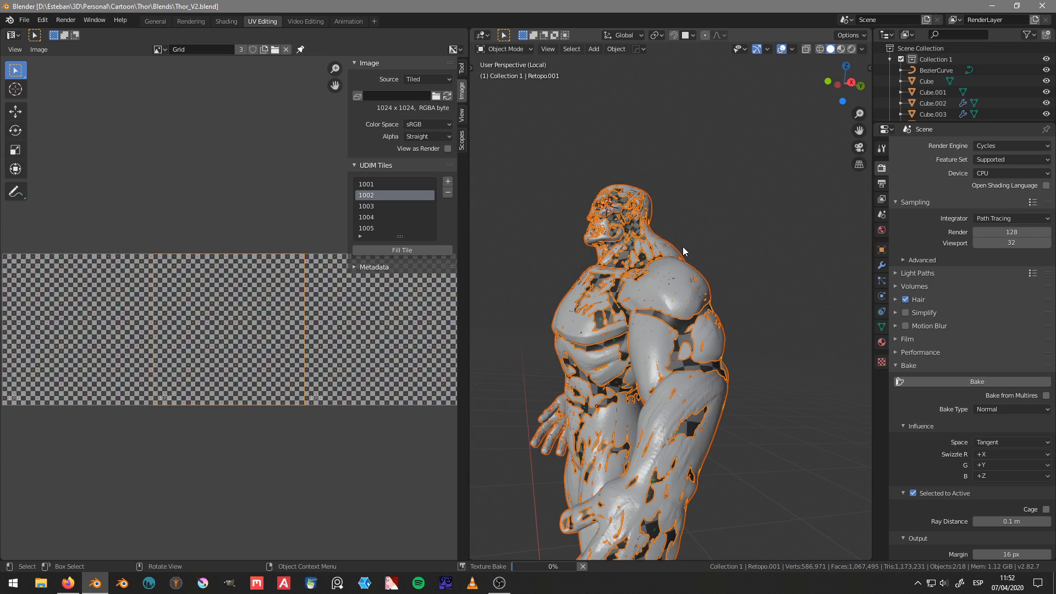
click(582, 566)
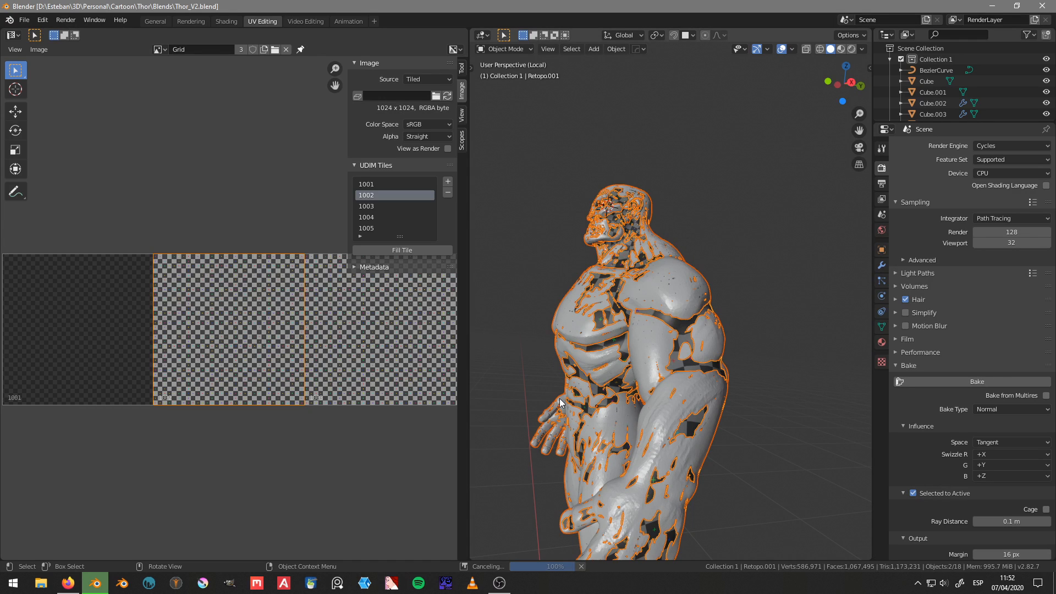
Step: Examine the baked normal map of the head and ears in tile 1001
middle_drag(596, 370, 606, 361)
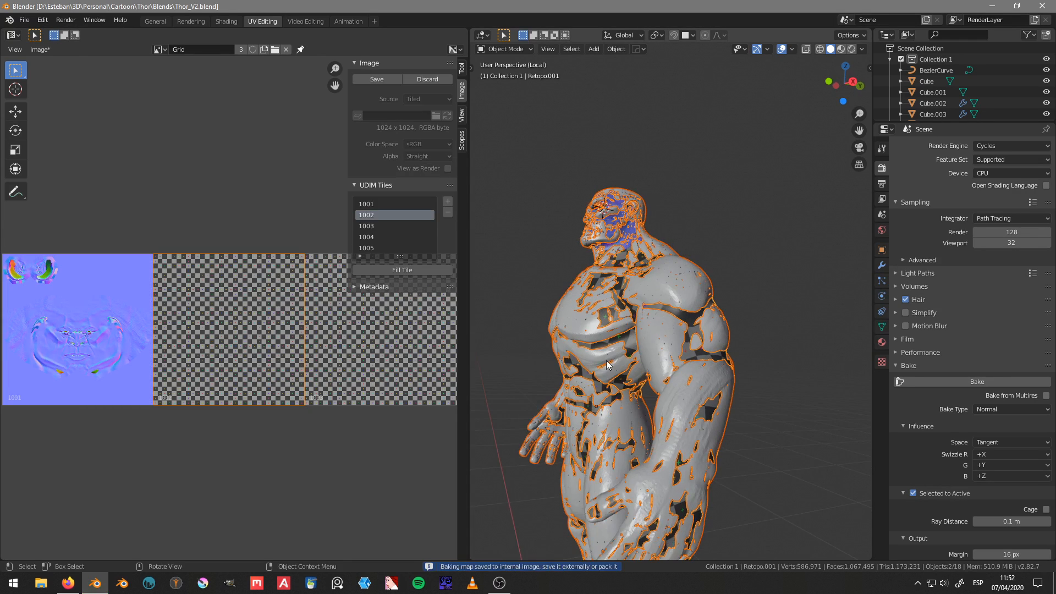
scroll(159, 336, up, 5)
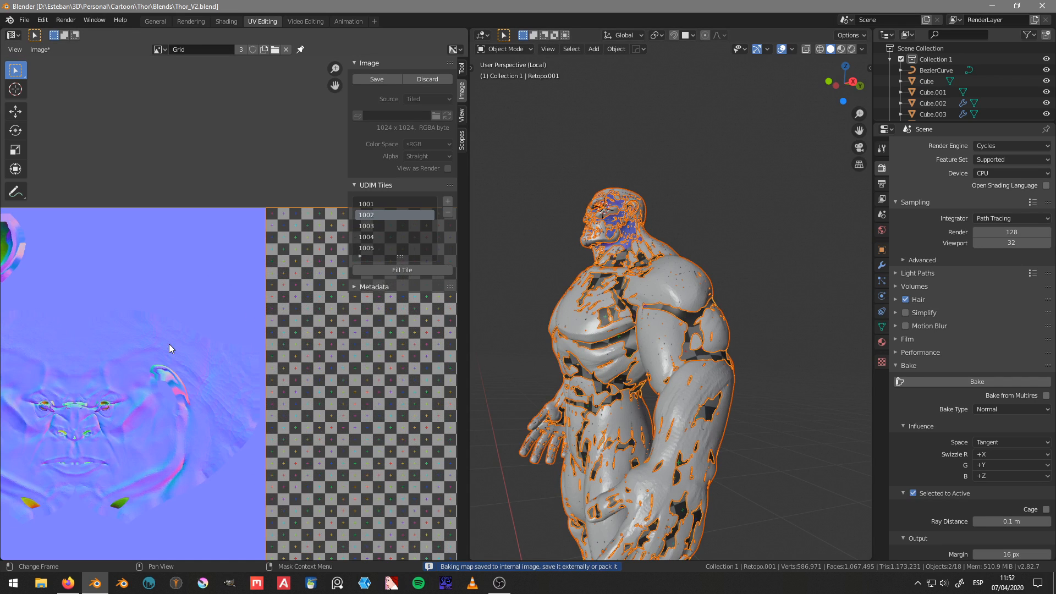
middle_drag(169, 344, 246, 302)
scroll(204, 364, up, 2)
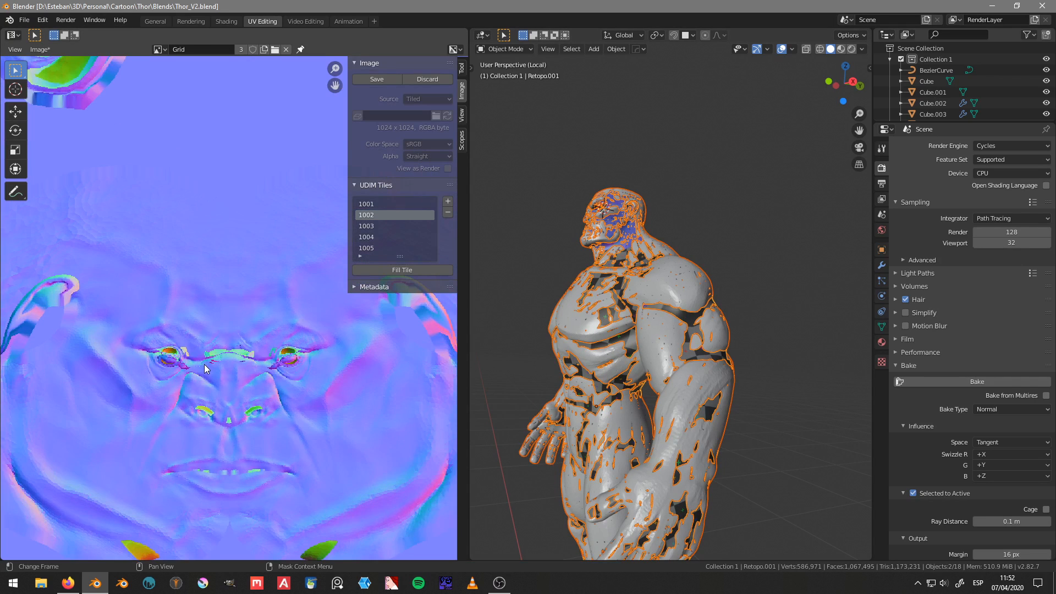
scroll(207, 366, down, 1)
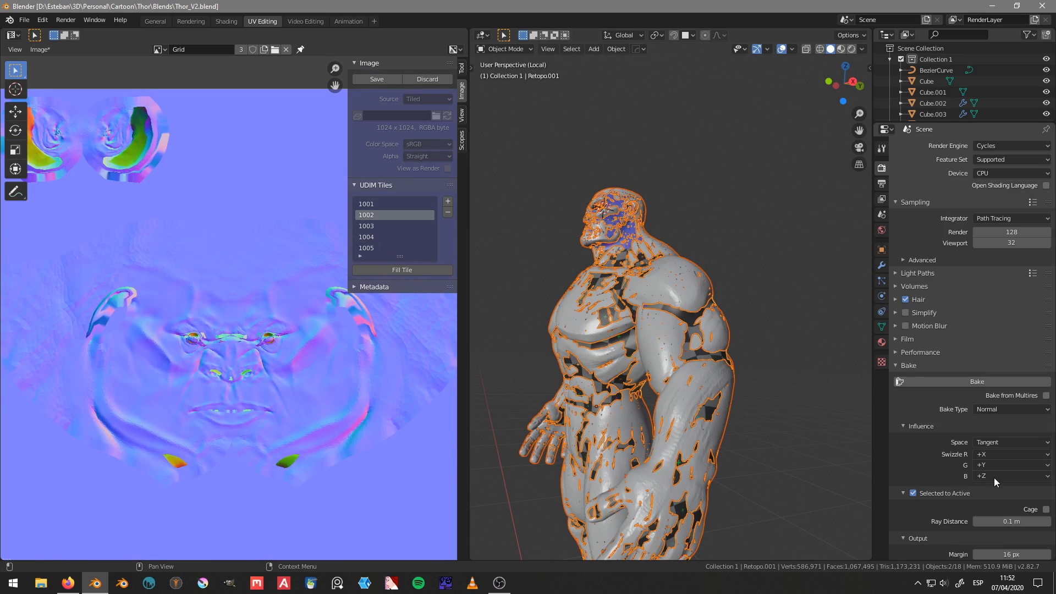
Step: Set the bake ray distance to 0.01 m and inspect the tiled Grid image and the overlapping body meshes
click(1015, 520)
text(.01)
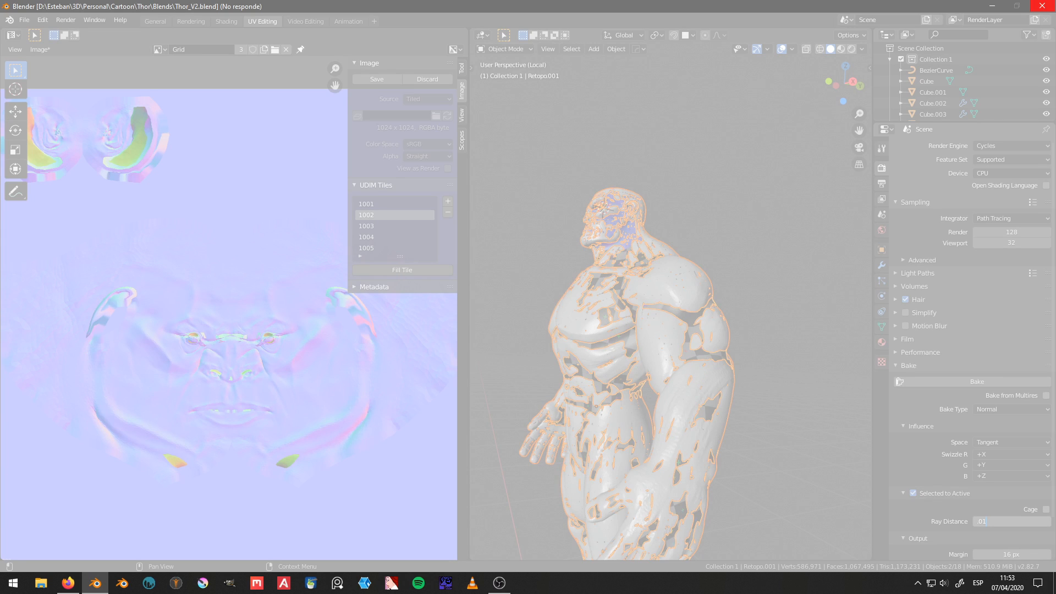
key(alt+Tab)
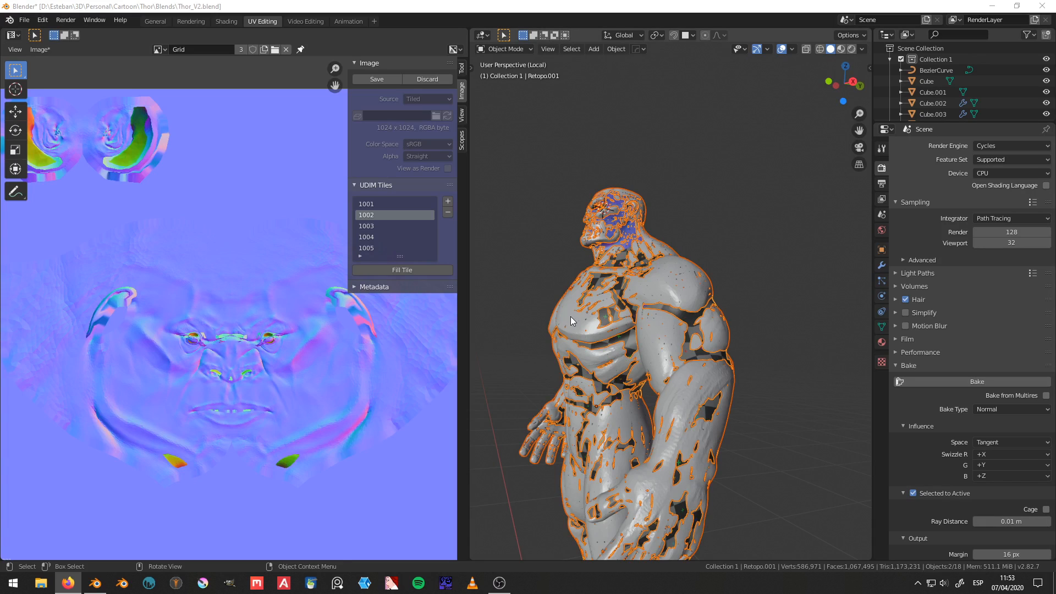
middle_drag(624, 311, 735, 318)
scroll(281, 353, down, 4)
middle_drag(289, 372, 217, 395)
middle_drag(732, 270, 689, 325)
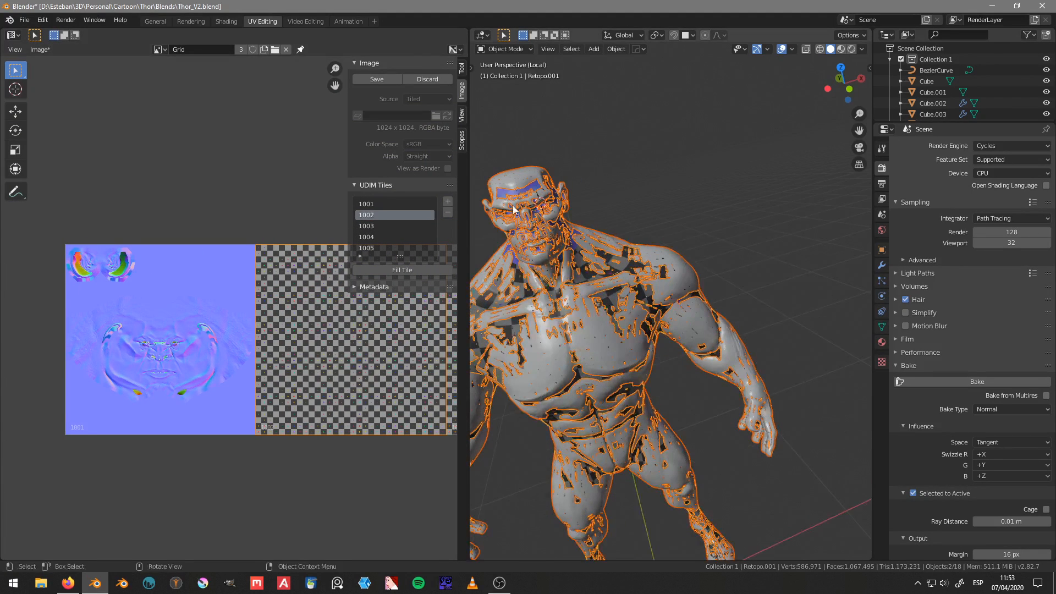
Step: Display the retopology mesh's UV Grid material nodes in the Shading workspace and isolate that mesh in the 3D view
click(226, 22)
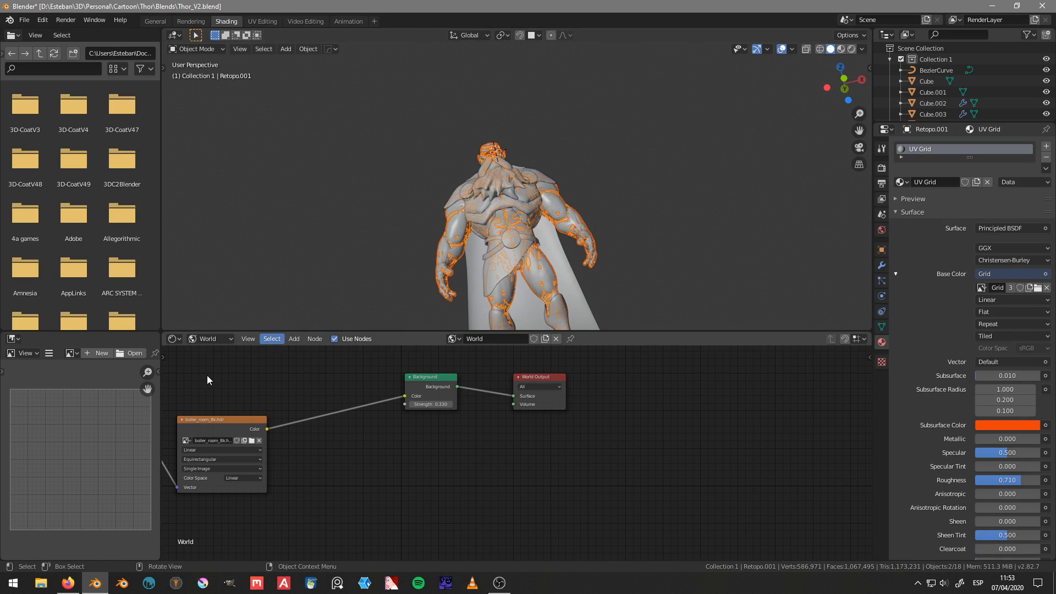
click(209, 339)
click(205, 352)
middle_drag(570, 183, 585, 233)
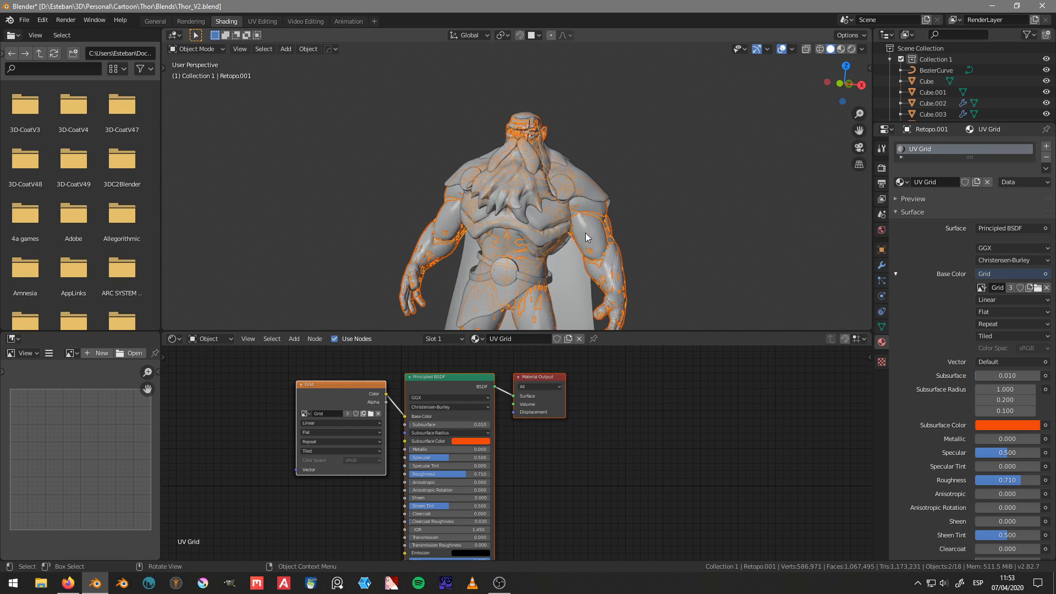
click(608, 234)
click(608, 234)
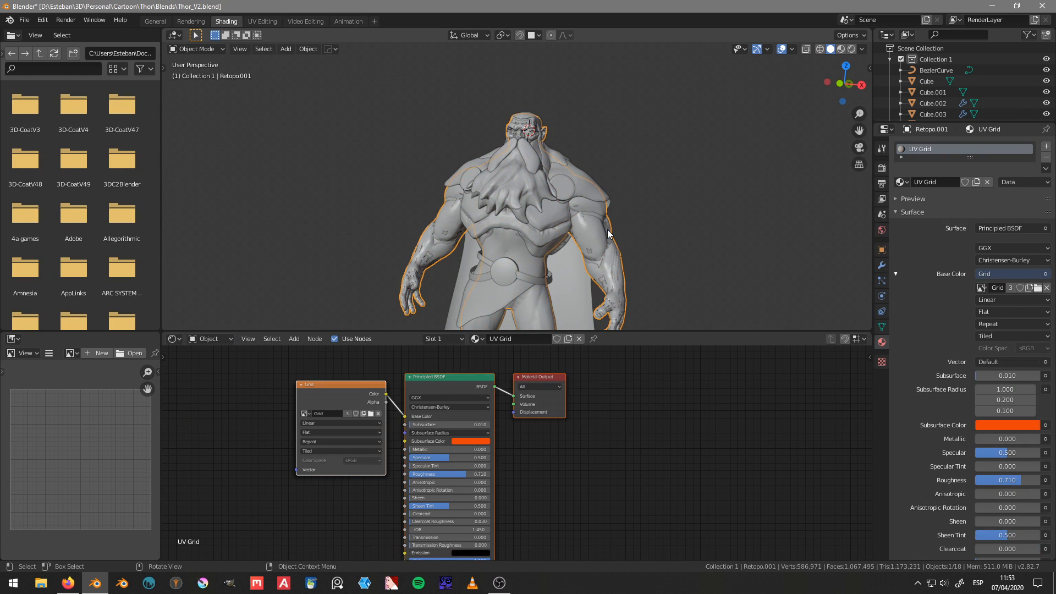
key(KP_Divide)
Step: Choose Tiled as the source of the Grid image texture node
middle_drag(326, 453, 308, 440)
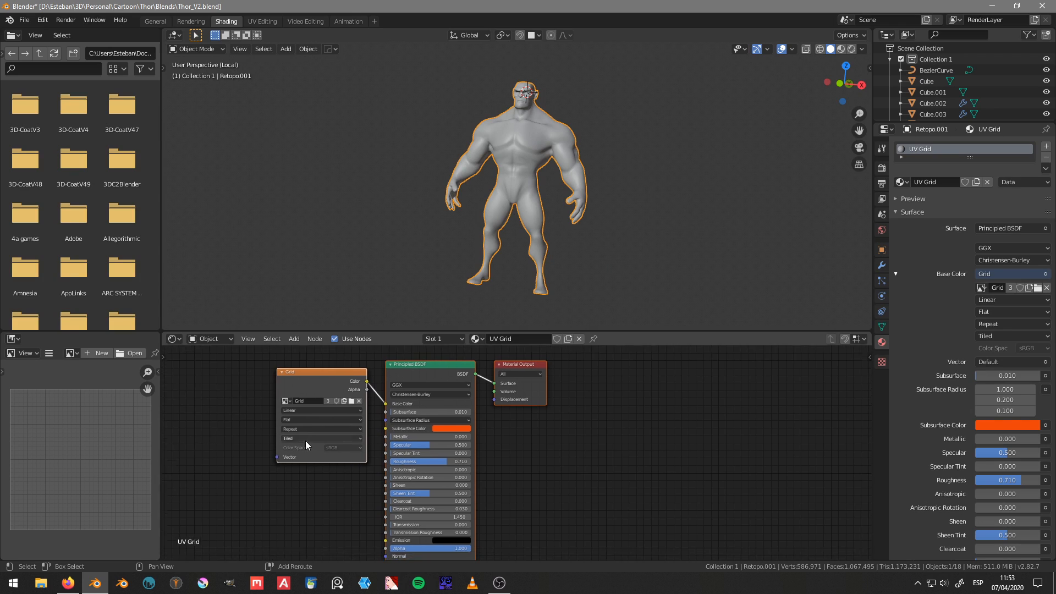
scroll(309, 441, up, 2)
click(352, 456)
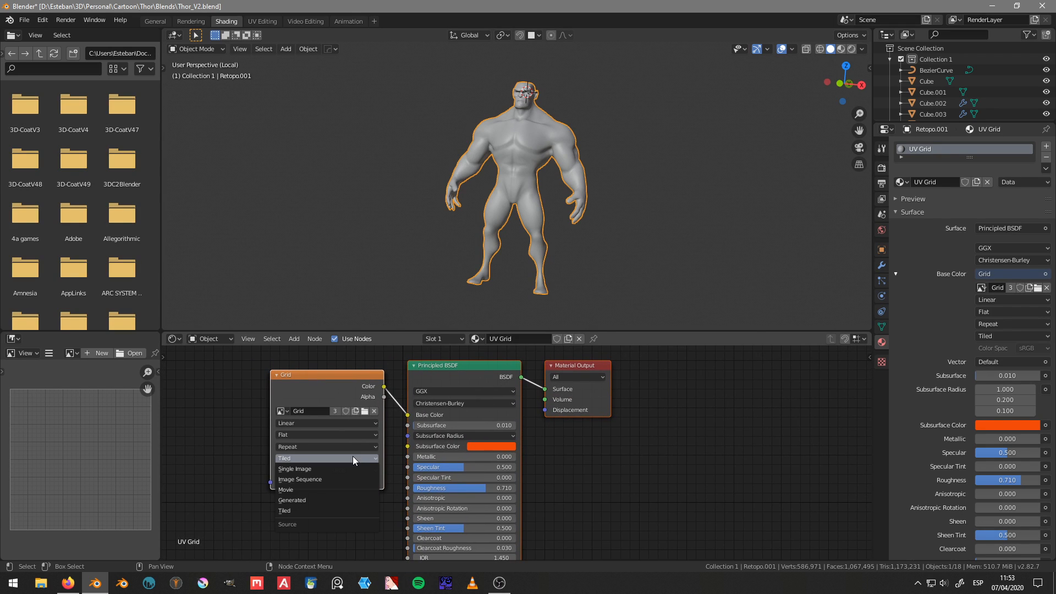
click(306, 507)
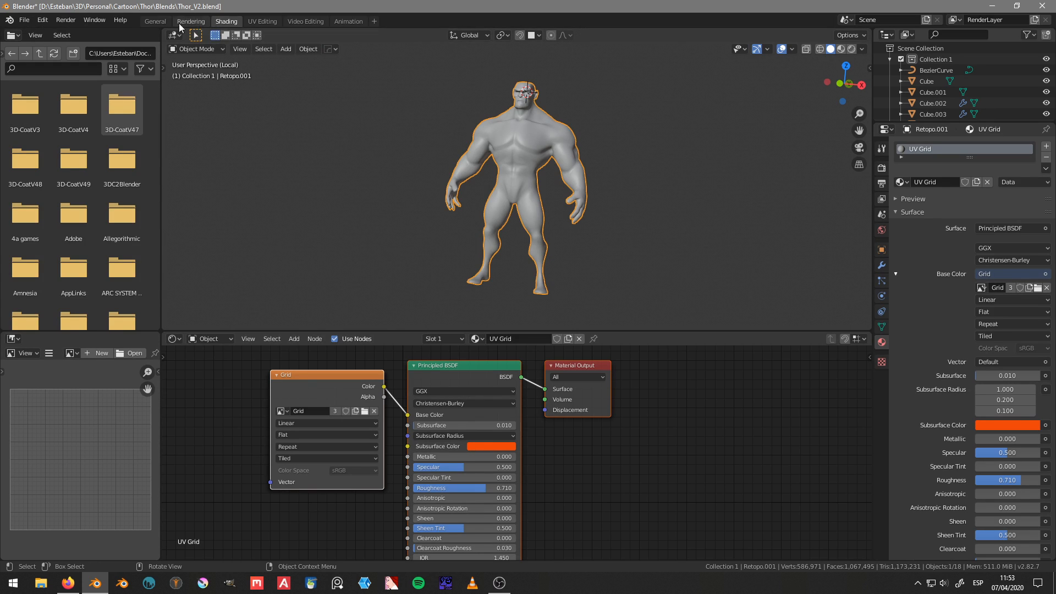
Step: Return to the UV Editing workspace and switch the retopology mesh to Object Mode
click(155, 21)
mouse_move(473, 176)
middle_down()
mouse_move(459, 253)
mouse_move(296, 31)
middle_up()
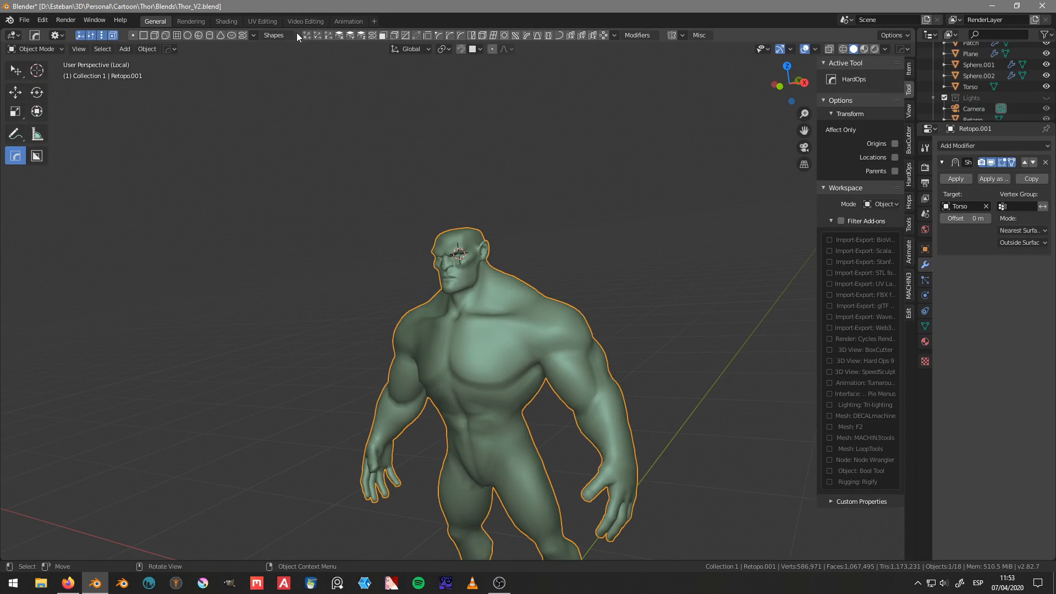
click(266, 21)
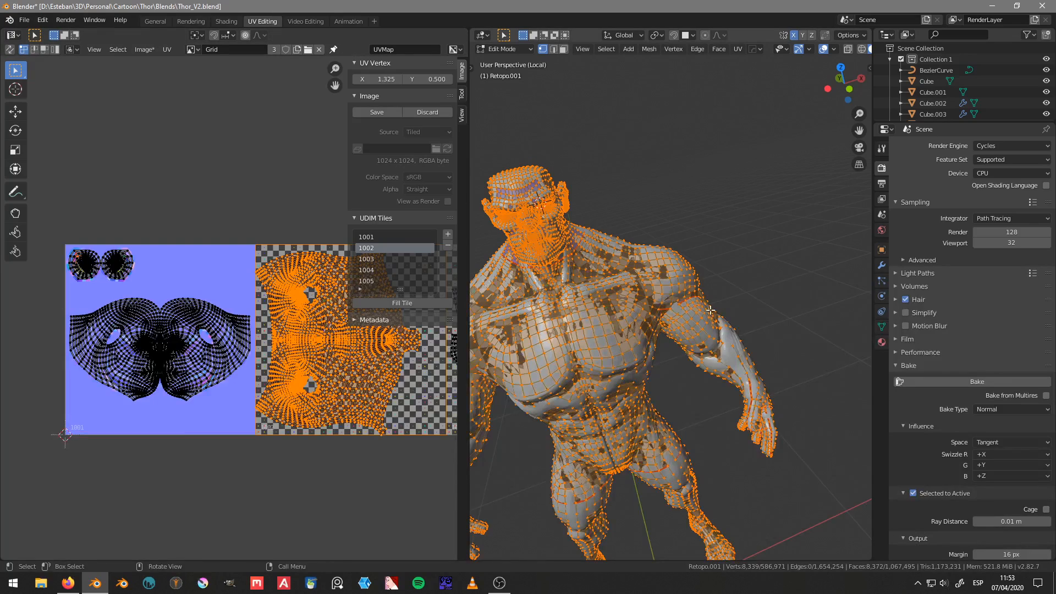
middle_drag(711, 311, 650, 285)
key(Tab)
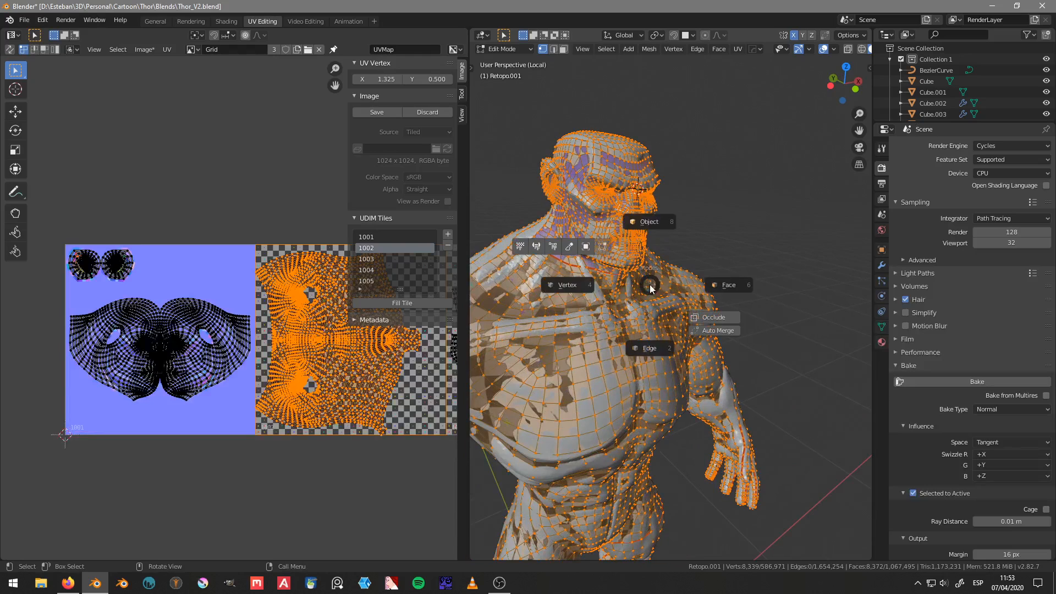
click(638, 225)
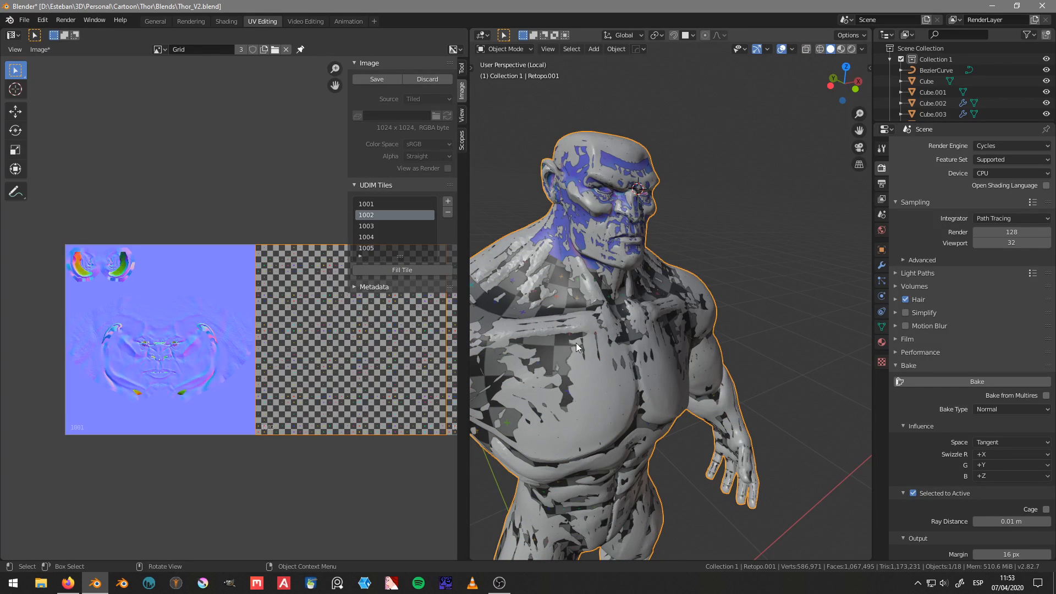
Step: Select the sculpt together with the active retopology mesh and set the bake ray distance to 0.05 m
shift+click(564, 246)
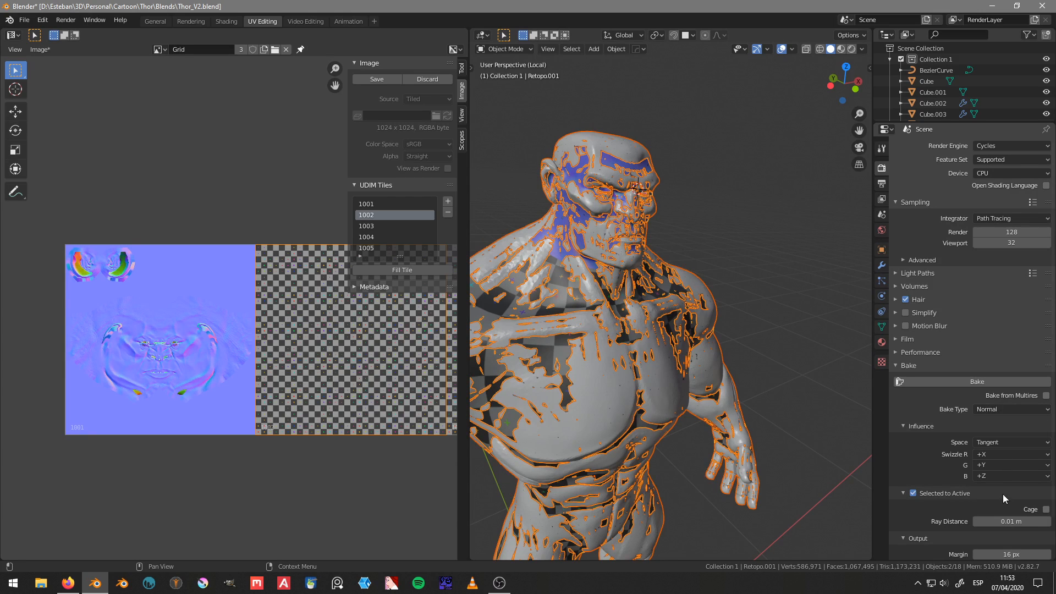
click(1004, 521)
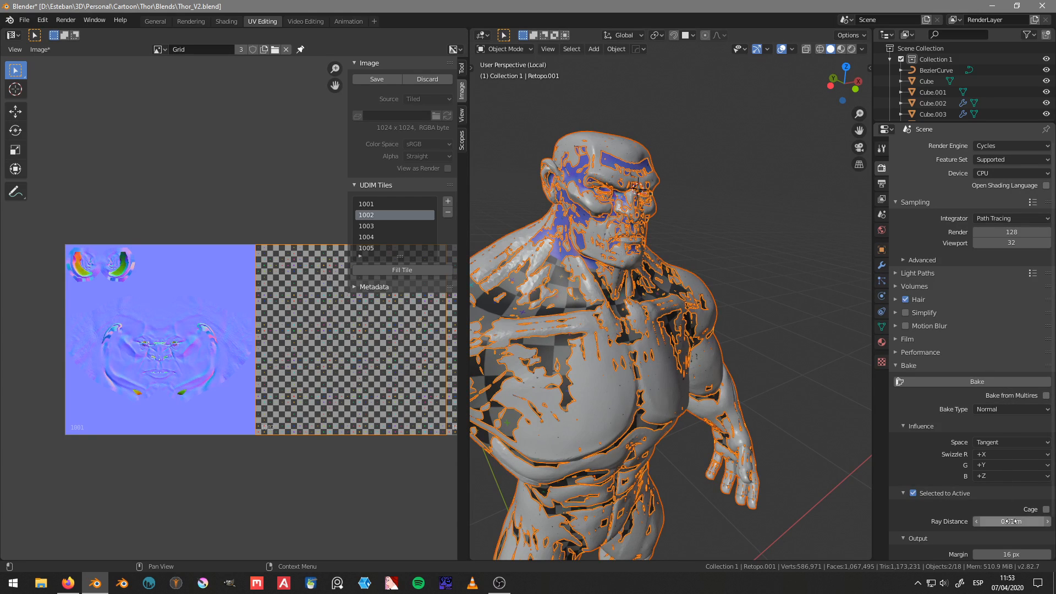
text(0.01)
key(BackSpace)
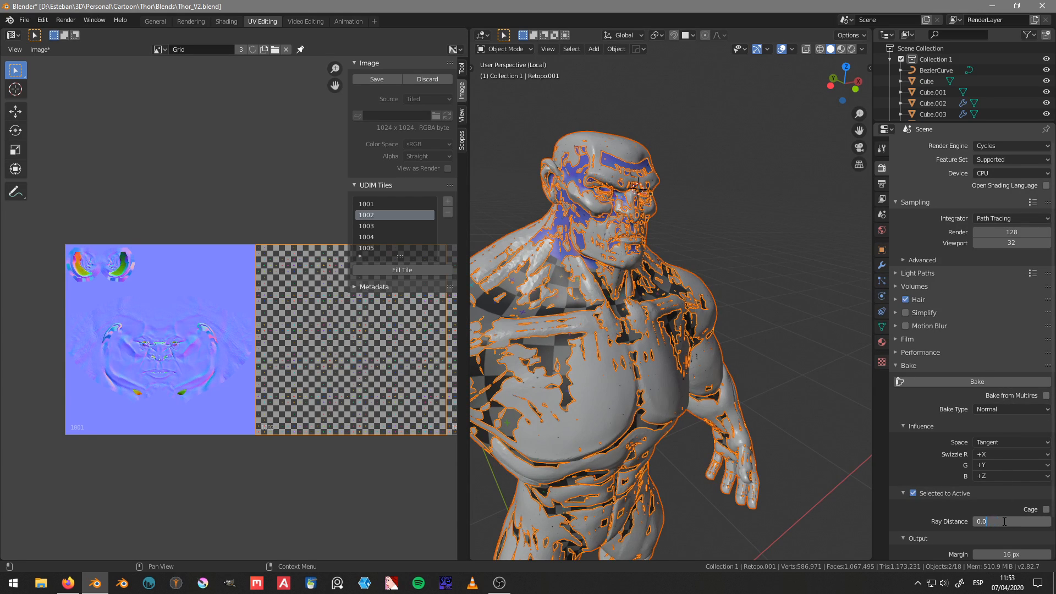
text(5)
key(Return)
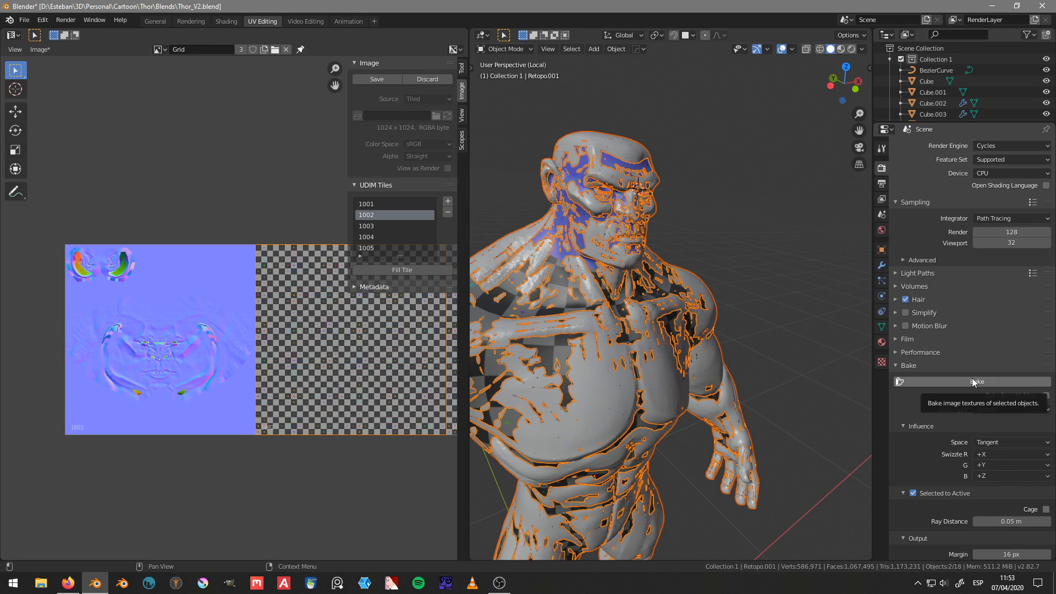
Step: Save the Blender file and bake the sculpt's normals onto the tiled Grid image
middle_drag(706, 349, 664, 330)
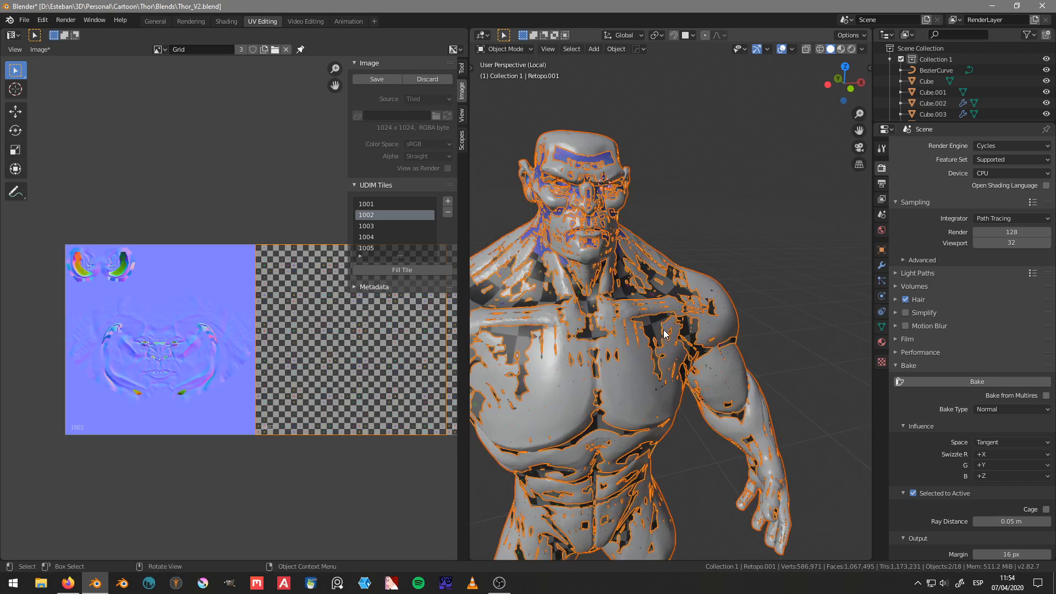
key(ctrl+s)
click(758, 333)
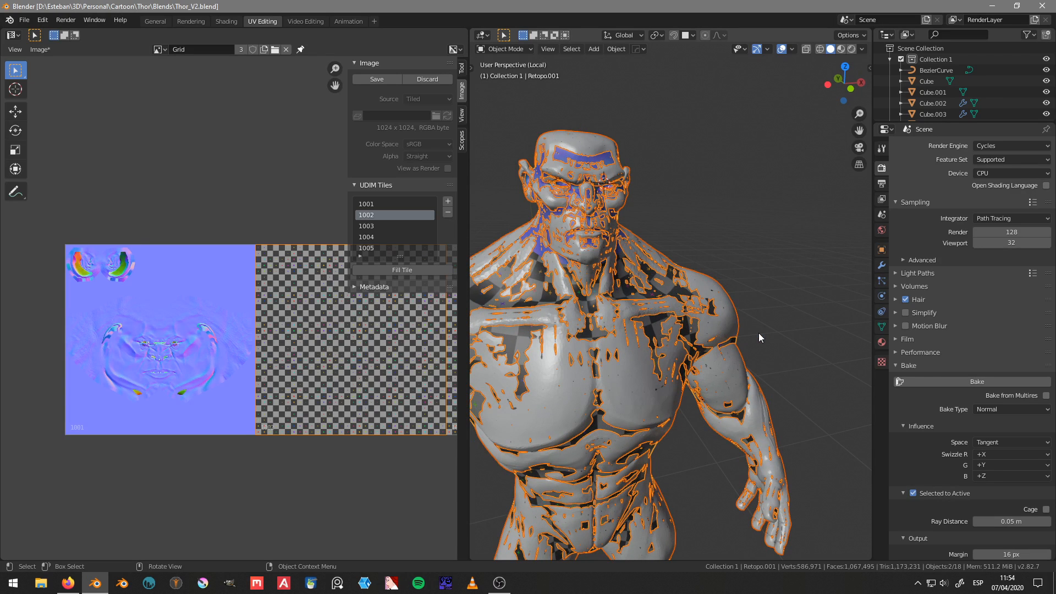
click(954, 383)
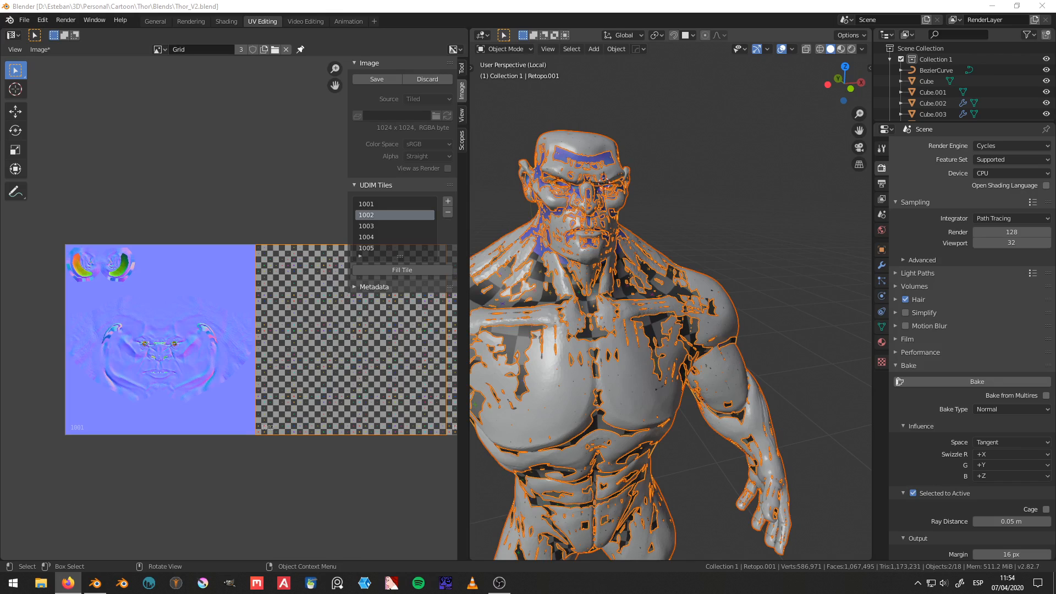
Step: Check the baked result across the UDIM tiles and make tile 1004 the active one
middle_drag(743, 282, 541, 299)
middle_drag(231, 372, 144, 370)
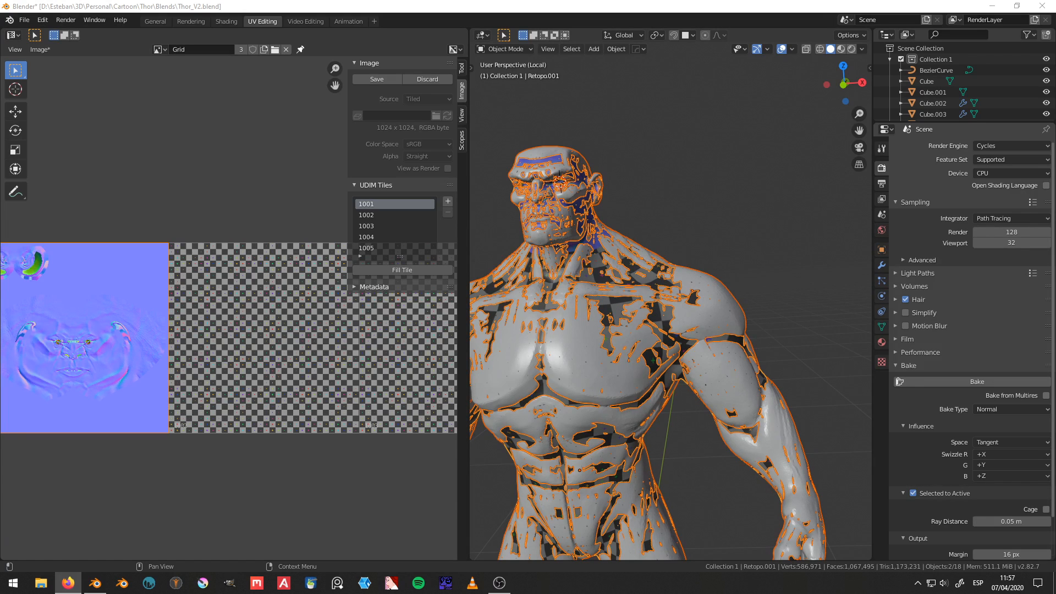
scroll(560, 302, down, 5)
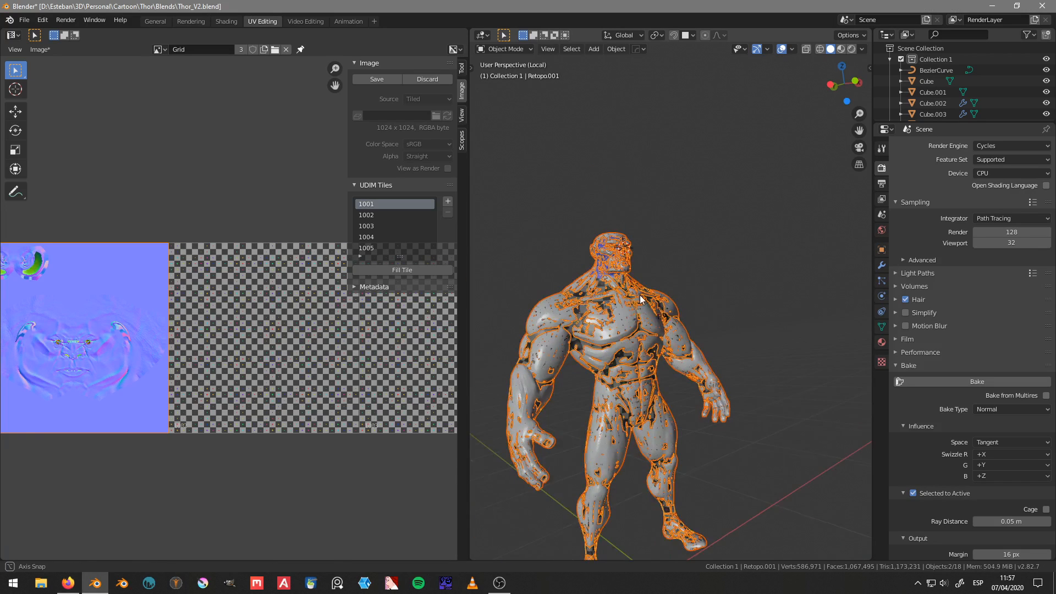
click(375, 214)
click(374, 226)
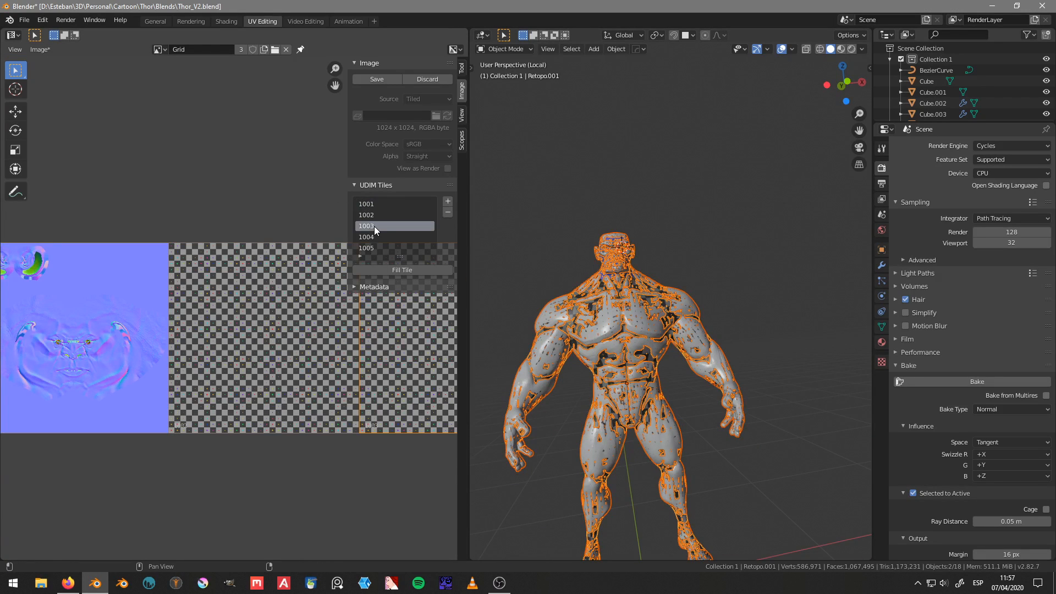
click(375, 236)
scroll(312, 348, down, 4)
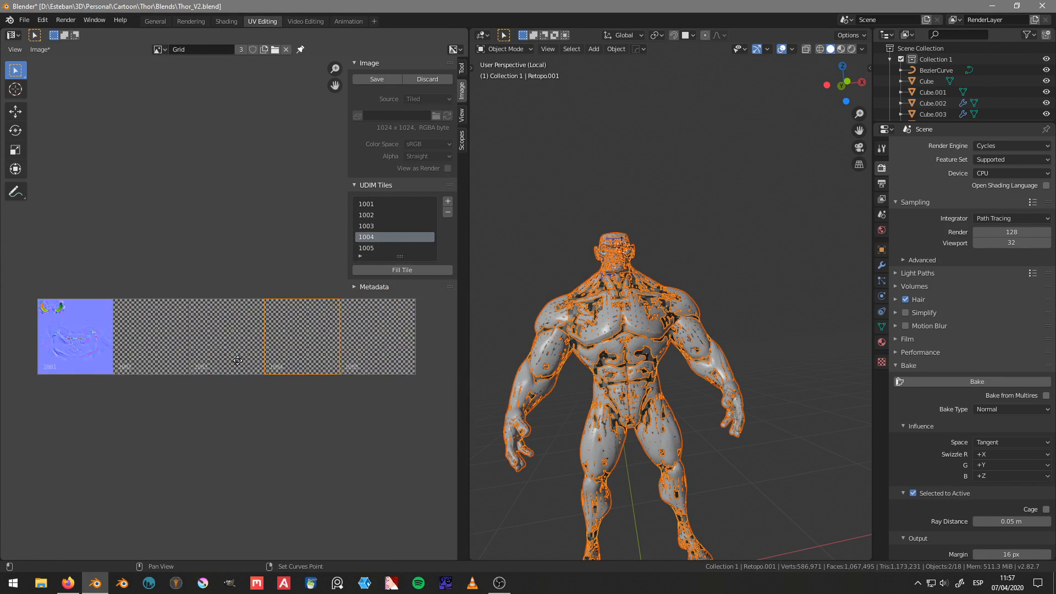
Step: Review the bake output and UV Grid material settings, and bake the normals again with tile 1004 active
middle_drag(649, 291, 670, 306)
scroll(670, 305, up, 5)
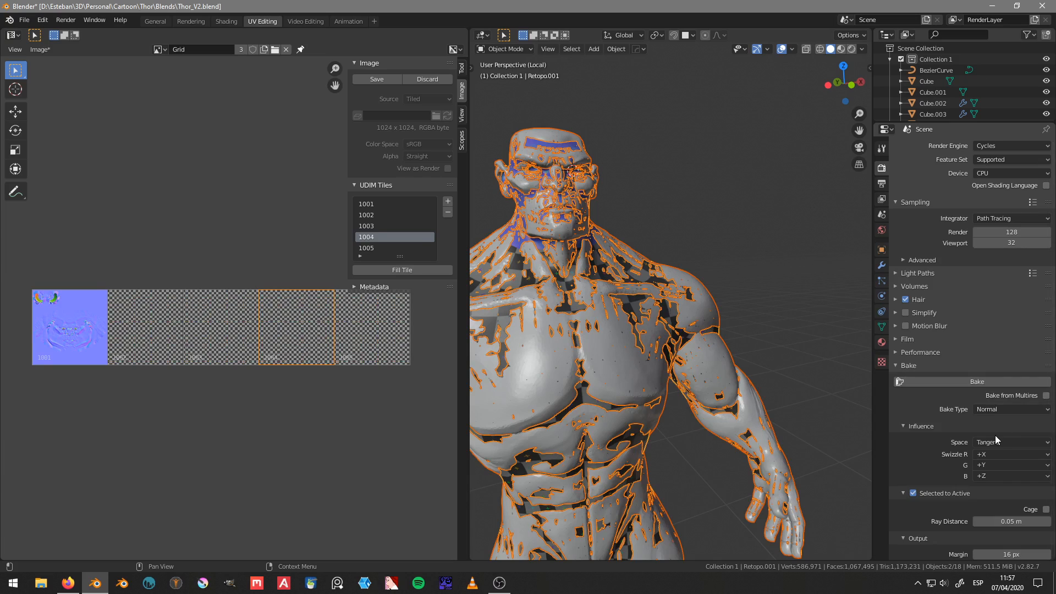
scroll(995, 435, down, 2)
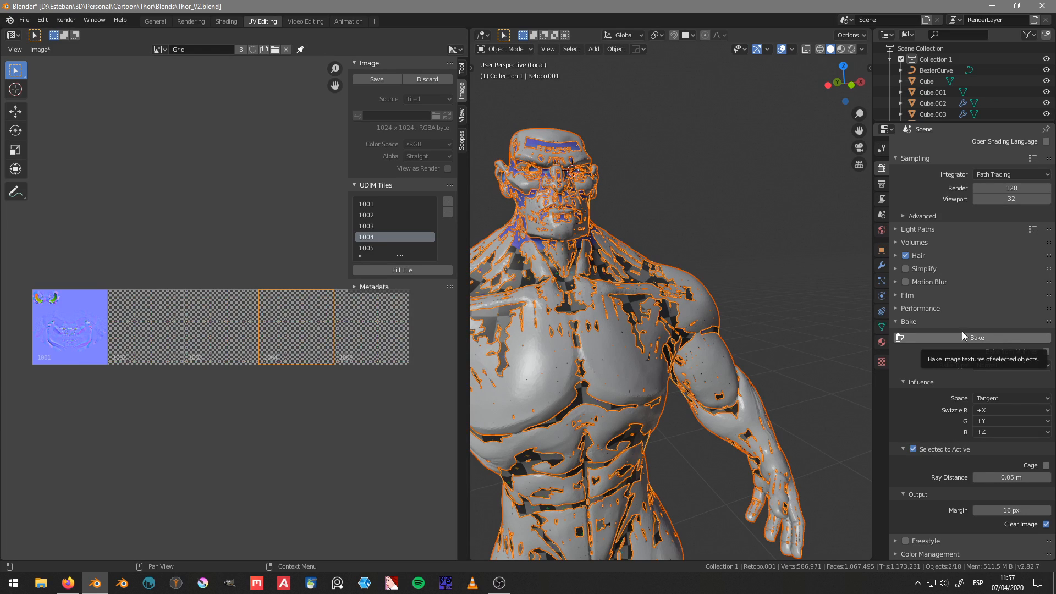
click(882, 342)
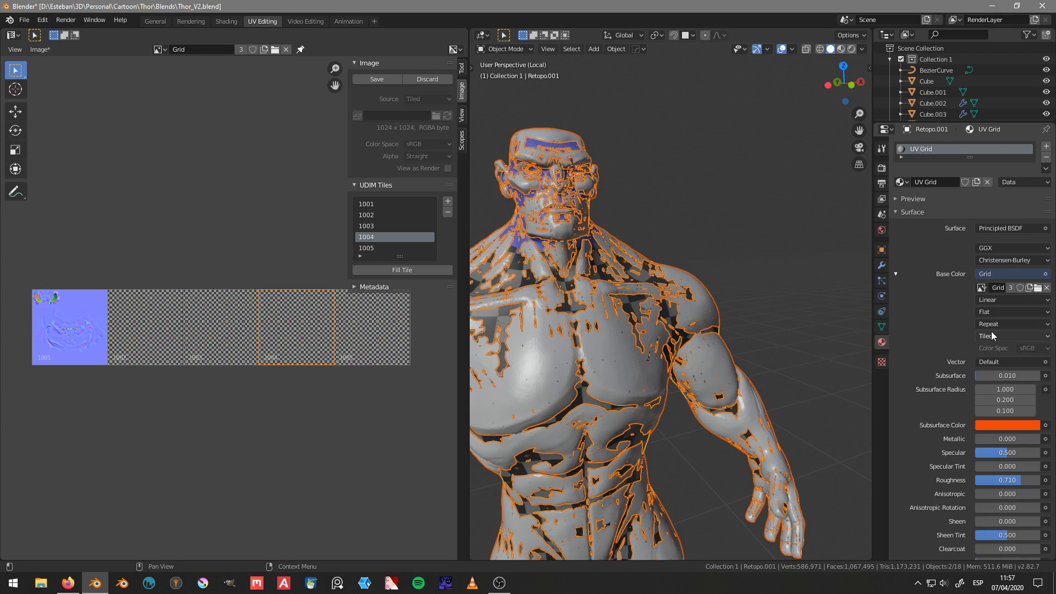
click(1008, 361)
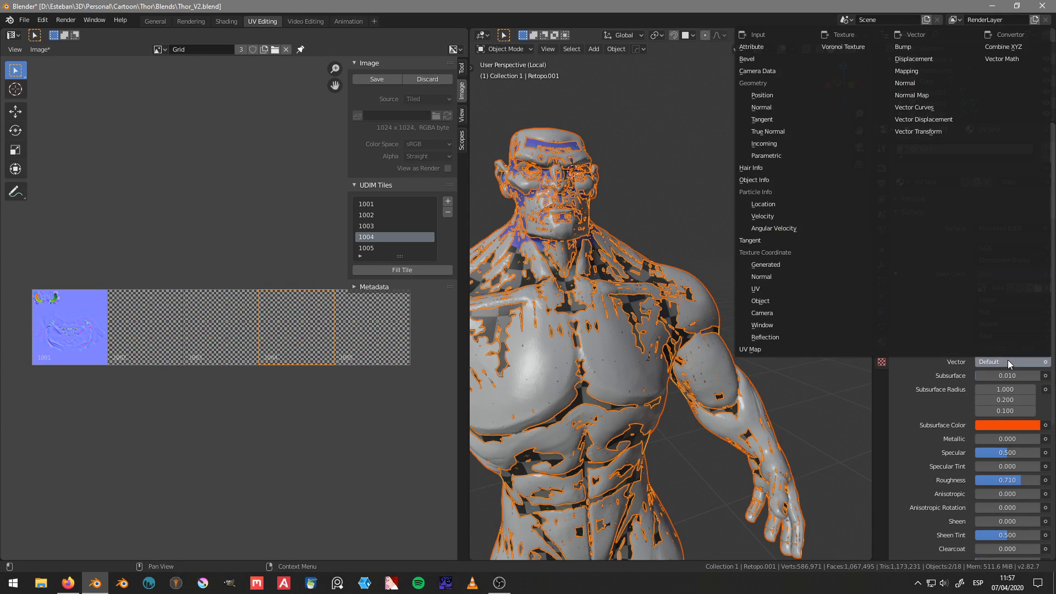
key(Escape)
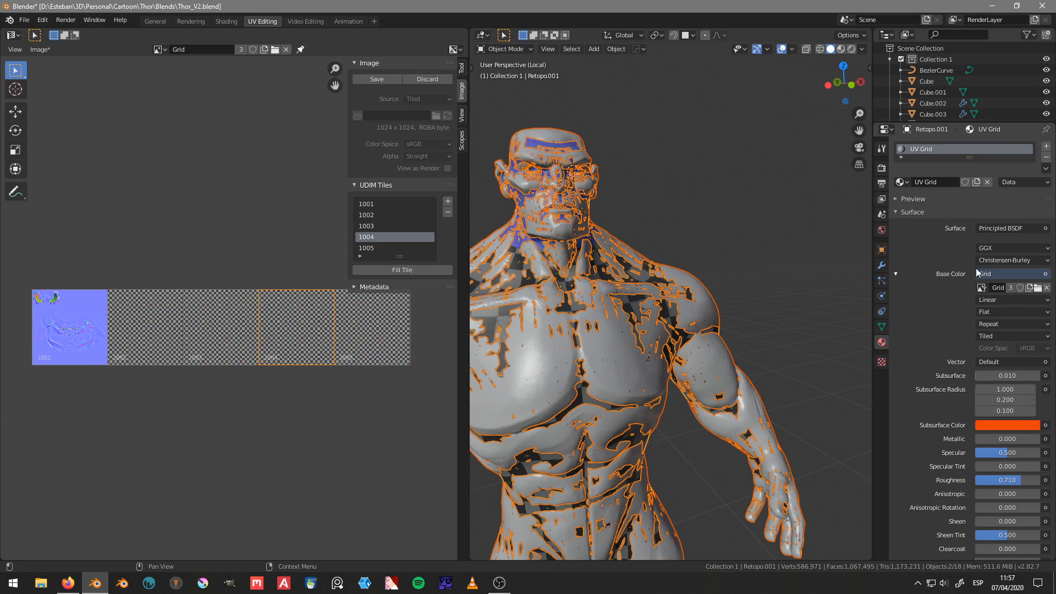
click(882, 167)
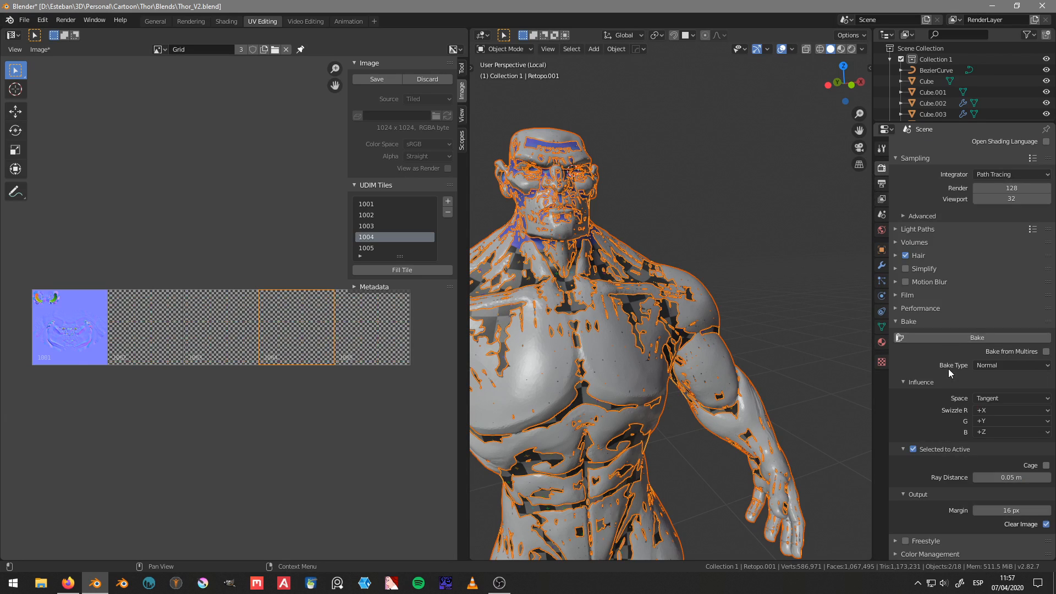
click(975, 337)
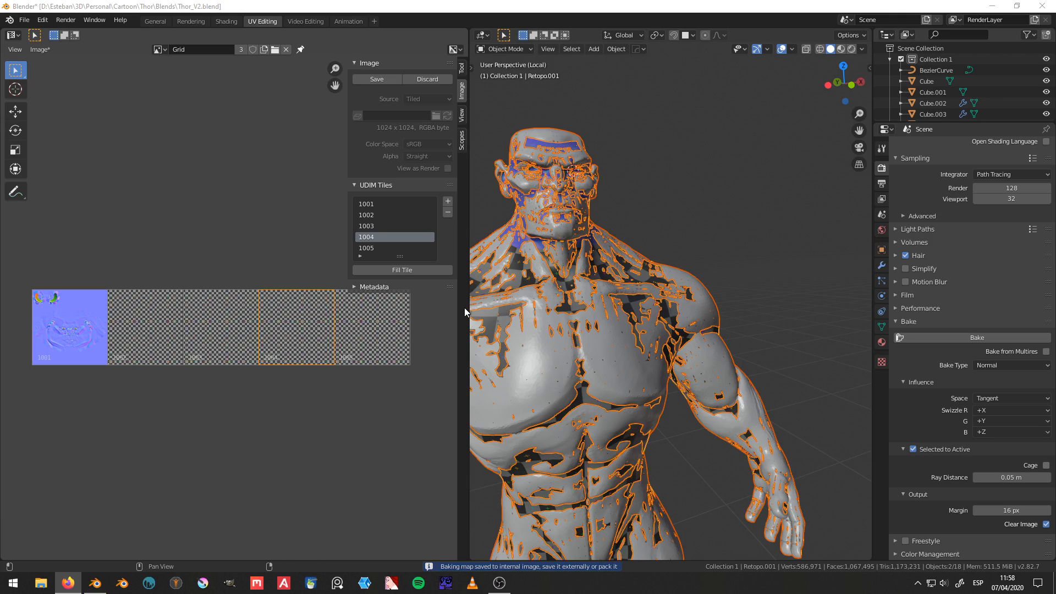
Step: Examine the baked ear normals in tile 1001 up close
middle_drag(115, 329, 288, 326)
scroll(234, 306, up, 5)
scroll(216, 281, up, 5)
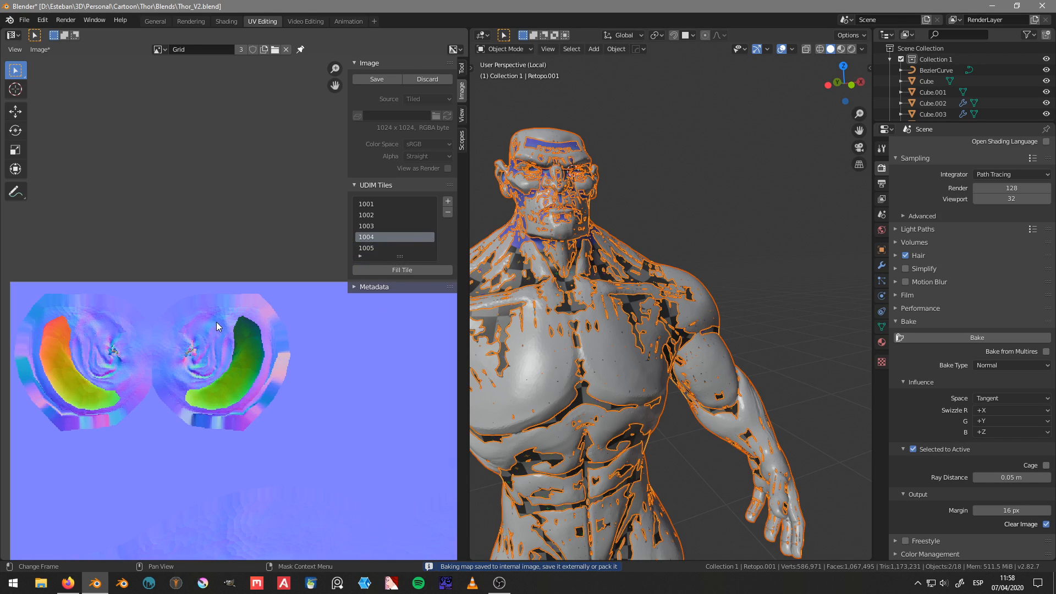
Step: Select only the Torso sculpt mesh in the 3D view
middle_drag(633, 233, 668, 298)
scroll(655, 270, up, 4)
scroll(643, 311, down, 5)
scroll(650, 298, up, 3)
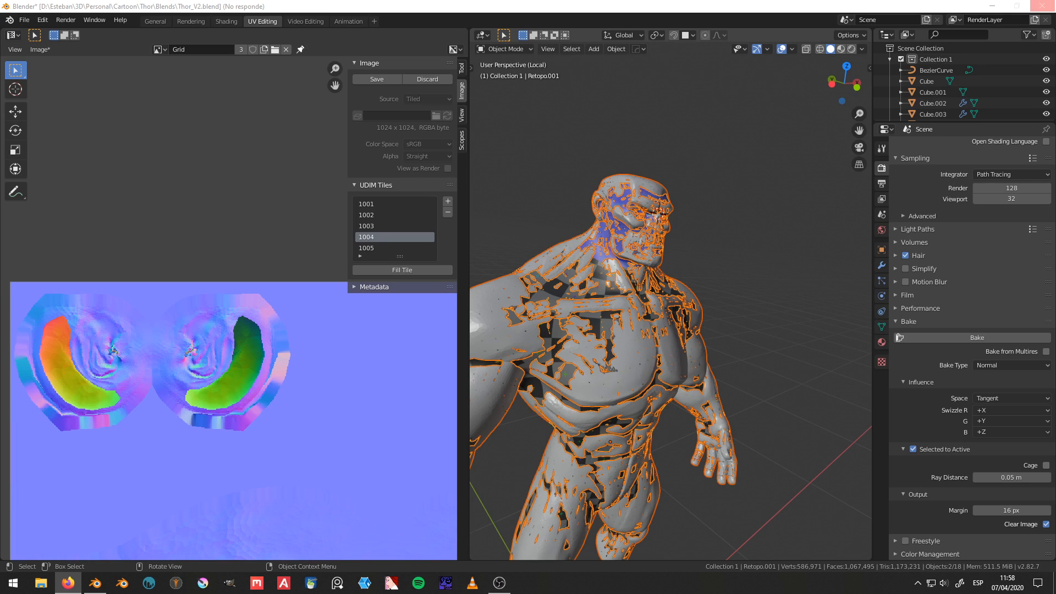
click(658, 327)
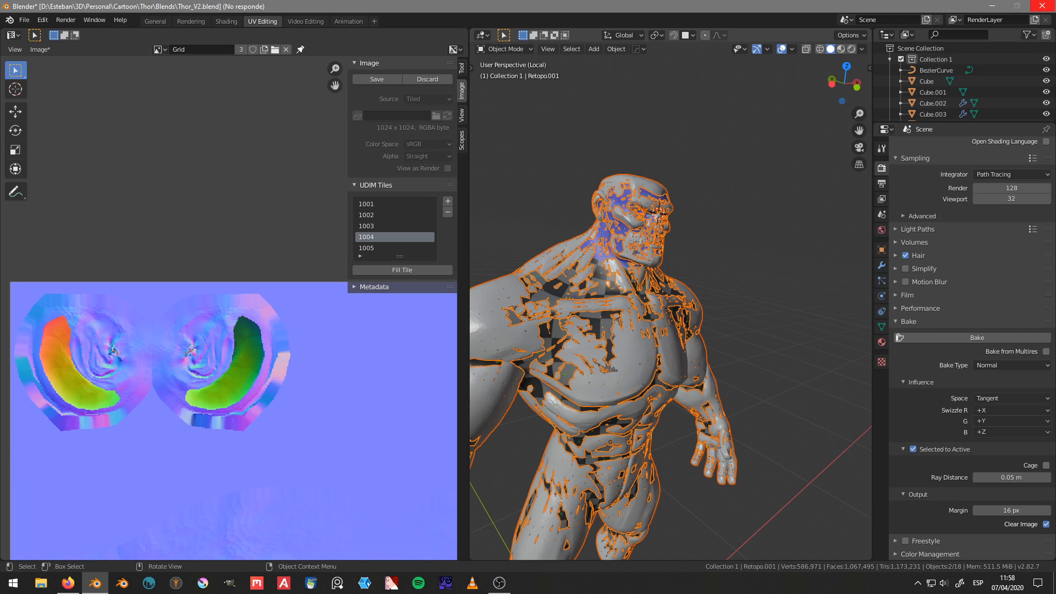
key(alt+Tab)
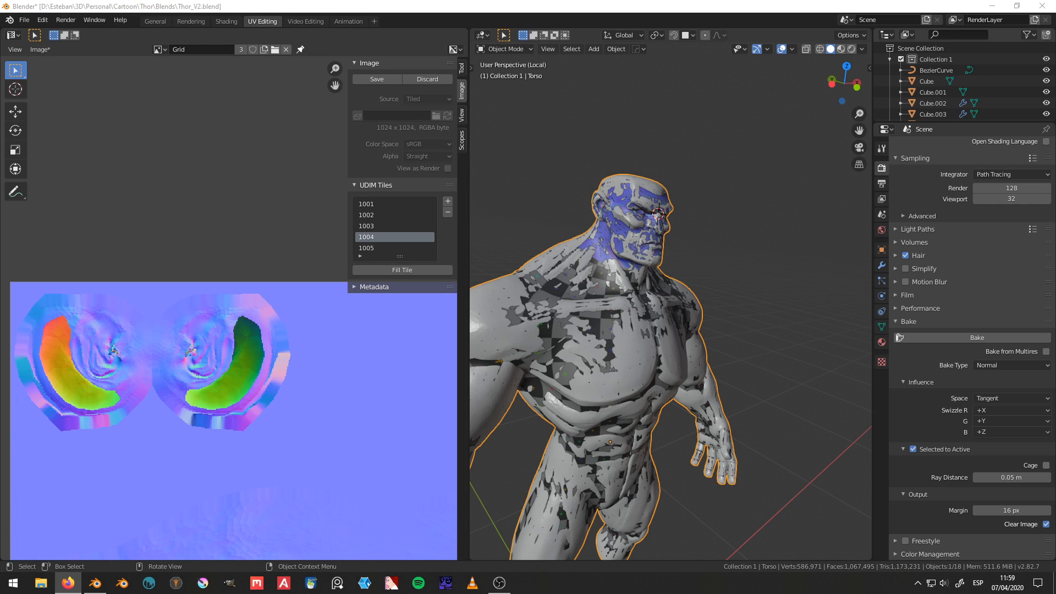
Step: Examine the baked face normals around the eyes, nose and mouth in tile 1001 and compare them with the sculpt
middle_drag(781, 348, 672, 328)
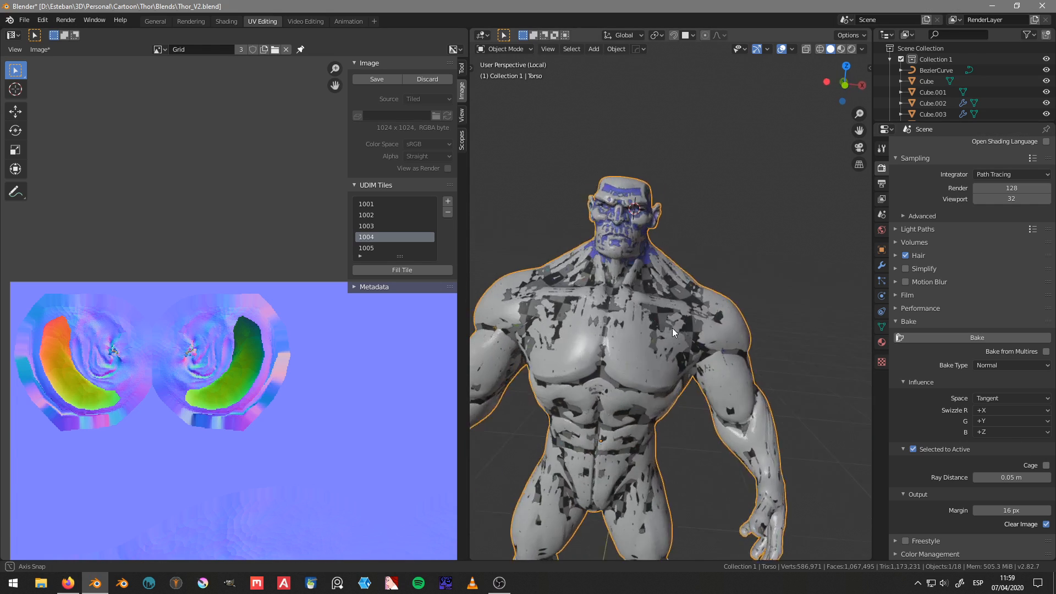
scroll(672, 328, down, 3)
scroll(377, 409, down, 2)
scroll(378, 405, down, 2)
middle_drag(358, 447, 284, 447)
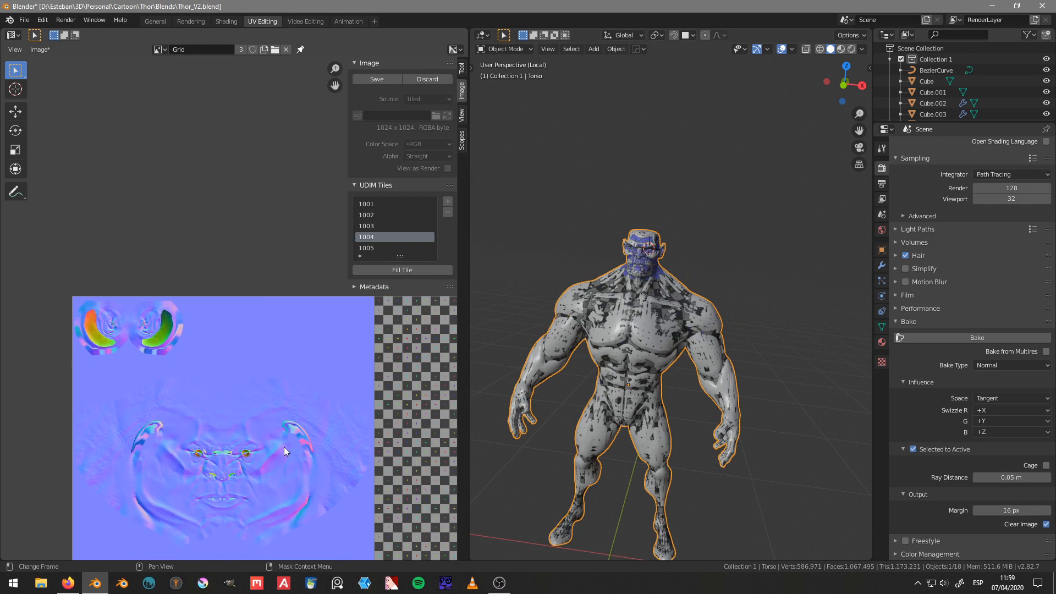
middle_drag(204, 434, 219, 357)
scroll(218, 358, up, 7)
scroll(205, 425, down, 4)
scroll(225, 325, up, 3)
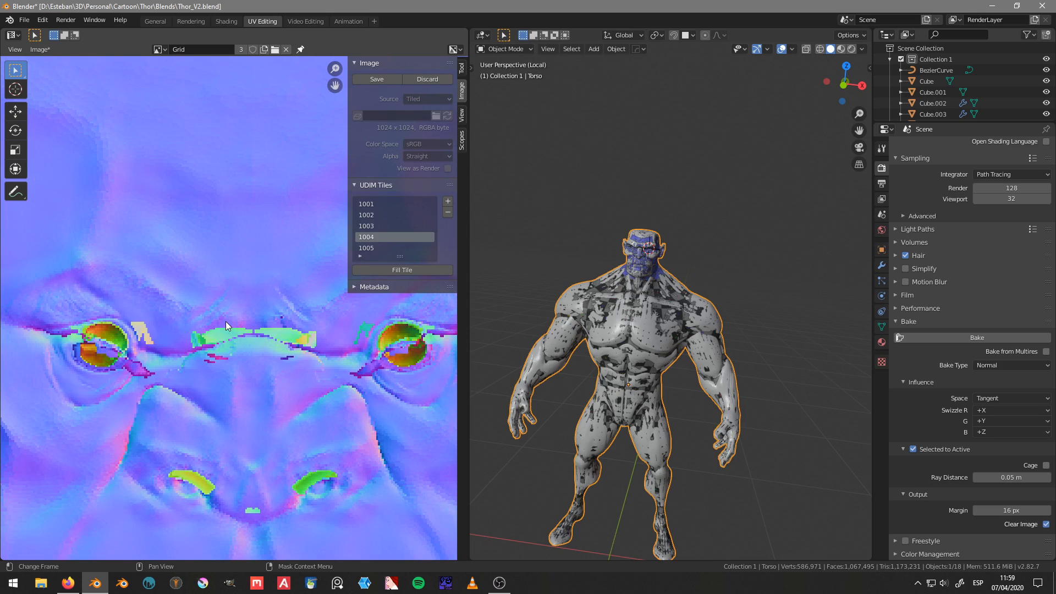
scroll(226, 322, down, 4)
middle_drag(238, 374, 283, 447)
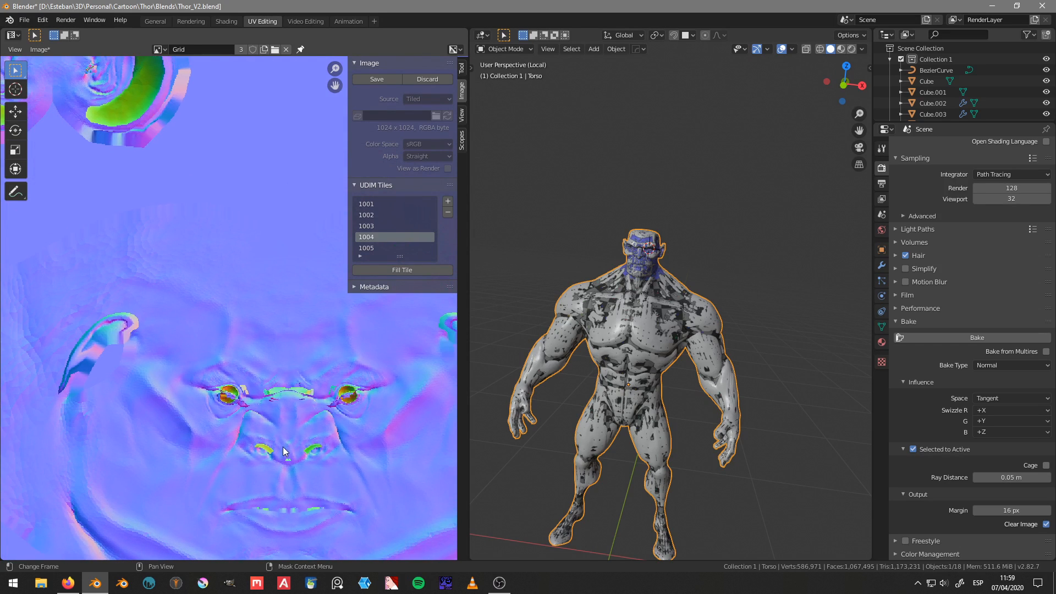
middle_drag(743, 245, 632, 249)
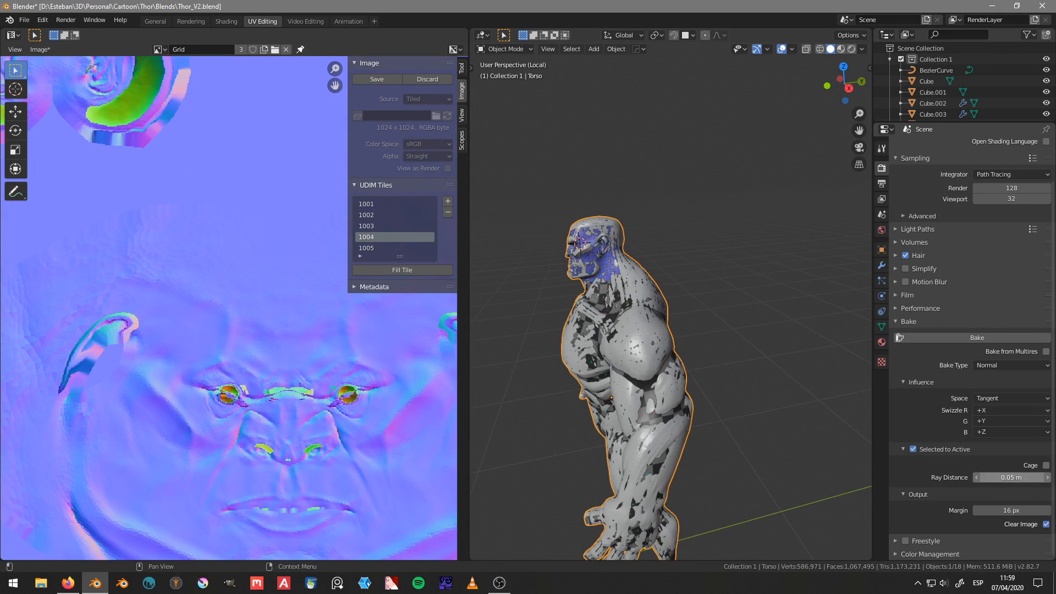
Step: Set the bake ray distance to 0.002 m
click(1020, 478)
text(0.002)
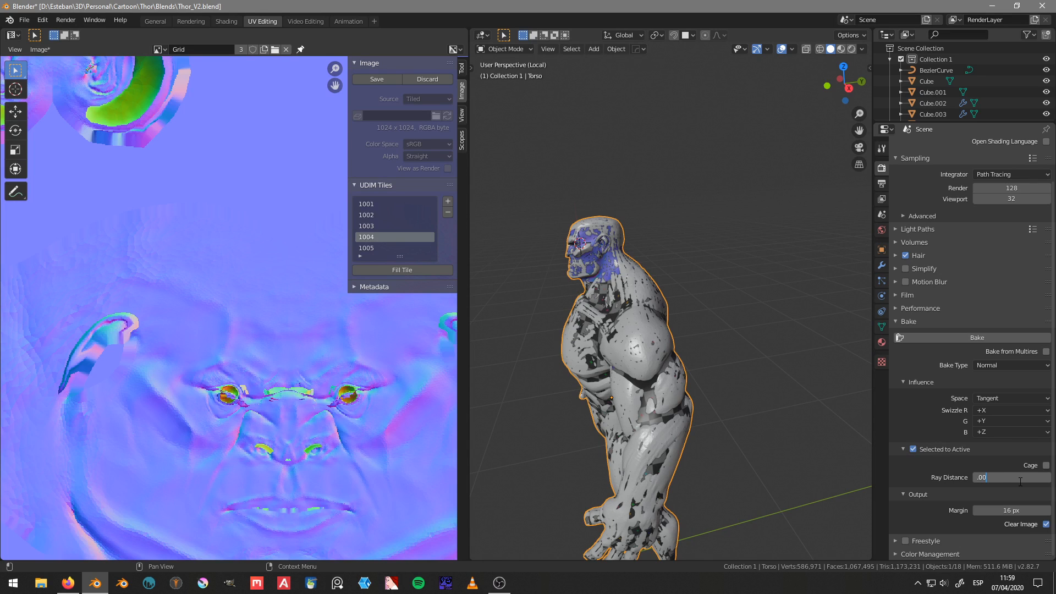
key(Return)
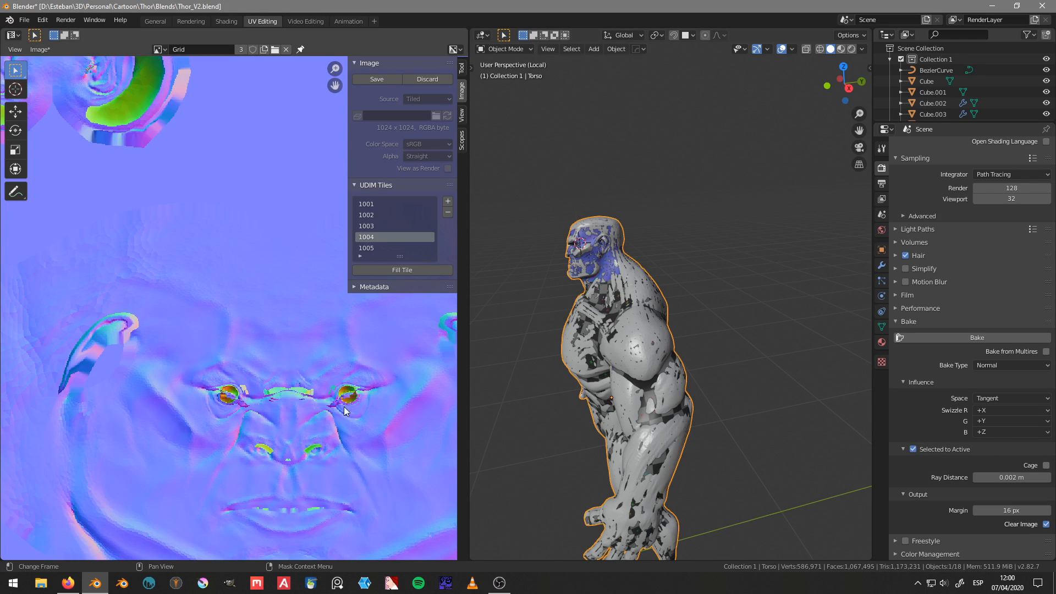
Step: Apply smooth shading to the Torso sculpt mesh
scroll(305, 403, down, 3)
middle_drag(572, 325, 679, 302)
scroll(674, 284, up, 4)
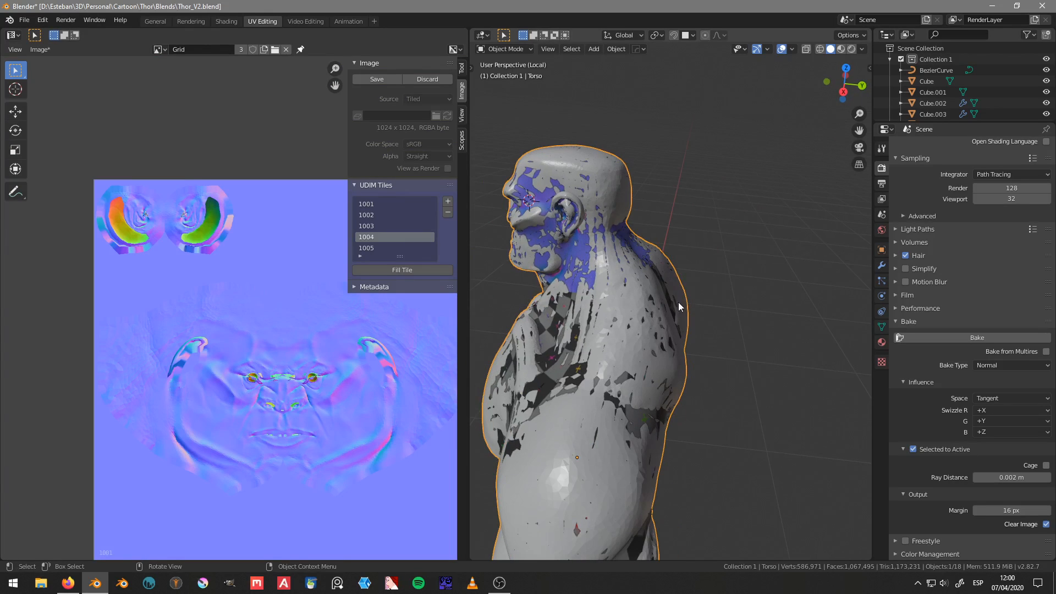
click(578, 243)
click(650, 367)
key(z)
key(Escape)
key(x)
key(Escape)
key(z)
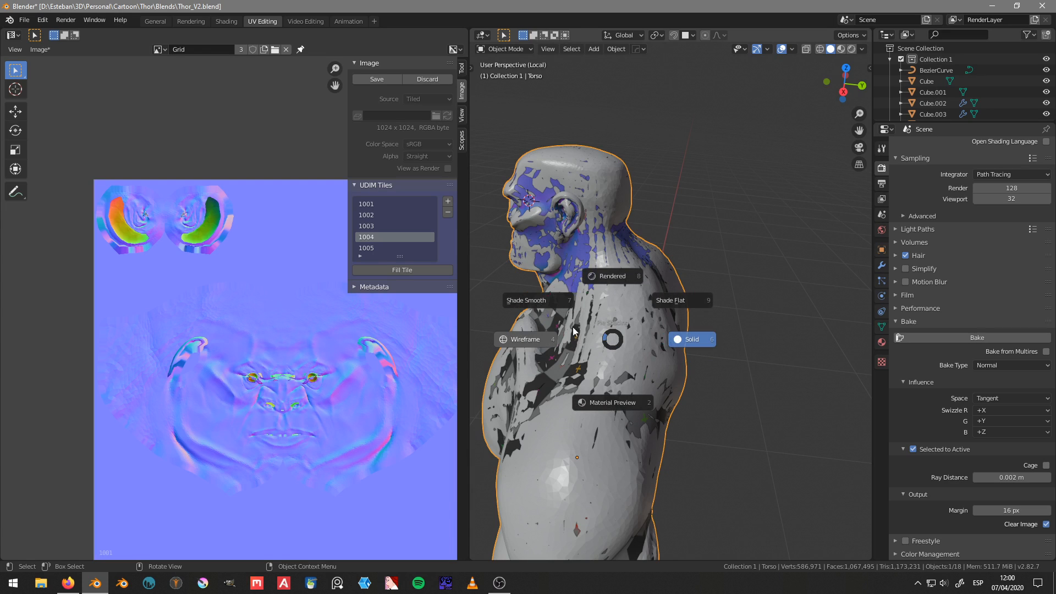
click(529, 301)
Step: Hide the Torso sculpt, select Retopo.001 and examine the baked head against the checkered body
mouse_move(529, 301)
middle_down()
mouse_move(580, 369)
mouse_move(643, 335)
mouse_move(677, 424)
middle_up()
scroll(682, 358, up, 3)
key(Delete)
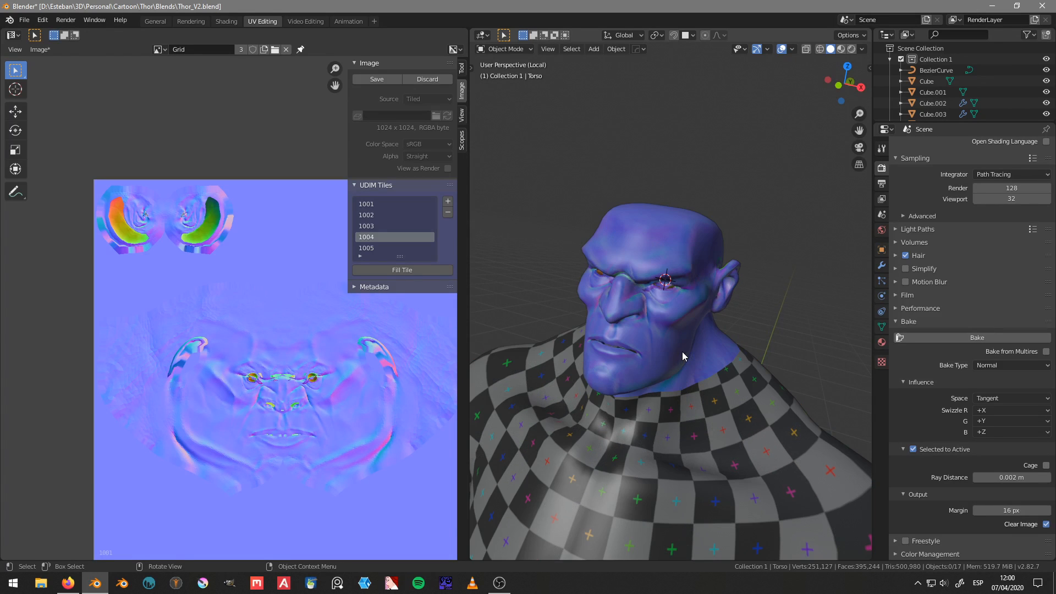
click(669, 311)
middle_drag(668, 311, 769, 289)
scroll(731, 328, up, 5)
scroll(730, 328, down, 5)
scroll(680, 283, up, 2)
scroll(609, 253, down, 5)
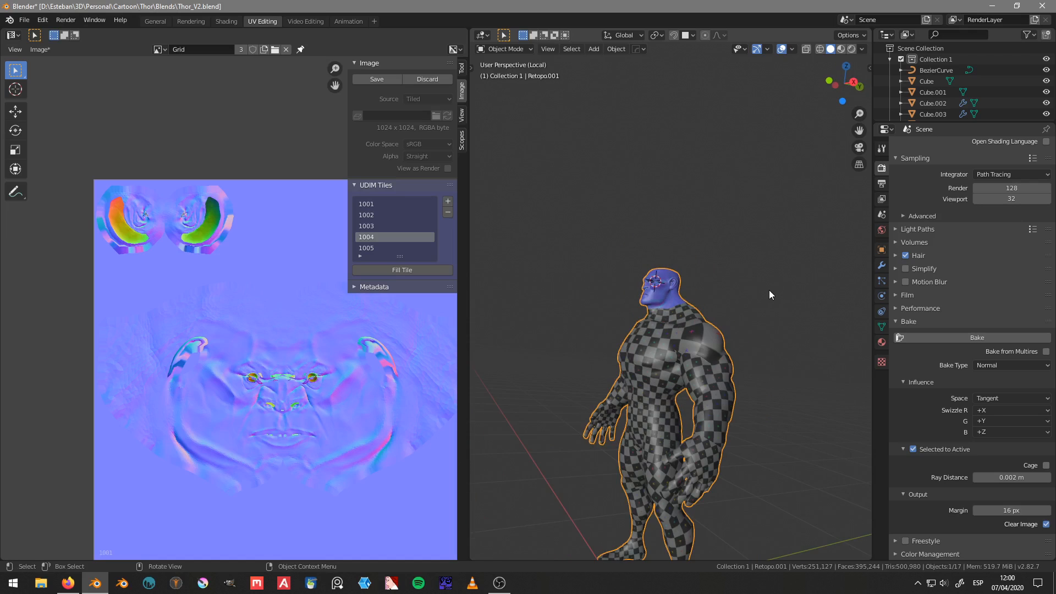
middle_drag(645, 343, 566, 328)
scroll(672, 322, up, 4)
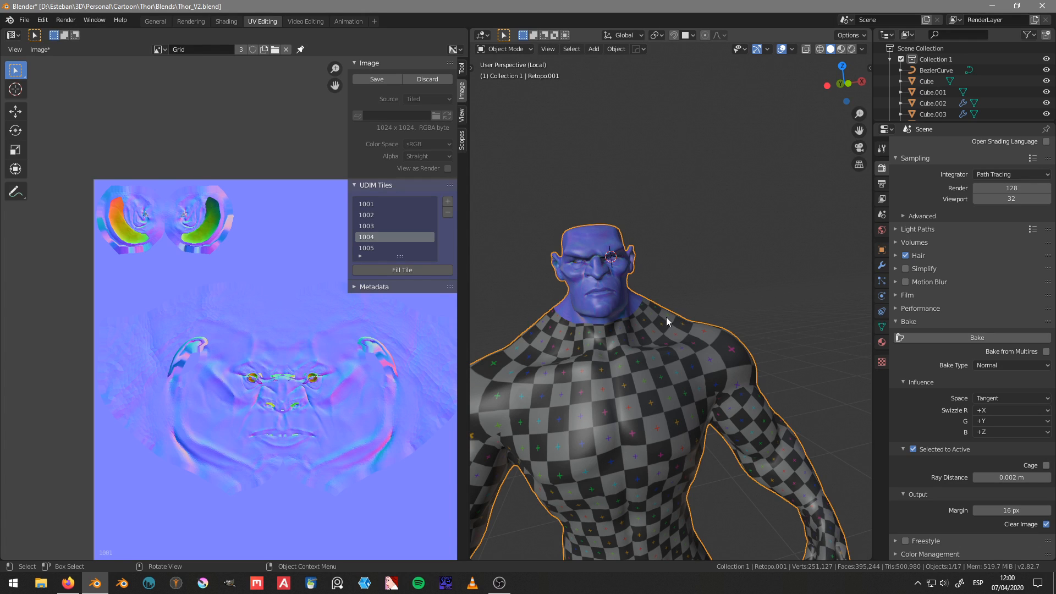
Step: Review the bake type and normal space options, and inspect the textured retopology body
click(1026, 361)
click(1026, 361)
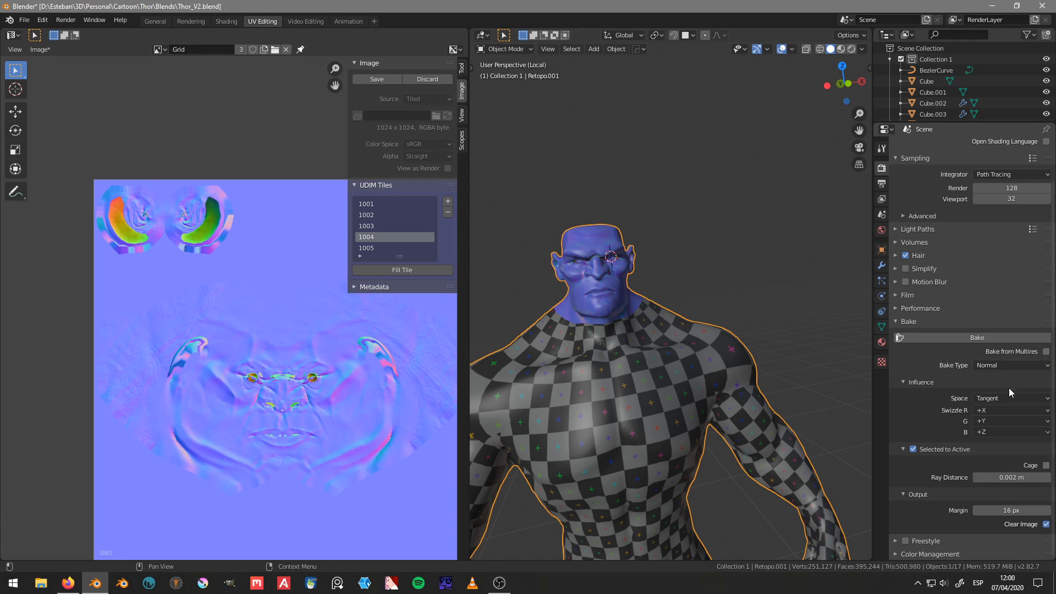
click(1006, 395)
click(1006, 395)
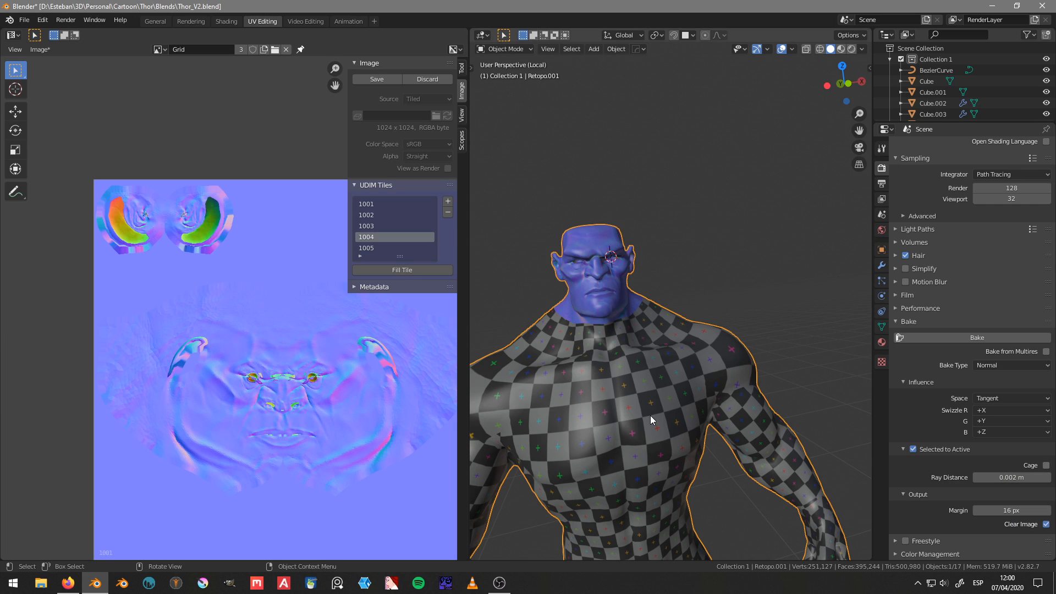
middle_drag(626, 335, 686, 327)
scroll(667, 328, down, 3)
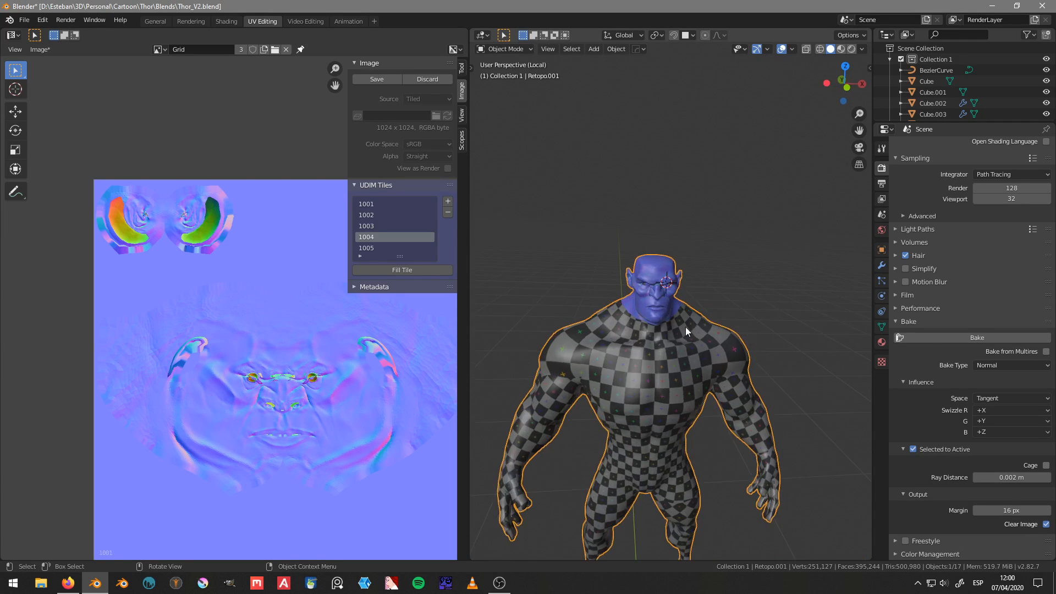
scroll(685, 325, up, 6)
mouse_move(635, 362)
middle_down()
mouse_move(787, 355)
mouse_move(643, 347)
middle_up()
scroll(642, 346, down, 2)
scroll(641, 347, down, 4)
middle_drag(764, 329, 666, 330)
scroll(689, 306, down, 3)
Step: Unhide the Torso sculpt and select it together with Retopo.001, keeping Retopo.001 as the active object
key(alt+h)
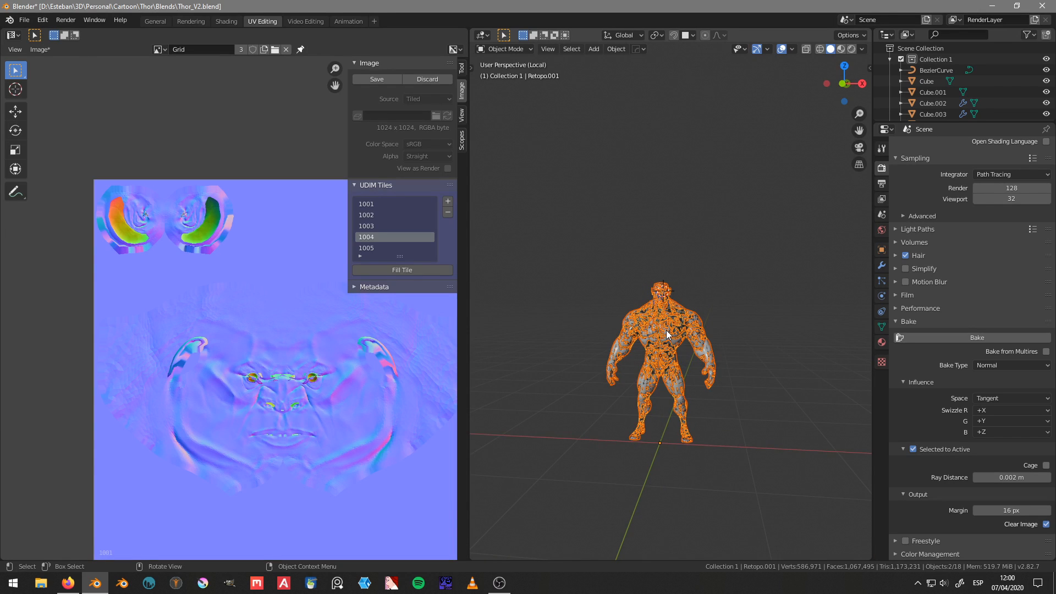
scroll(665, 330, up, 6)
click(727, 285)
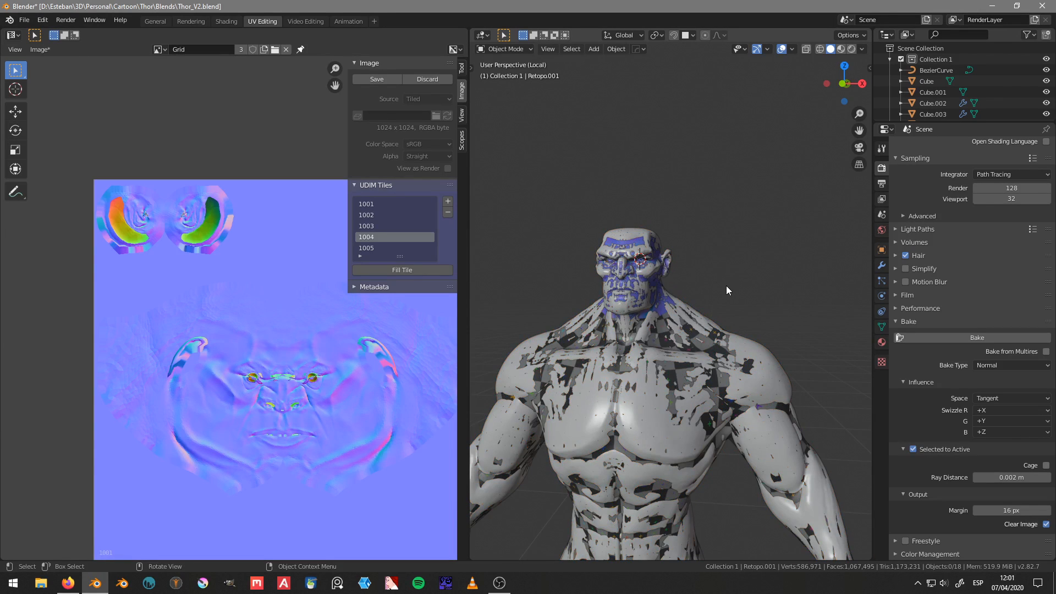
click(661, 337)
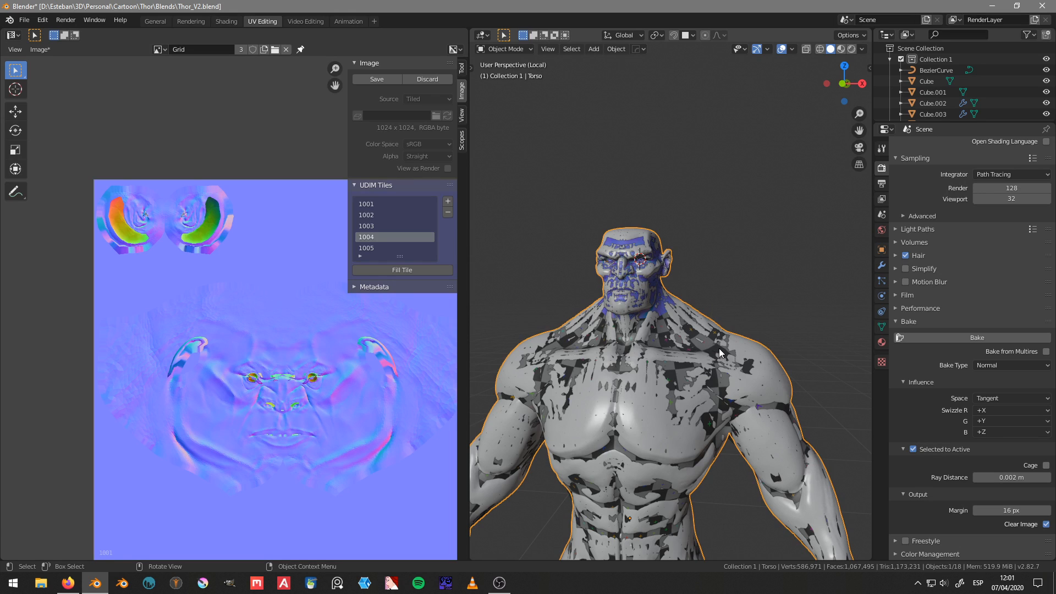
scroll(933, 71, down, 5)
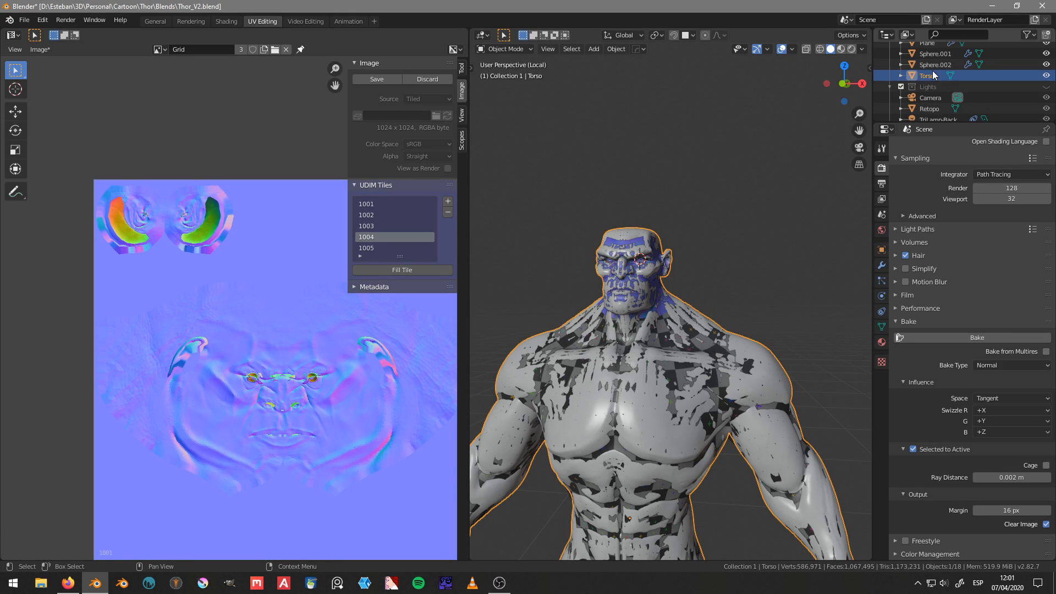
shift+click(698, 361)
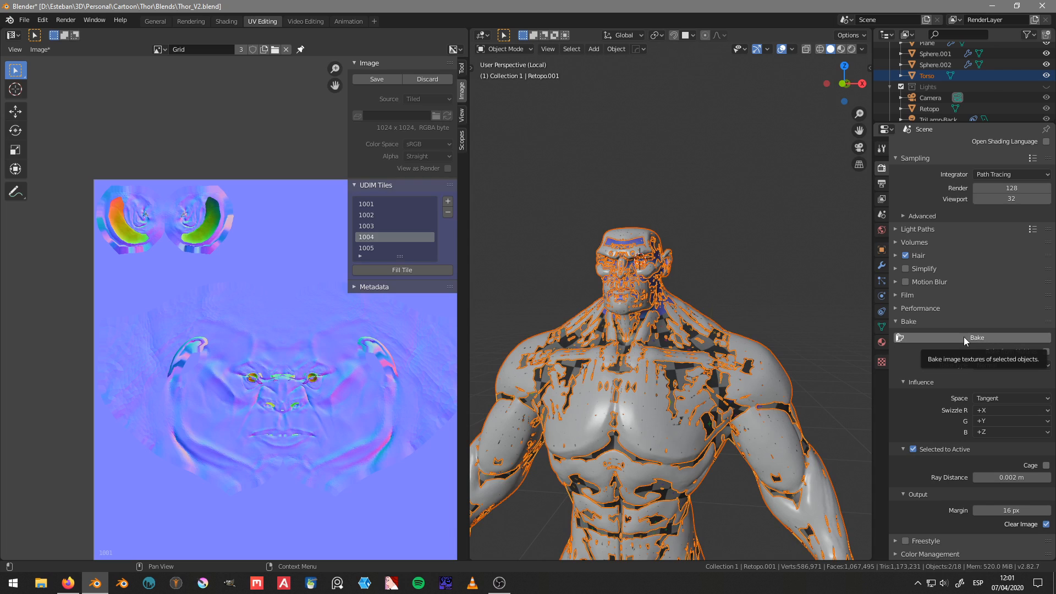
Step: Make UDIM tile 1001 active and set the UV Grid material's base color texture extension to Extend
click(389, 204)
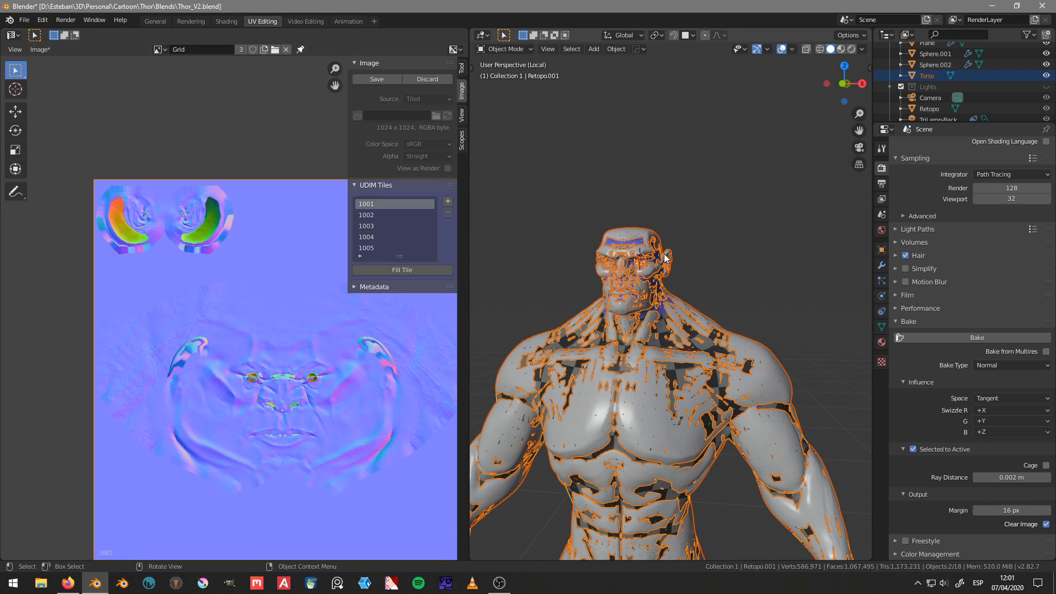
click(881, 343)
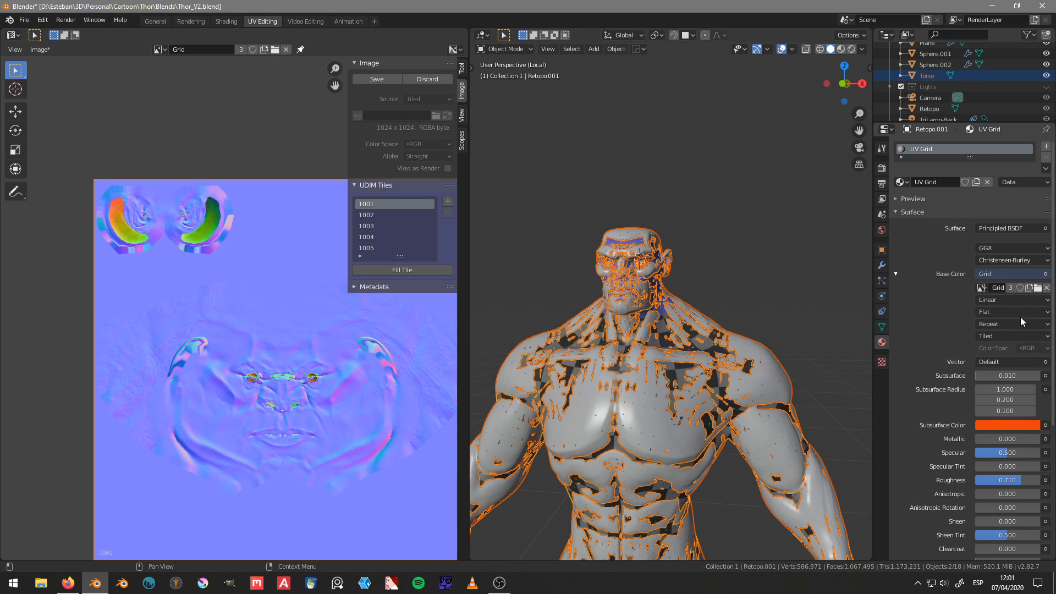
click(995, 335)
click(996, 319)
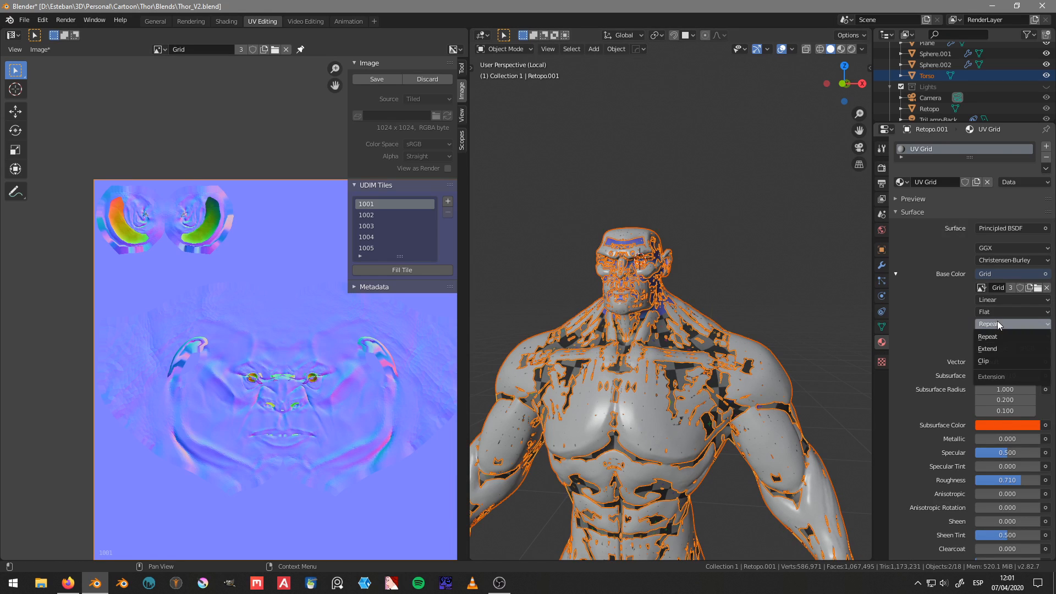
click(996, 349)
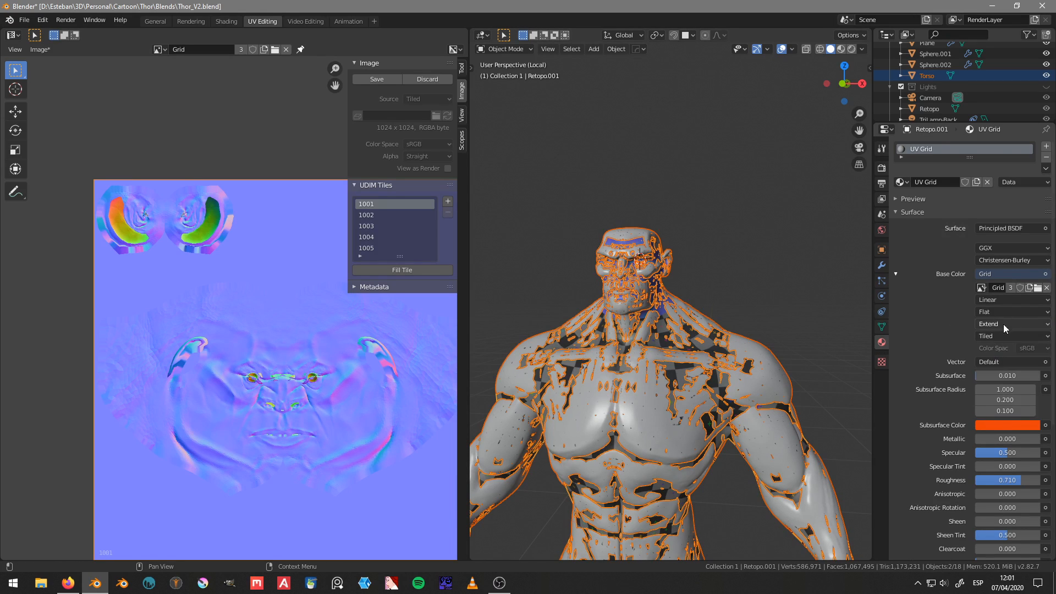
Step: Review the interpolation, projection and extension choices of the Grid texture, keeping Extend
click(992, 301)
click(992, 300)
click(993, 312)
click(992, 311)
click(993, 324)
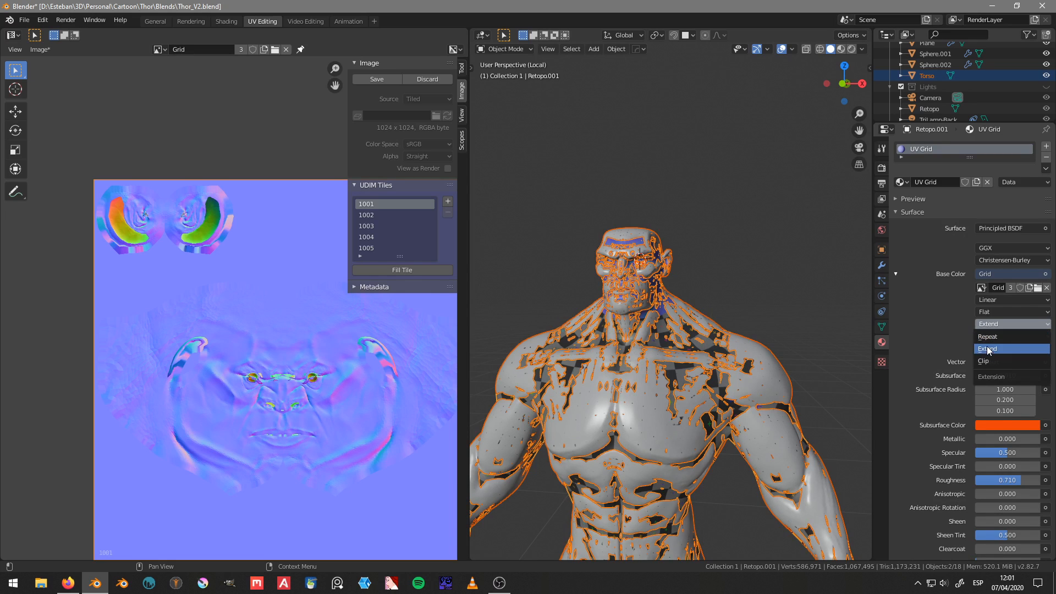
click(988, 347)
Step: Switch the Grid image source to Generated and set it back to Tiled
click(989, 337)
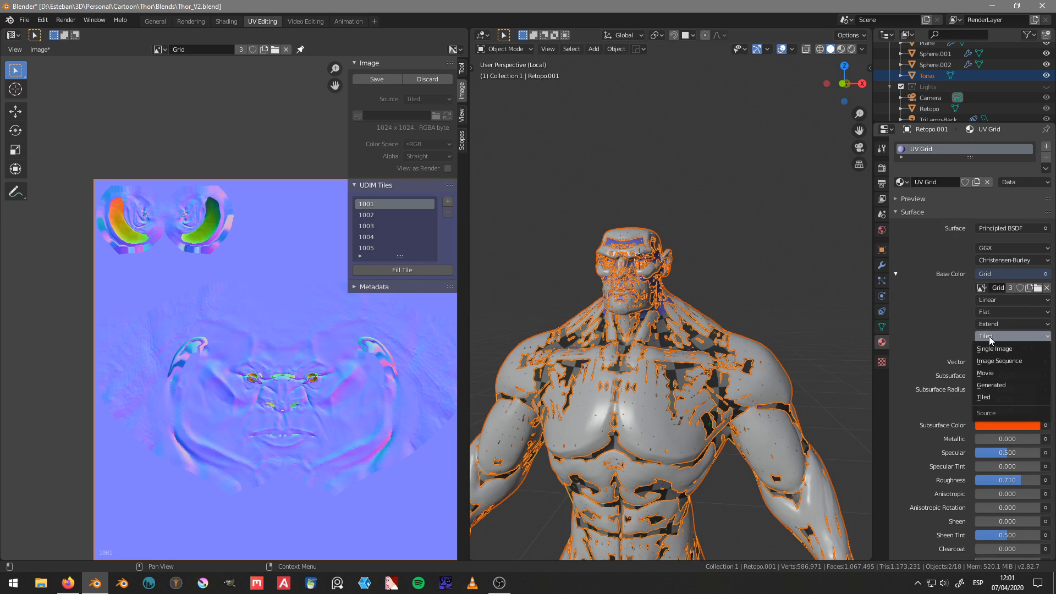
click(996, 384)
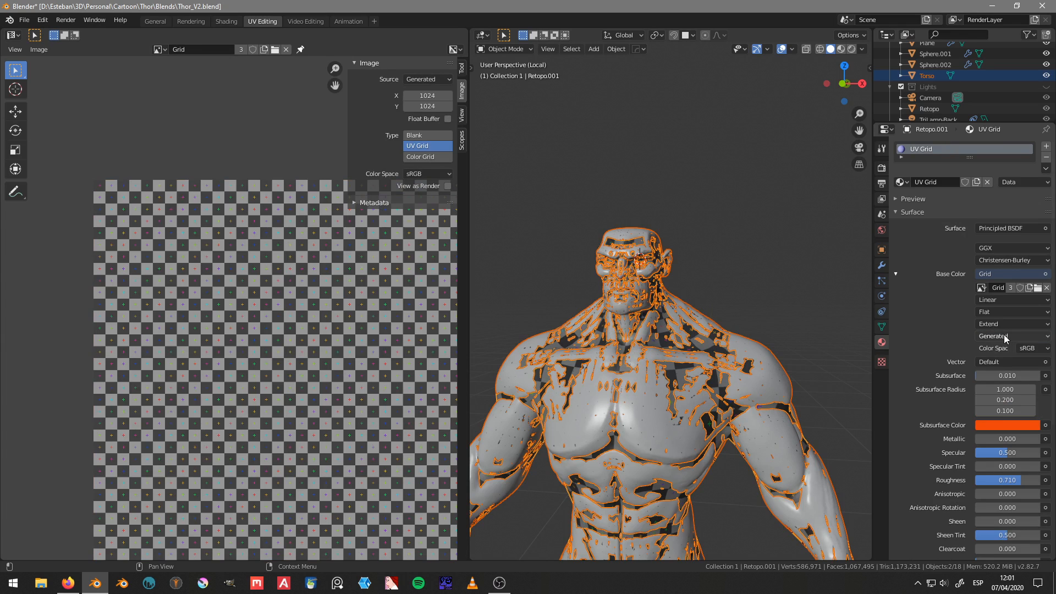
scroll(536, 296, down, 4)
scroll(359, 309, down, 3)
click(1011, 336)
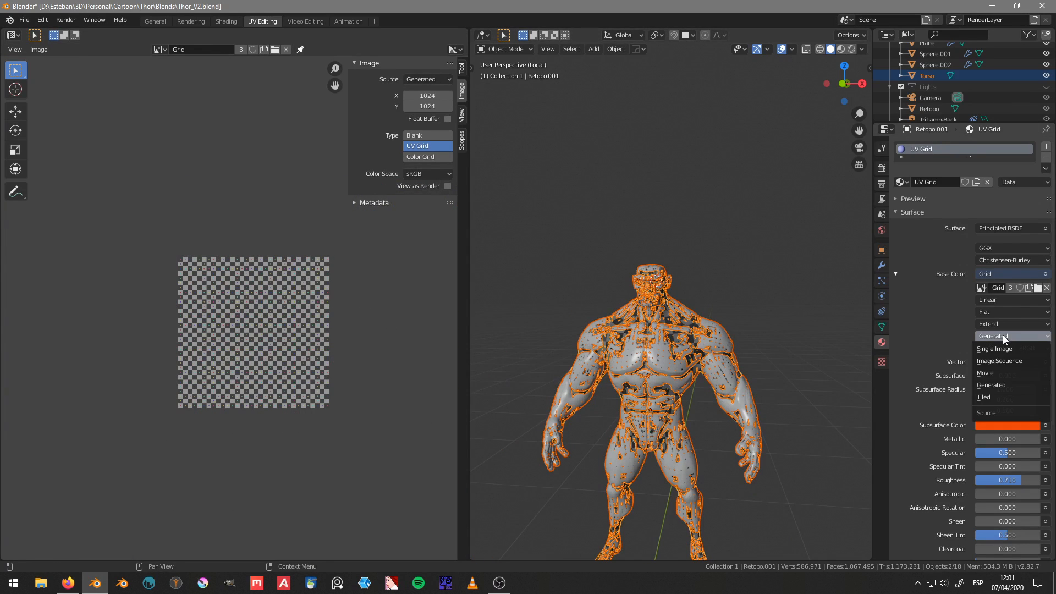
click(1006, 395)
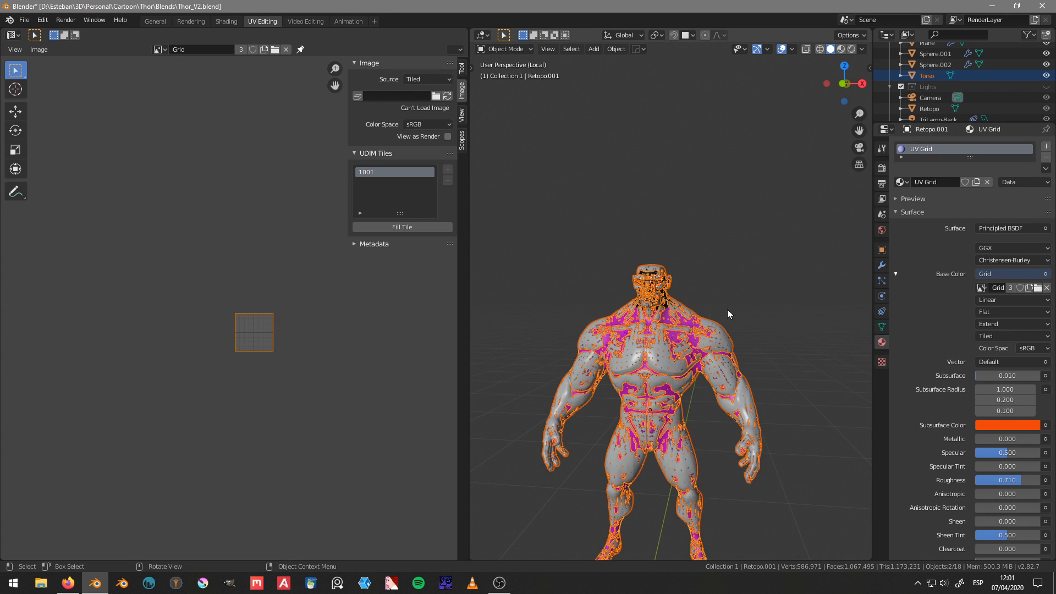
Step: Reassign the Grid image to the UV Grid material's base color
middle_drag(728, 310, 658, 332)
scroll(658, 333, up, 3)
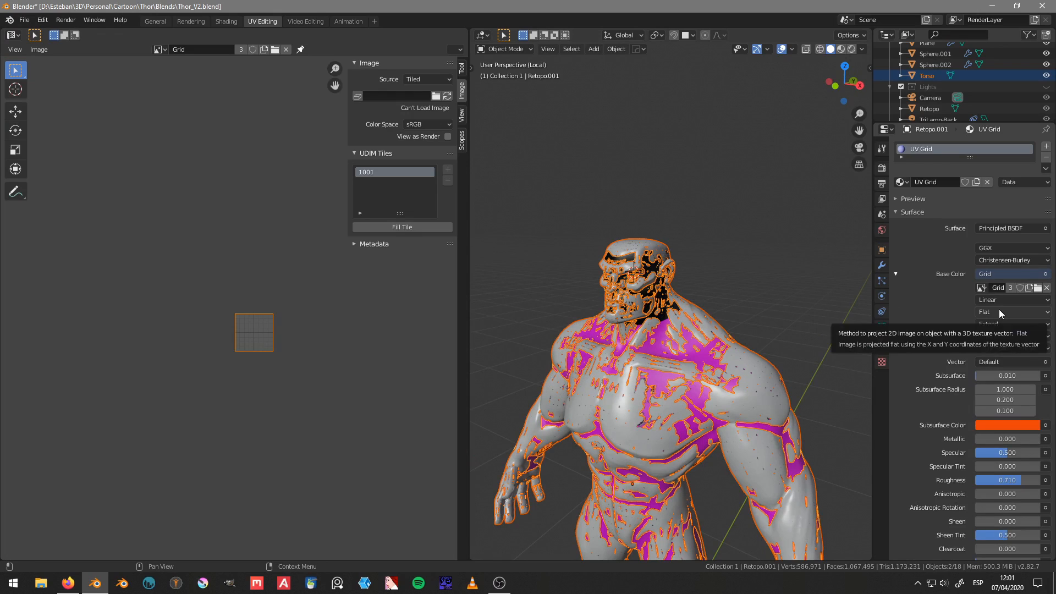
click(982, 288)
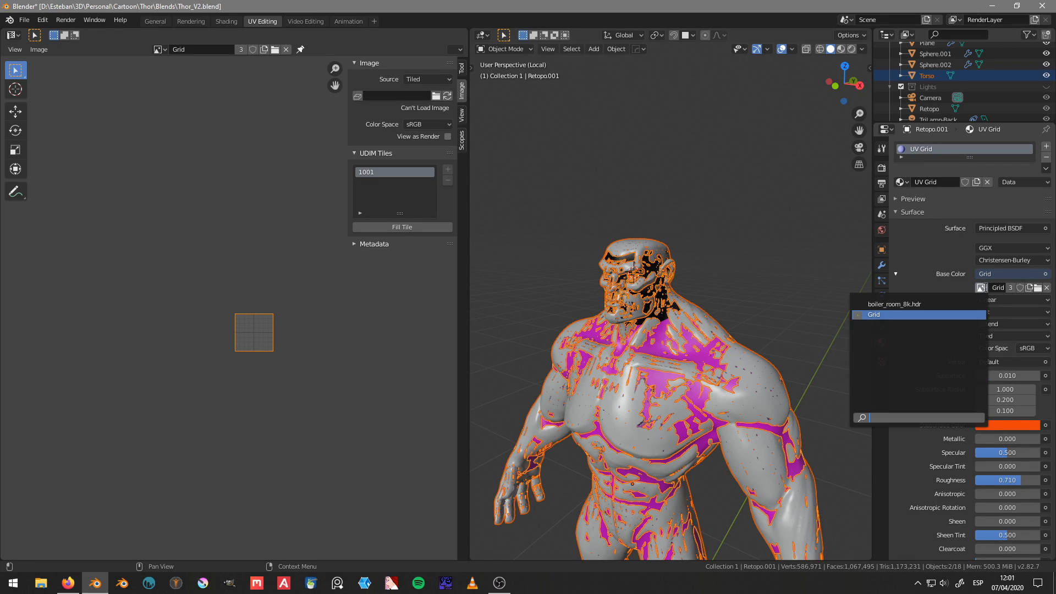
click(884, 314)
scroll(661, 317, up, 4)
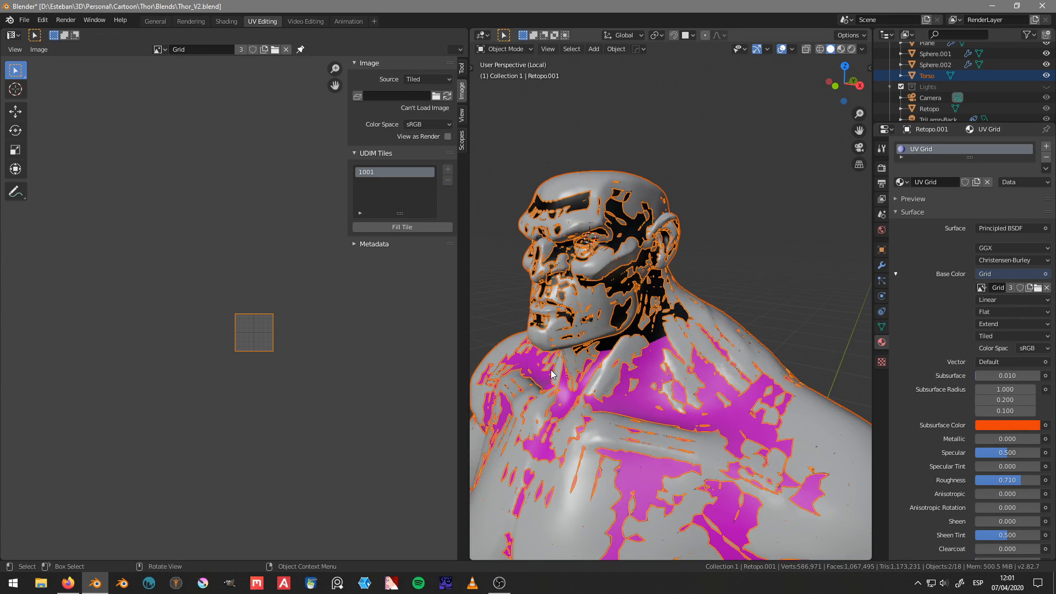
Step: Select only the Retopo.001 mesh and isolate it in local view
middle_drag(575, 364, 677, 347)
scroll(676, 346, down, 3)
click(669, 330)
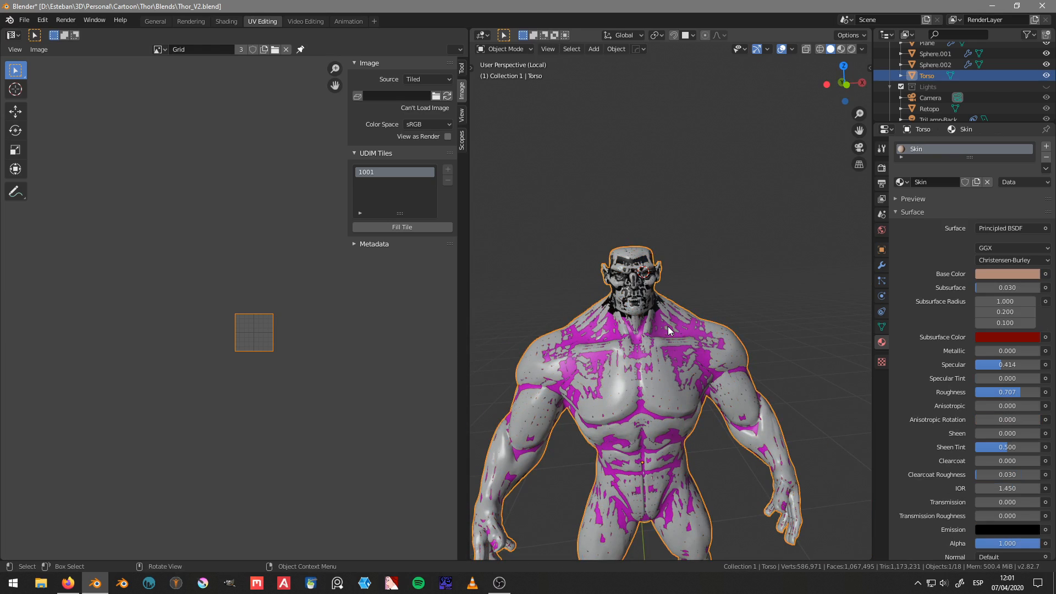
click(668, 326)
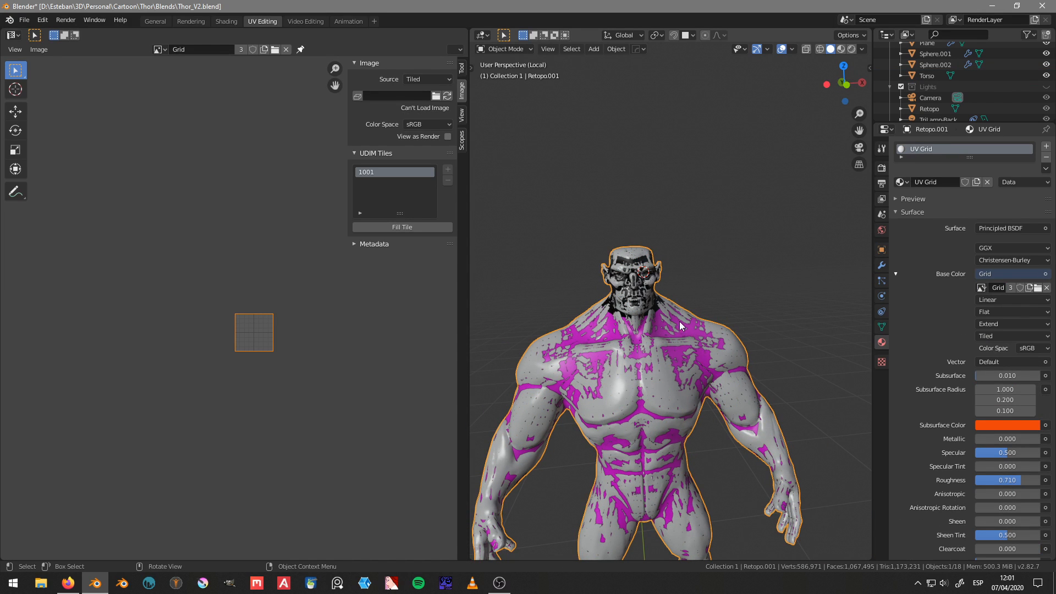
key(KP_Divide)
middle_drag(666, 344, 724, 360)
key(KP_Divide)
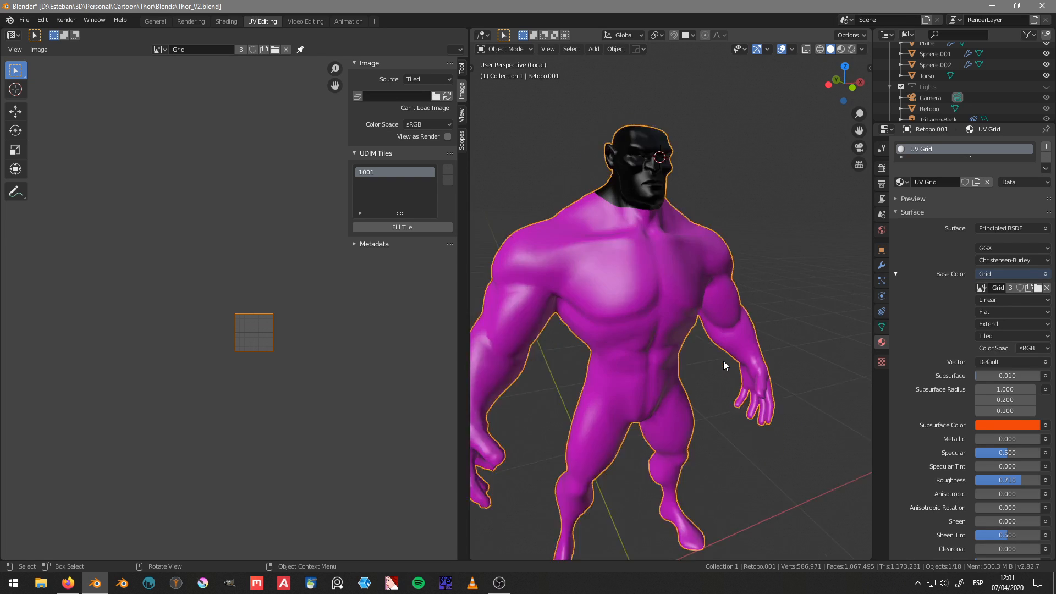
Step: Put the whole Retopo.001 mesh in Edit Mode and bring its UV islands into view beside tile 1001
shift+middle_drag(697, 238, 701, 349)
scroll(701, 350, up, 3)
key(Tab)
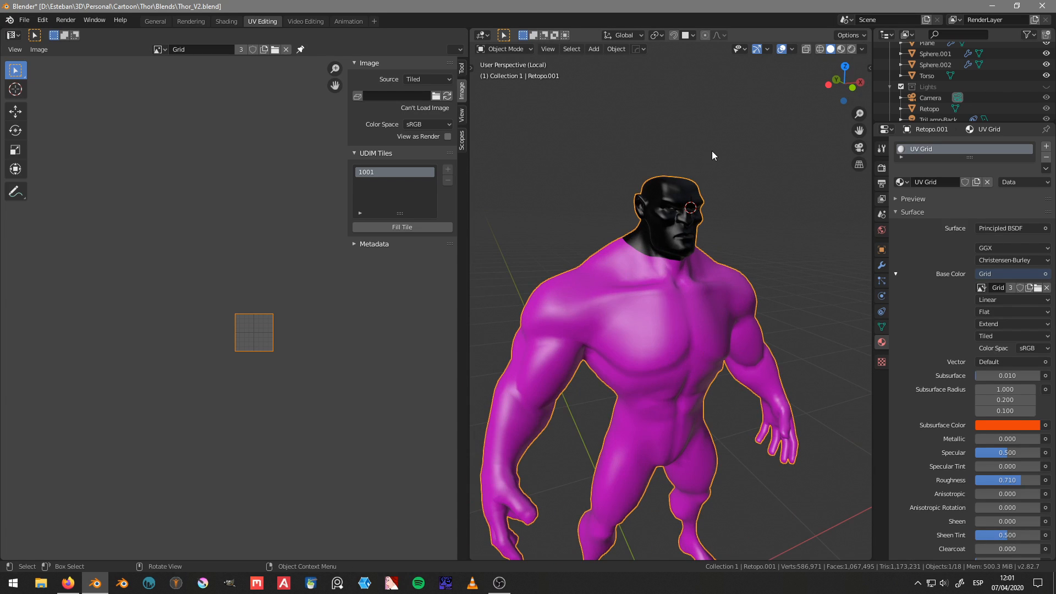
click(701, 287)
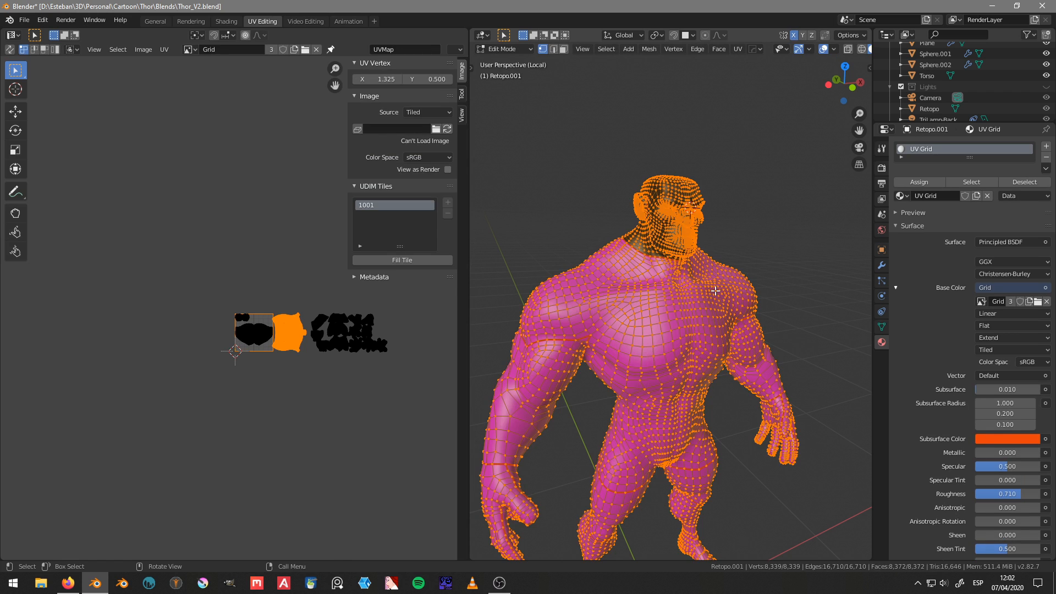
scroll(262, 337, up, 4)
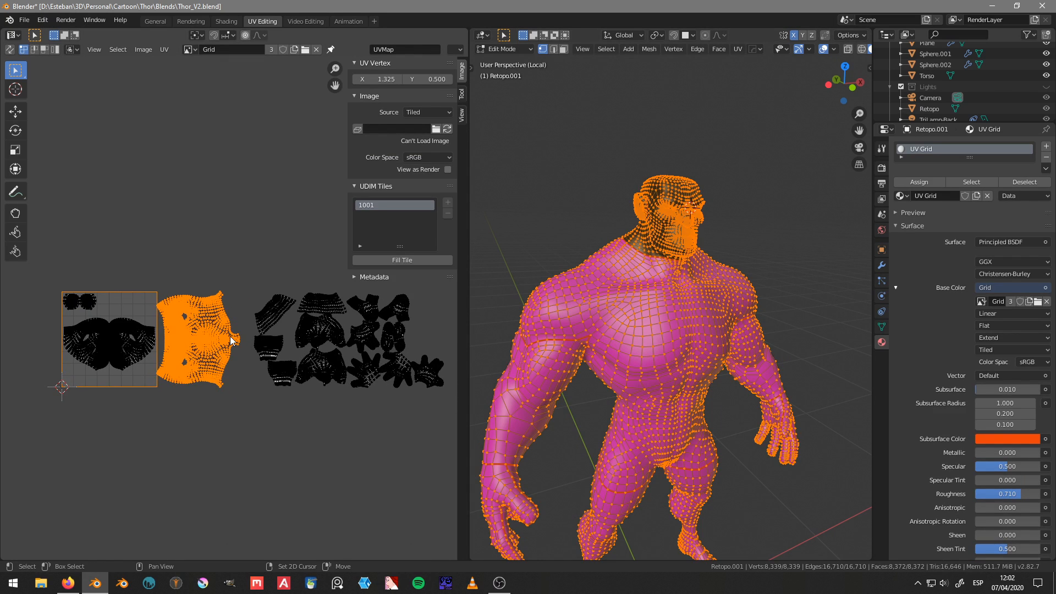
middle_drag(230, 335, 234, 318)
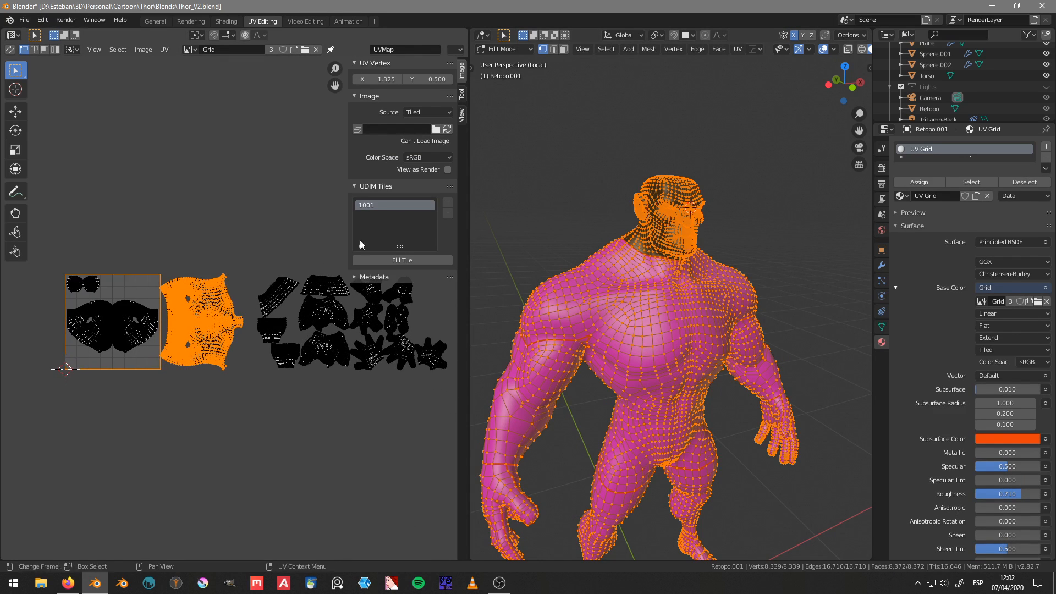
Step: Fill tile 1001 with a UV Grid at 1024 x 1024 px, setting the fill color's value to 0.5
click(409, 259)
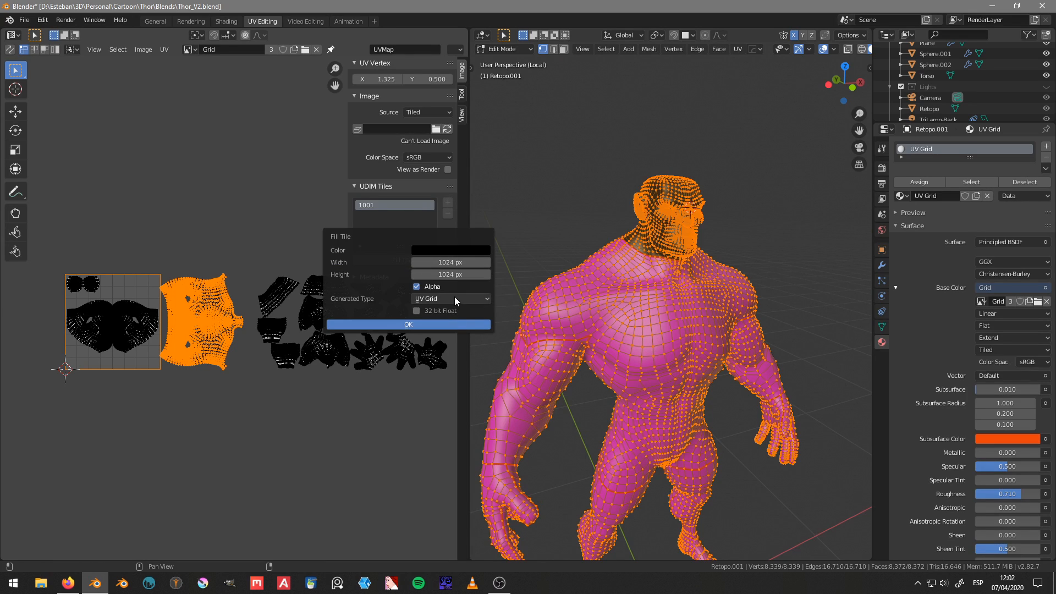
click(456, 256)
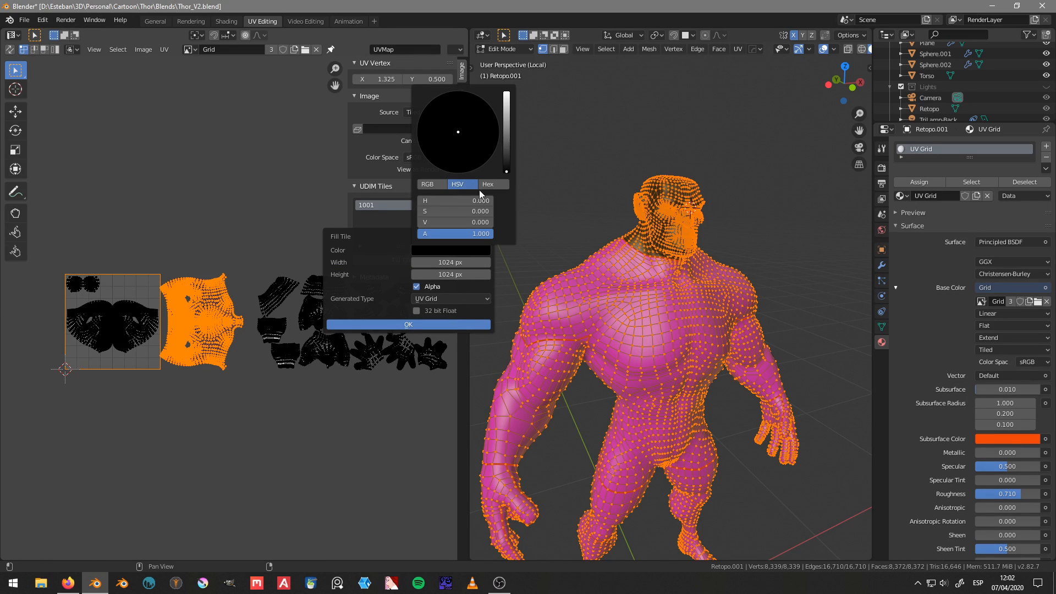
click(454, 211)
text(0.5)
key(Return)
text(0.5)
key(Return)
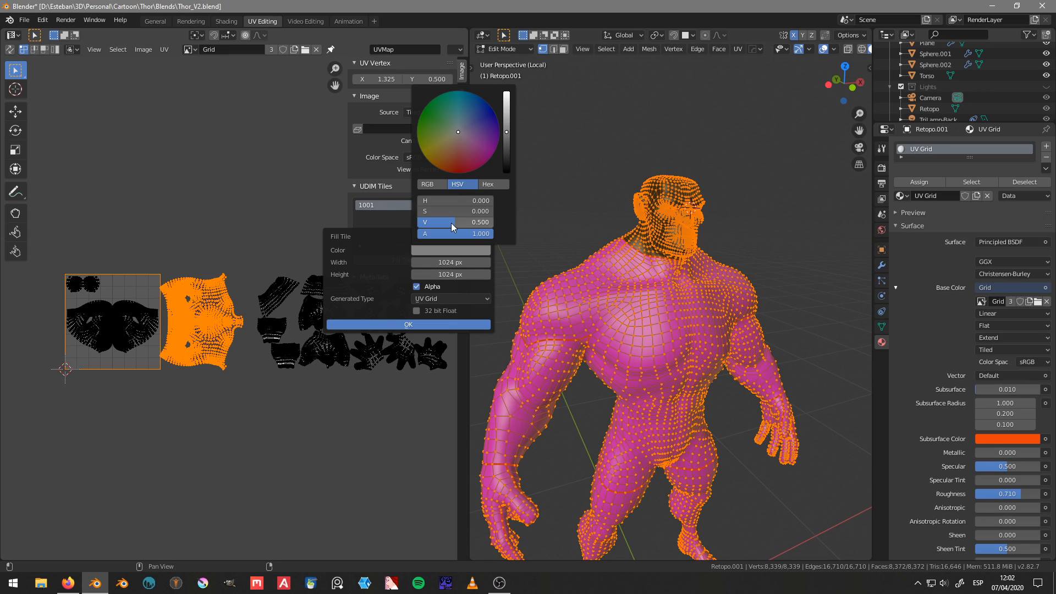
click(443, 325)
scroll(201, 338, down, 4)
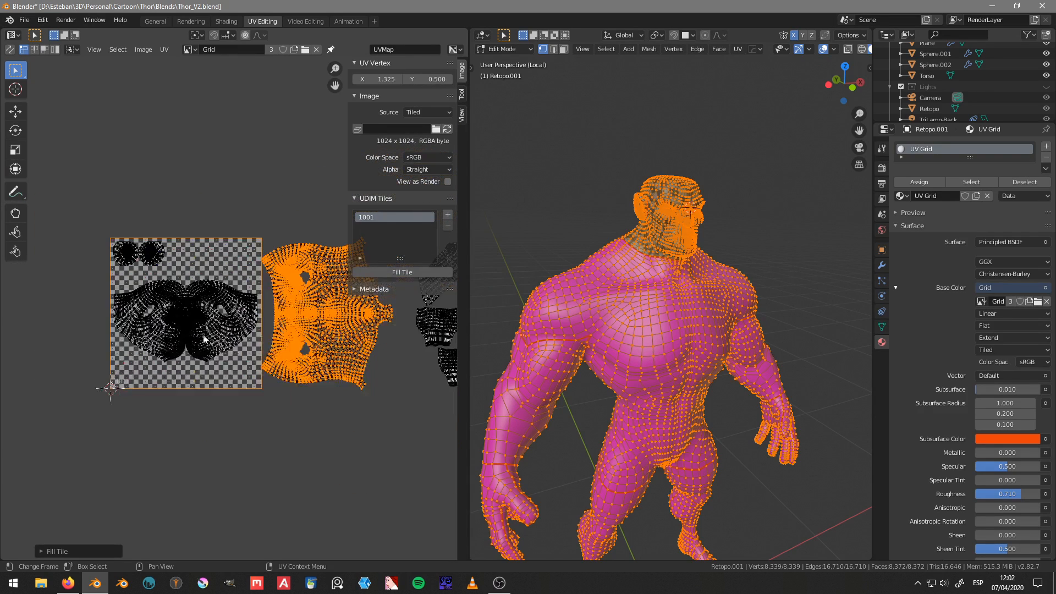
Step: Add blank UDIM tile 1002 labeled Torso, filled with a grey of value 0.5 at 1024 x 1024 px
click(448, 215)
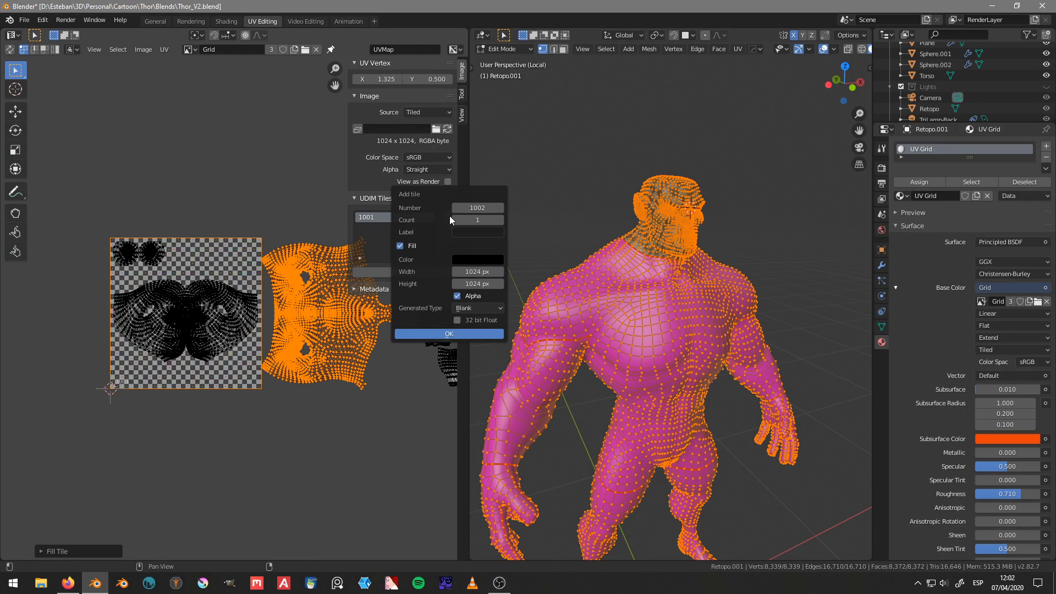
click(473, 260)
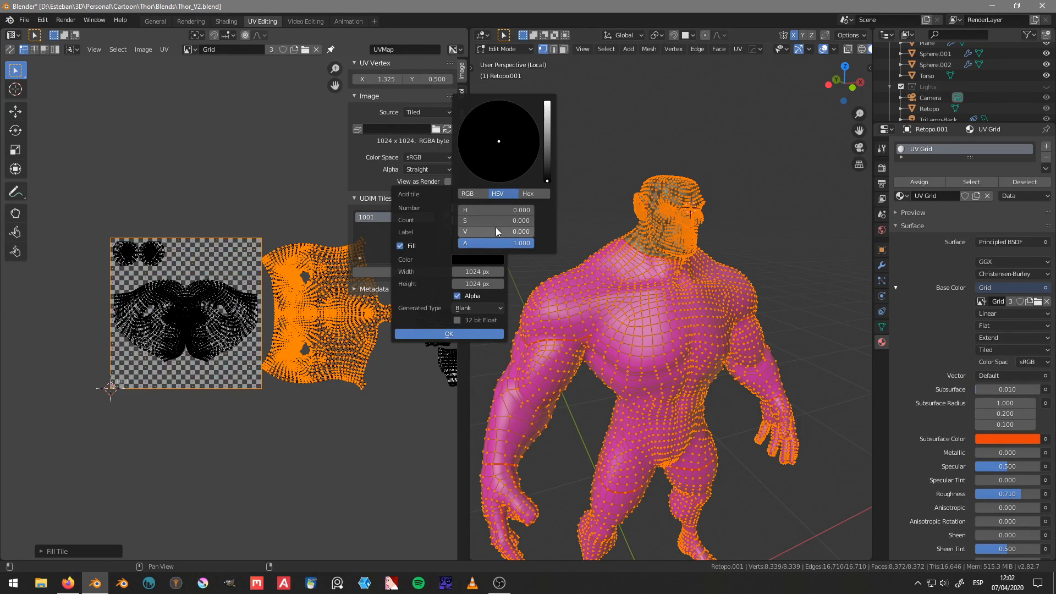
text(.5)
key(Return)
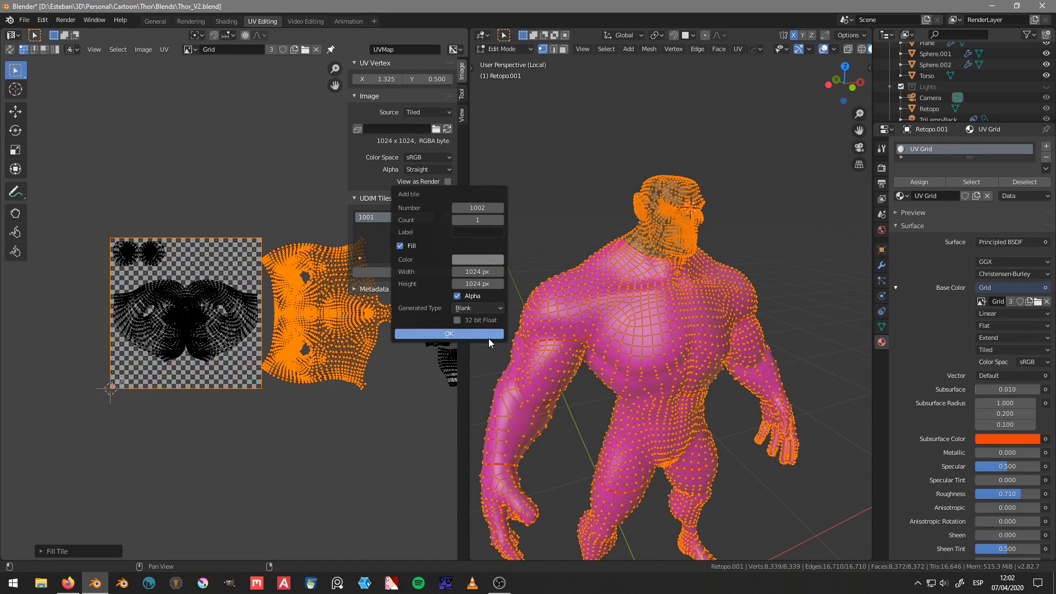
click(474, 232)
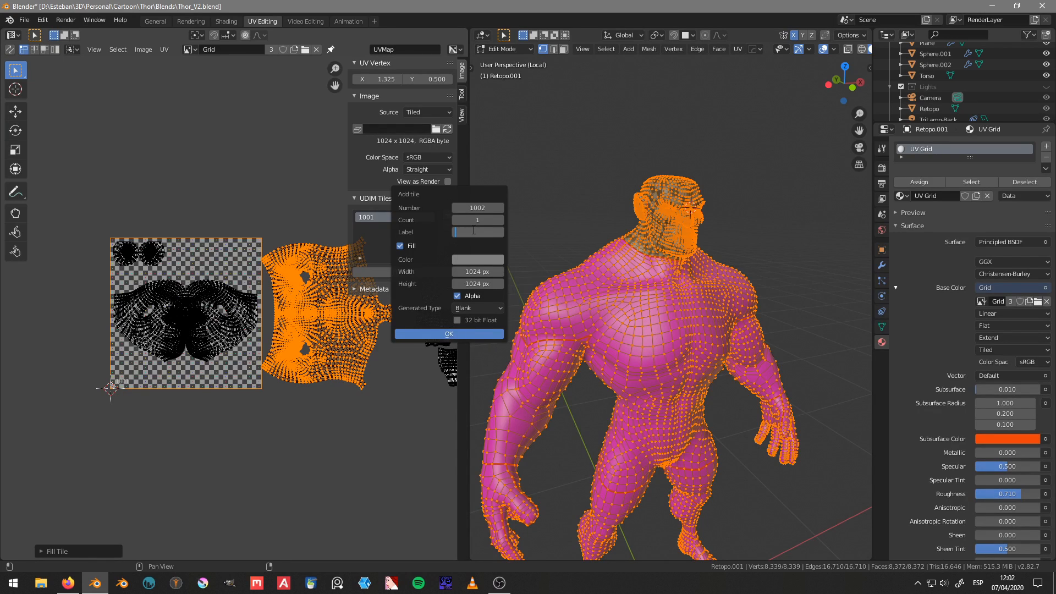
text(Torso)
click(448, 332)
middle_drag(343, 328, 282, 355)
Step: Rename the UDIM tile 1001 as Head
click(380, 217)
double_click(381, 217)
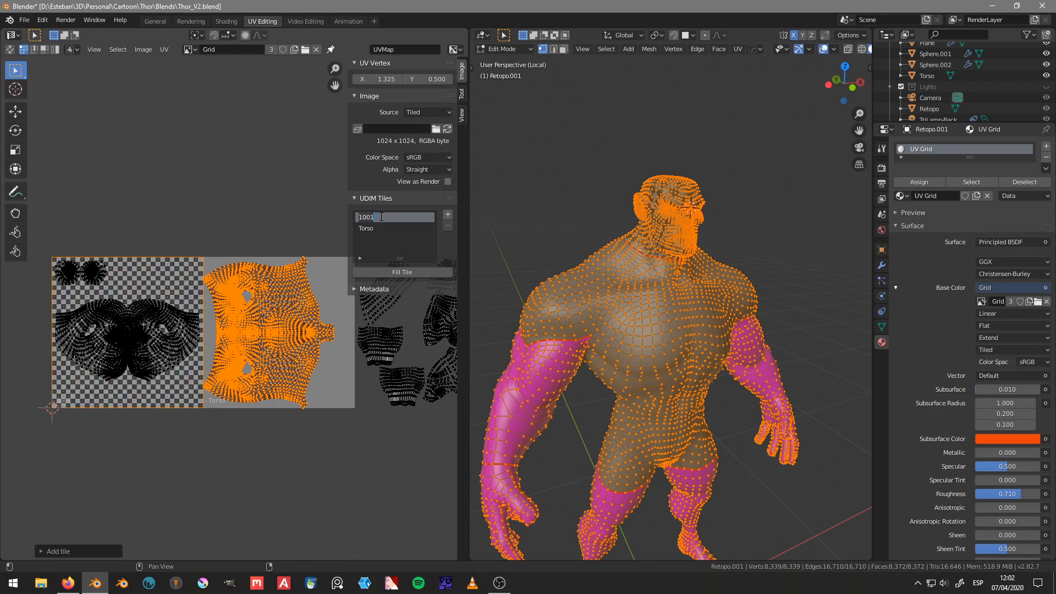
text(Head)
middle_drag(269, 373, 197, 368)
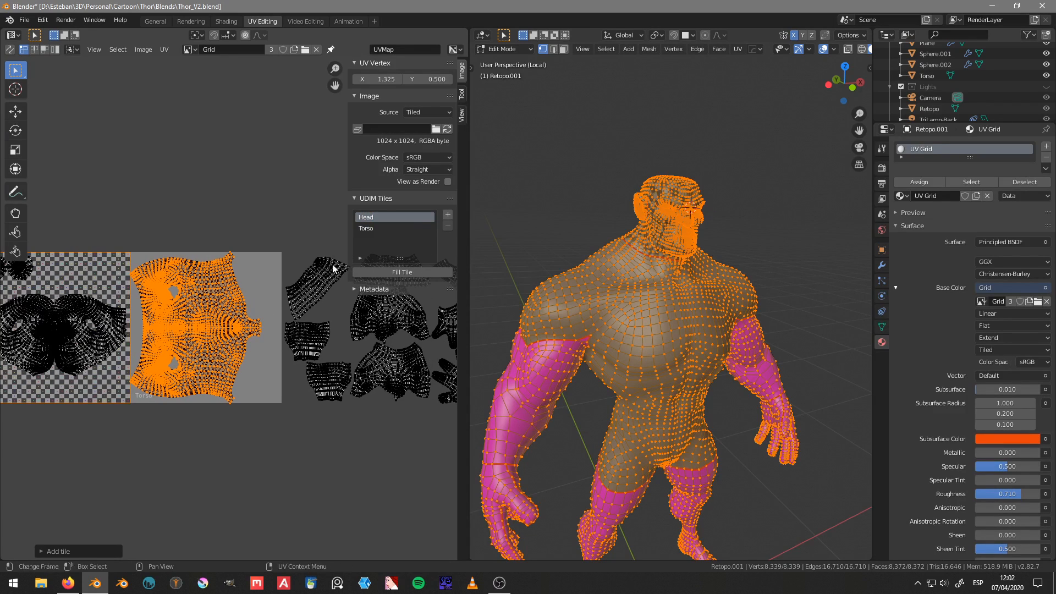
Step: Add blank grey UDIM tile 1003 labeled Limbs at 1024 x 1024 px
click(387, 226)
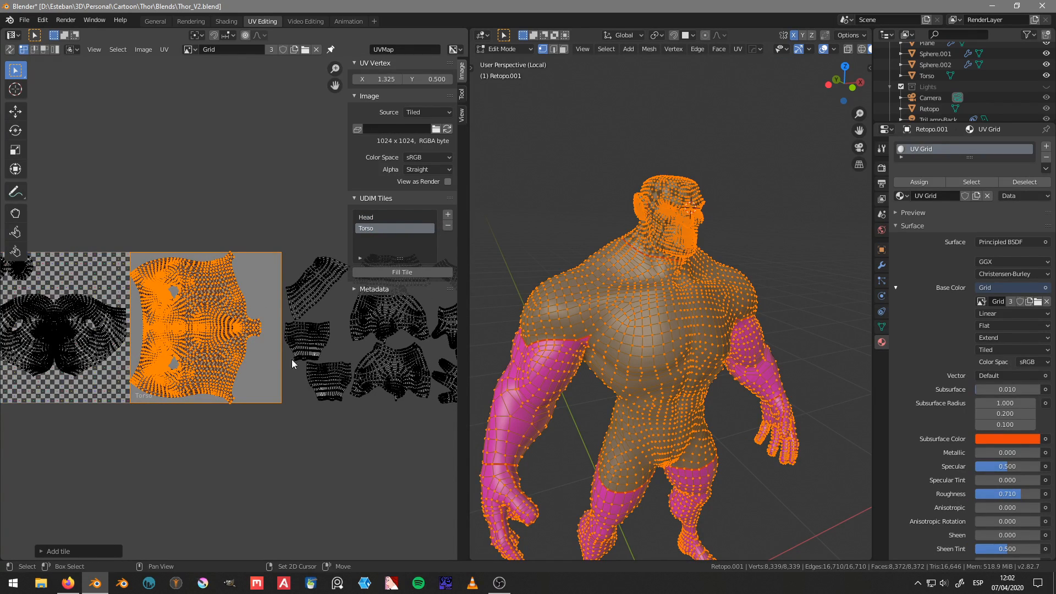
middle_drag(292, 359, 252, 364)
click(448, 215)
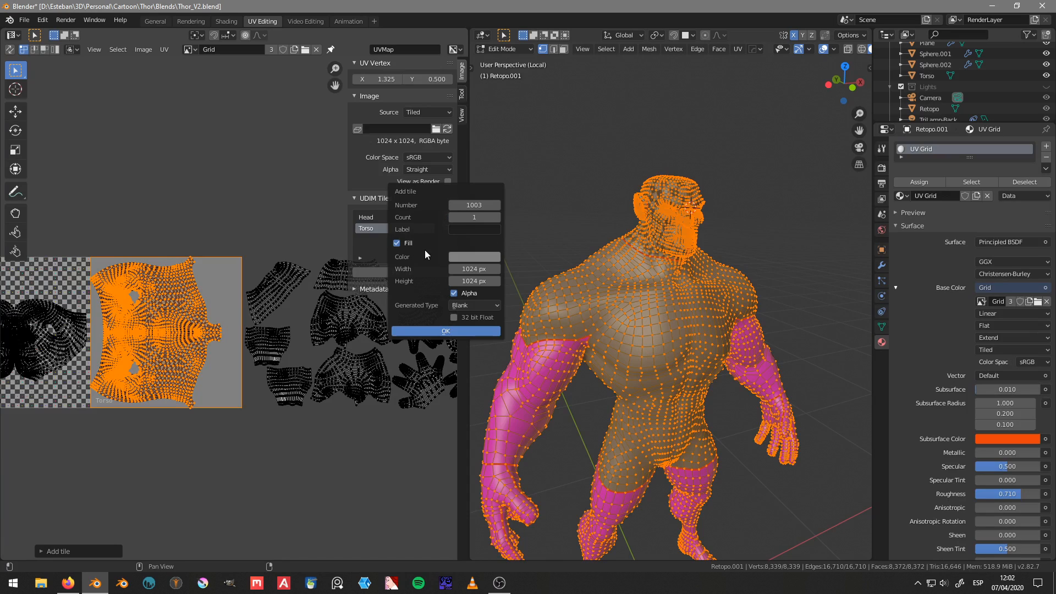
click(478, 205)
key(Return)
text(Limbs)
click(464, 333)
middle_drag(312, 365, 163, 379)
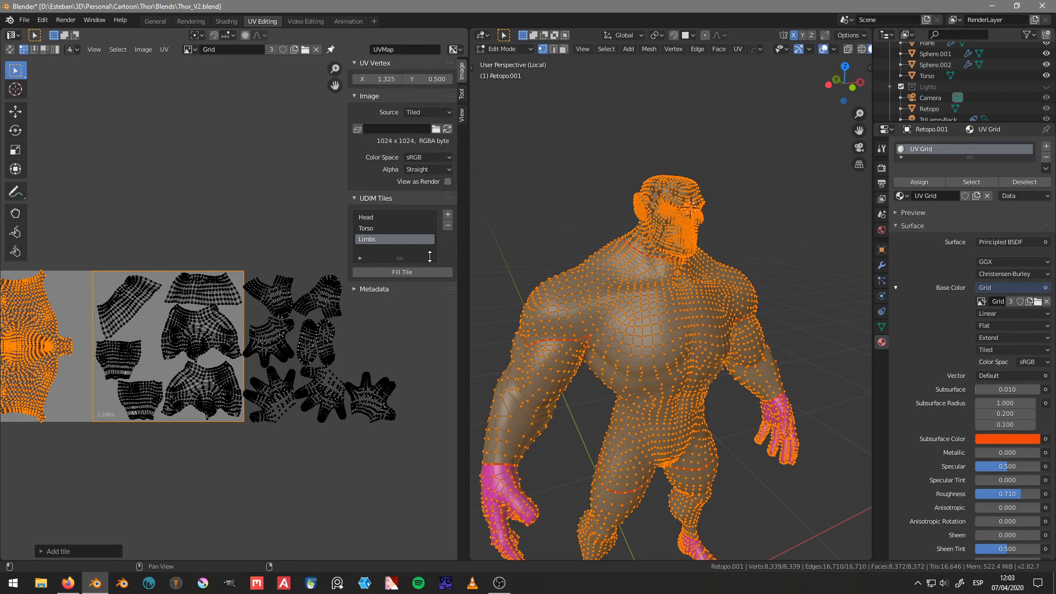
Step: Add blank grey UDIM tile 1004 labeled Hands at 1024 x 1024 px
click(448, 214)
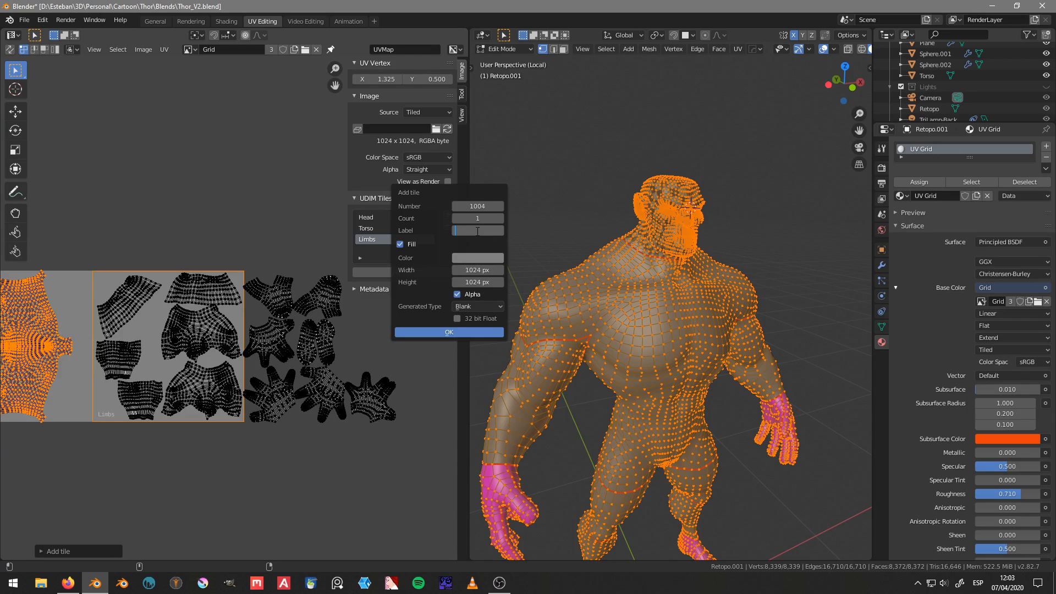
text(Hands)
click(460, 332)
scroll(243, 391, down, 3)
middle_drag(237, 399, 343, 405)
scroll(168, 352, up, 1)
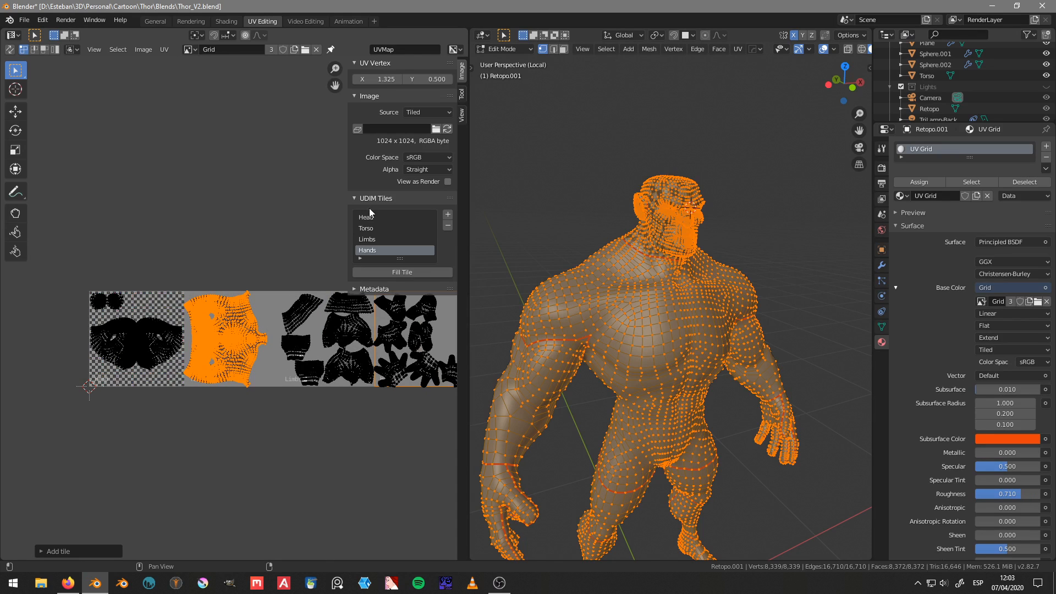
Step: Refill the Head tile as Blank with the same grey color at 1024 x 1024 px
click(371, 216)
click(399, 272)
click(431, 310)
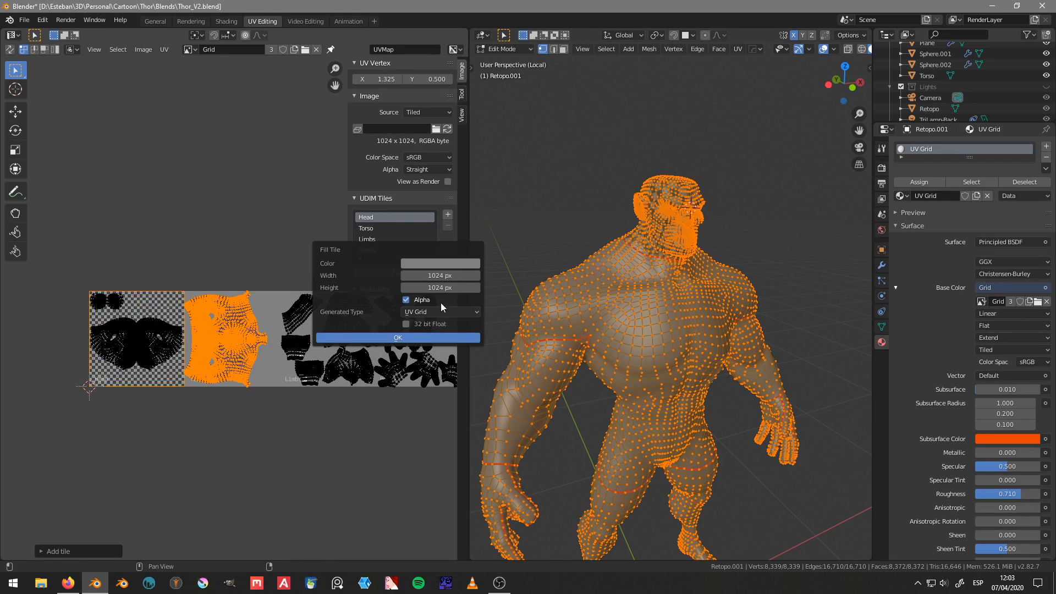
click(441, 303)
click(433, 335)
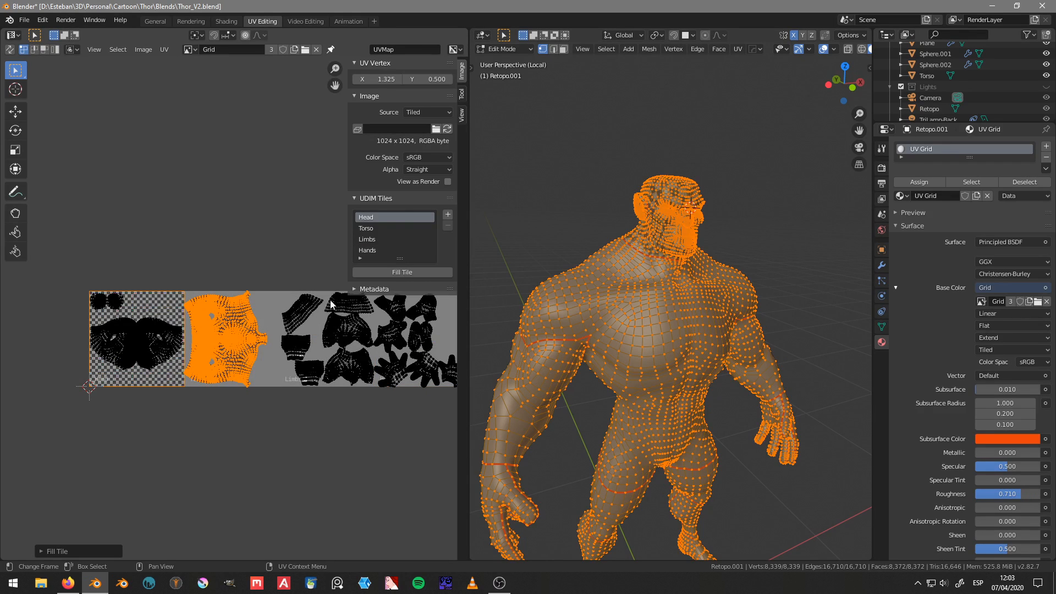
click(408, 273)
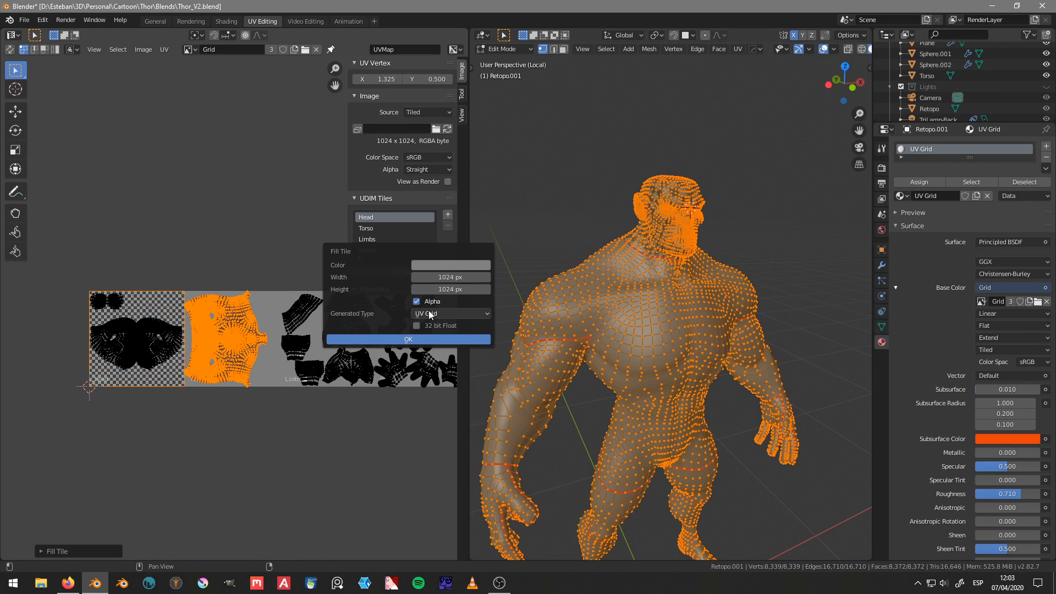
click(430, 314)
click(429, 325)
click(419, 339)
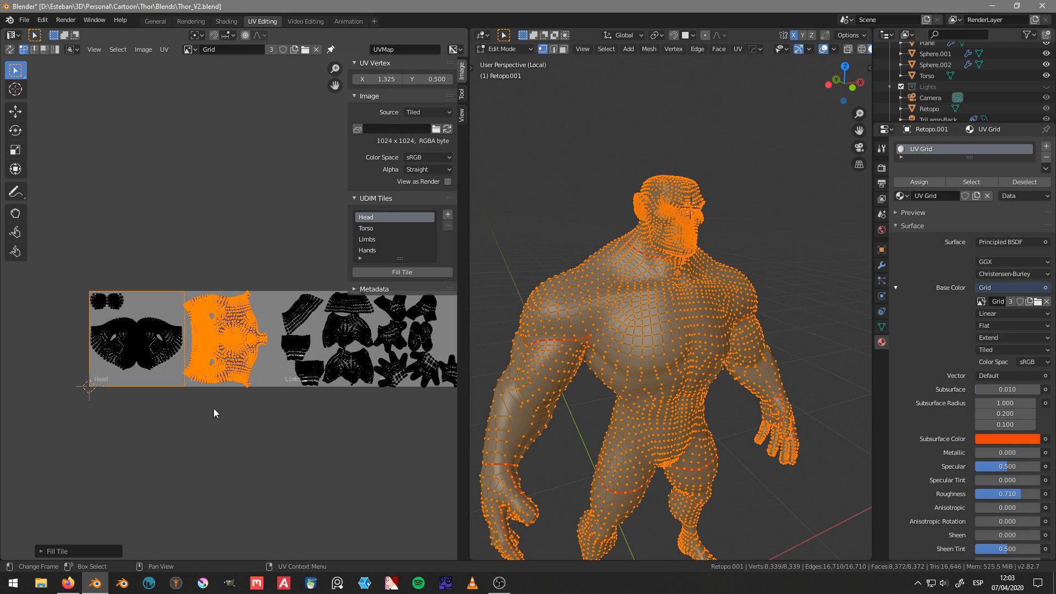
Step: Return Retopo.001 to Object Mode and inspect the tile fills on its head and shoulders
key(ctrl+Tab)
click(216, 337)
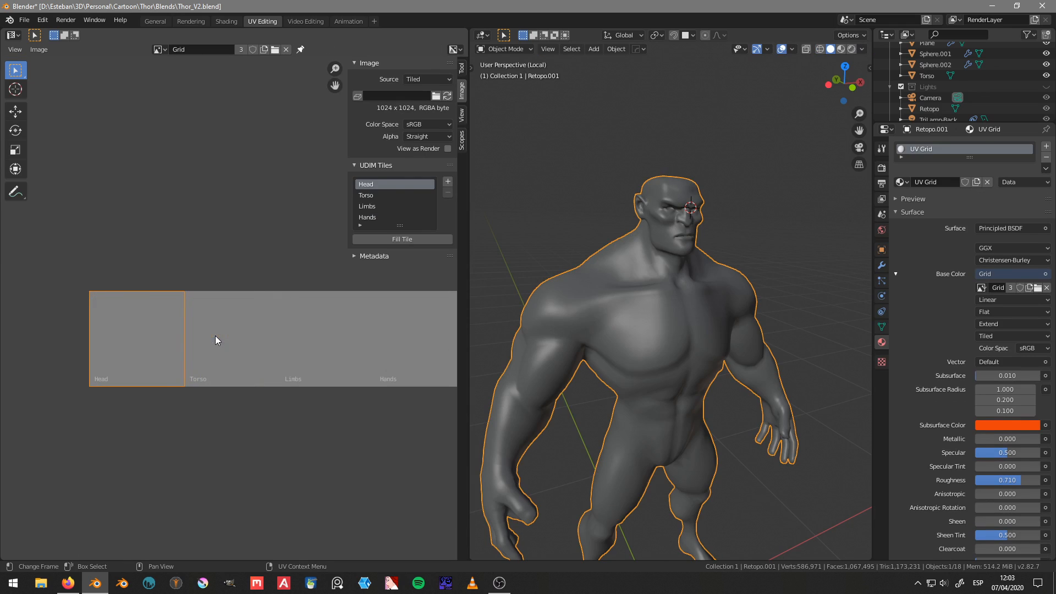
middle_drag(763, 331, 705, 329)
scroll(682, 233, up, 2)
shift+middle_drag(682, 233, 673, 333)
scroll(673, 335, up, 2)
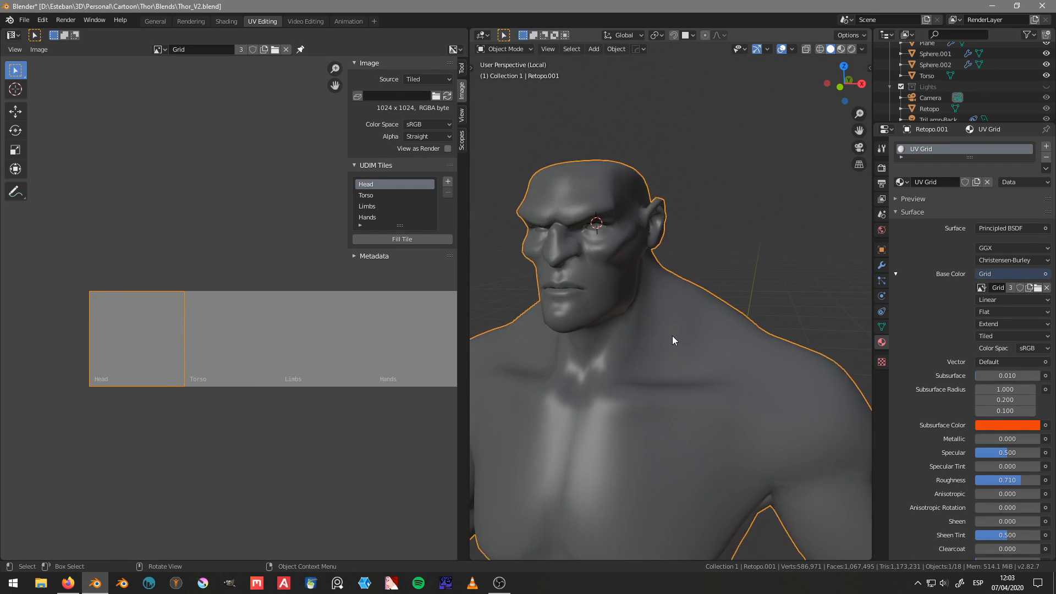
scroll(672, 335, down, 2)
scroll(966, 365, down, 2)
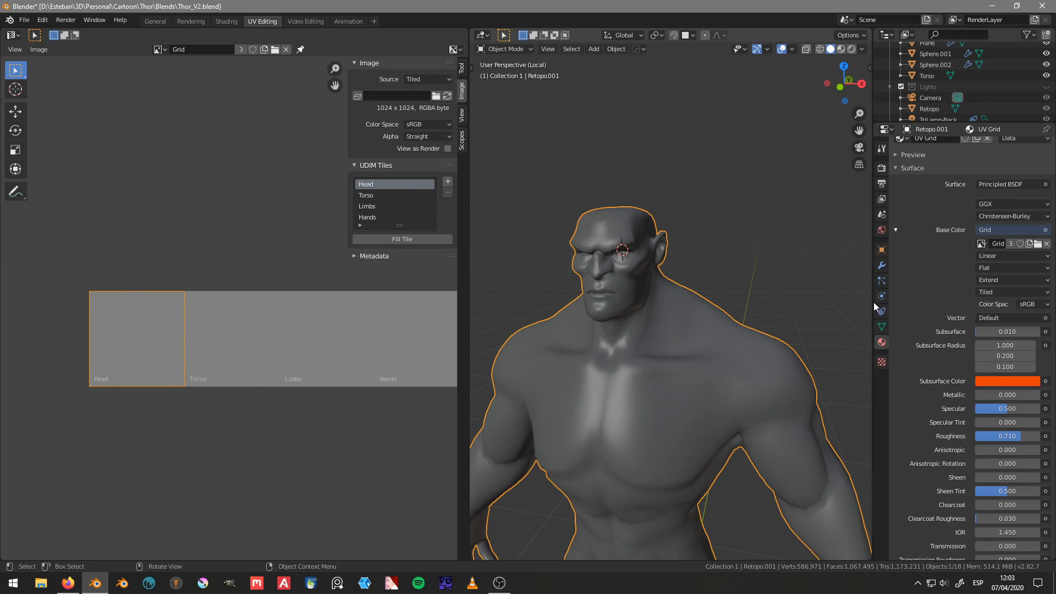
Step: Bring up the bake settings and isolate the Torso sculpt with Retopo.001 in local view, keeping Retopo.001 as the active object
click(882, 183)
click(882, 168)
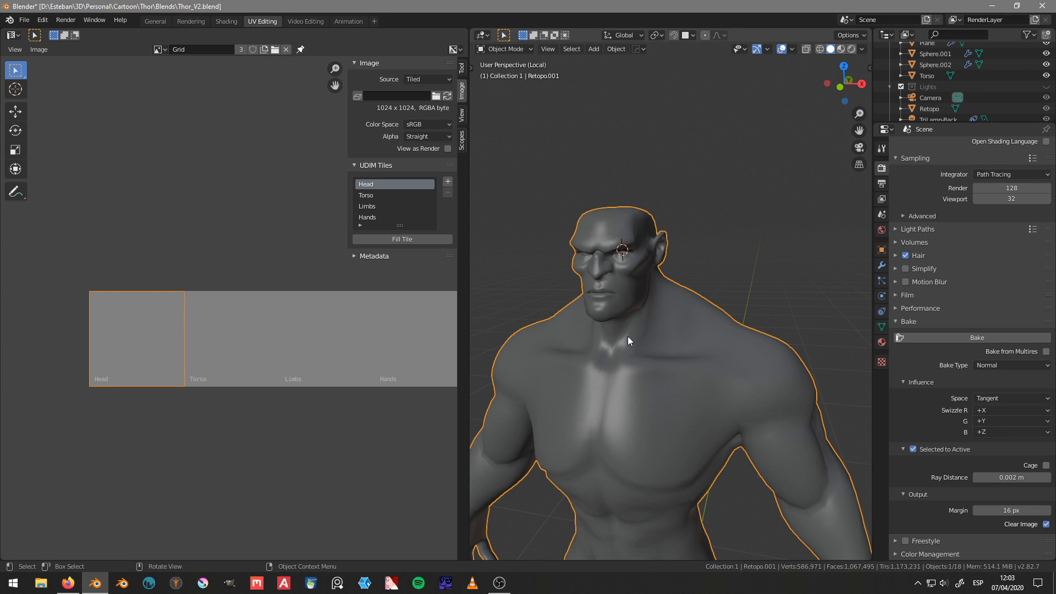
key(KP_Divide)
shift+middle_drag(635, 350, 768, 363)
click(654, 358)
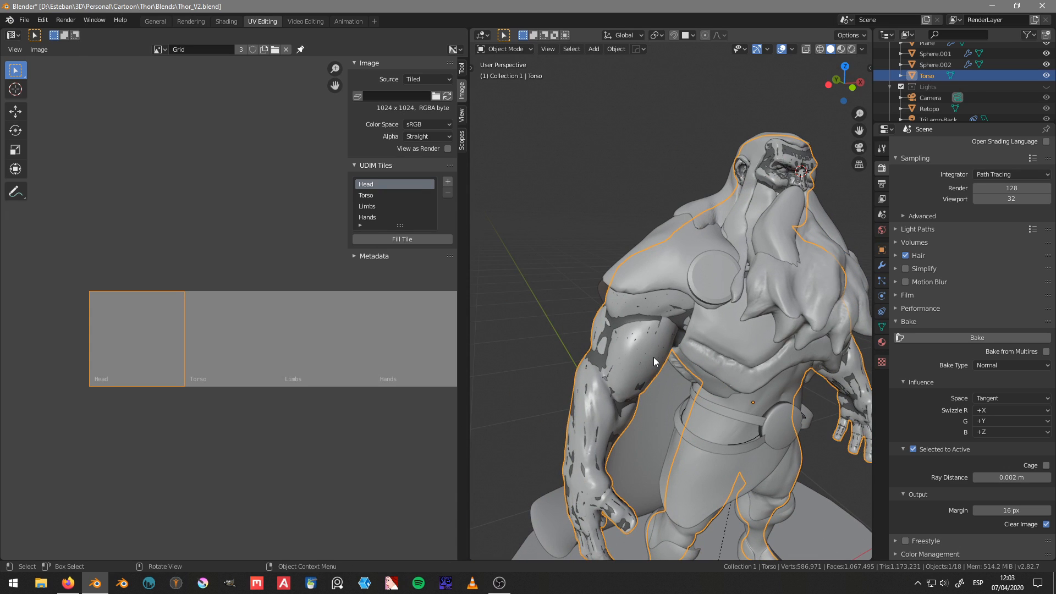
shift+click(603, 336)
key(KP_Divide)
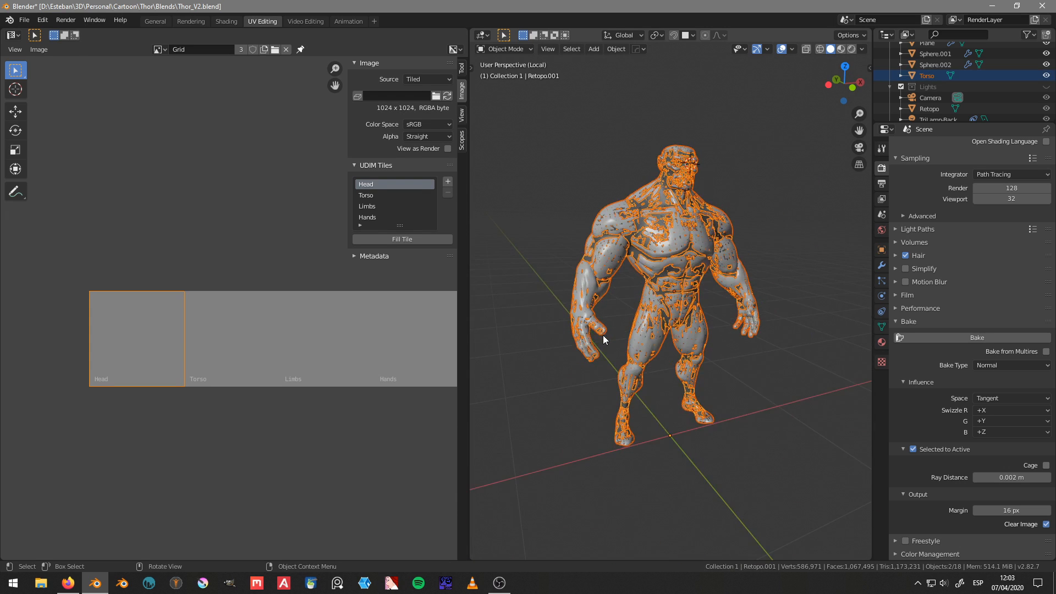
scroll(627, 352, up, 5)
click(721, 407)
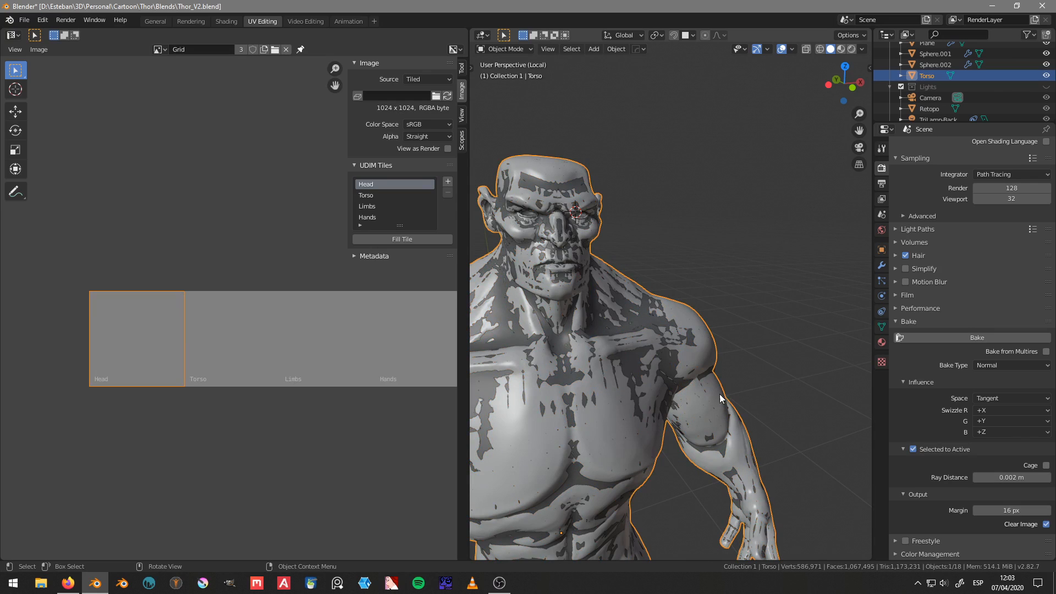
shift+click(665, 323)
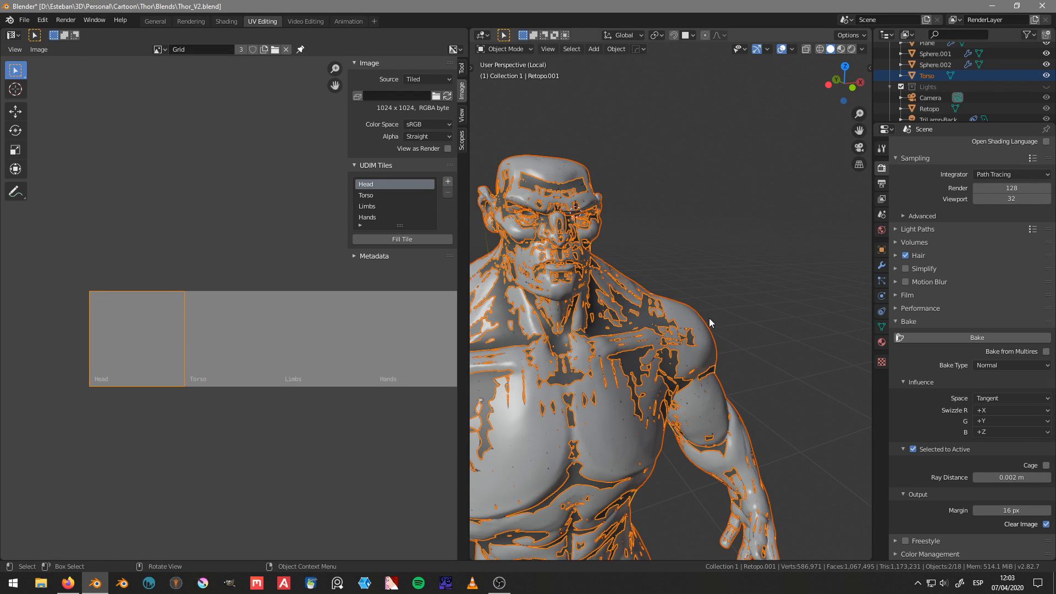
Step: Save the blend file and bake the Torso sculpt's normals onto the tiled Grid image of Retopo.001
middle_drag(709, 318, 672, 319)
key(ctrl+s)
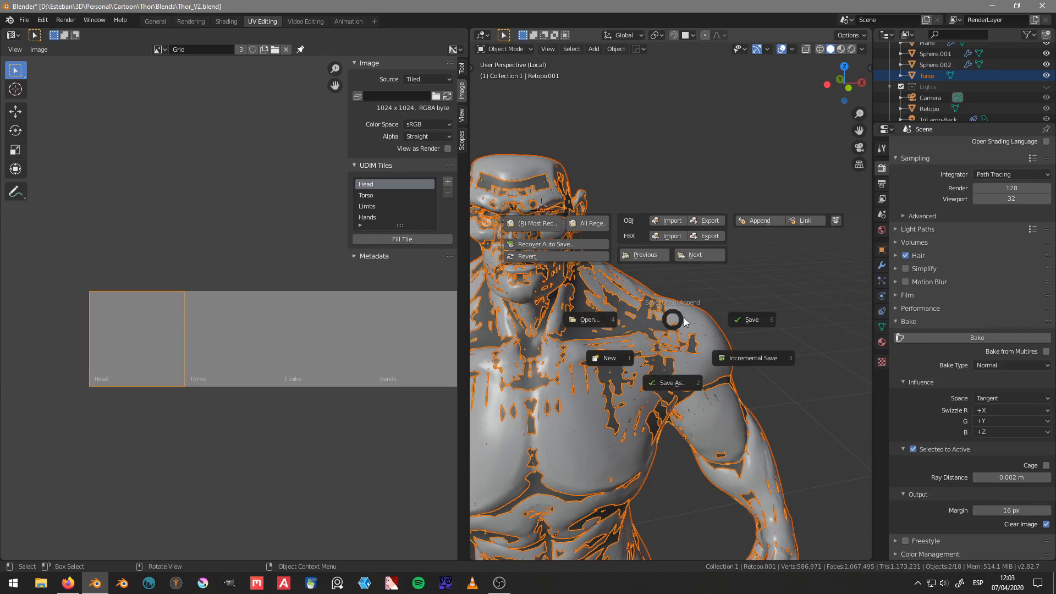
click(763, 320)
click(955, 340)
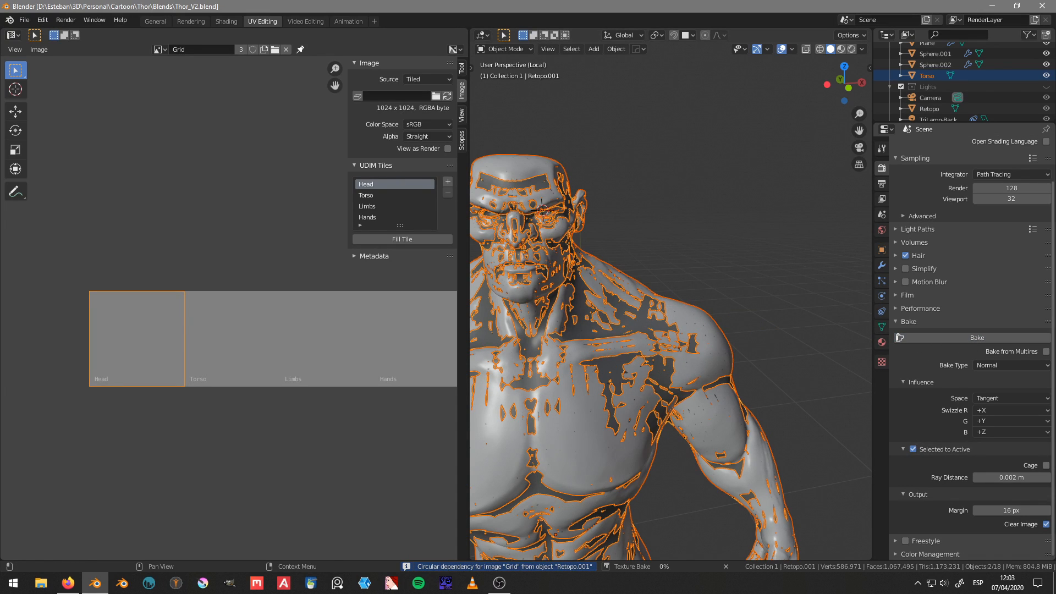
key(alt+Tab)
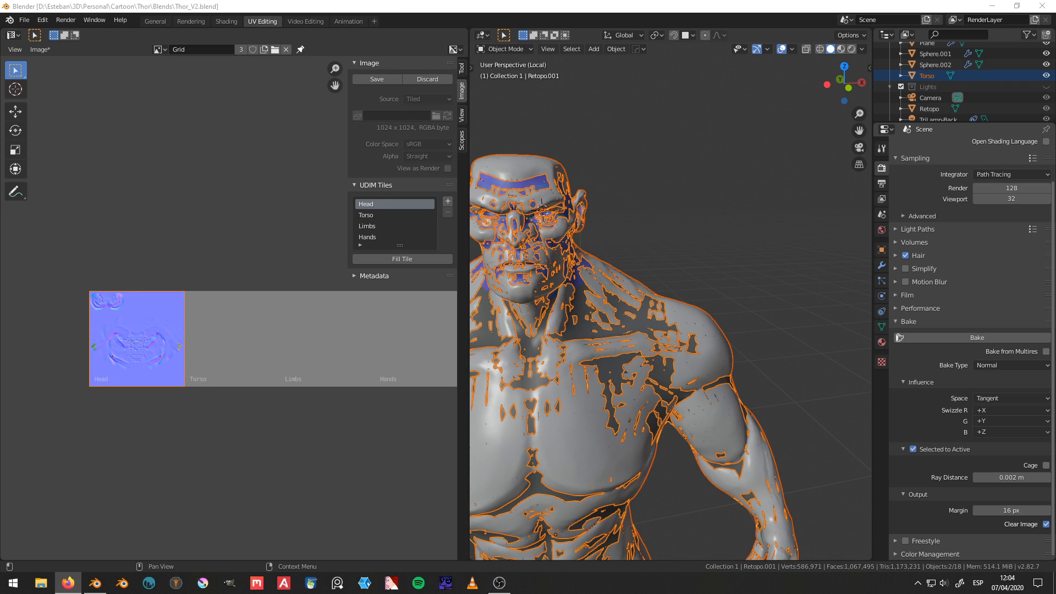
Step: Examine the Head tile's baked normals up close in the Grid image and check the Torso sculpt overlapping Retopo.001
middle_drag(179, 339, 225, 330)
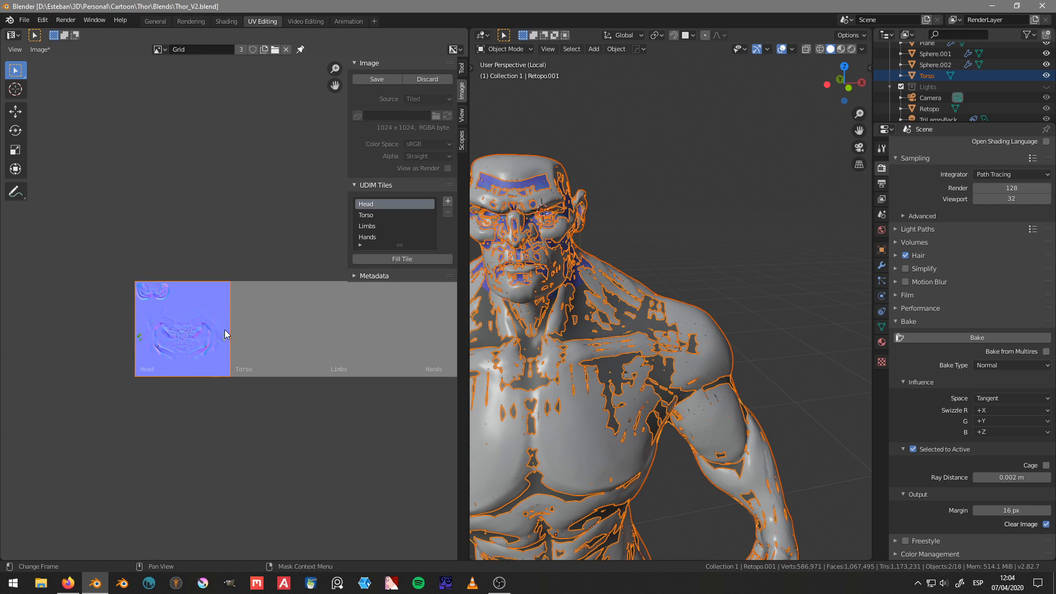
scroll(187, 332, up, 4)
middle_drag(128, 351, 233, 237)
scroll(187, 353, up, 3)
scroll(269, 338, up, 3)
middle_drag(280, 371, 308, 354)
middle_drag(648, 291, 657, 316)
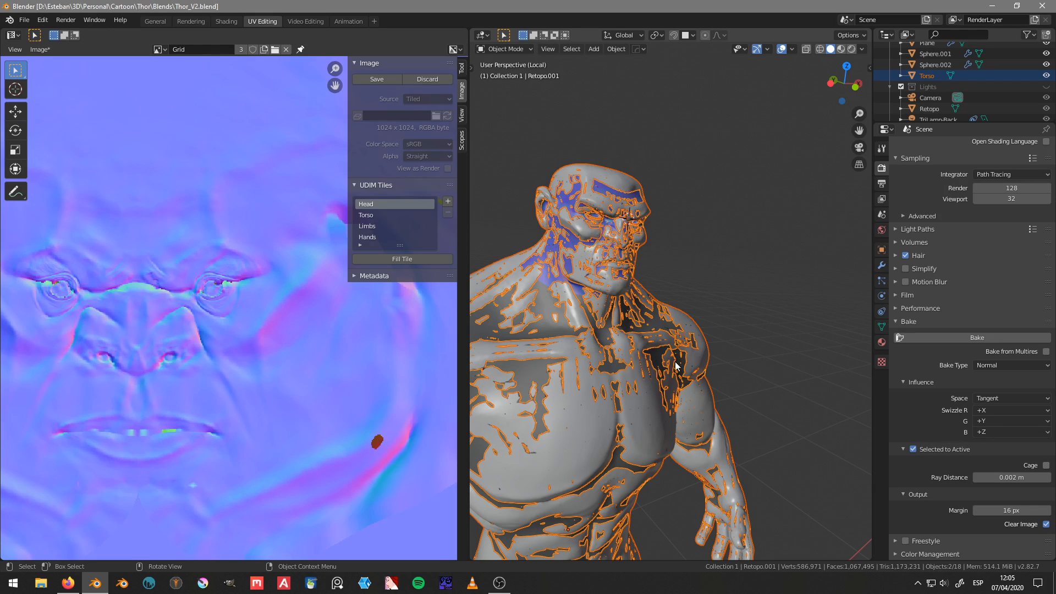
key(alt+Tab)
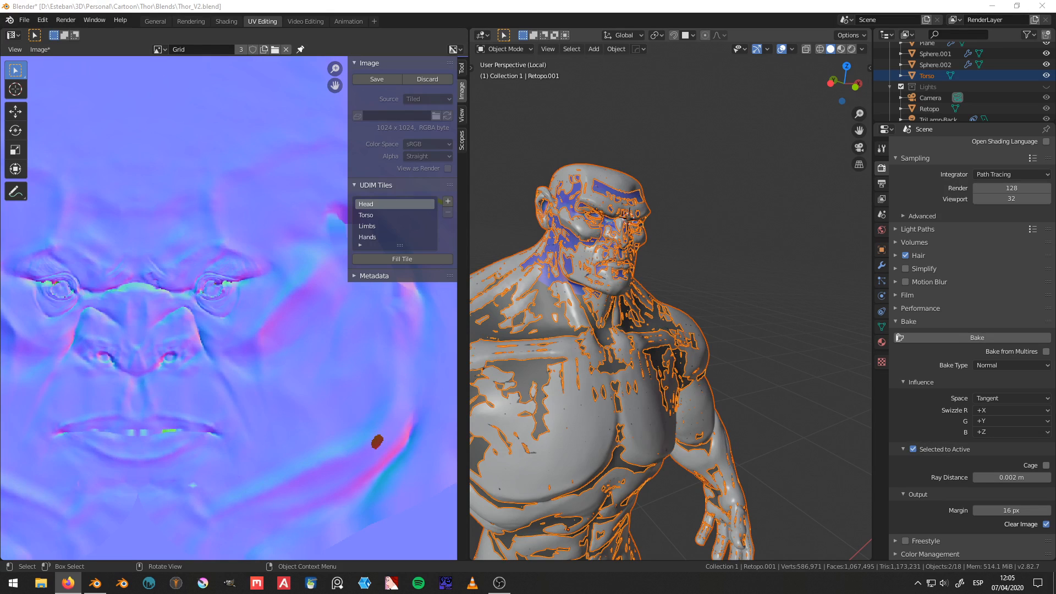
Step: Hide the Torso sculpt and select Retopo.001, checking the bake on its head from the front and side
click(572, 396)
key(h)
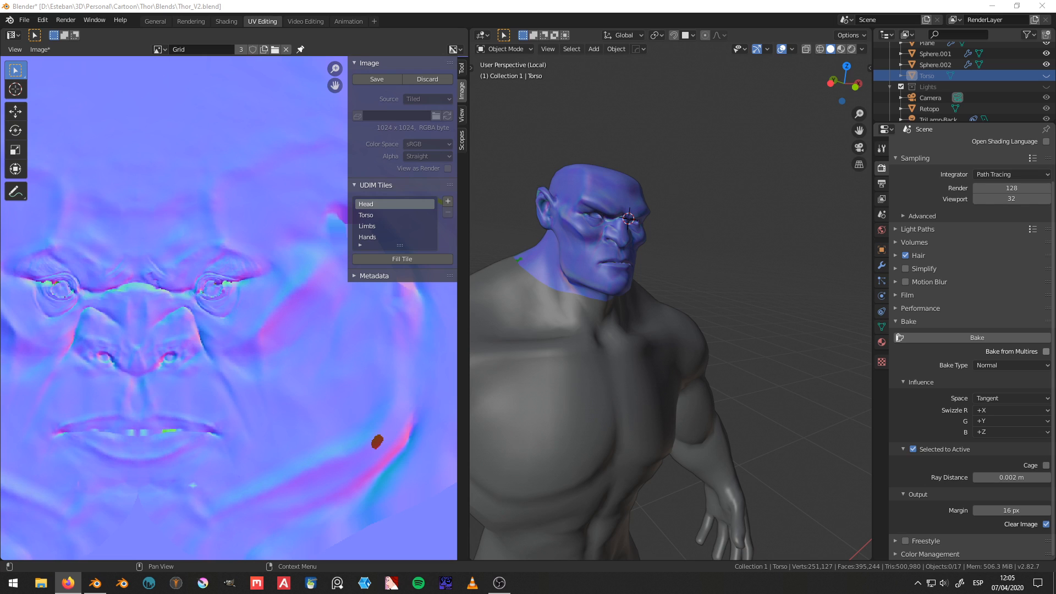
middle_drag(655, 308, 635, 282)
scroll(600, 304, down, 3)
middle_drag(254, 327, 170, 336)
scroll(169, 336, down, 3)
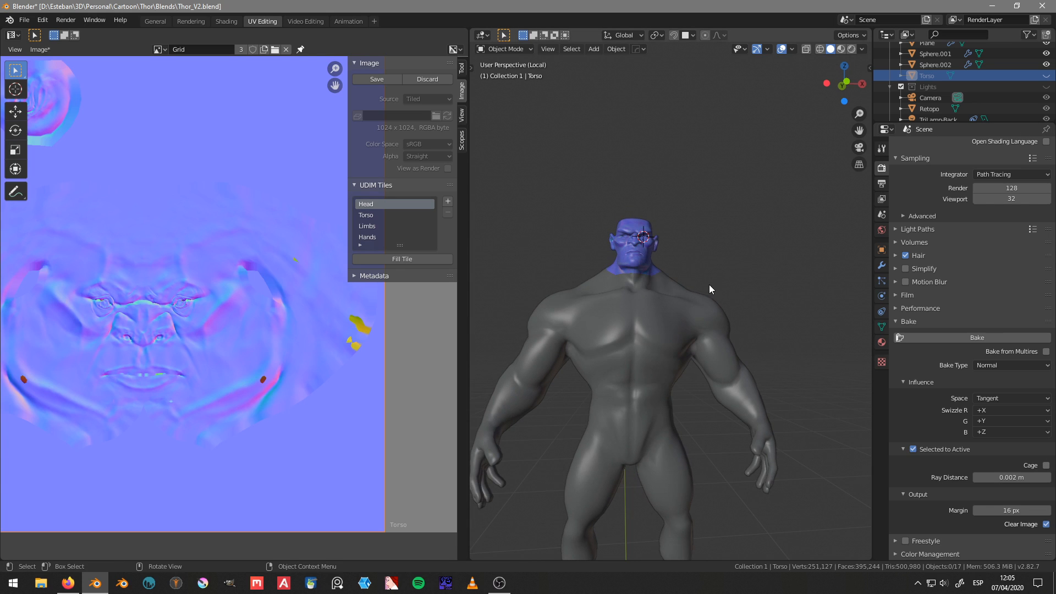
click(693, 306)
middle_drag(765, 301, 673, 316)
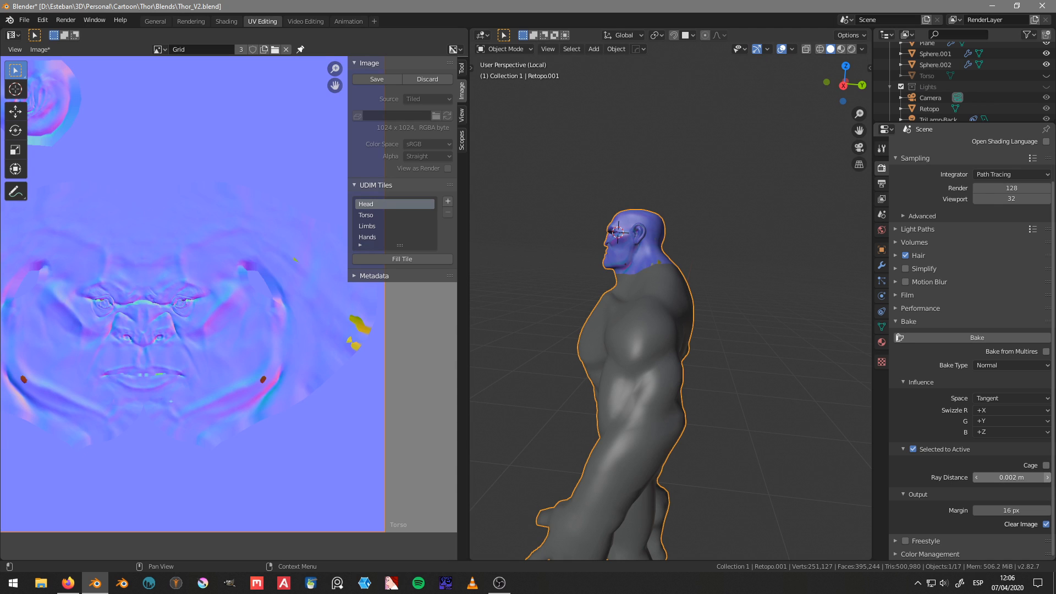
Step: Examine the ear, face and neck areas of the baked Head tile and compare them with the neighbouring Torso tile
middle_drag(219, 364, 337, 356)
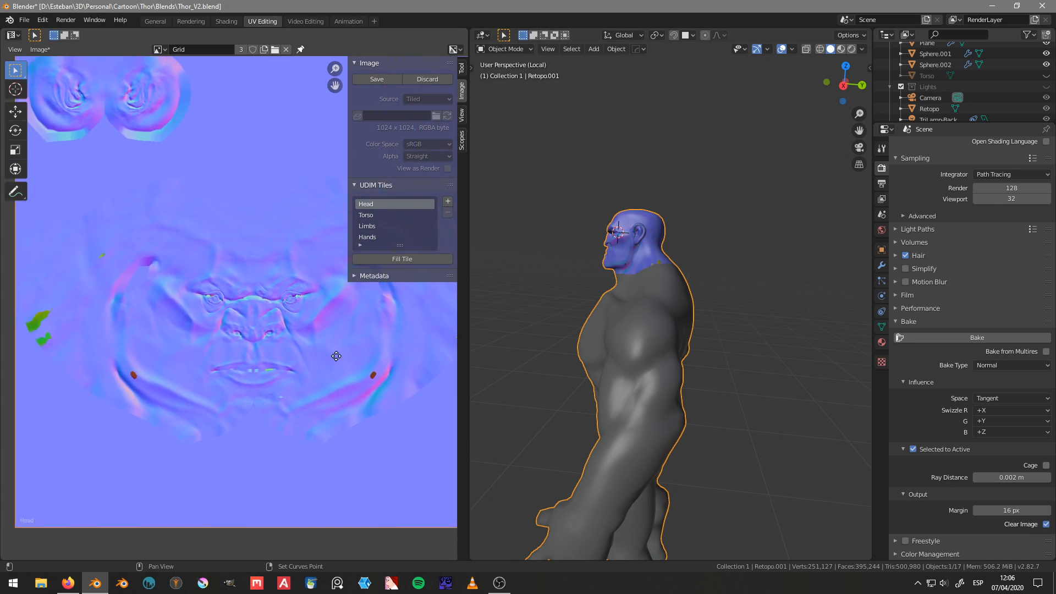
middle_drag(256, 355, 276, 424)
middle_drag(278, 372, 238, 390)
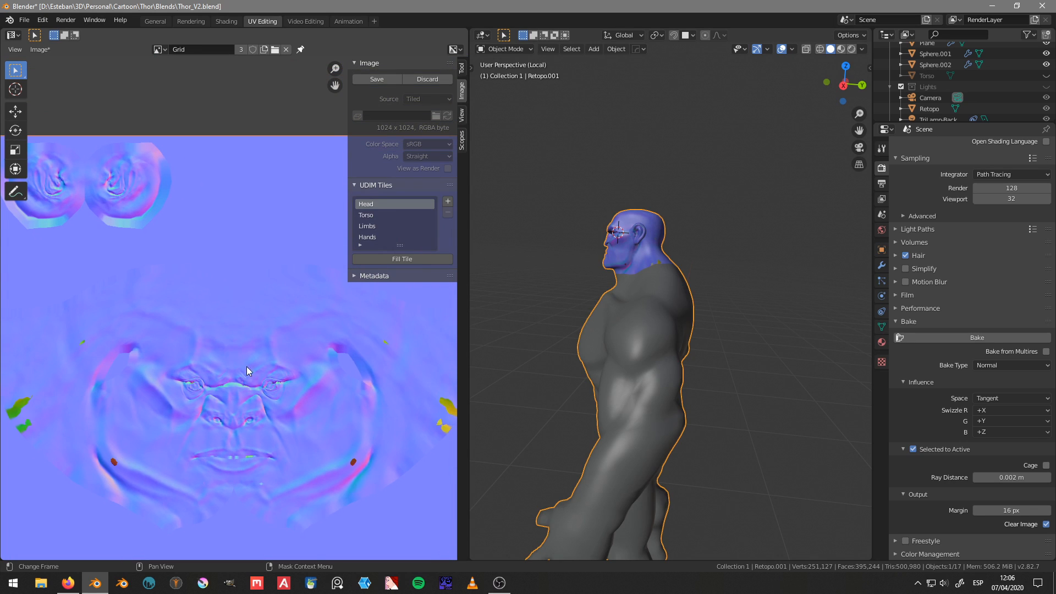
click(362, 276)
click(363, 276)
scroll(170, 257, down, 3)
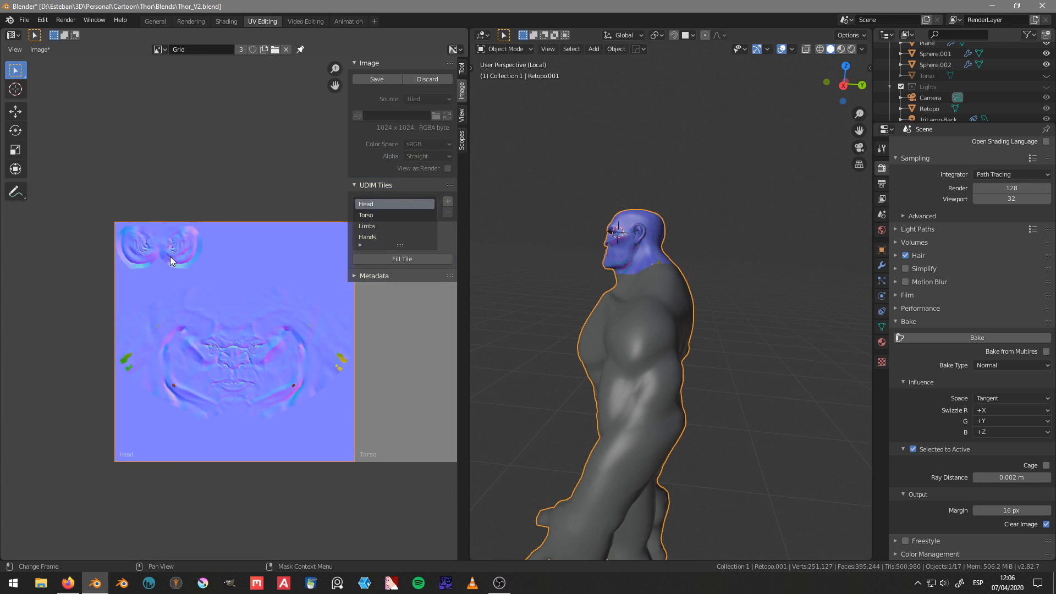
scroll(170, 256, down, 2)
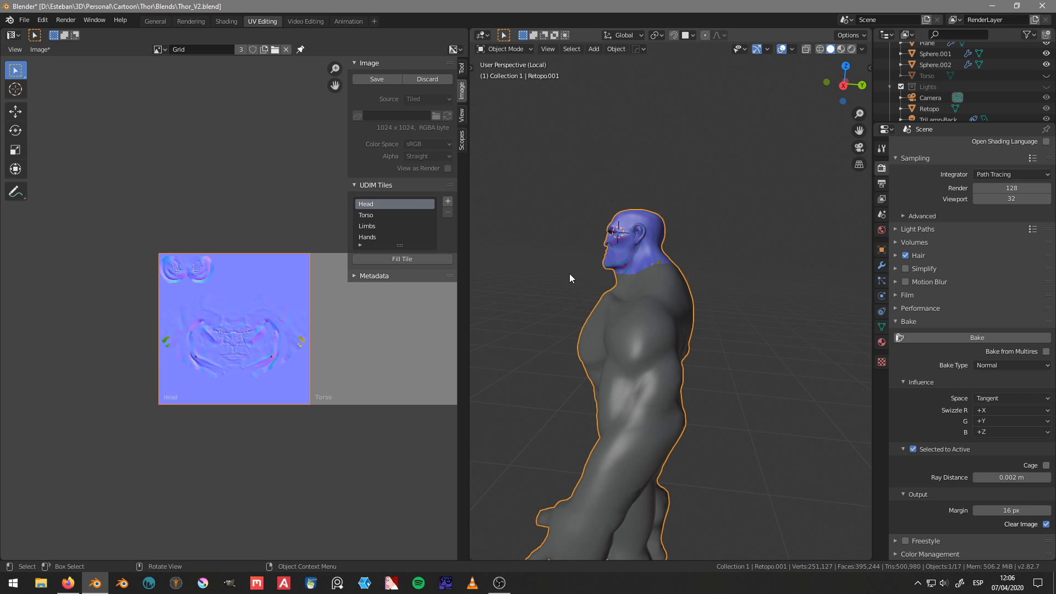
Step: Inspect the baked normals on Retopo.001's head and the neck border with the body from several angles and distances
middle_drag(762, 302, 716, 296)
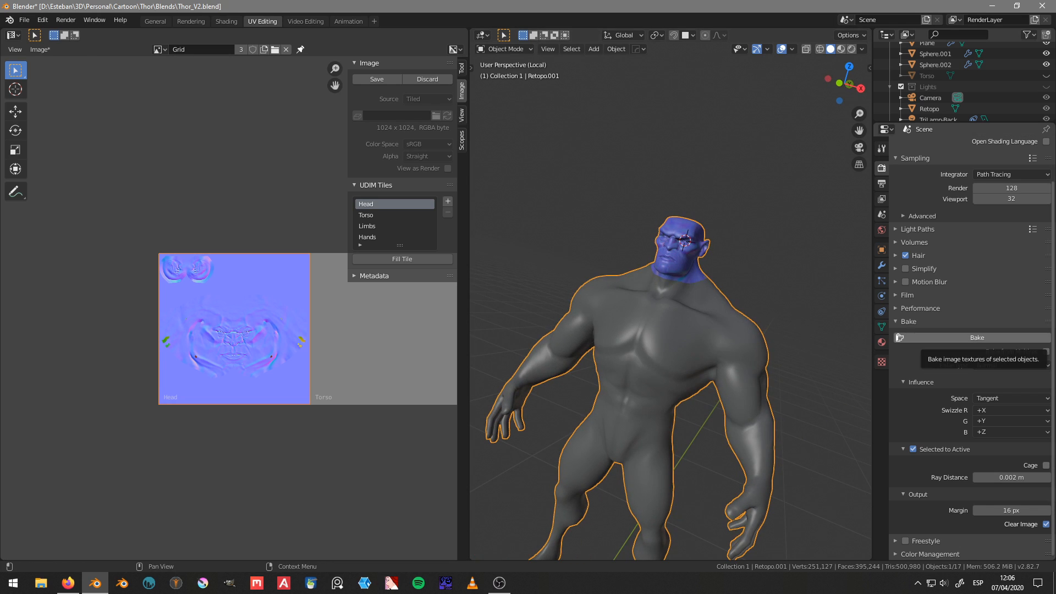
key(alt+Tab)
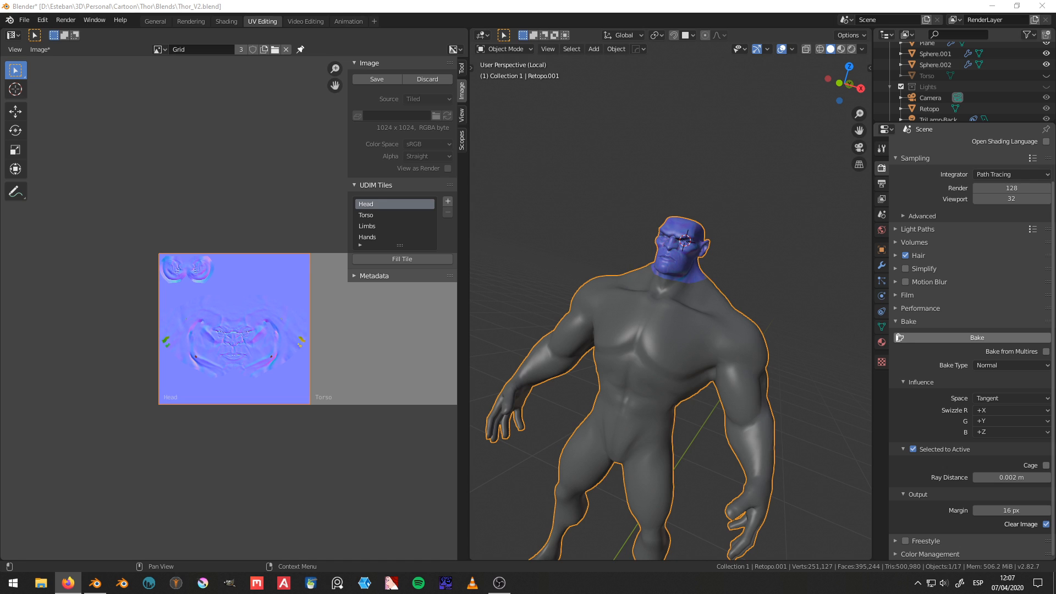
middle_drag(820, 297, 665, 305)
scroll(660, 232, up, 4)
middle_drag(659, 219, 672, 285)
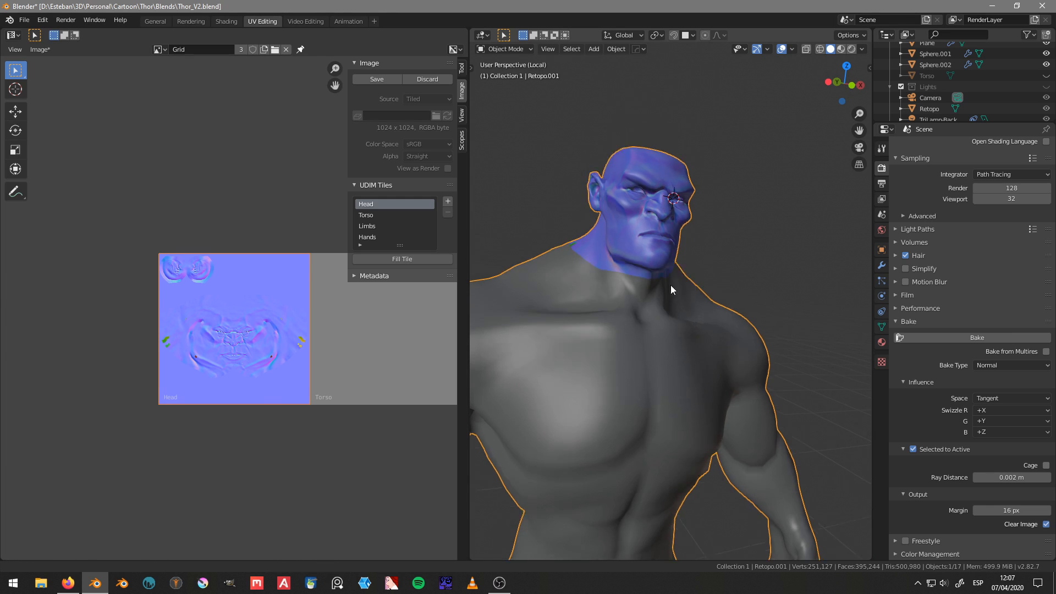
scroll(681, 359, up, 4)
shift+middle_drag(728, 439, 742, 327)
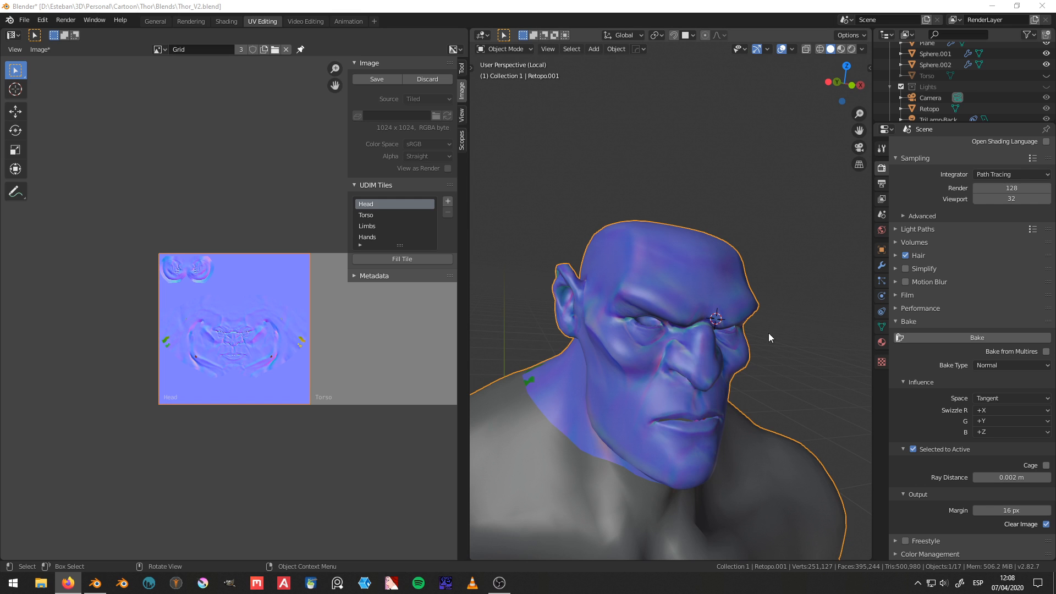
middle_drag(768, 337, 706, 318)
scroll(707, 365, down, 3)
scroll(721, 354, down, 5)
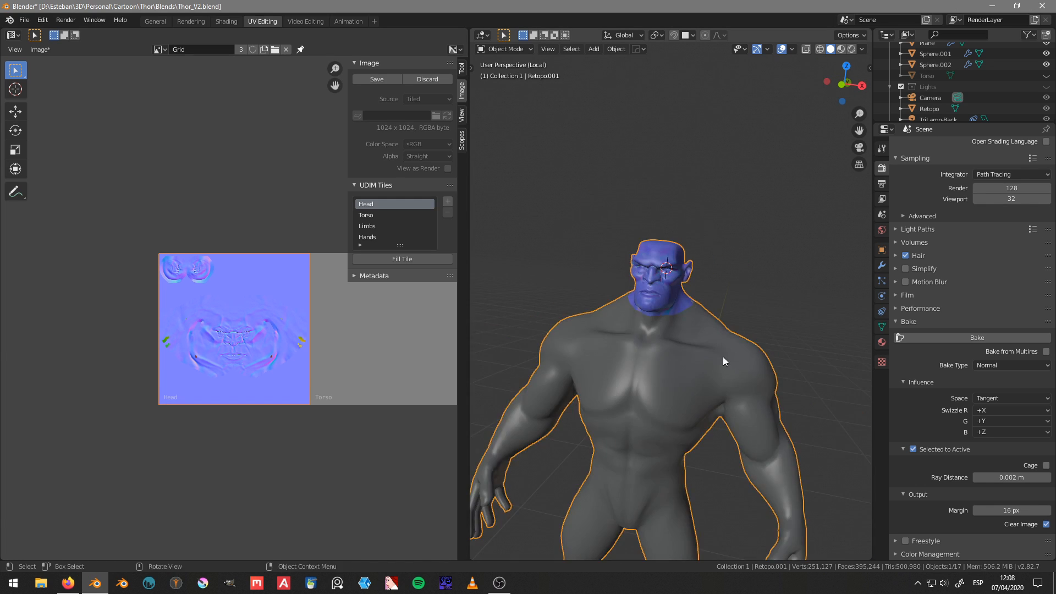
middle_drag(723, 357, 591, 358)
scroll(737, 361, up, 4)
middle_drag(738, 361, 711, 327)
scroll(710, 327, down, 4)
scroll(615, 346, up, 3)
middle_drag(615, 345, 693, 335)
key(alt+Tab)
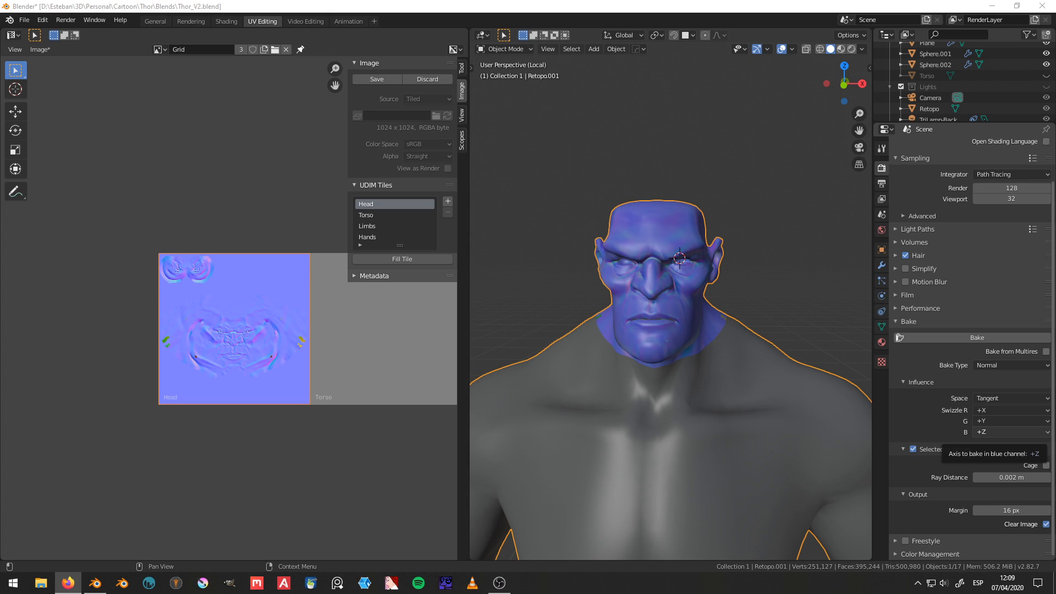
middle_drag(617, 316, 536, 320)
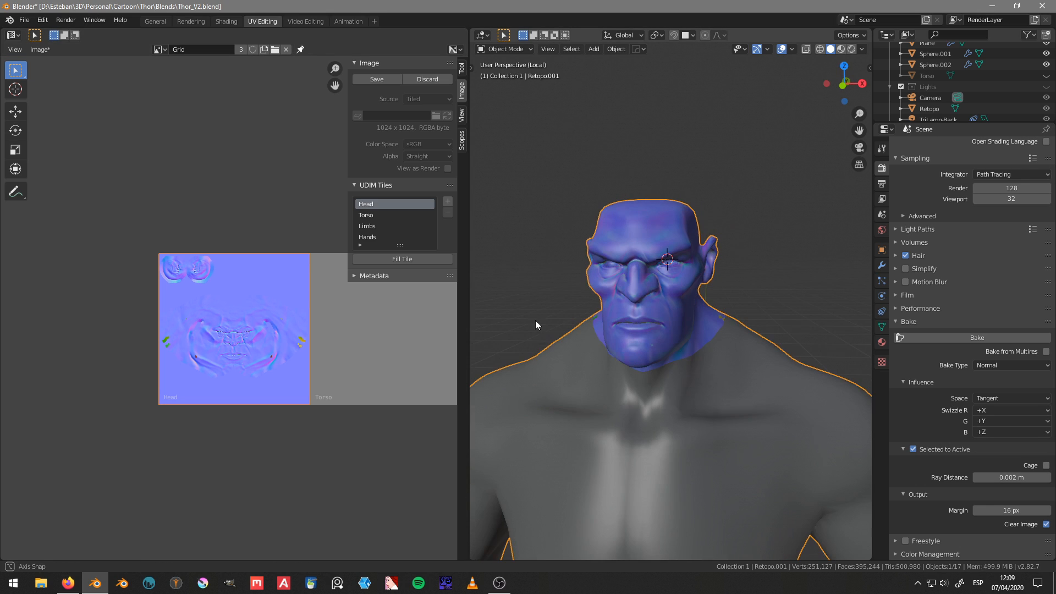
Step: In the Shading workspace, move the Grid texture node away from the Principled BSDF and delete the unconnected duplicate Grid node
click(225, 22)
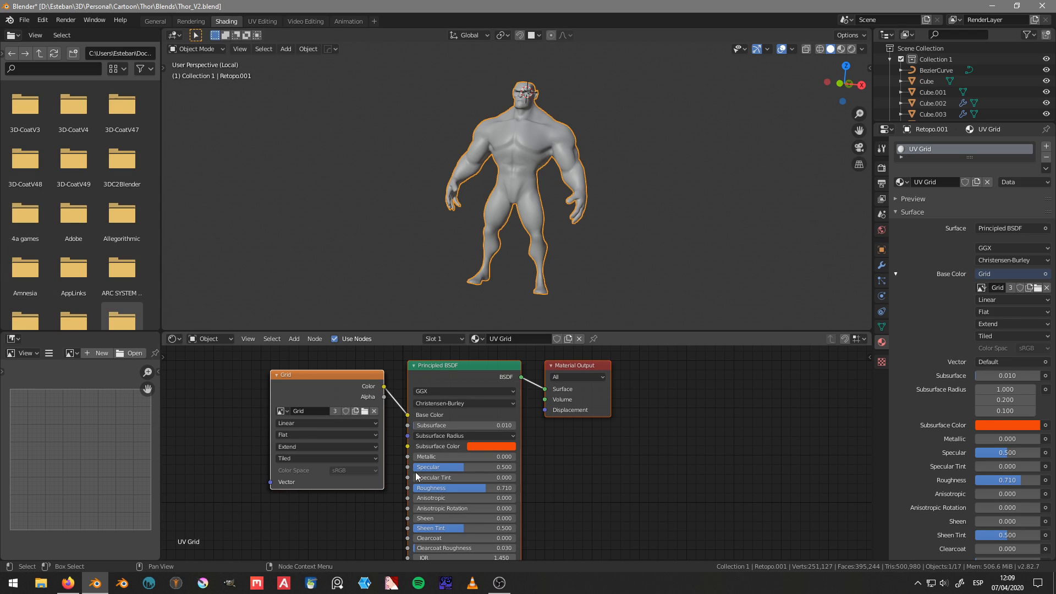
middle_drag(352, 391, 471, 409)
click(469, 405)
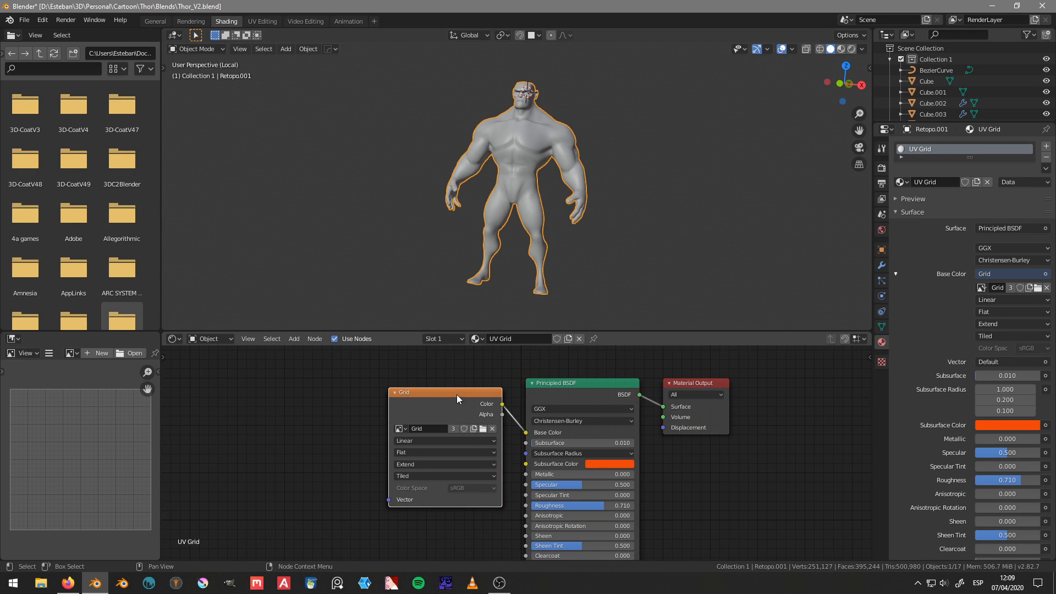
drag(457, 394, 284, 384)
drag(448, 392, 378, 484)
scroll(550, 374, down, 1)
middle_drag(477, 411, 574, 349)
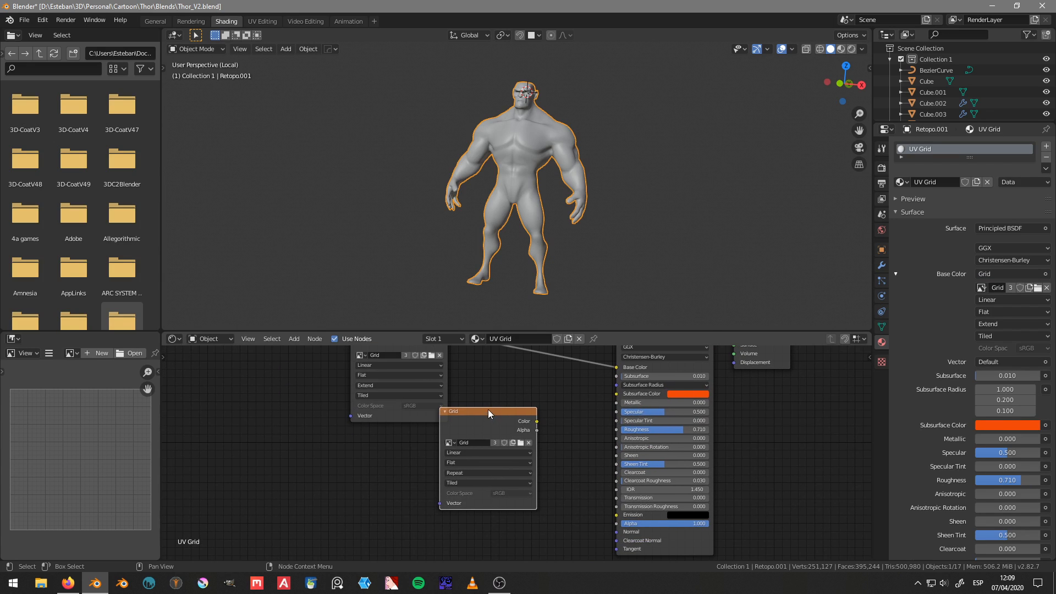
drag(488, 410, 398, 443)
middle_drag(449, 423, 467, 465)
key(x)
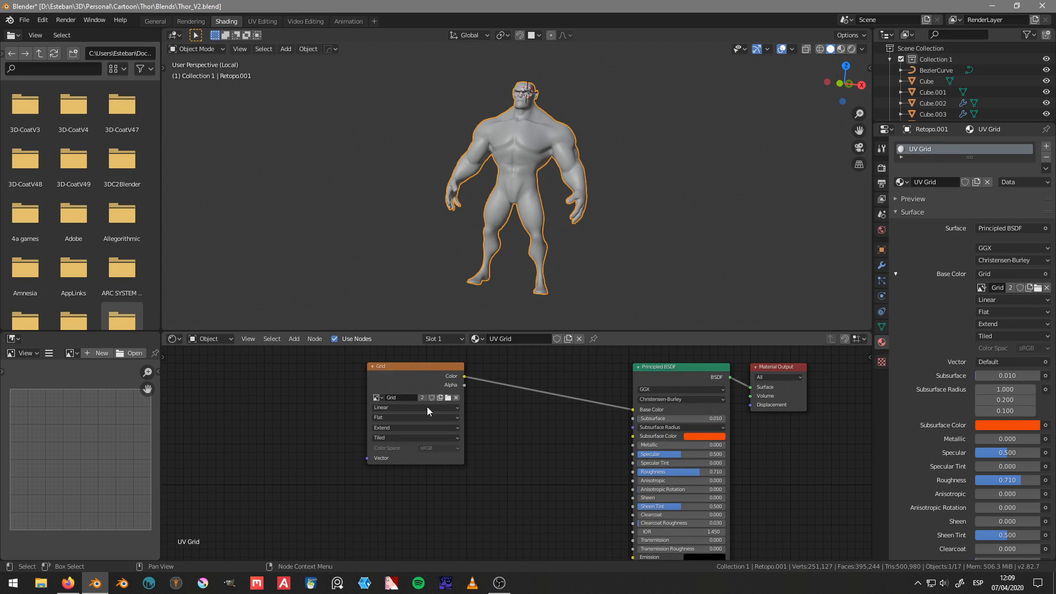
Step: Add a Texture Coordinate node to the UV Grid material and connect its UV output to the Grid node's Vector input
click(395, 367)
middle_drag(395, 366, 465, 394)
middle_drag(509, 421, 550, 446)
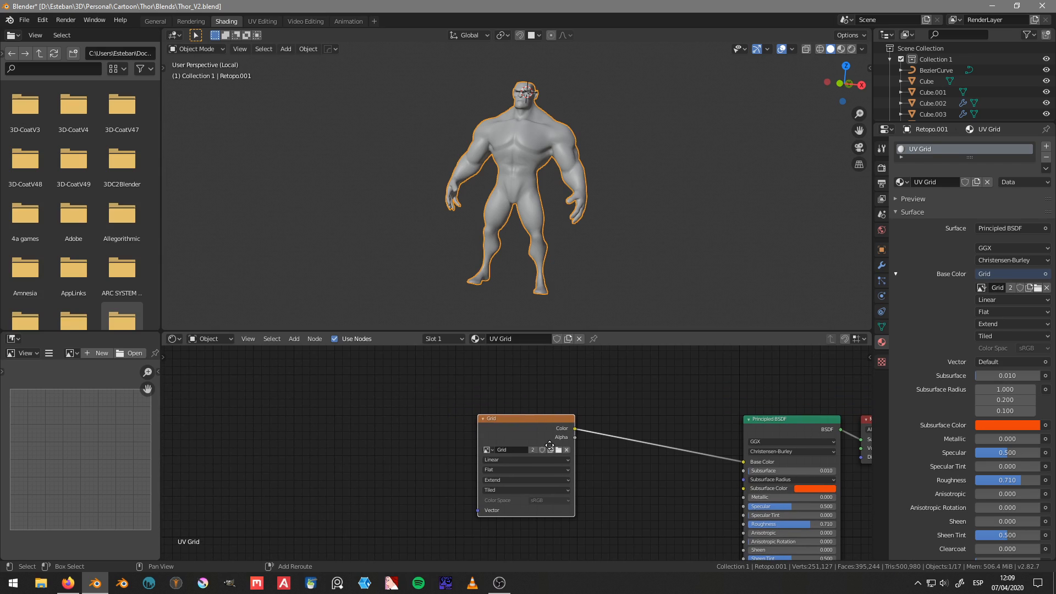
key(shift+a)
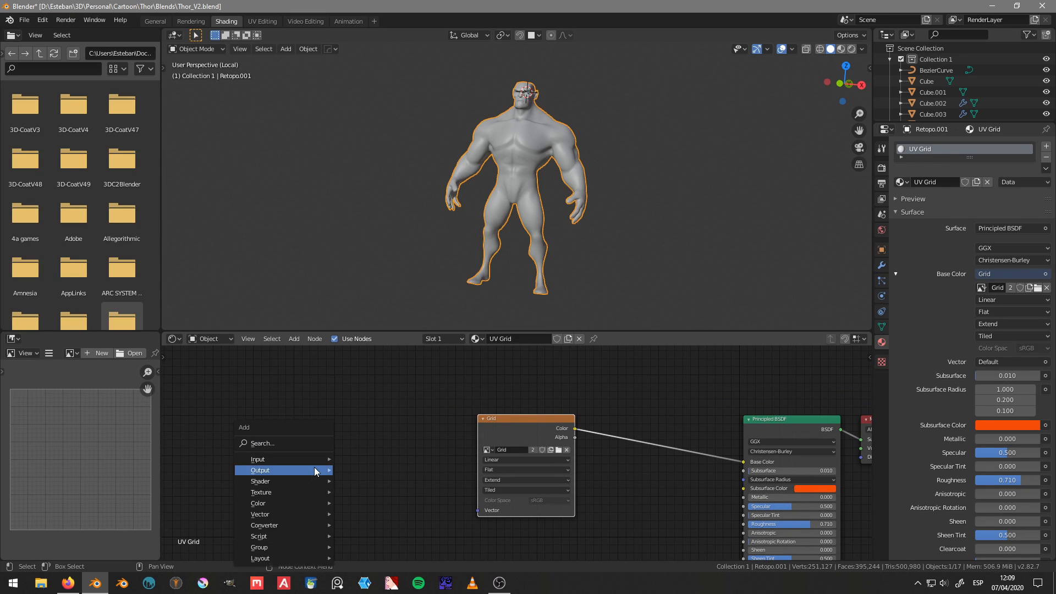
mouse_move(263, 460)
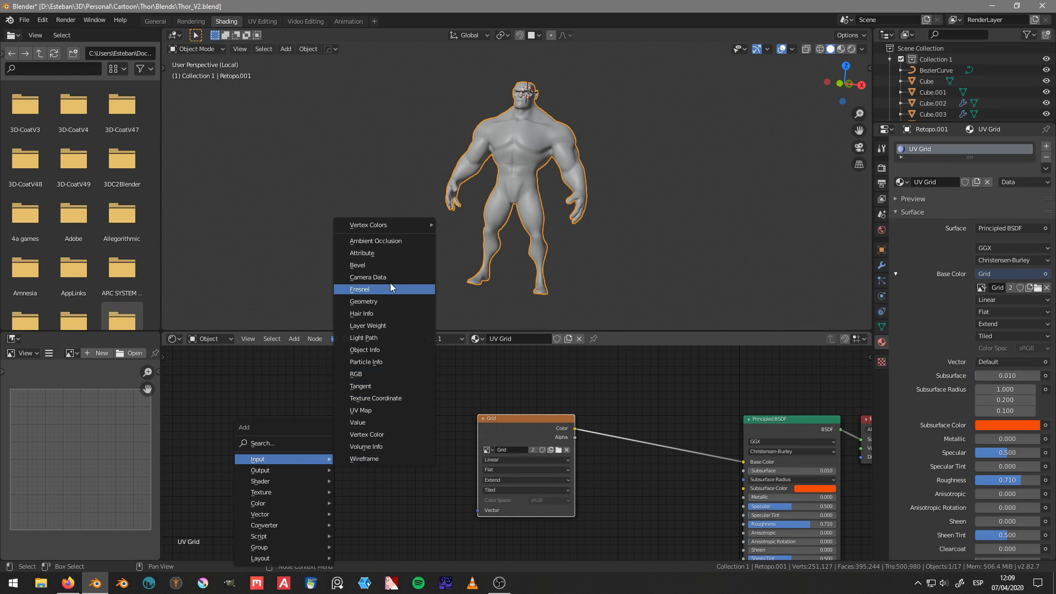
click(394, 398)
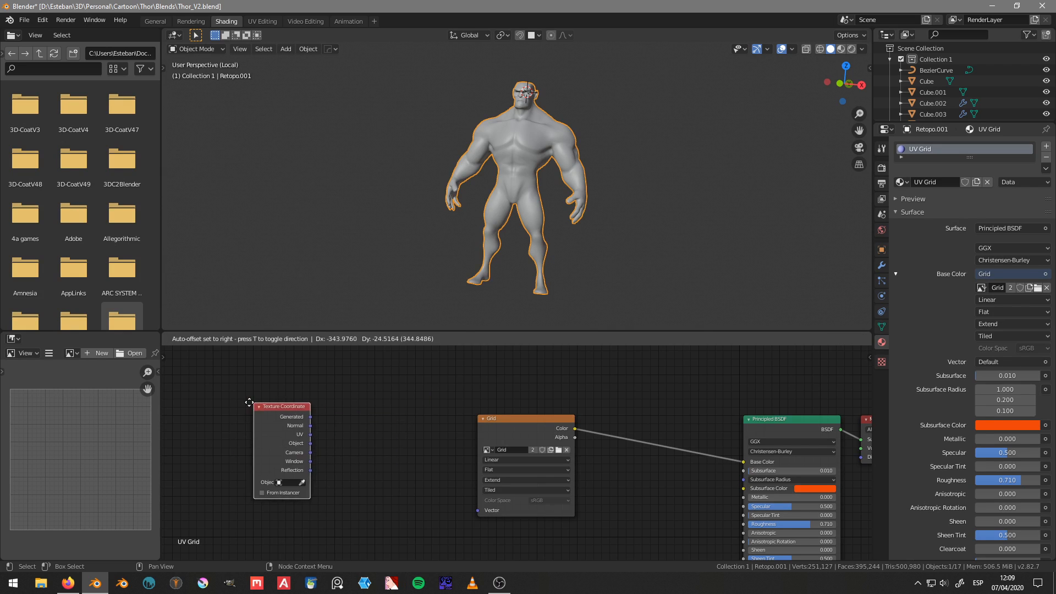
click(353, 439)
scroll(358, 432, up, 2)
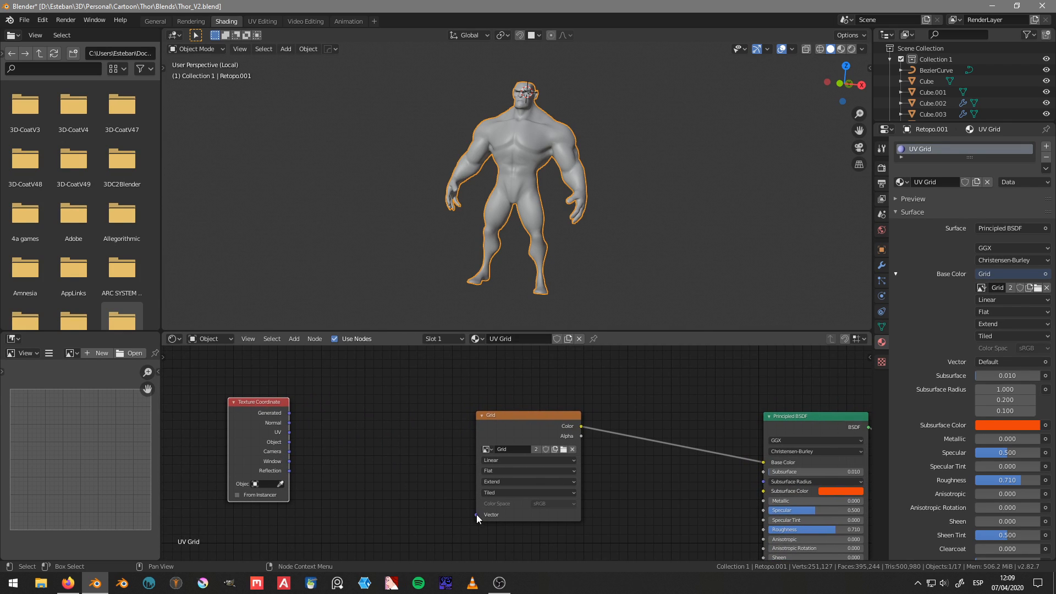
drag(476, 514, 290, 432)
middle_drag(227, 403, 334, 409)
drag(361, 414, 289, 439)
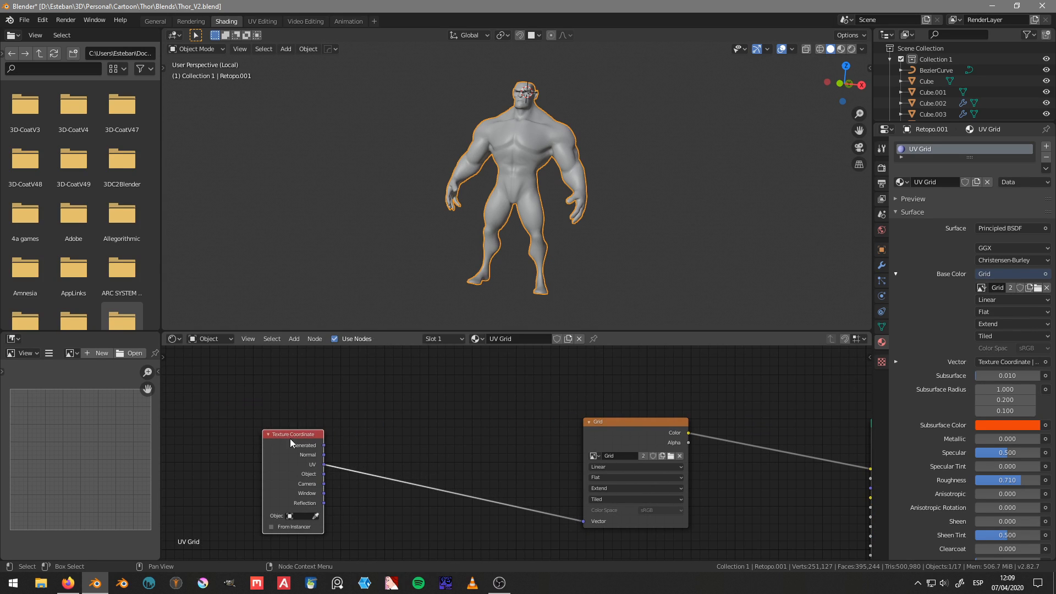
Step: Insert a Mapping node between the Texture Coordinate and Grid nodes, keeping its type as Point
key(shift+a)
mouse_move(421, 454)
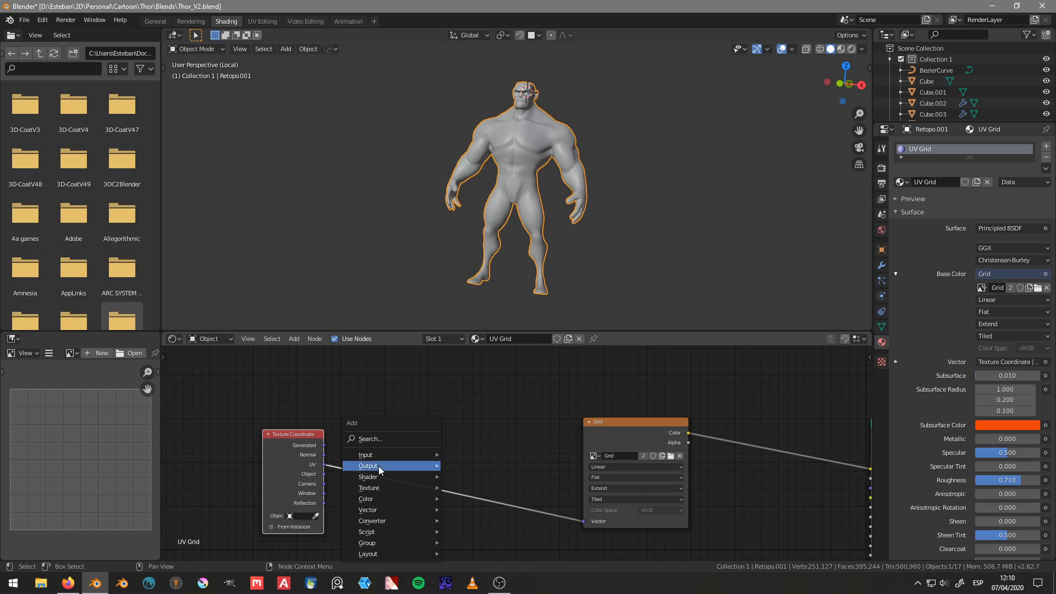
click(376, 438)
text(mapp)
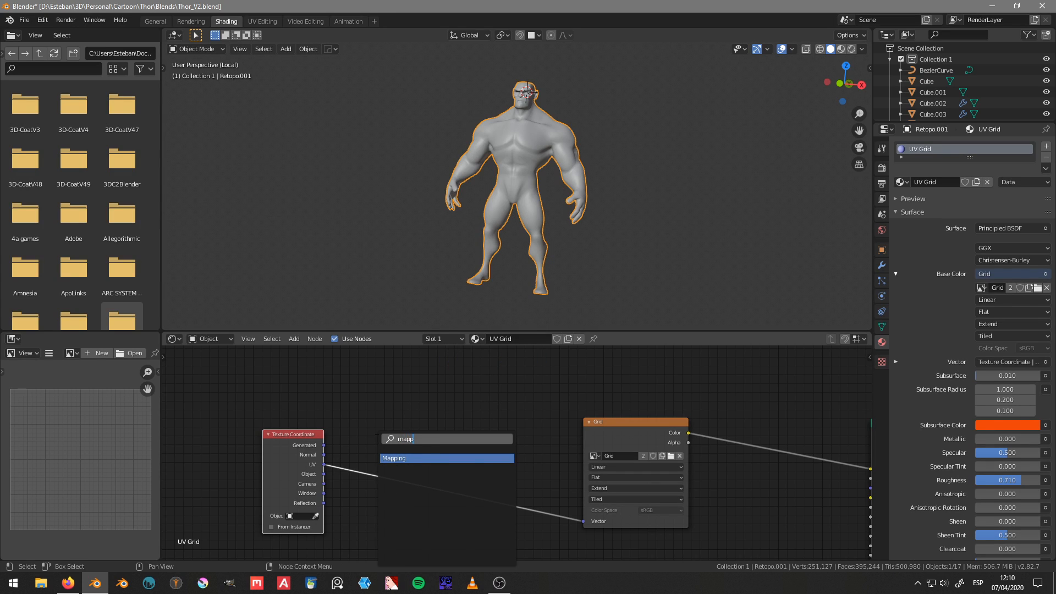
click(419, 459)
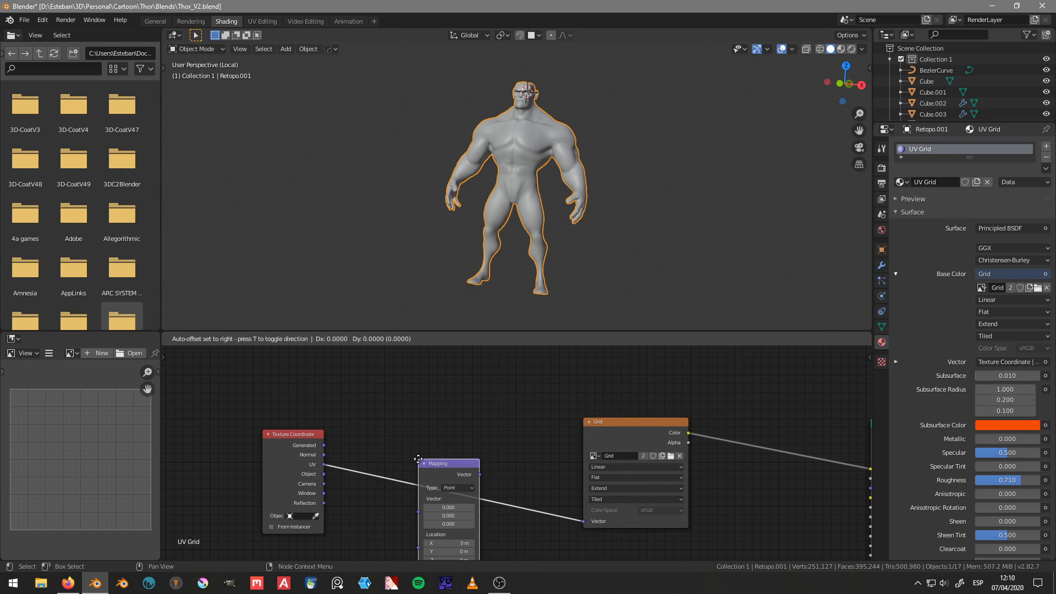
click(385, 429)
middle_drag(473, 477, 466, 429)
click(410, 411)
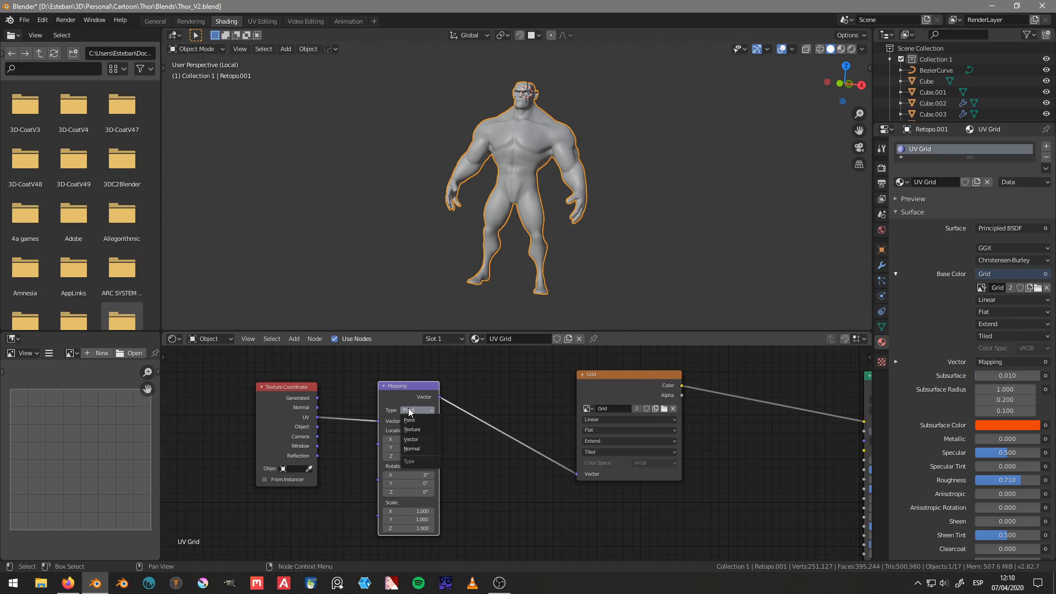
click(429, 412)
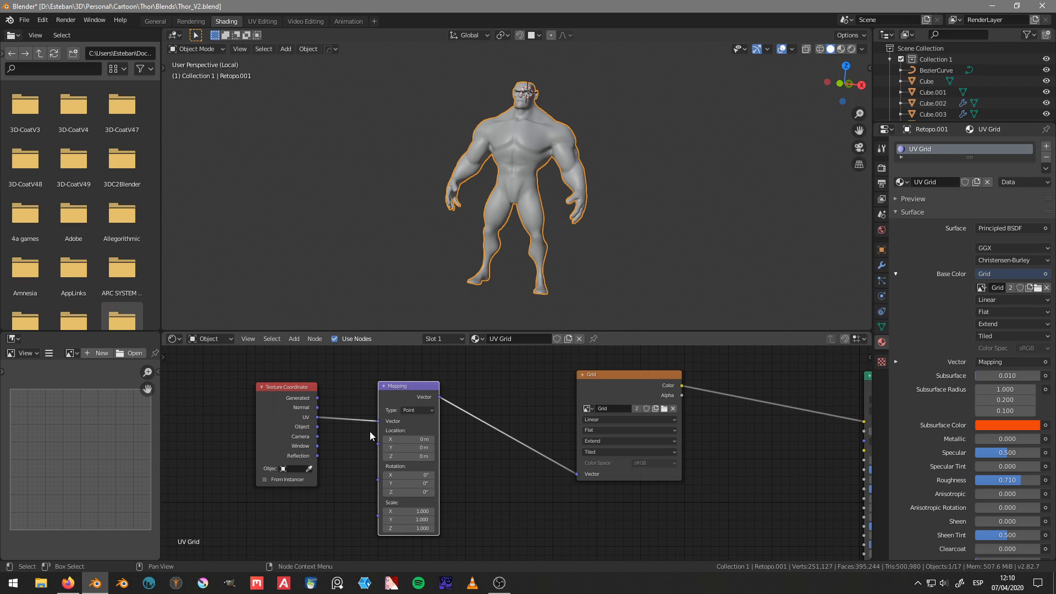
Step: Move the Texture Coordinate node farther away from the Mapping node to make room between them
middle_drag(539, 469, 632, 482)
drag(372, 410, 293, 421)
key(shift+a)
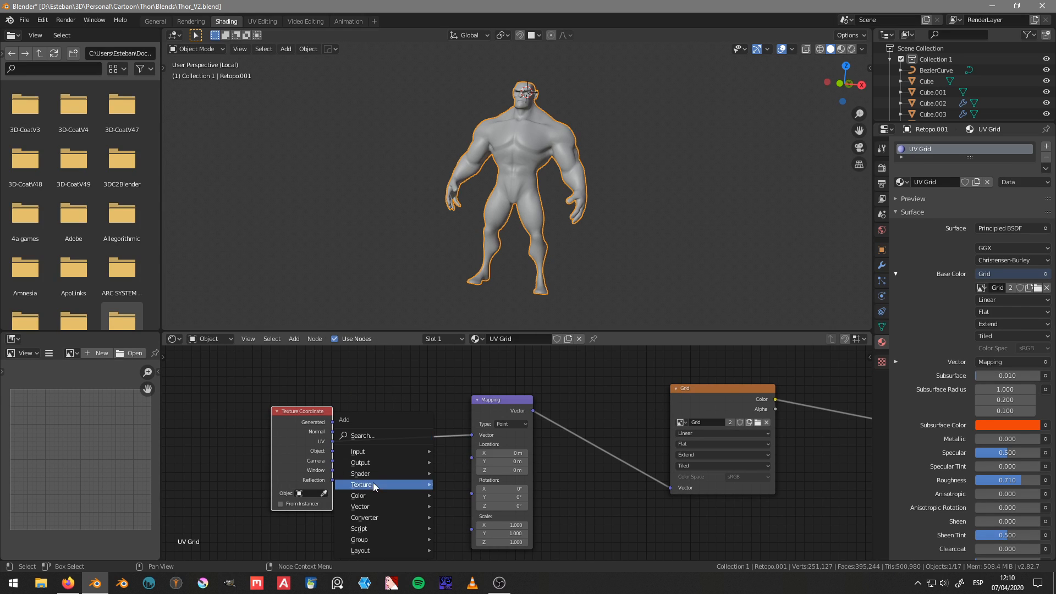
click(380, 436)
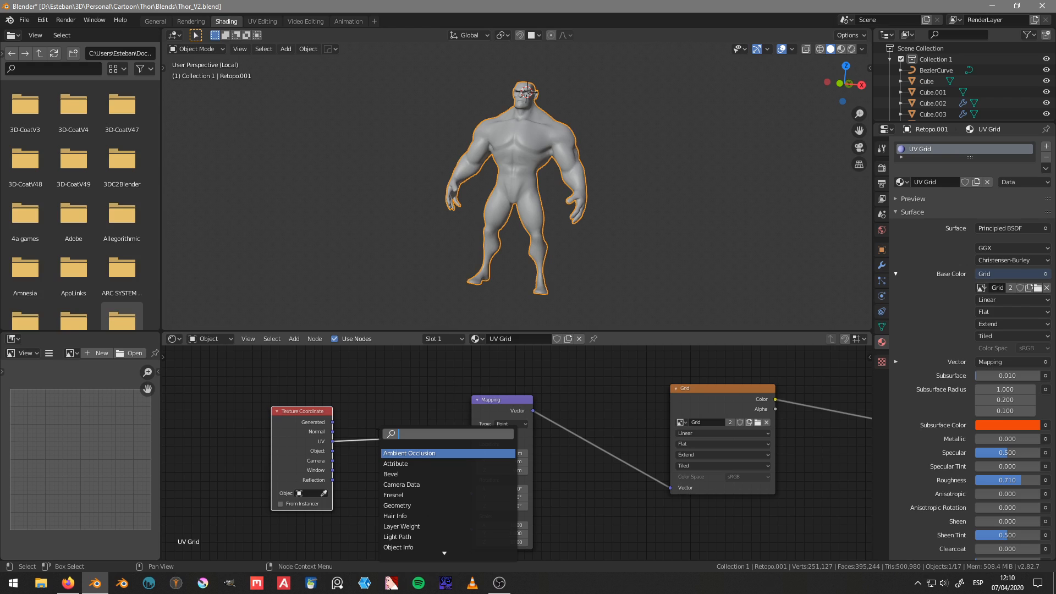
text(ti)
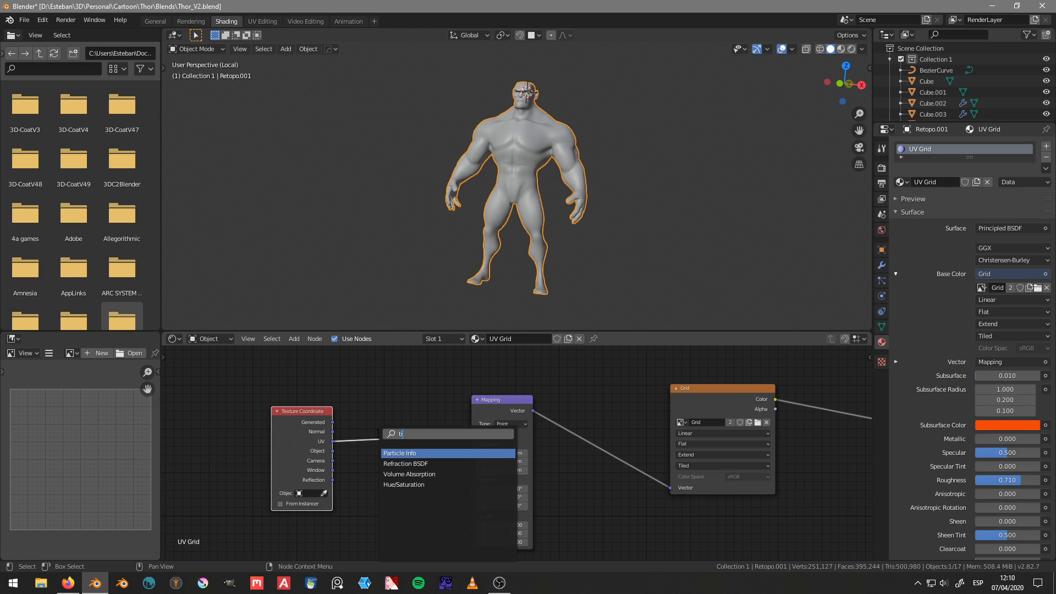
key(BackSpace)
key(BackSpace)
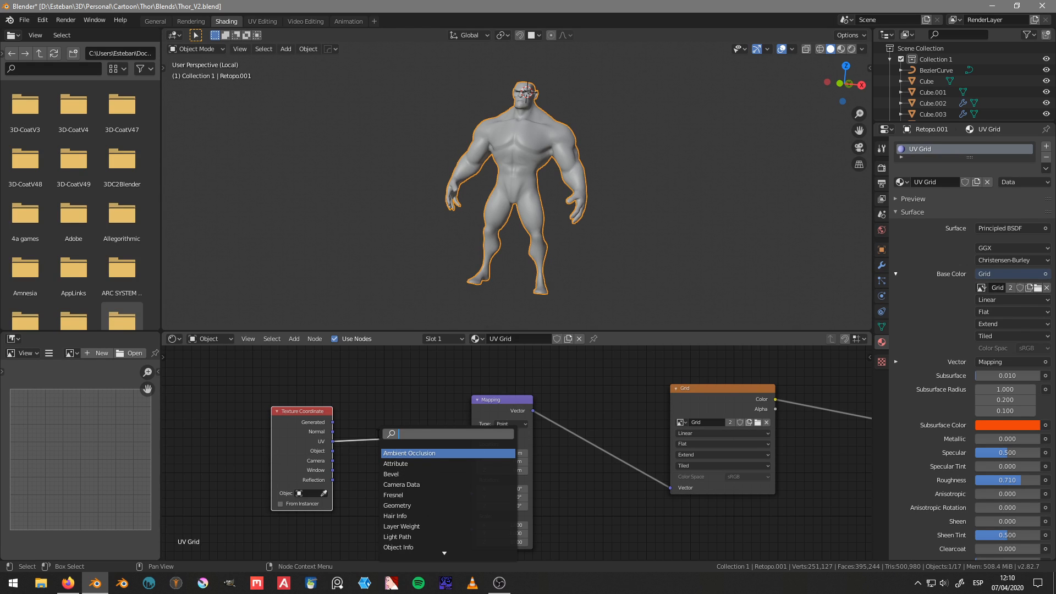
key(Escape)
Step: Add an unconnected UV Map input node between the Texture Coordinate and Mapping nodes
key(shift+a)
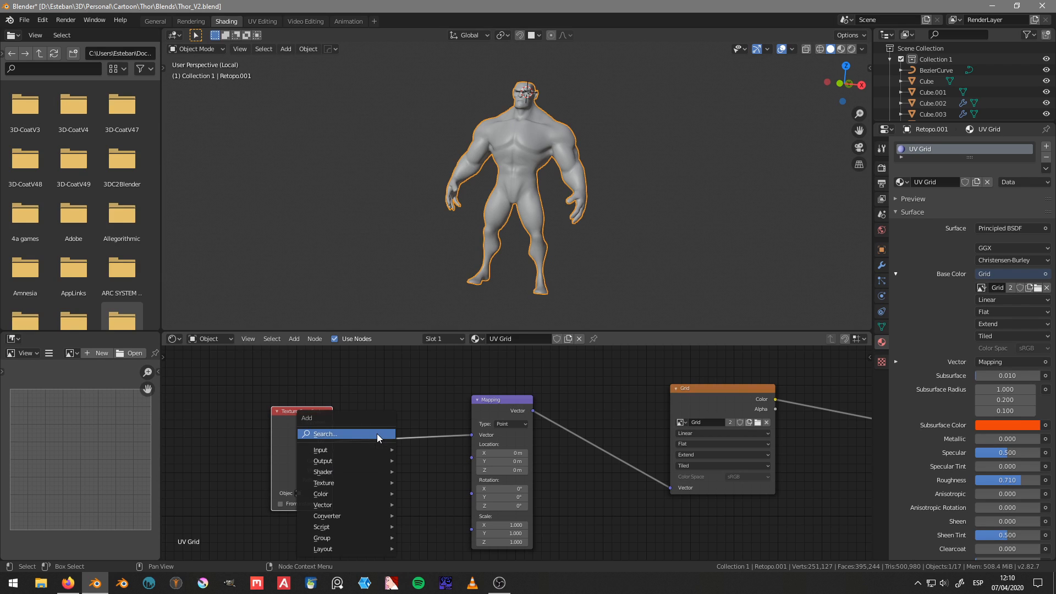
mouse_move(365, 451)
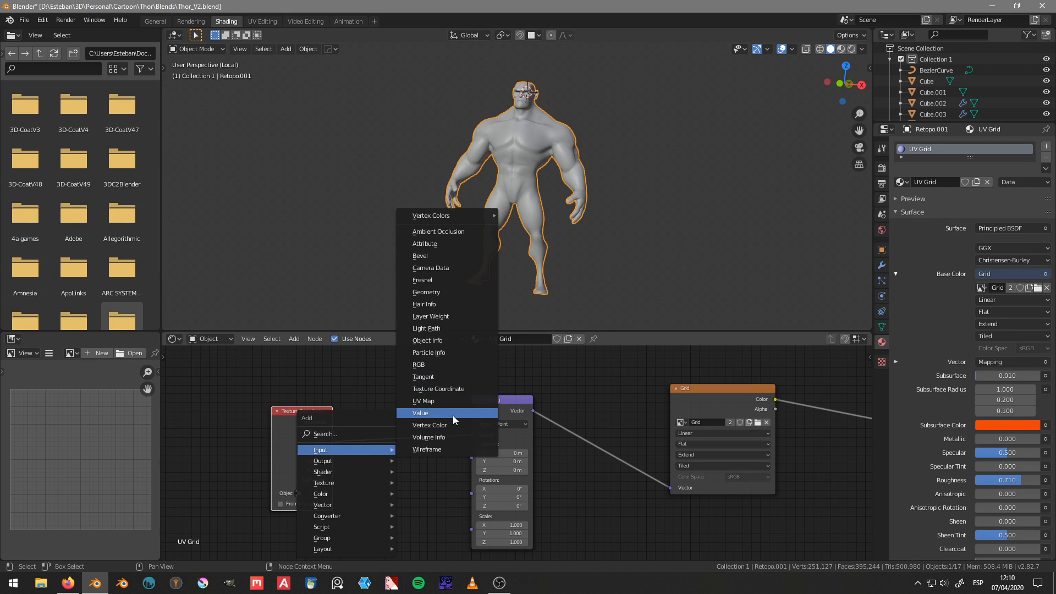
click(452, 401)
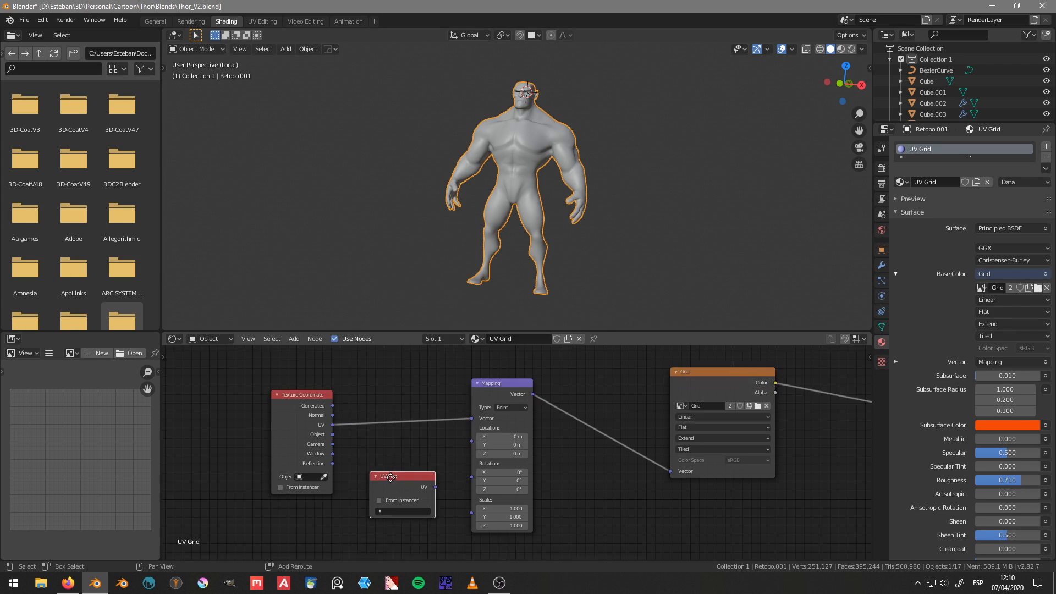
click(391, 478)
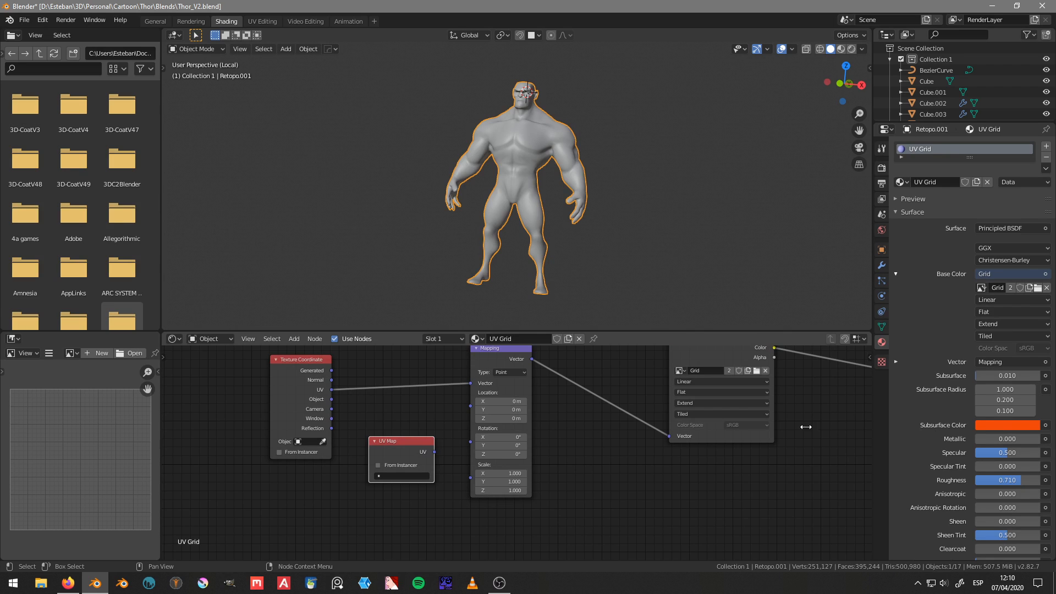
Step: Expand the Vertex Colors and UV Maps lists in Retopo.001's mesh data properties to check its UV layers
click(882, 281)
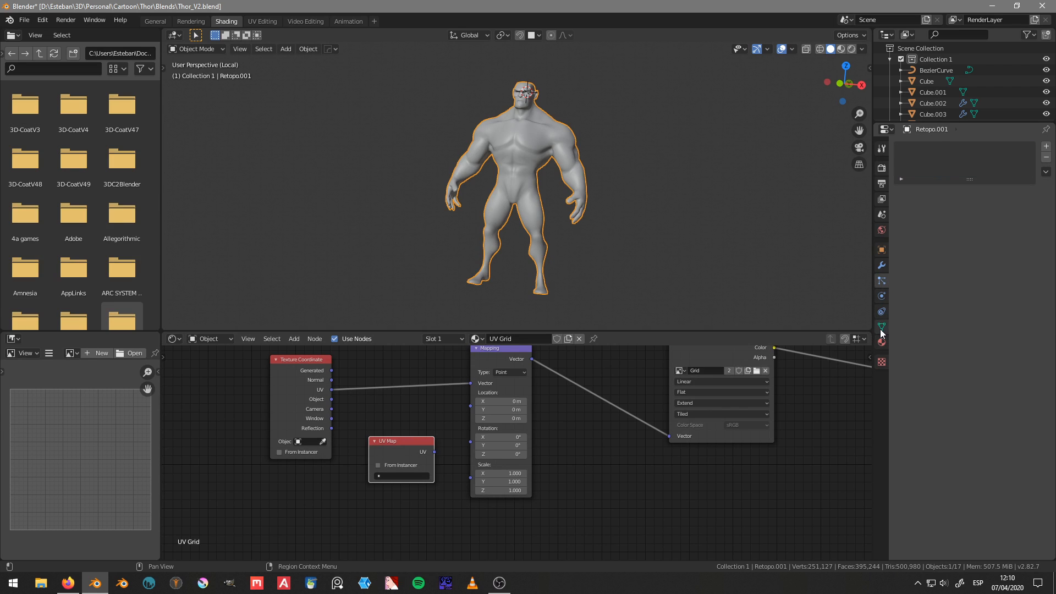
click(882, 326)
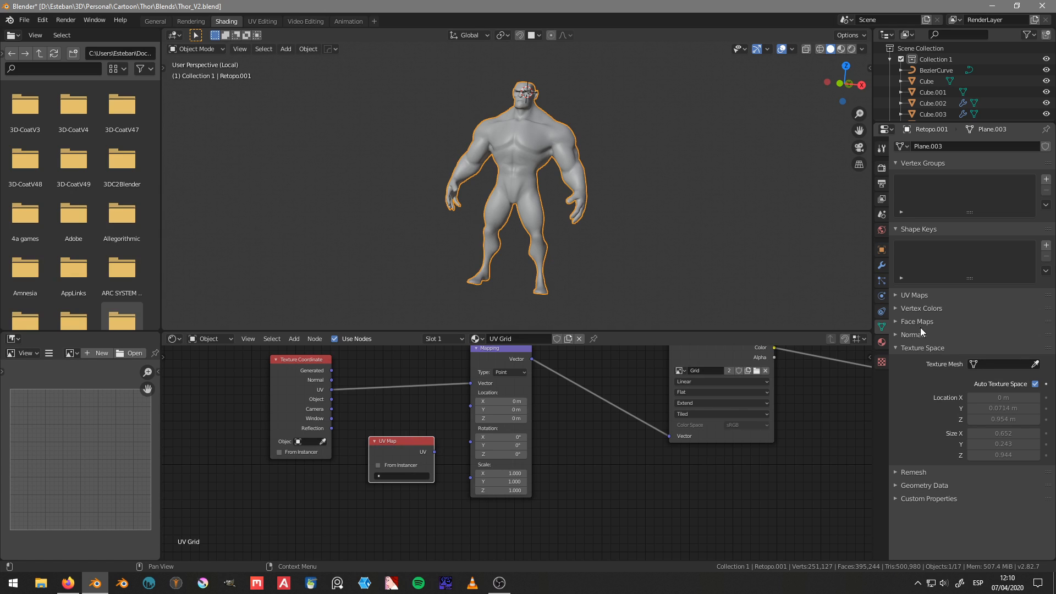
click(920, 308)
click(915, 295)
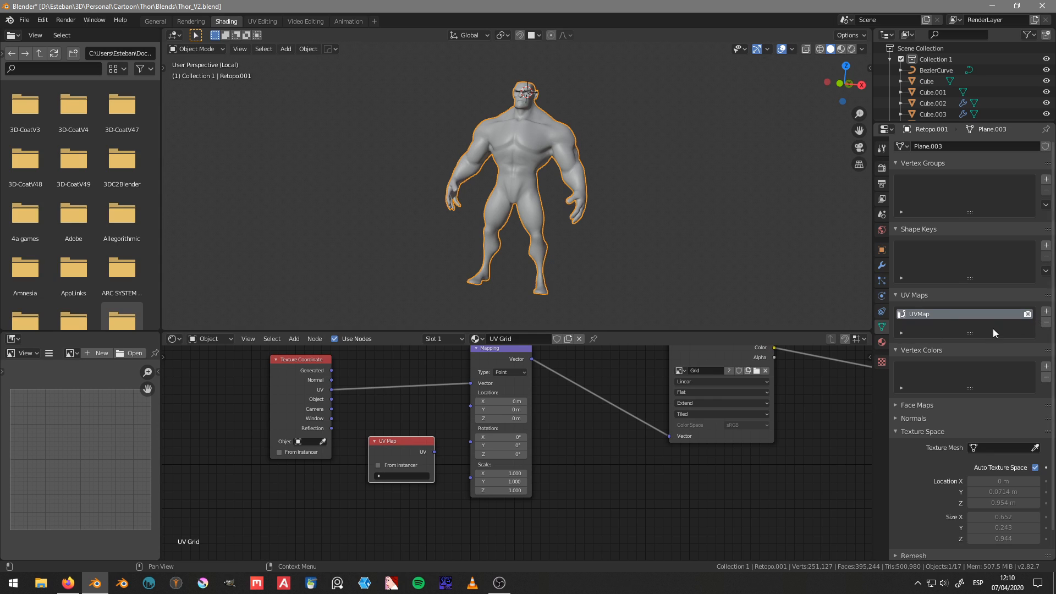
Step: Delete the unconnected UV Map node from the UV Grid material
middle_drag(426, 449, 422, 465)
key(x)
Step: Set the viewport's solid shading color to Texture and examine the texture on the head and neck up close
middle_drag(396, 297, 448, 223)
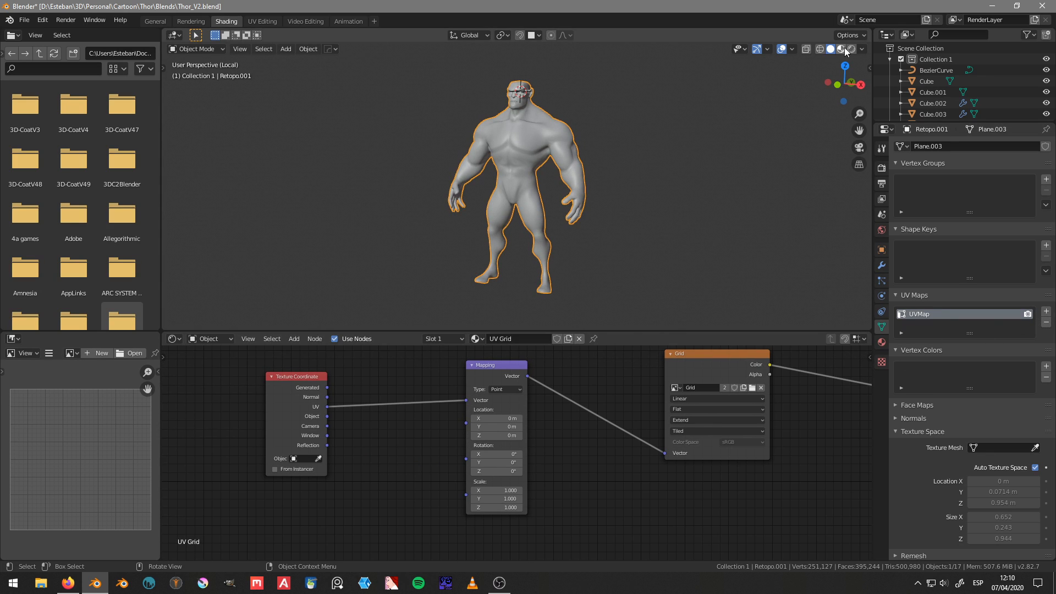
click(861, 49)
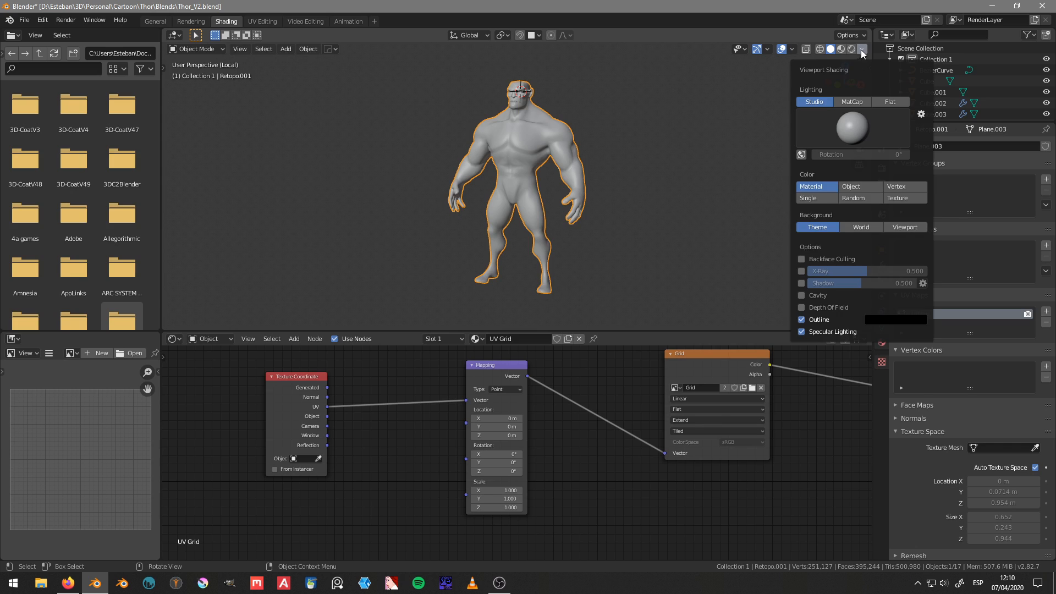
click(896, 197)
click(824, 186)
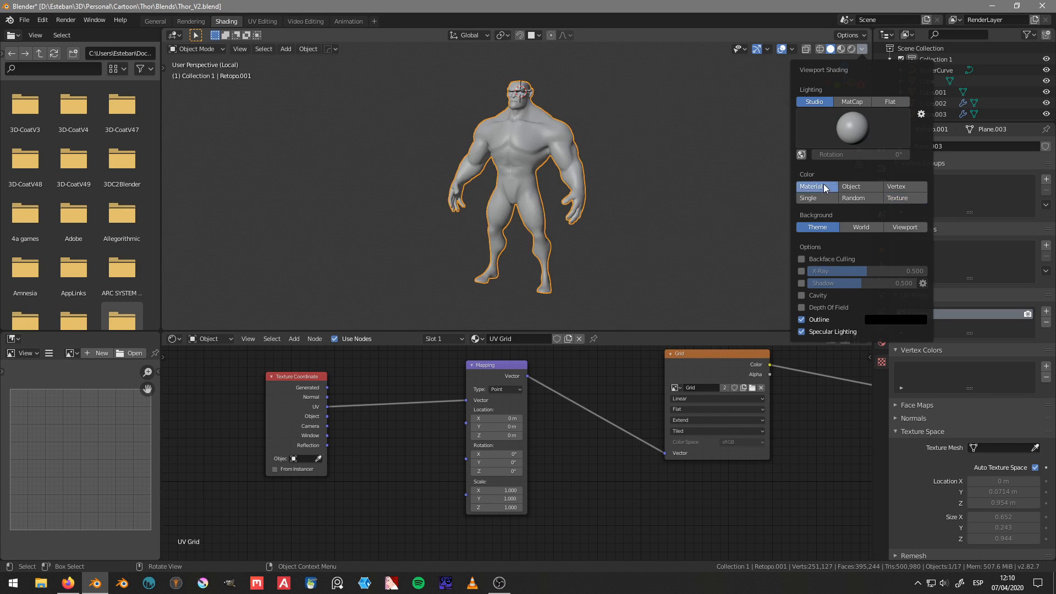
click(907, 199)
scroll(481, 138, up, 8)
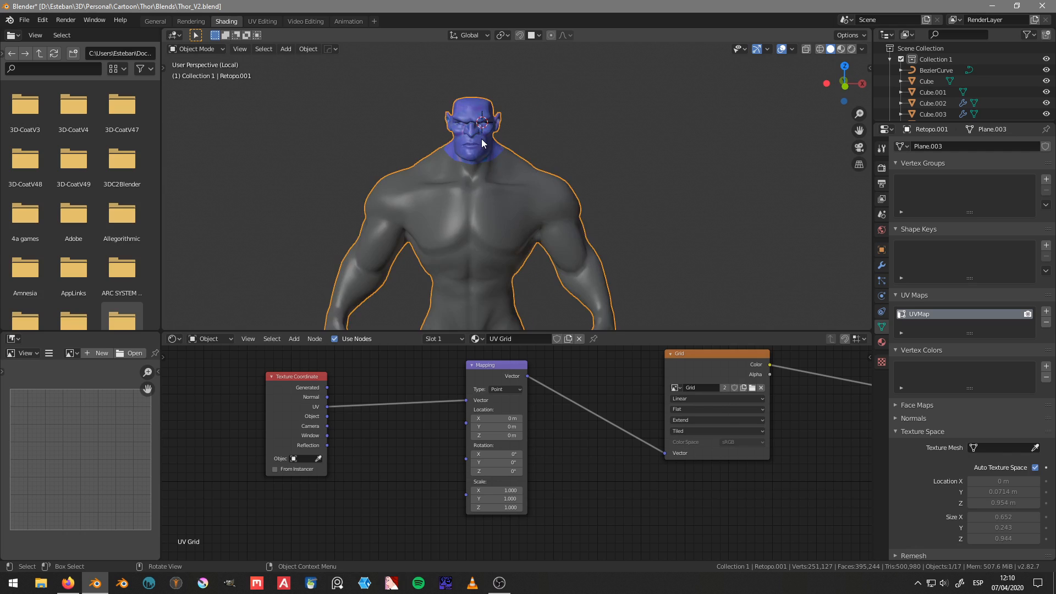
middle_drag(467, 187, 597, 199)
scroll(596, 198, up, 3)
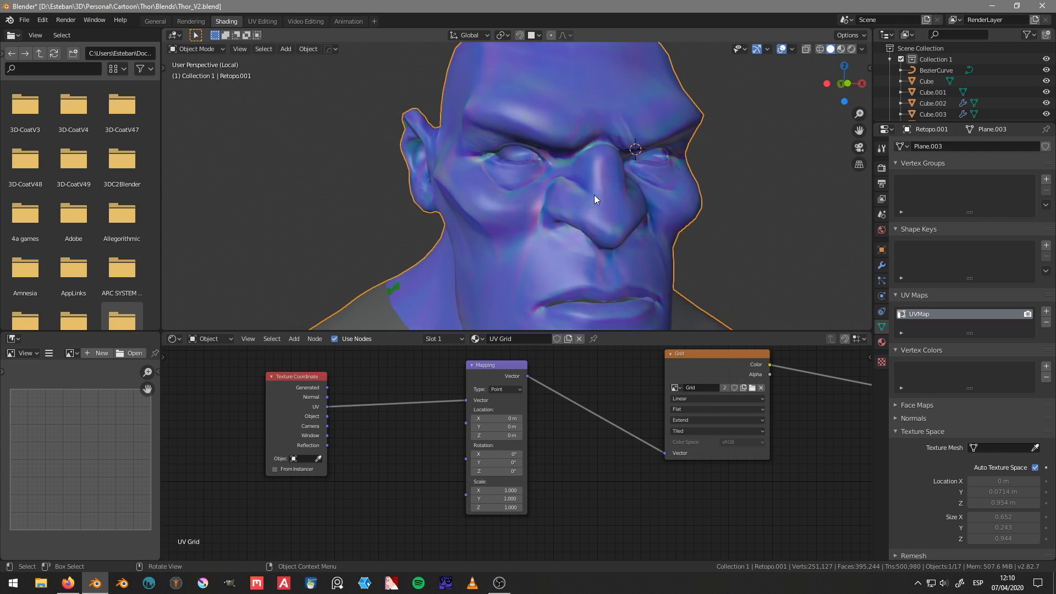
scroll(596, 198, down, 6)
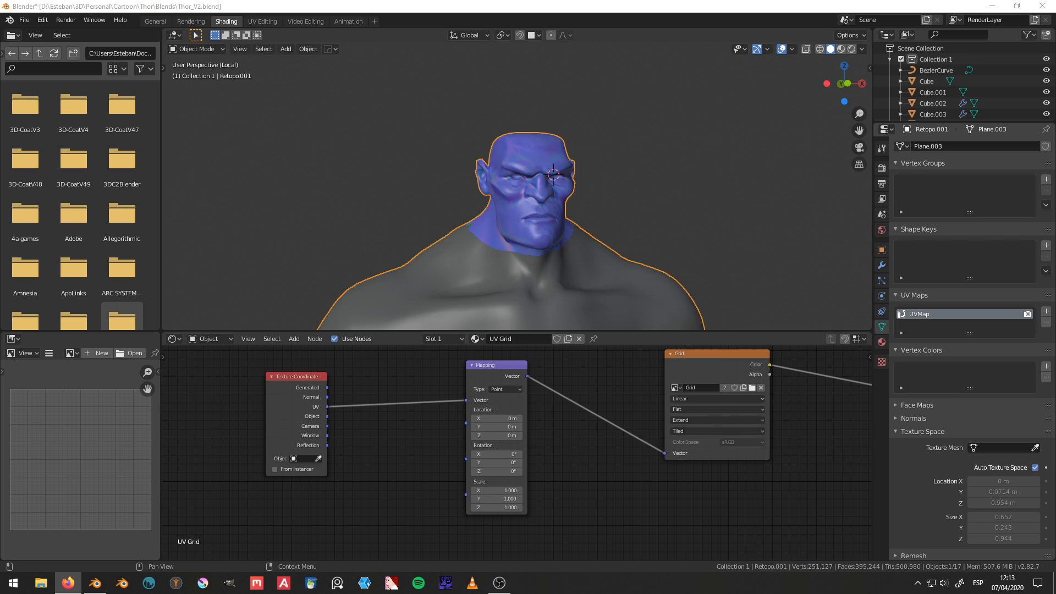
Step: Unhide the Torso sculpt and isolate it together with the Retopo.001 mesh in local view
middle_drag(647, 211, 561, 212)
scroll(562, 211, down, 4)
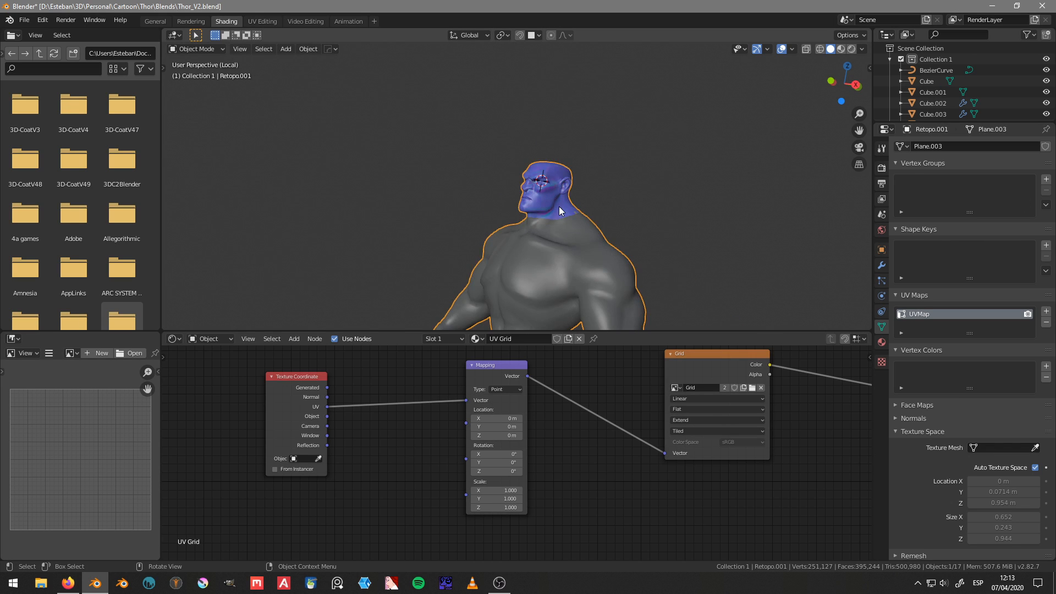
key(alt+h)
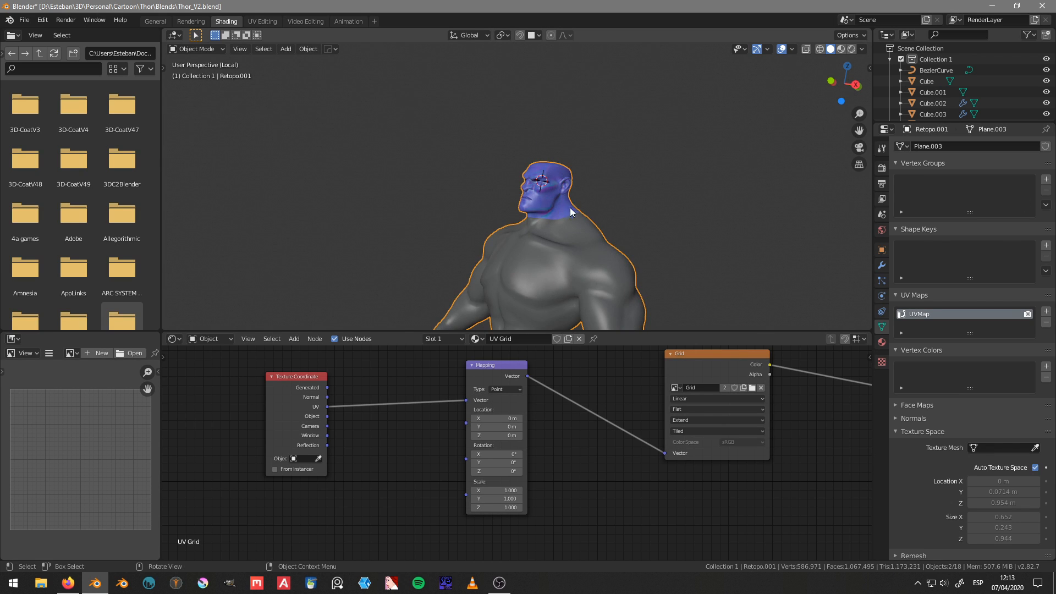
key(KP_Divide)
middle_drag(539, 196, 622, 213)
scroll(623, 214, up, 5)
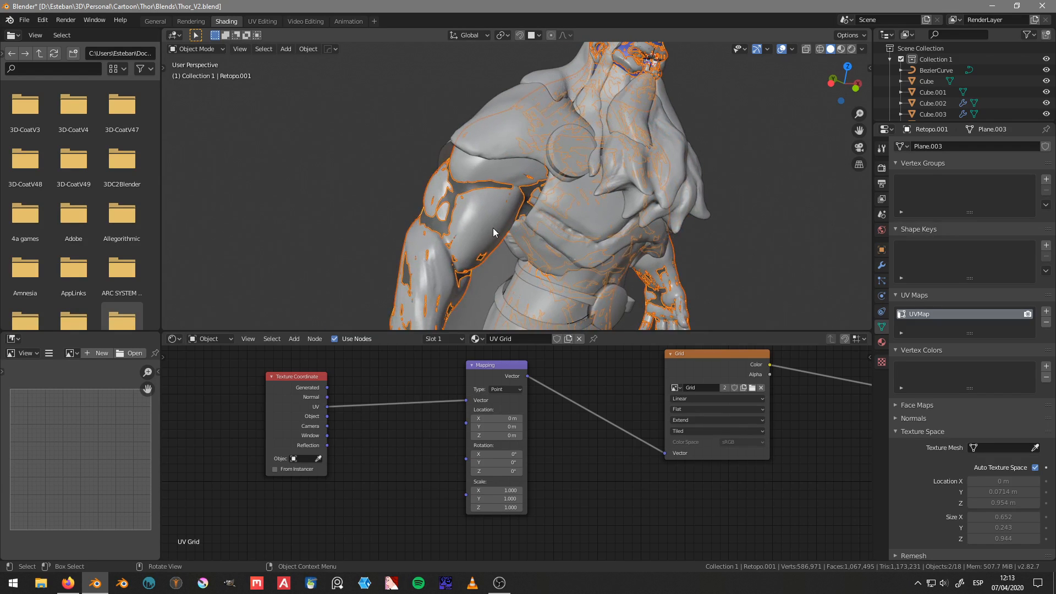
click(493, 228)
key(KP_Divide)
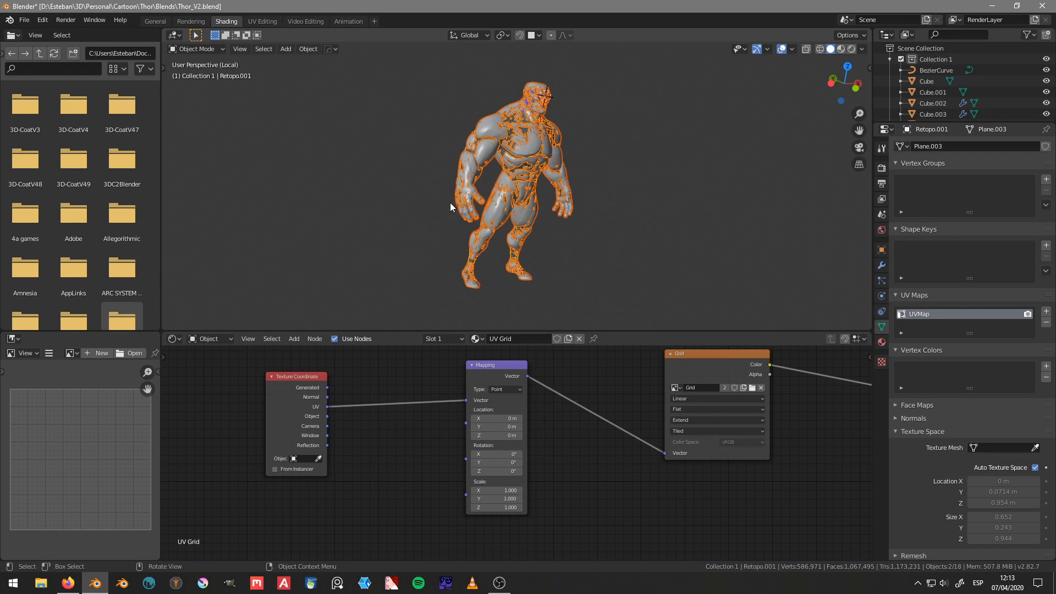
Step: Select the Torso sculpt together with Retopo.001, leaving Retopo.001 as the active object
middle_drag(595, 159, 608, 189)
scroll(608, 192, up, 4)
click(608, 188)
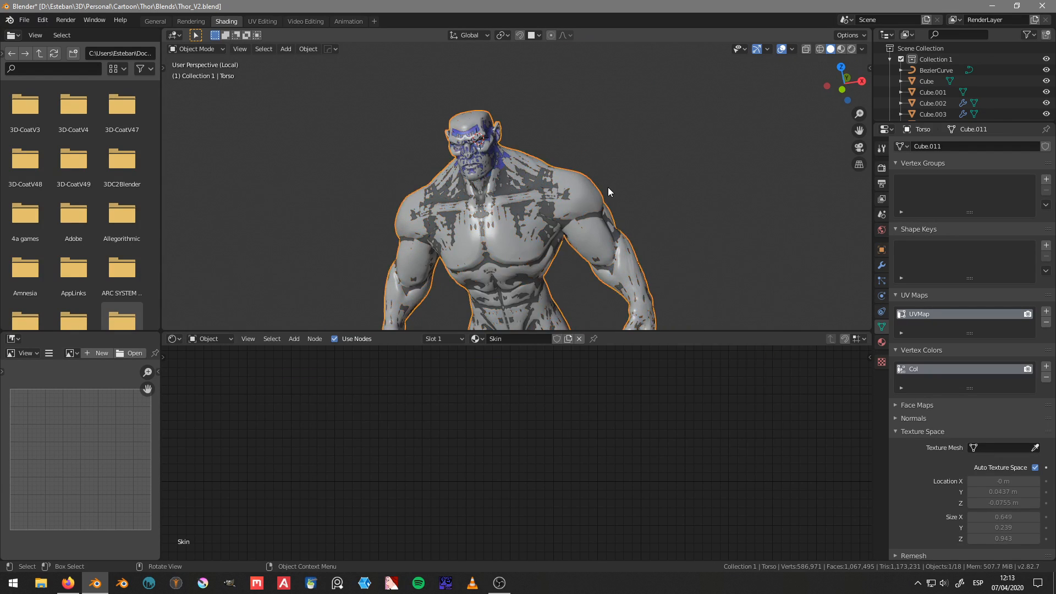
shift+click(533, 179)
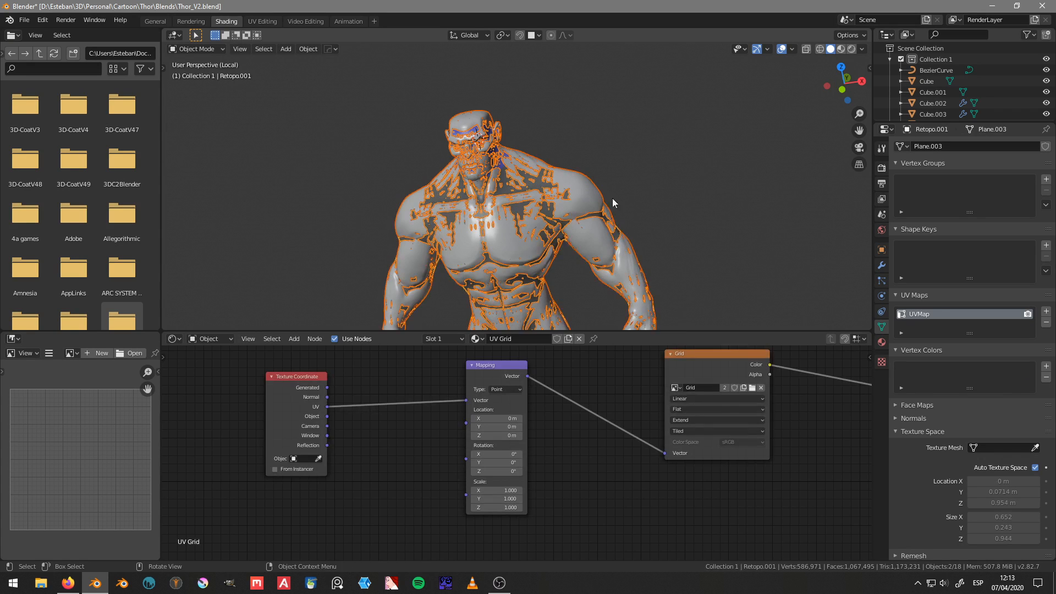
Step: Set the Cycles render device to GPU Compute in the scene's render settings
click(882, 169)
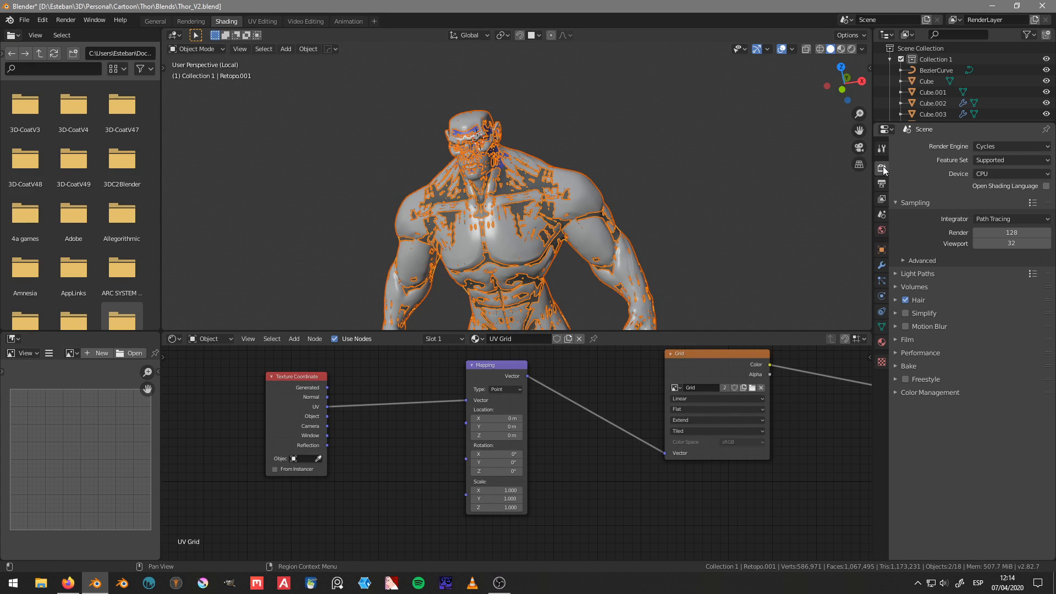
click(1031, 173)
click(982, 199)
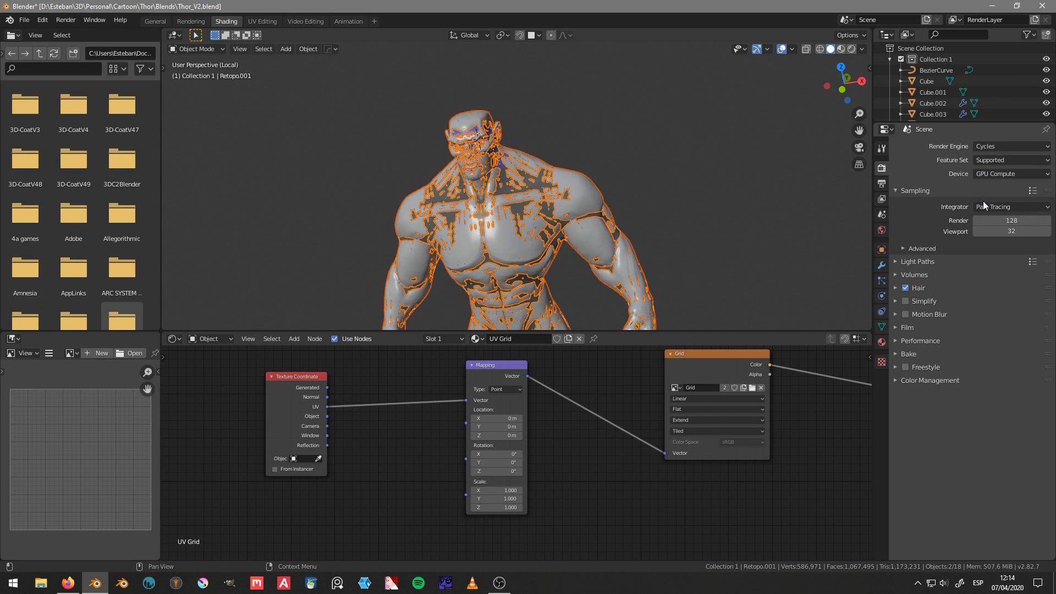
Step: Expand the Selected to Active bake settings, keep Tangent space, and bake the normal map onto the retopology mesh
click(907, 355)
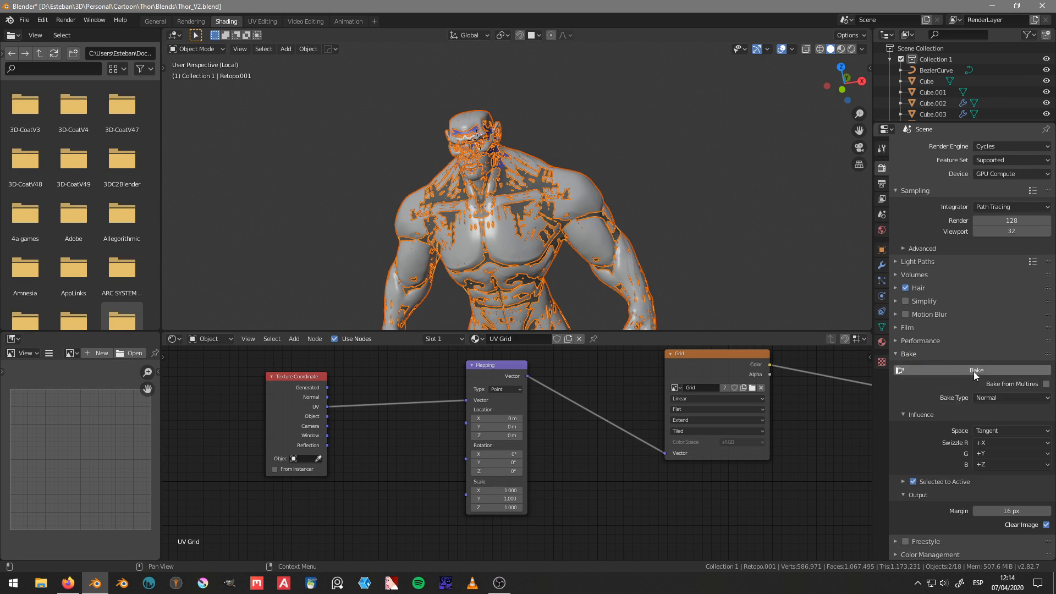
click(903, 482)
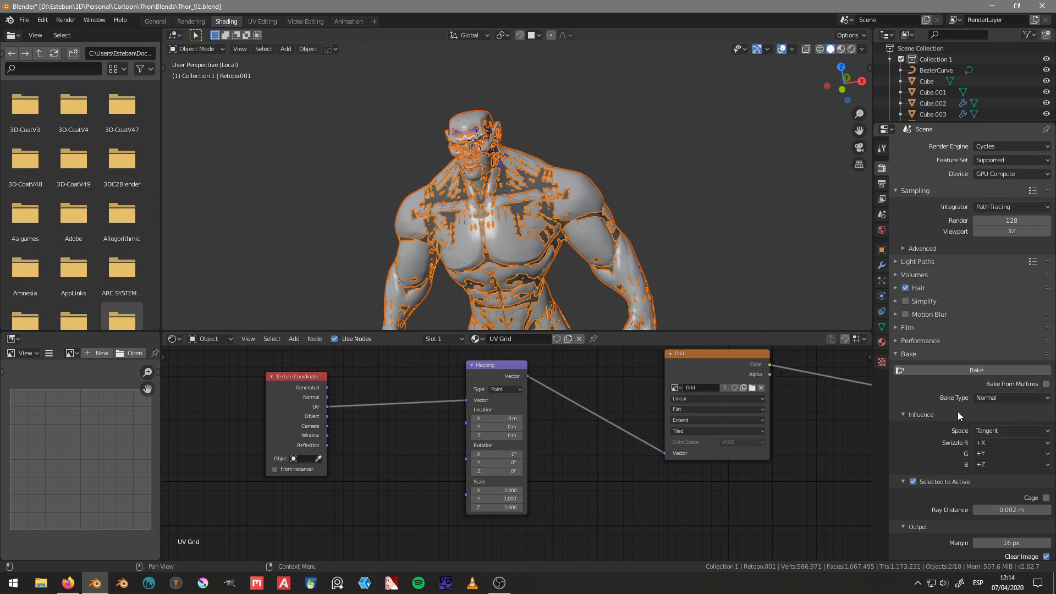
scroll(959, 415, down, 2)
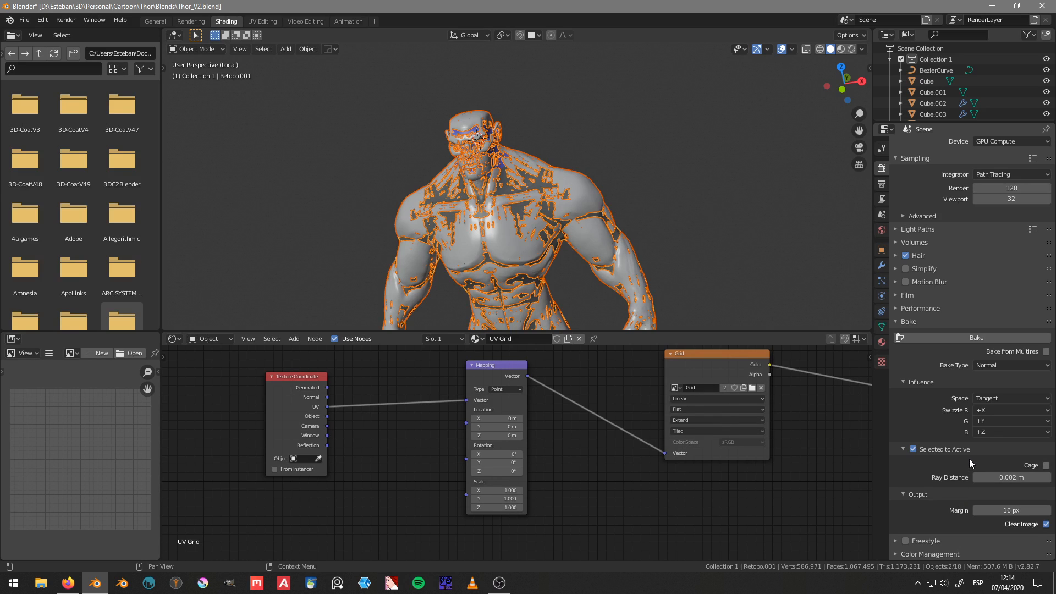
click(1002, 397)
click(1003, 397)
click(941, 337)
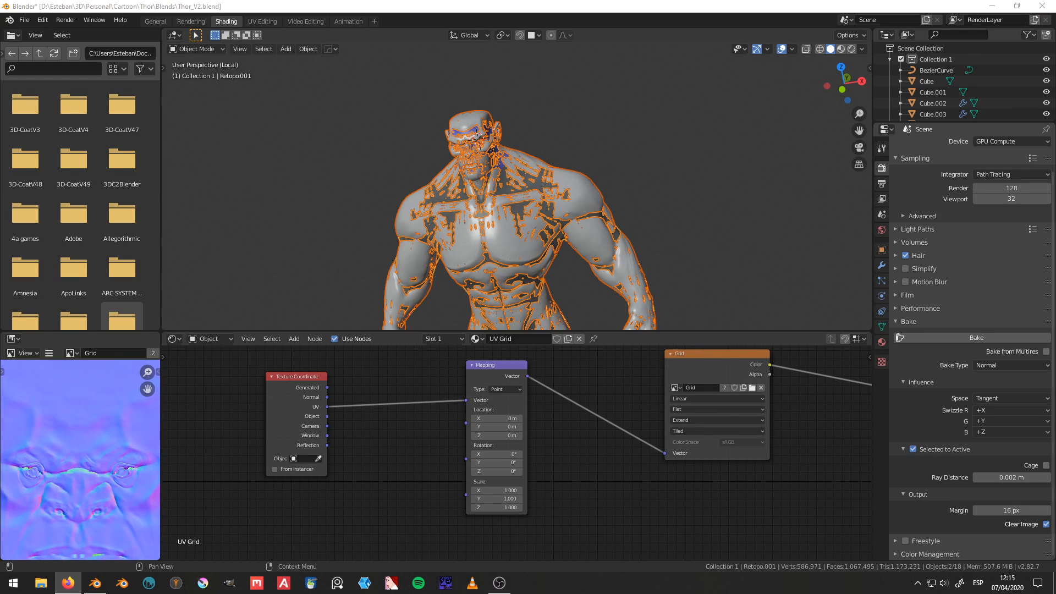
Step: Fit the baked Grid image in the image editor and examine its Head and Torso tiles
key(Home)
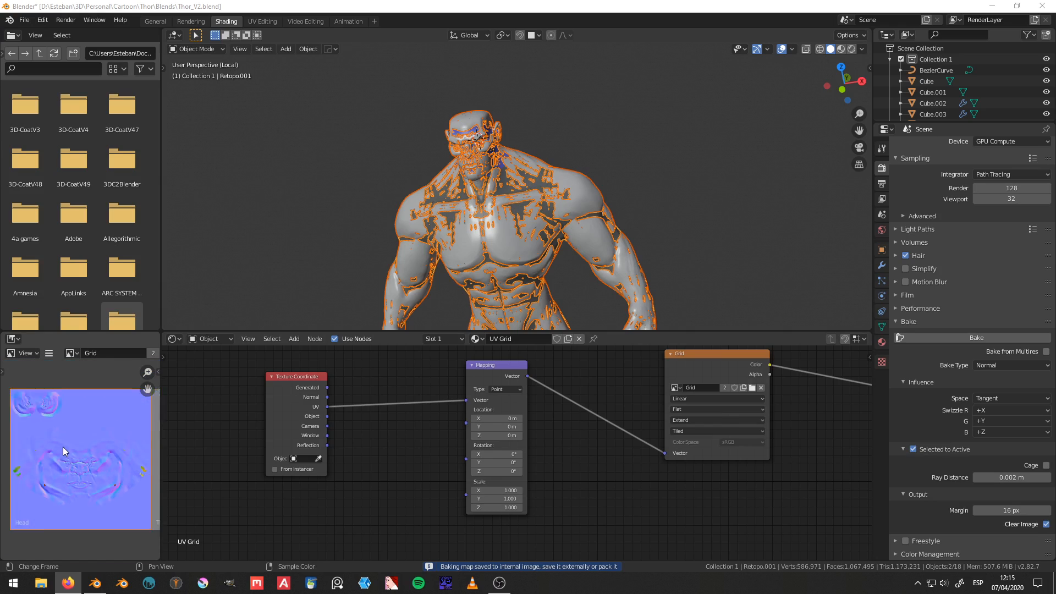
scroll(63, 446, down, 1)
scroll(87, 455, down, 2)
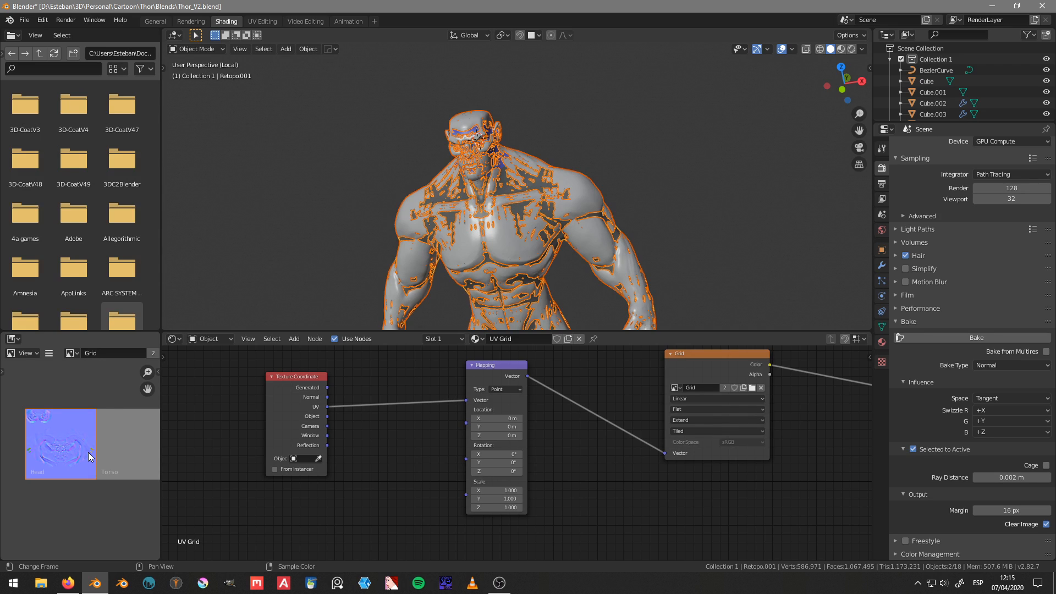
Step: Hide the Torso sculpt and examine the baked normals on the retopology mesh's face and neck up close
scroll(534, 210, up, 5)
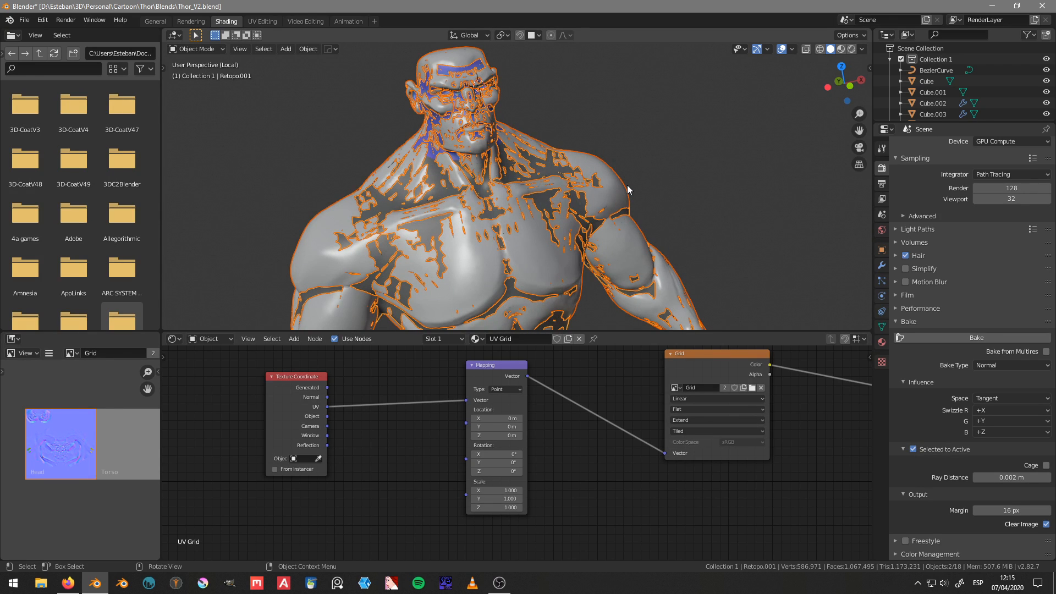
click(627, 185)
key(h)
middle_drag(523, 144, 542, 204)
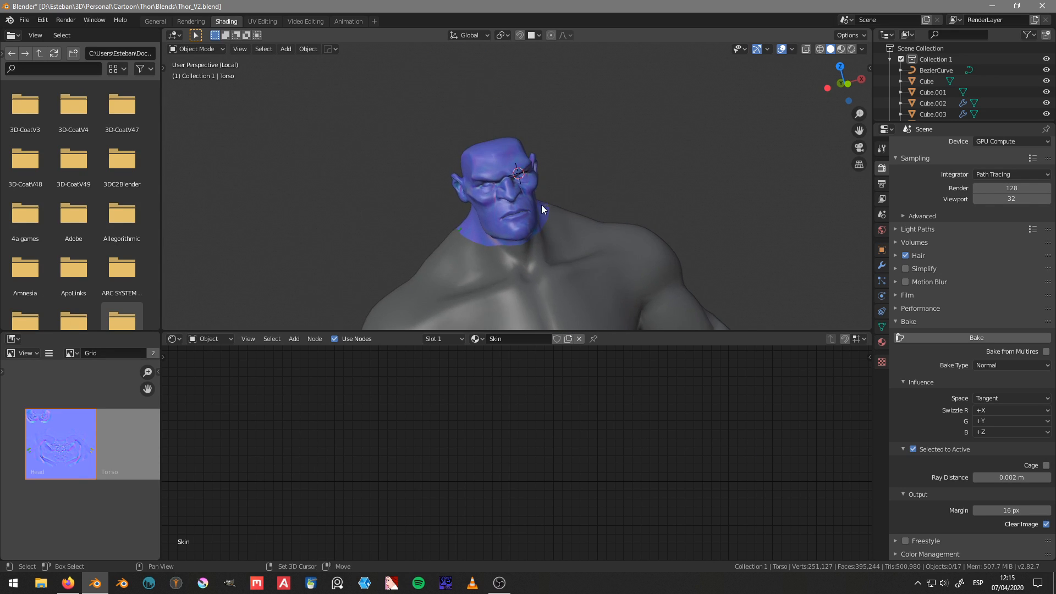
scroll(542, 204, up, 4)
mouse_move(488, 185)
middle_down()
mouse_move(620, 183)
mouse_move(492, 185)
mouse_move(508, 176)
mouse_move(688, 198)
mouse_move(500, 204)
mouse_move(502, 175)
middle_up()
scroll(505, 164, up, 2)
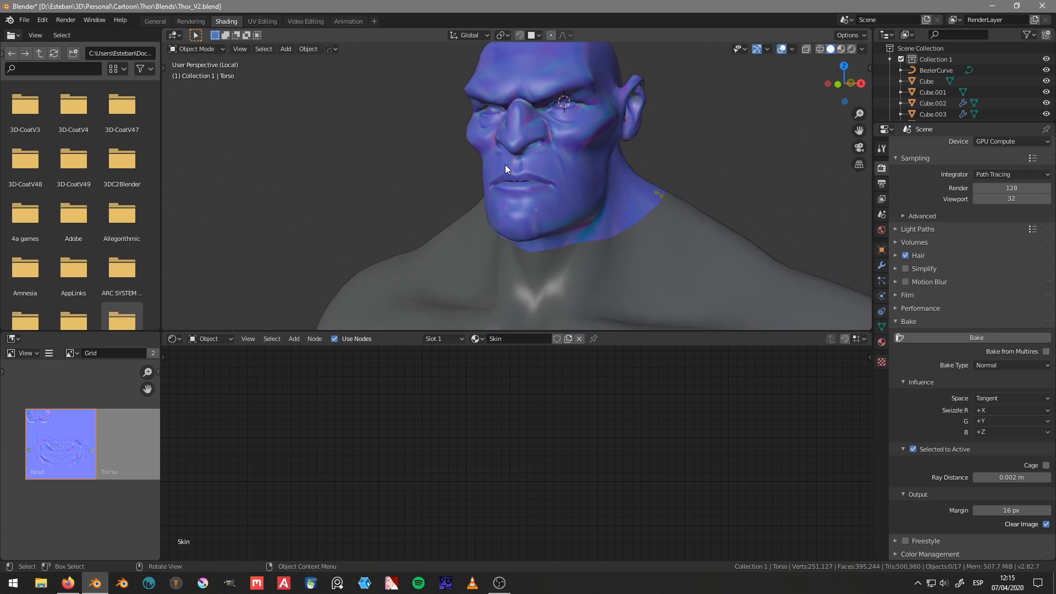
scroll(505, 163, up, 2)
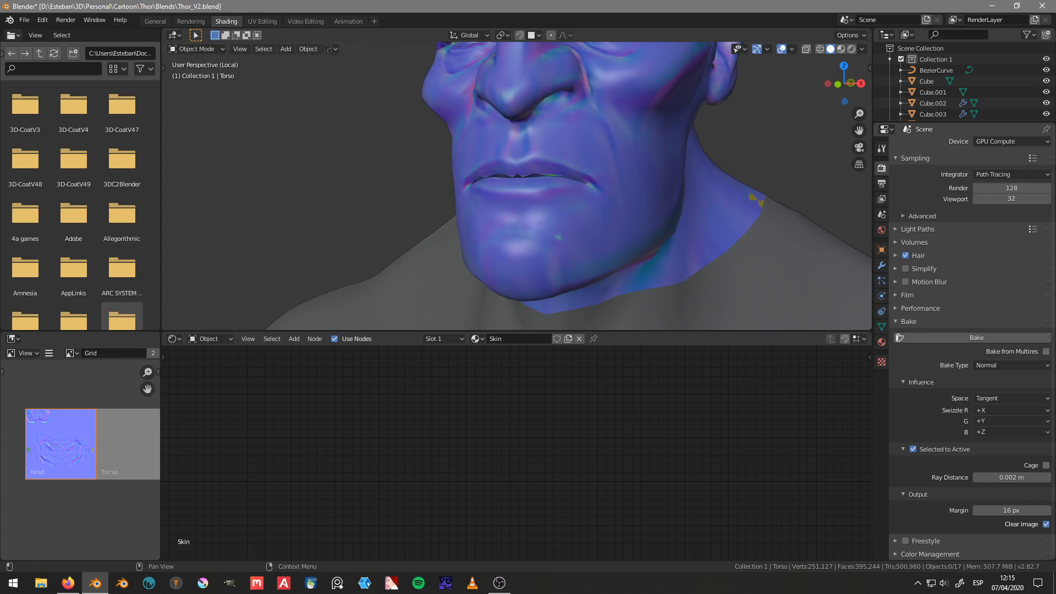
Step: Examine the baked texture on the back of the head and around the neck seam
key(alt+Tab)
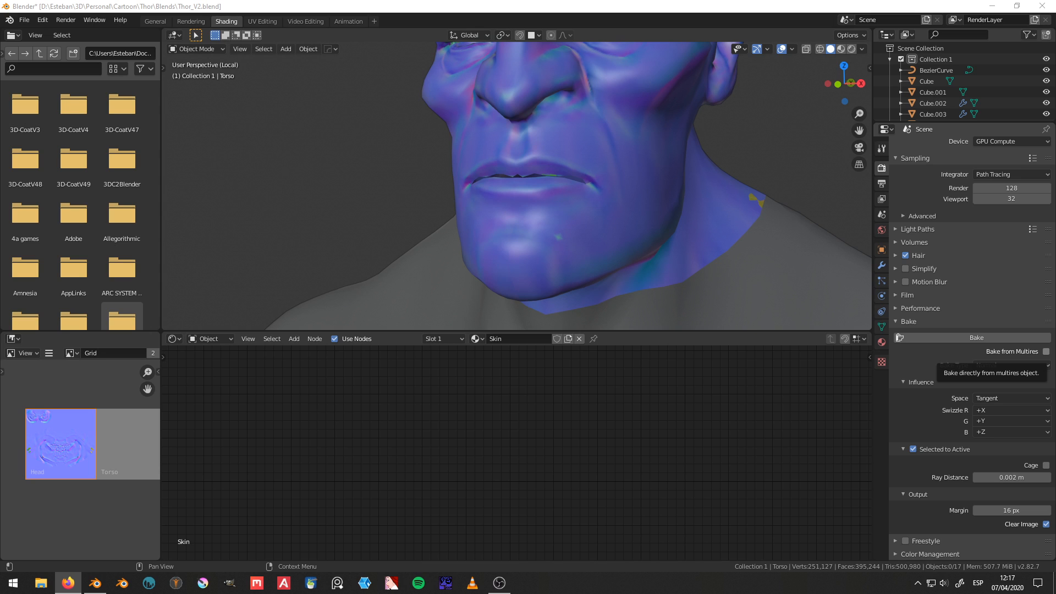
middle_drag(567, 222, 543, 187)
scroll(655, 235, down, 9)
key(KP_1)
scroll(571, 242, up, 5)
scroll(570, 246, down, 4)
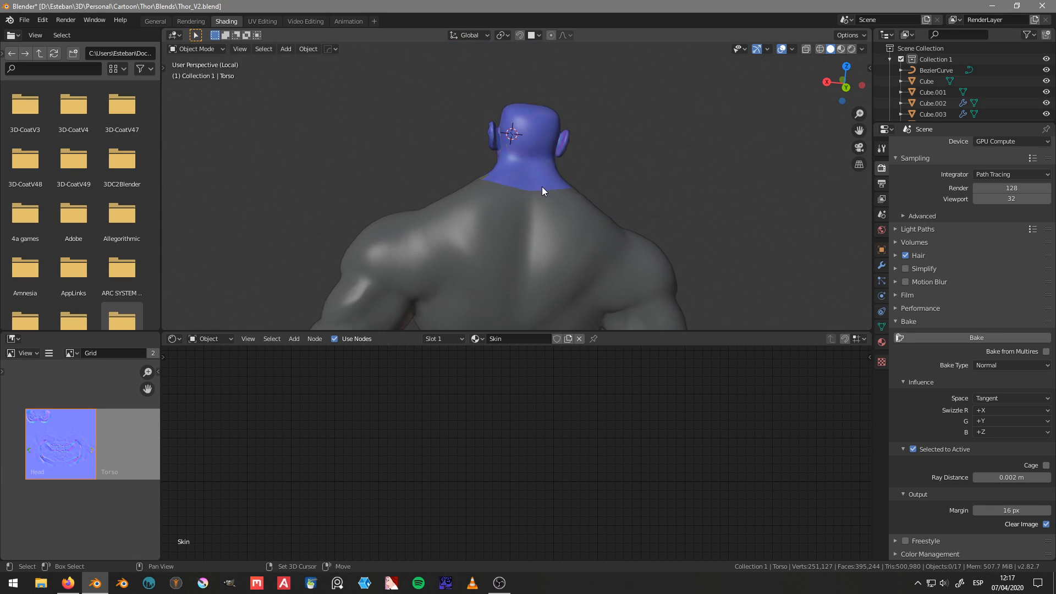
scroll(541, 184, up, 4)
scroll(548, 220, down, 3)
middle_drag(553, 263, 538, 246)
Step: Select Retopo.001 and set the Grid image texture node's extension to Clip after trying Repeat
click(539, 204)
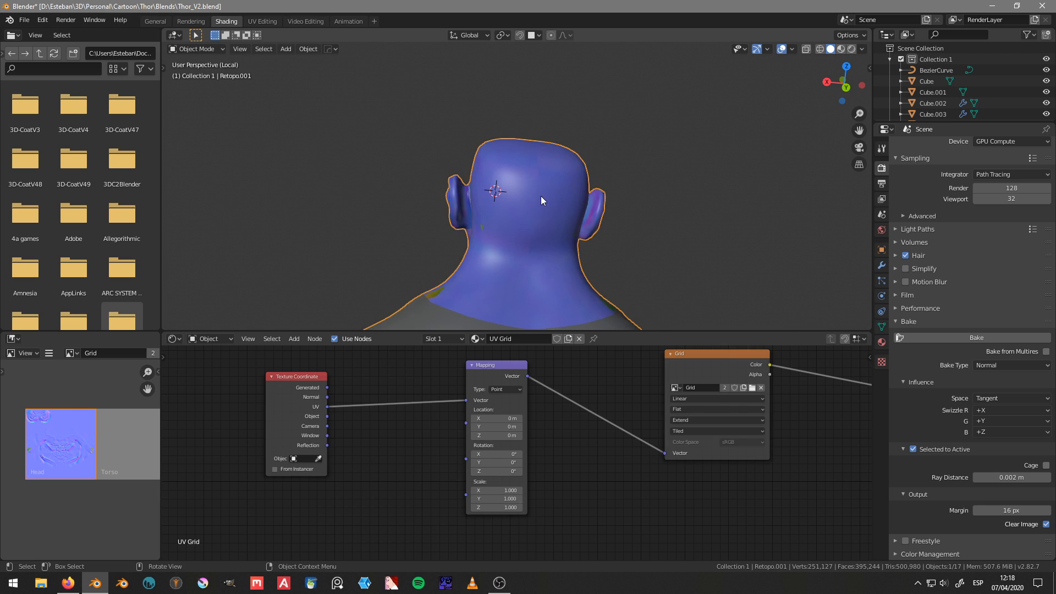
middle_drag(539, 203, 601, 251)
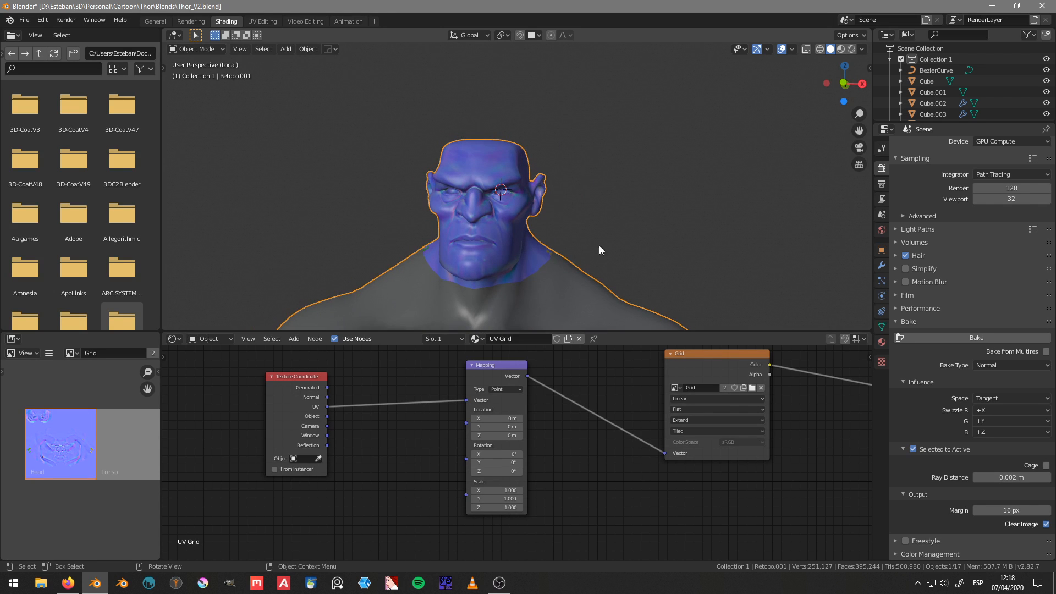
middle_drag(784, 432, 569, 451)
scroll(517, 445, up, 3)
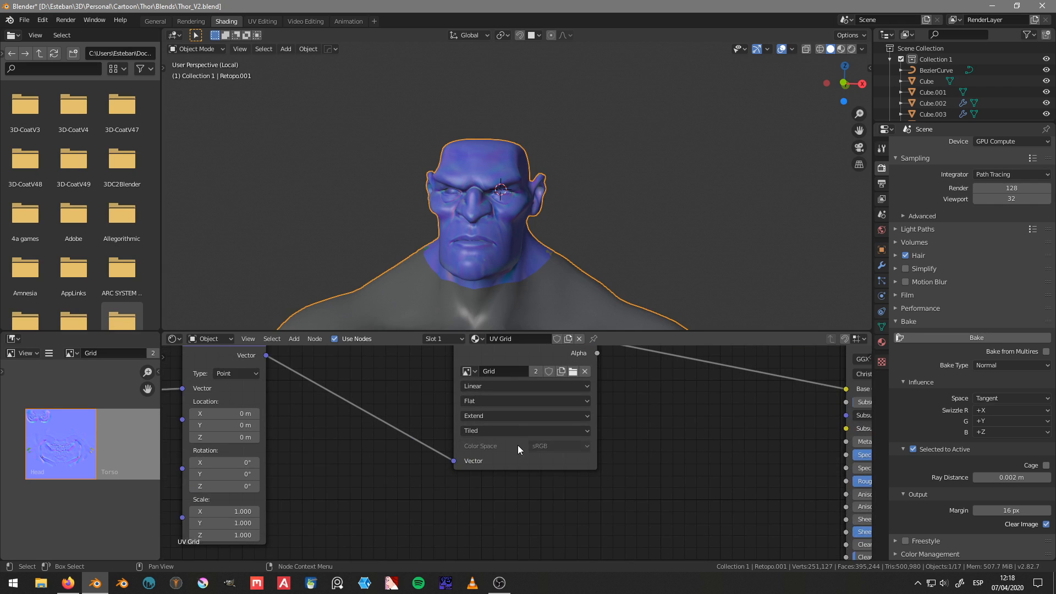
click(508, 406)
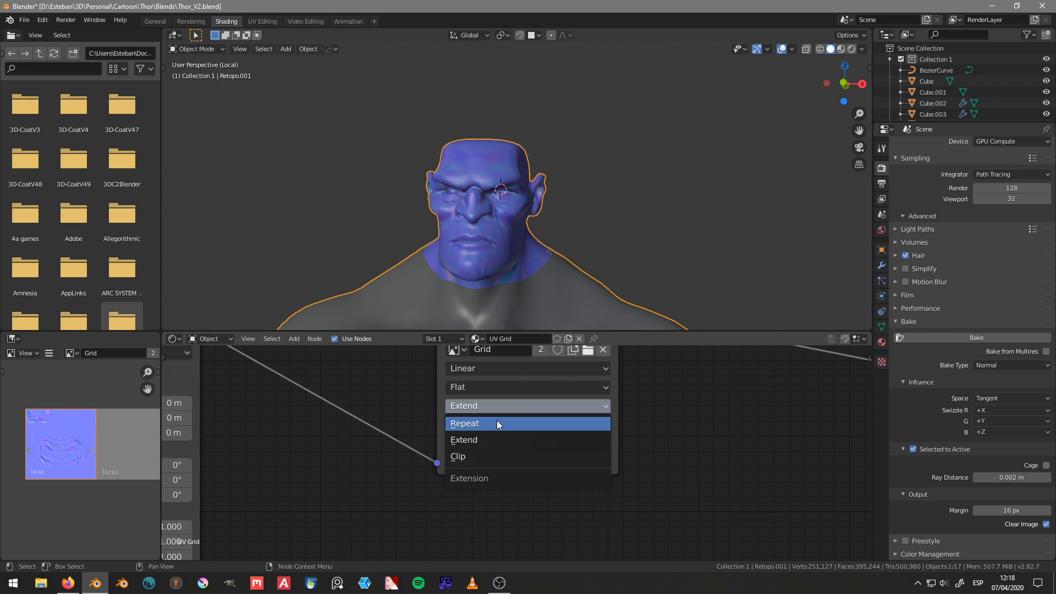
click(497, 420)
click(496, 407)
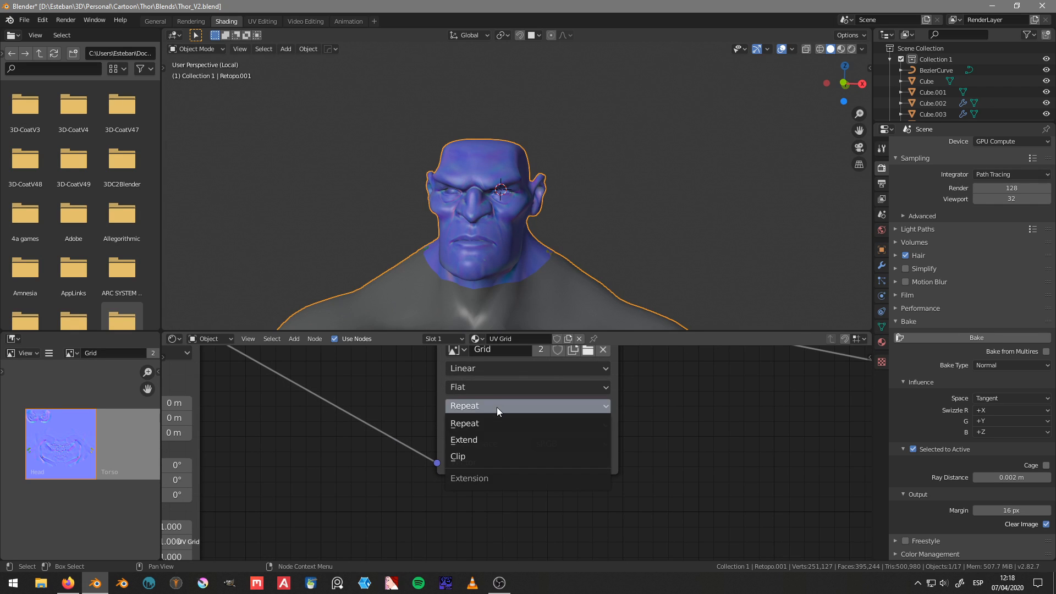
click(479, 457)
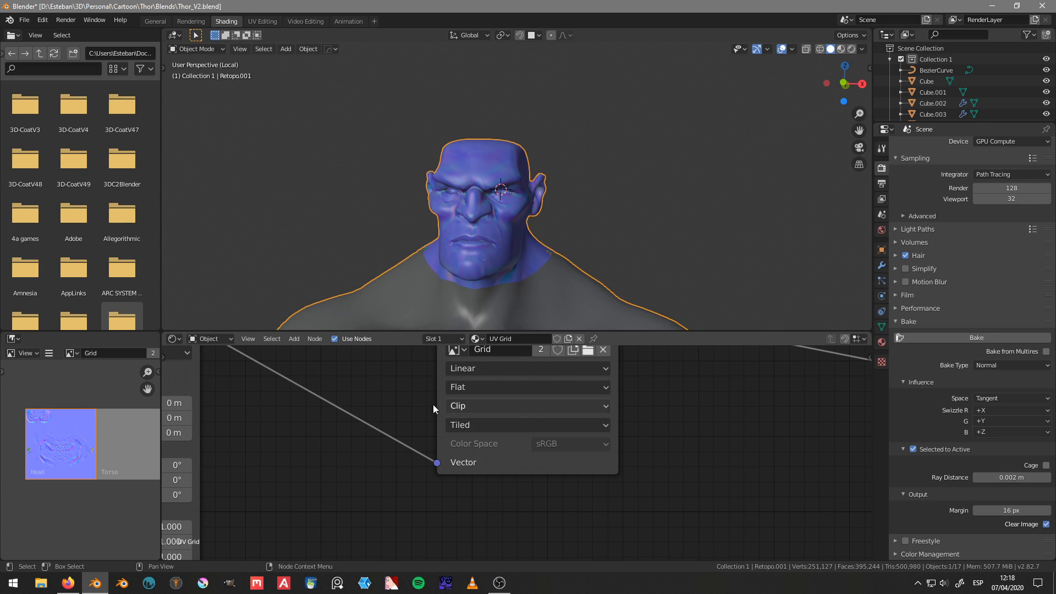
Step: Widen the image editor and show the Grid image's properties with its UDIM Tiles list
middle_drag(433, 405, 493, 421)
scroll(104, 437, down, 4)
middle_drag(170, 436, 104, 438)
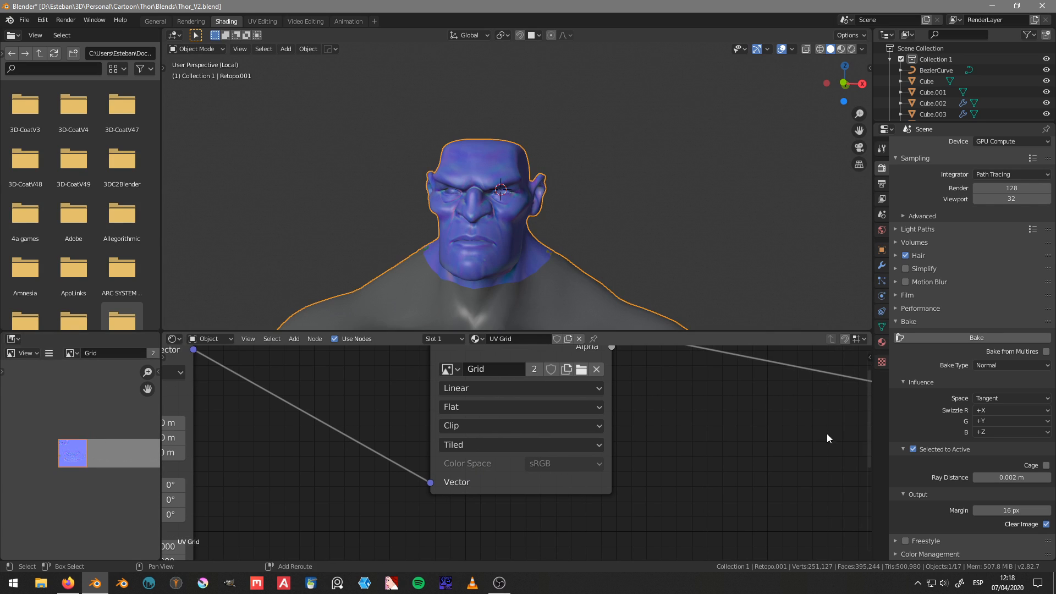
drag(160, 397, 260, 398)
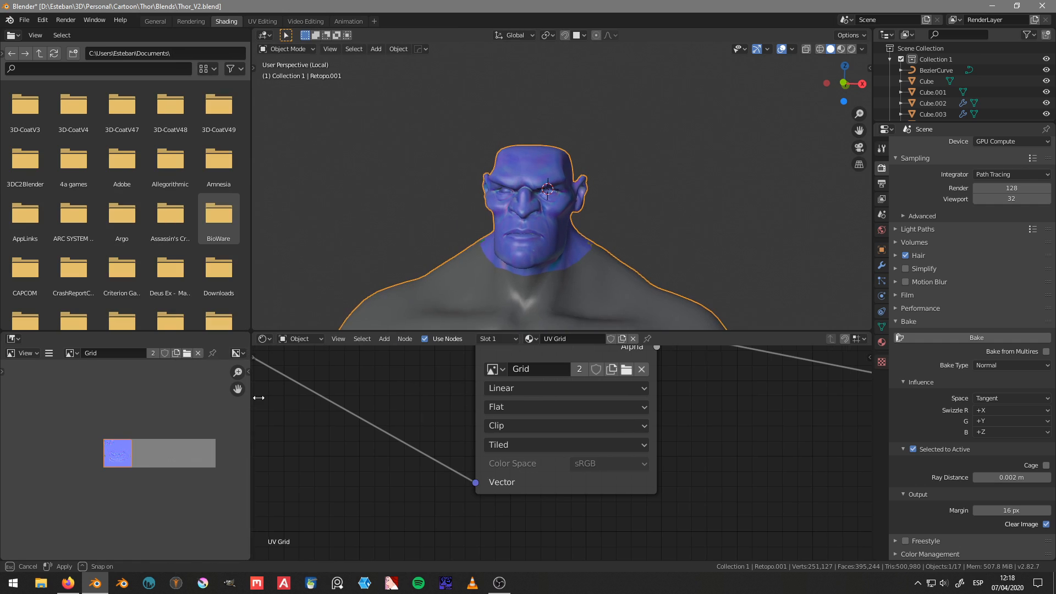
scroll(105, 441, up, 2)
key(n)
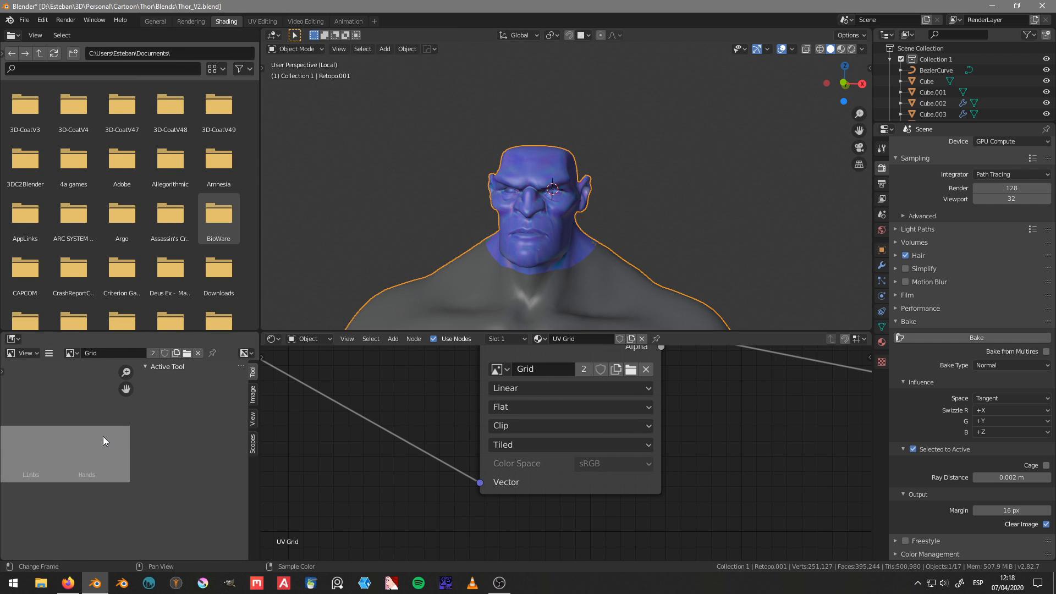
click(253, 394)
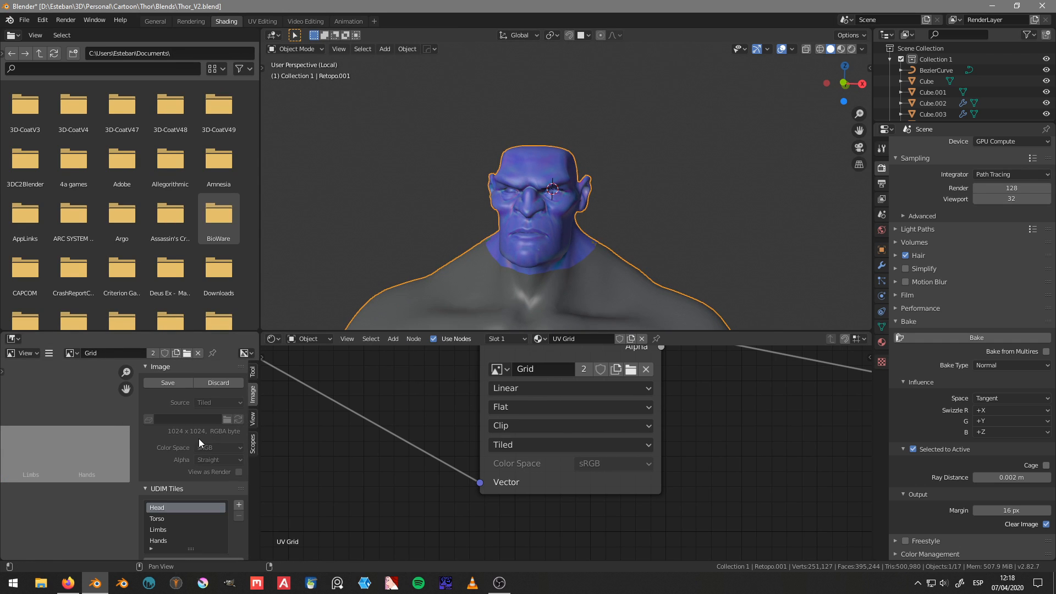
Step: Switch the active UDIM tile to Torso and back to Head, keeping both tiles in view
click(175, 520)
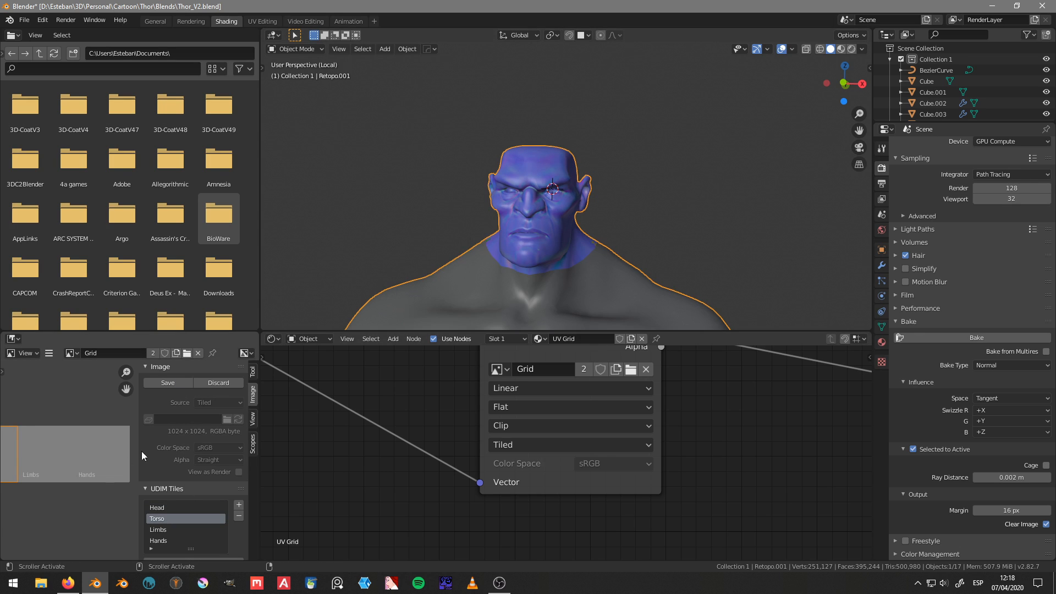
mouse_move(70, 463)
middle_down()
mouse_move(150, 457)
mouse_move(114, 458)
middle_up()
click(174, 508)
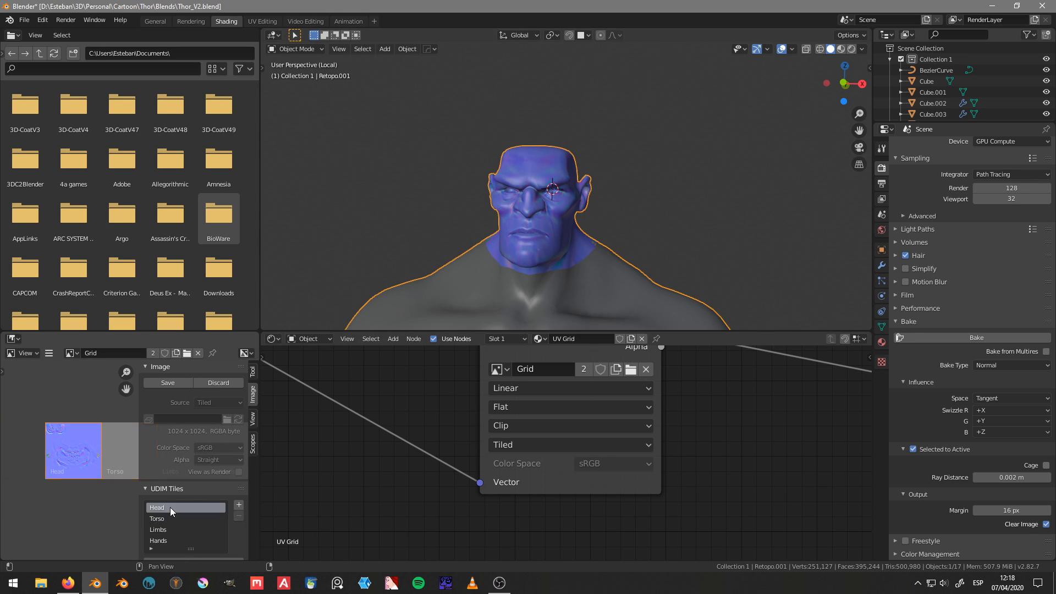
Step: Start saving the Grid image, creating a folder named Textures in the Thor project folder and opening it as the destination
click(177, 383)
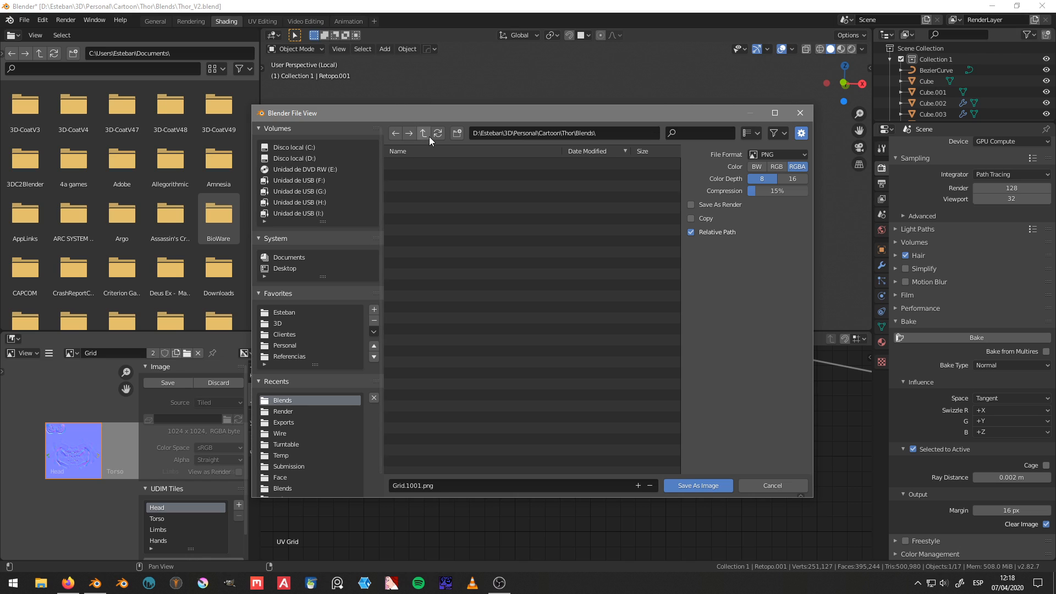
click(429, 137)
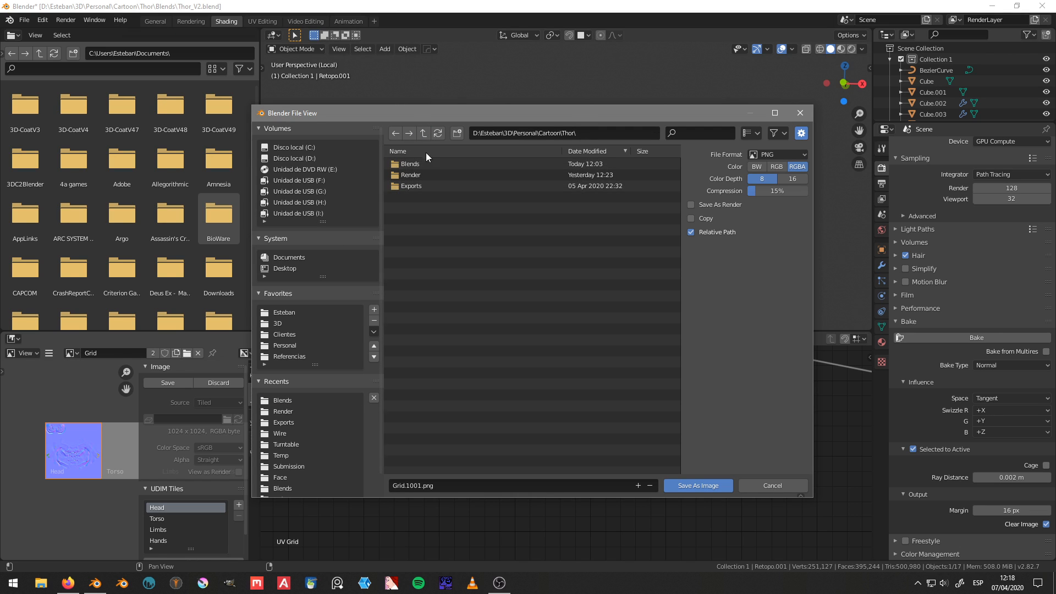
click(456, 135)
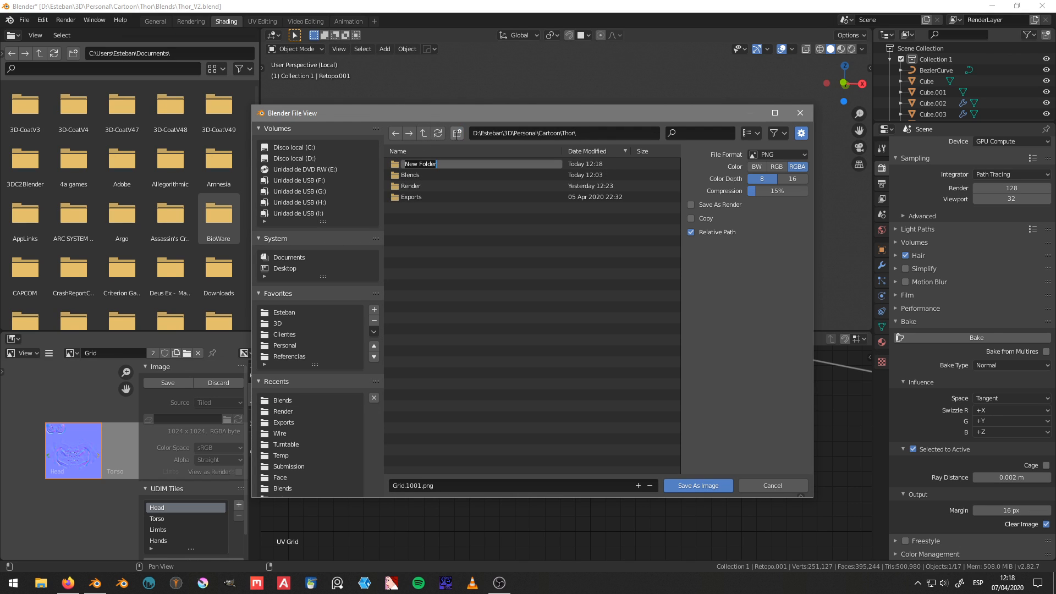
text(Textures)
key(Return)
click(436, 166)
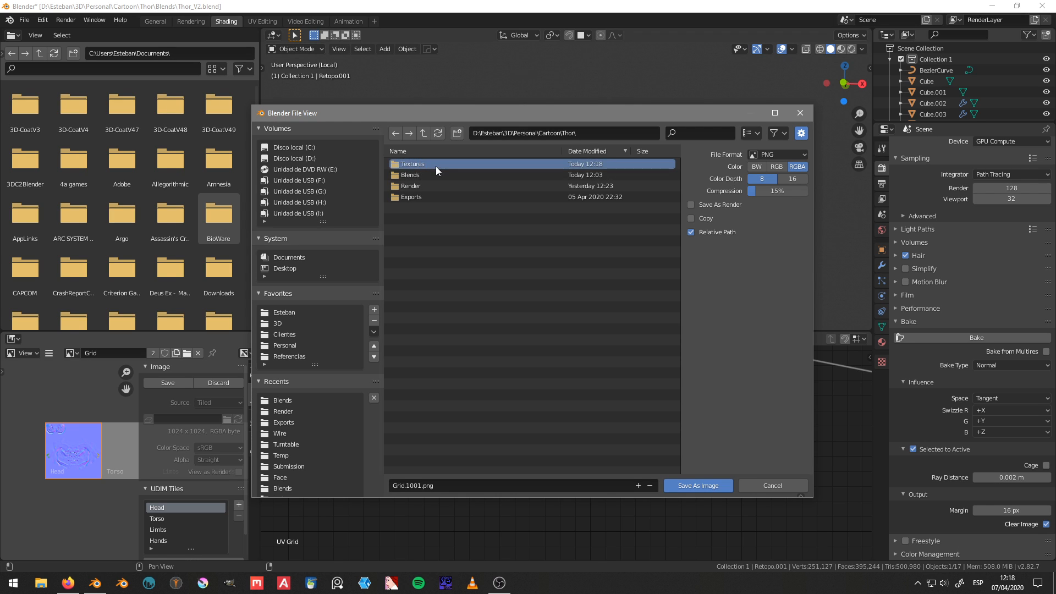
double_click(436, 166)
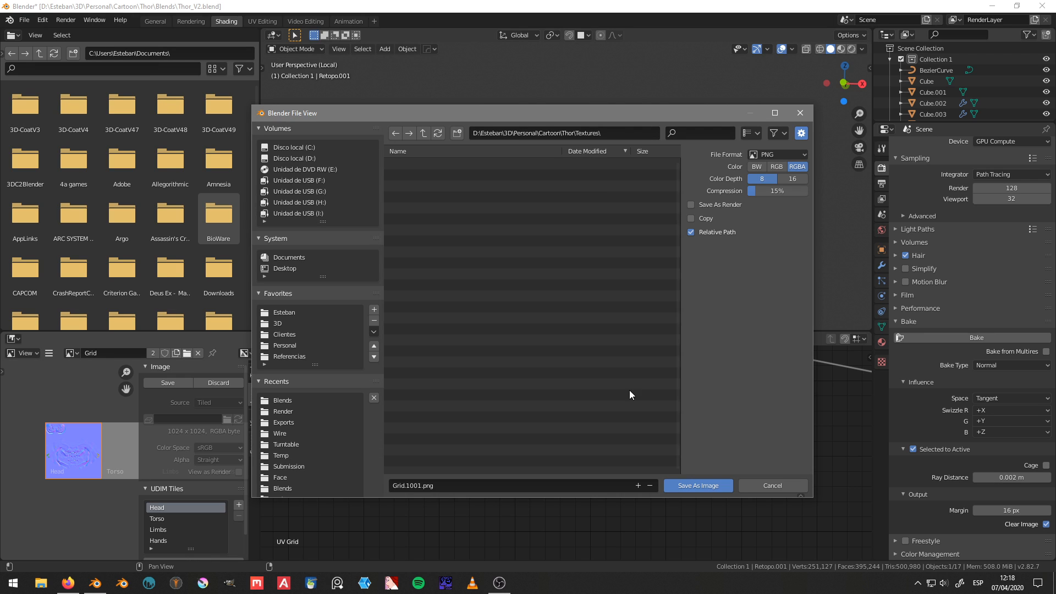
Step: Save the Grid image in Targa format as Grid.1001.tga in the Textures folder
click(787, 156)
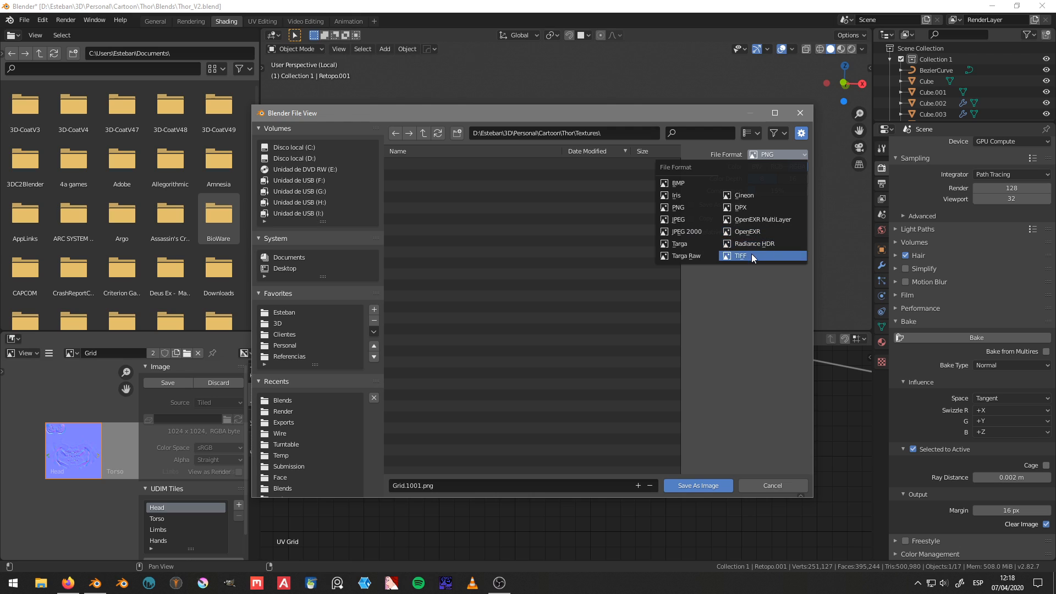
click(685, 244)
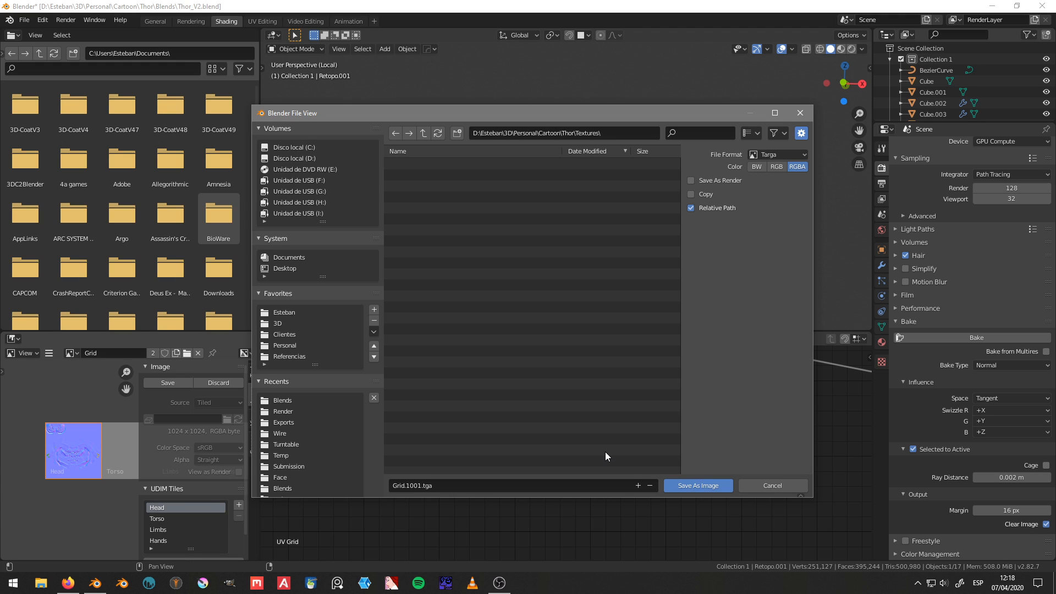
click(699, 486)
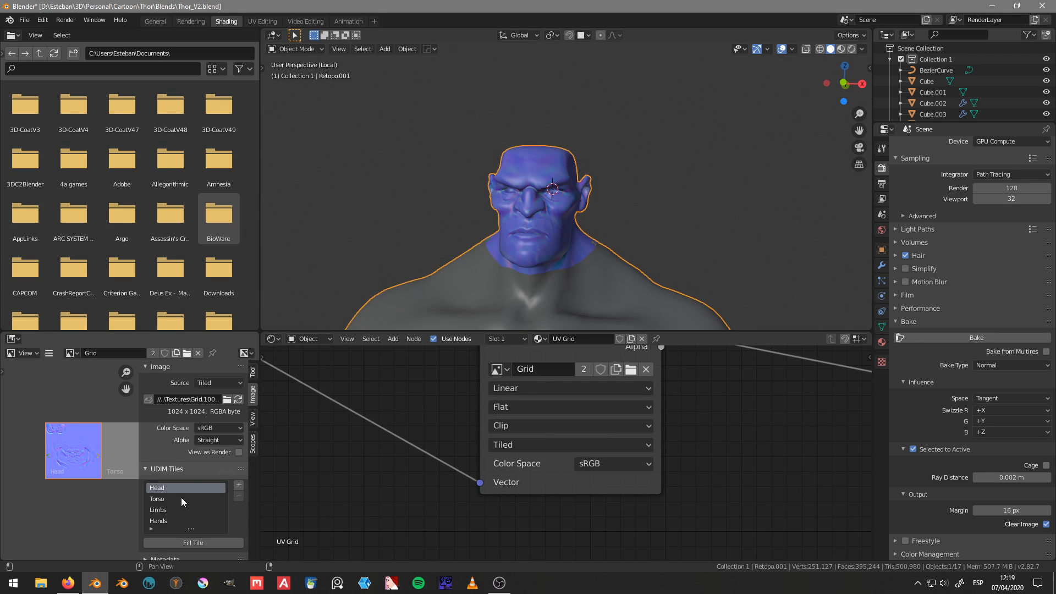
Step: Bake the normals again with the Torso UDIM tile active and the hidden sculpt revealed and selected together with Retopo.001
click(234, 384)
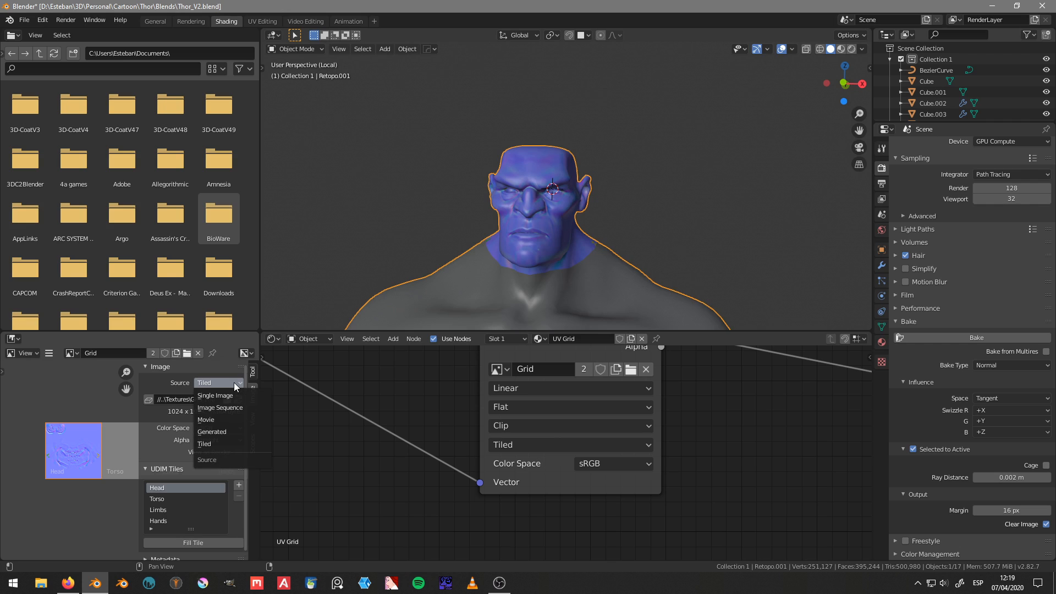
click(168, 500)
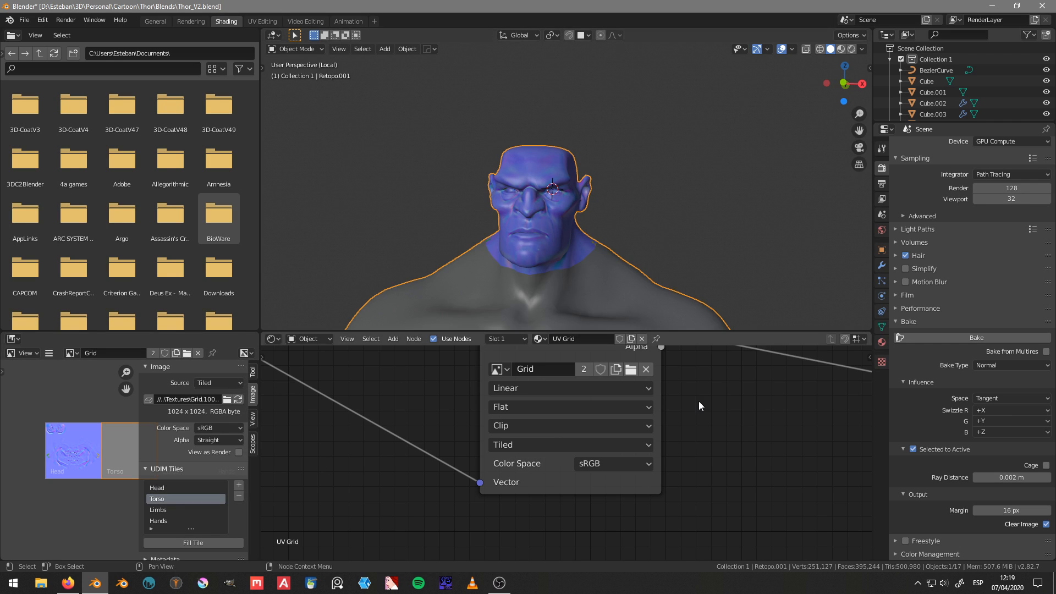
scroll(700, 406, down, 2)
middle_drag(622, 223, 646, 231)
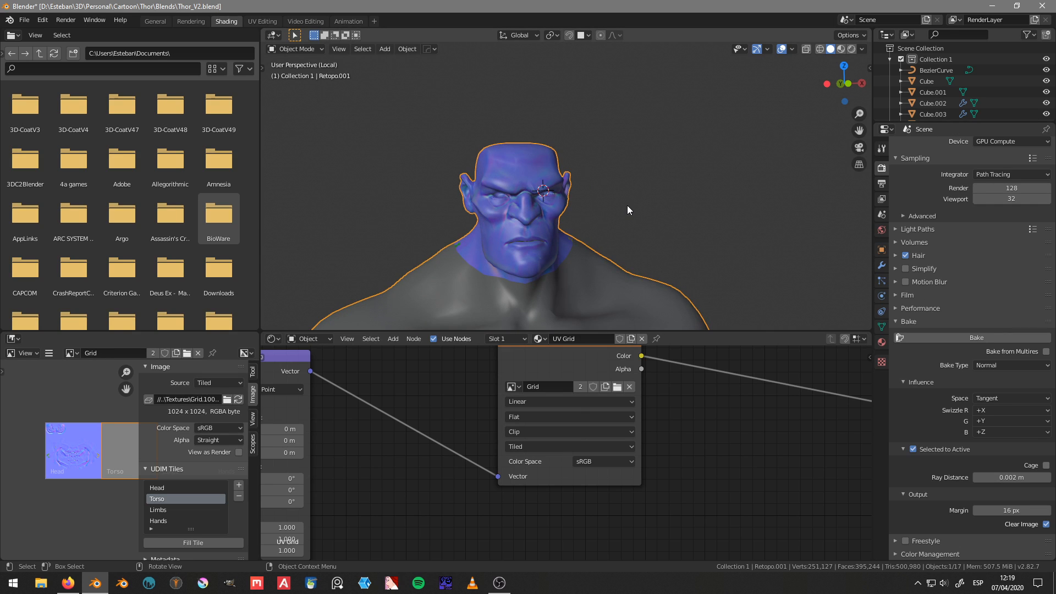
key(alt+h)
shift+middle_drag(631, 237, 628, 167)
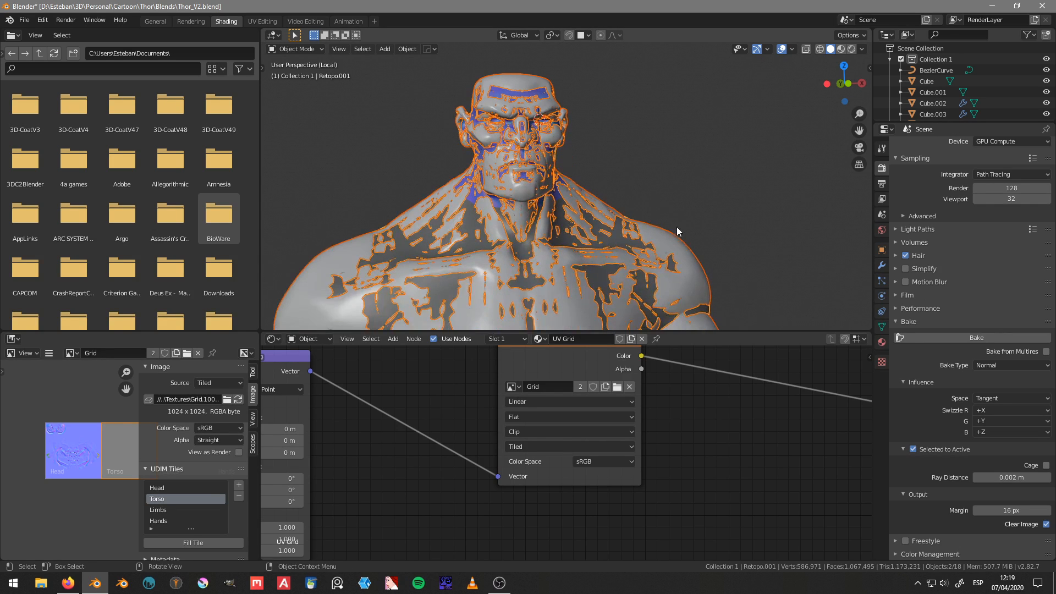
click(682, 246)
shift+click(616, 231)
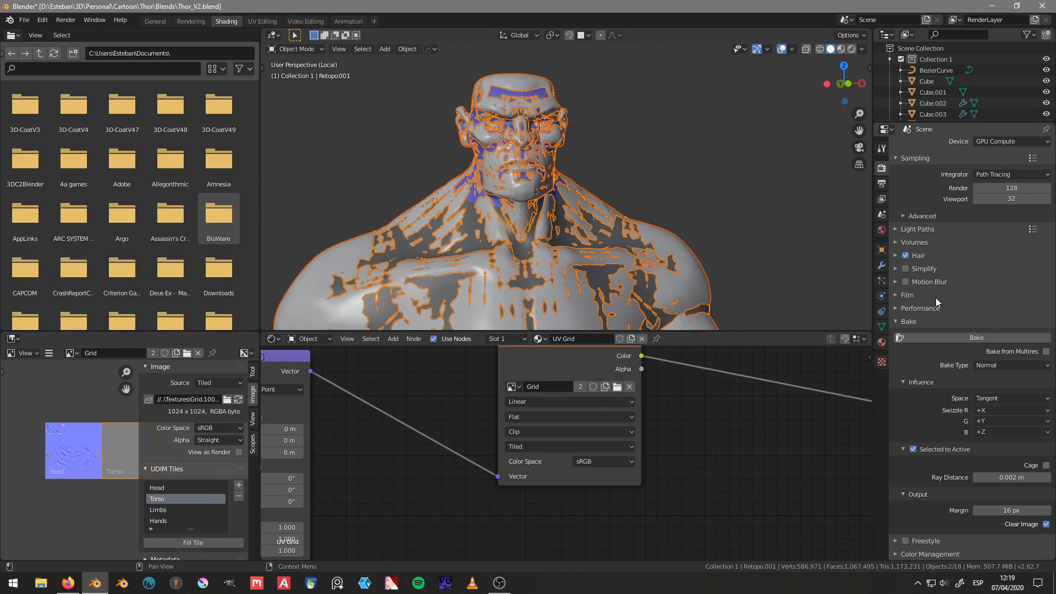
click(962, 337)
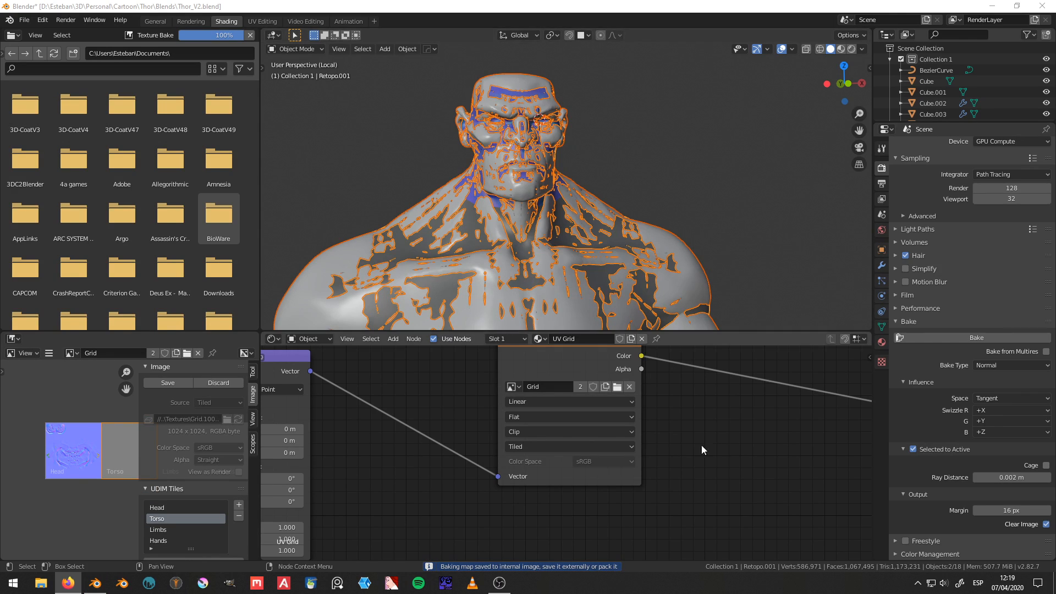
Step: Examine the UV Grid material's node chain from Texture Coordinate and Mapping through the Grid image to the Principled BSDF and Material Output
middle_drag(474, 448, 655, 453)
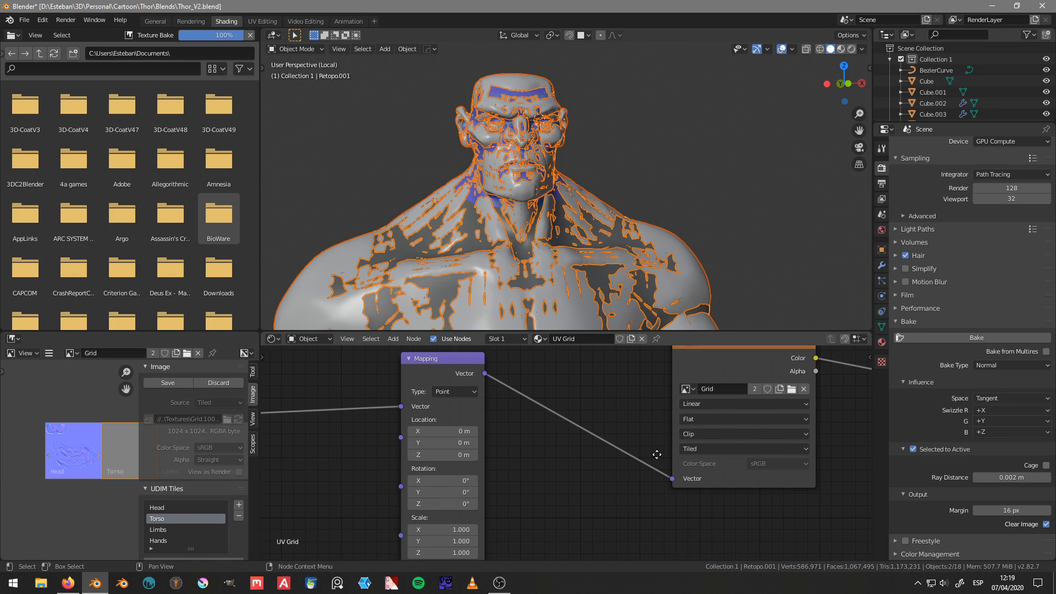
scroll(555, 442, down, 1)
middle_drag(556, 443, 686, 437)
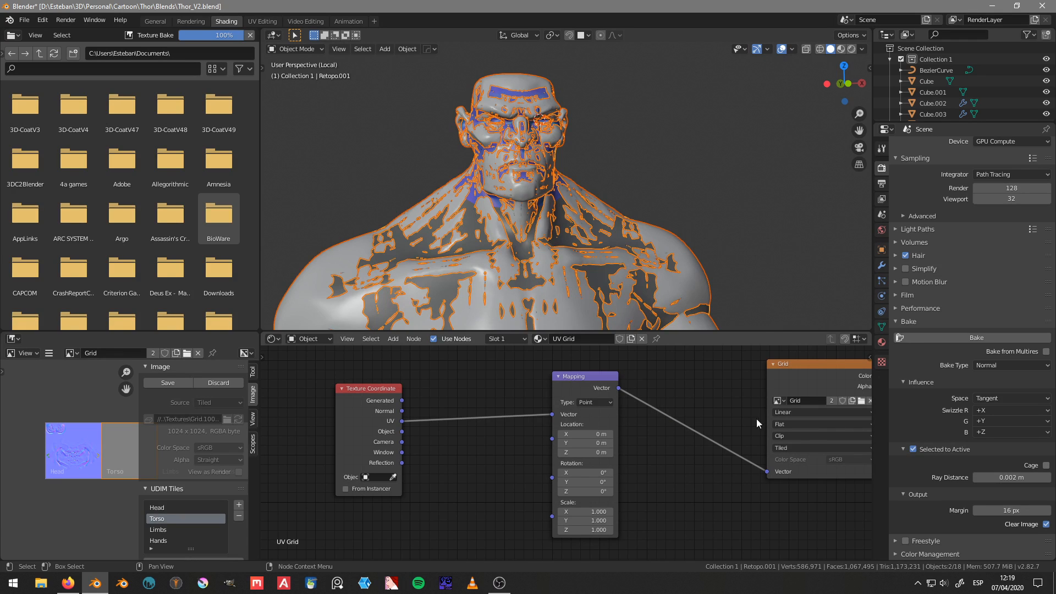
middle_drag(756, 418, 419, 436)
middle_drag(605, 428, 751, 421)
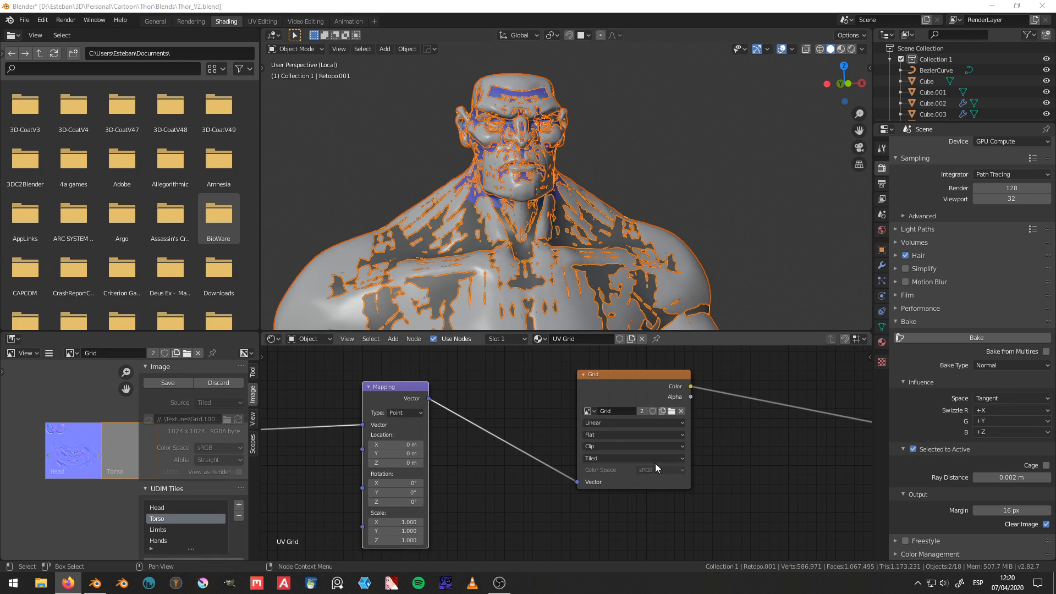
middle_drag(656, 463, 527, 472)
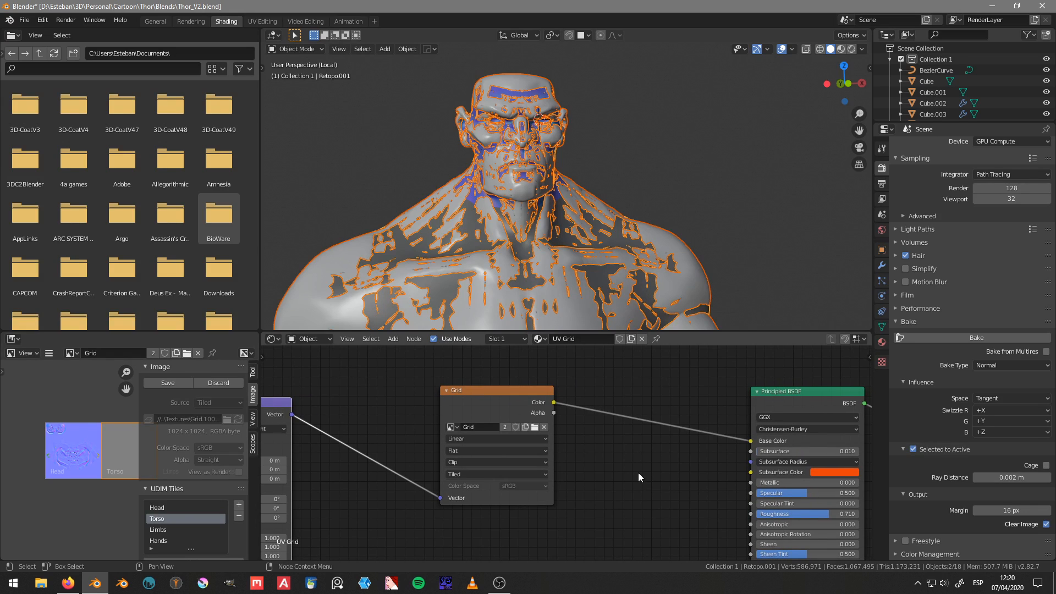
middle_drag(685, 466, 615, 467)
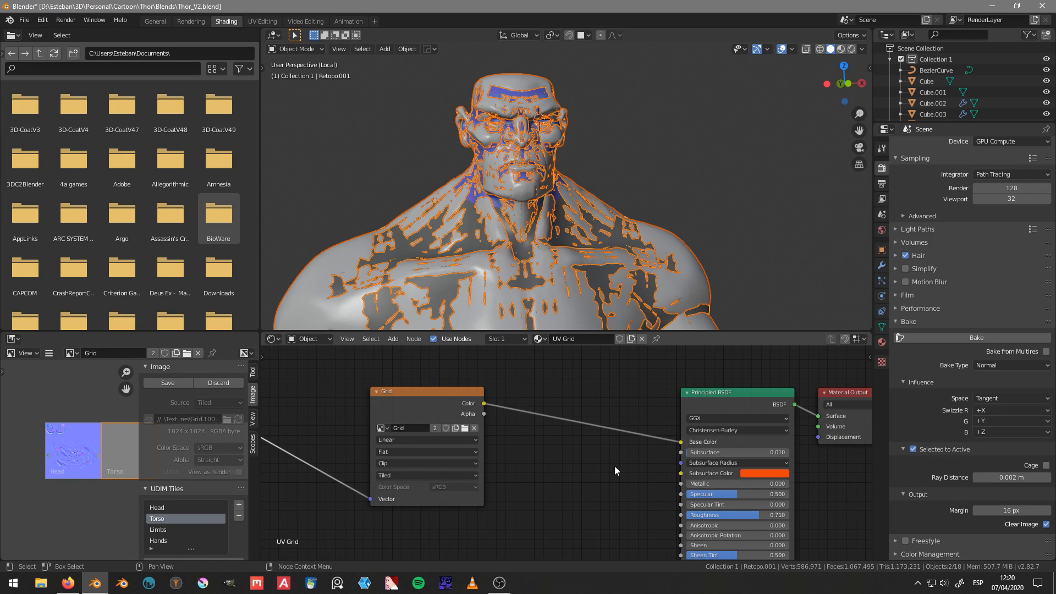
middle_drag(361, 472, 489, 465)
Step: Inspect the baked Head tile up close and make Head the active UDIM tile after trying Limbs and Hands
scroll(117, 469, up, 4)
middle_drag(65, 444, 117, 478)
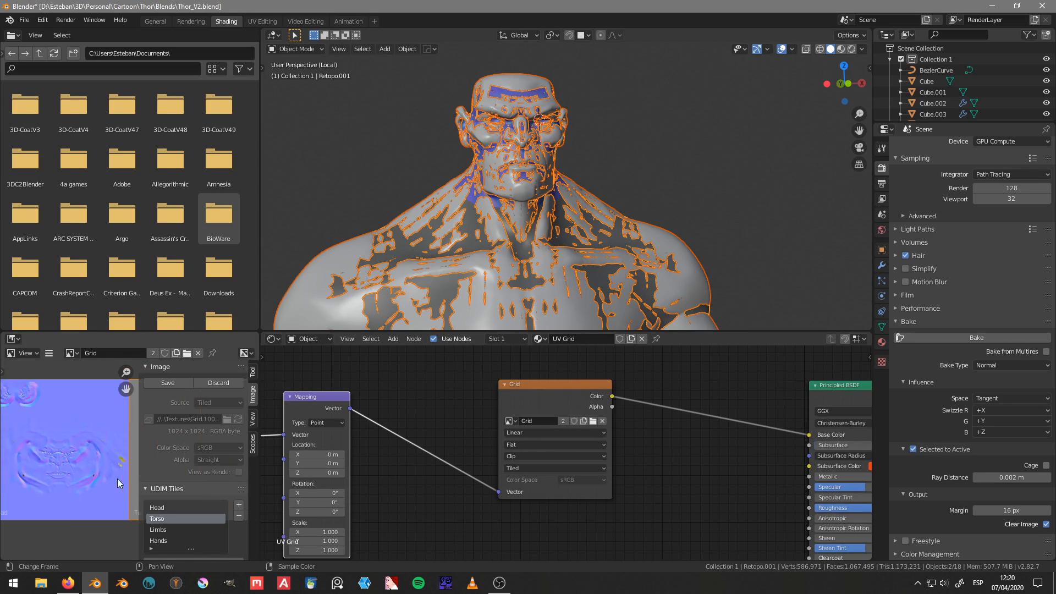
scroll(118, 479, down, 2)
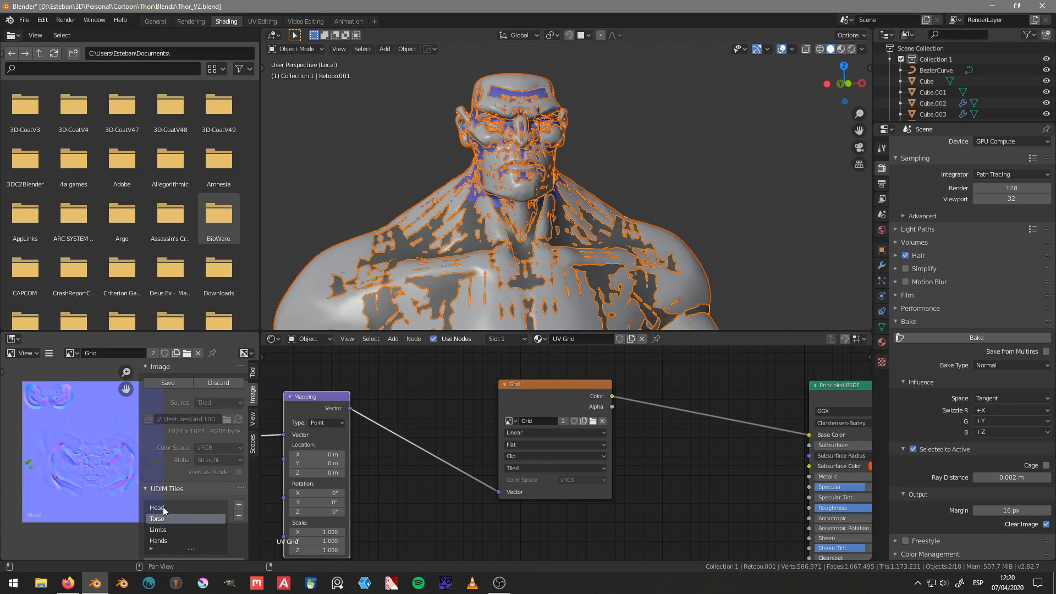
click(166, 530)
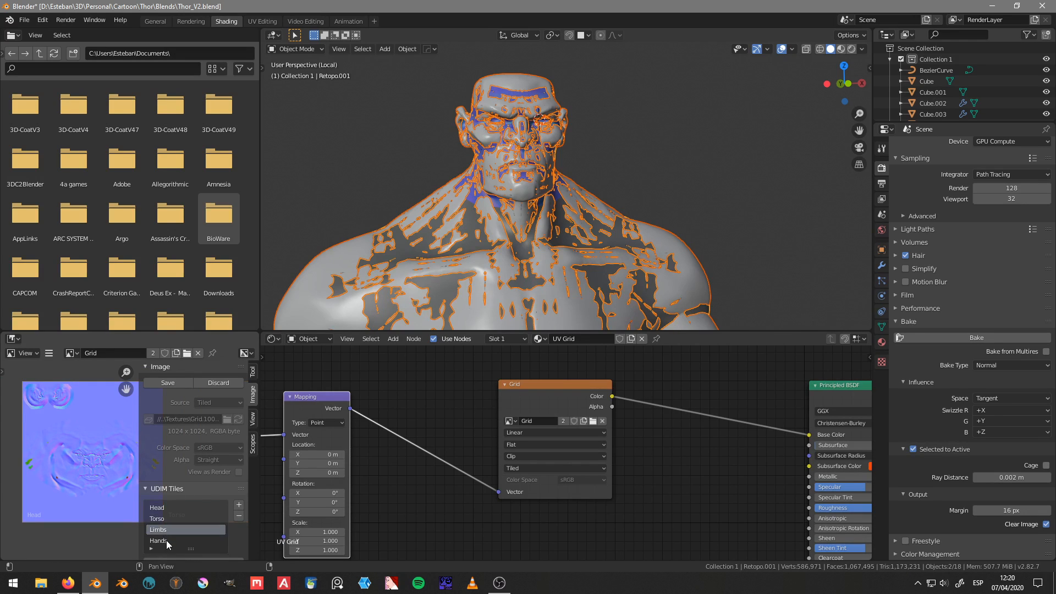
click(166, 541)
click(169, 508)
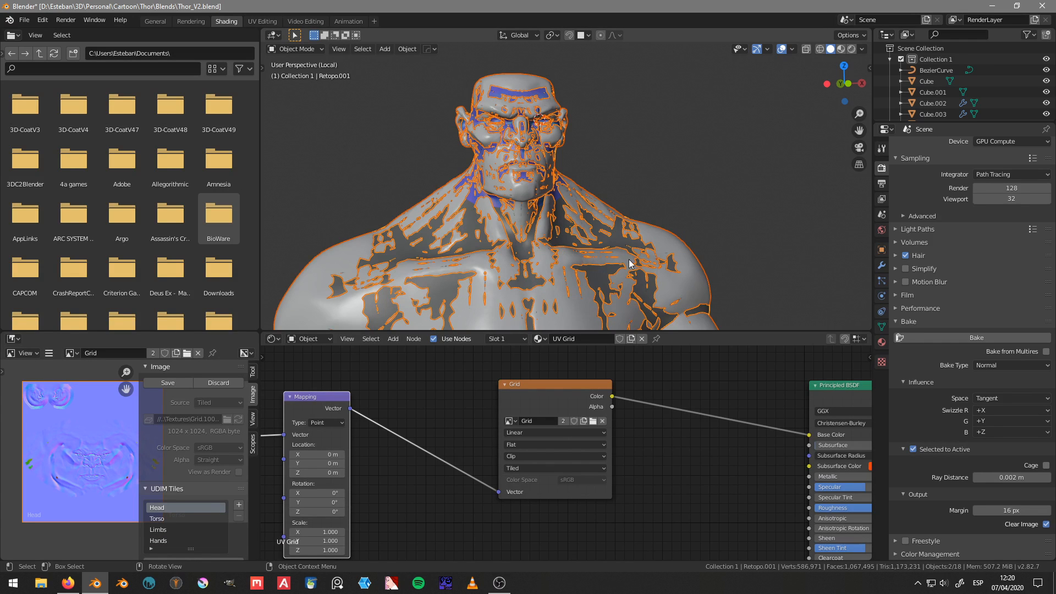
Step: Save the Thor_V2.blend file
middle_drag(742, 217, 646, 164)
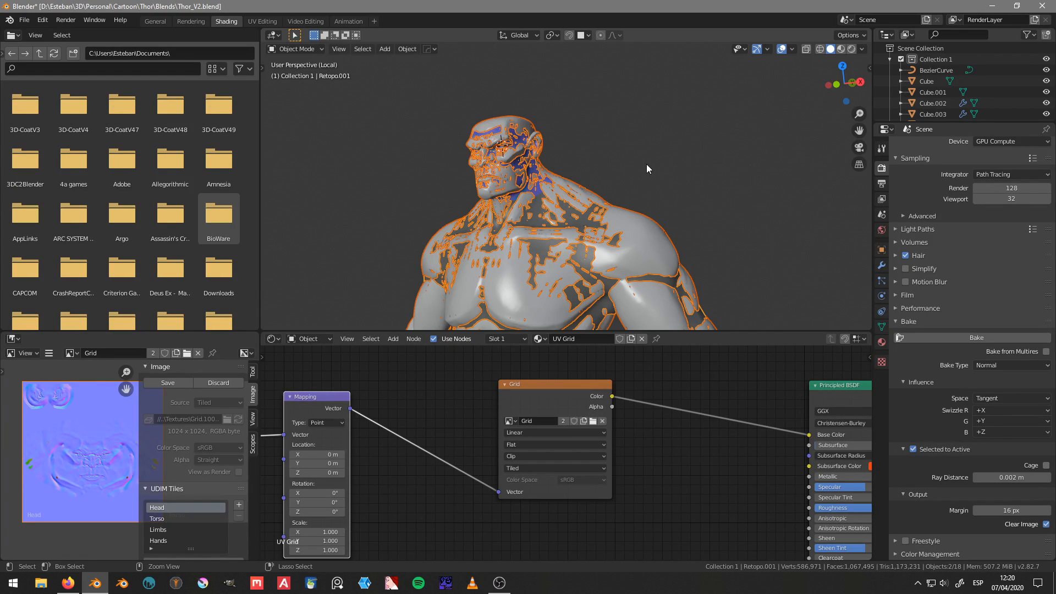
key(ctrl+s)
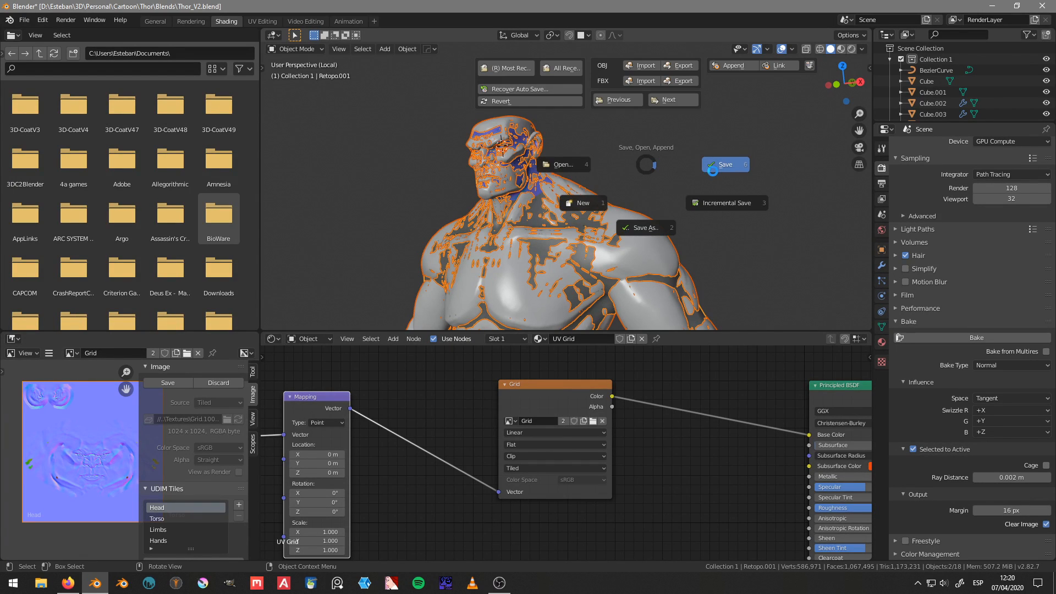
click(714, 171)
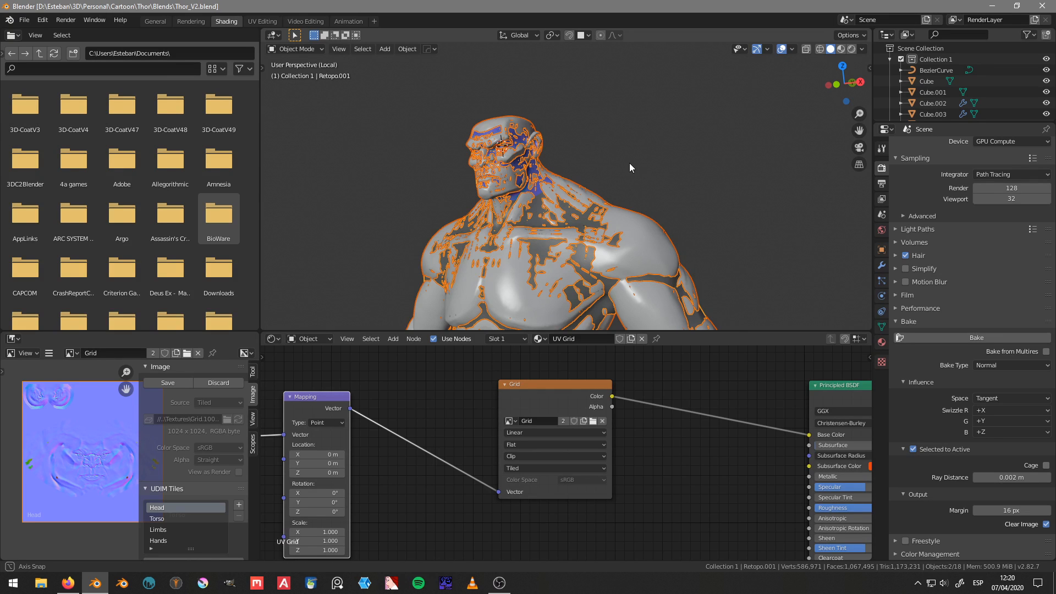
middle_drag(630, 163, 677, 164)
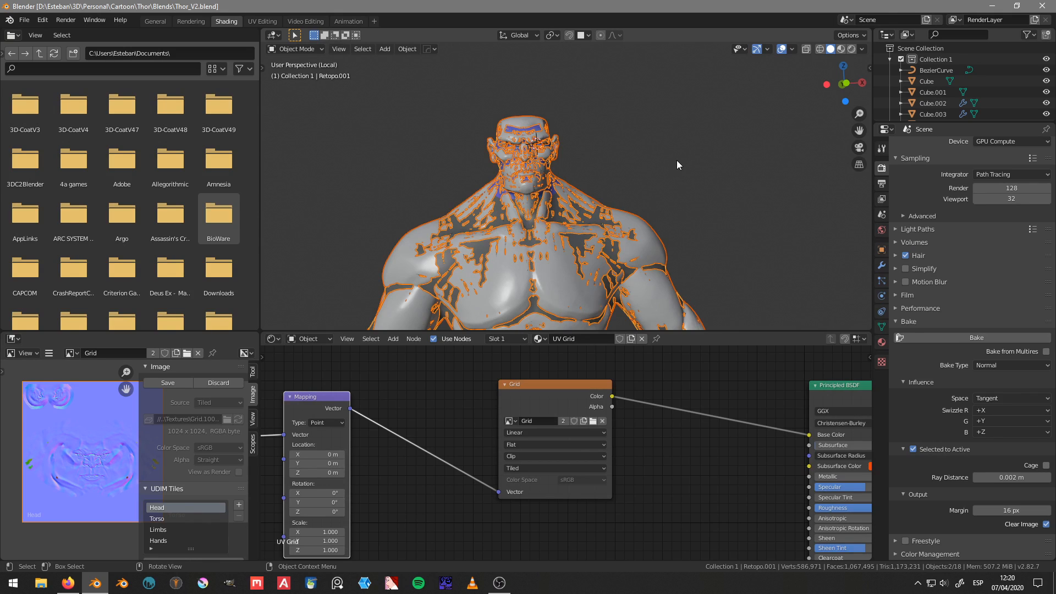
click(68, 583)
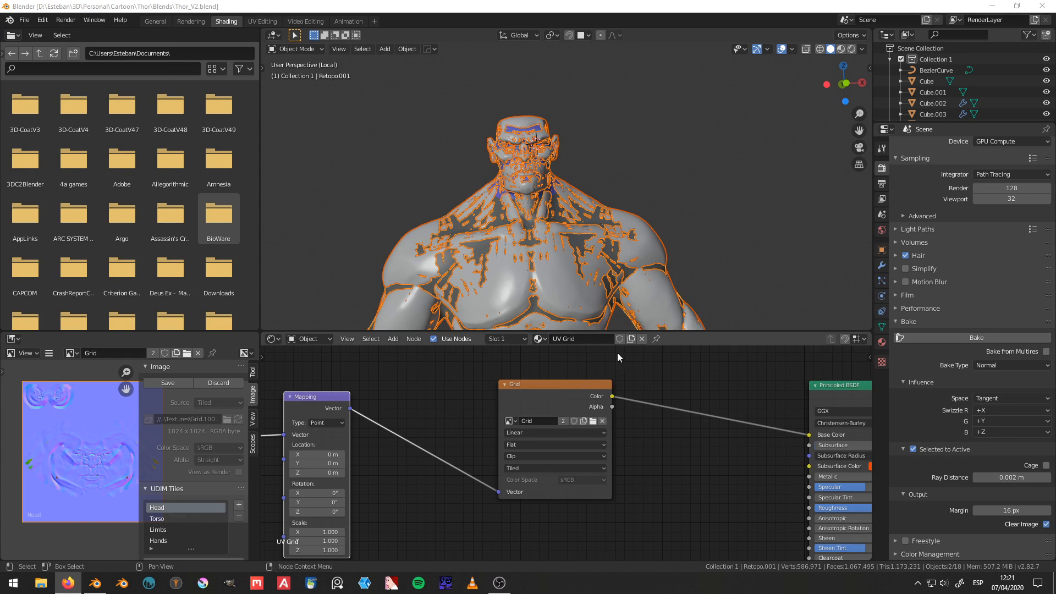
Step: Select only the Torso sculpt and bring its Skin material nodes into view
middle_drag(610, 275, 646, 243)
click(647, 243)
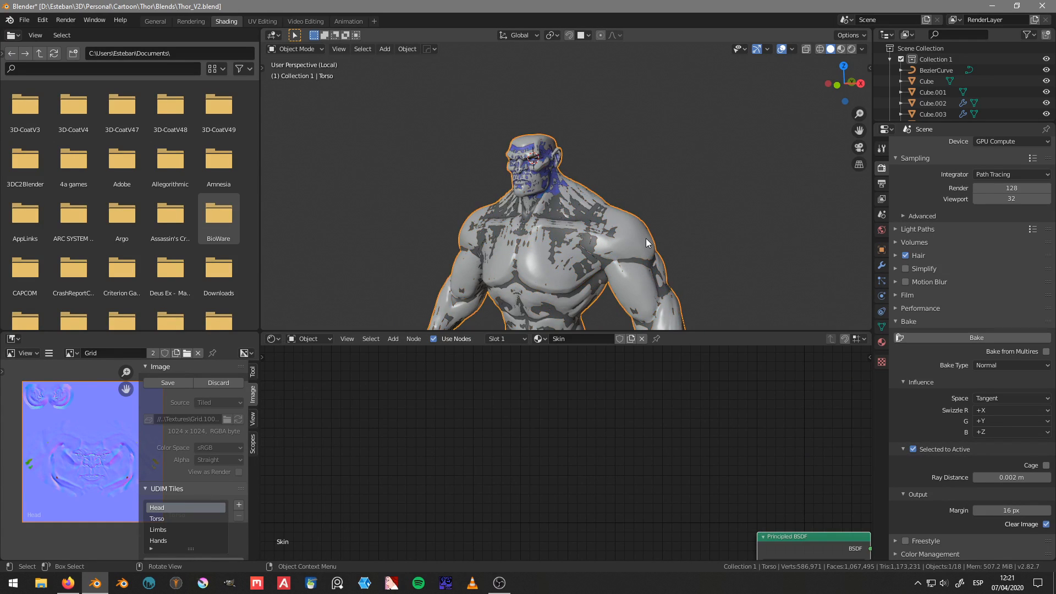
scroll(608, 464, down, 2)
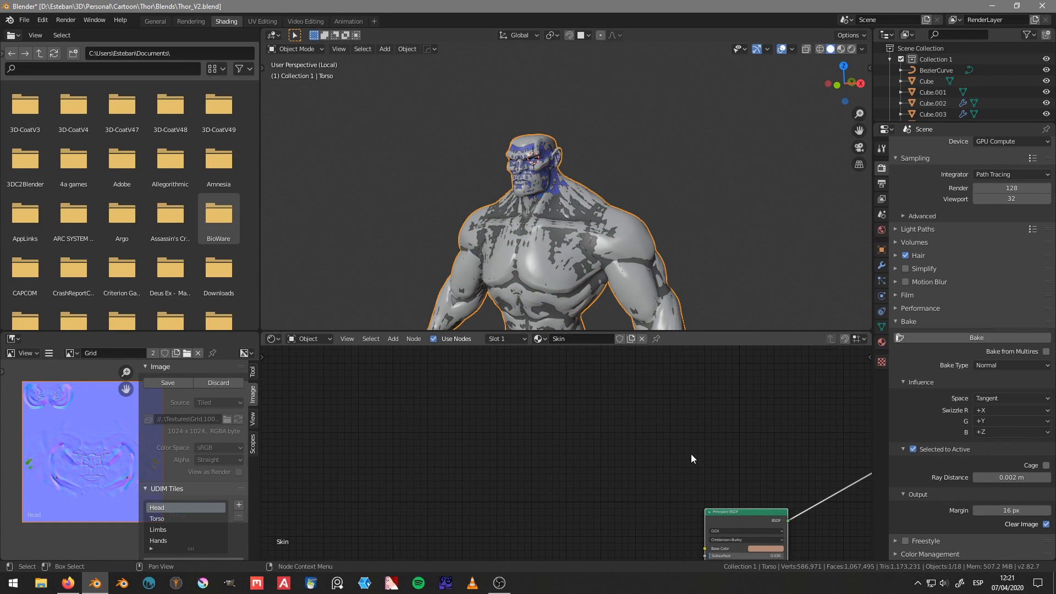
middle_drag(691, 454, 554, 418)
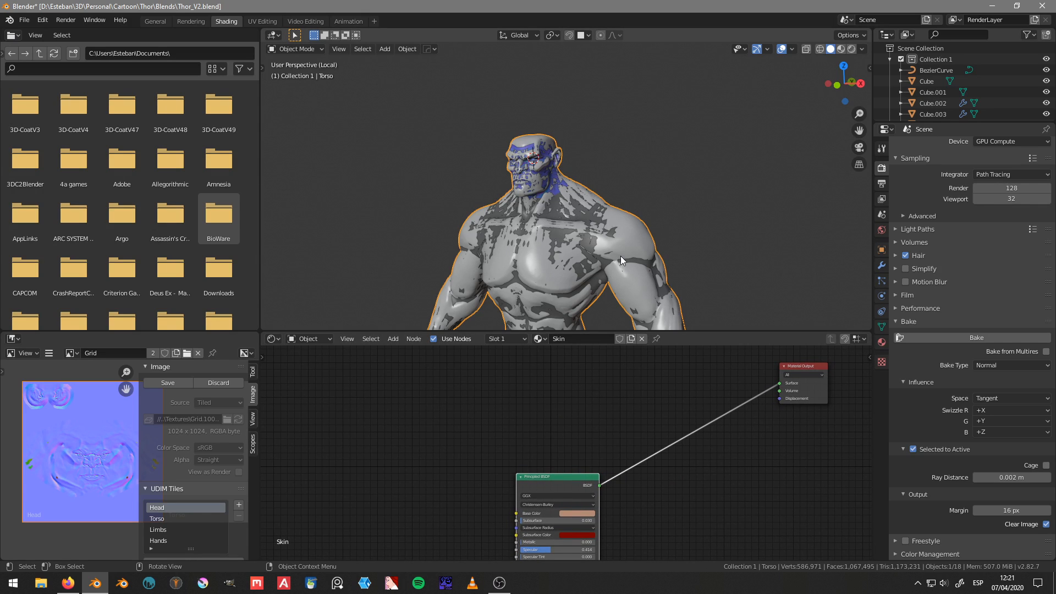
Step: Export only the selected Torso sculpt as a Wavefront OBJ, overwriting Thor_HP.obj in the Thor Exports folder
click(26, 20)
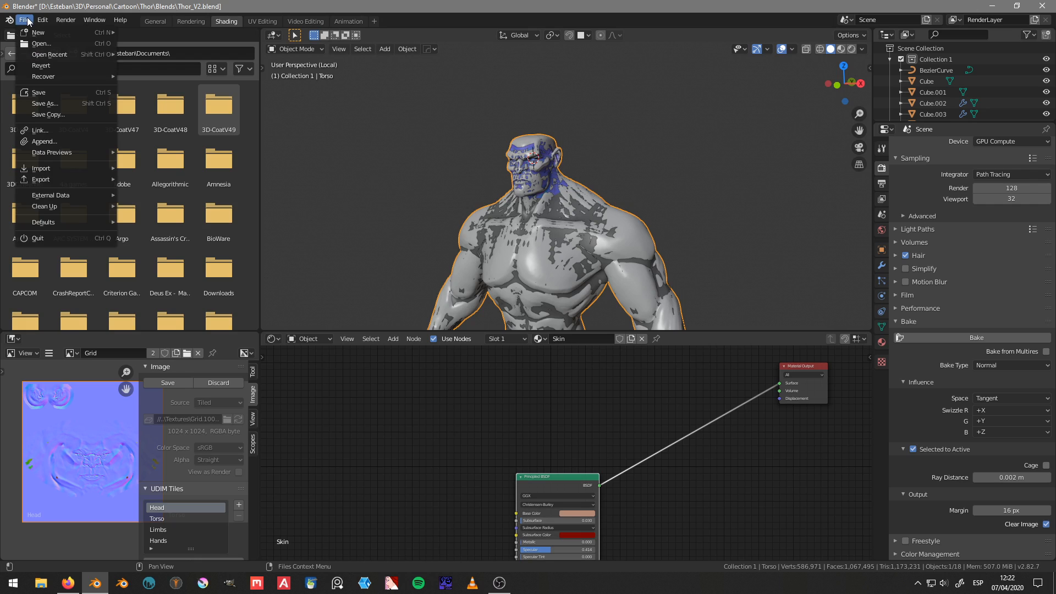
mouse_move(47, 179)
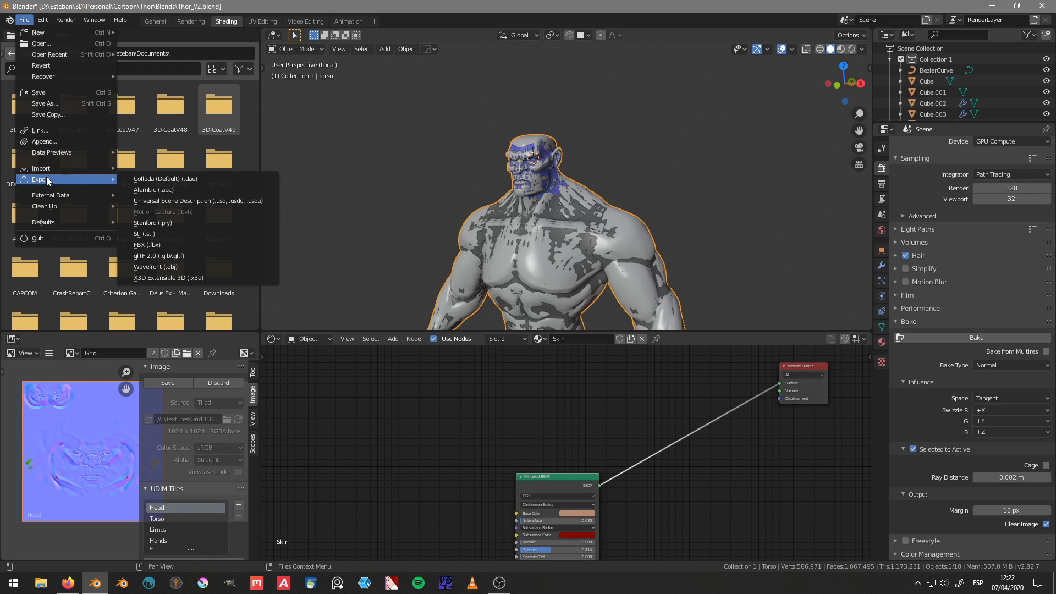
click(188, 268)
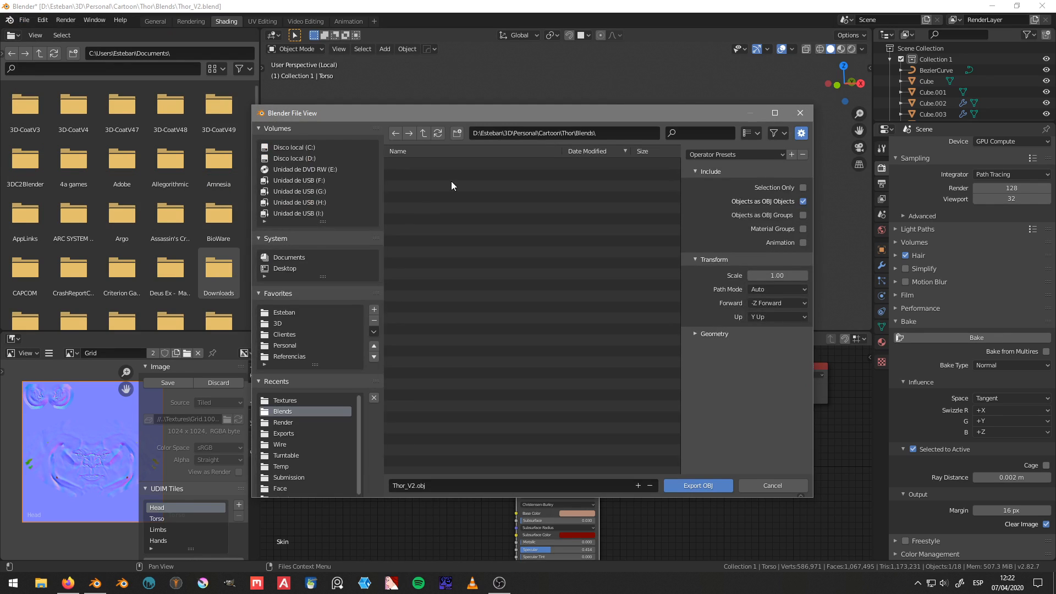
click(423, 133)
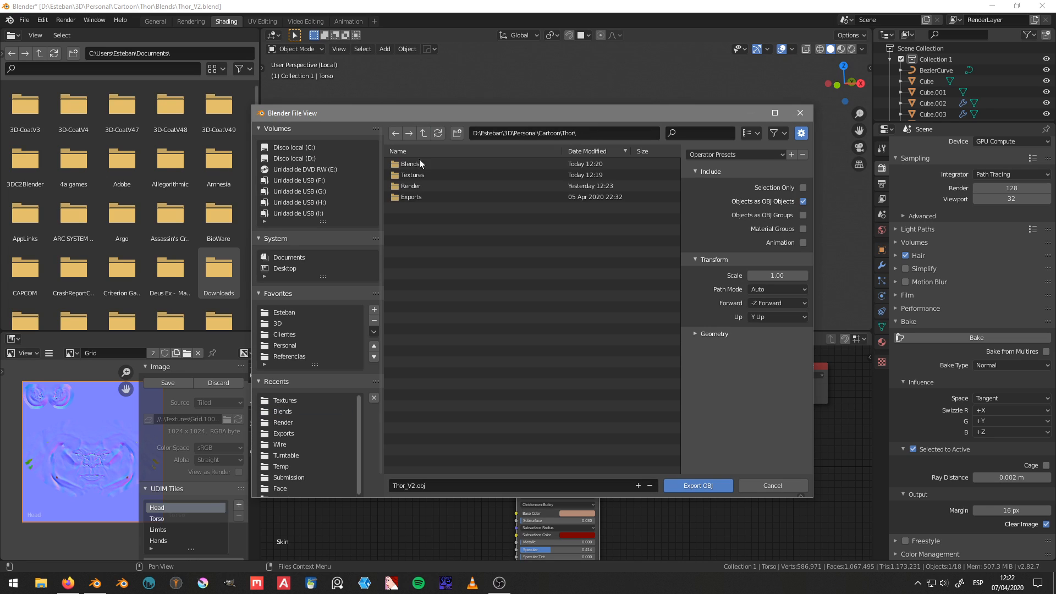
click(420, 197)
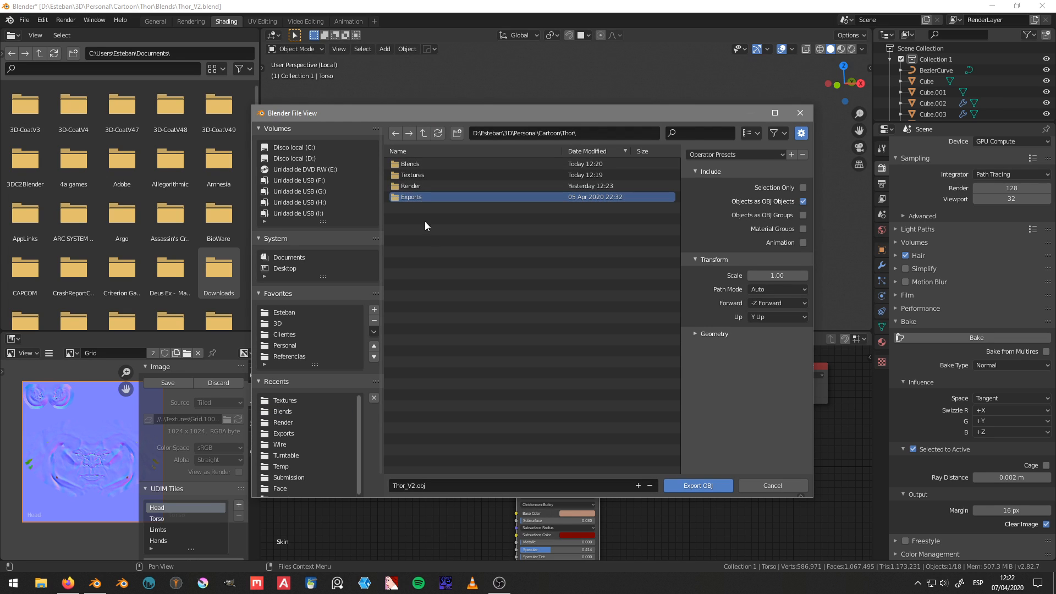
double_click(425, 196)
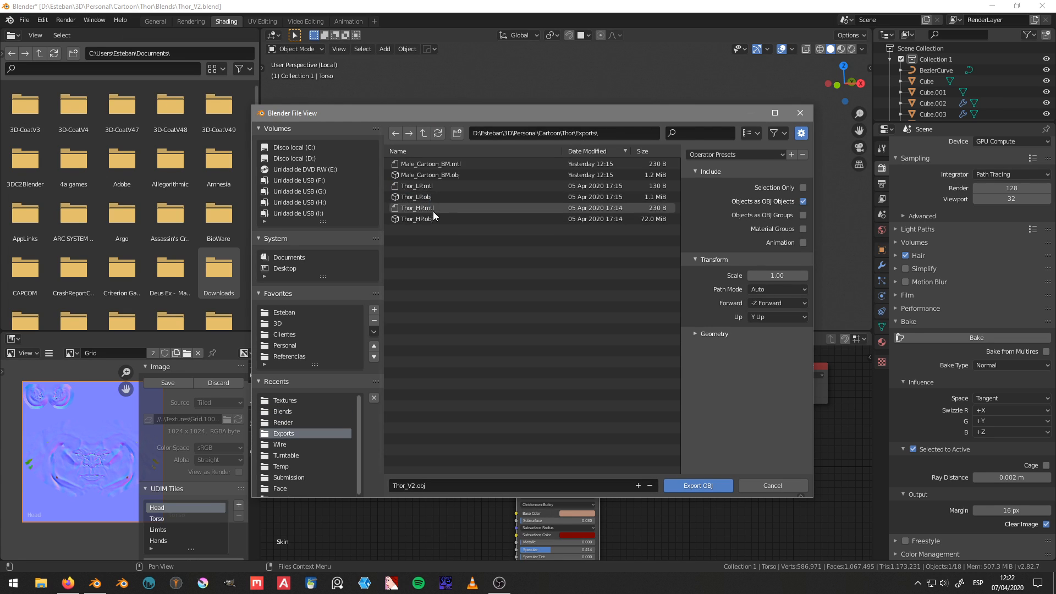
click(430, 219)
click(803, 188)
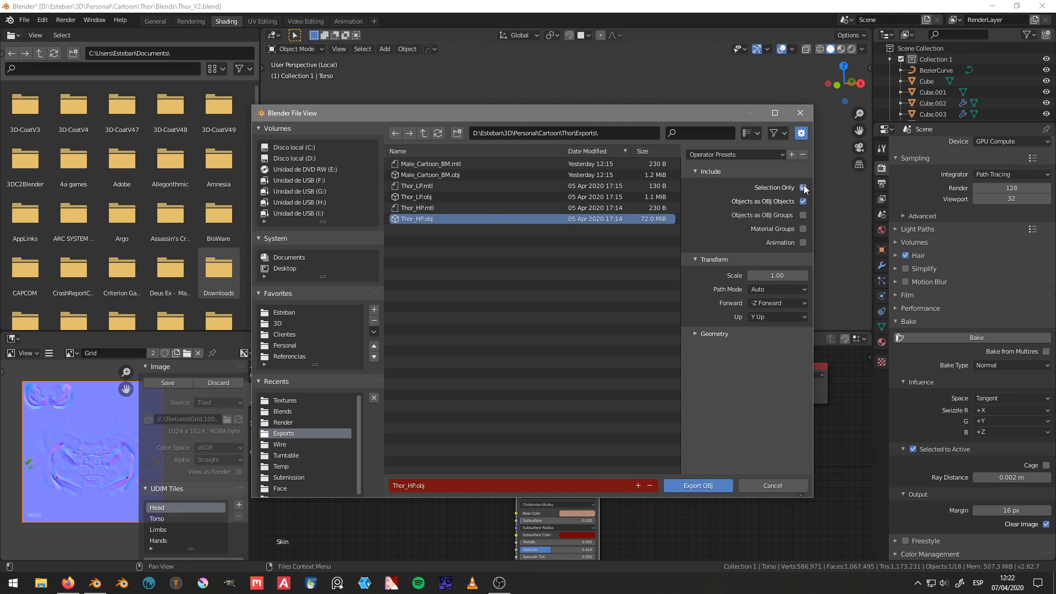
click(697, 482)
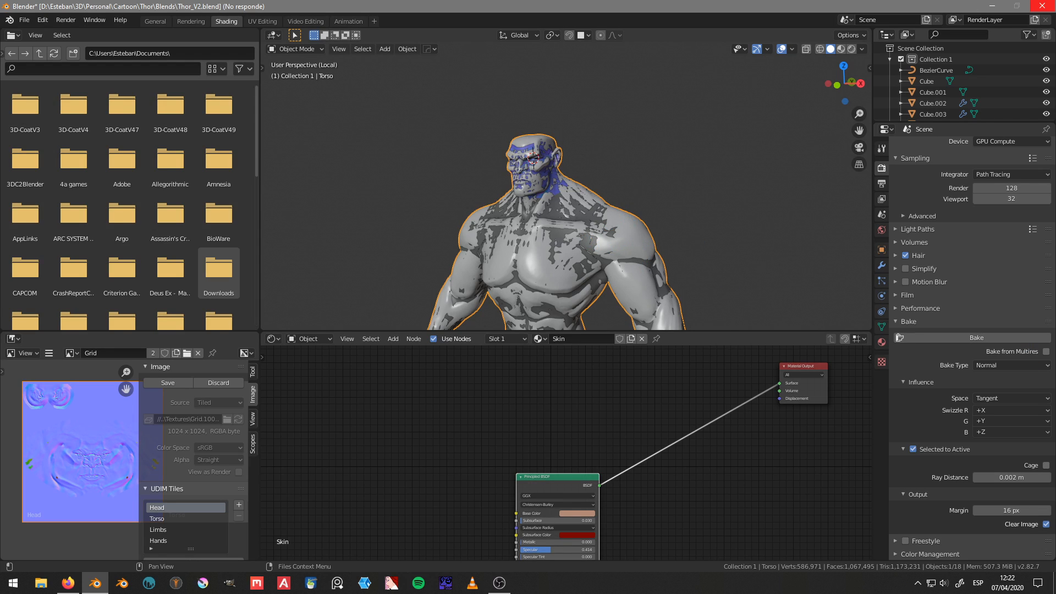
key(alt+Tab)
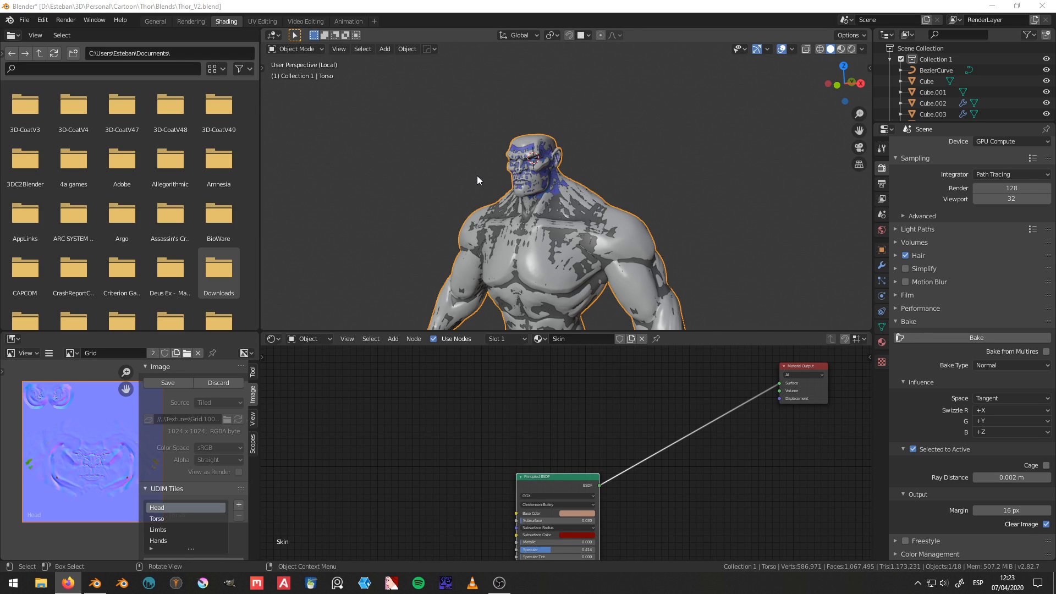
Step: Select the Retopo.001 mesh and export only that selection as OBJ, overwriting Thor_LP.obj in the Exports folder
scroll(477, 176, up, 3)
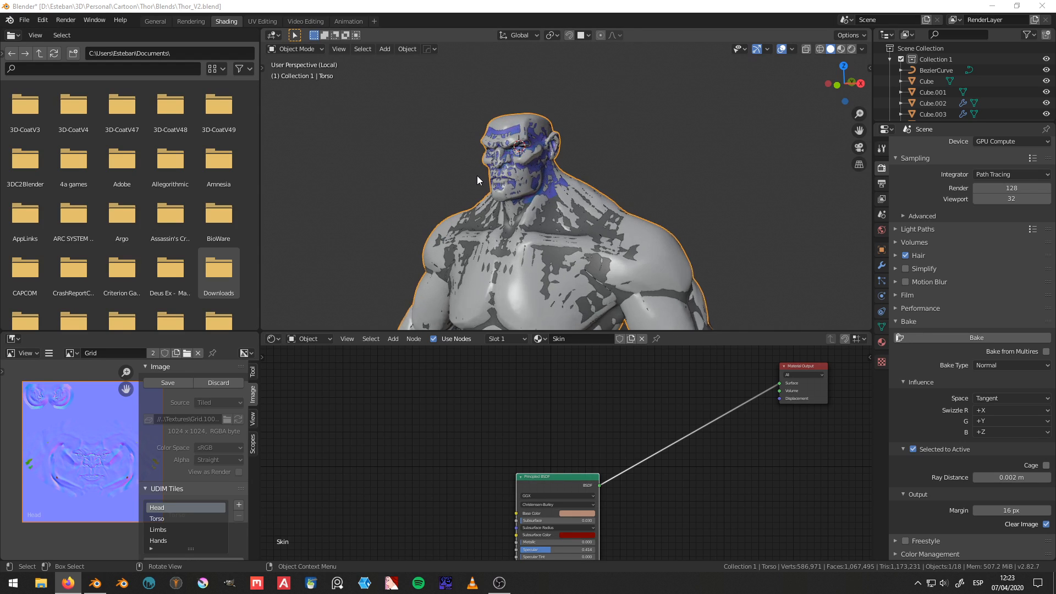
click(537, 163)
scroll(541, 178, down, 3)
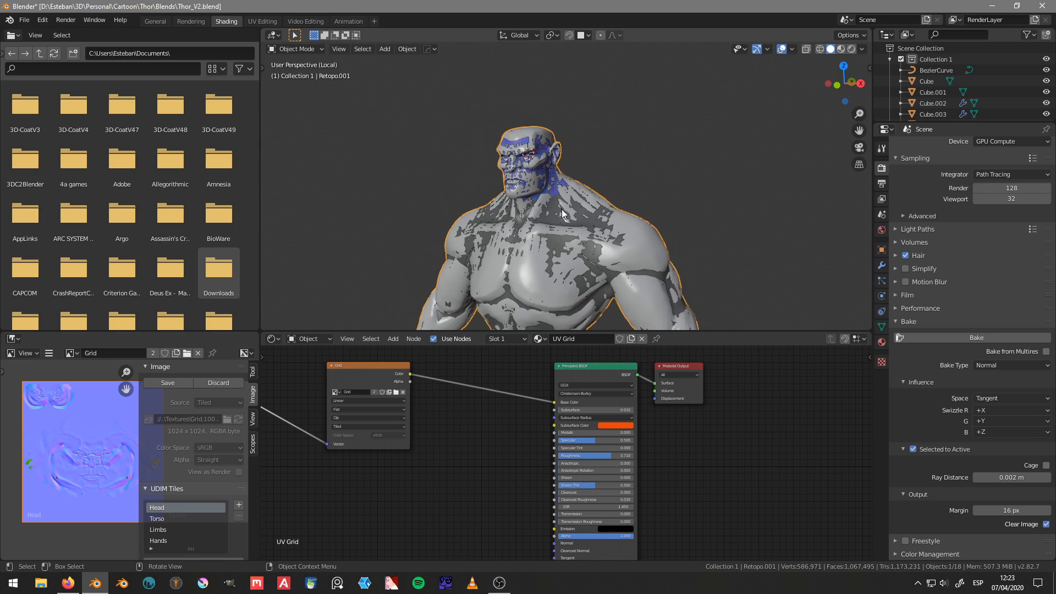
click(31, 21)
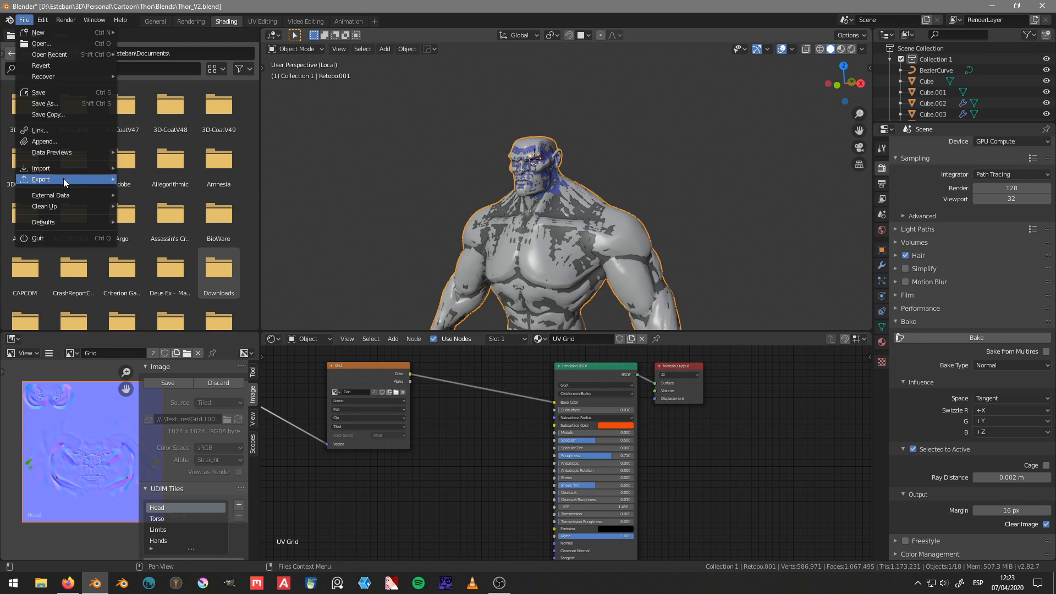
mouse_move(64, 179)
click(172, 268)
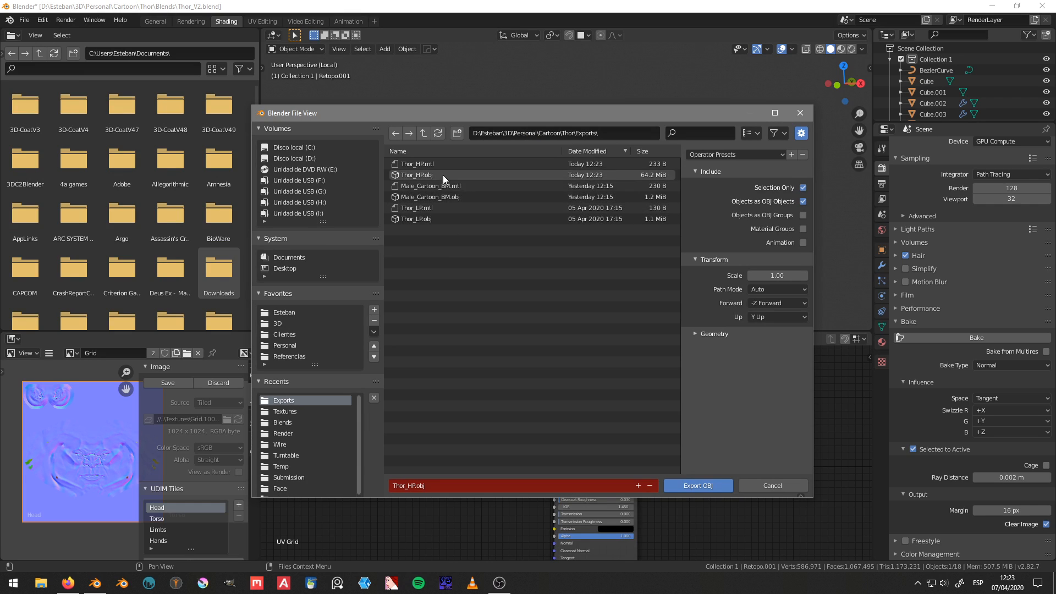
click(453, 218)
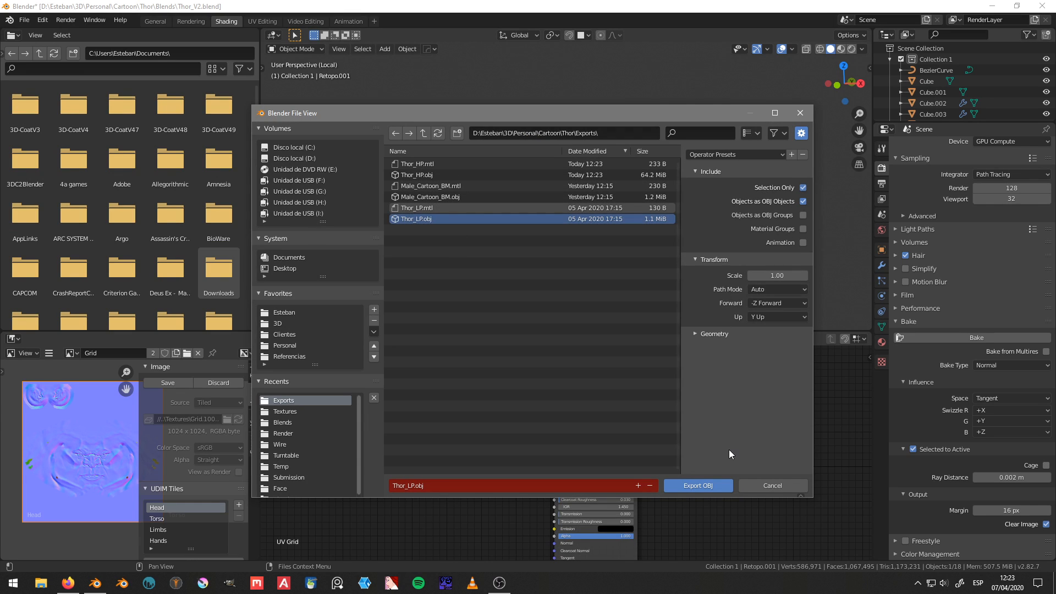
click(710, 486)
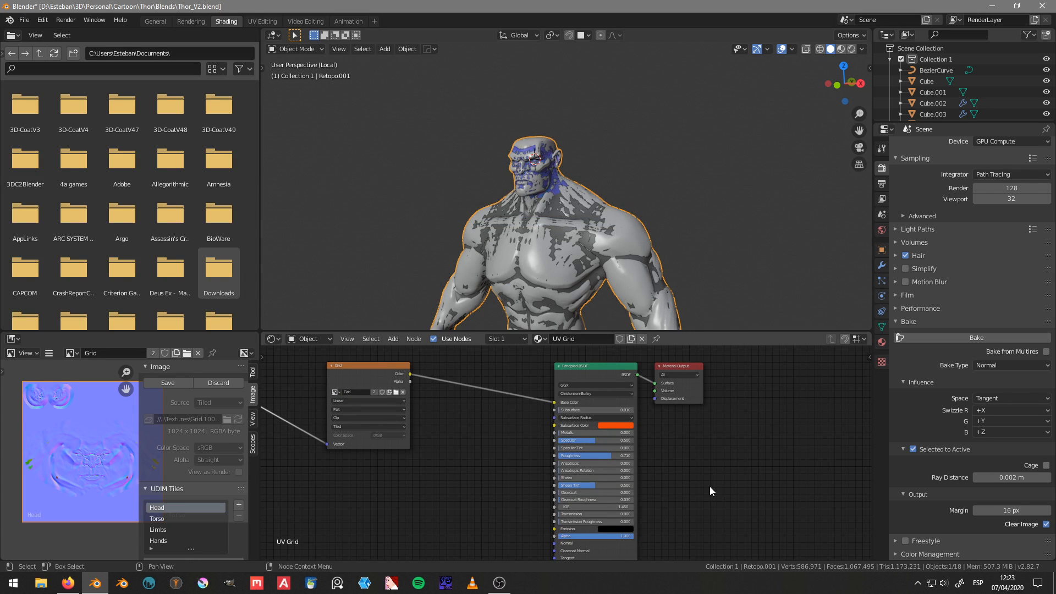
Step: Save the Thor_V2 blend file under its existing name
middle_drag(579, 225, 610, 234)
key(ctrl+s)
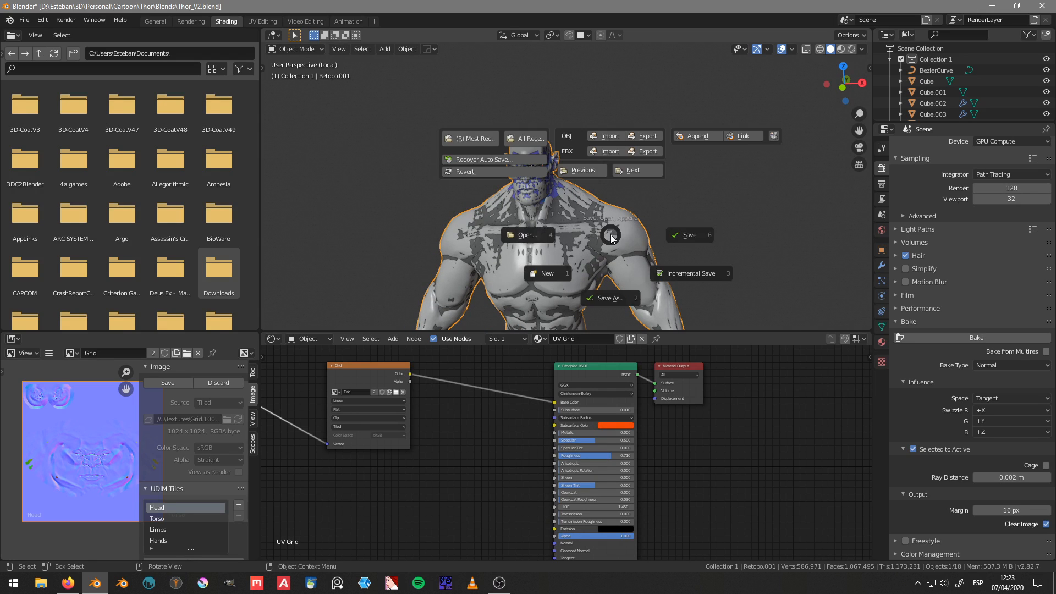
click(712, 239)
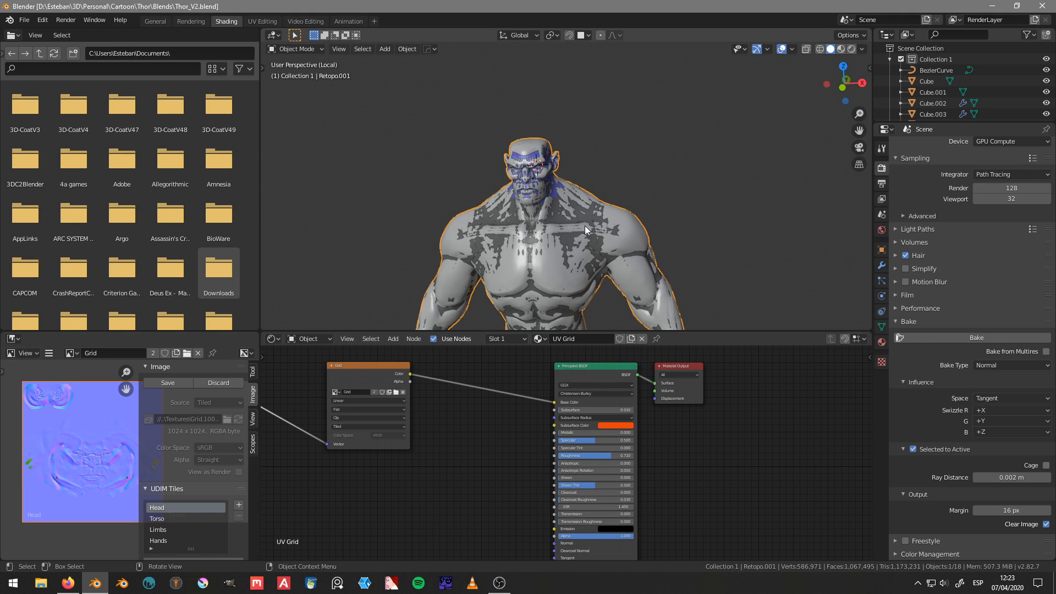
key(ctrl+s)
click(695, 211)
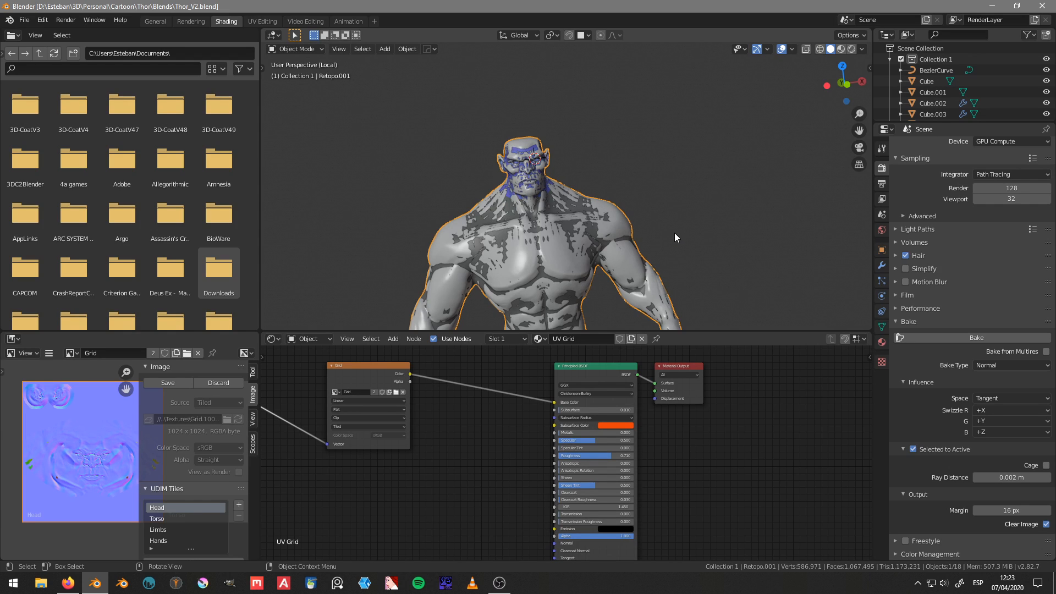
Step: Close Blender, saving Thor_V2 and its modified image, and launch 3D-Coat
click(1041, 7)
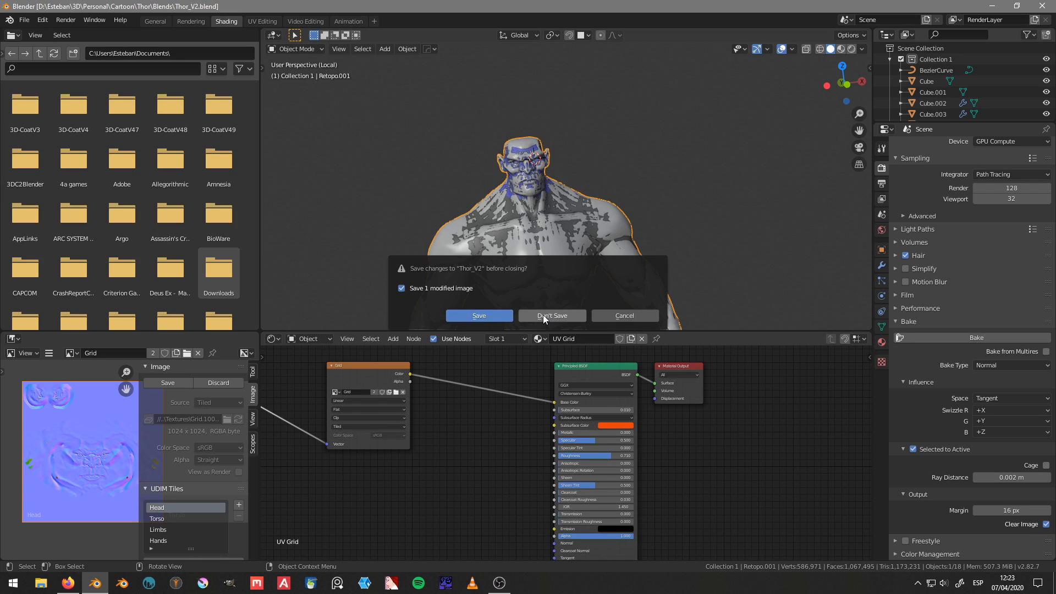
click(498, 314)
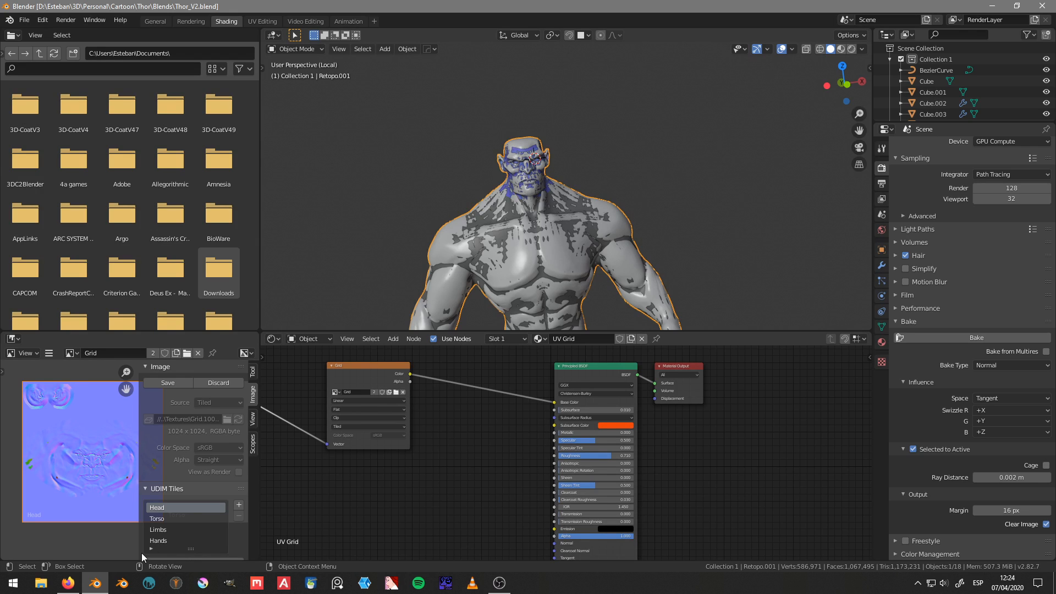
click(150, 584)
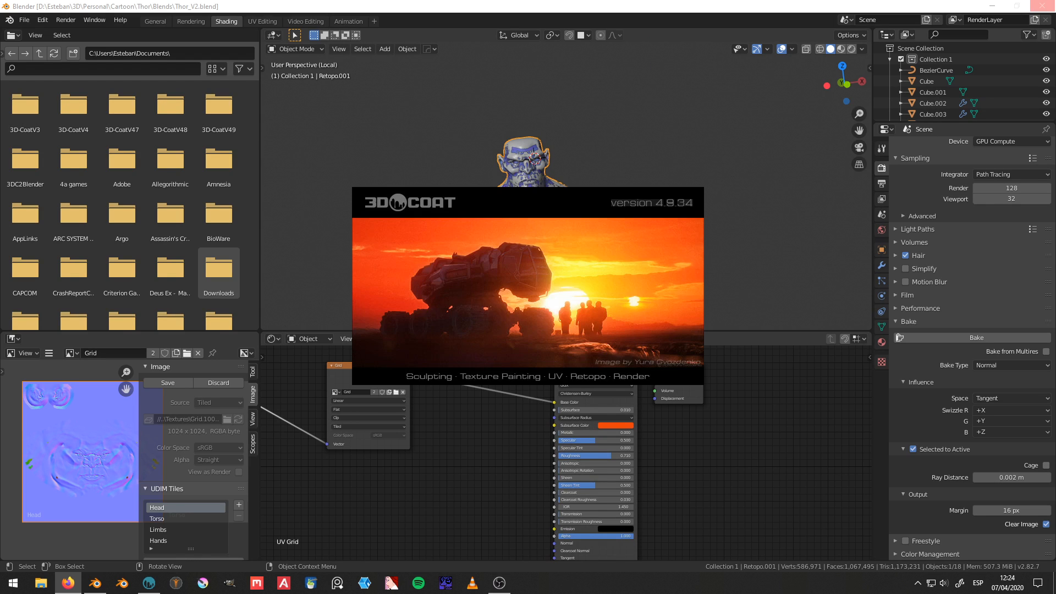
click(1046, 5)
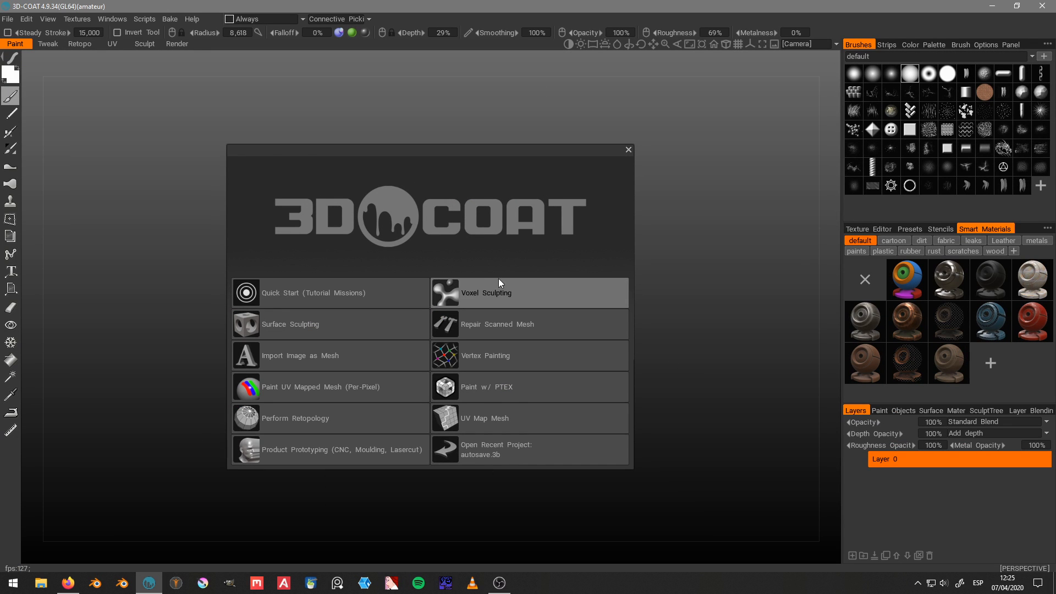
Step: Start a Surface Sculpting project and load Thor_HP.obj from the Personal\Cartoon\Thor\Exports folder
click(325, 325)
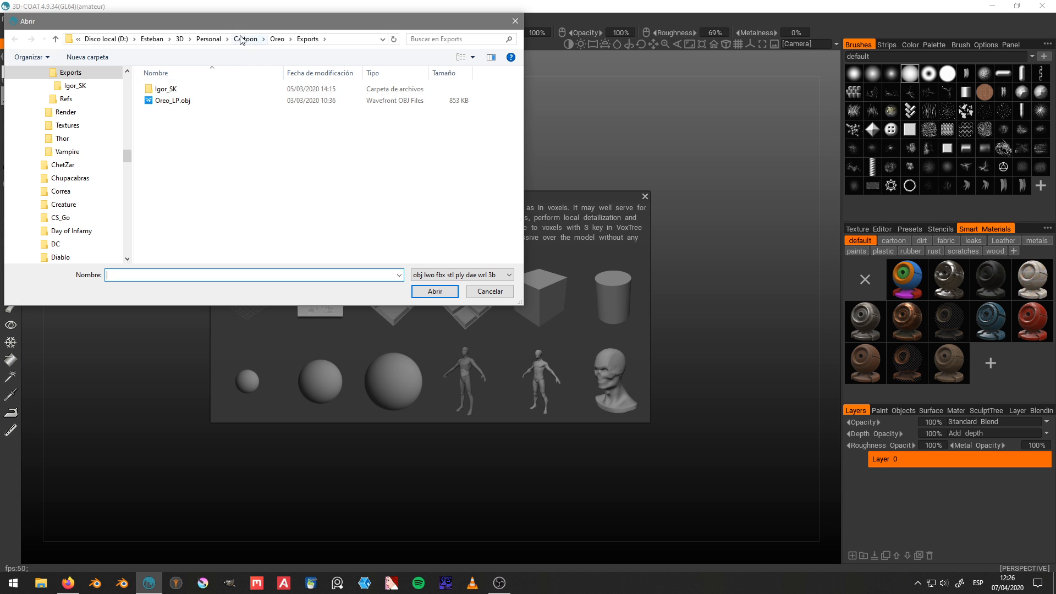
click(209, 40)
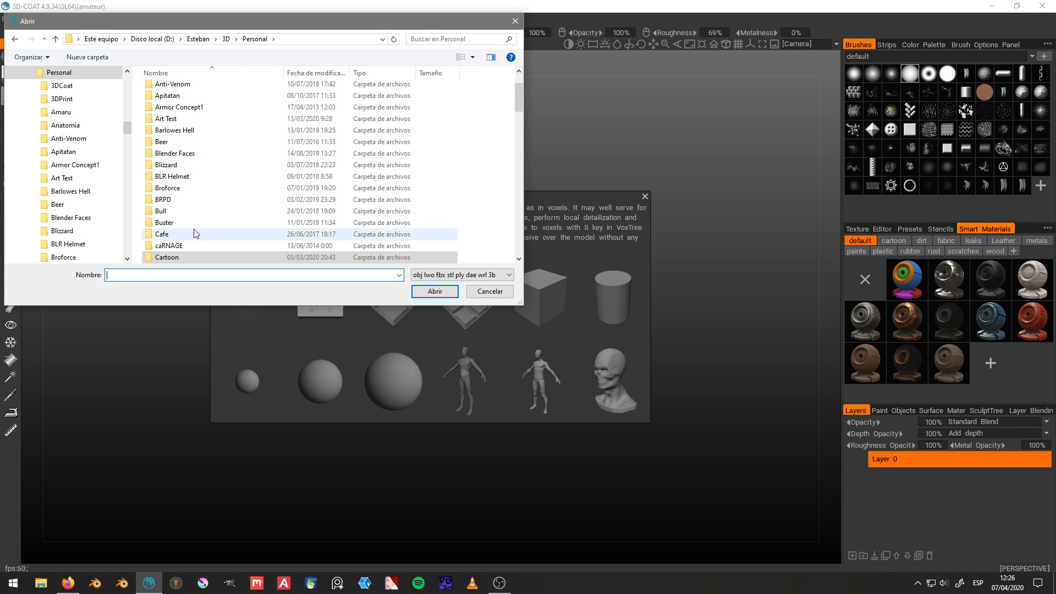
scroll(176, 228, down, 2)
double_click(166, 215)
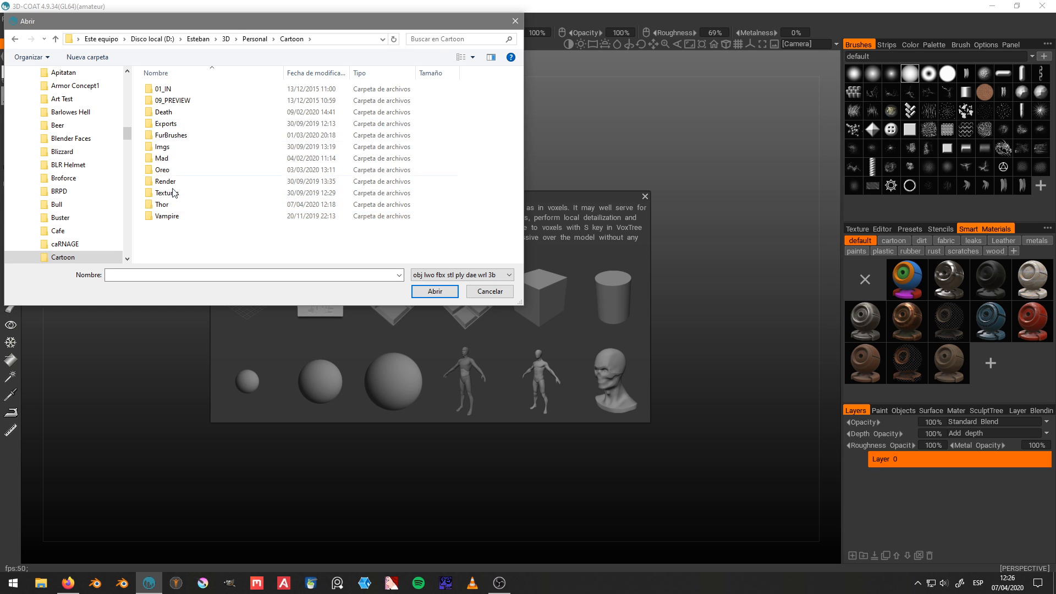
click(169, 205)
double_click(169, 205)
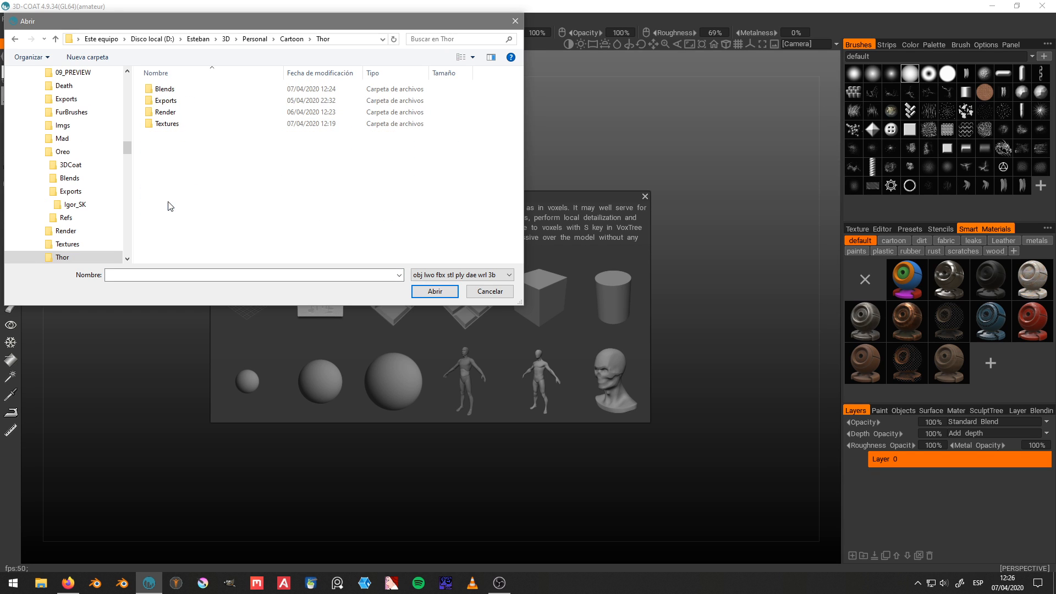
click(170, 101)
double_click(170, 102)
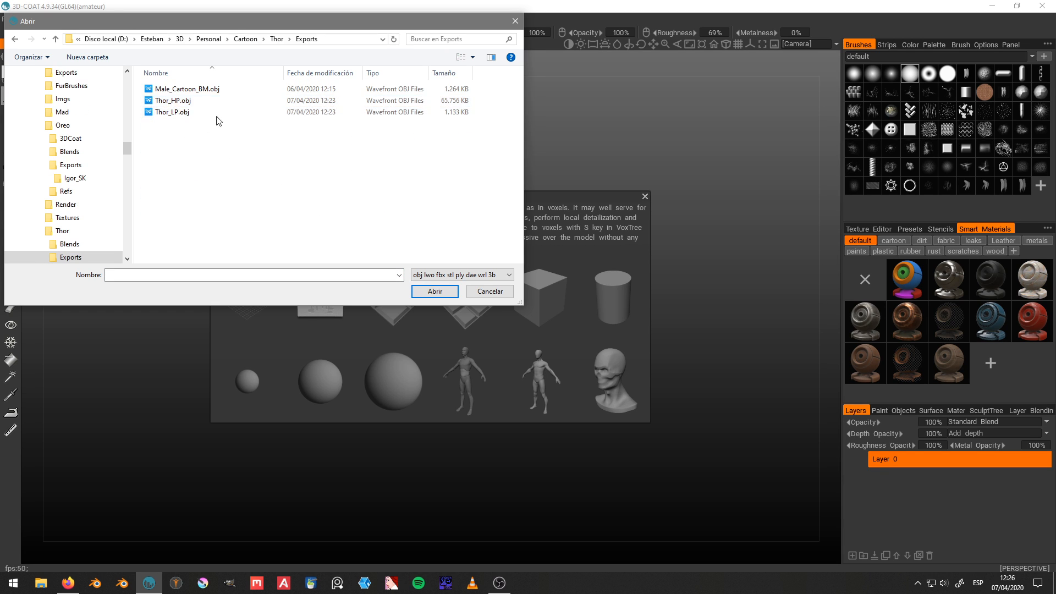
double_click(206, 101)
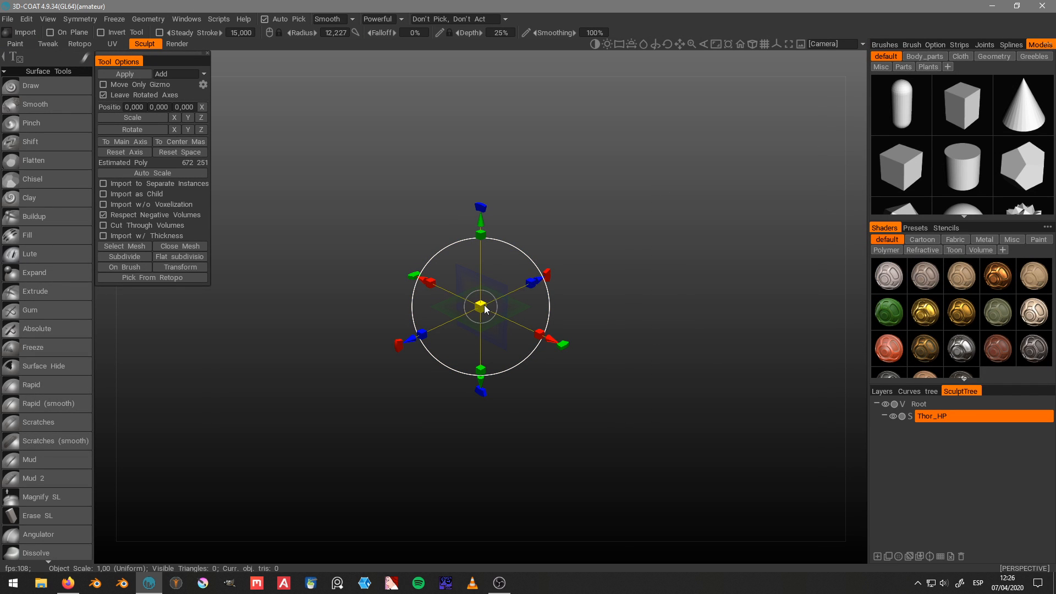
Step: Apply the Thor_HP import to the scene and agree to keep the object's initial scale and position for export
drag(482, 305, 782, 290)
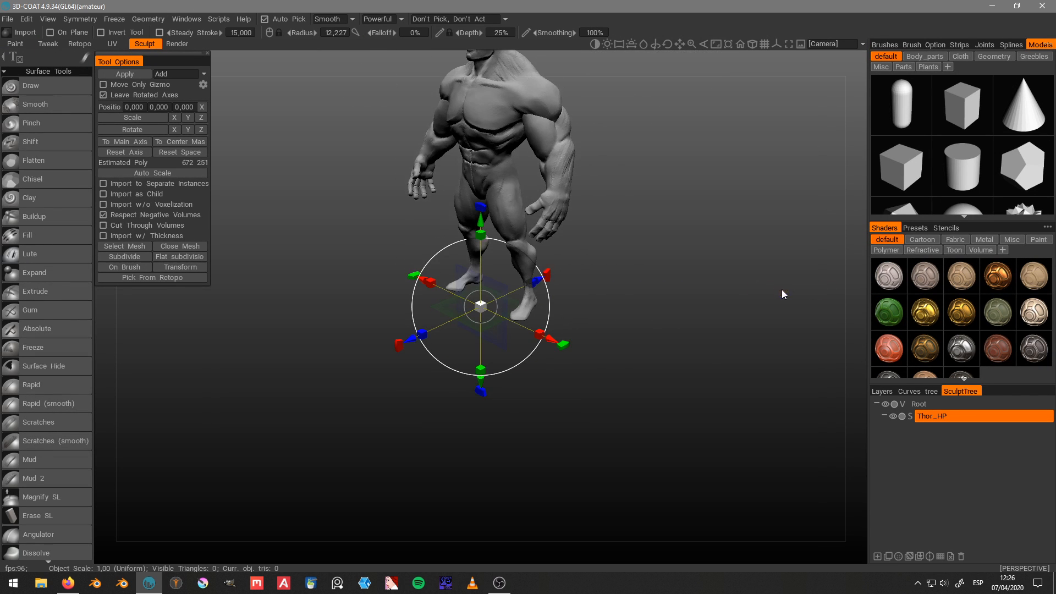
middle_drag(699, 229, 640, 319)
drag(640, 323, 689, 302)
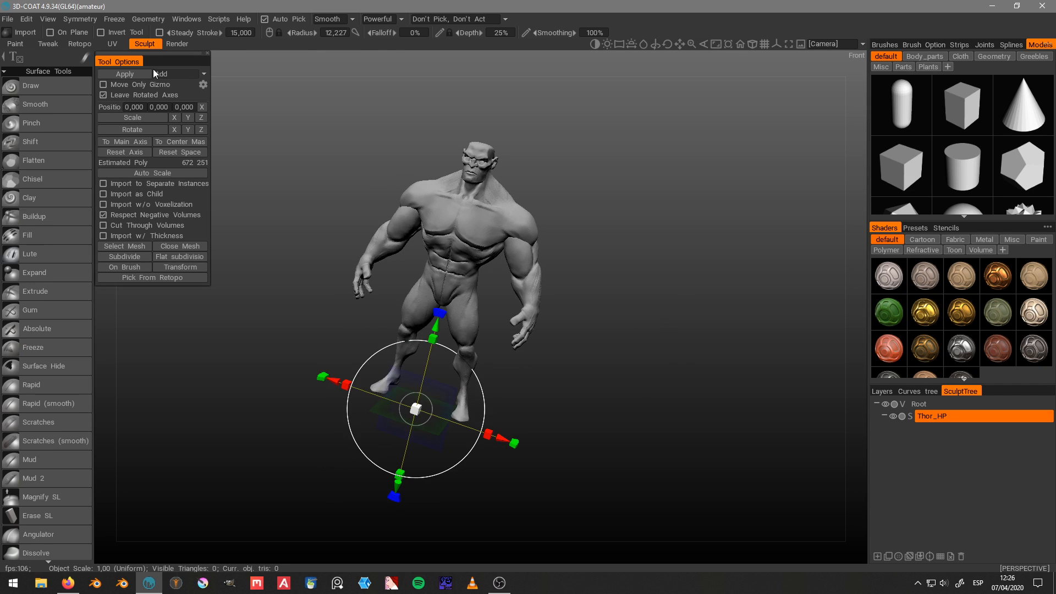
key(Return)
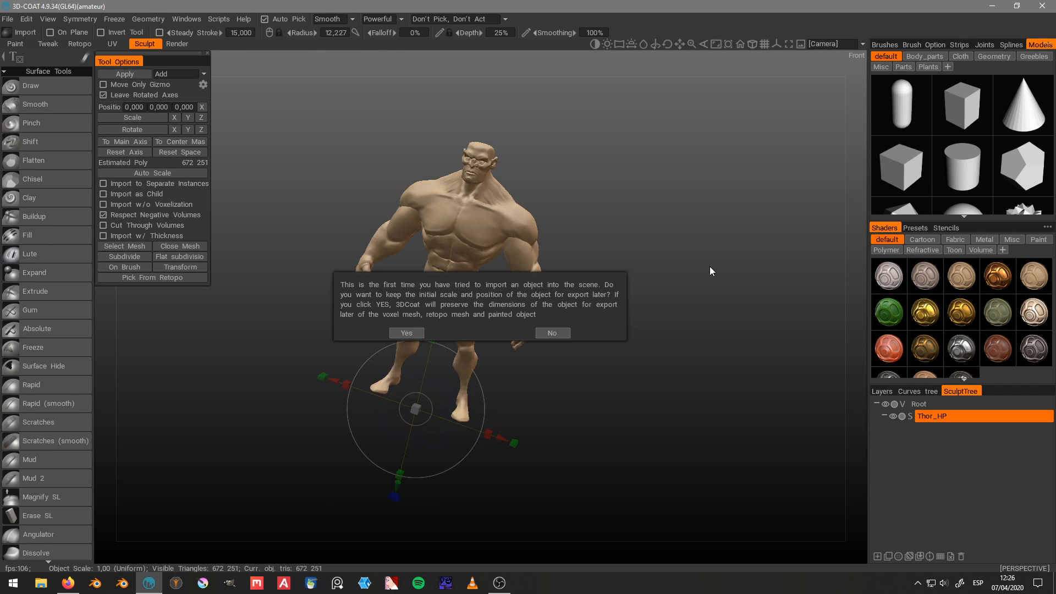
click(404, 332)
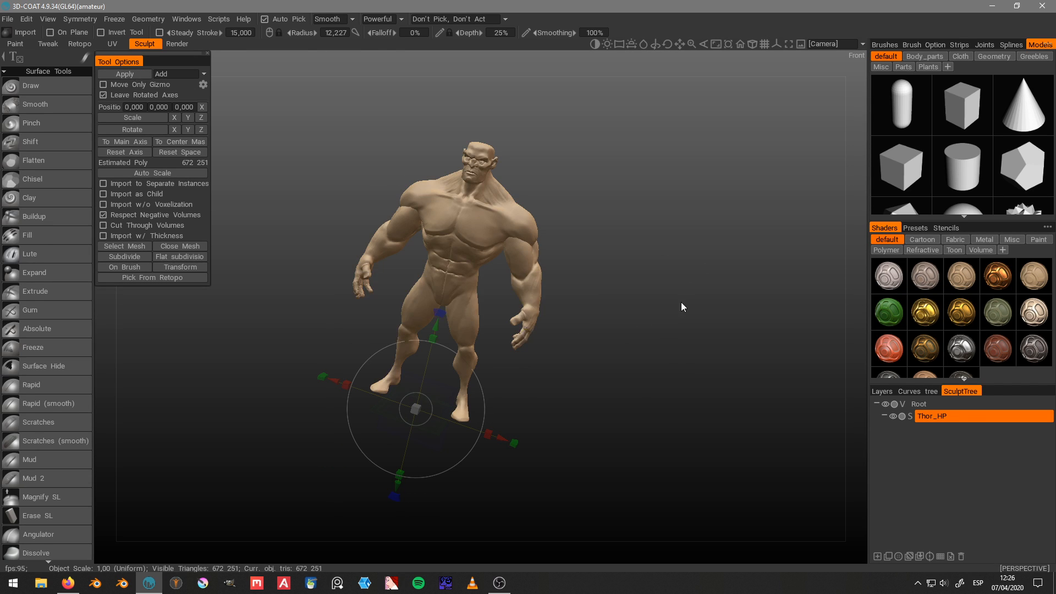
Step: Switch from the Sculpt room to the Retopo room with the whole Thor_HP figure in view
drag(681, 302, 629, 239)
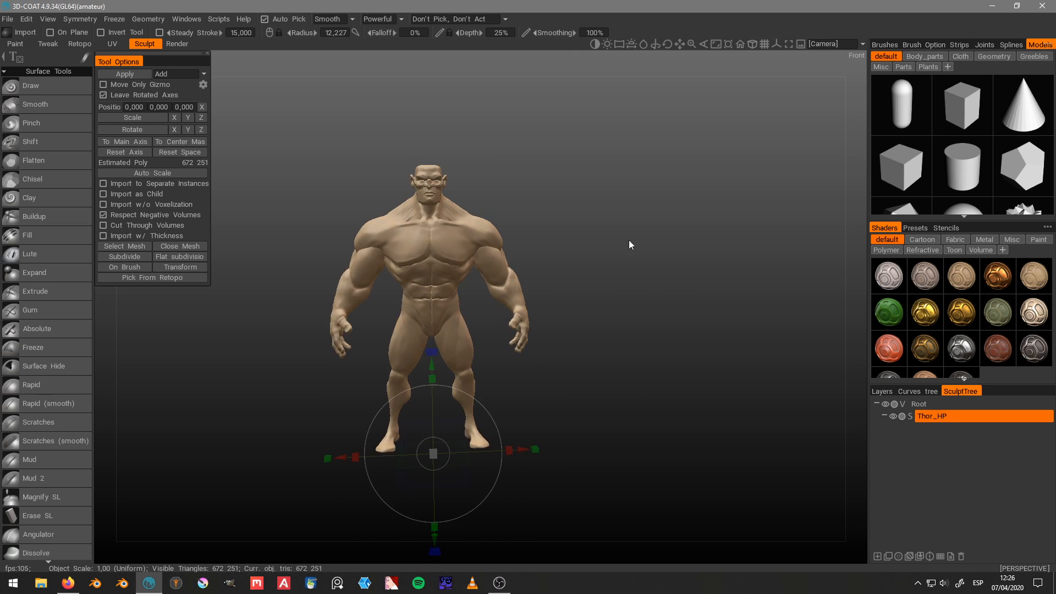
middle_drag(629, 240, 636, 263)
scroll(636, 263, up, 3)
drag(636, 263, 694, 252)
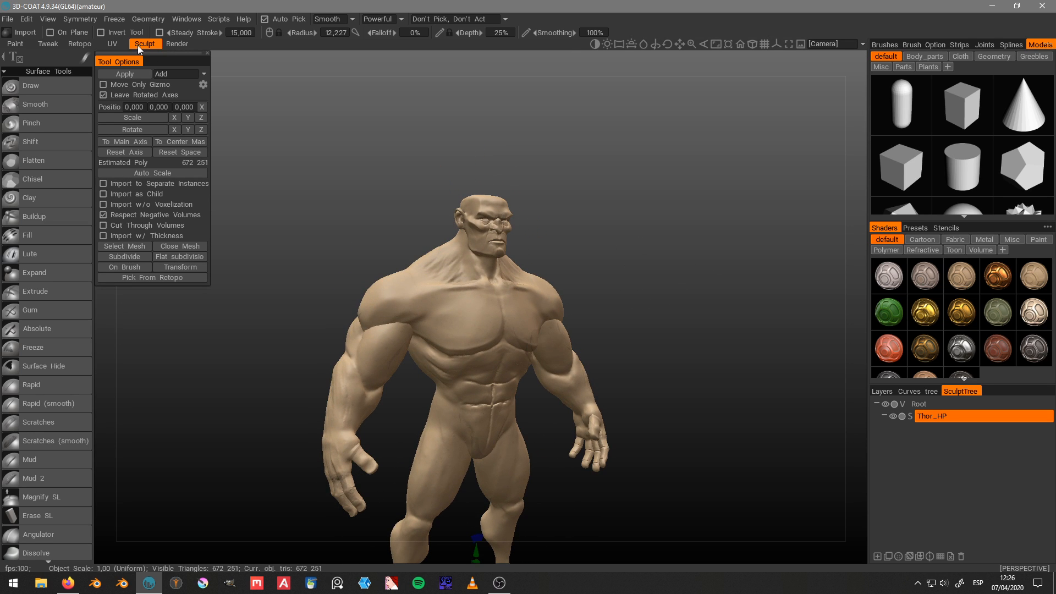
click(79, 44)
mouse_move(550, 160)
mouse_down()
mouse_move(616, 161)
mouse_move(551, 147)
mouse_up()
middle_drag(621, 201, 625, 160)
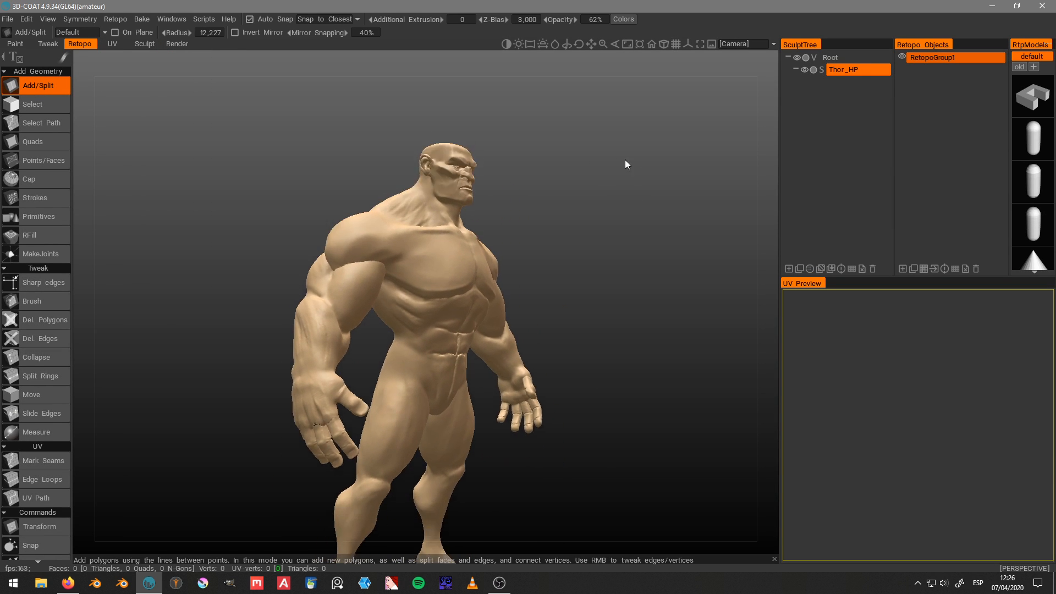
scroll(625, 160, down, 4)
drag(625, 160, 455, 194)
middle_drag(454, 193, 431, 219)
scroll(432, 219, up, 2)
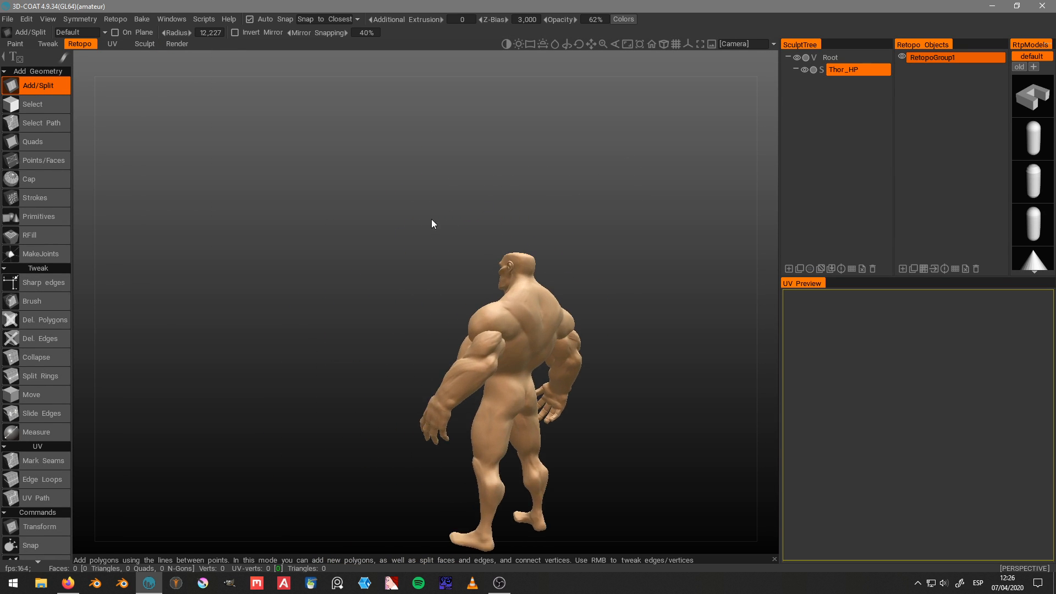
drag(432, 219, 562, 268)
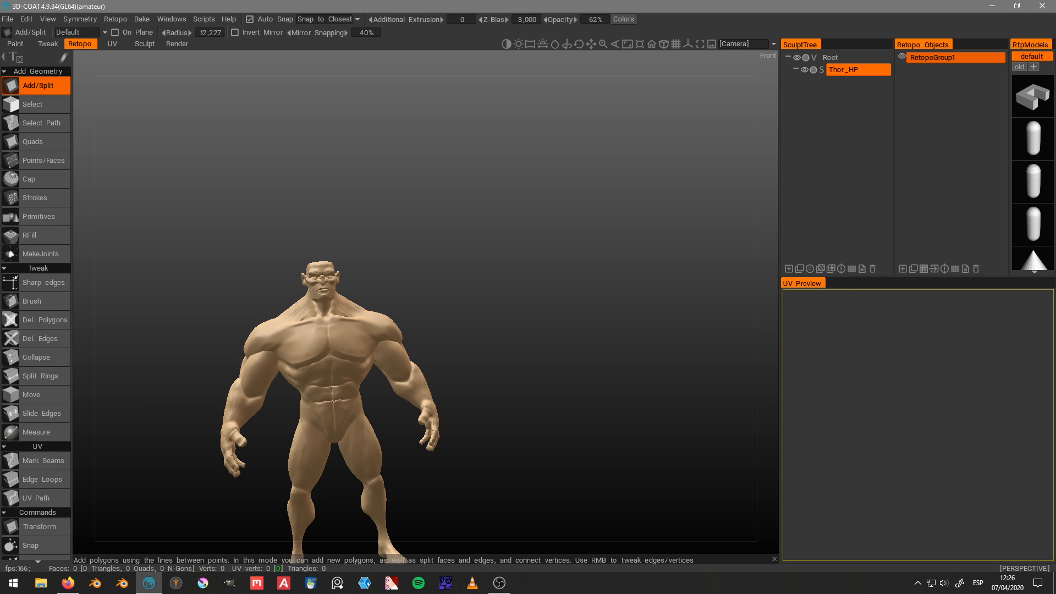
key(alt+Tab)
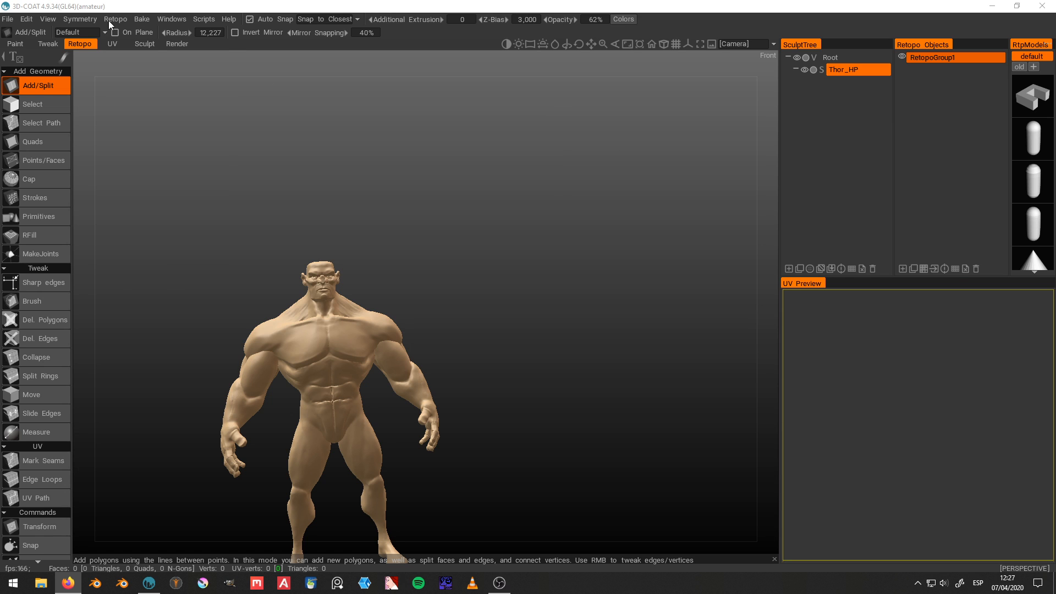
Step: Import Thor_LP.obj from the Thor\Exports folder as the retopology mesh, declining to snap it to the reference mesh
click(81, 18)
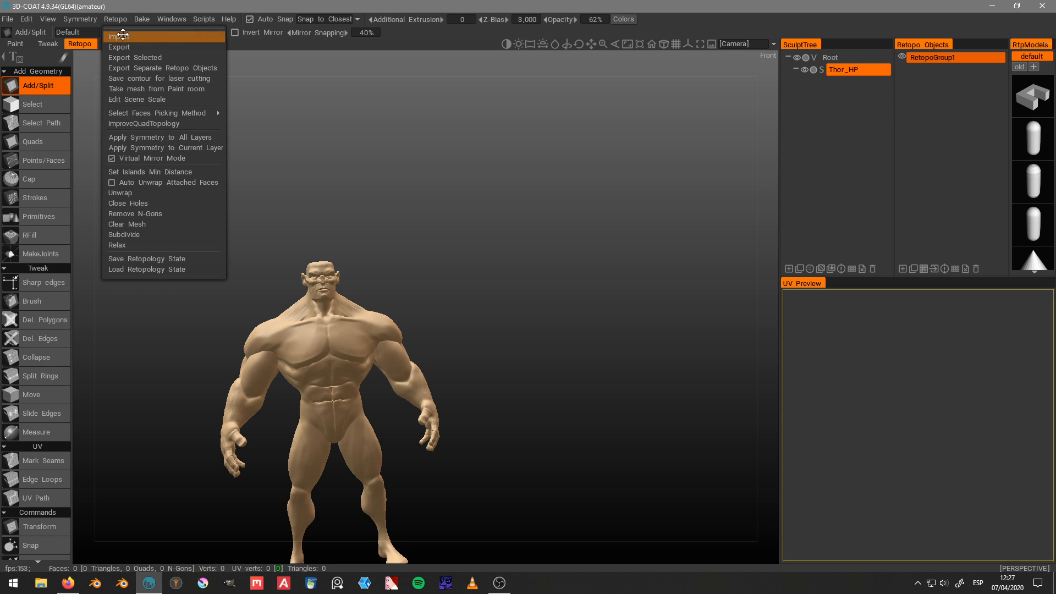
click(122, 36)
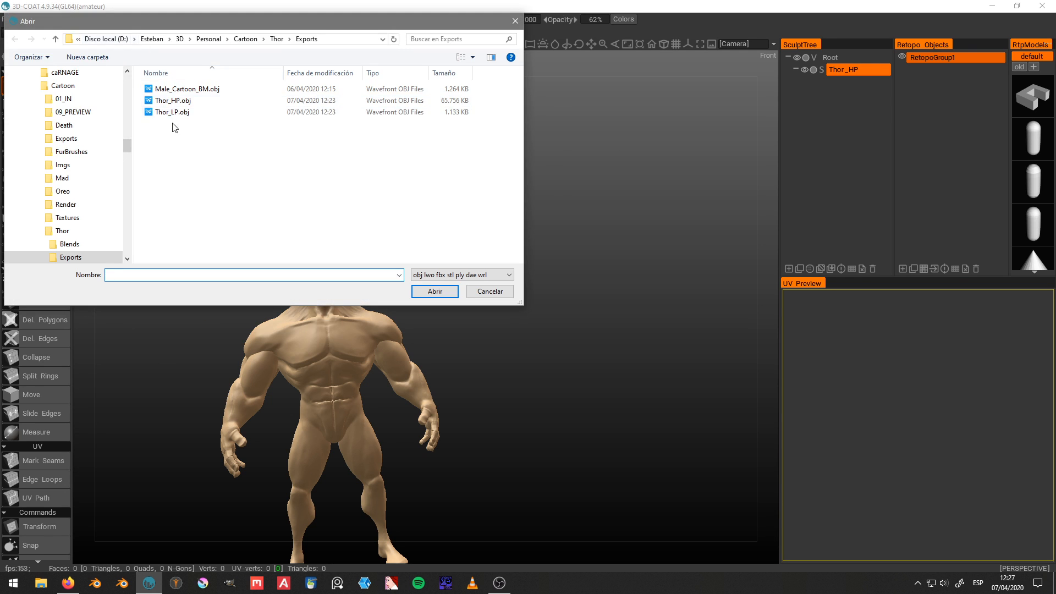
click(183, 112)
double_click(183, 113)
mouse_move(184, 115)
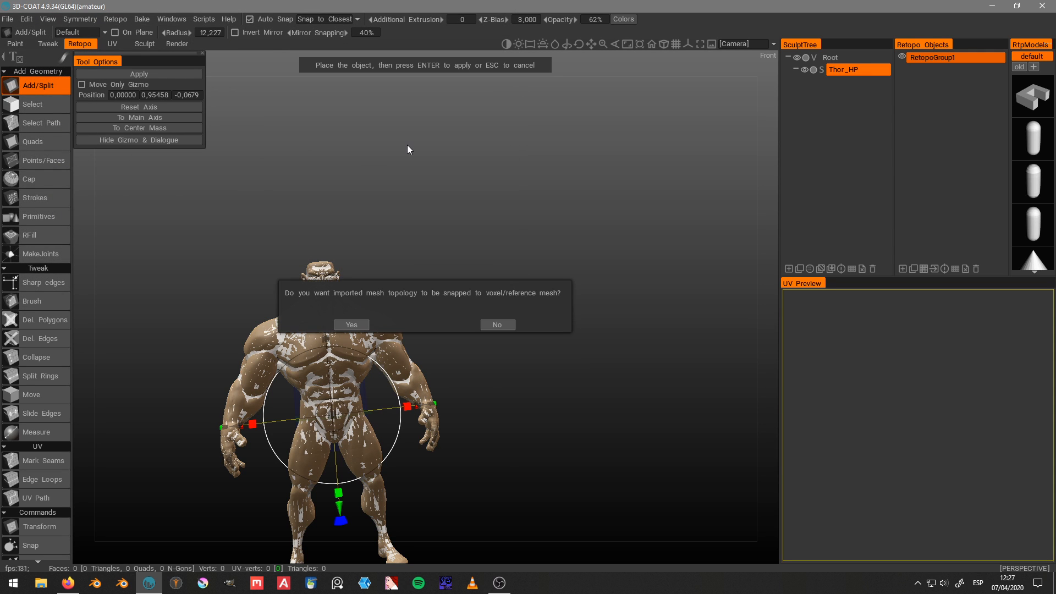
click(500, 324)
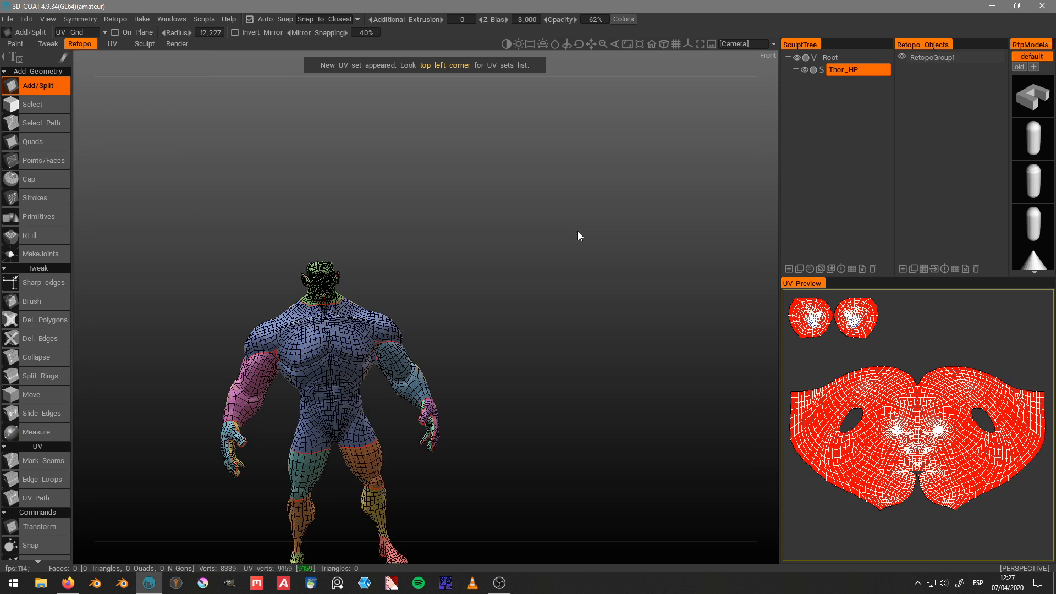
Step: Widen the UV Preview and object list area and view the imported retopology mesh from the side
drag(579, 231, 414, 252)
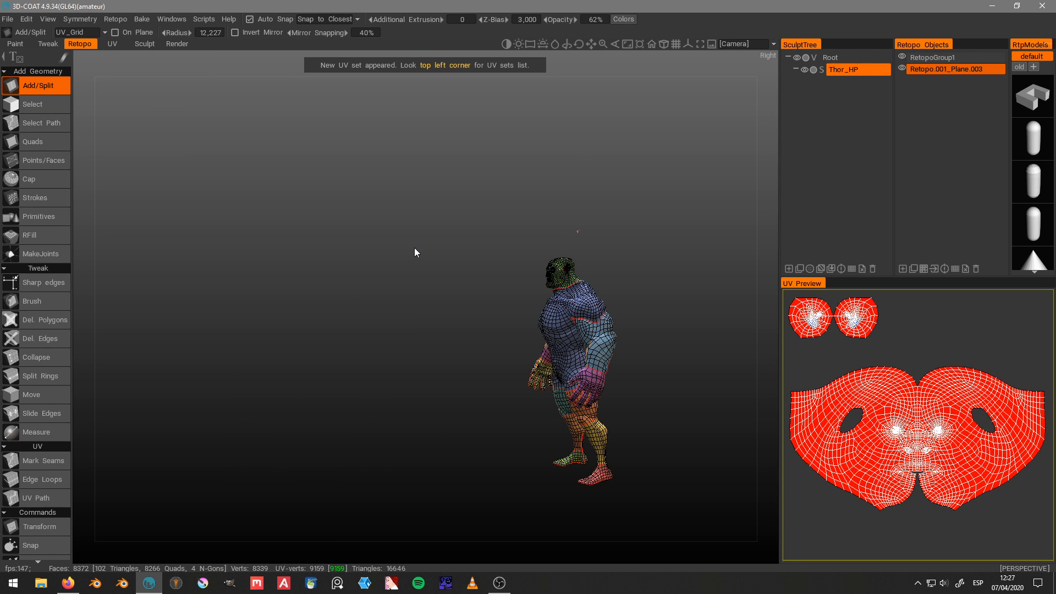
key(KP_6)
mouse_move(779, 327)
mouse_down()
mouse_move(726, 328)
mouse_move(750, 329)
mouse_up()
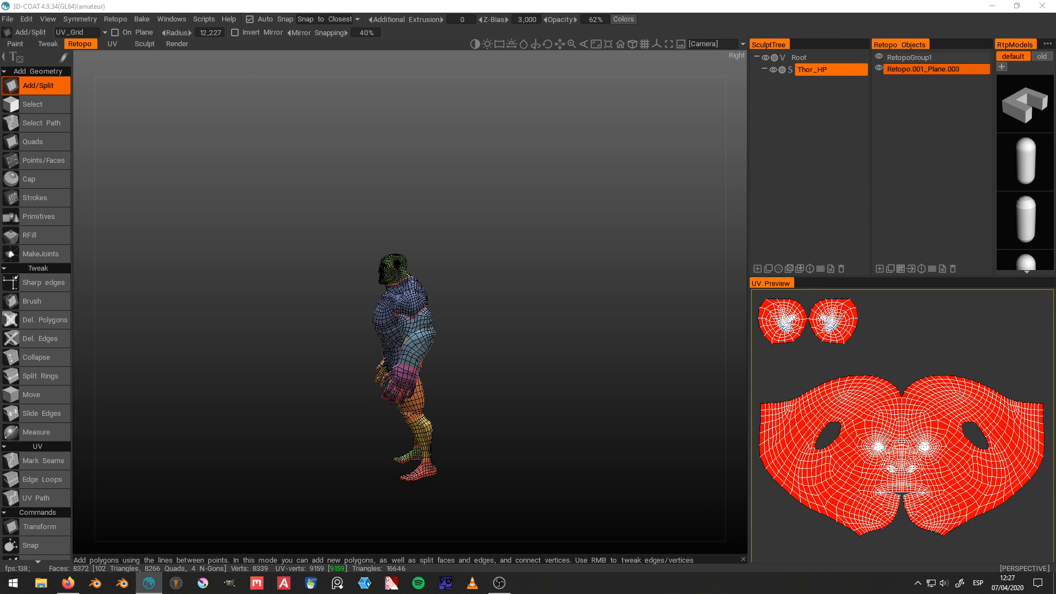
key(alt+Tab)
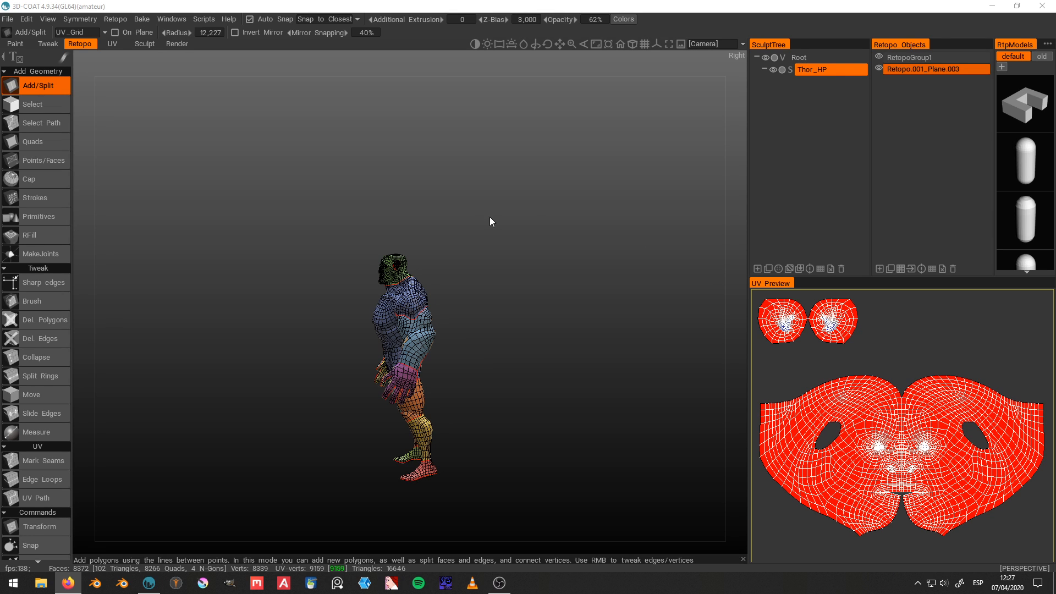
Step: Switch to the Sculpt room, assign the default set's Skin shader to Thor_HP and accept the cavity settings notice
click(142, 19)
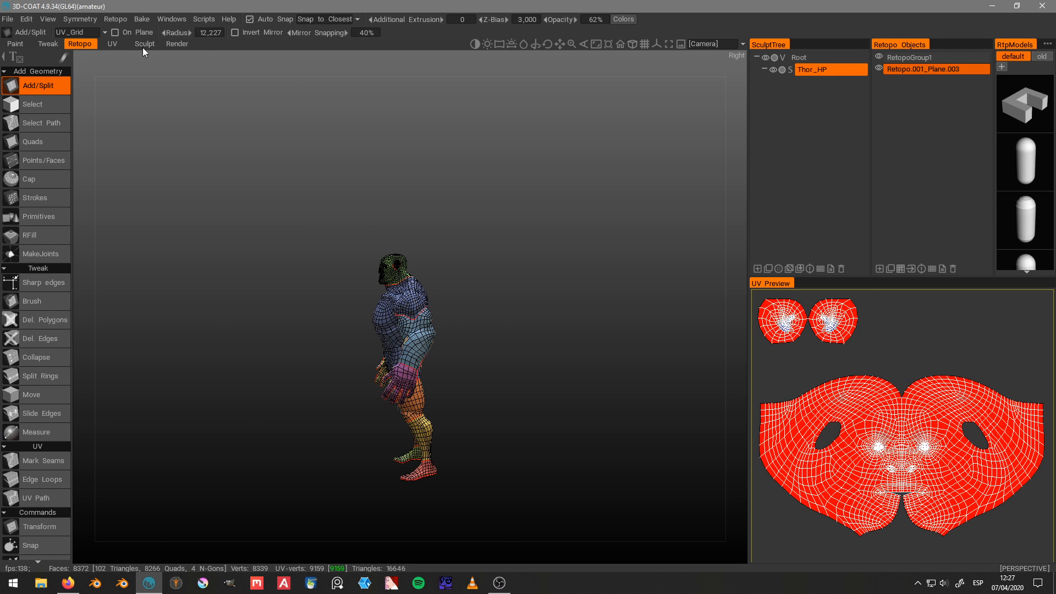
click(144, 44)
scroll(1016, 317, down, 1)
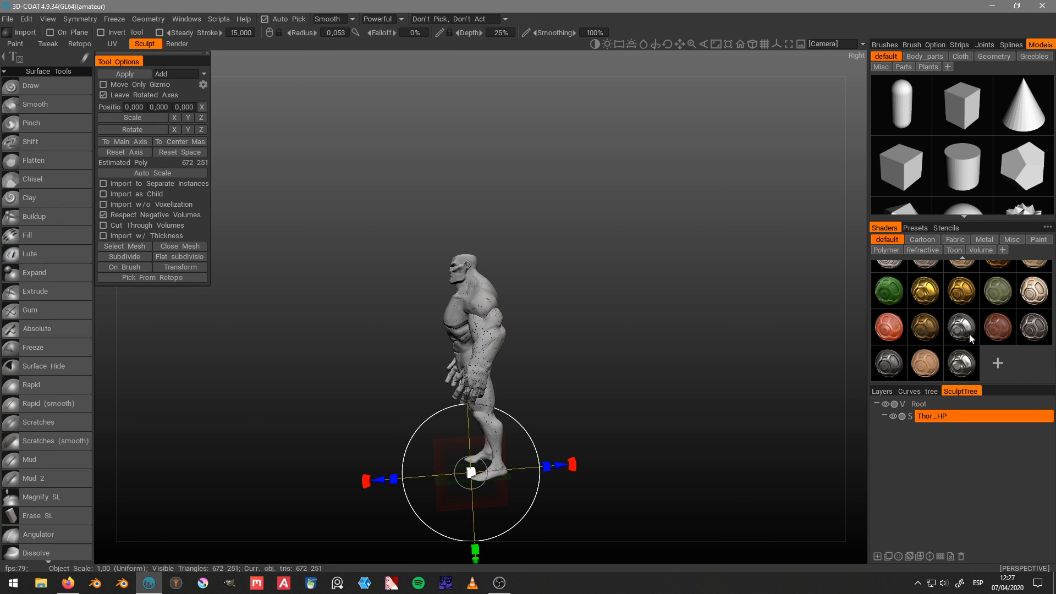
click(929, 361)
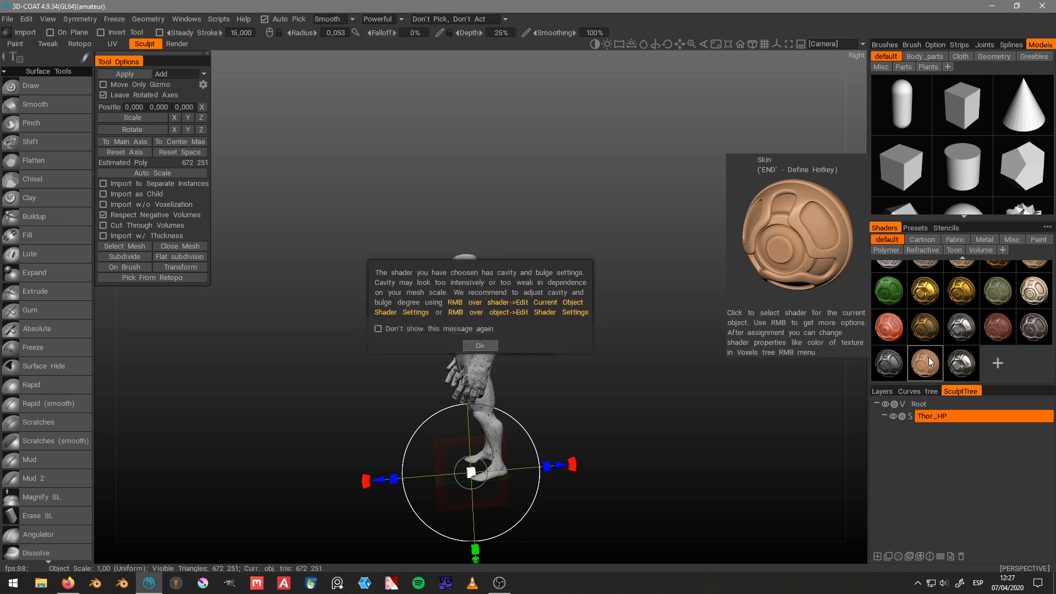
click(487, 345)
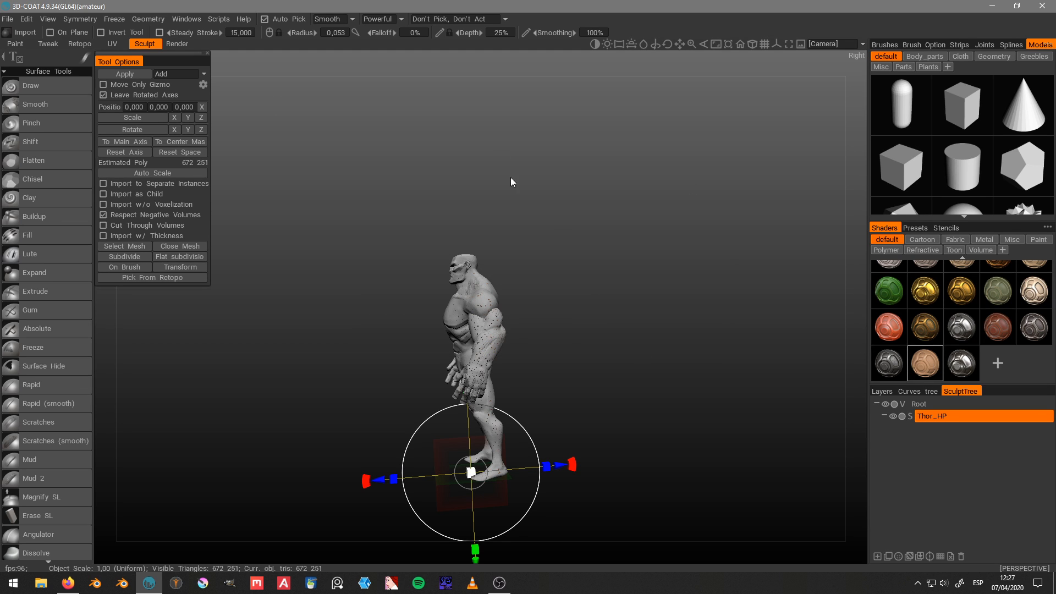
Step: Return to the Retopo room with a front view of the torso and hide the Retopo.001_Plane.003 mesh
drag(468, 88, 459, 113)
right_drag(459, 113, 551, 126)
middle_drag(552, 126, 586, 158)
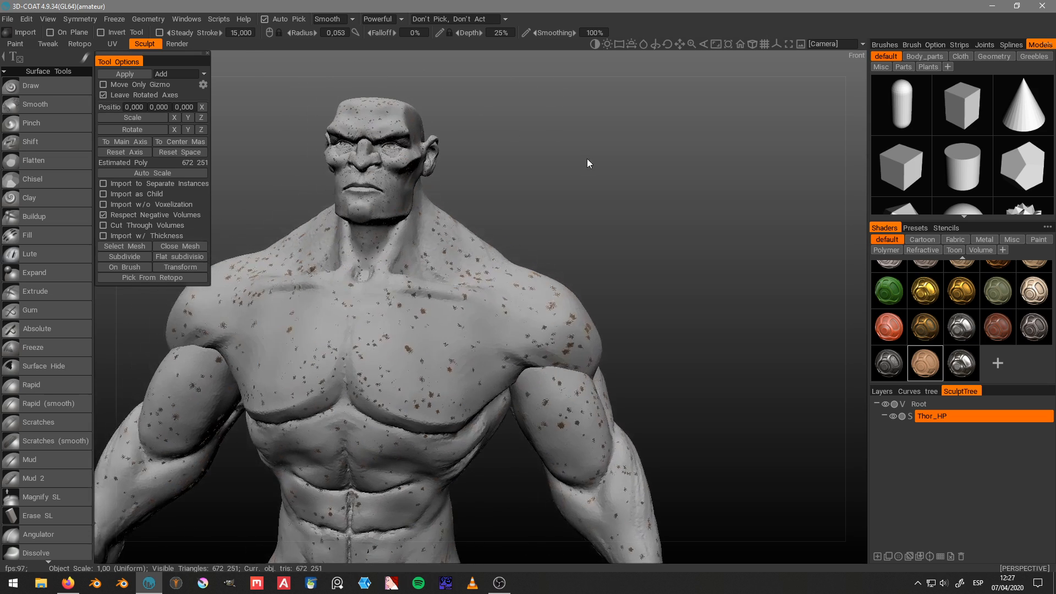
drag(587, 158, 594, 157)
right_drag(612, 157, 643, 172)
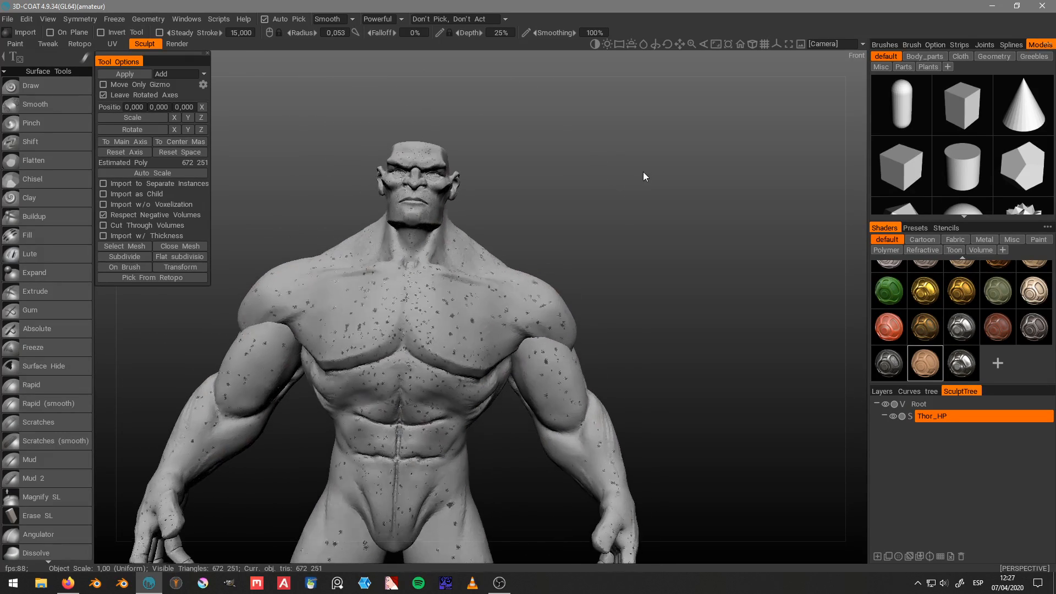
click(79, 44)
click(880, 68)
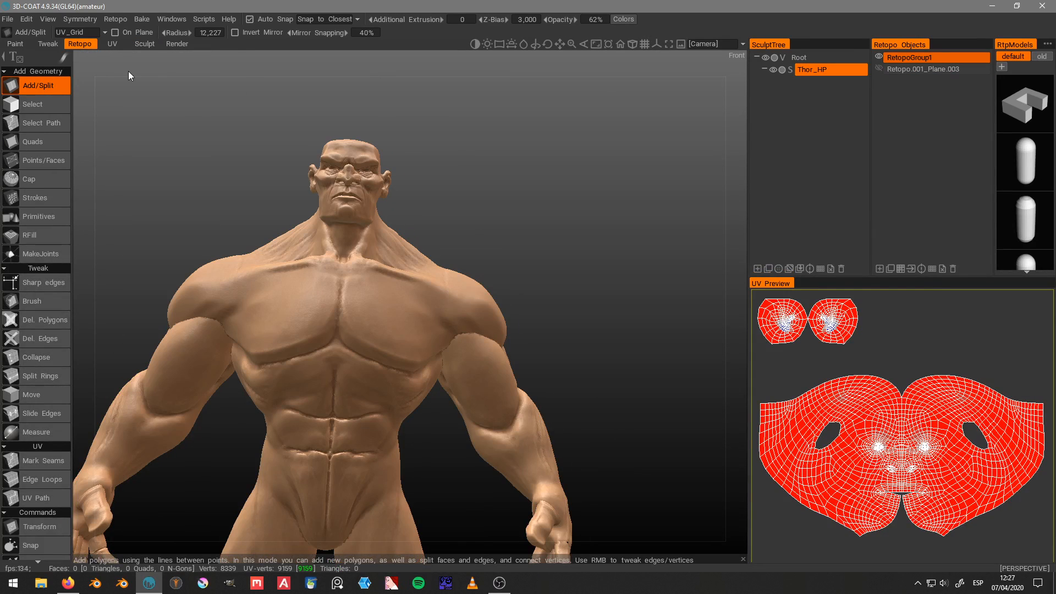
Step: Switch to the Sculpt room and replace the Import tool with LiveClay, dismissing the gizmo transform tip
click(144, 44)
drag(583, 154, 562, 180)
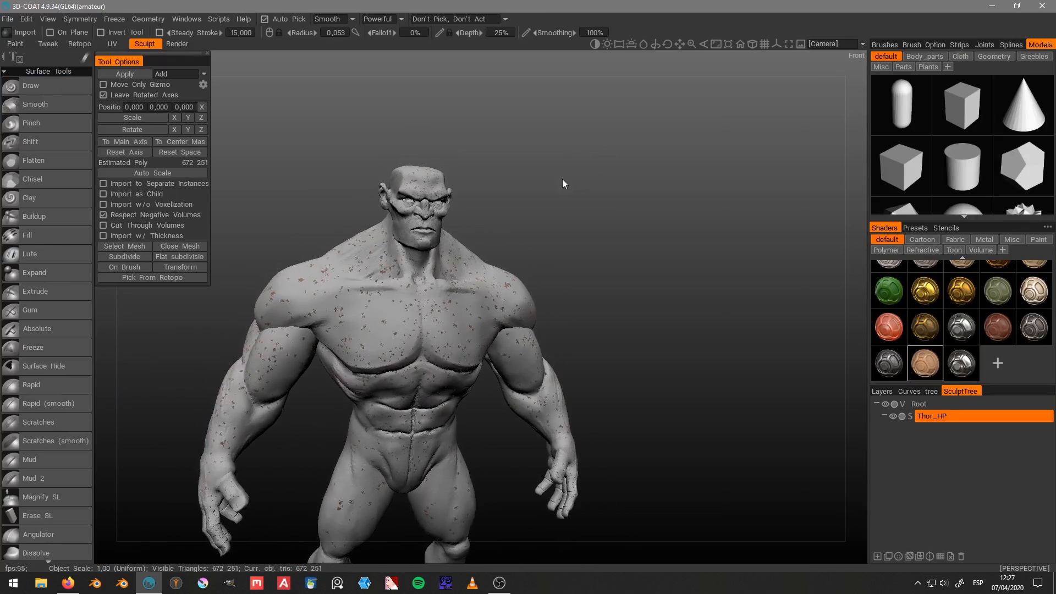
scroll(604, 164, up, 3)
scroll(610, 162, up, 2)
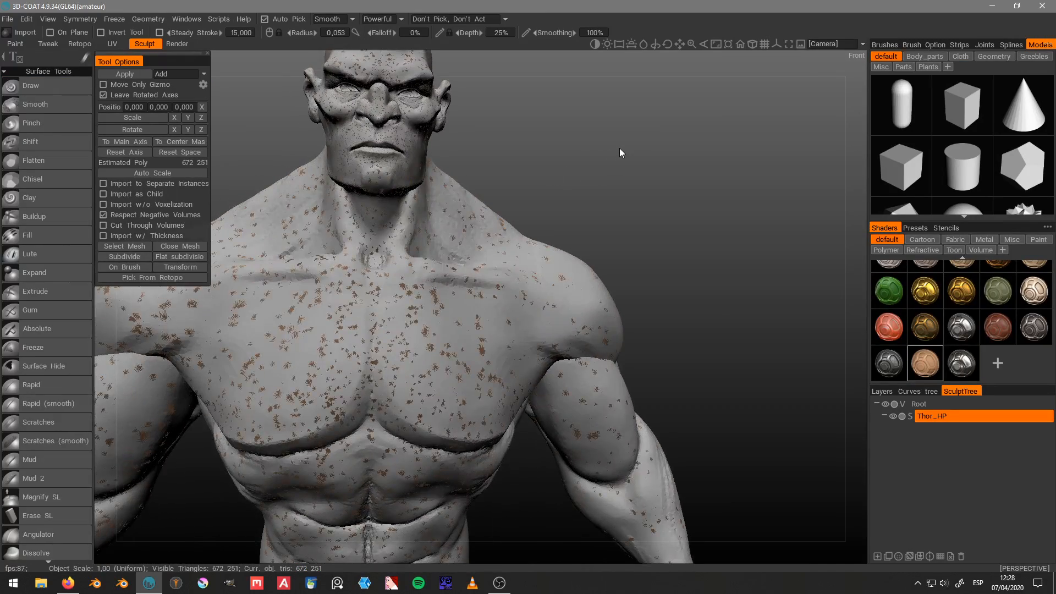
scroll(620, 147, down, 2)
key(space)
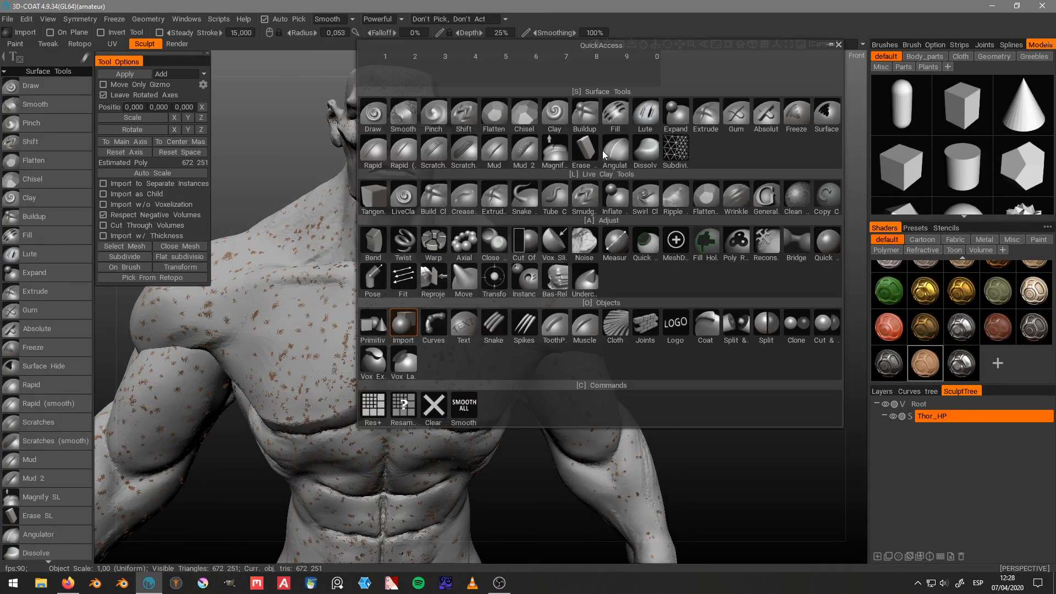
click(673, 151)
drag(543, 130, 596, 144)
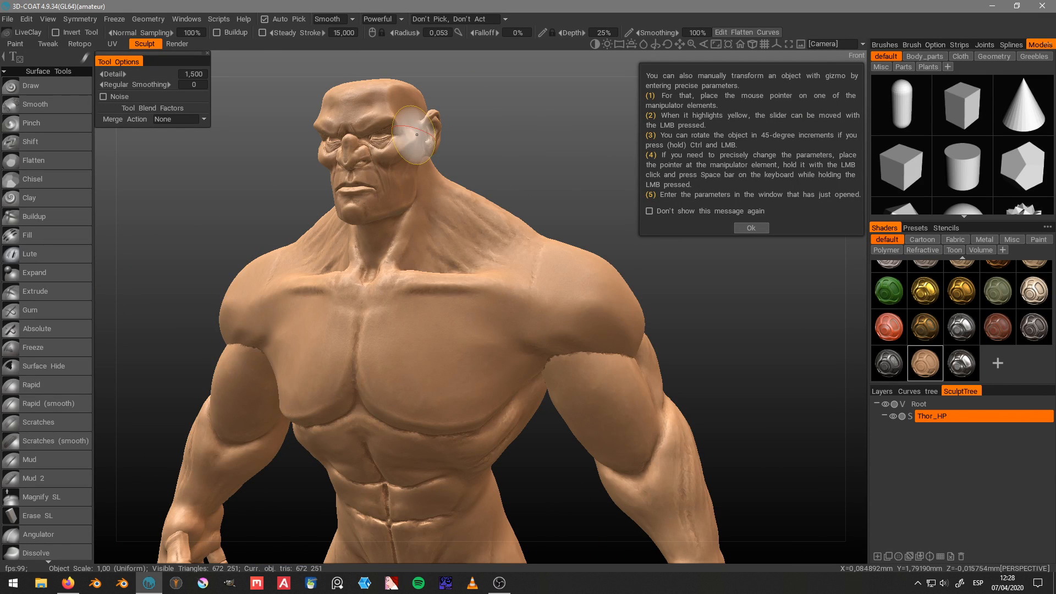
click(751, 227)
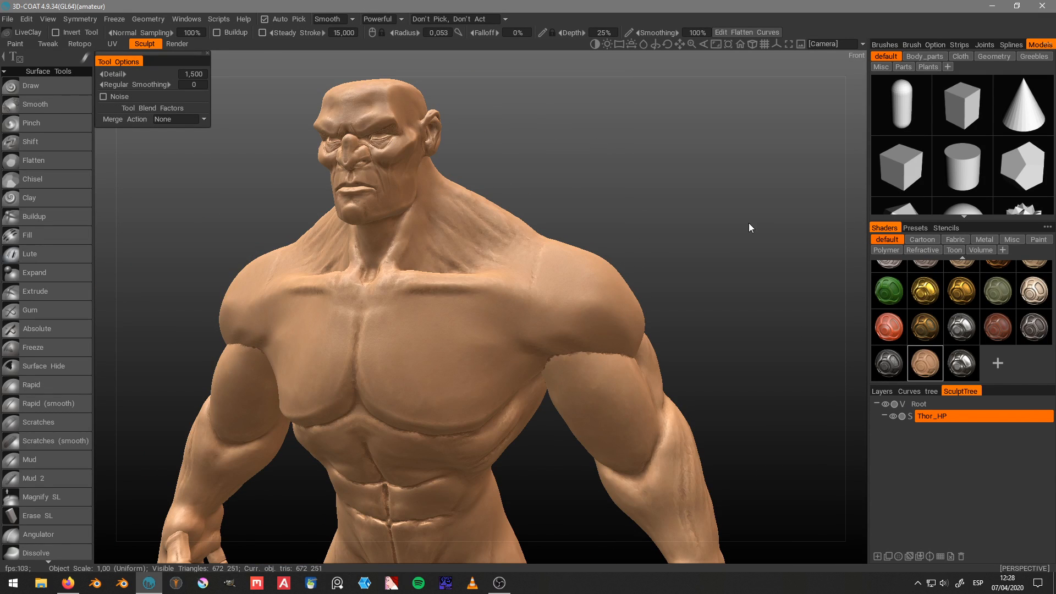
Step: Preview Thor_HP's upper body in the Render room from the front and return to the Sculpt room
click(175, 44)
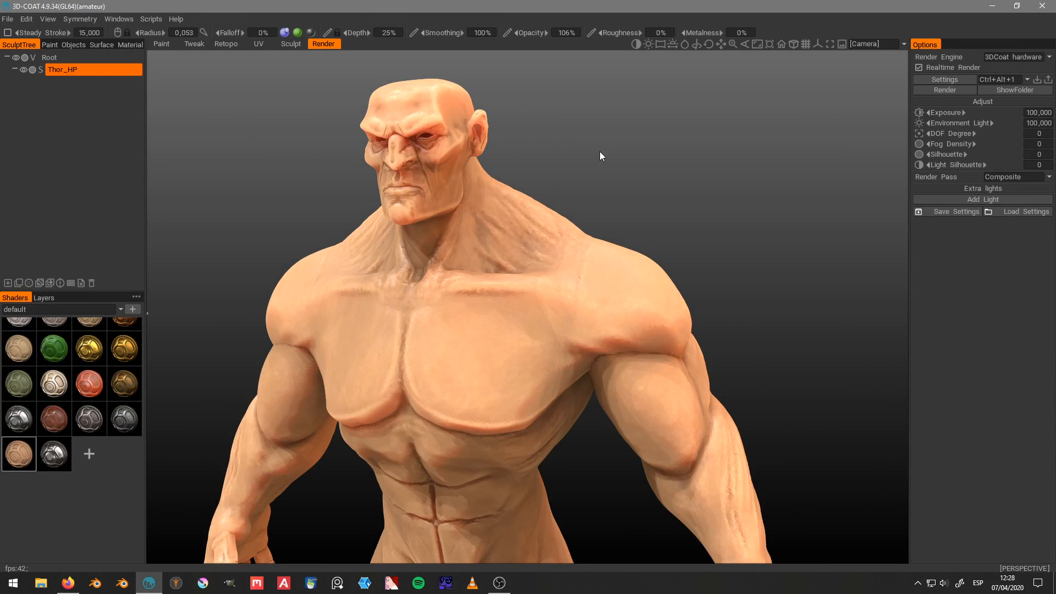
drag(600, 157, 638, 134)
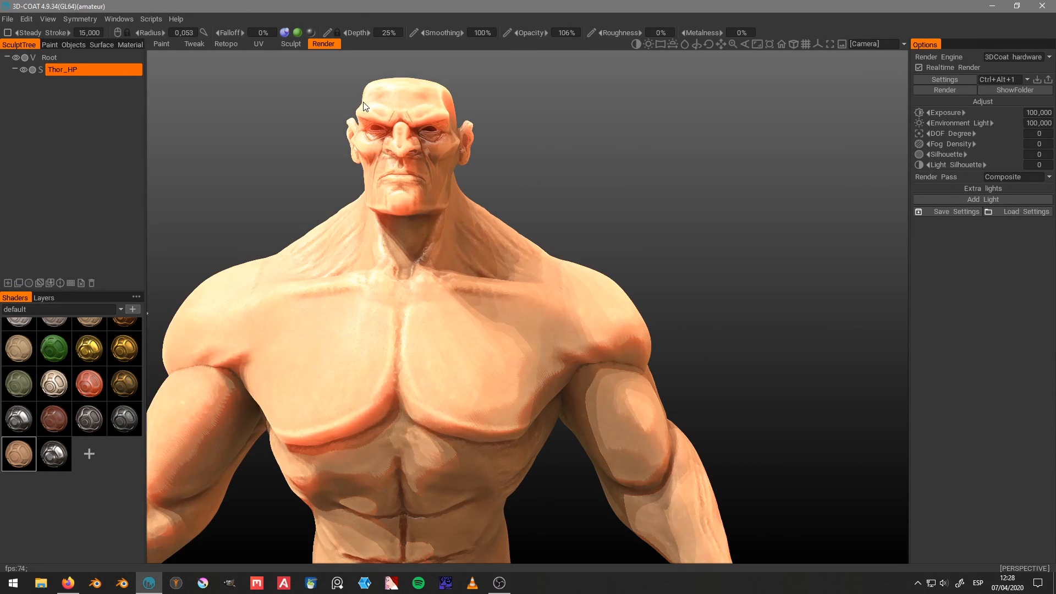
click(291, 44)
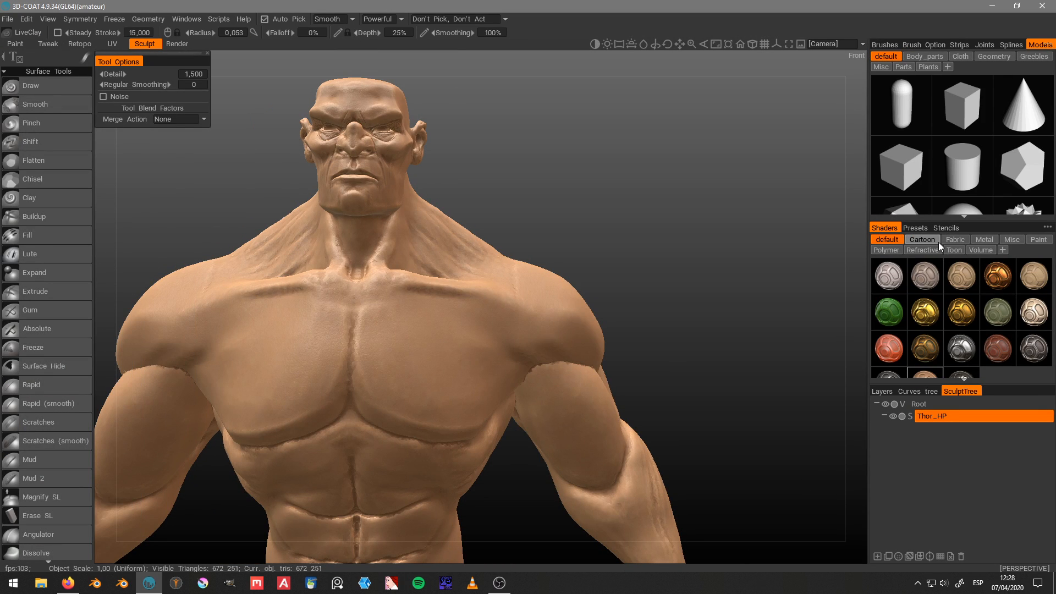
Step: Assign the Skin shader from the Misc set to Thor_HP, accept the PBR notice and preview it in the Render room
click(922, 240)
scroll(963, 308, down, 3)
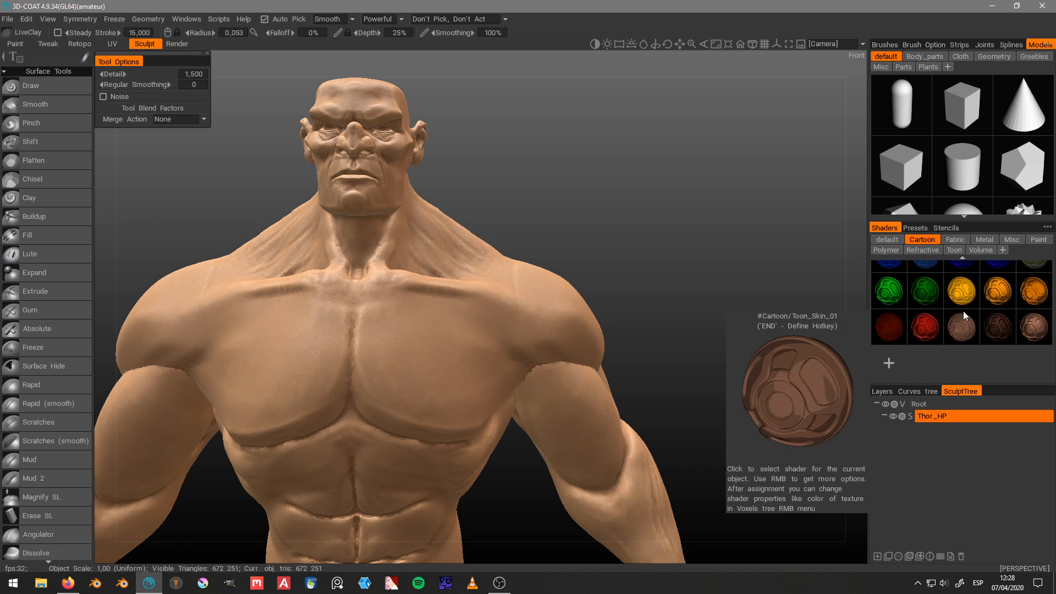
scroll(965, 303, up, 3)
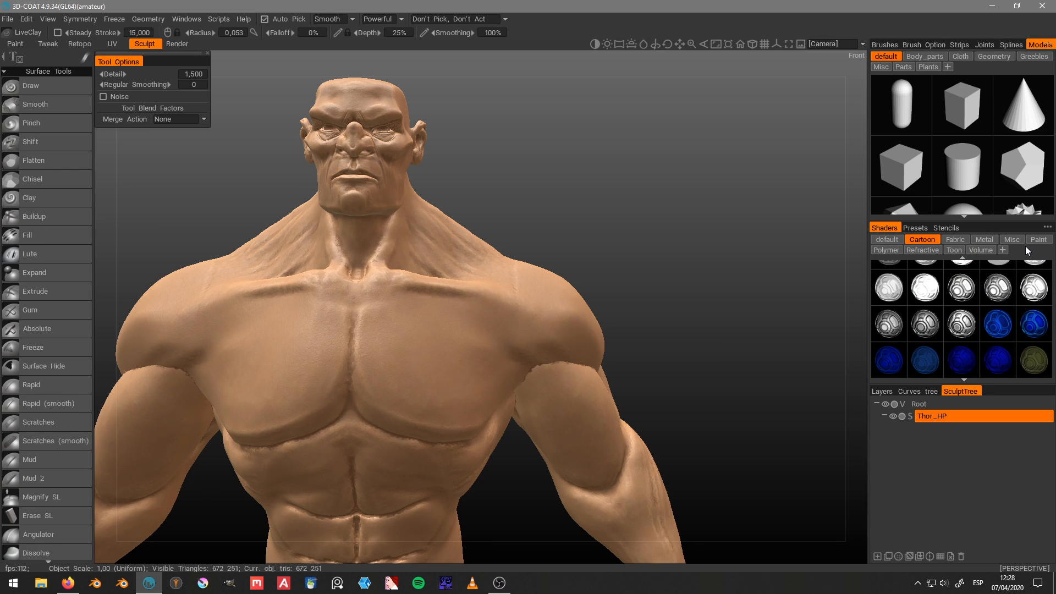
click(1011, 240)
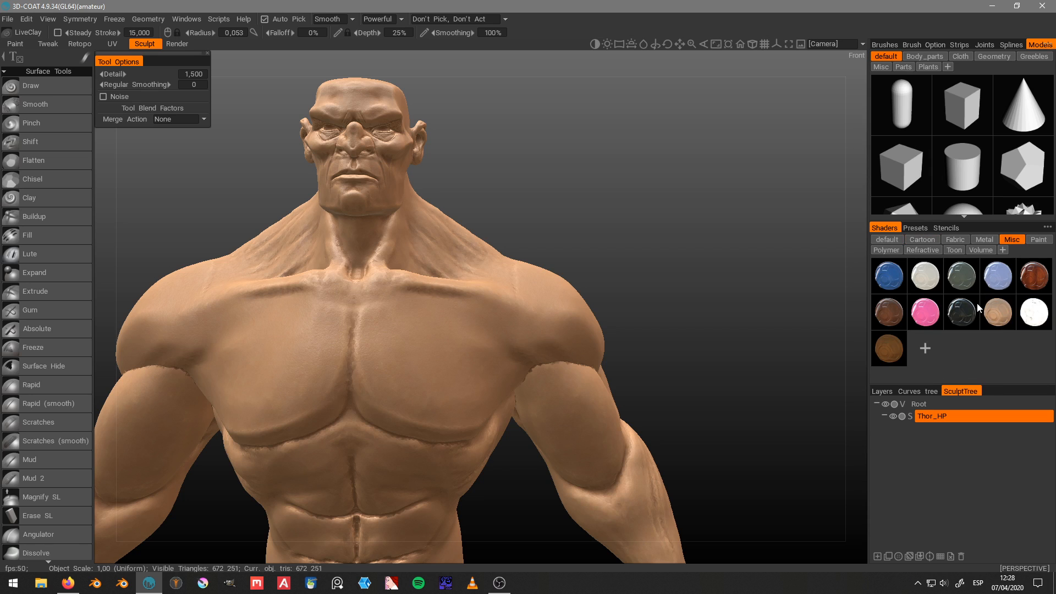
mouse_move(1000, 316)
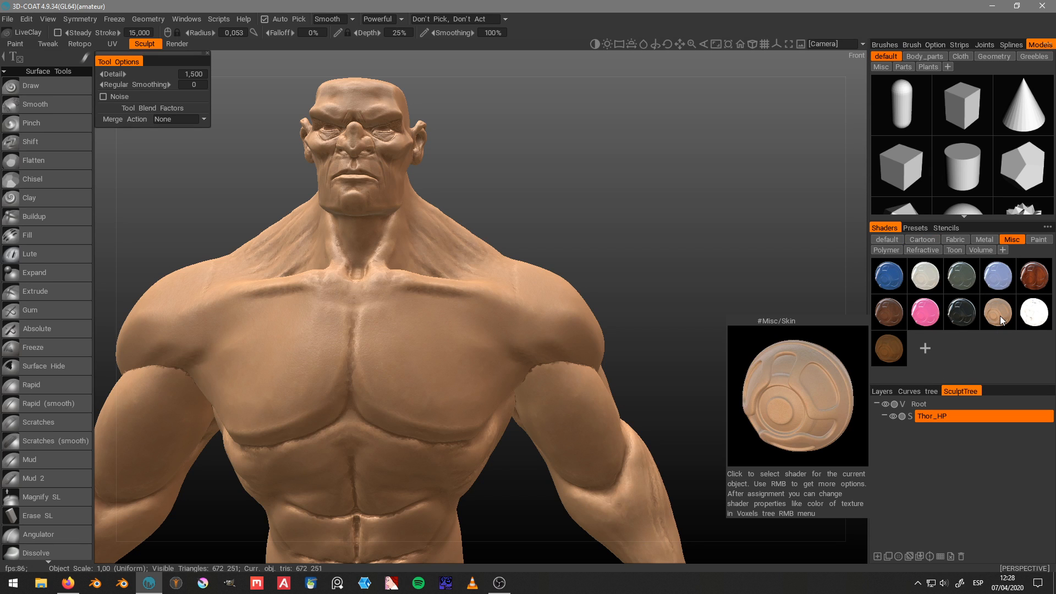
click(1000, 316)
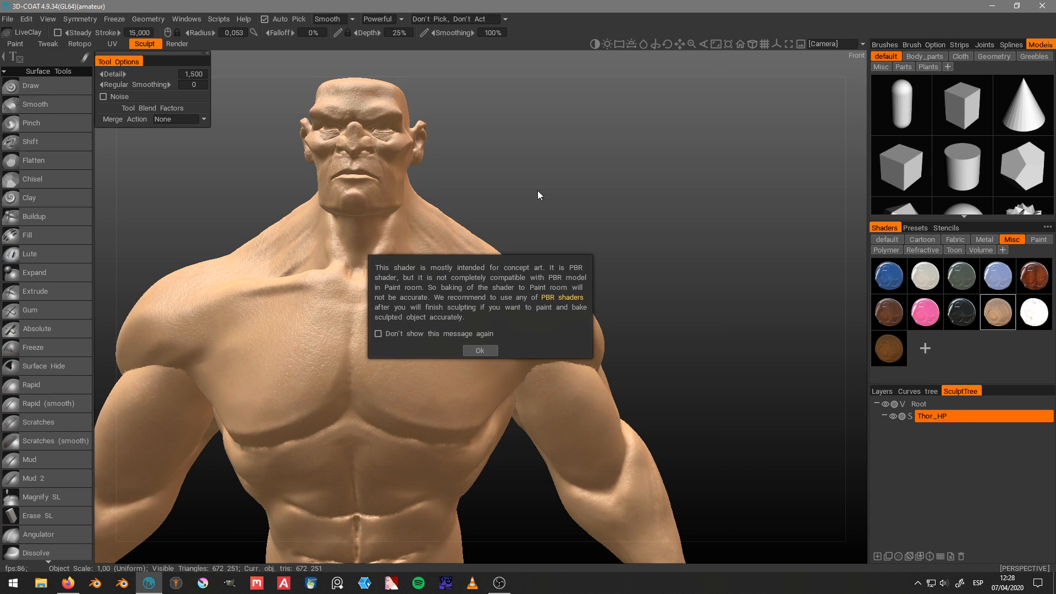
click(485, 349)
drag(621, 175, 491, 180)
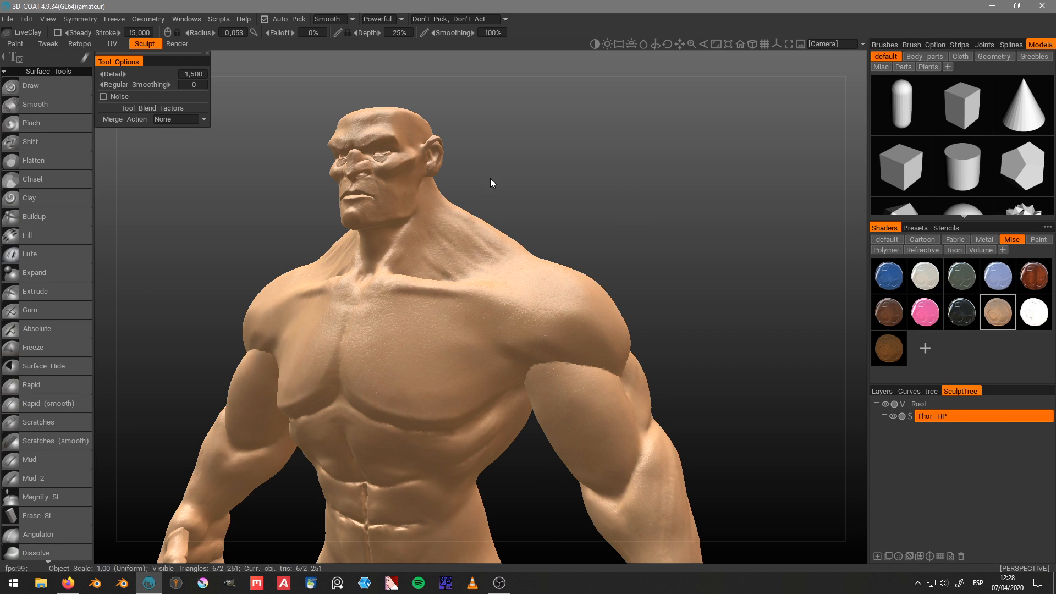
click(174, 47)
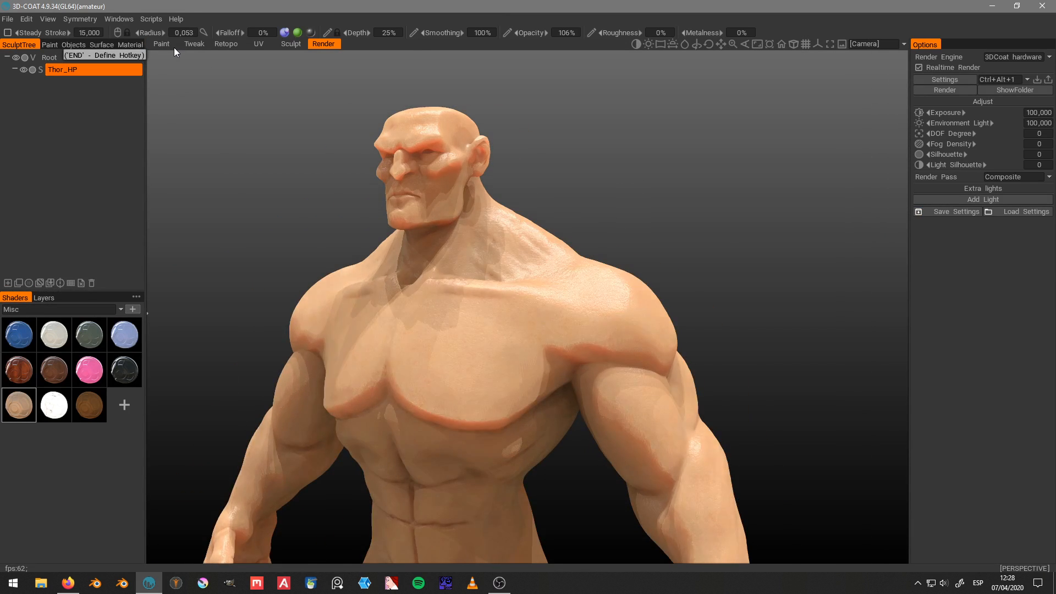
Step: Return to the Retopo room and show the Retopo.001_Plane.003 mesh again with the whole figure in front view
click(223, 45)
drag(486, 97, 647, 126)
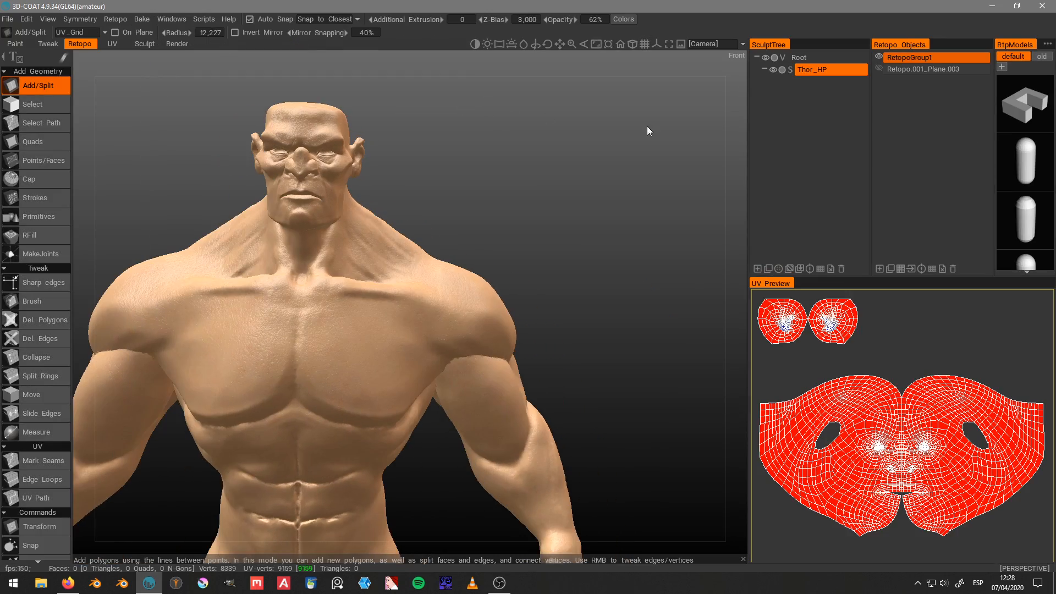
click(879, 68)
middle_drag(510, 124, 546, 137)
scroll(547, 137, down, 3)
drag(547, 137, 485, 163)
right_drag(485, 162, 429, 149)
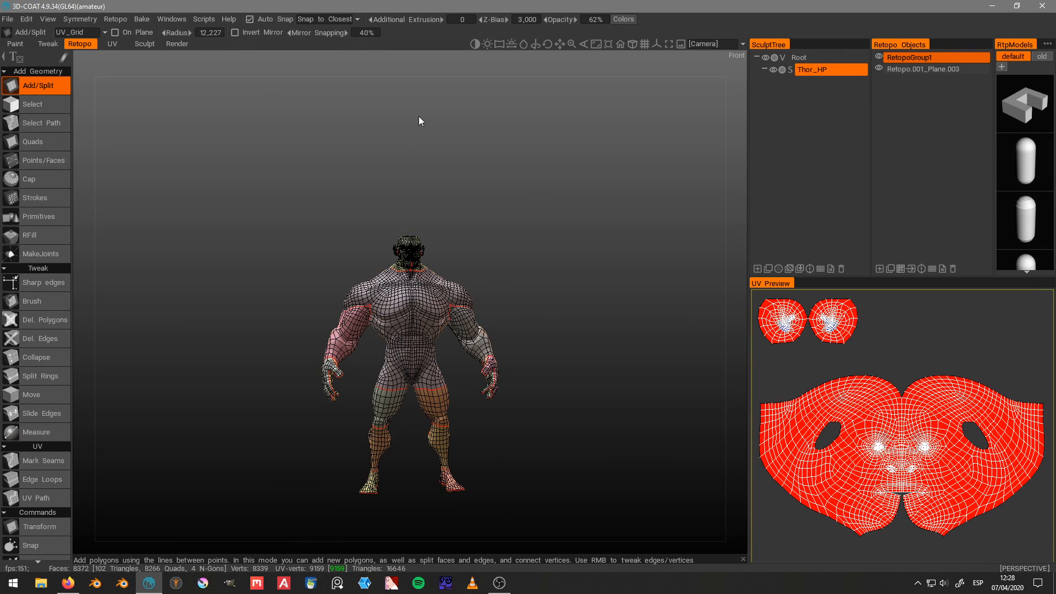
Step: Start saving the project and create a new folder named 3DCoat inside the Cartoon project's Thor folder
key(ctrl+s)
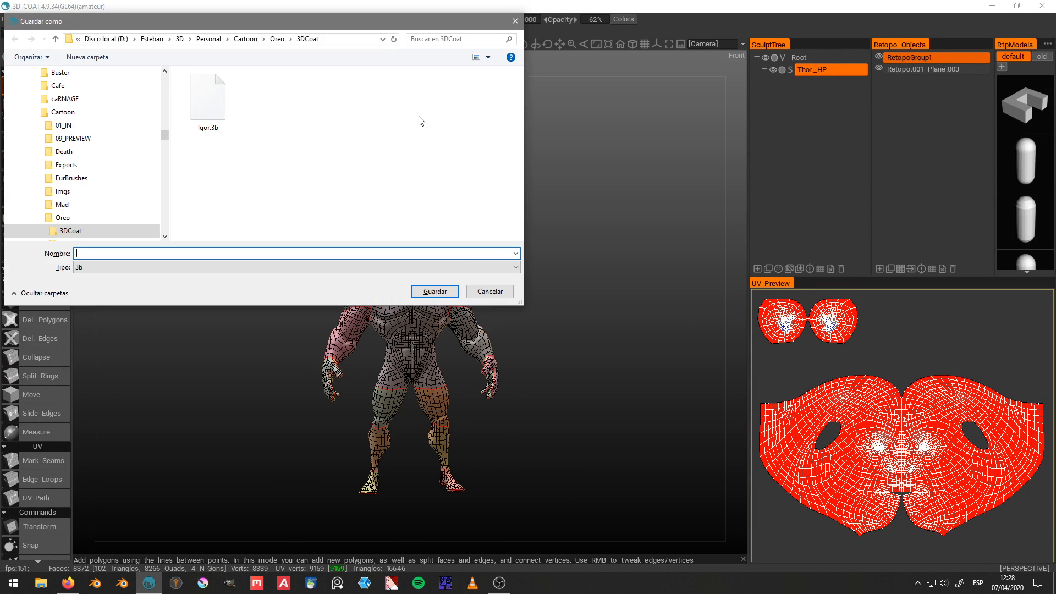
click(245, 39)
double_click(204, 204)
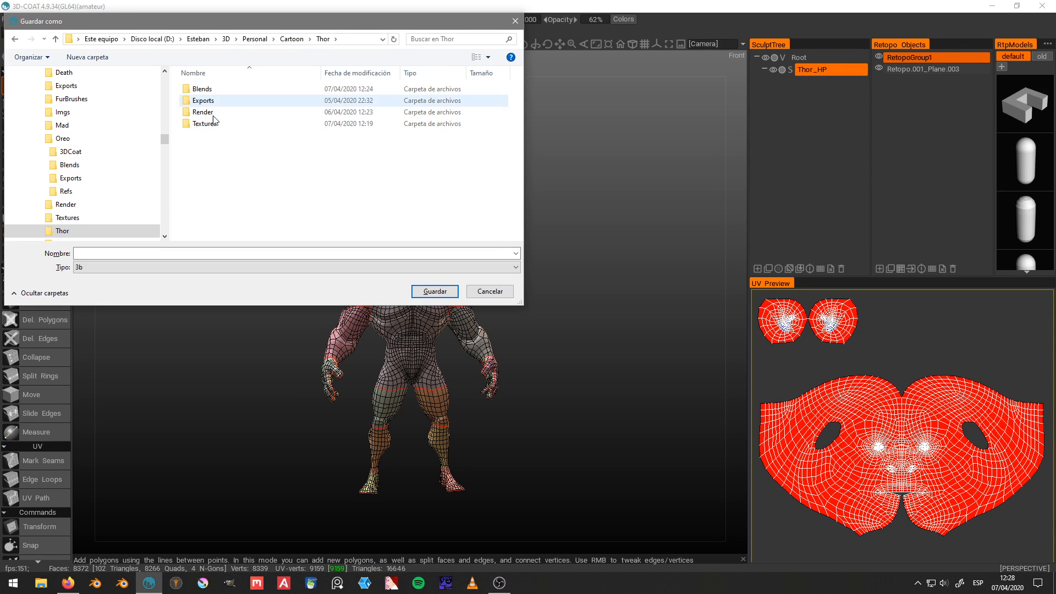
right_click(214, 170)
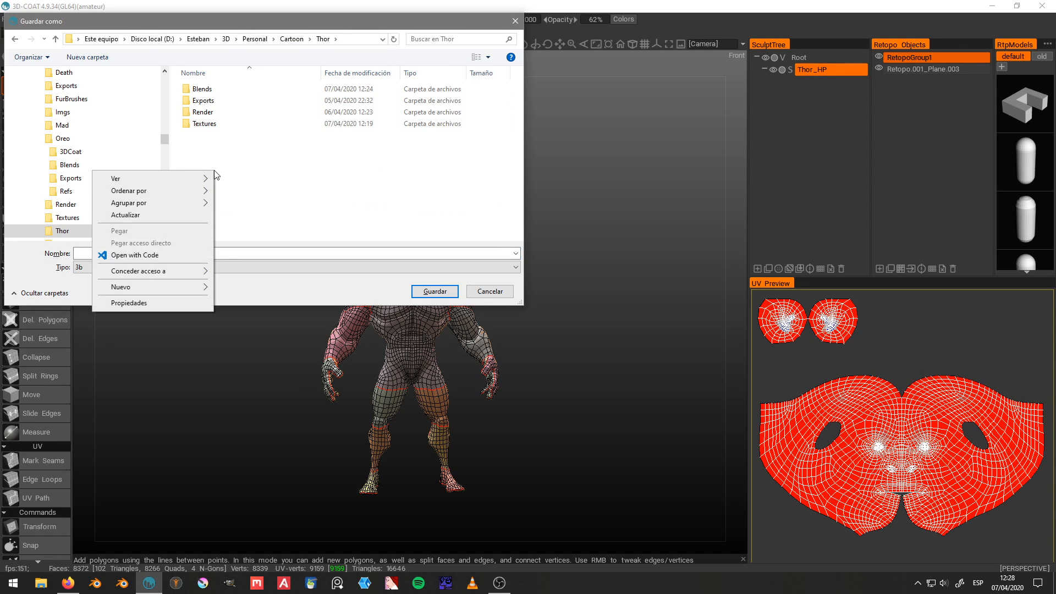
mouse_move(166, 290)
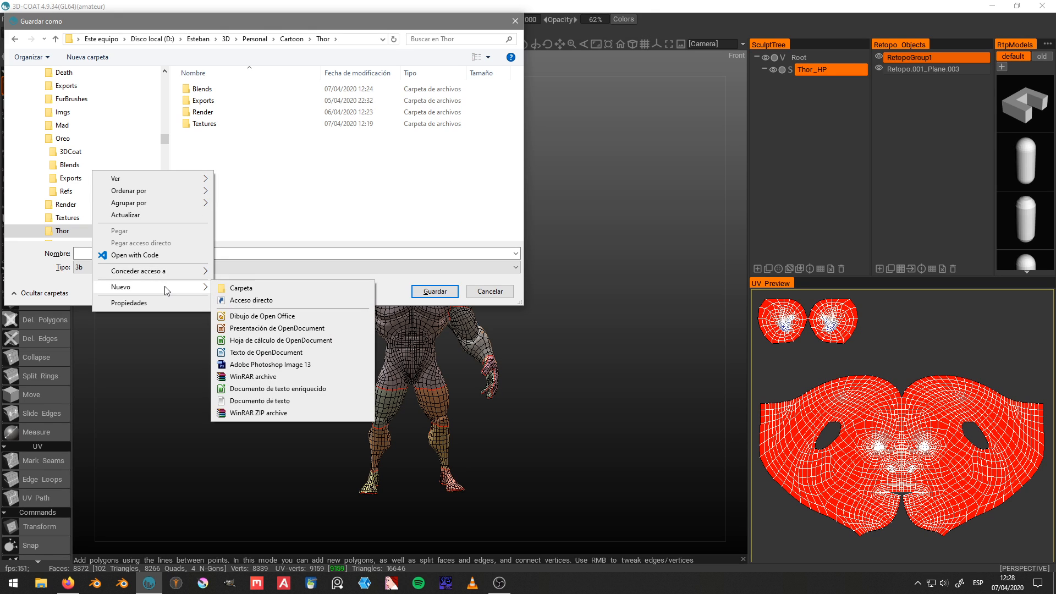
click(241, 287)
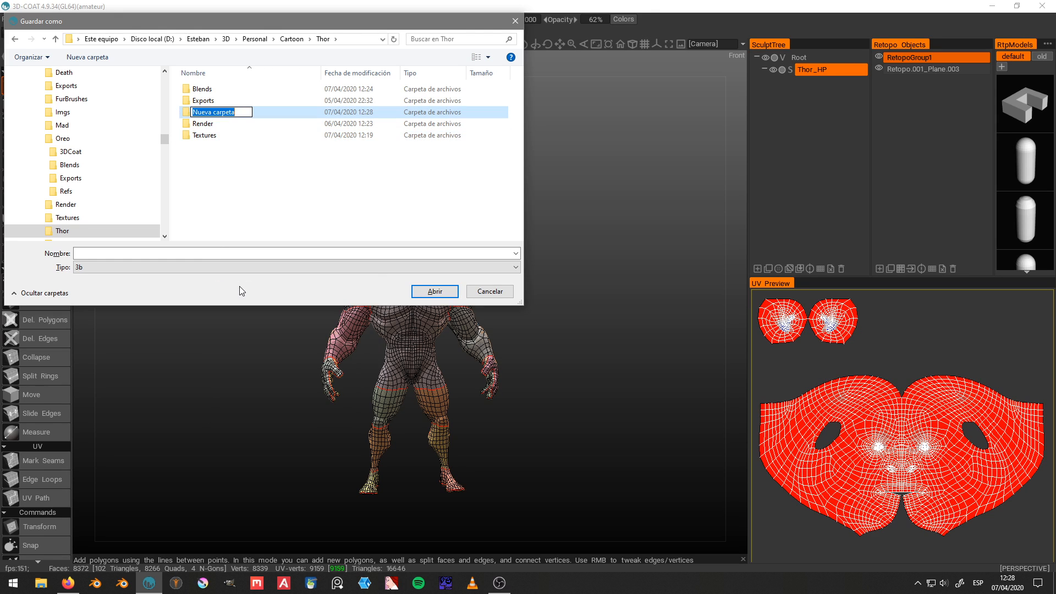
text(3D)
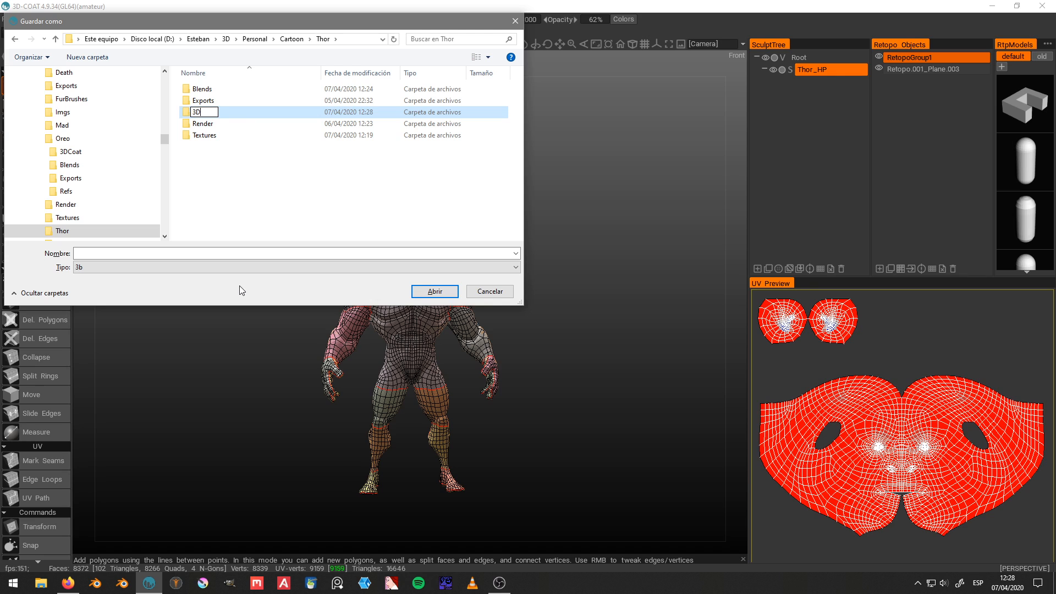
text(Coat)
key(Return)
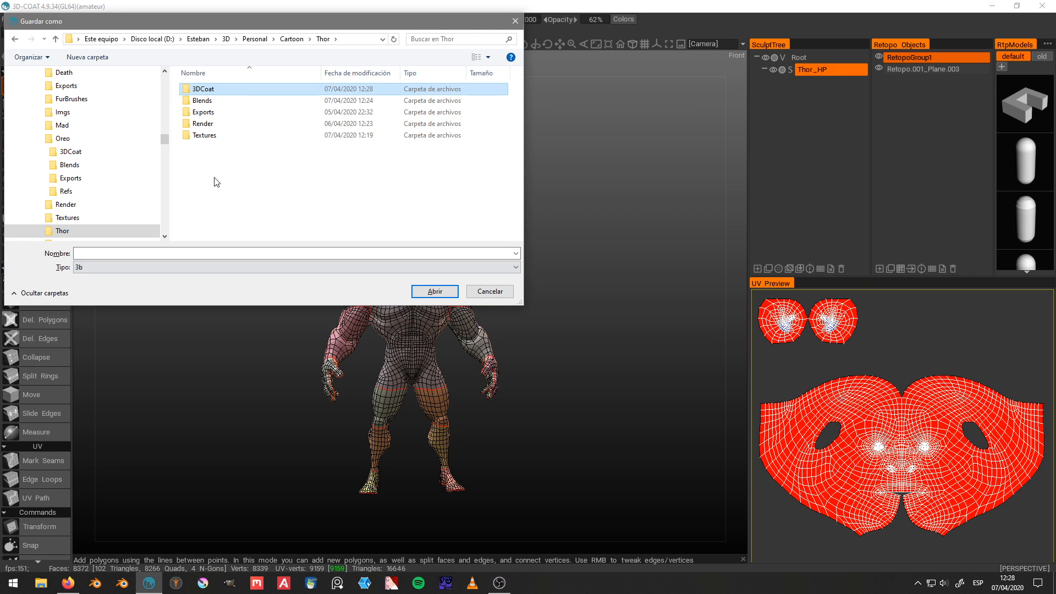
Step: Save the project as Thor_Body in 3b format inside the new 3DCoat folder
double_click(218, 90)
click(178, 253)
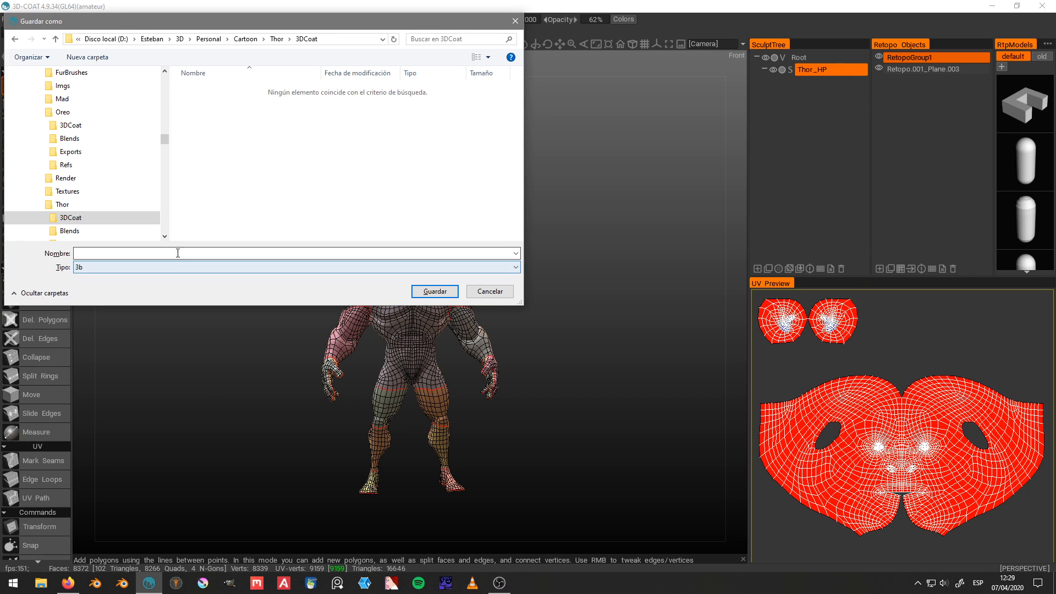
text(Thor)
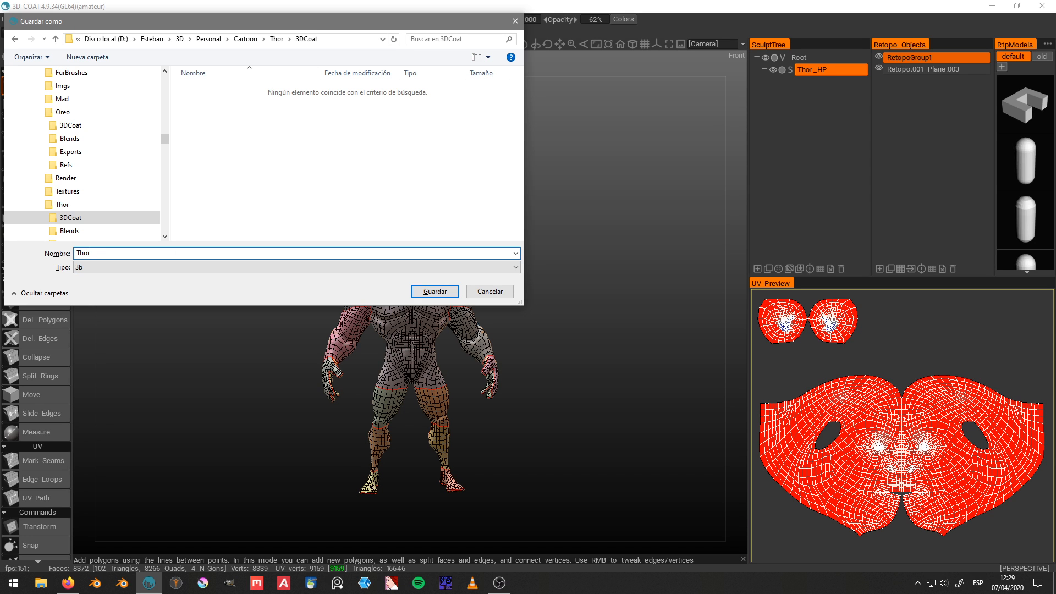
text(_Body)
key(Return)
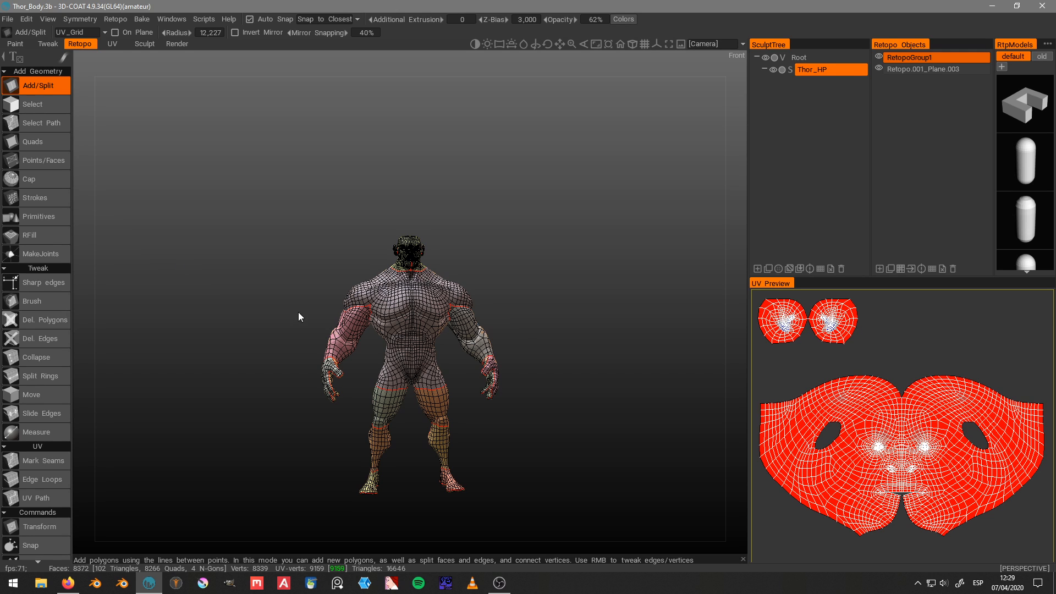
Step: Start a per-pixel normal map bake, setting the scan depth to 0,807 outside and 1,244 inside the object while previewing the inner shell
click(141, 19)
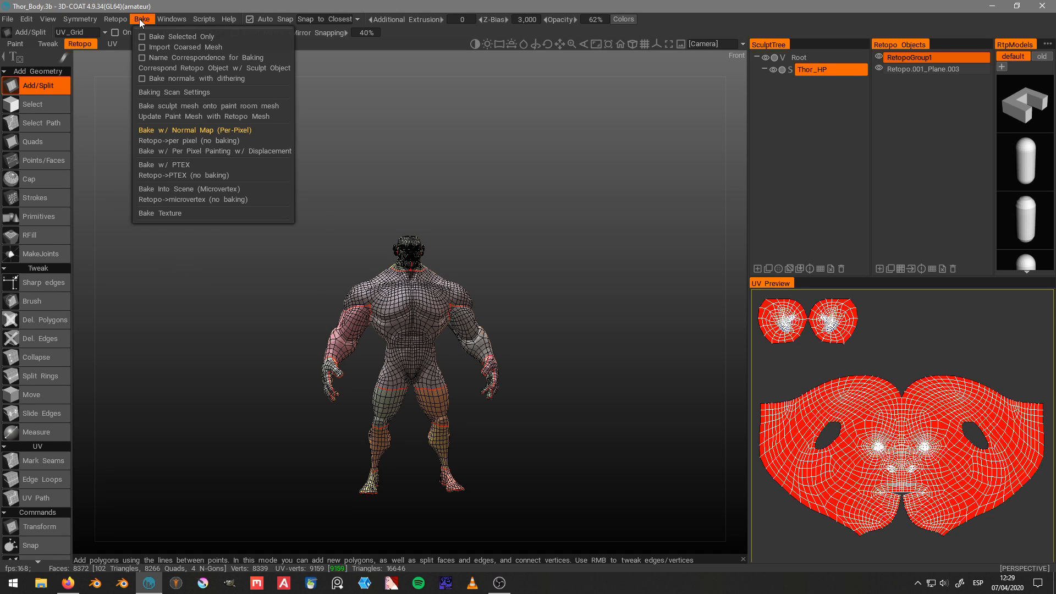
click(168, 132)
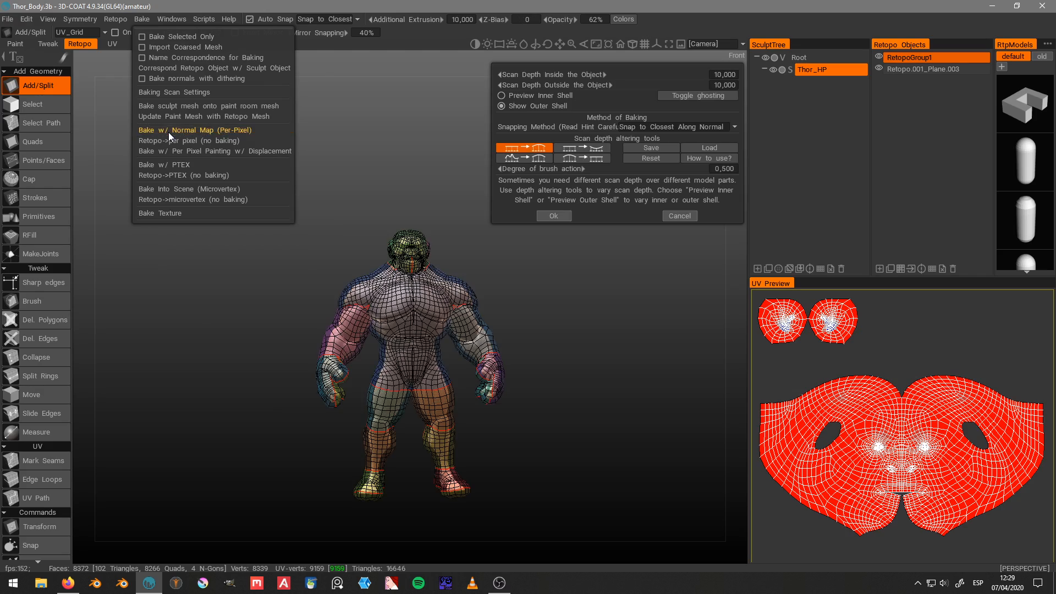
scroll(220, 130, up, 5)
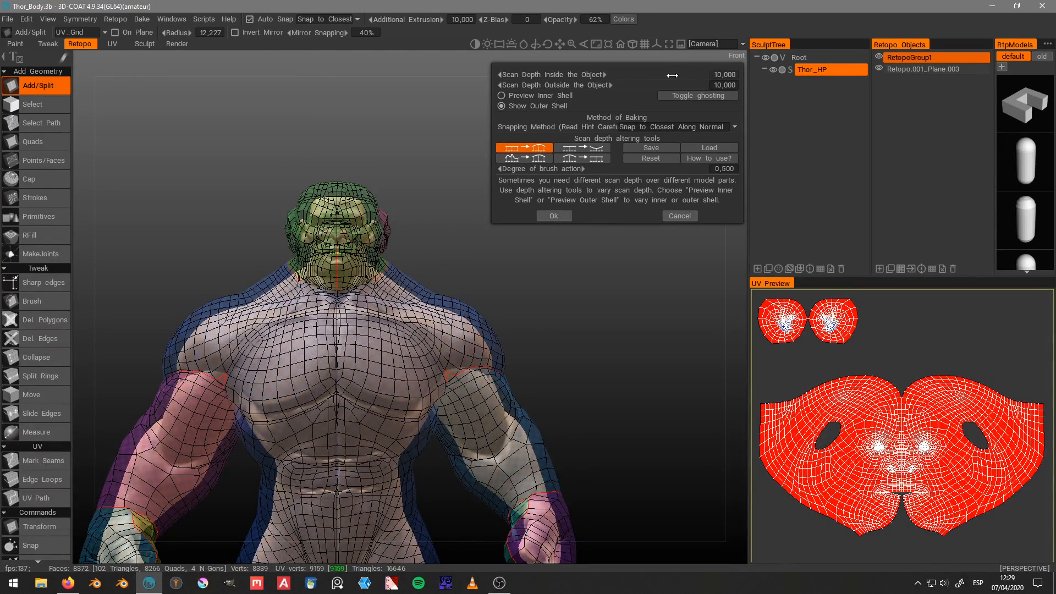
drag(659, 82, 529, 97)
click(528, 97)
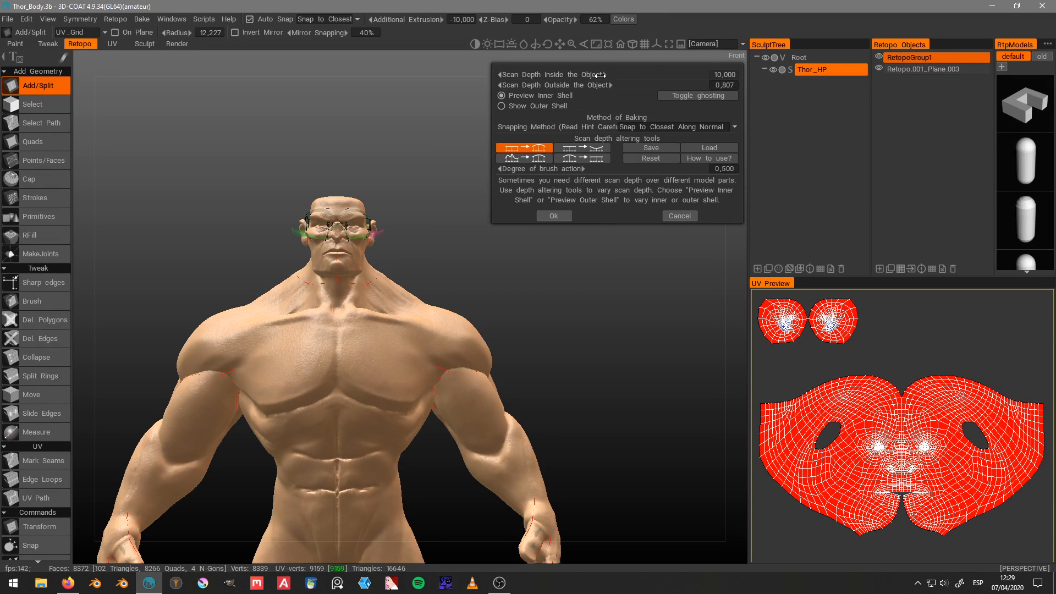
drag(601, 75, 529, 106)
drag(291, 197, 385, 143)
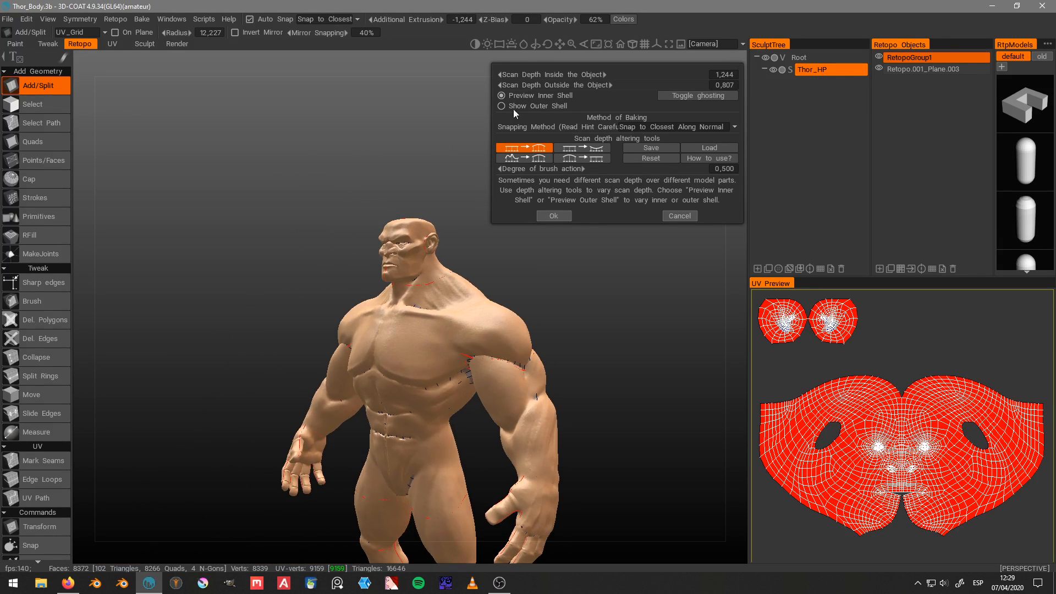
Step: Show the outer shell, set the scan depth outside the object to 3,126 and accept the scan settings
click(547, 105)
drag(530, 323, 480, 318)
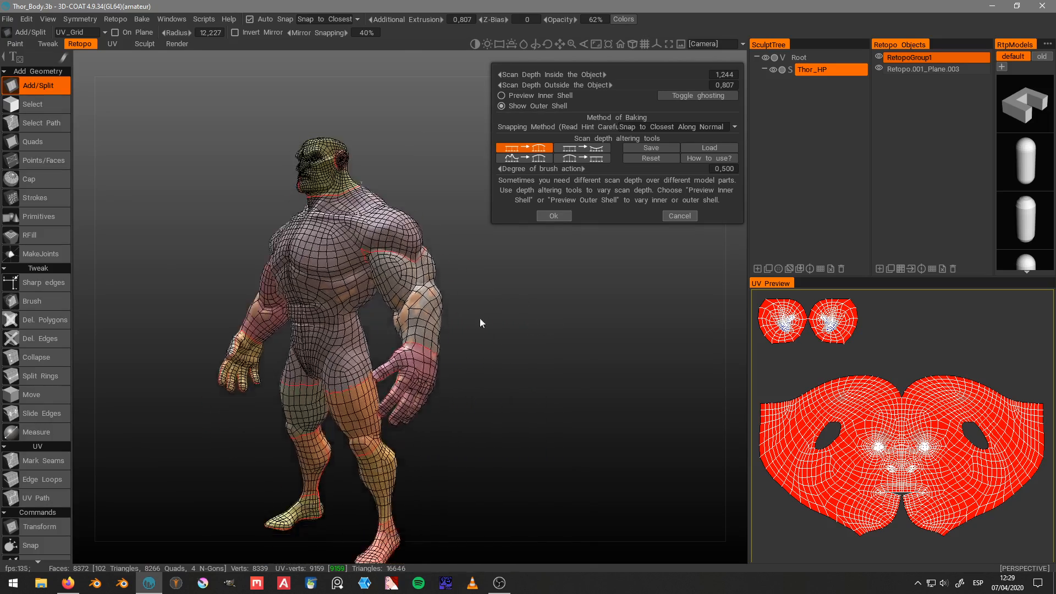
right_drag(480, 318, 638, 352)
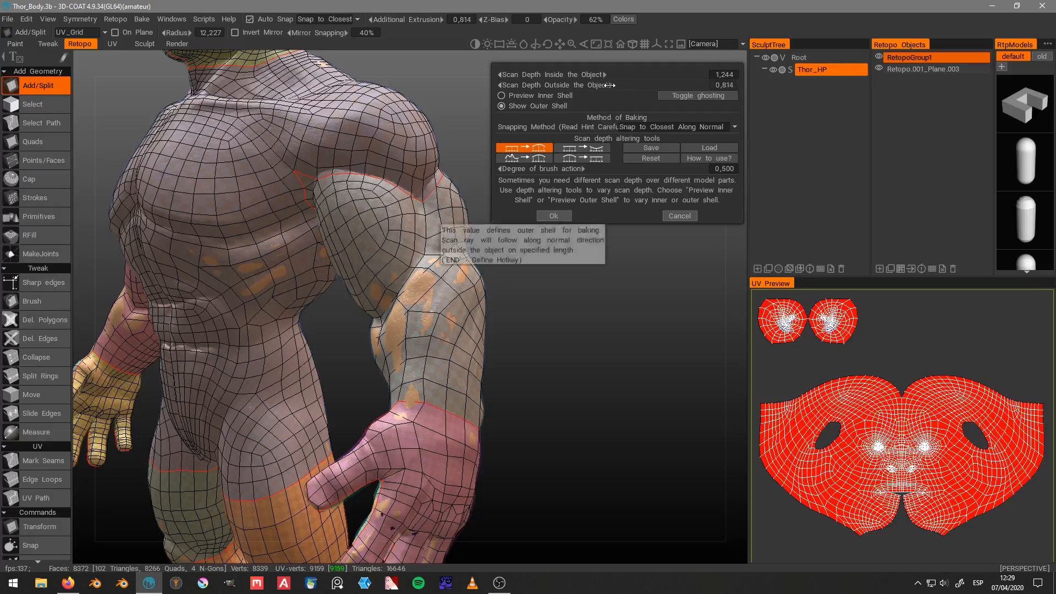
drag(607, 85, 682, 105)
scroll(546, 306, down, 5)
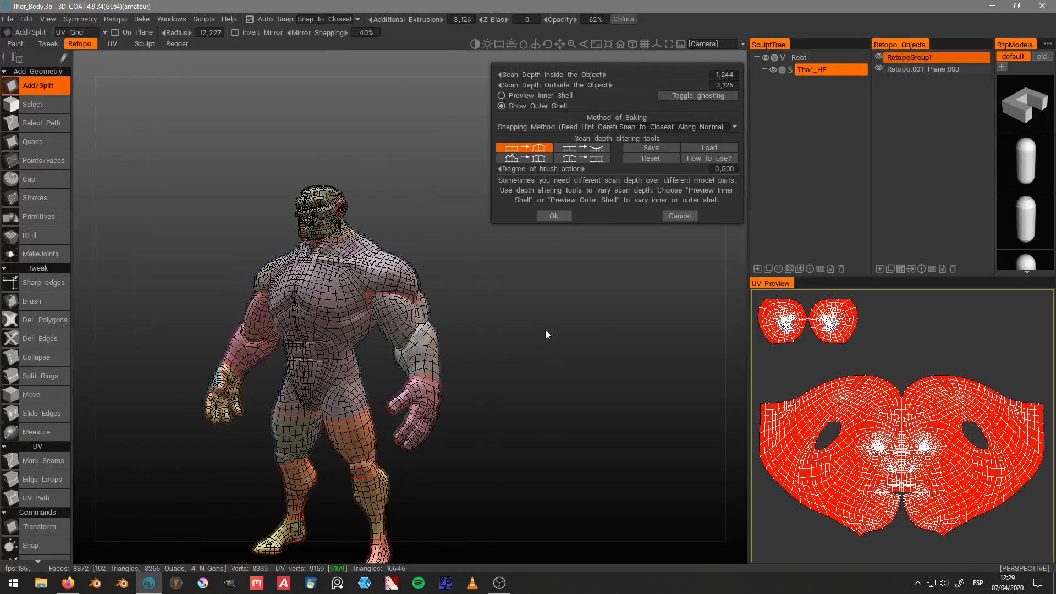
click(554, 216)
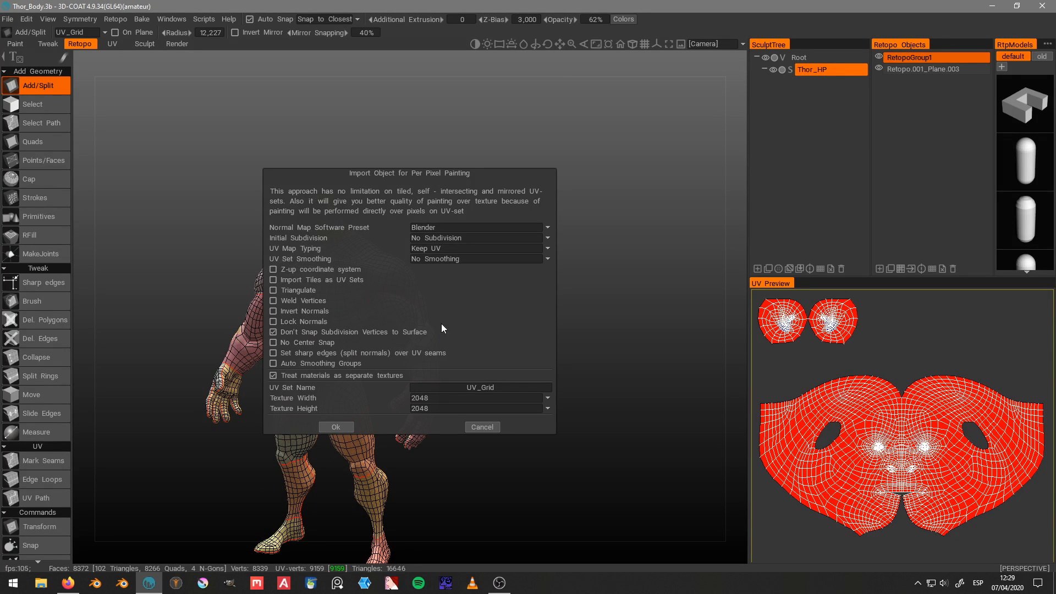
Step: Set the per-pixel painting texture size to 1024 × 1024, run the bake and dismiss the locked-layer notice
click(481, 397)
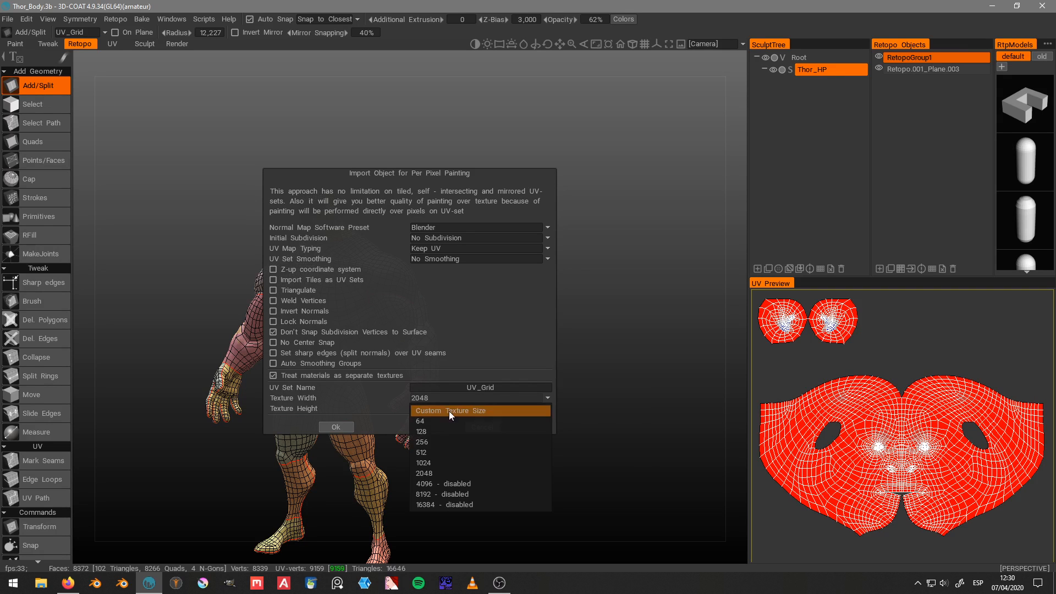
click(435, 464)
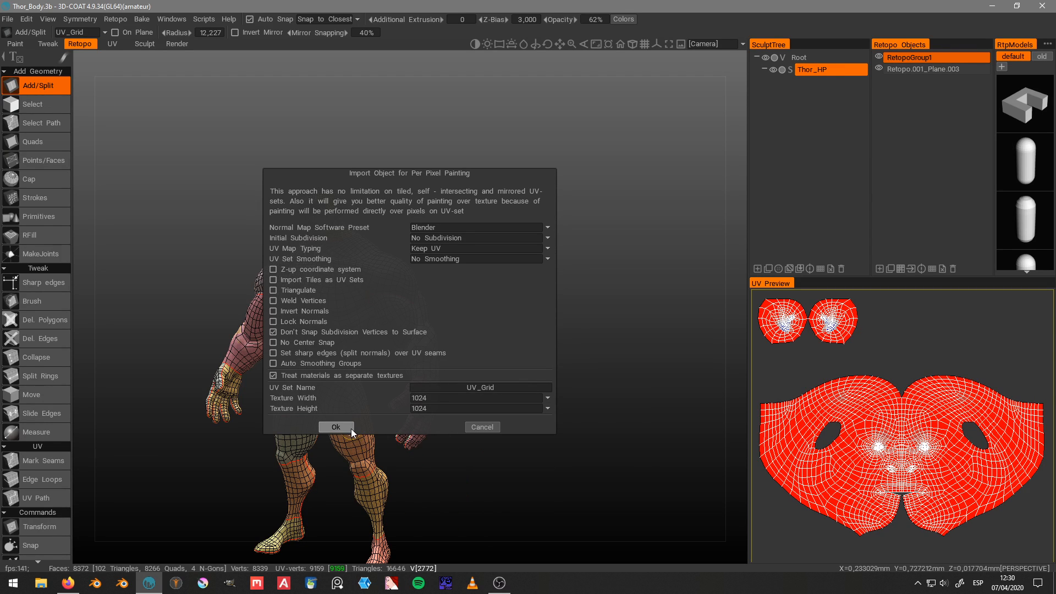
click(335, 427)
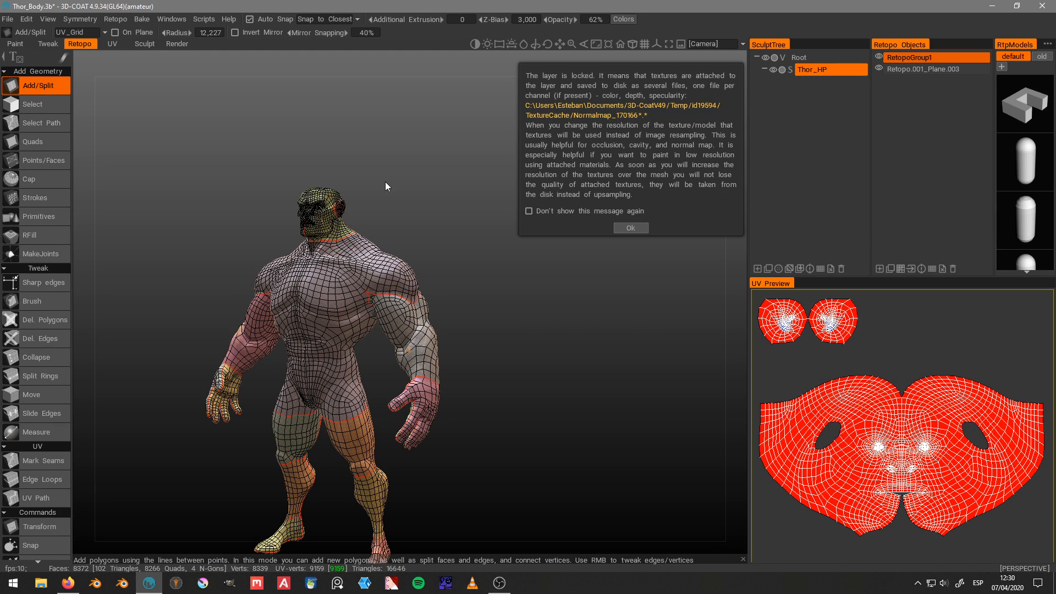
click(632, 230)
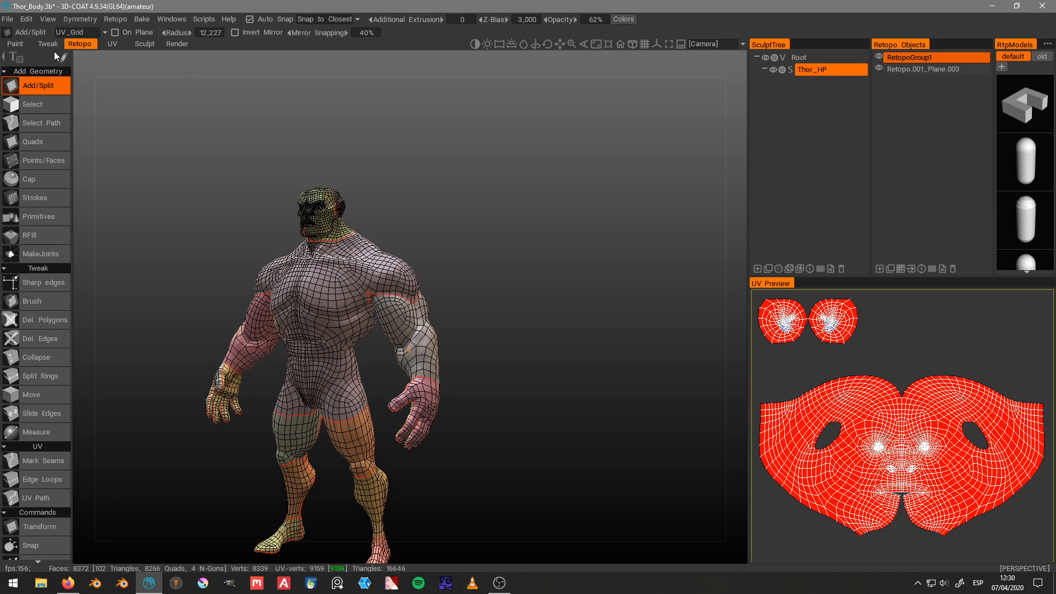
Step: Switch to the Paint room, review the layers and paint objects, and hide the Thor_HP sculpt to expose the baked mesh
click(15, 44)
drag(305, 136, 605, 206)
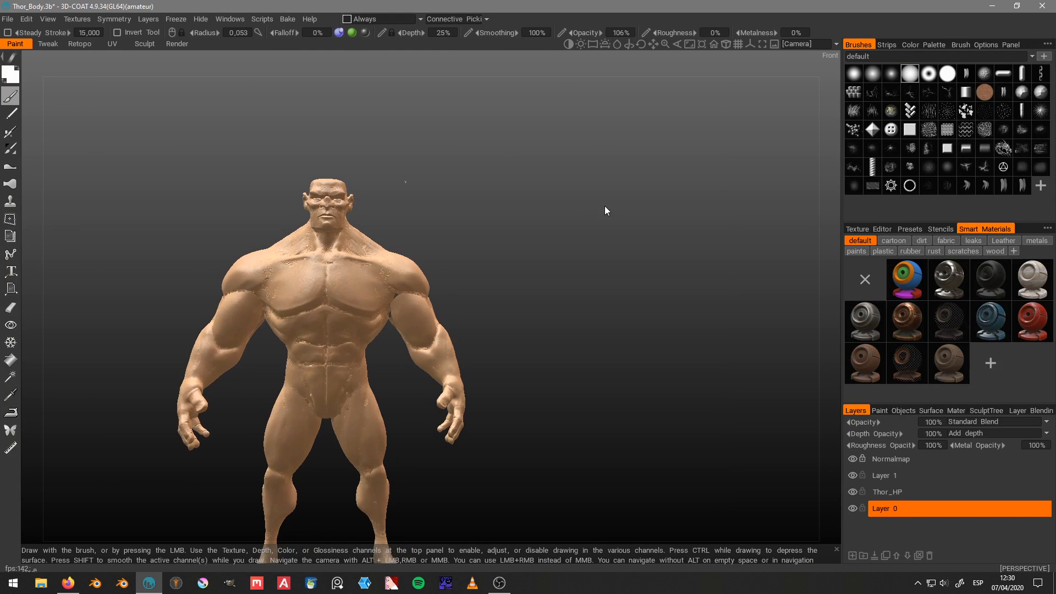
click(934, 510)
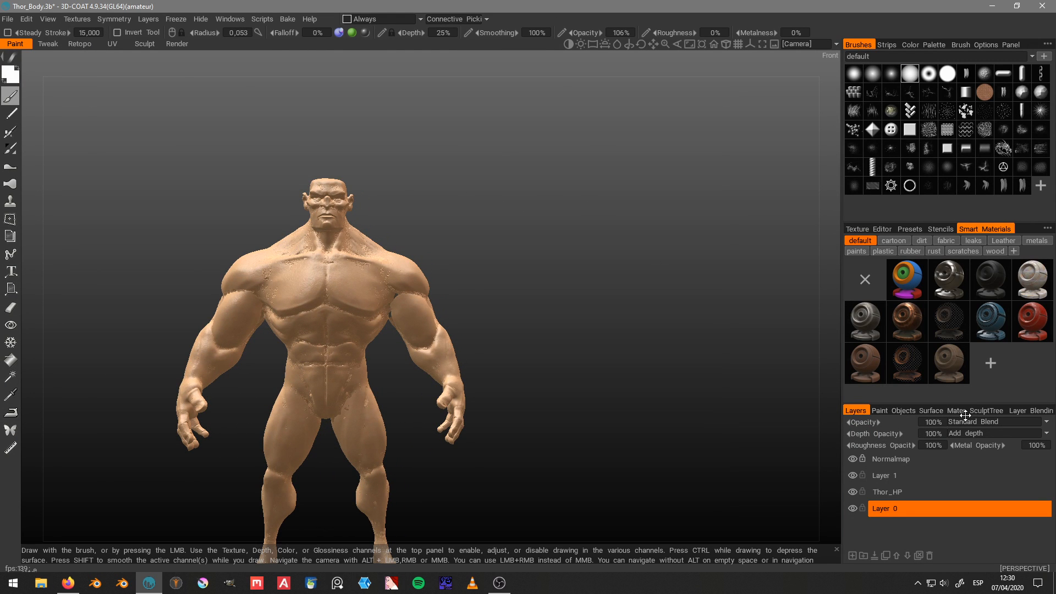
click(901, 411)
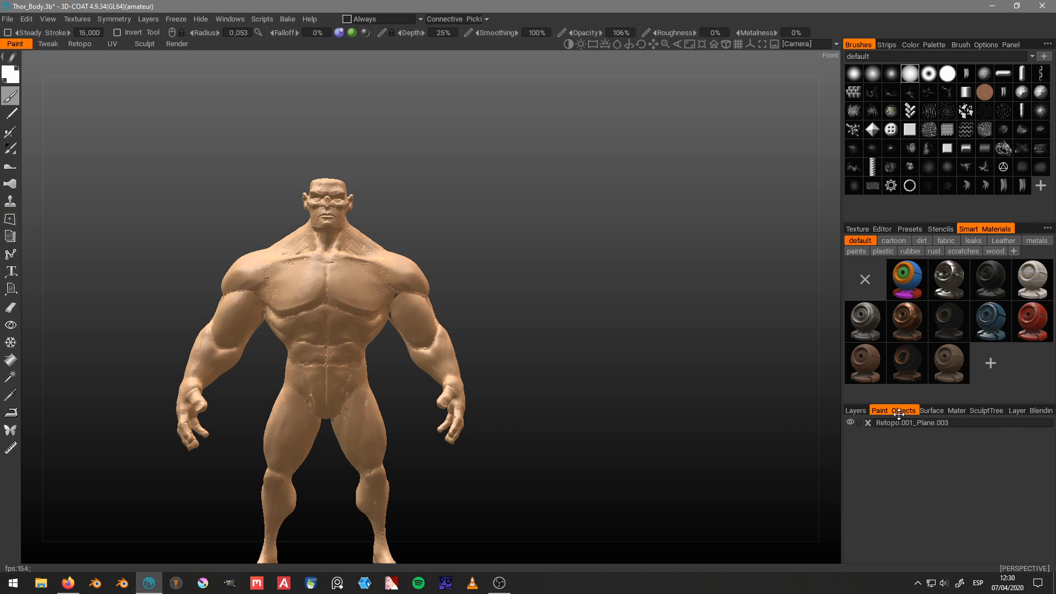
click(980, 411)
click(866, 435)
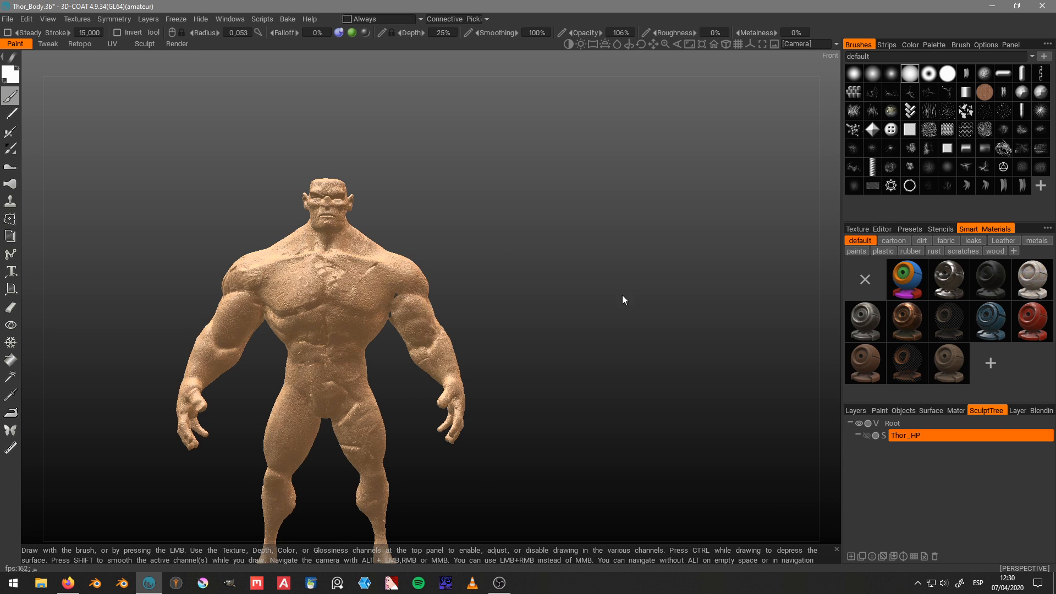
Step: Inspect the baked detail on the head, chest and shoulders, and examine the UV_Grid color texture in the Texture Editor
scroll(517, 281, up, 4)
drag(496, 254, 540, 263)
scroll(540, 263, down, 2)
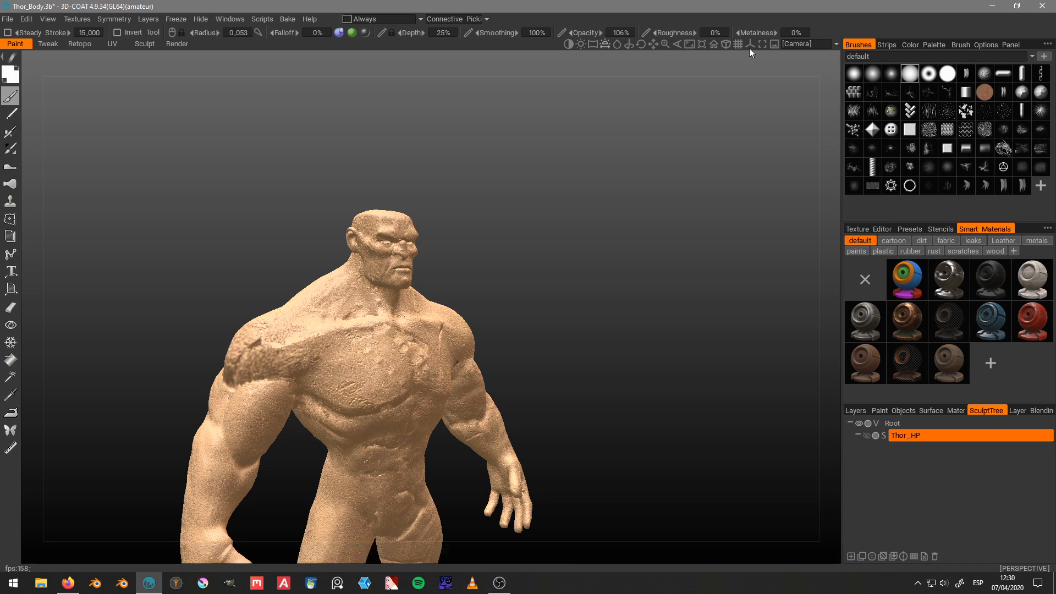
click(905, 44)
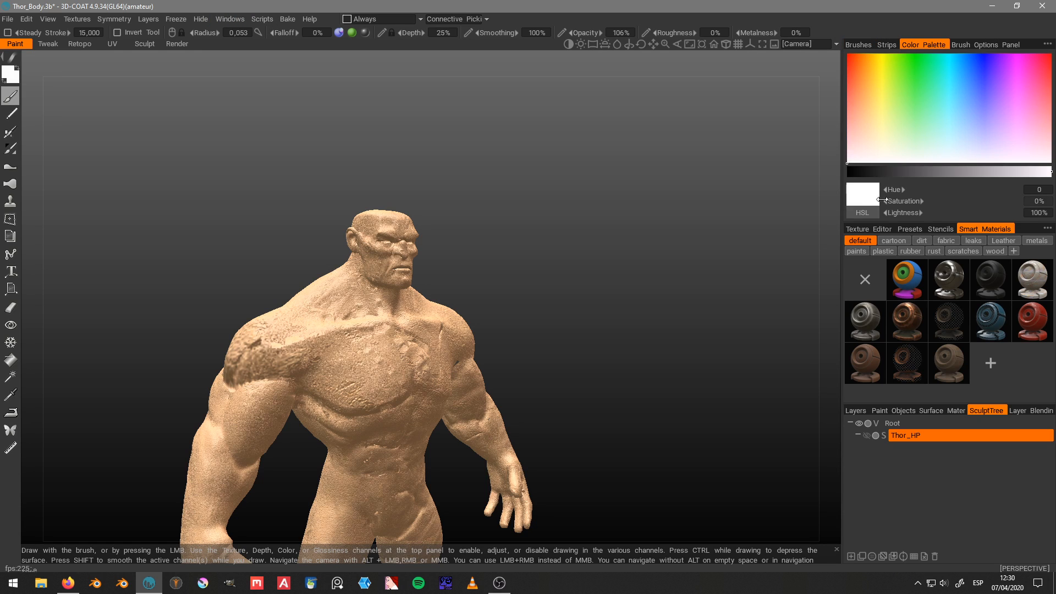
click(870, 229)
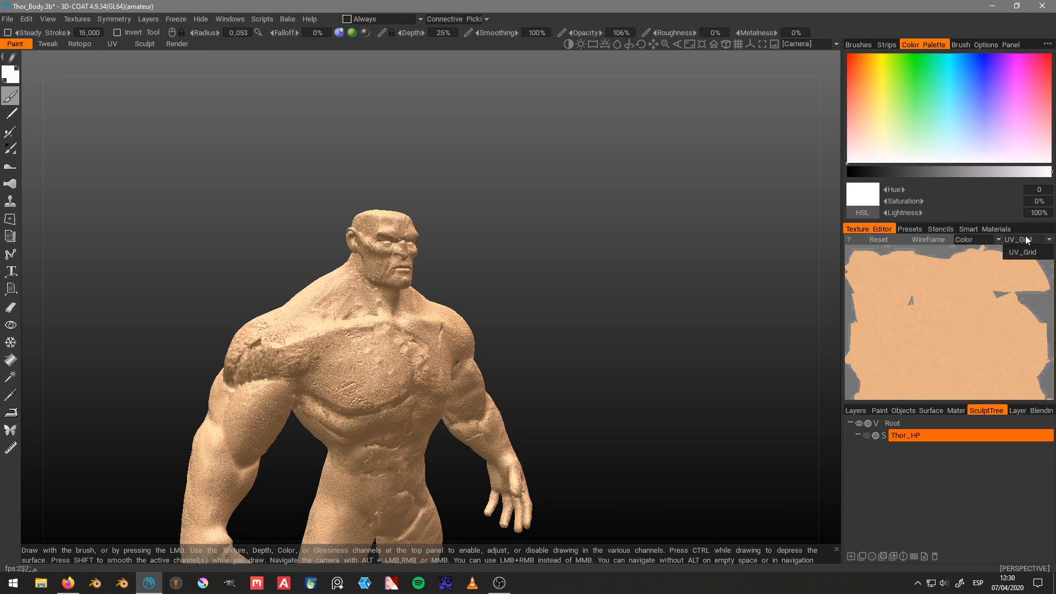
drag(711, 68, 570, 92)
right_drag(569, 88, 561, 122)
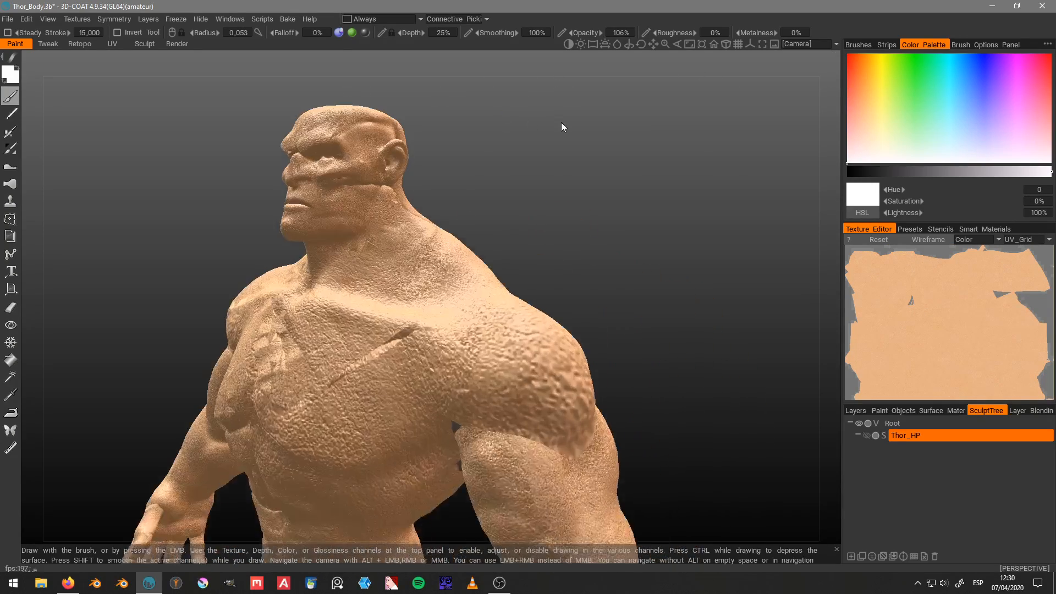
middle_drag(561, 122, 588, 167)
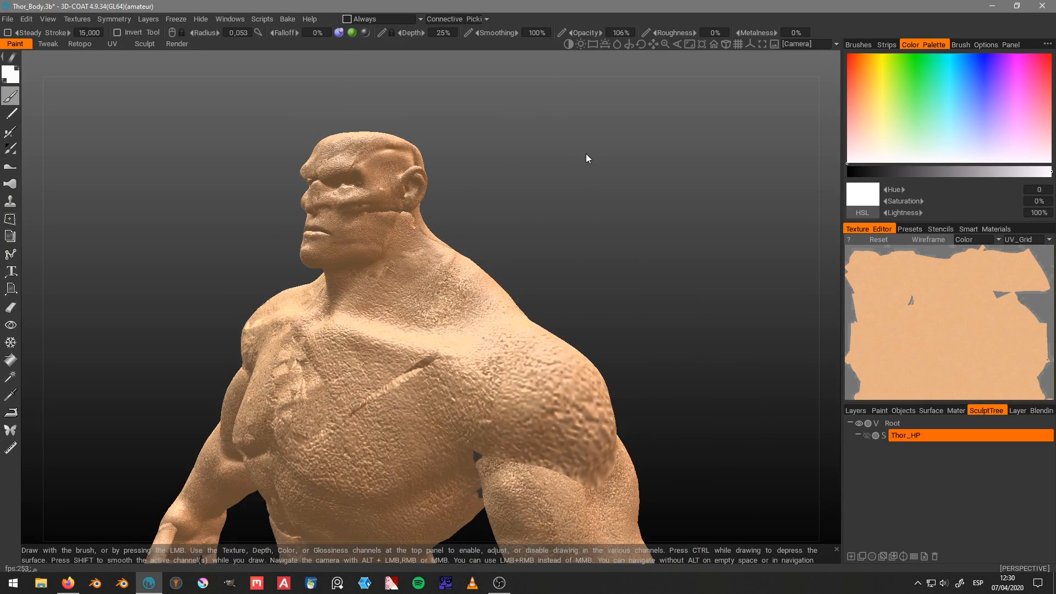
Step: Return to the Retopo room, make Retopo.001_Plane.003 the active retopo object and examine its body from several angles
click(80, 44)
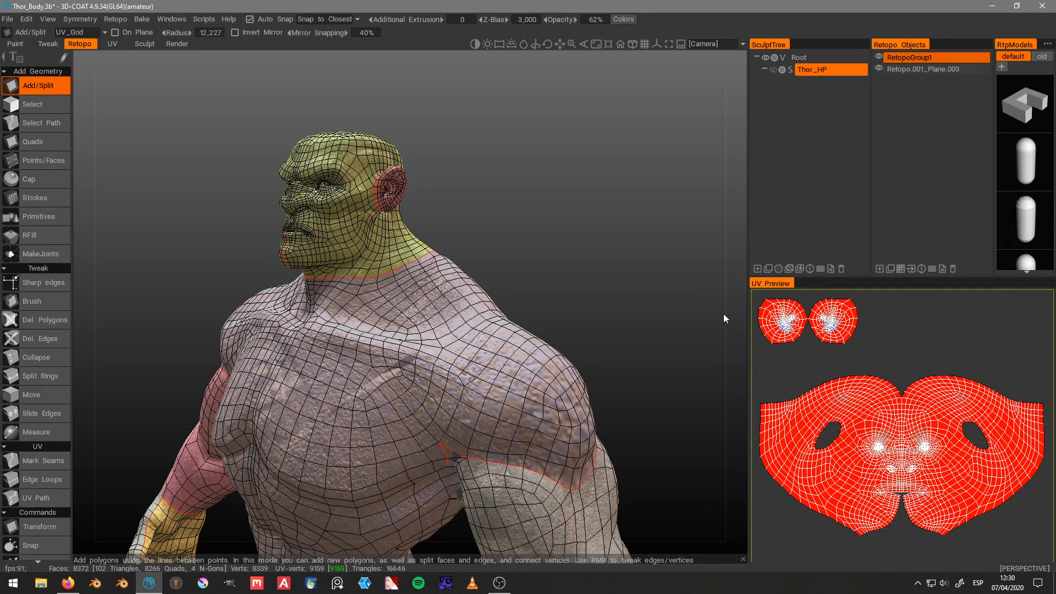
click(917, 69)
scroll(586, 167, down, 3)
middle_drag(583, 166, 573, 143)
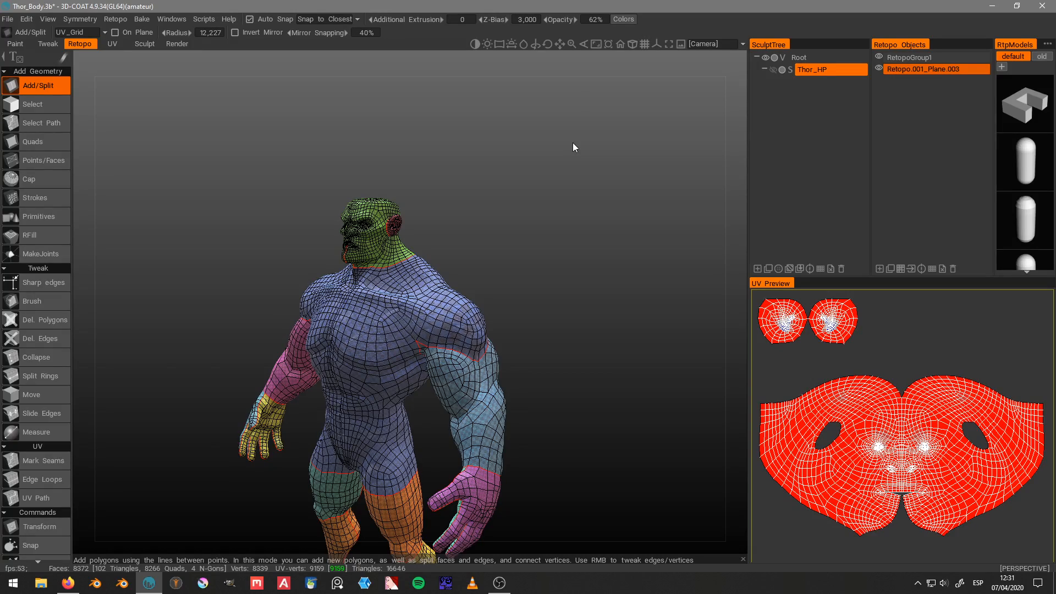
mouse_move(573, 143)
mouse_down()
mouse_move(564, 143)
mouse_move(601, 136)
mouse_move(532, 145)
mouse_move(601, 137)
mouse_move(495, 149)
mouse_move(547, 146)
mouse_move(547, 116)
mouse_move(526, 126)
mouse_up()
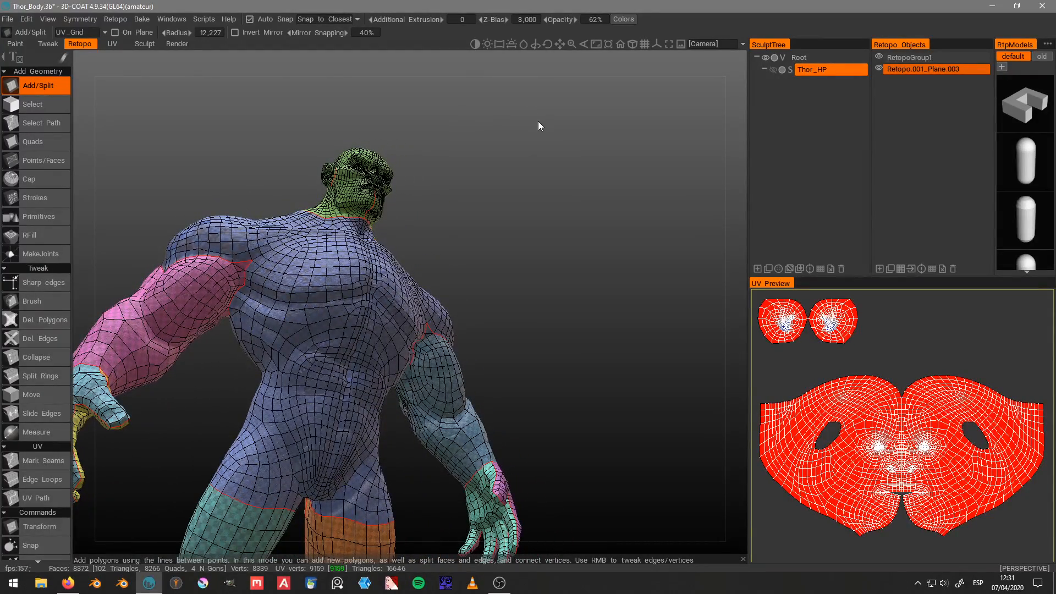
Step: Examine the retopo mesh's polygon flow and UV seams on the head, neck and chest
drag(537, 118, 222, 218)
drag(563, 173, 301, 213)
scroll(301, 213, up, 3)
middle_drag(302, 212, 251, 265)
scroll(254, 234, up, 5)
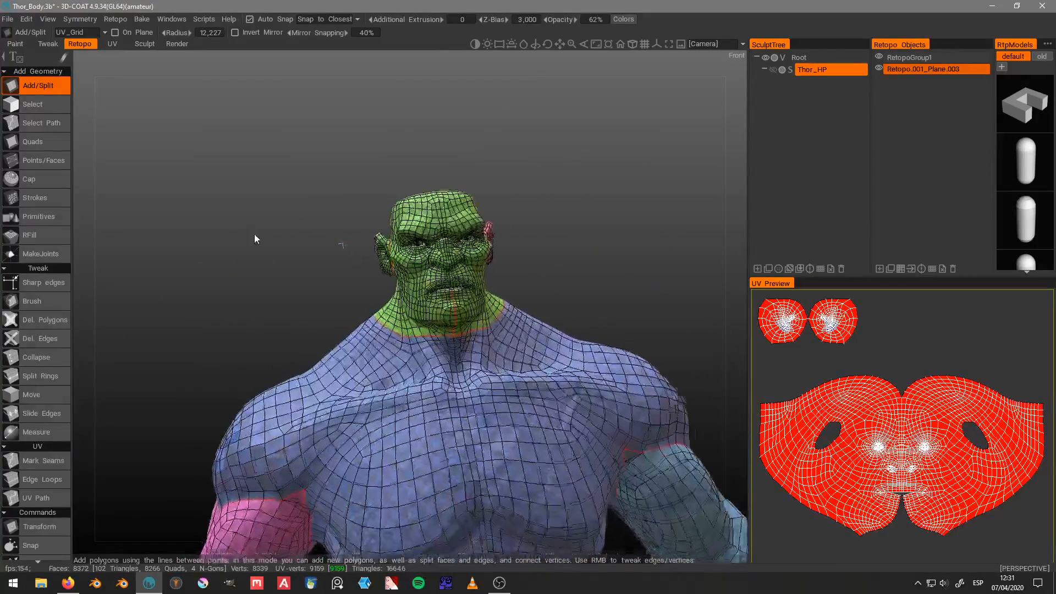
middle_drag(577, 201, 516, 263)
scroll(537, 255, up, 3)
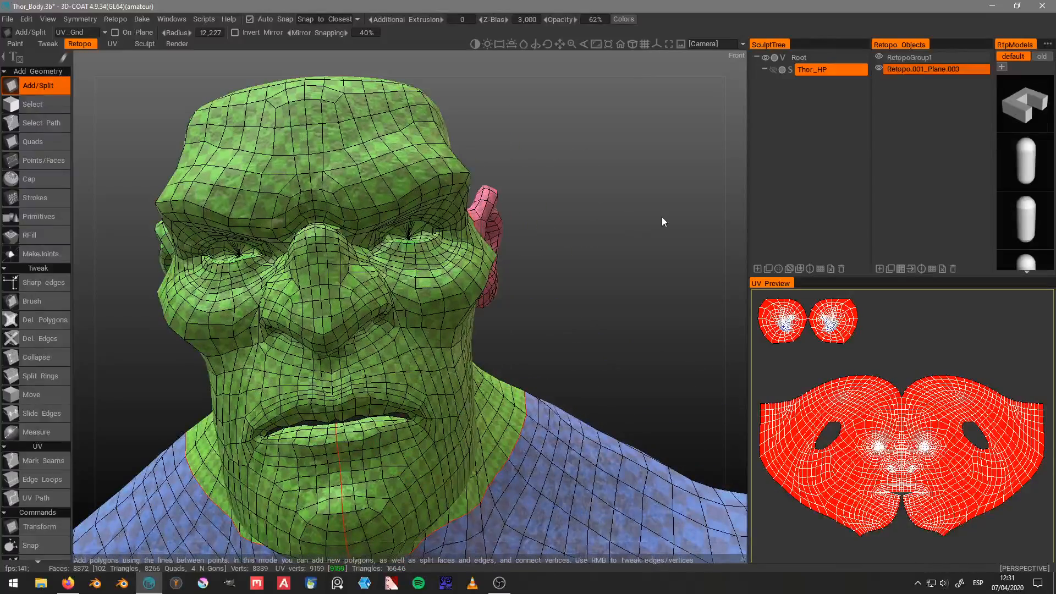
scroll(625, 226, down, 5)
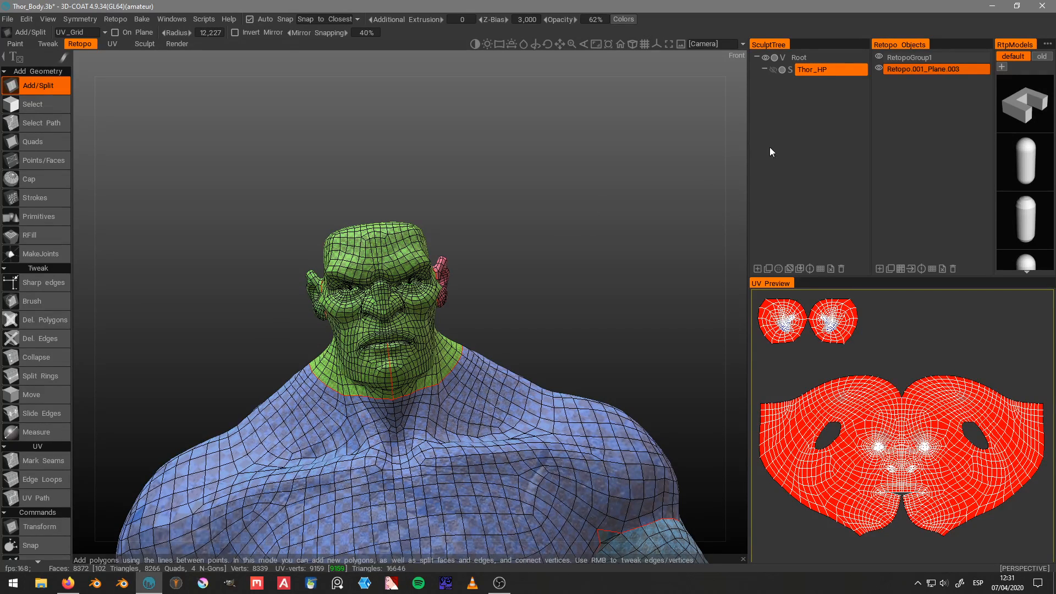
Step: Switch to the UV room, collapse the tool list and unwrap the body mesh's UV islands
click(111, 43)
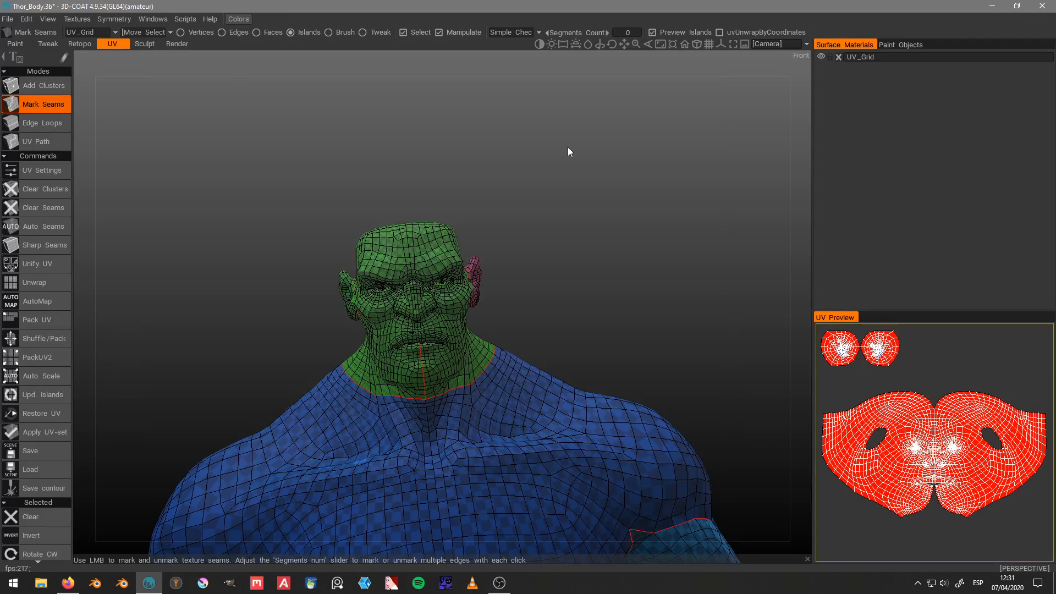
scroll(565, 149, down, 3)
drag(531, 150, 441, 146)
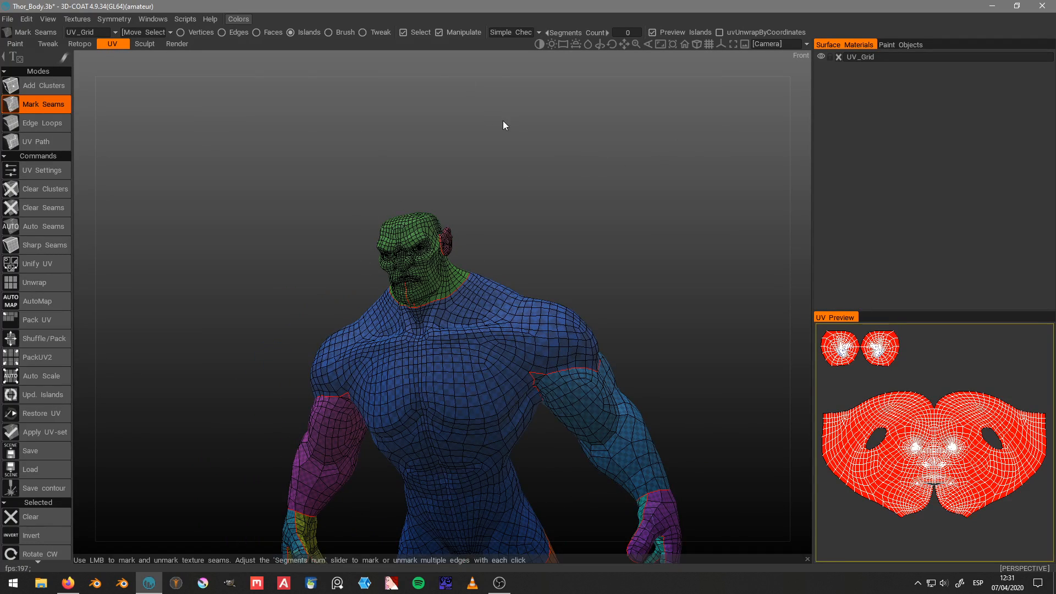
click(4, 56)
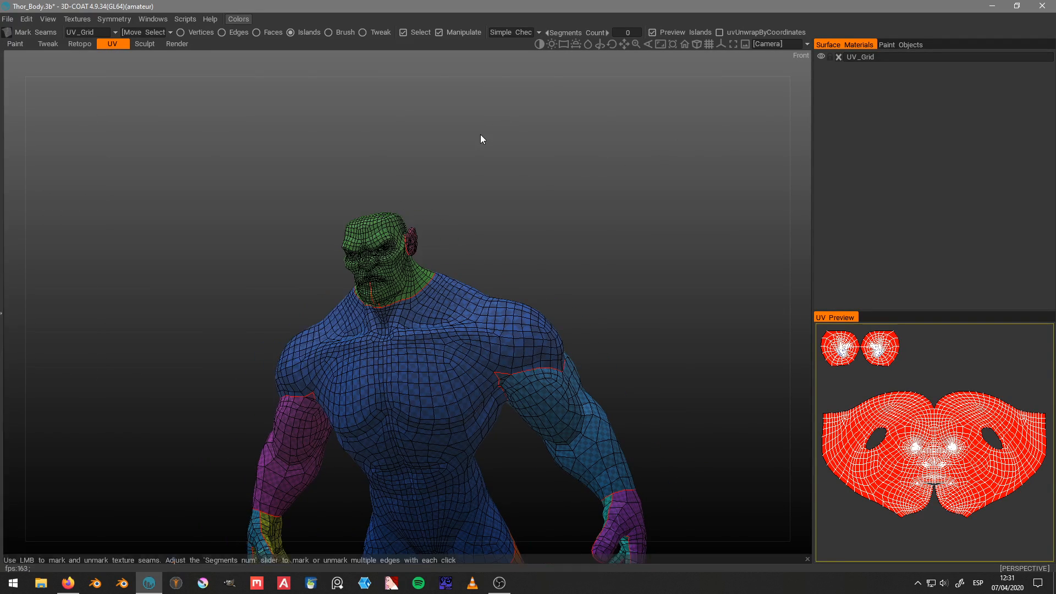
key(space)
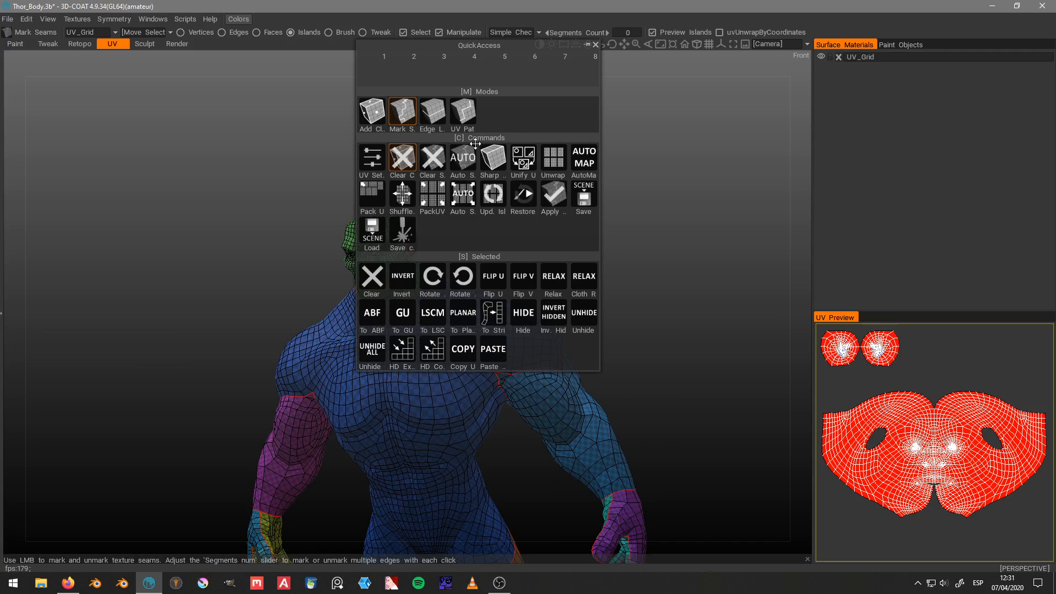
click(552, 158)
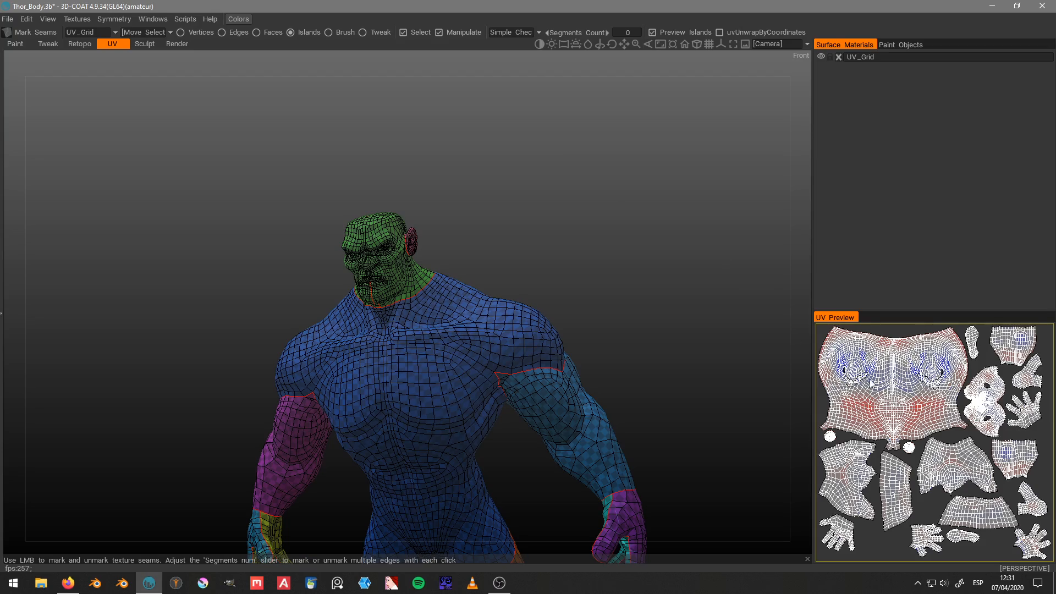
Step: Enable uvUnwrapByCoordinates, set the segments count to 3, unwrap the islands again and widen the UV preview
scroll(651, 199, down, 3)
drag(651, 199, 619, 261)
scroll(540, 203, up, 5)
scroll(578, 269, up, 1)
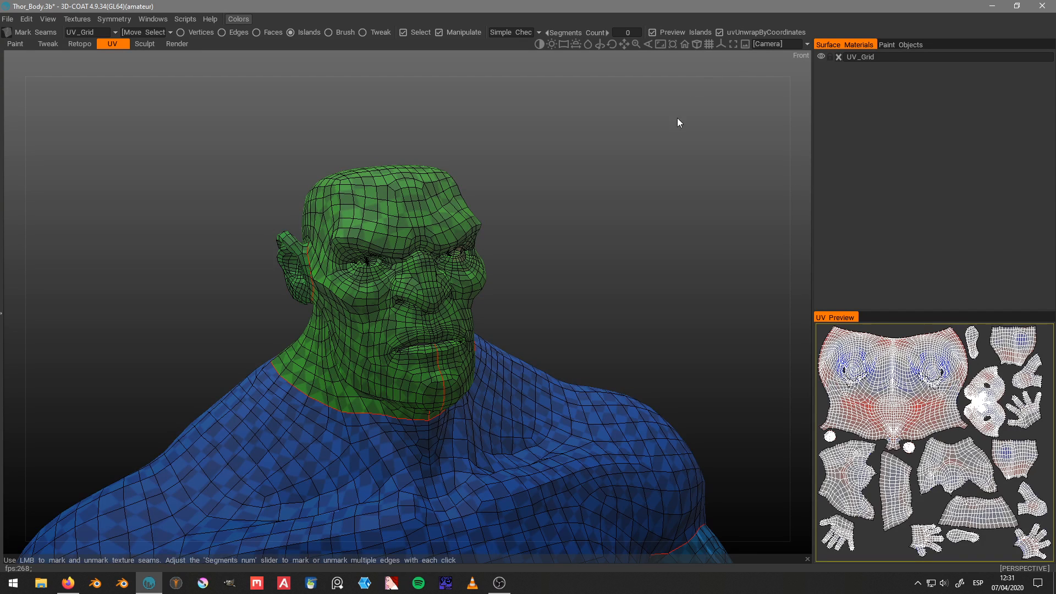
scroll(654, 125, down, 5)
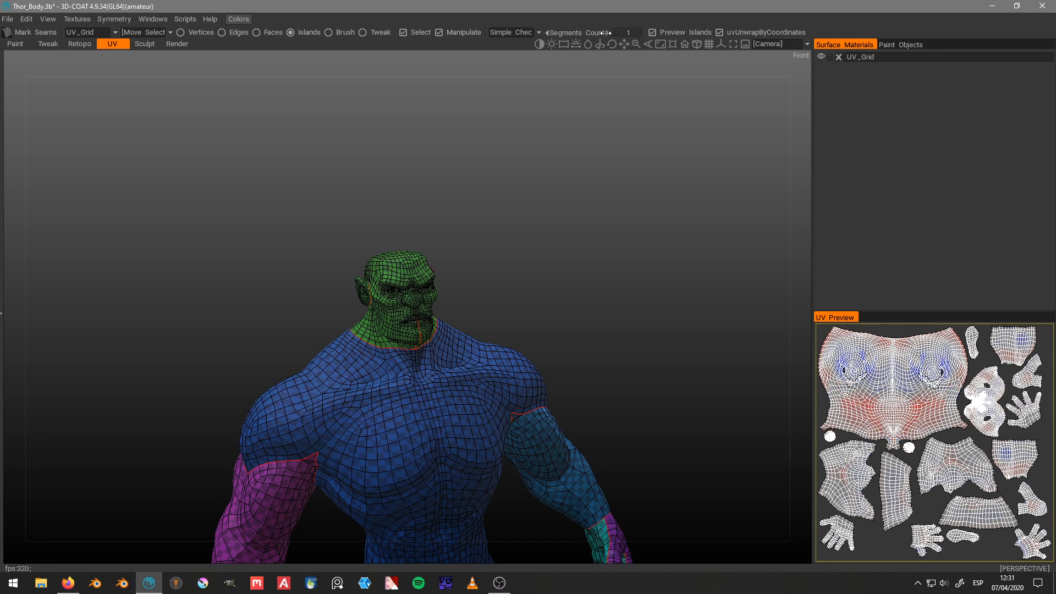
drag(605, 33, 646, 32)
scroll(662, 96, down, 2)
drag(662, 96, 600, 125)
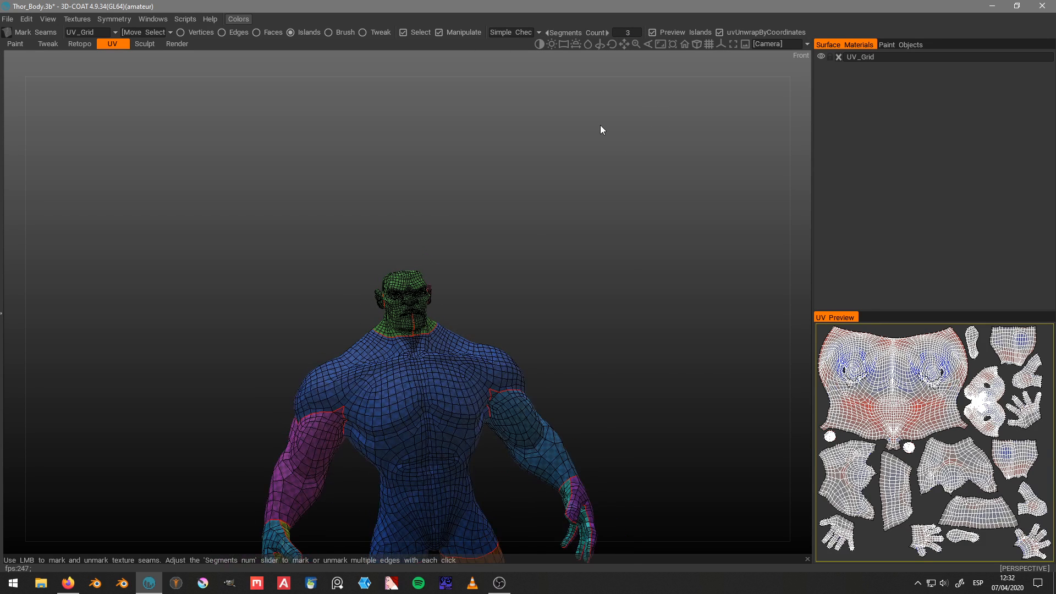
key(space)
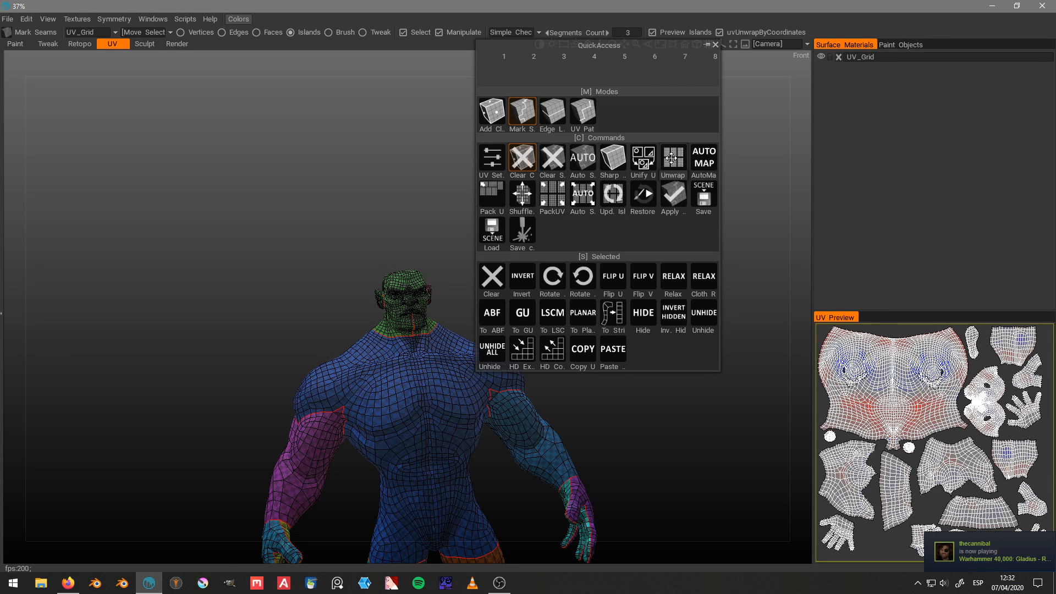
click(671, 158)
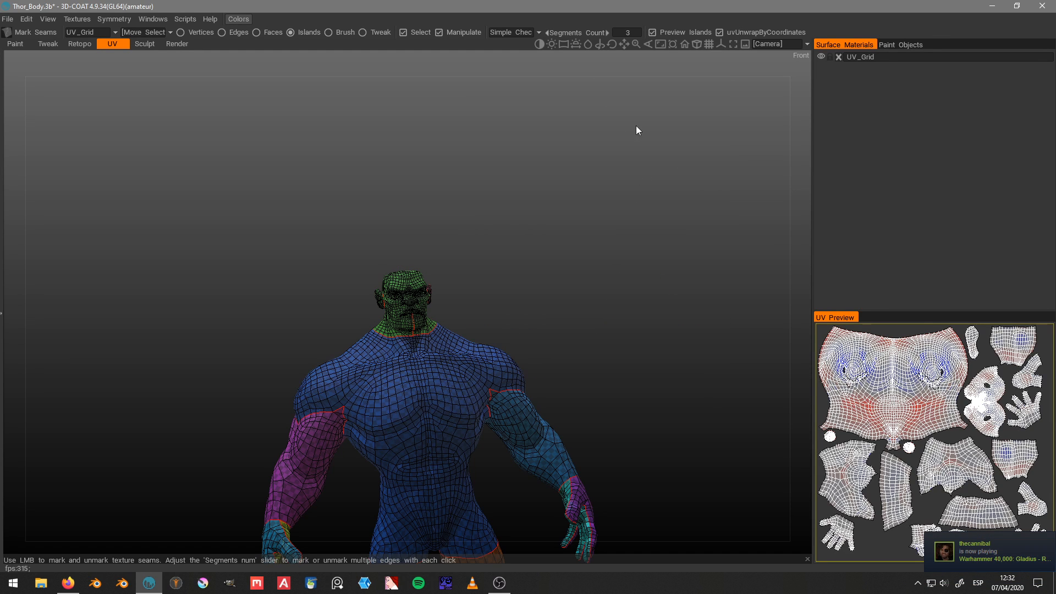
drag(813, 307, 754, 304)
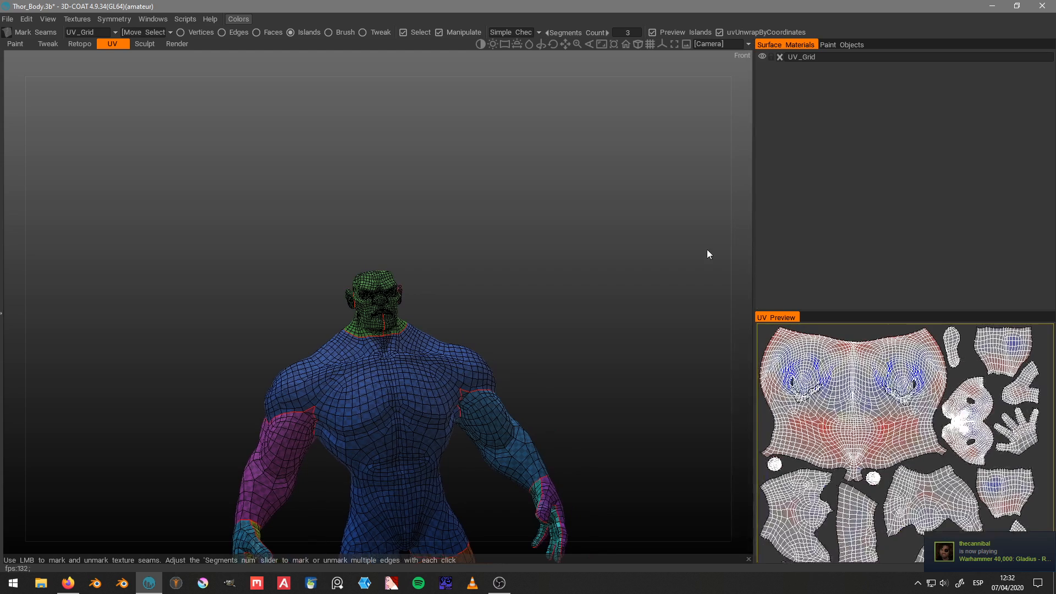
Step: Set the UV preview pattern to Complex Checker and view it on the head and shoulders
click(521, 32)
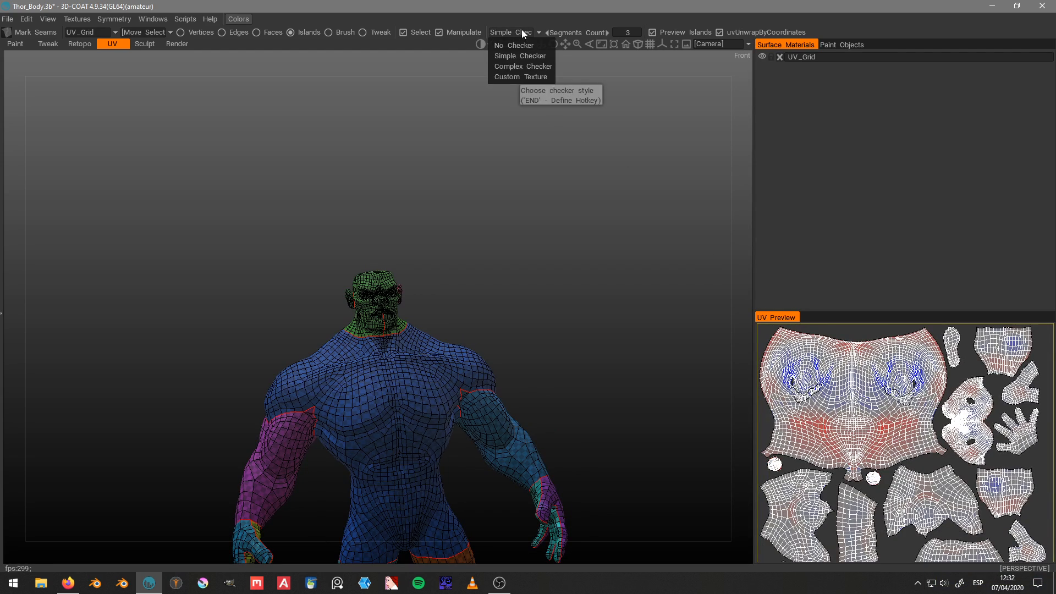
click(524, 66)
right_drag(448, 152, 546, 143)
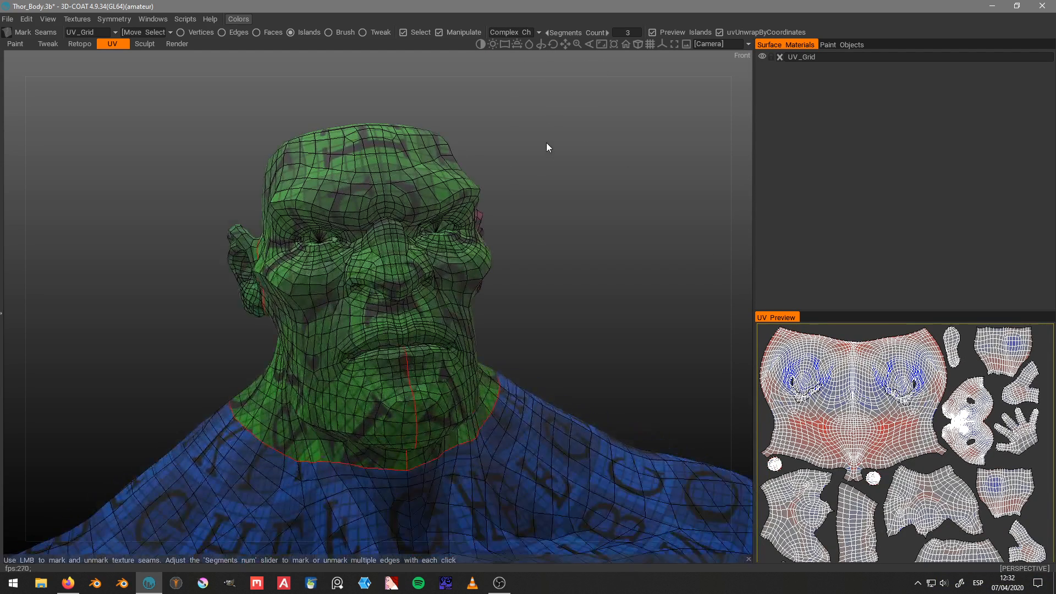
click(150, 19)
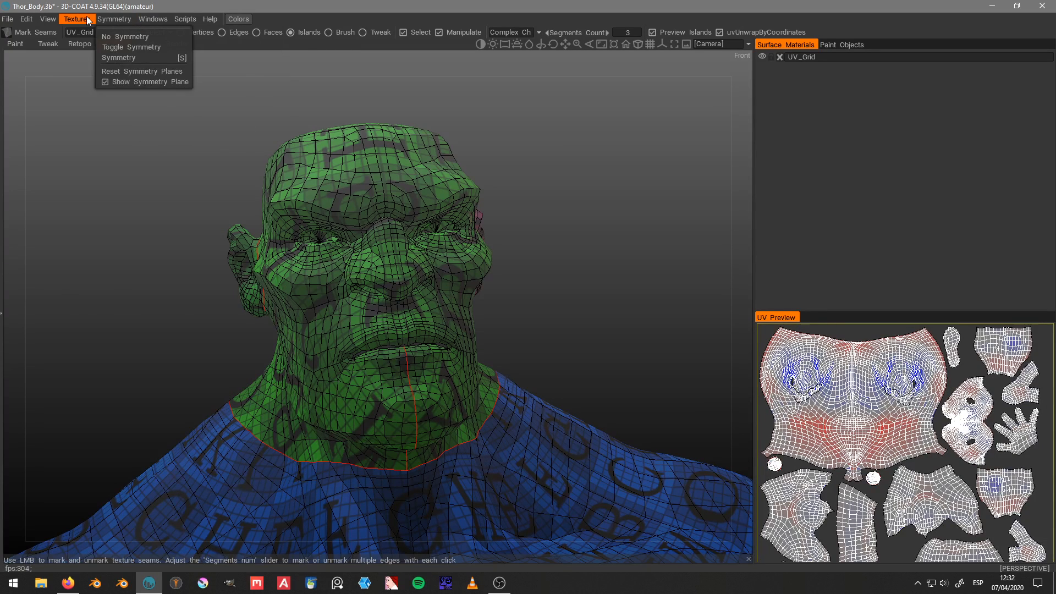
mouse_move(88, 20)
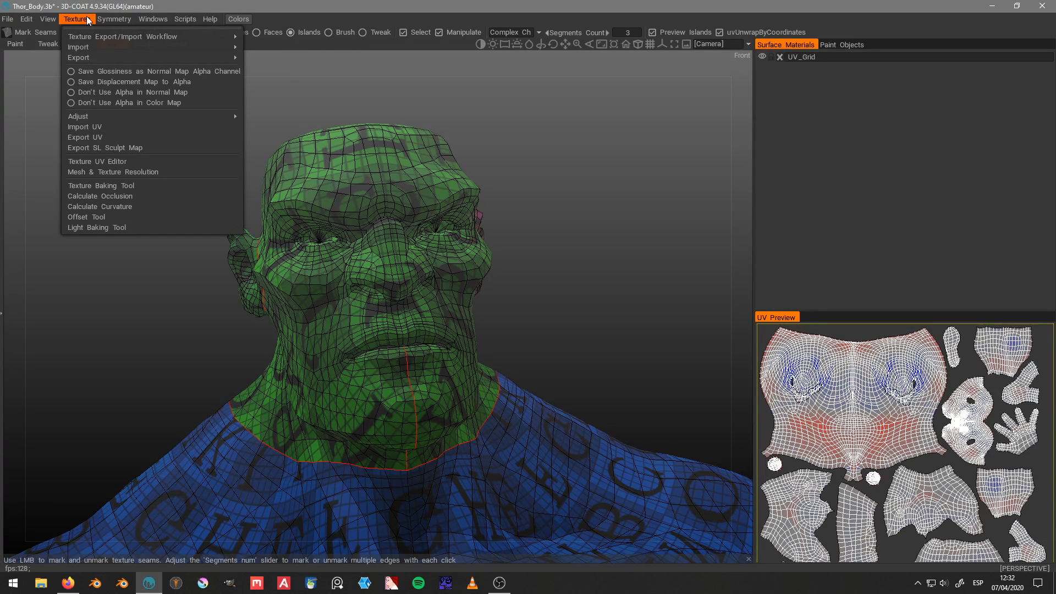
click(88, 18)
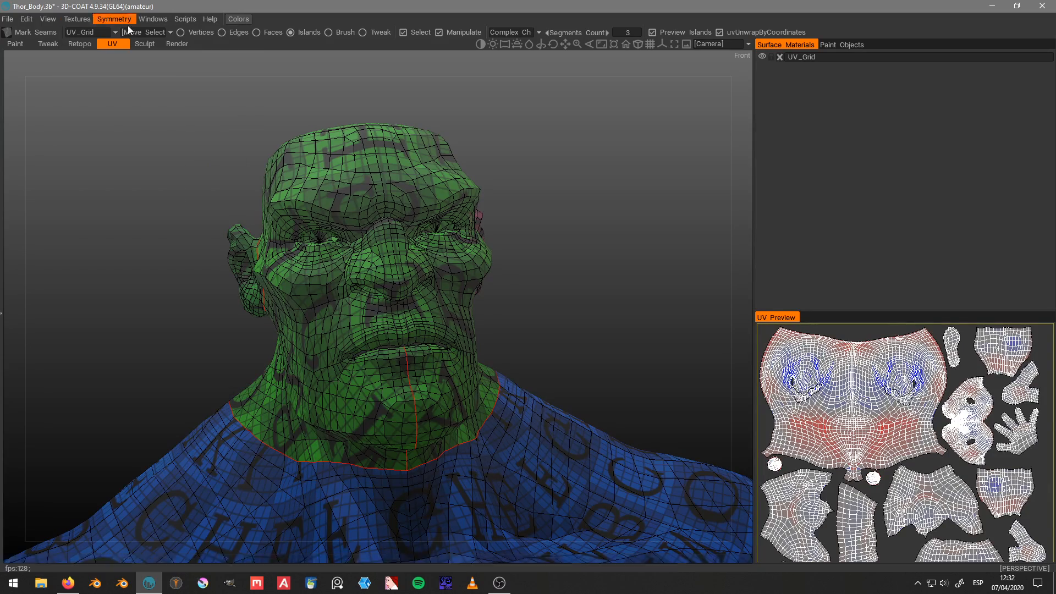
Step: Show the paint objects list and examine the lettered checker pattern and seams over the body from several angles
drag(476, 112, 584, 108)
right_drag(585, 108, 554, 137)
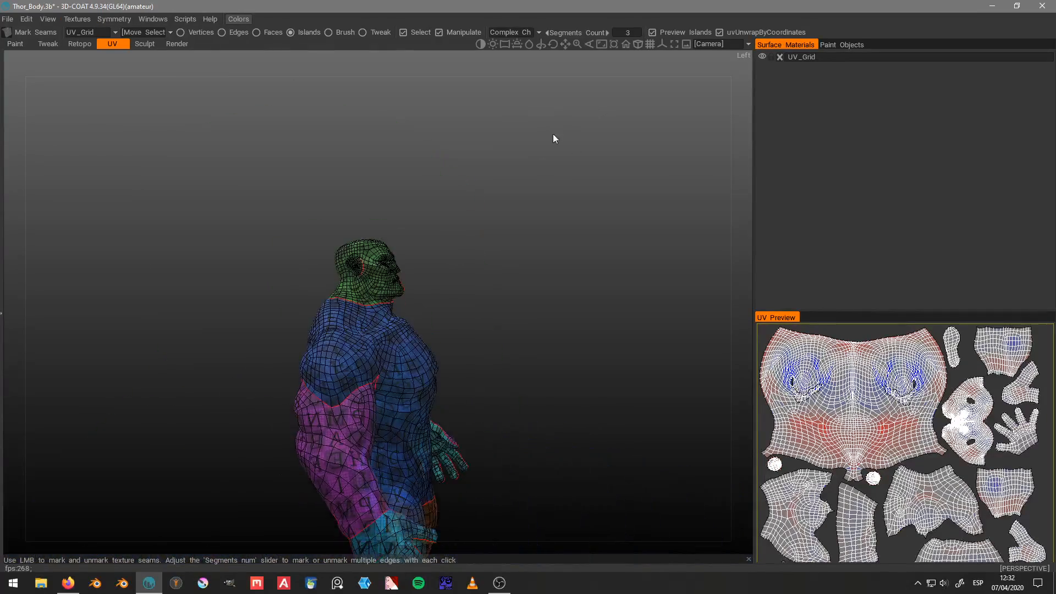
drag(554, 137, 511, 173)
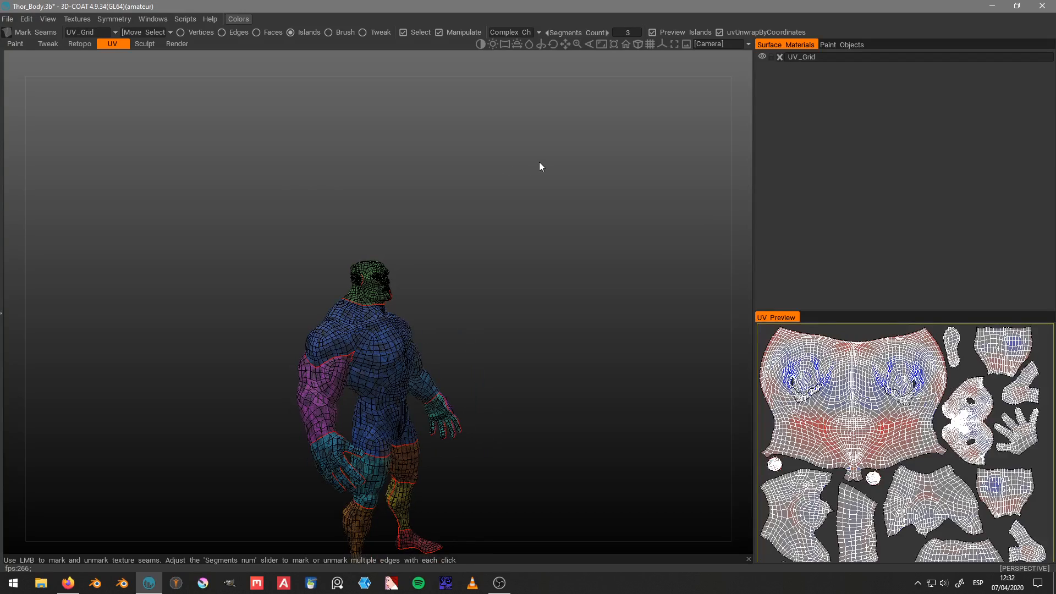
click(834, 45)
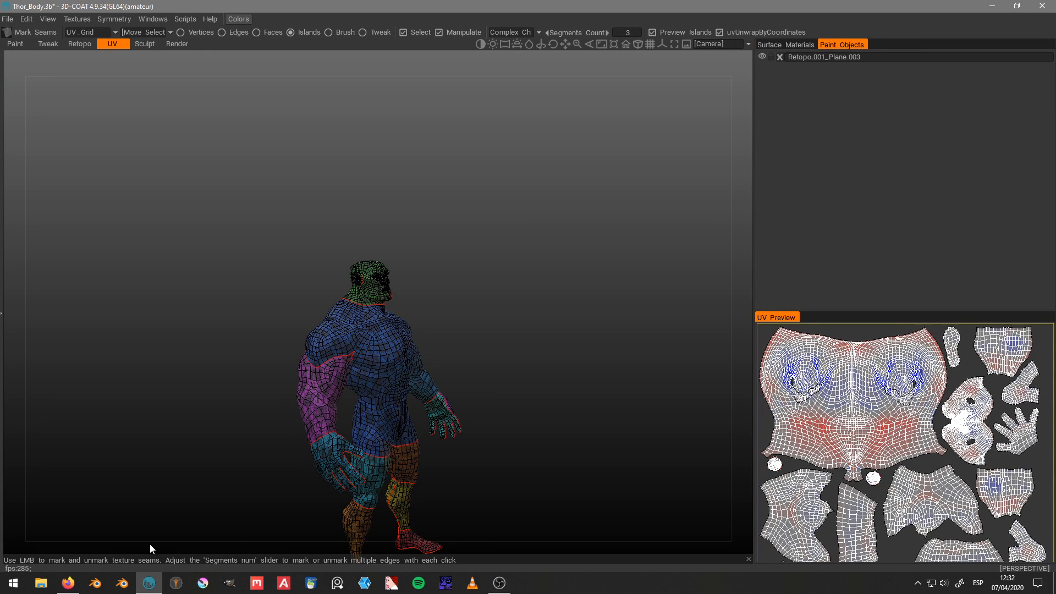
drag(573, 189, 461, 186)
scroll(446, 185, up, 4)
scroll(447, 185, up, 3)
scroll(461, 186, up, 3)
middle_drag(597, 200, 567, 181)
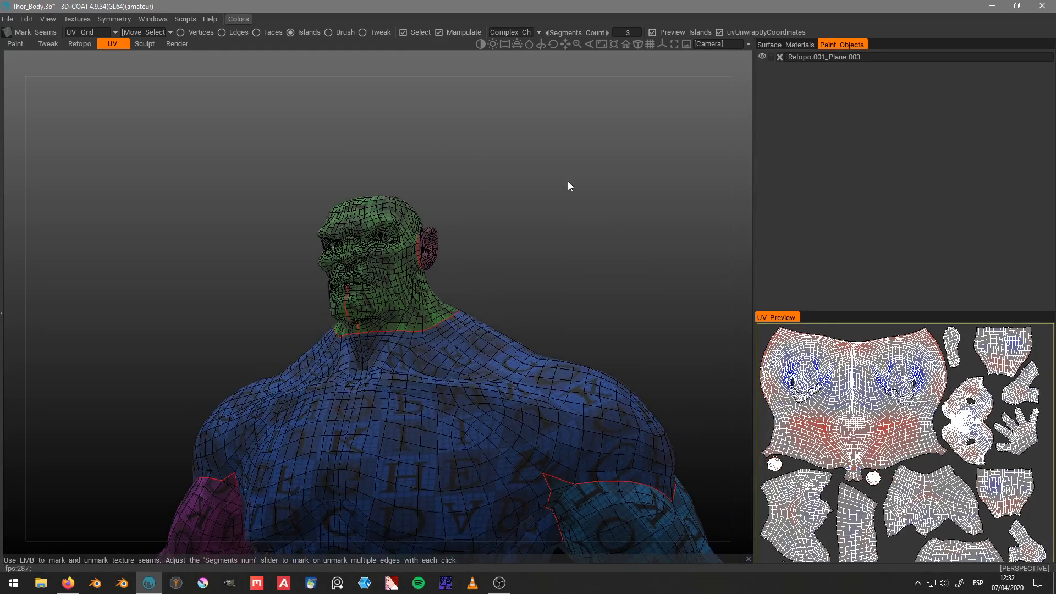
scroll(551, 187, down, 3)
drag(542, 190, 506, 239)
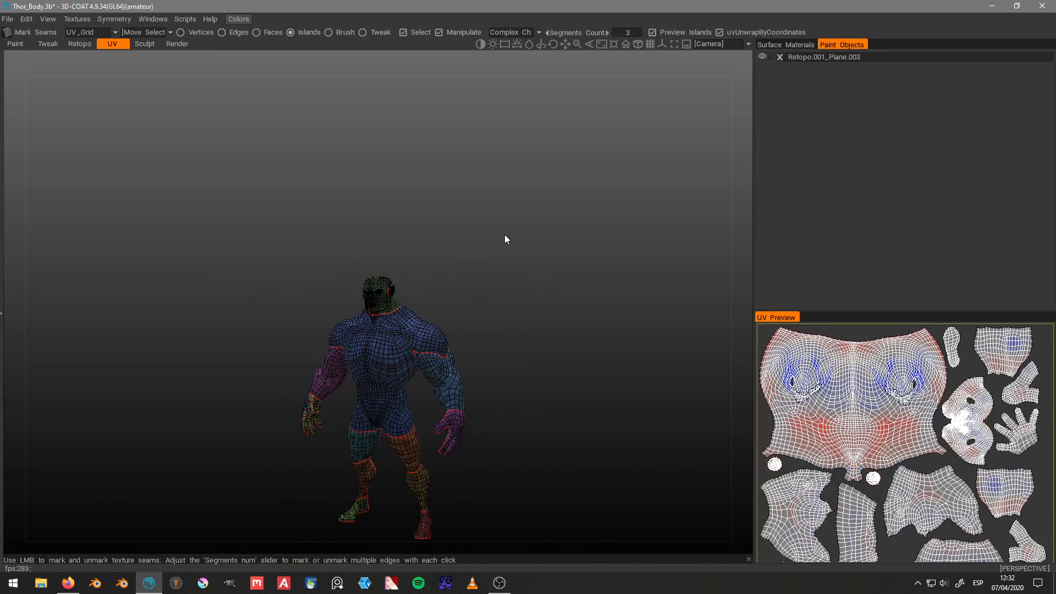
Step: Return to the Retopo room without applying the UV changes and face the body from the front
click(79, 44)
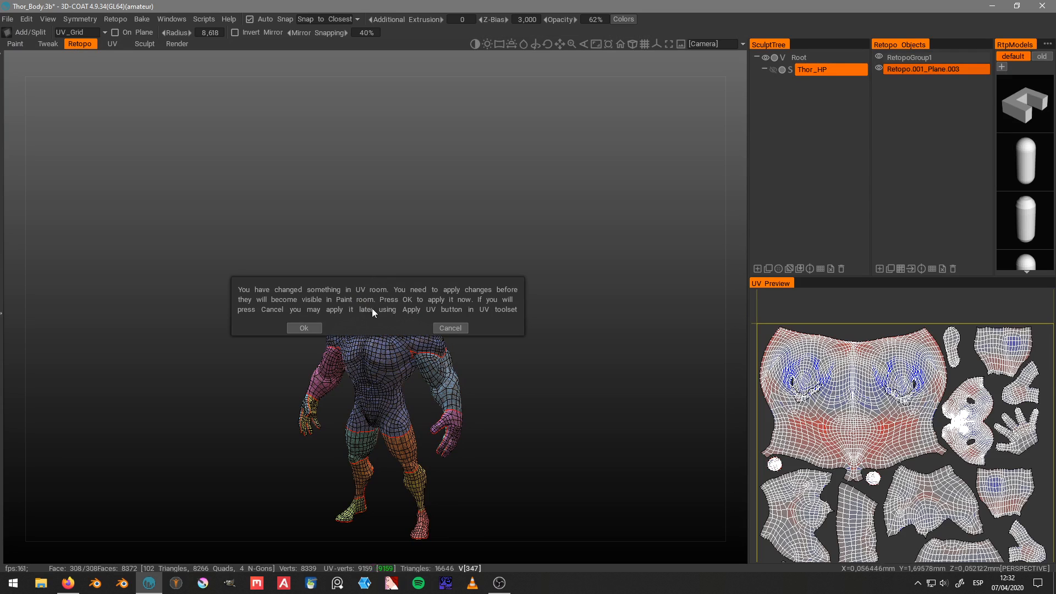
click(451, 327)
drag(483, 232, 554, 219)
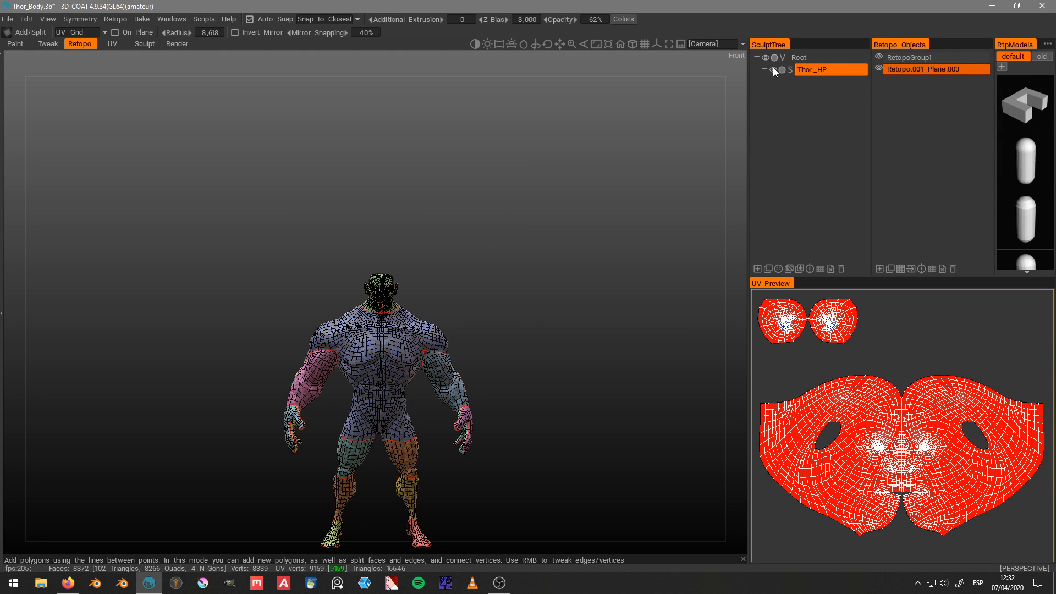
Step: Make the Thor_HP sculpt visible and delete the Retopo.001_Plane.003 retopo object
scroll(515, 215, up, 5)
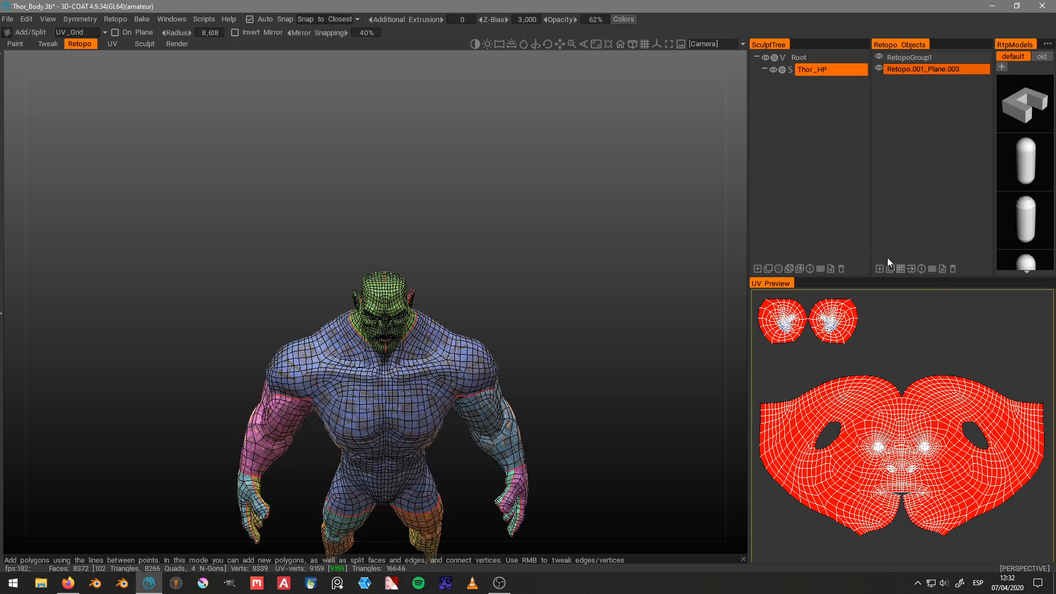
click(952, 269)
scroll(526, 196, up, 5)
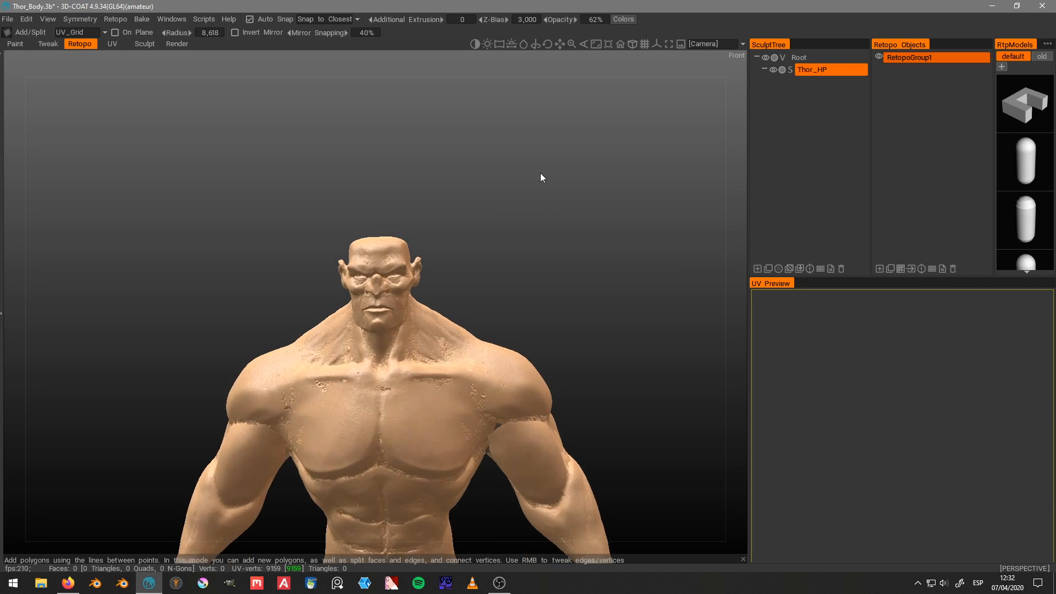
scroll(511, 178, up, 2)
drag(534, 179, 565, 169)
Step: Switch to the Paint room and delete the UV_Grid surface material, accepting that it cannot be undone
click(20, 44)
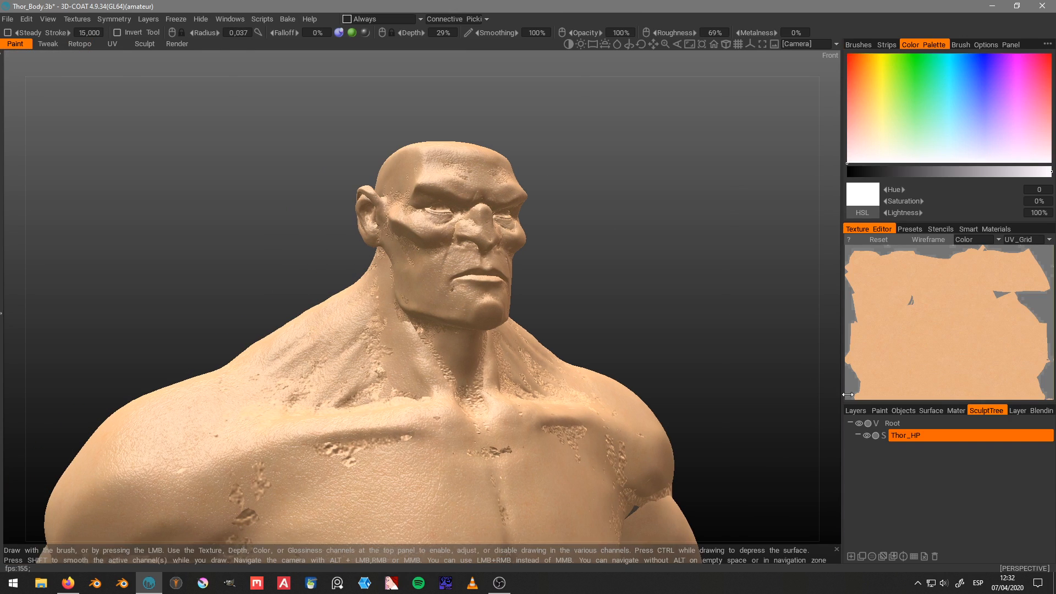
click(930, 411)
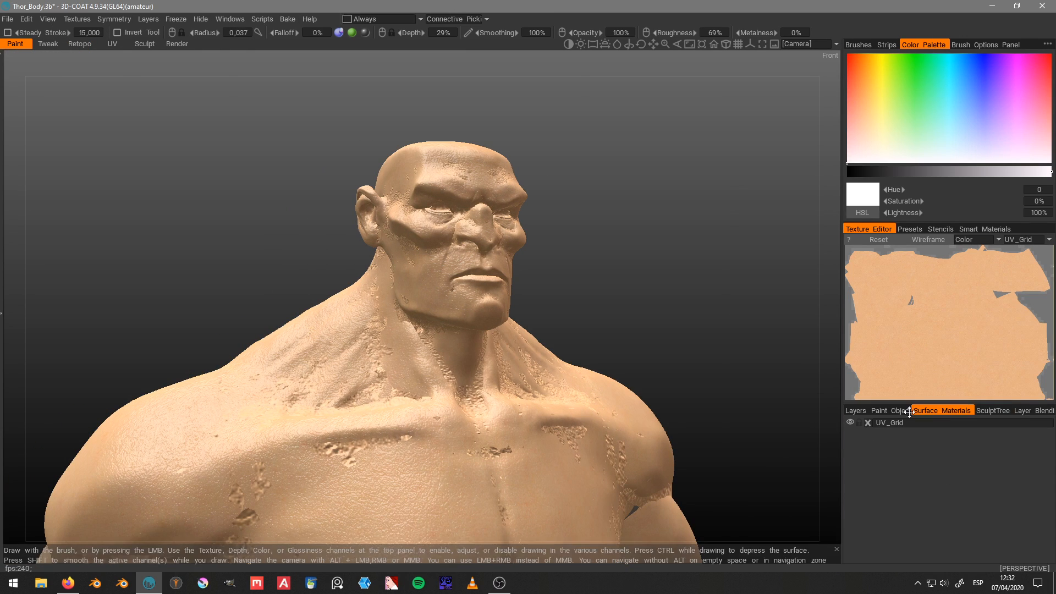
click(867, 422)
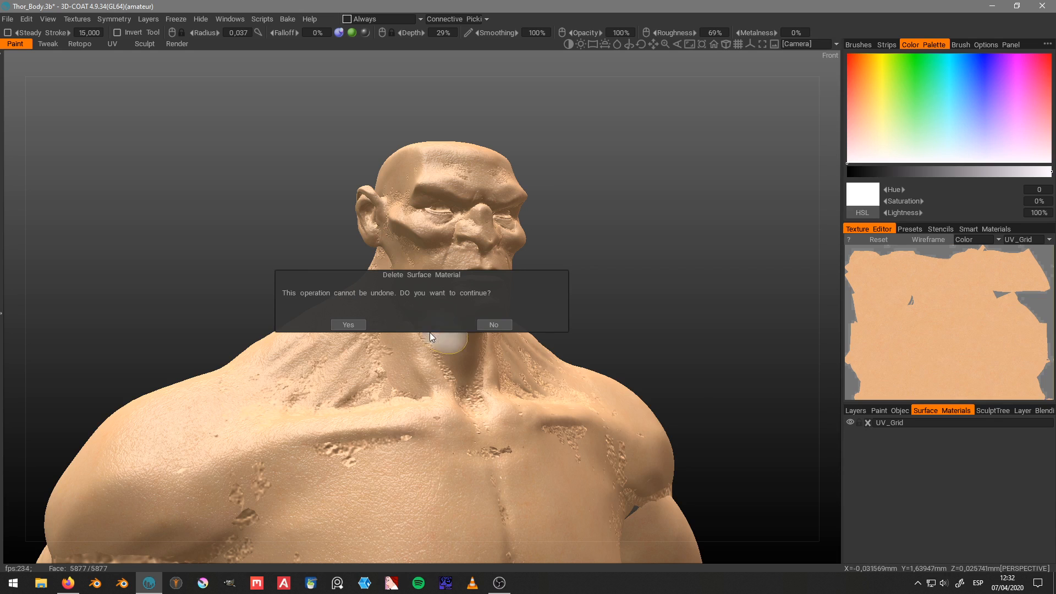
click(349, 325)
scroll(692, 252, down, 5)
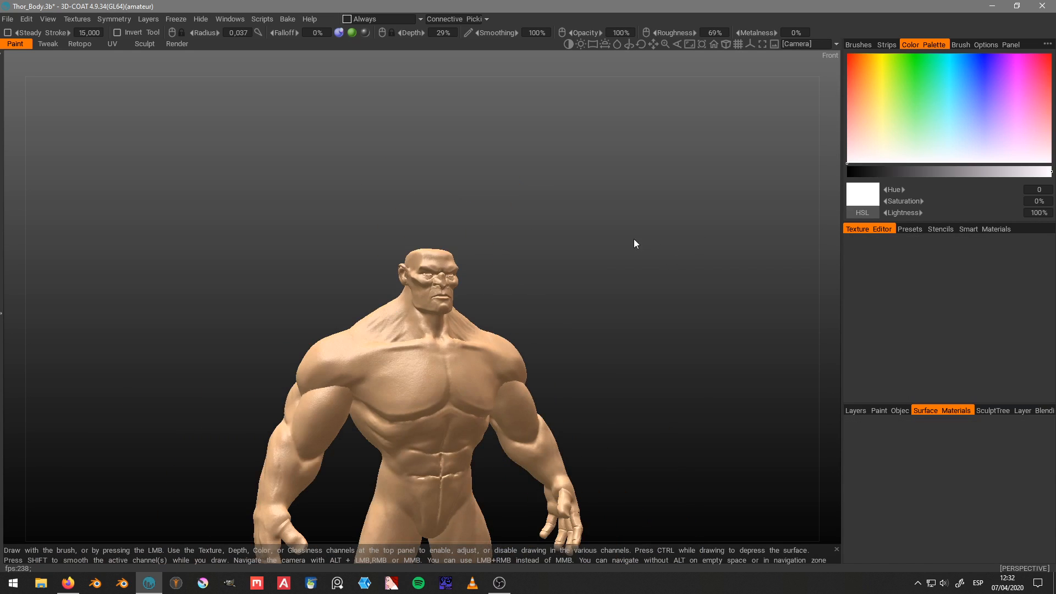
Step: Return to the Retopo room and add Thor_LP.obj to the retopo models library
click(75, 43)
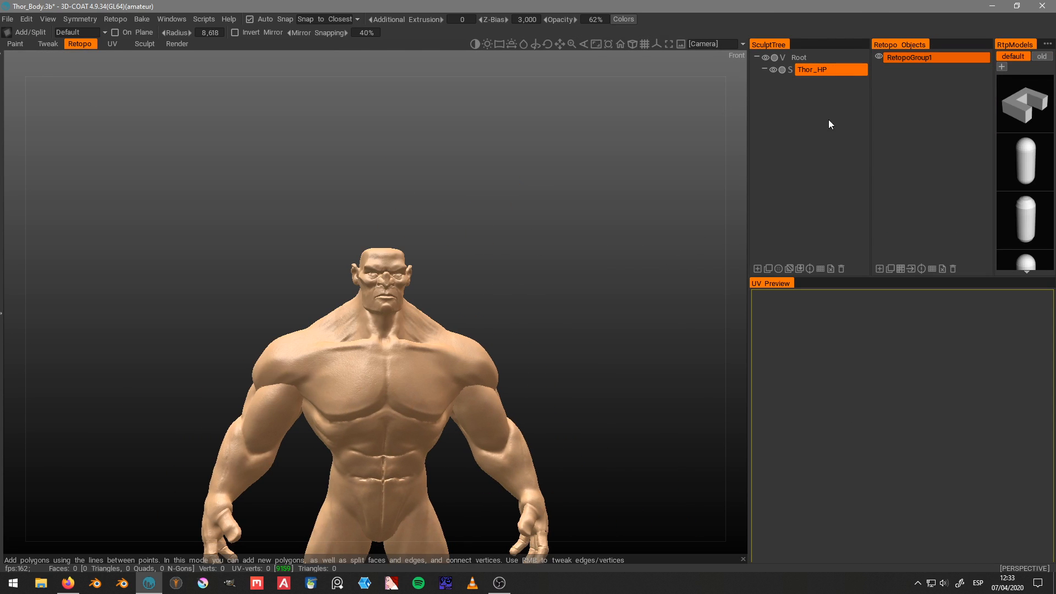
scroll(1026, 125, down, 8)
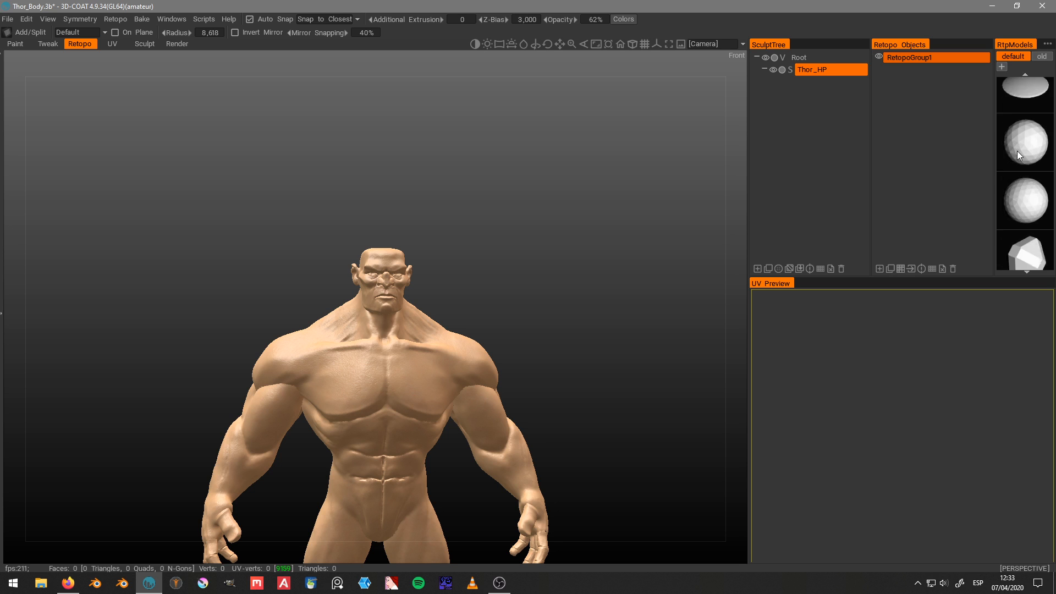
scroll(1012, 171, down, 3)
click(1026, 242)
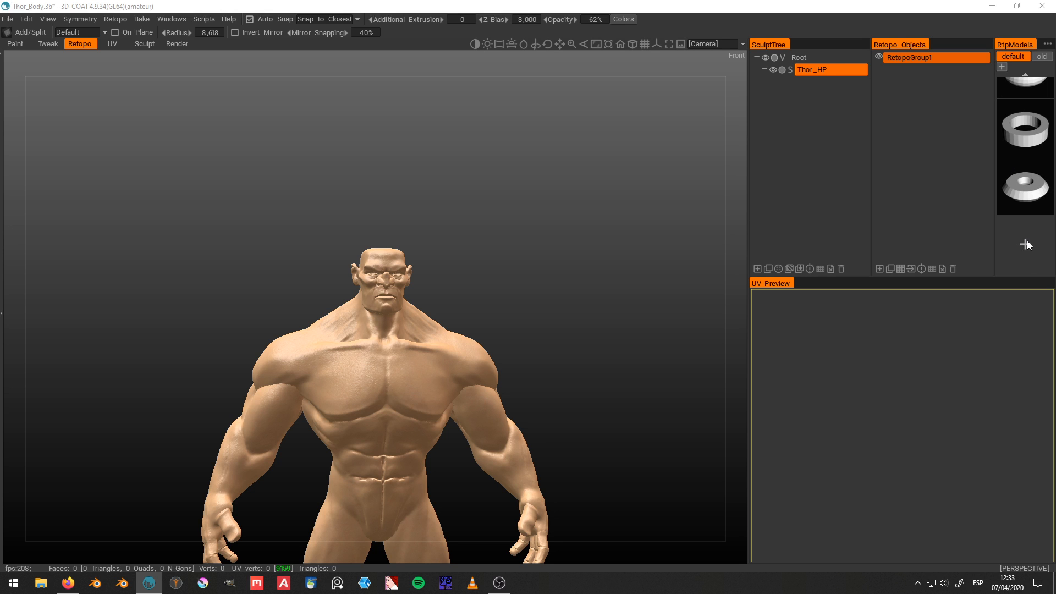
double_click(227, 114)
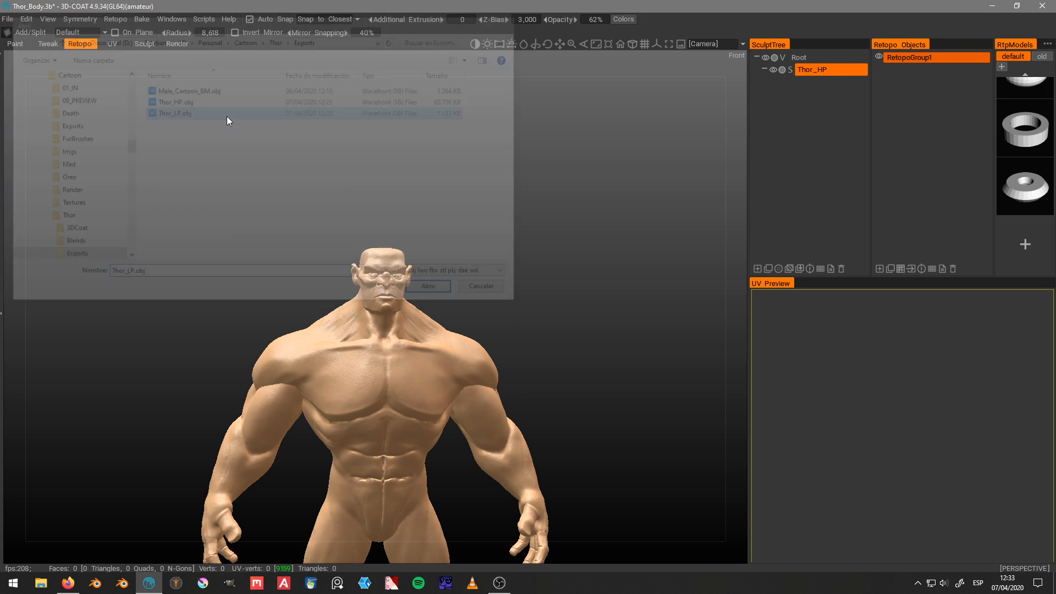
Step: Place the Thor_LP model over the sculpt at its default position and apply it as a retopo object
click(1026, 242)
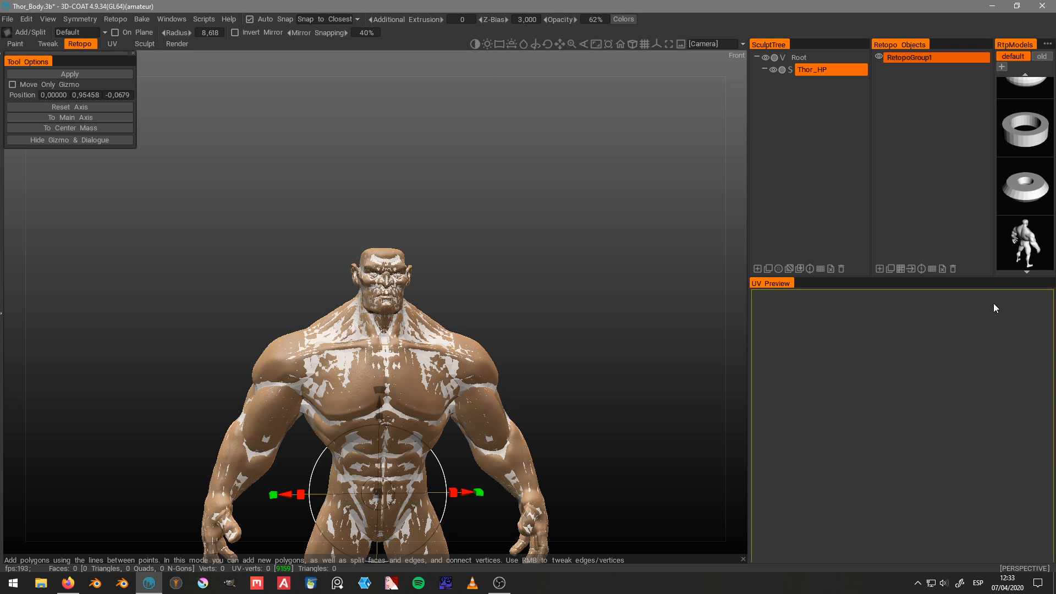
click(81, 72)
click(447, 324)
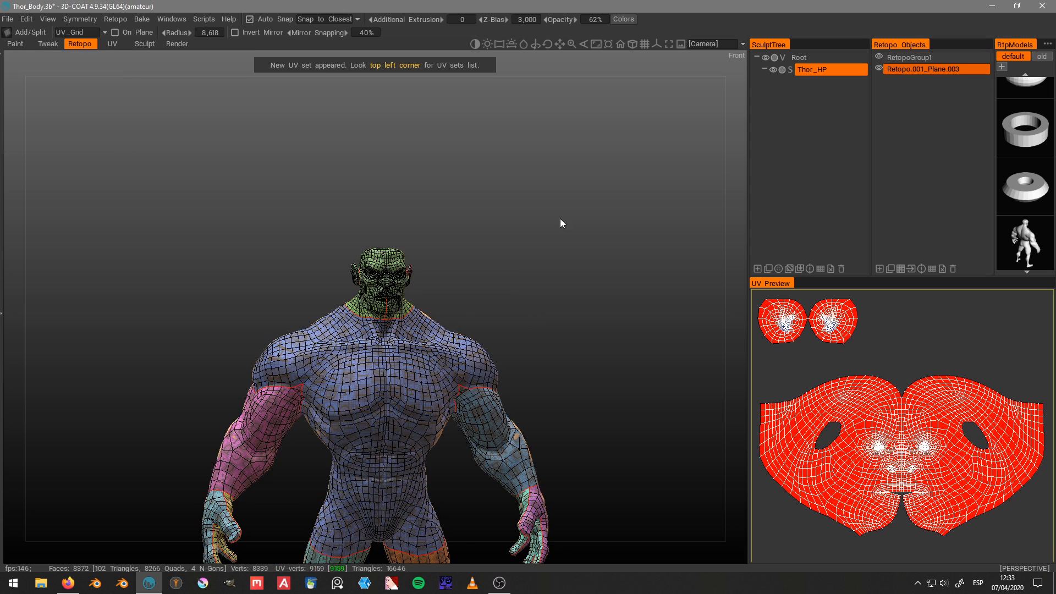
Step: Check the UV set list, keeping UV_Grid as the active set, and enable the On Plane option
drag(496, 166, 477, 214)
click(77, 32)
click(97, 42)
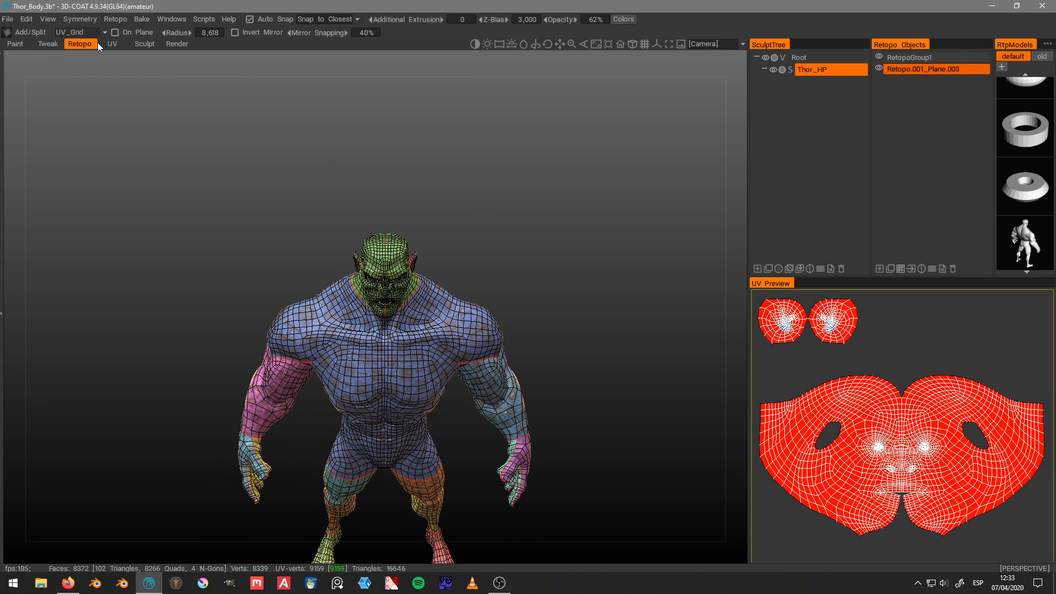
shift+drag(406, 197, 410, 154)
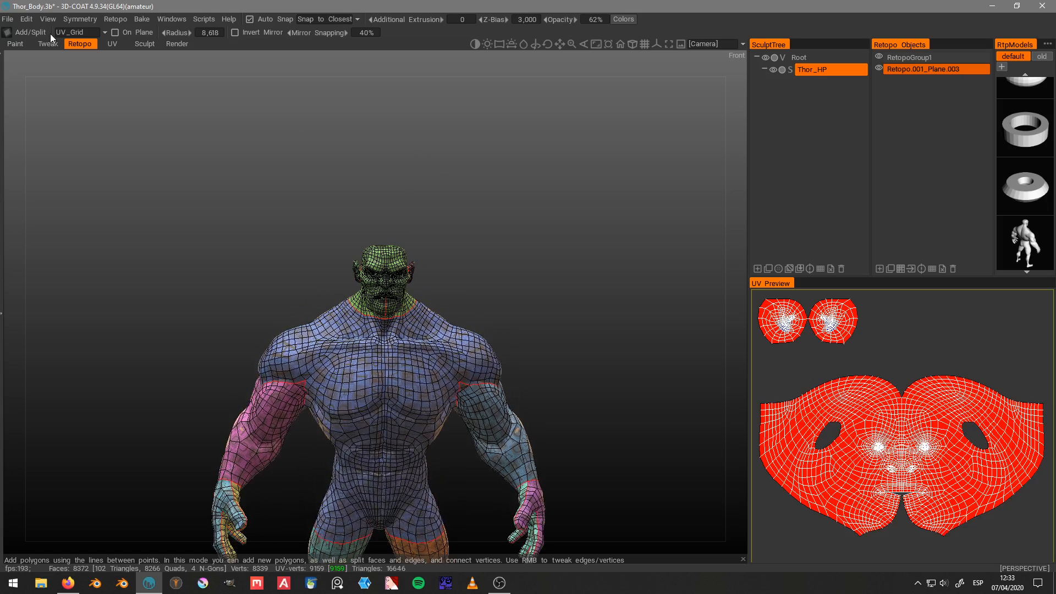
click(76, 32)
click(103, 69)
drag(268, 85, 300, 87)
click(116, 33)
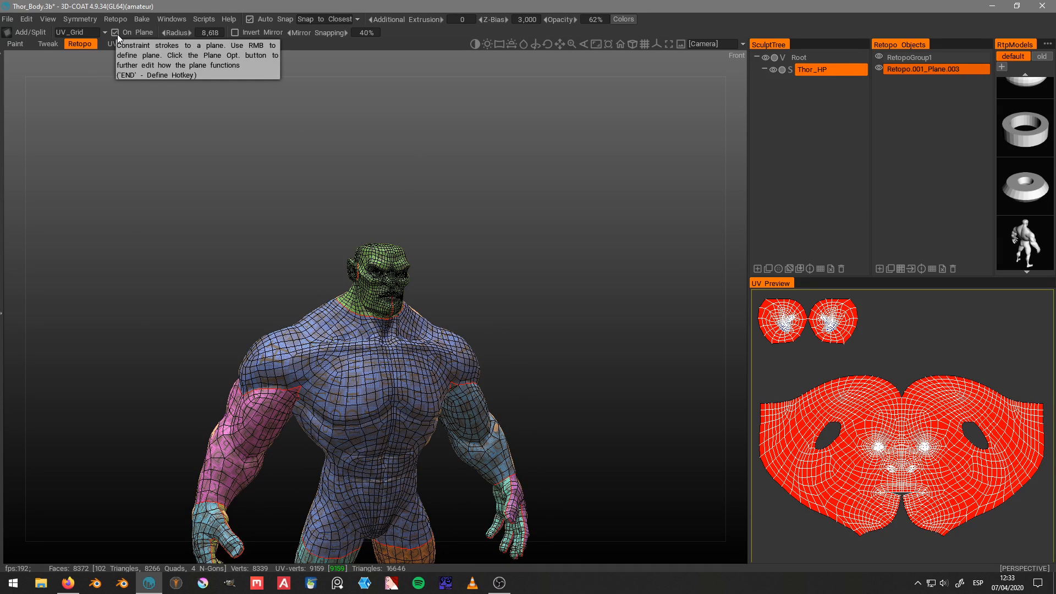
Step: Examine how the low-poly mesh and its coloured UV islands fit the sculpt from several angles and distances
drag(445, 159, 426, 143)
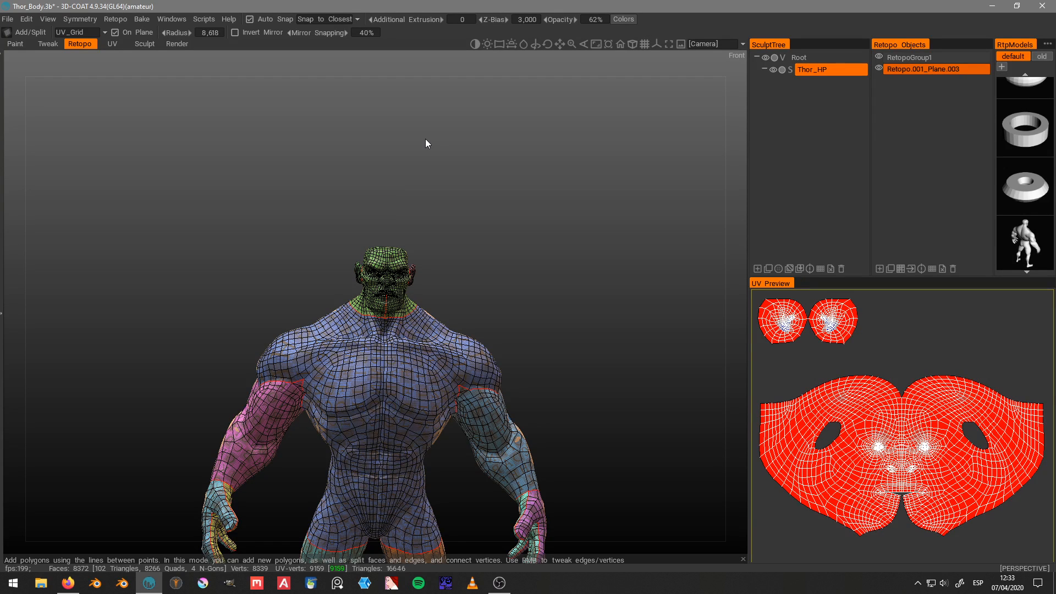
scroll(426, 142, up, 5)
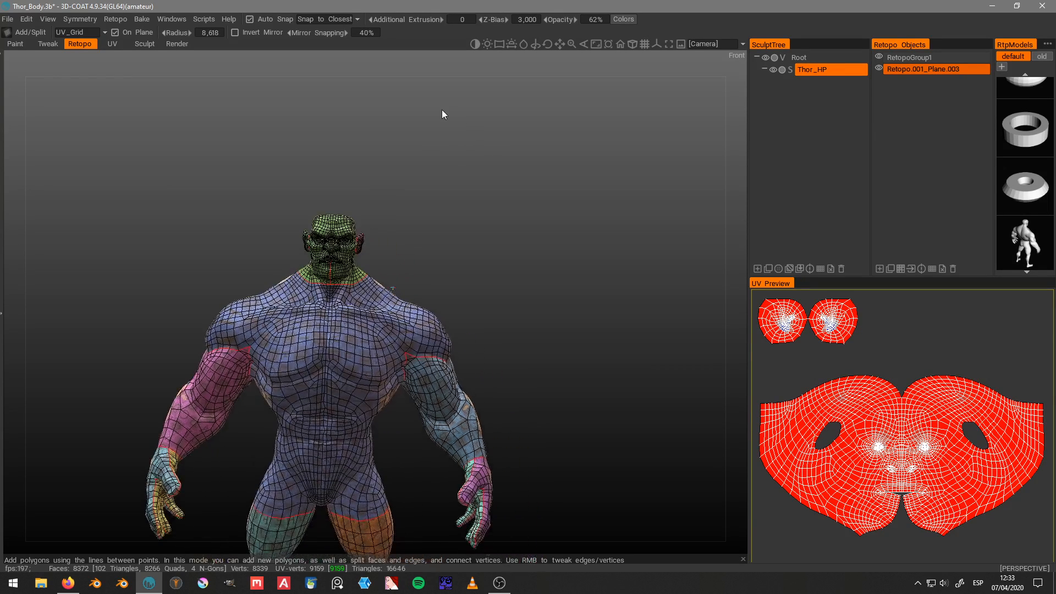
scroll(517, 121, down, 2)
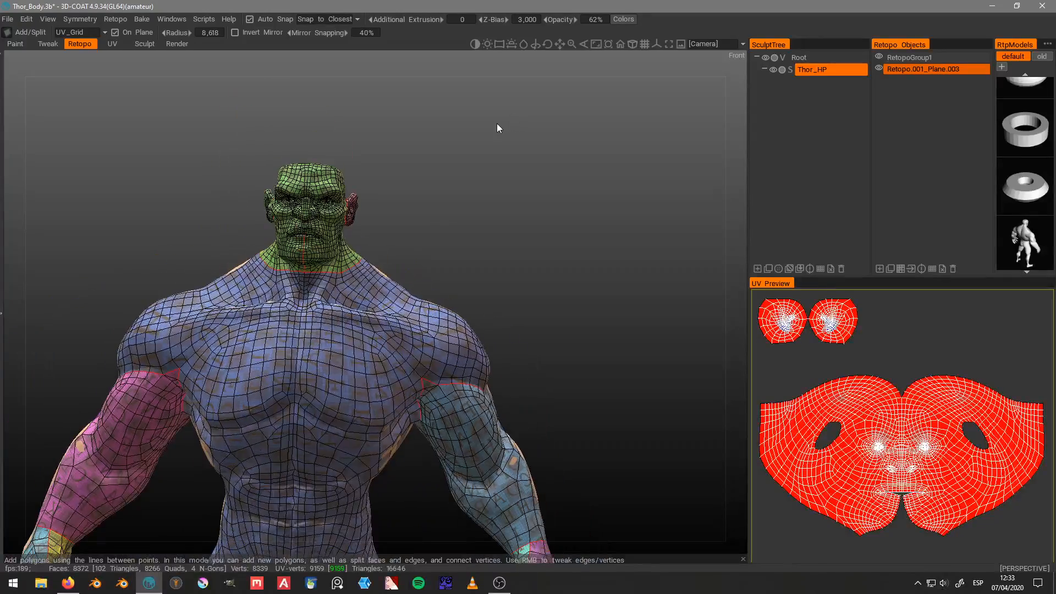
drag(497, 141, 457, 219)
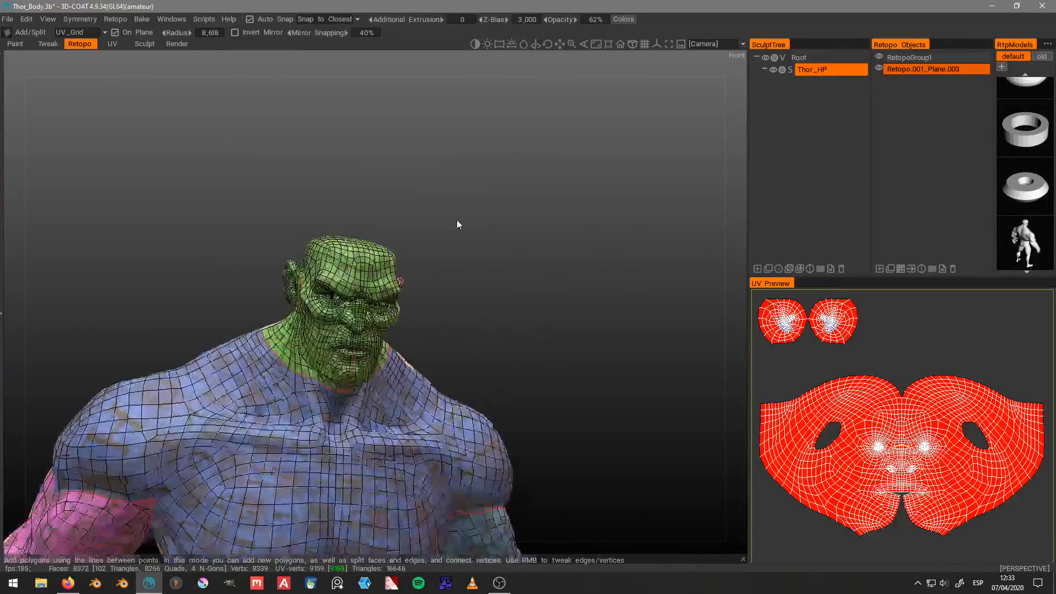
right_drag(456, 219, 510, 220)
scroll(510, 220, down, 8)
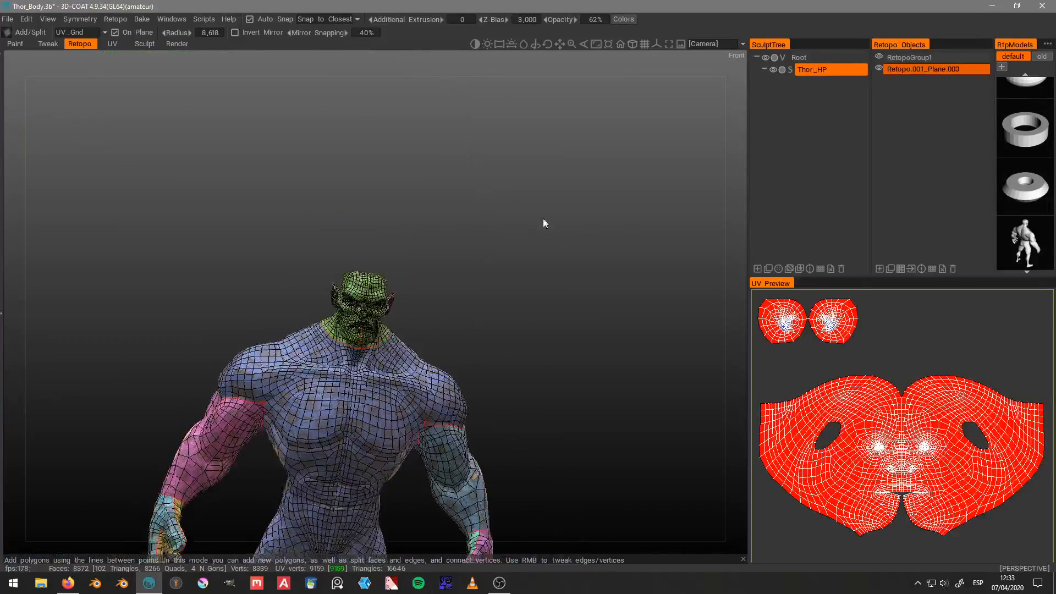
scroll(564, 205, down, 1)
Step: Quit 3D-Coat without saving the scene changes and launch Blender
click(1042, 5)
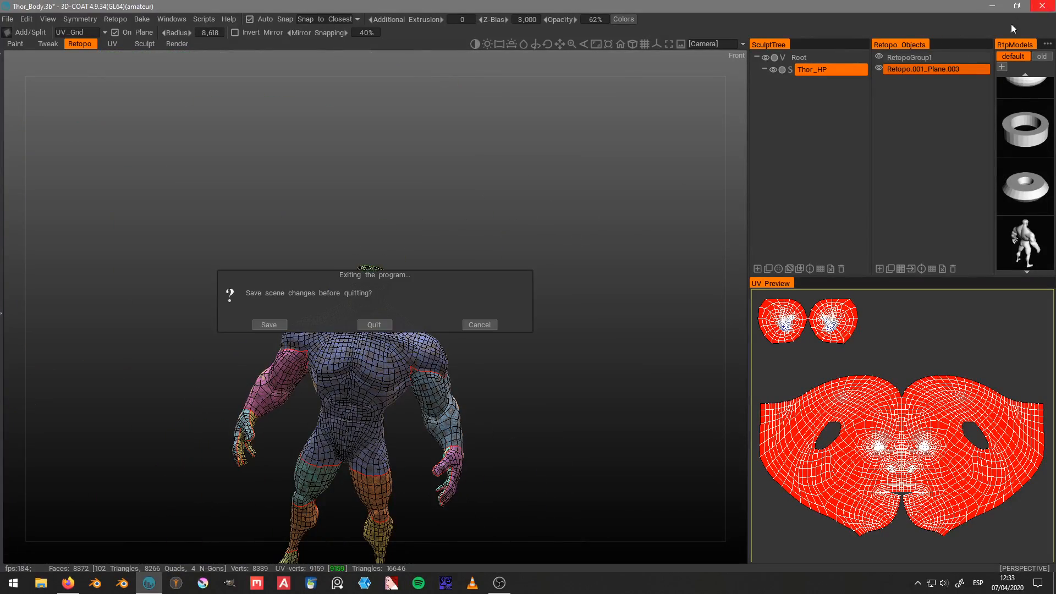
click(387, 324)
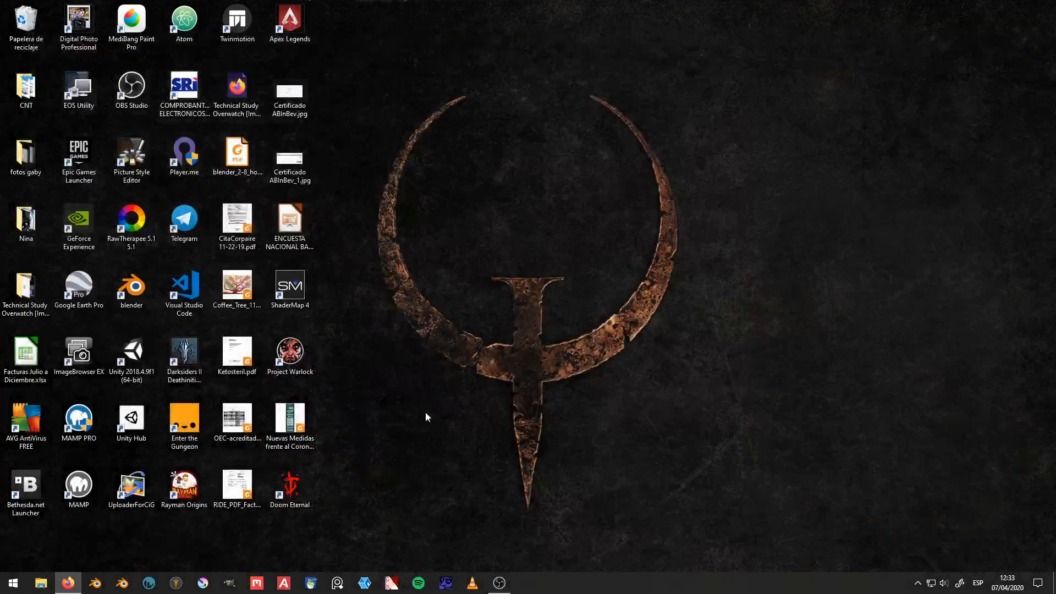
click(99, 588)
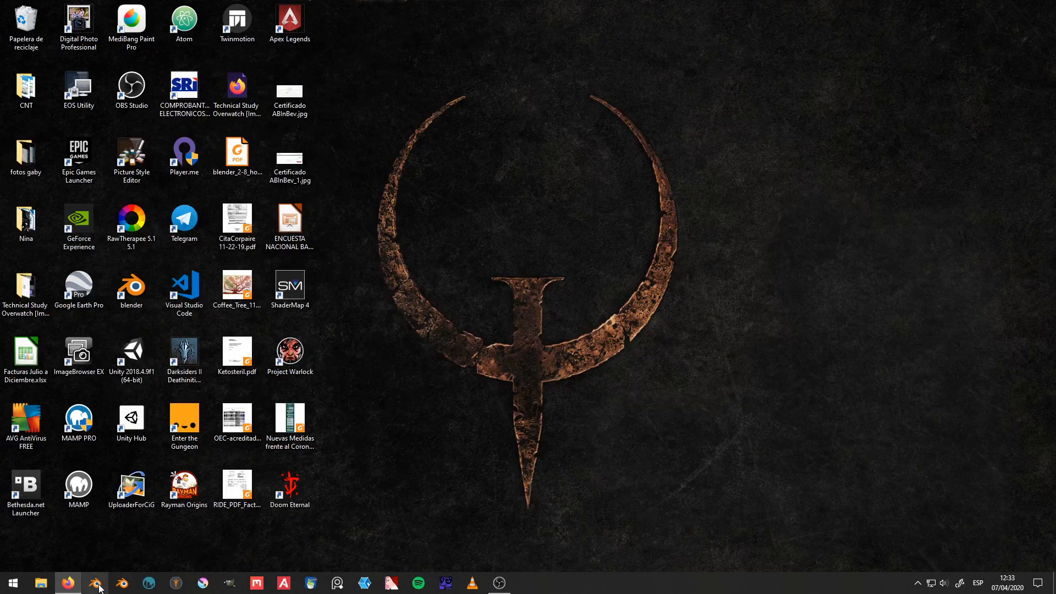
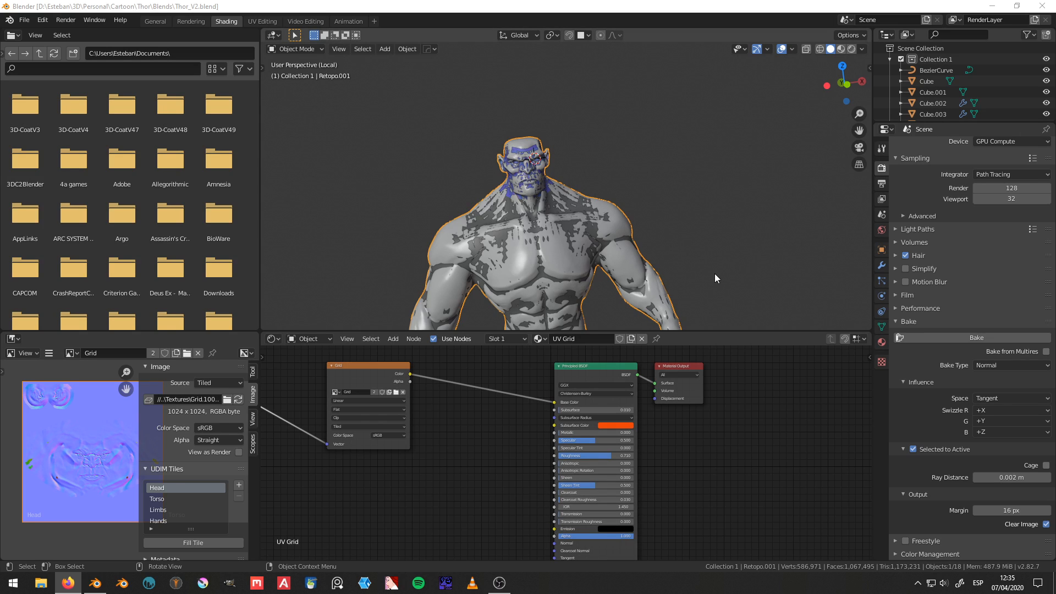
Step: Look through the Head, Torso, Limbs and Hands UDIM tiles of the Grid image
middle_drag(76, 448, 37, 434)
scroll(88, 452, down, 2)
click(166, 500)
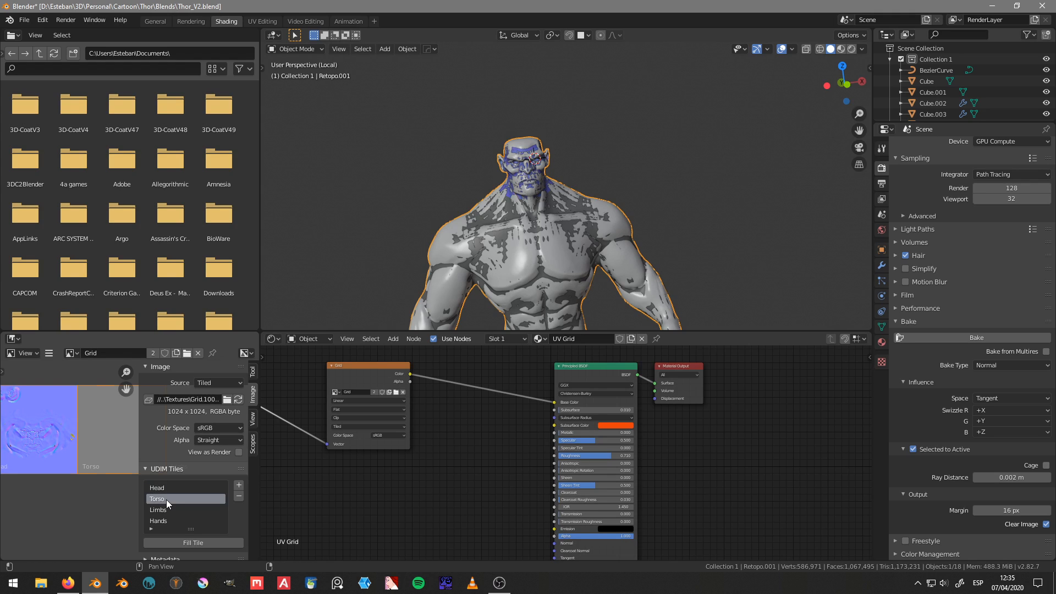
click(167, 509)
click(168, 519)
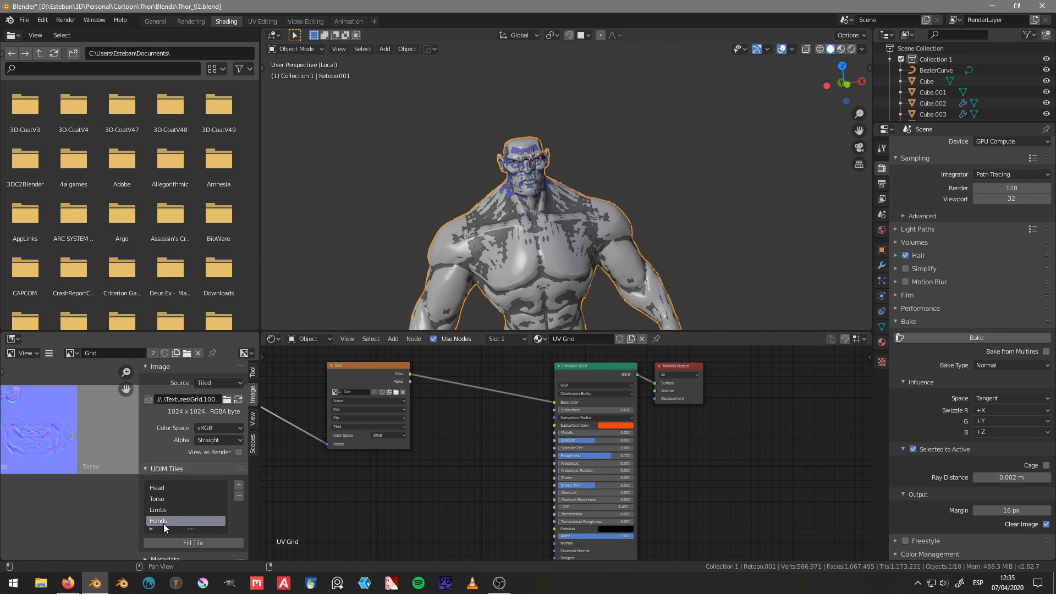
scroll(80, 480, down, 1)
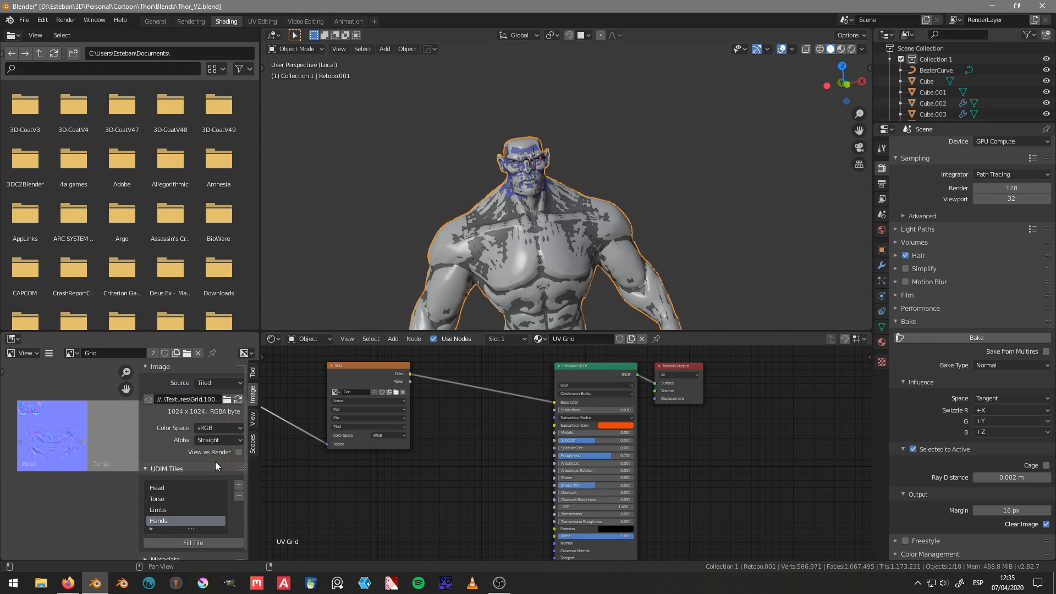
Step: Check the Grid image's source, alpha and colour space options, and view its nodes in the UV Grid material
click(216, 384)
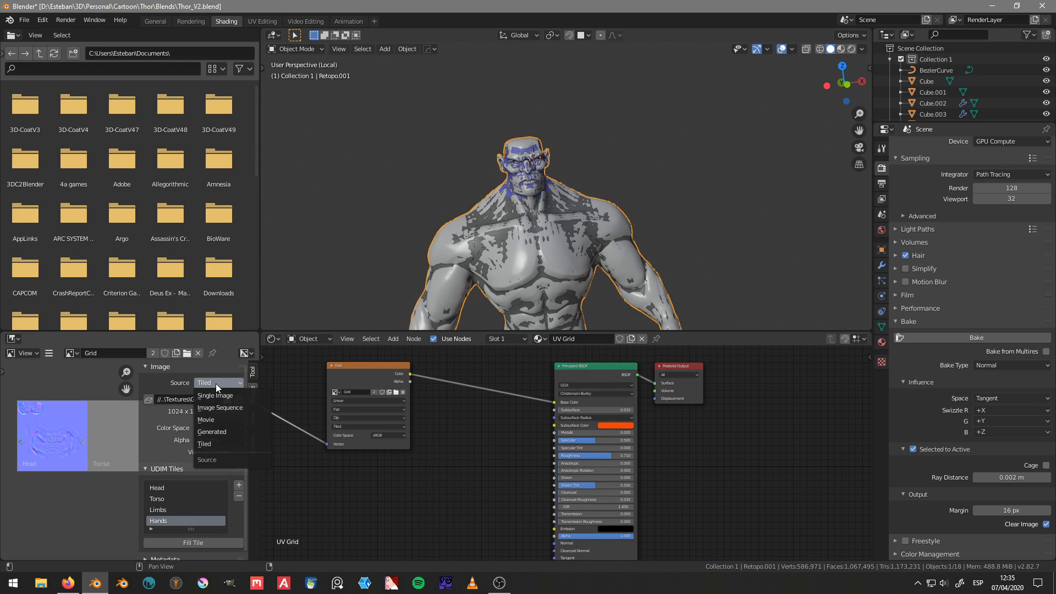
click(218, 440)
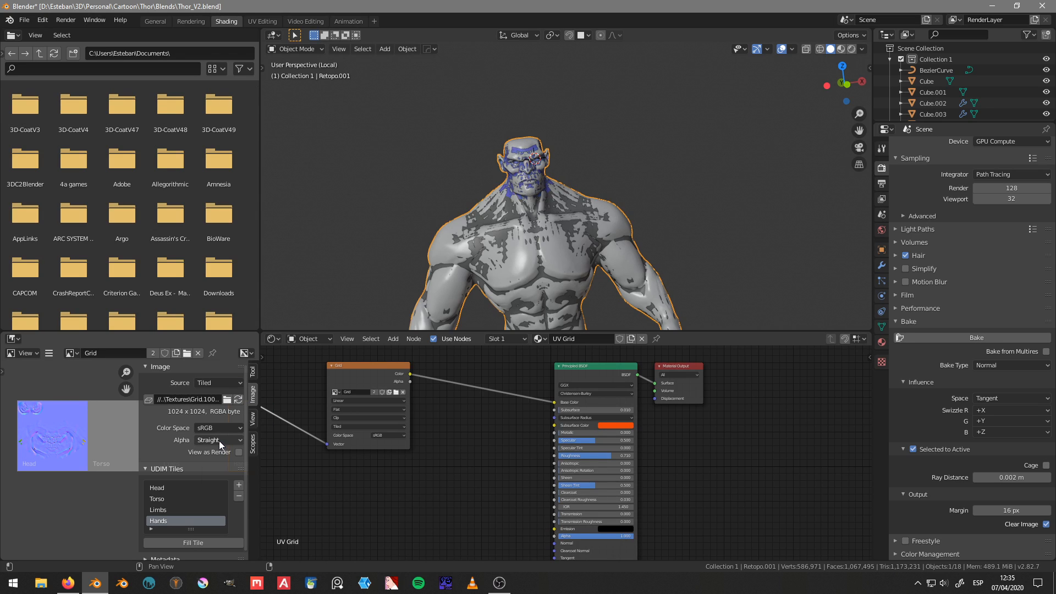
click(219, 441)
click(219, 440)
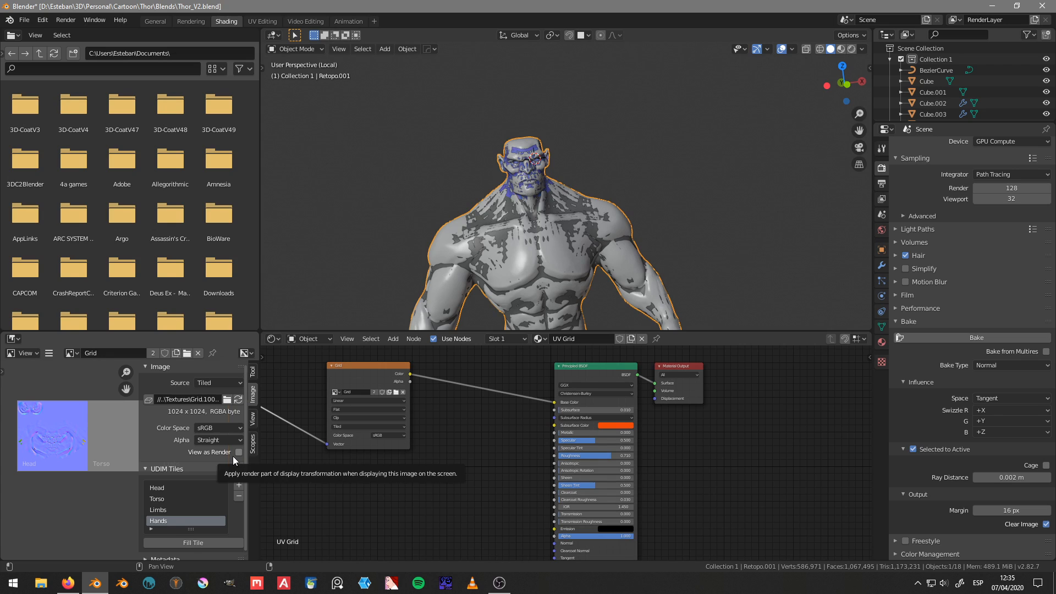
click(219, 427)
click(219, 427)
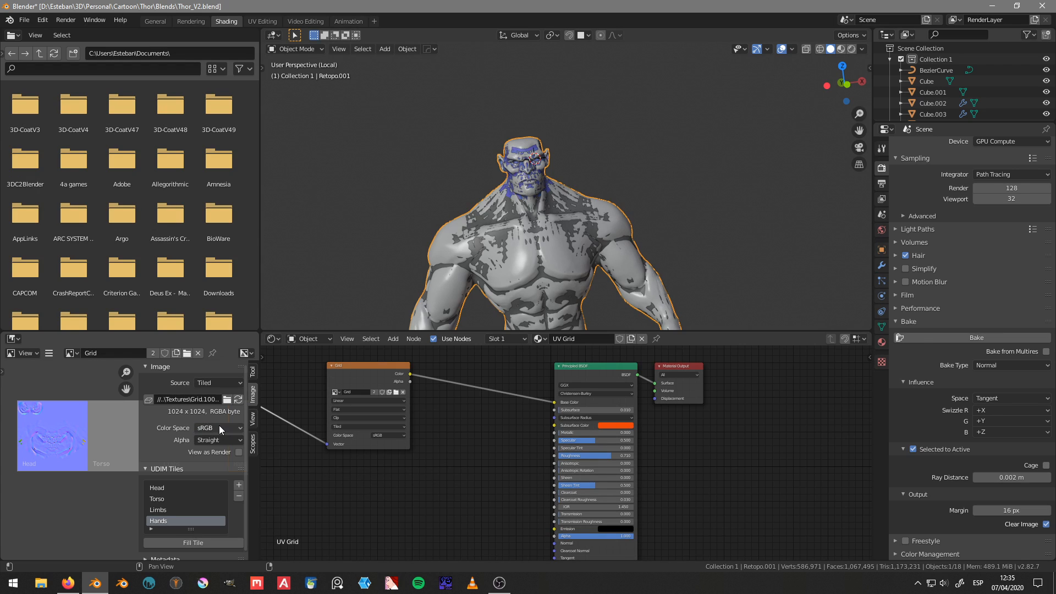
middle_drag(497, 477, 440, 471)
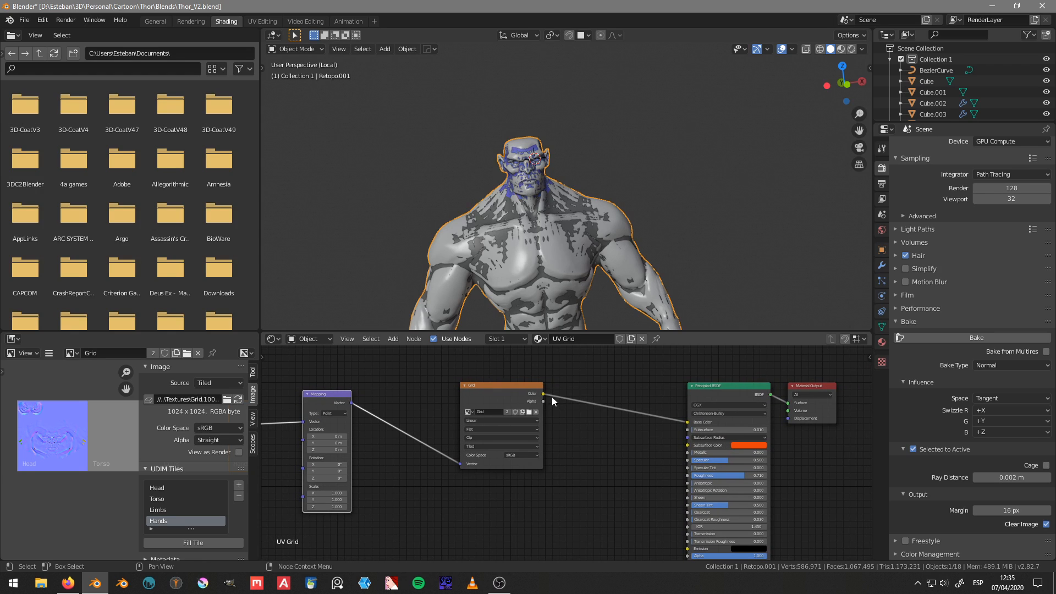
key(alt+Tab)
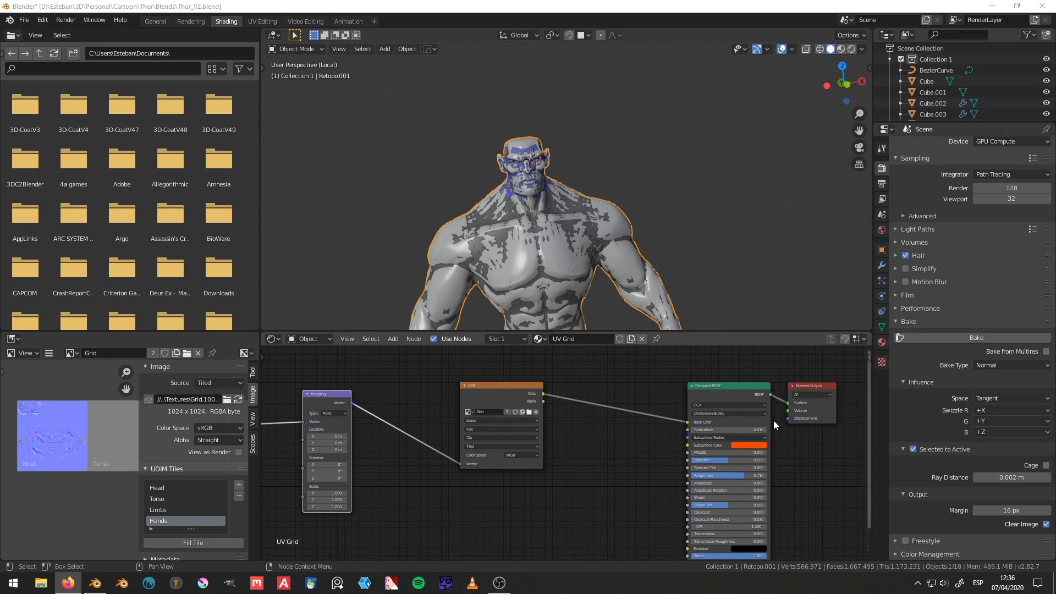
Step: Hide the high-poly Torso sculpt that overlaps the low-poly retopology mesh
middle_drag(540, 263, 611, 206)
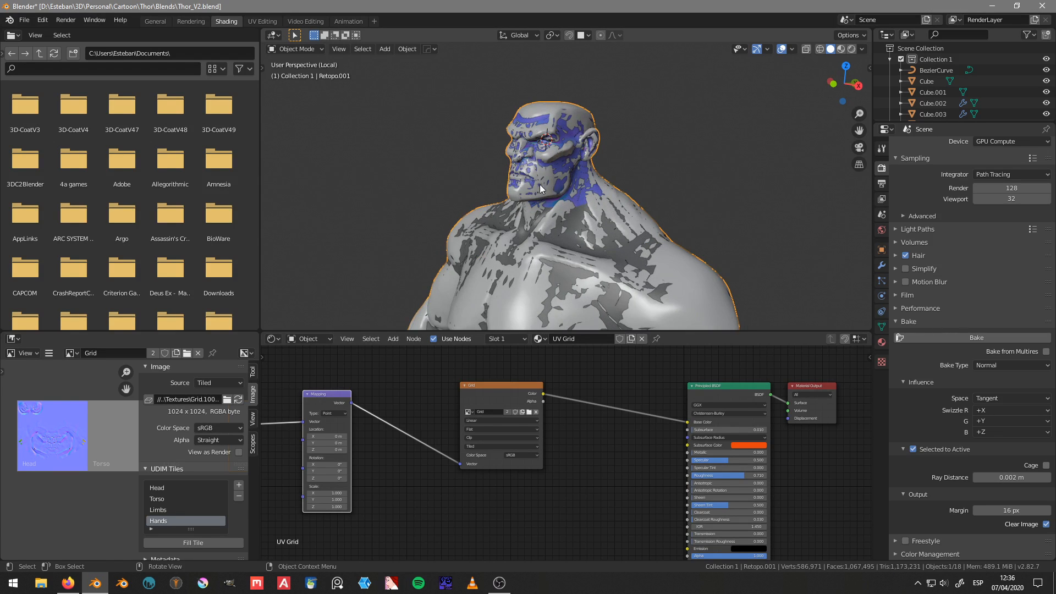
middle_drag(539, 184, 665, 200)
scroll(649, 182, up, 2)
scroll(611, 165, down, 2)
click(598, 135)
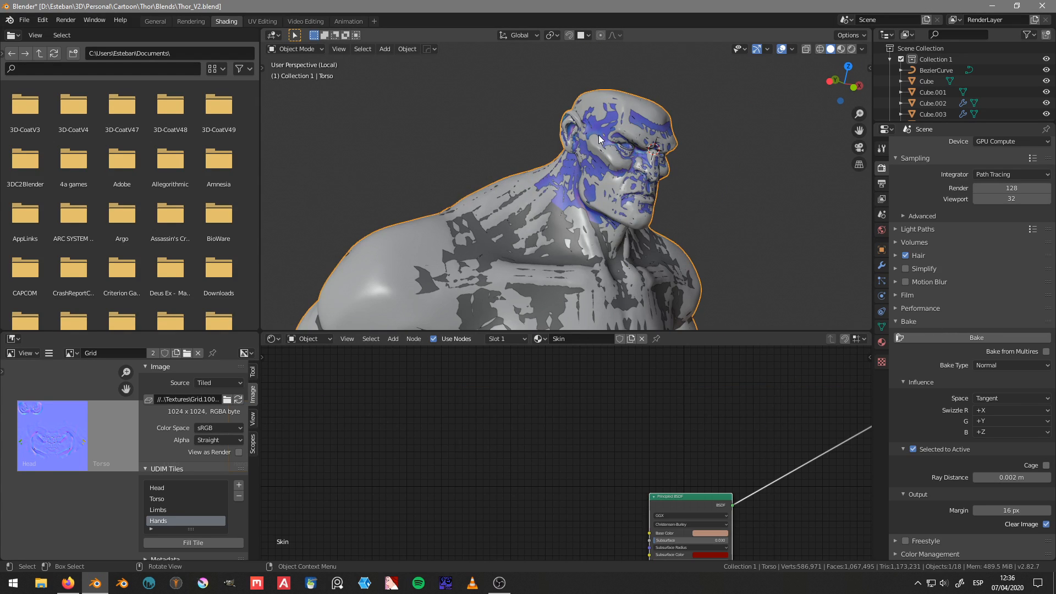
key(h)
scroll(633, 144, up, 2)
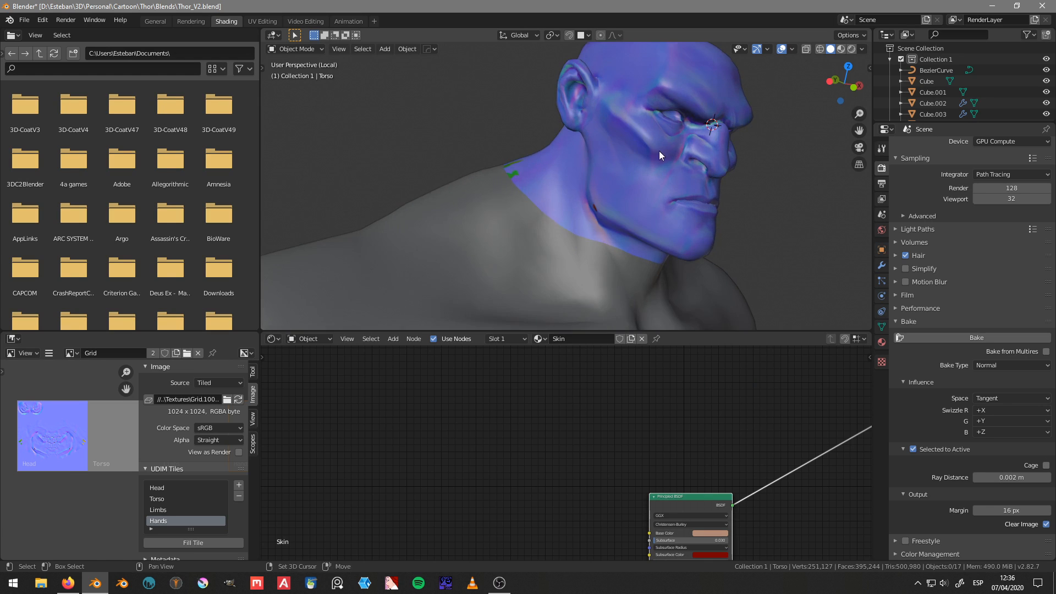
Step: Select the Retopo.001 mesh and inspect the normal texture on its head and neck
middle_drag(660, 151, 653, 185)
click(618, 209)
scroll(580, 191, up, 3)
scroll(580, 191, down, 5)
middle_drag(575, 203, 521, 220)
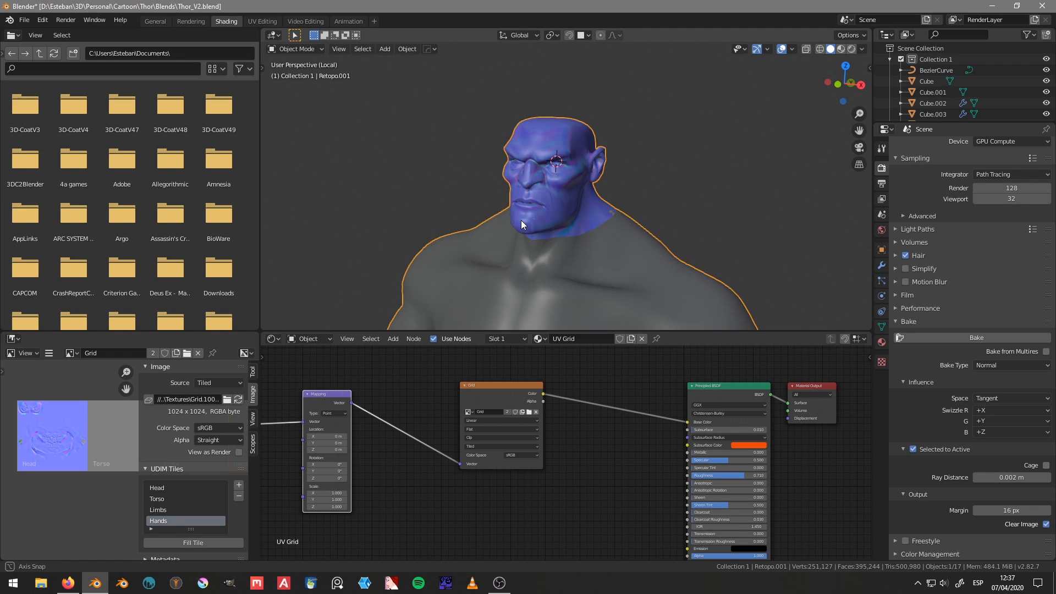
Step: Widen the image editor to show more UDIM tiles and make Head the active tile
middle_drag(49, 461, 40, 456)
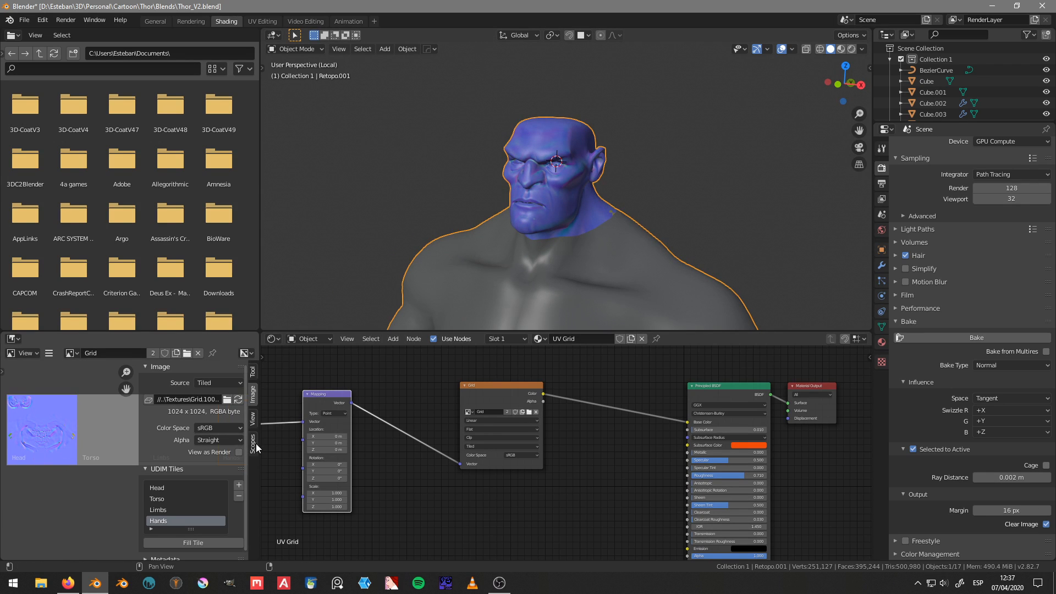
drag(261, 444, 367, 444)
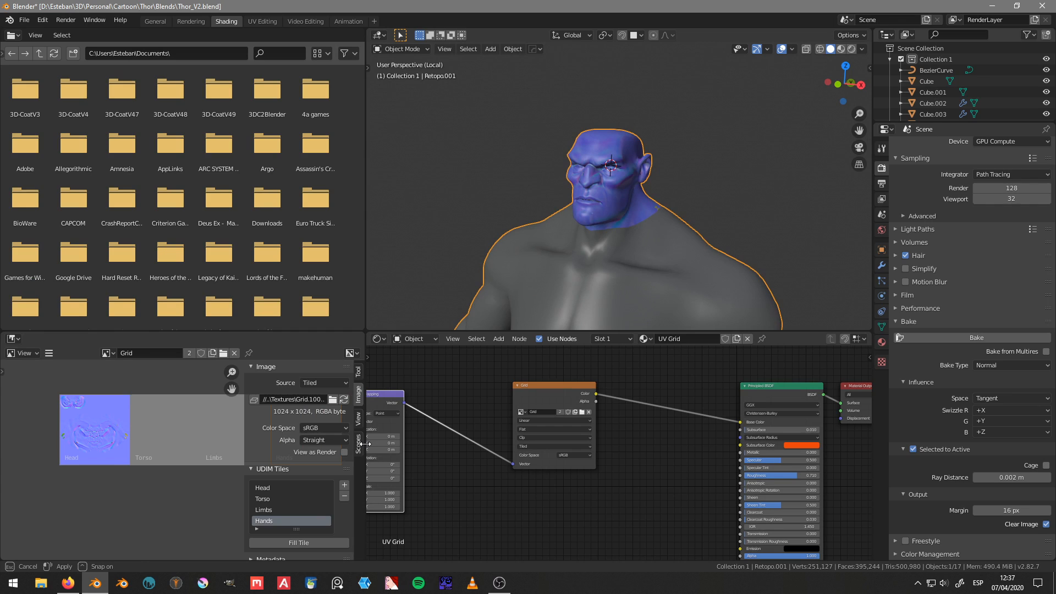
scroll(273, 454, down, 2)
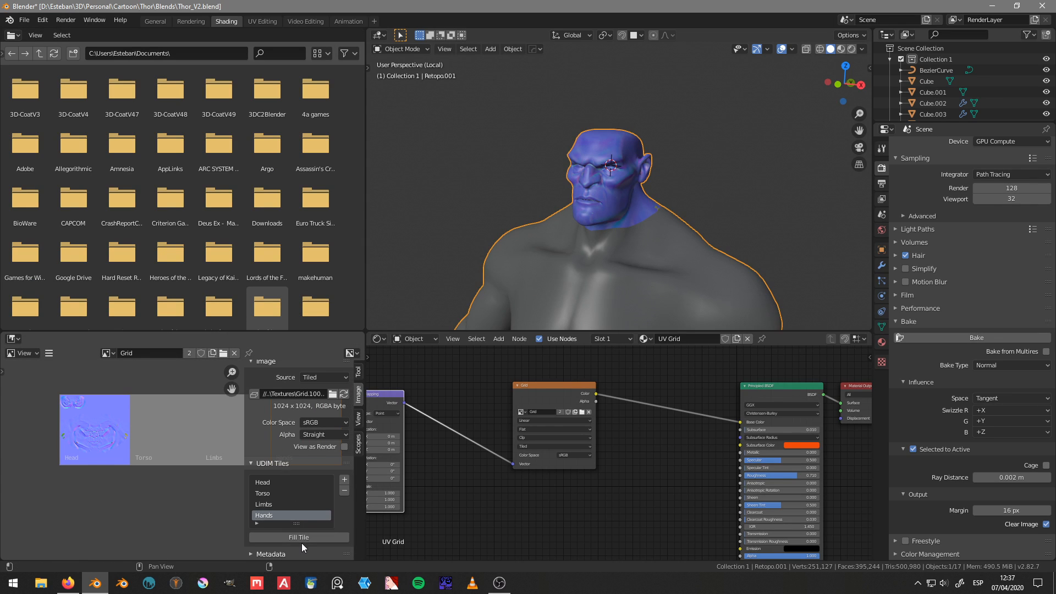
click(280, 494)
click(279, 483)
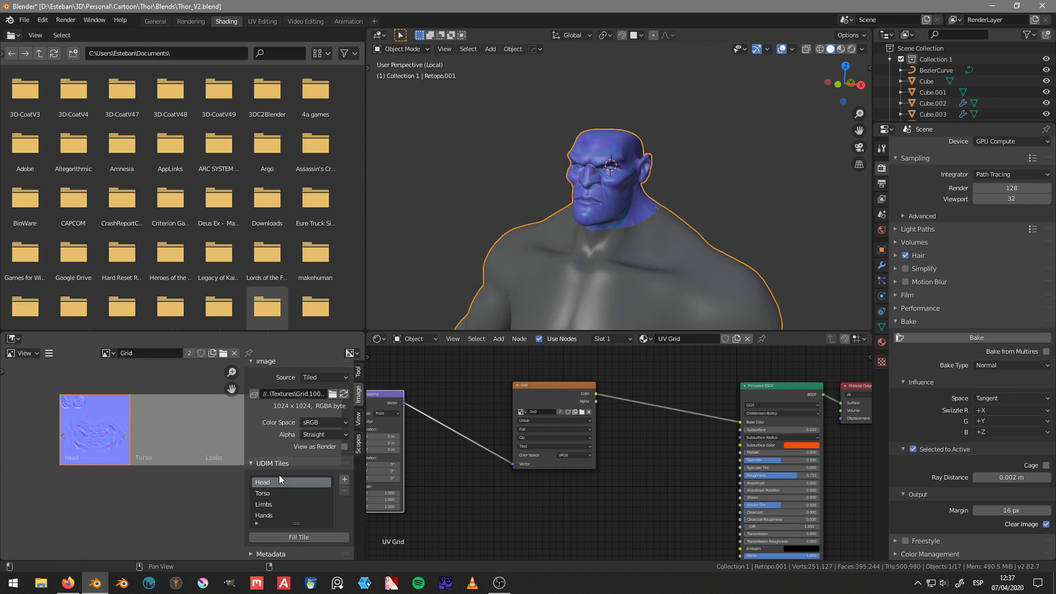
middle_drag(493, 458, 597, 448)
key(shift+a)
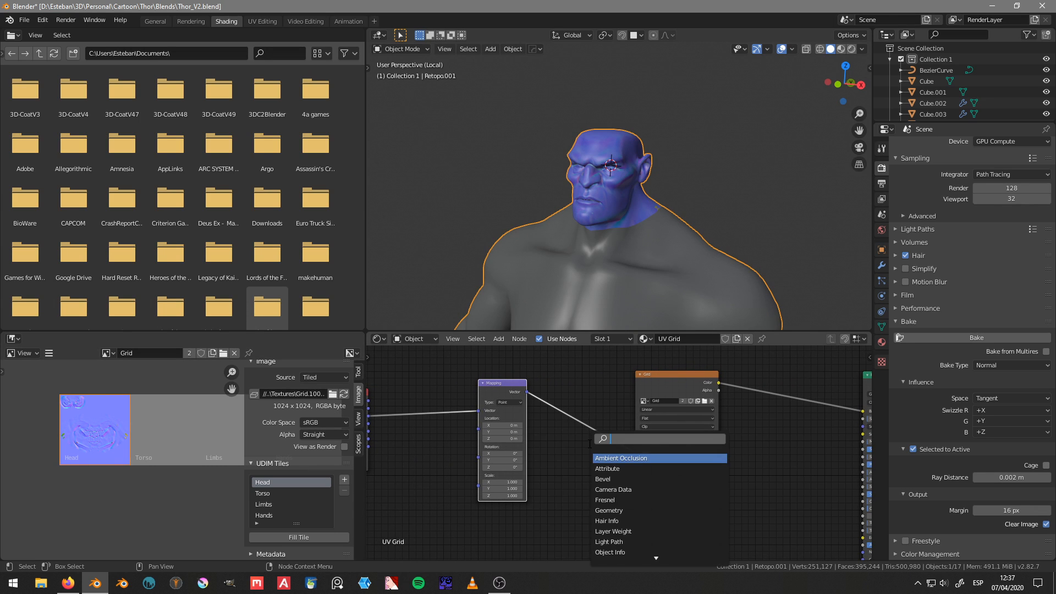
text(t)
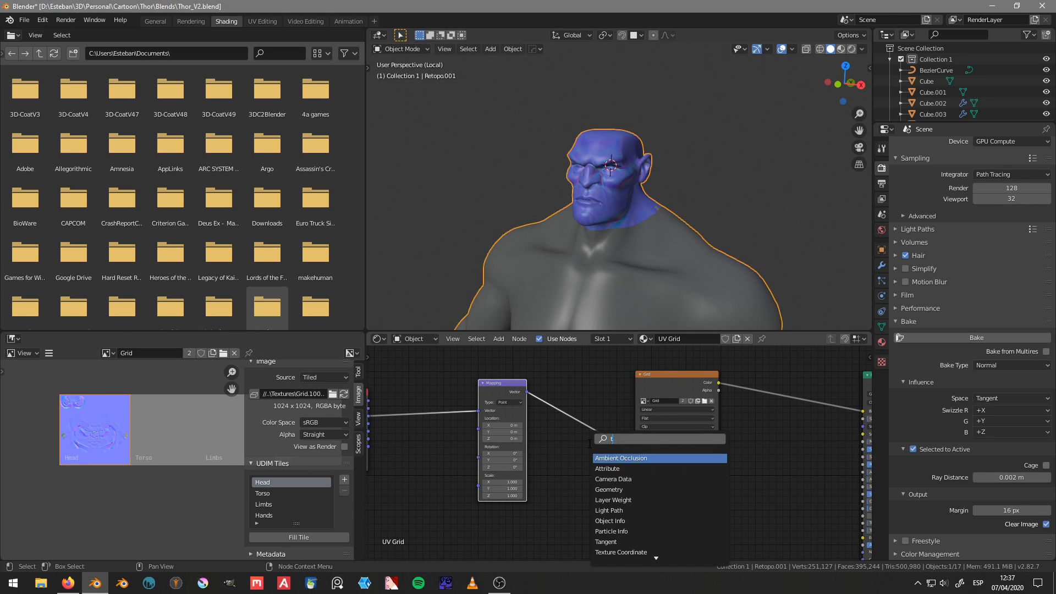
key(BackSpace)
key(Escape)
key(shift+a)
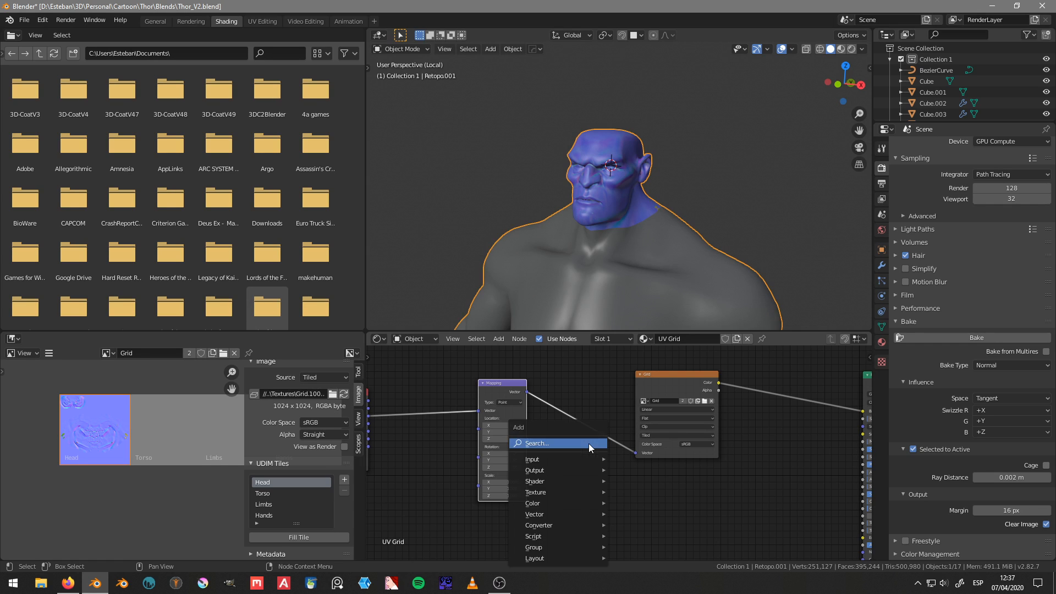
mouse_move(557, 493)
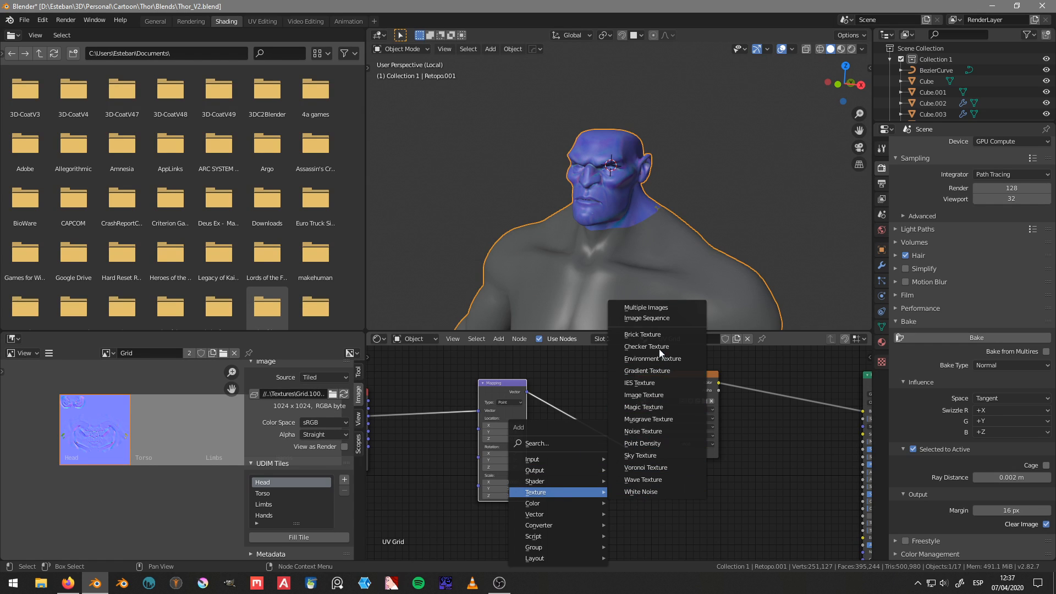
click(664, 309)
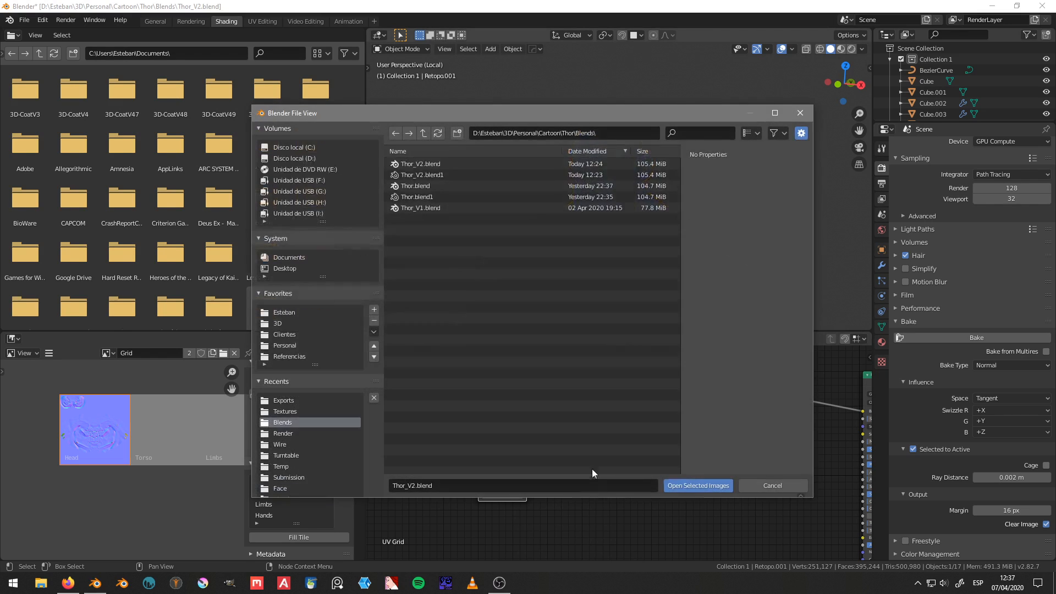
click(786, 485)
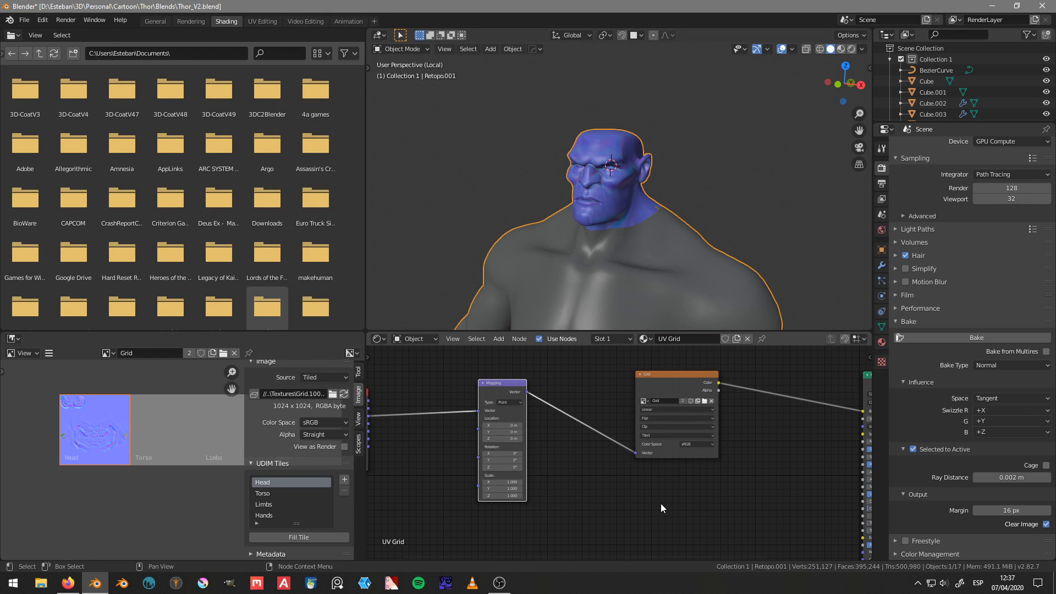
key(shift+a)
mouse_move(661, 498)
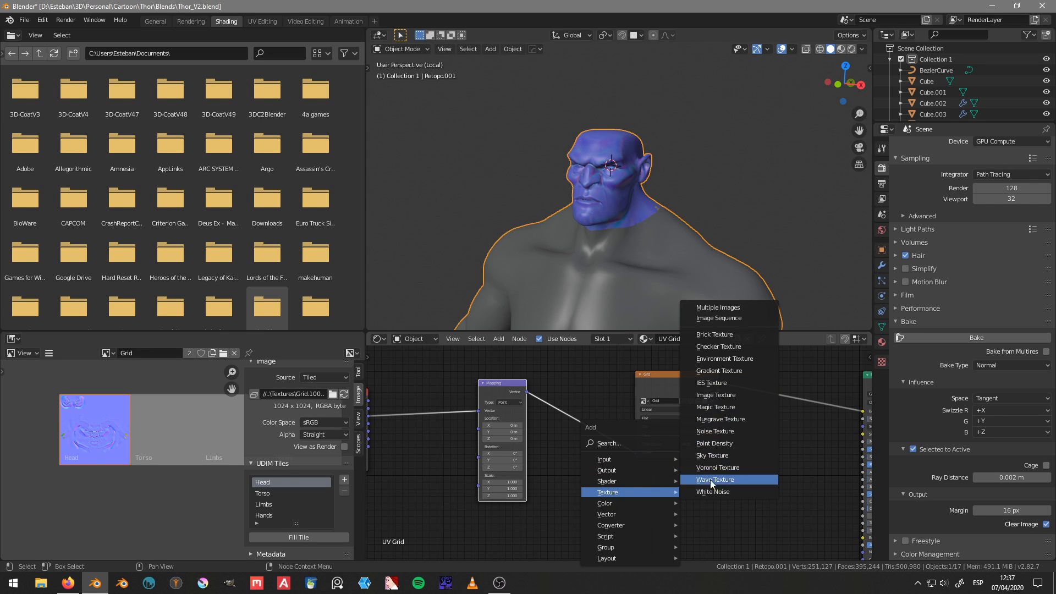
mouse_move(617, 505)
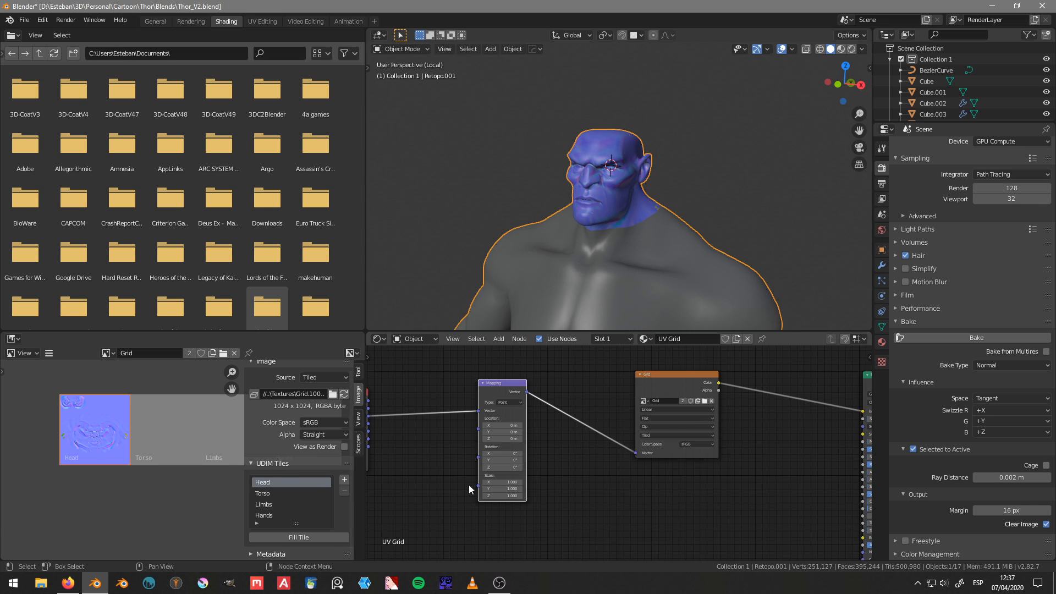
Step: Reposition the Texture Coordinate, Grid image texture and Mapping nodes in the UV Grid material
middle_drag(613, 487, 737, 494)
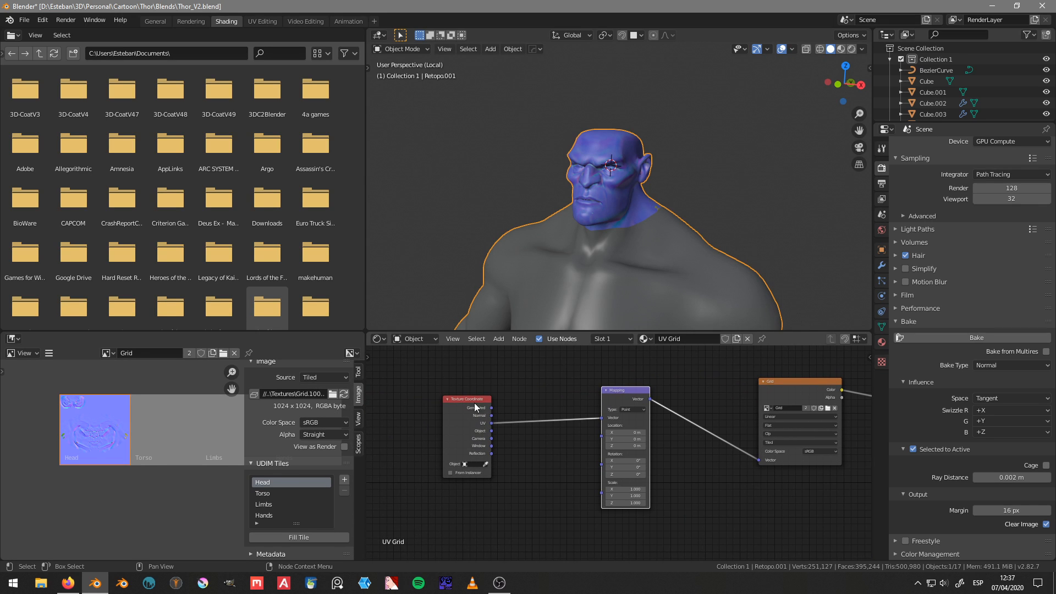
drag(473, 402, 455, 389)
middle_drag(623, 440, 427, 479)
drag(590, 421, 572, 388)
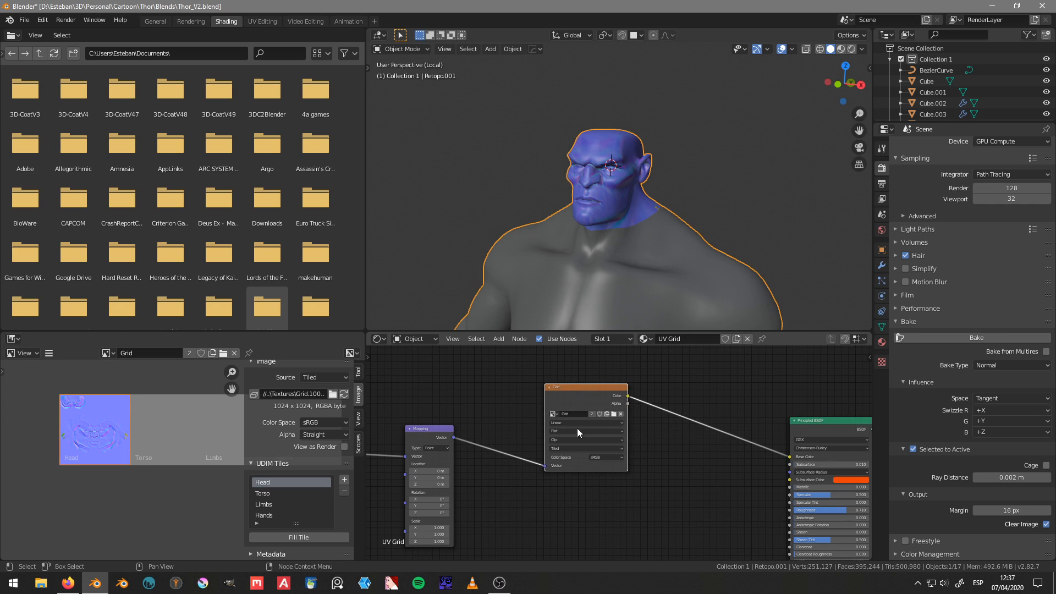
middle_drag(585, 434, 660, 410)
scroll(660, 410, down, 1)
scroll(659, 410, down, 1)
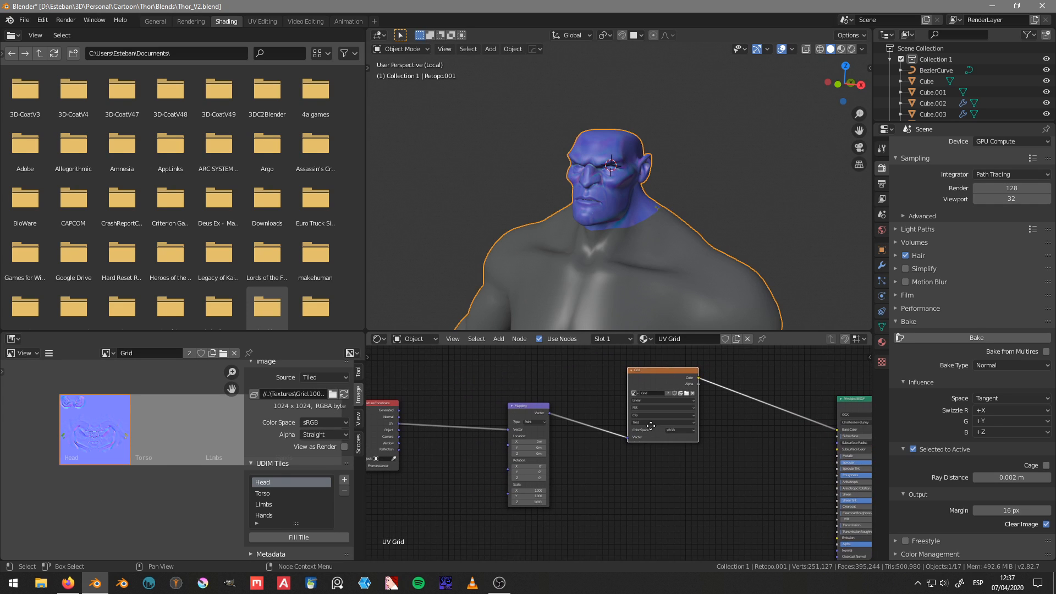
drag(529, 401, 519, 417)
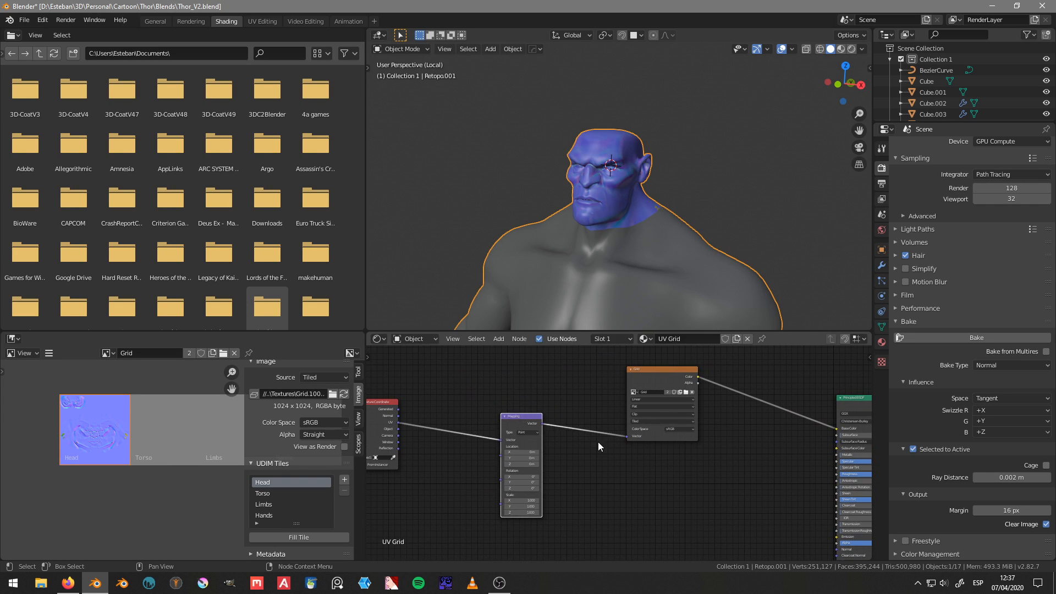
middle_drag(582, 467, 510, 452)
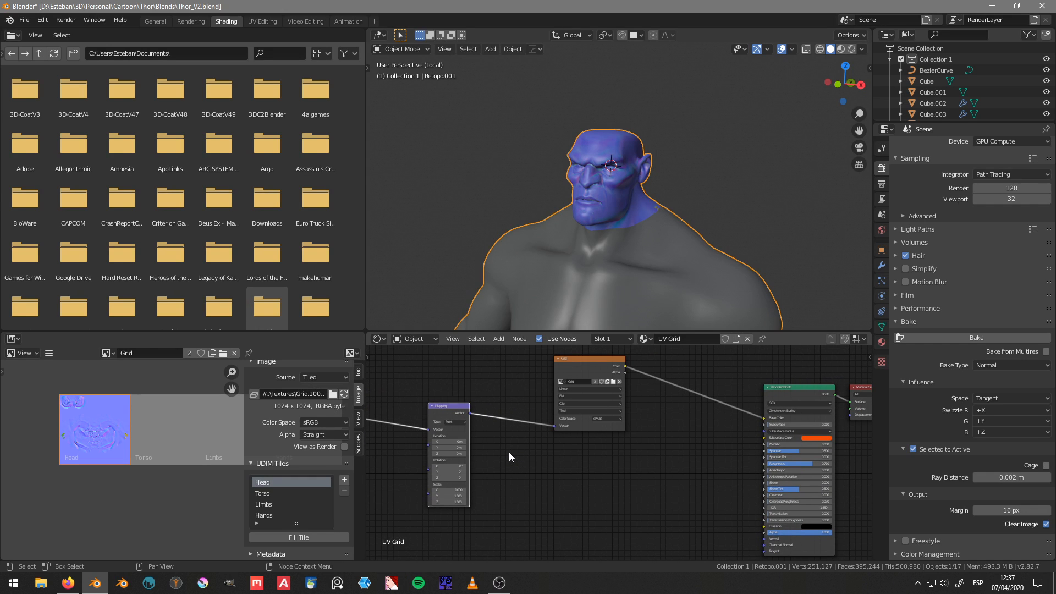
Step: Unlink the Grid image from the image texture node in the UV Grid material
middle_drag(599, 438, 593, 480)
scroll(615, 464, up, 3)
click(605, 415)
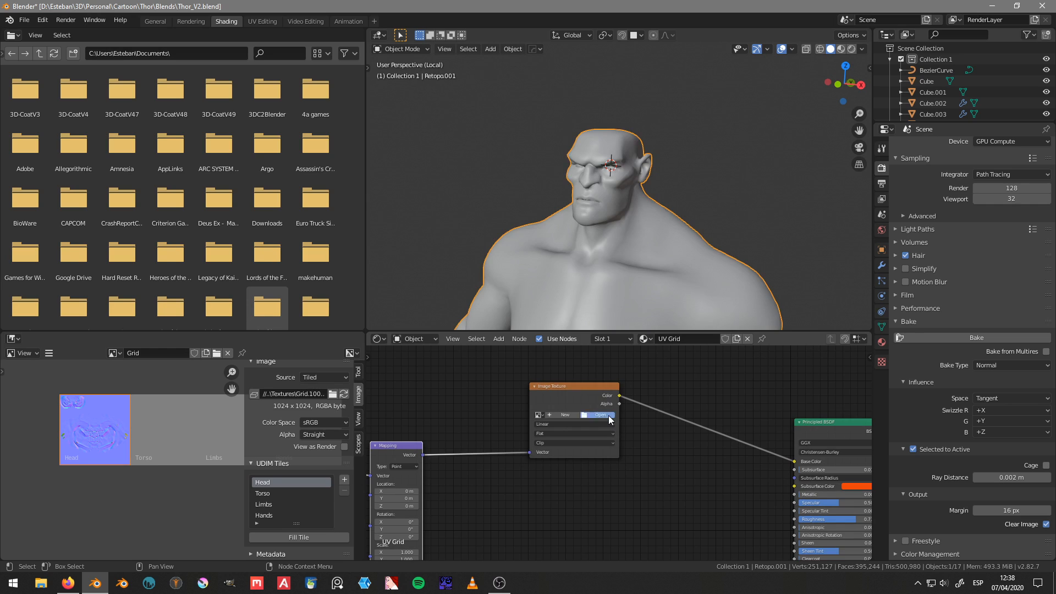
Step: Display the Thor Textures folder as thumbnails and open Grid.1001.tga in the empty image texture node
click(427, 132)
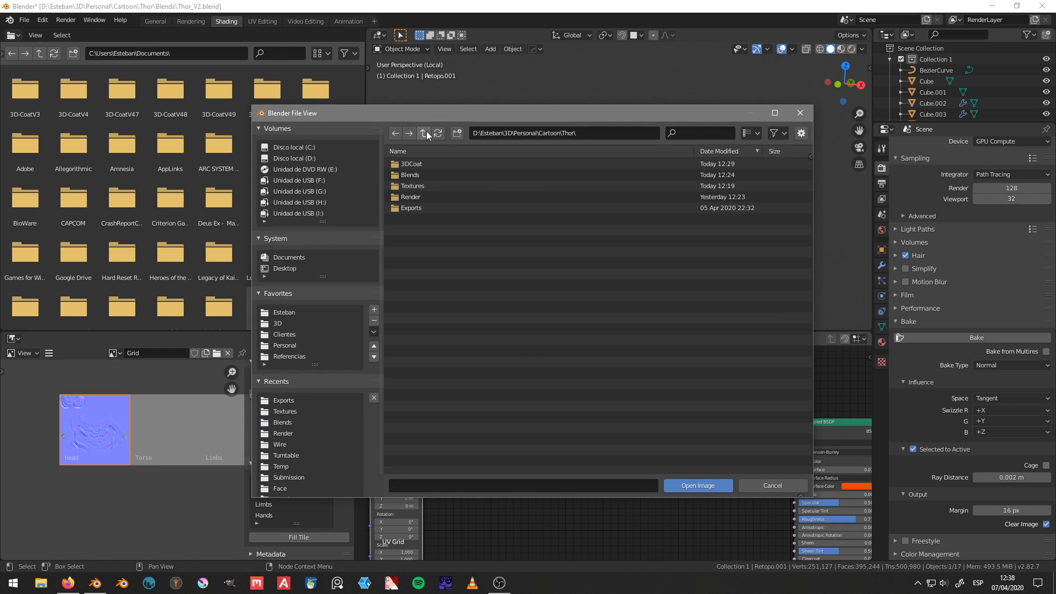
click(418, 185)
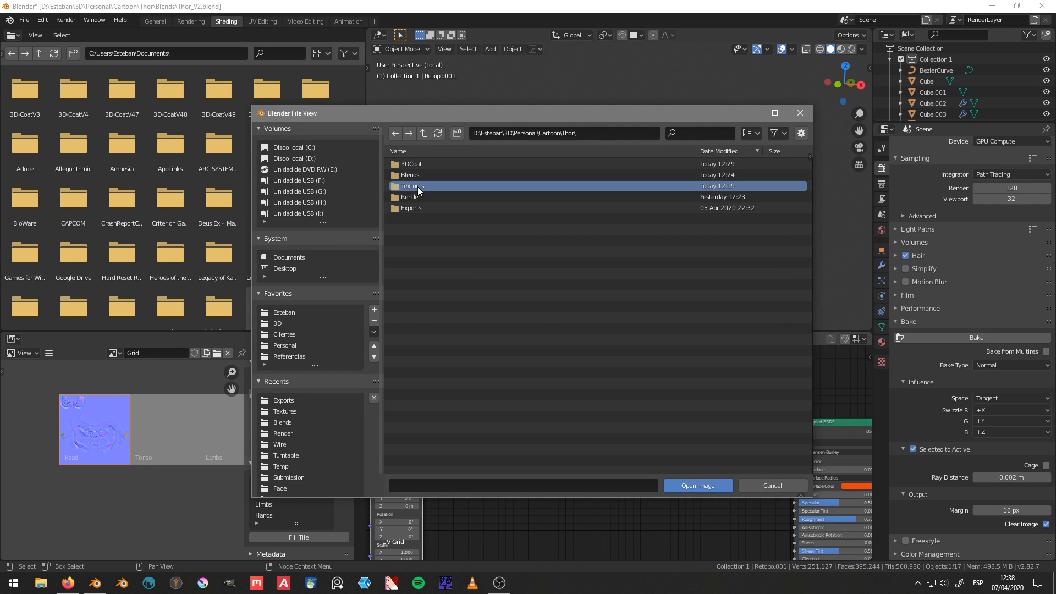
double_click(418, 187)
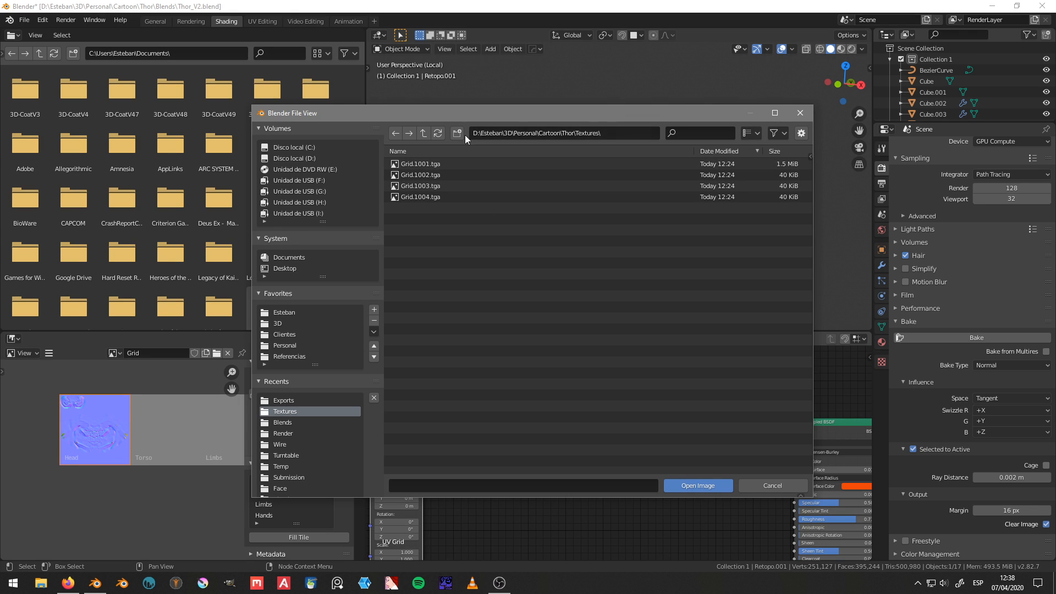
click(745, 133)
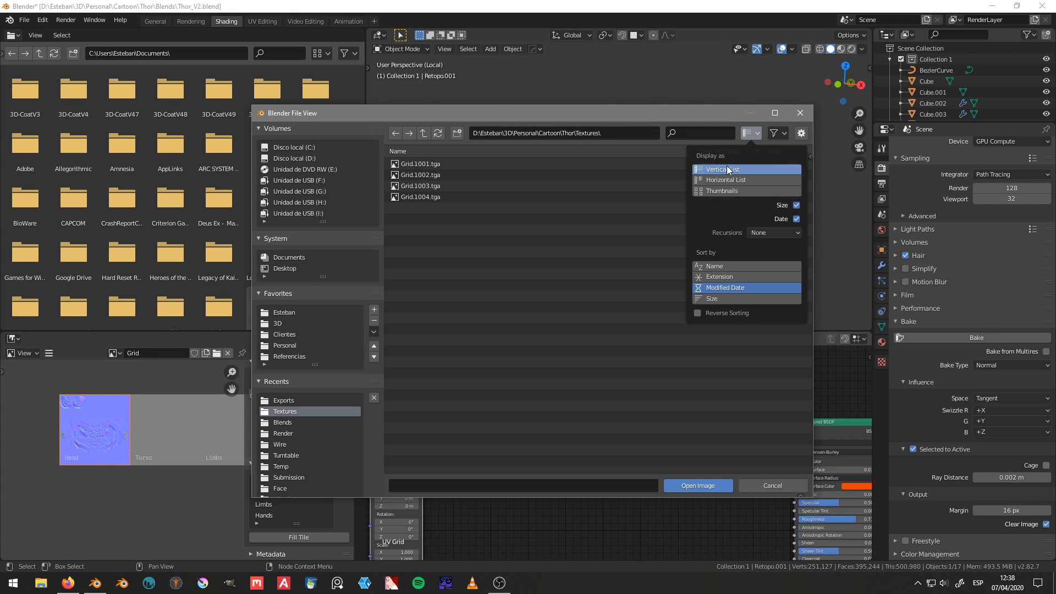
click(704, 190)
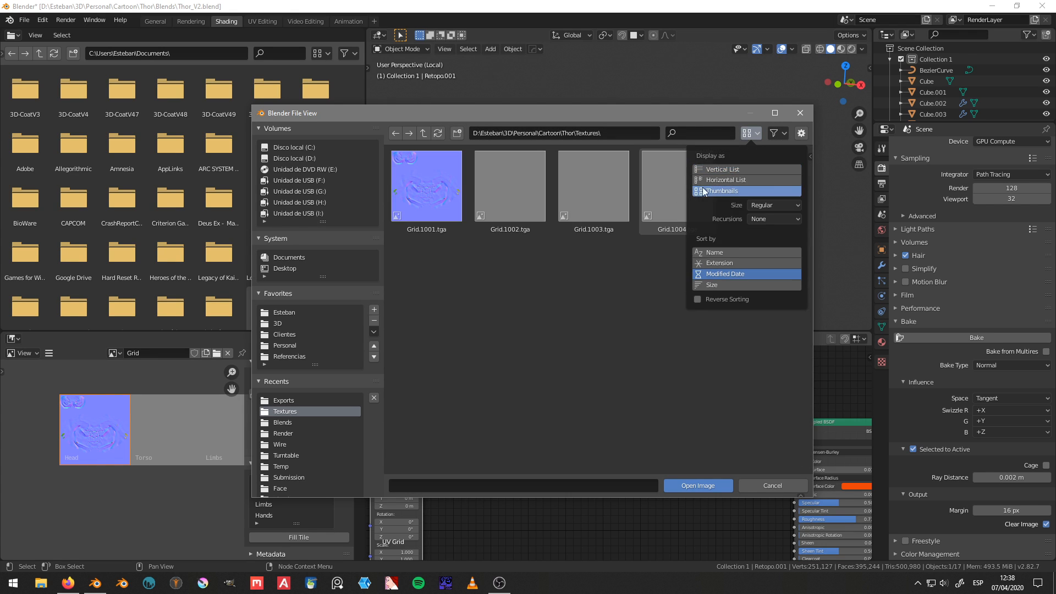
double_click(454, 200)
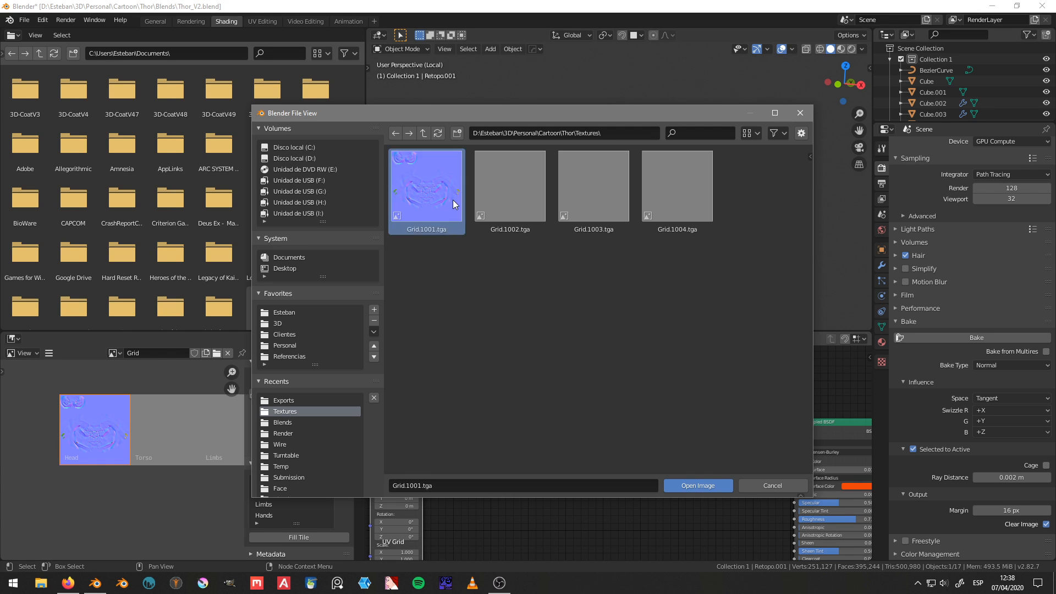
Step: Duplicate the Grid.1001.tga image texture node and place the copy directly below the original
scroll(570, 477, up, 2)
middle_drag(570, 476, 546, 443)
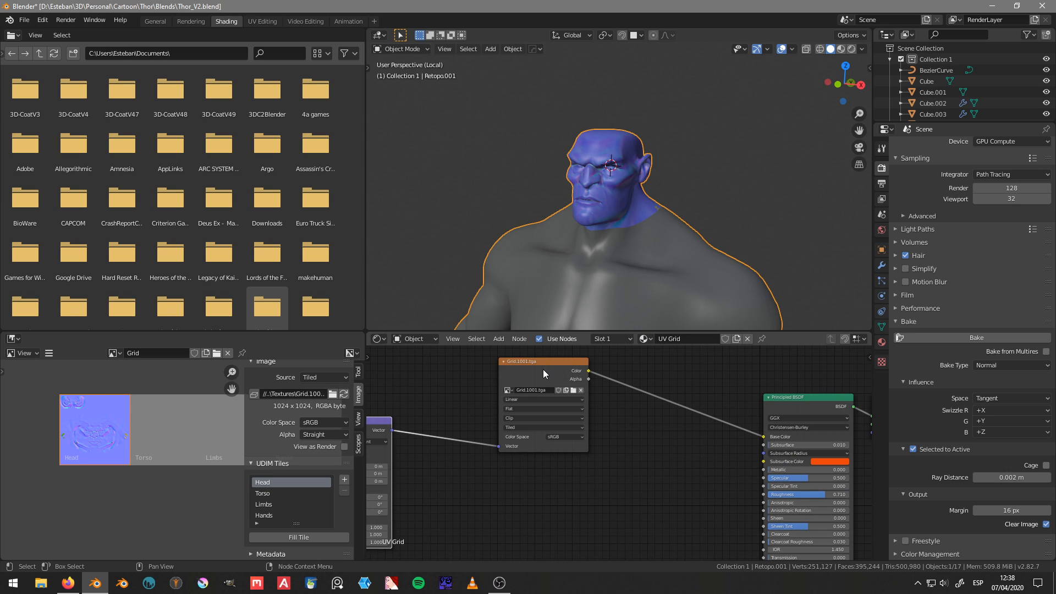
click(542, 369)
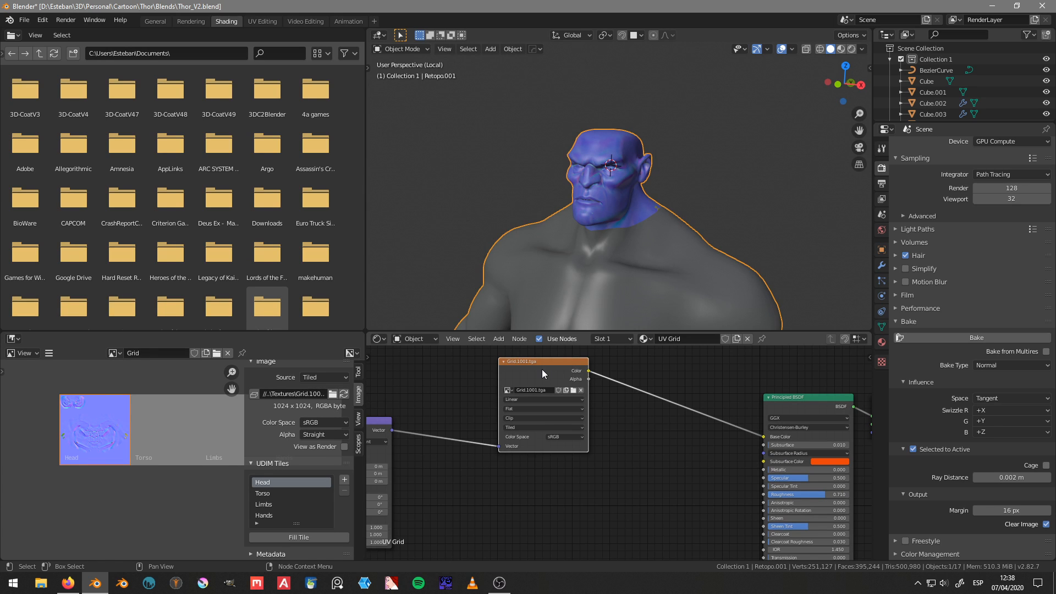
scroll(543, 368, down, 1)
key(shift+s)
key(Escape)
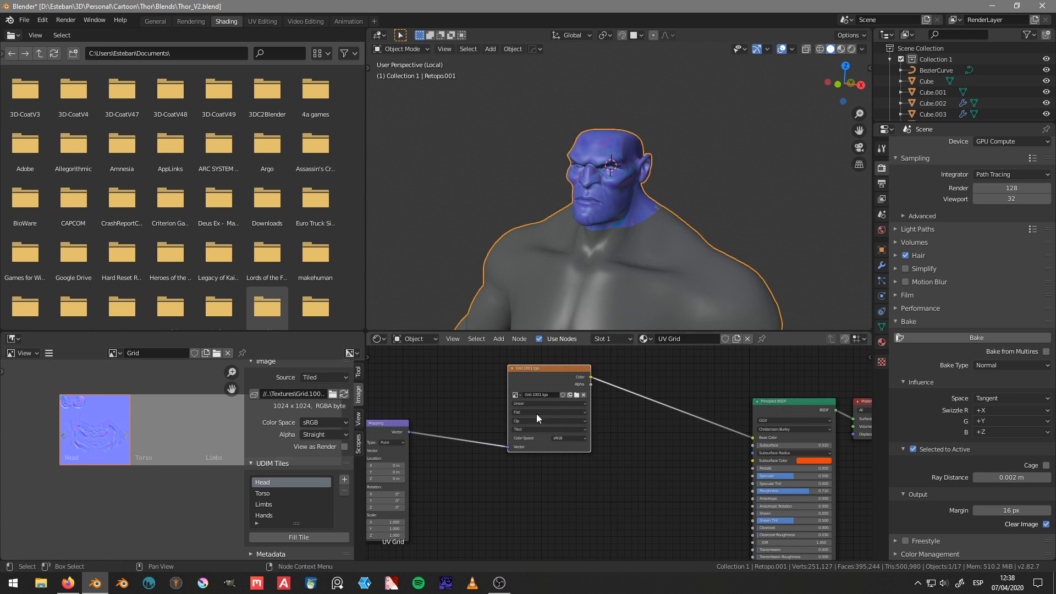
key(shift+d)
click(586, 505)
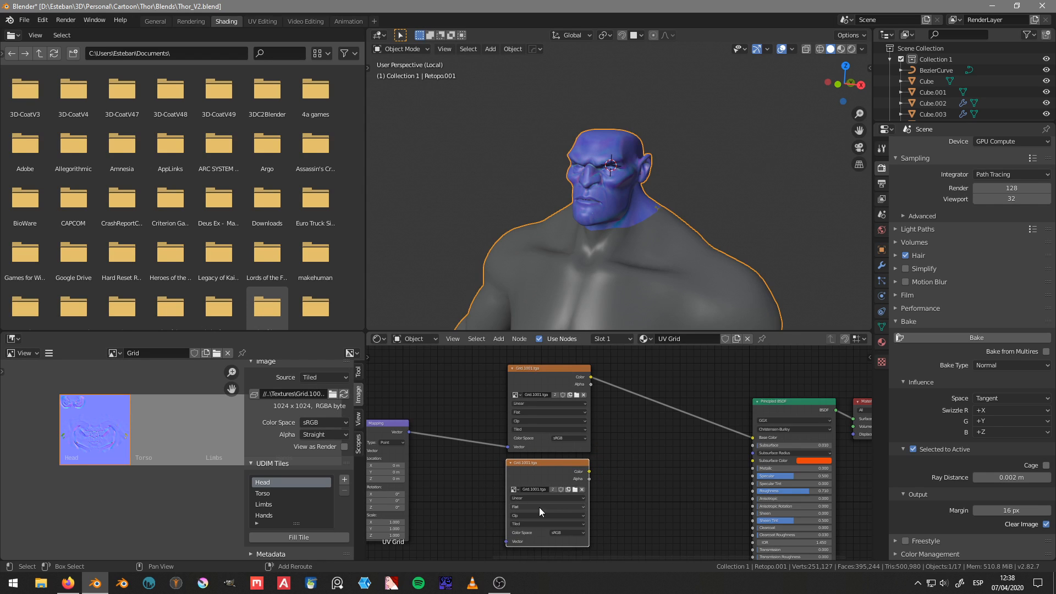
middle_drag(539, 507, 564, 463)
Step: Duplicate the Mapping node and move the copy straight down along Y, below the original
middle_drag(548, 426, 530, 429)
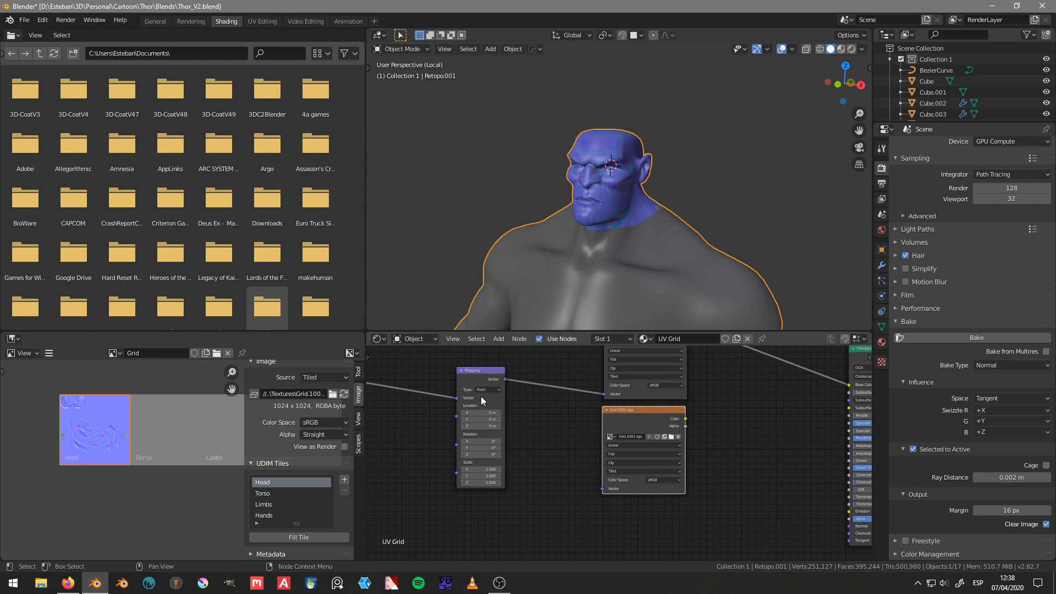
scroll(476, 394, down, 2)
middle_drag(460, 381, 514, 373)
click(556, 371)
key(shift+d)
key(y)
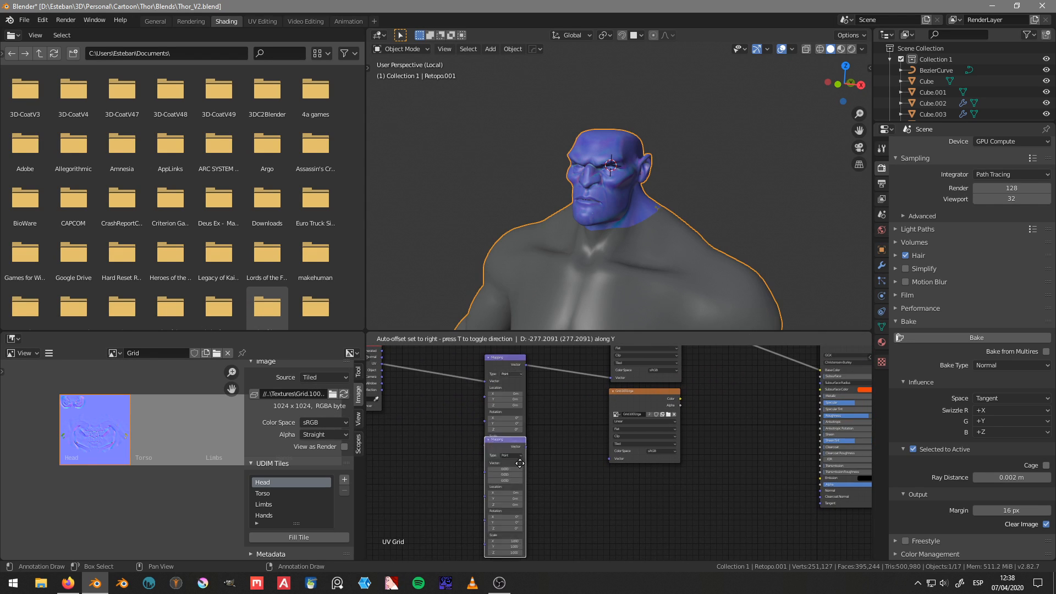
click(531, 492)
middle_drag(531, 491, 531, 443)
Step: Set the duplicated Mapping node's X location to 1 m
scroll(538, 459, up, 3)
scroll(546, 440, up, 1)
click(531, 440)
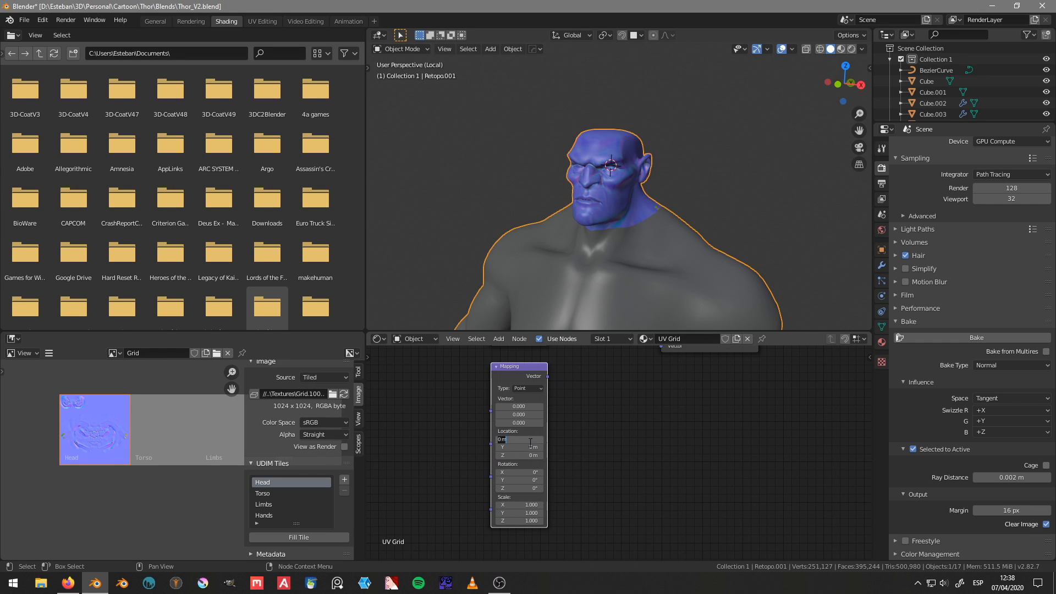
text(1)
key(Return)
Step: Connect the duplicated Mapping node's Vector output to the Vector input of the duplicated Grid.1001.tga node
middle_drag(591, 388, 500, 486)
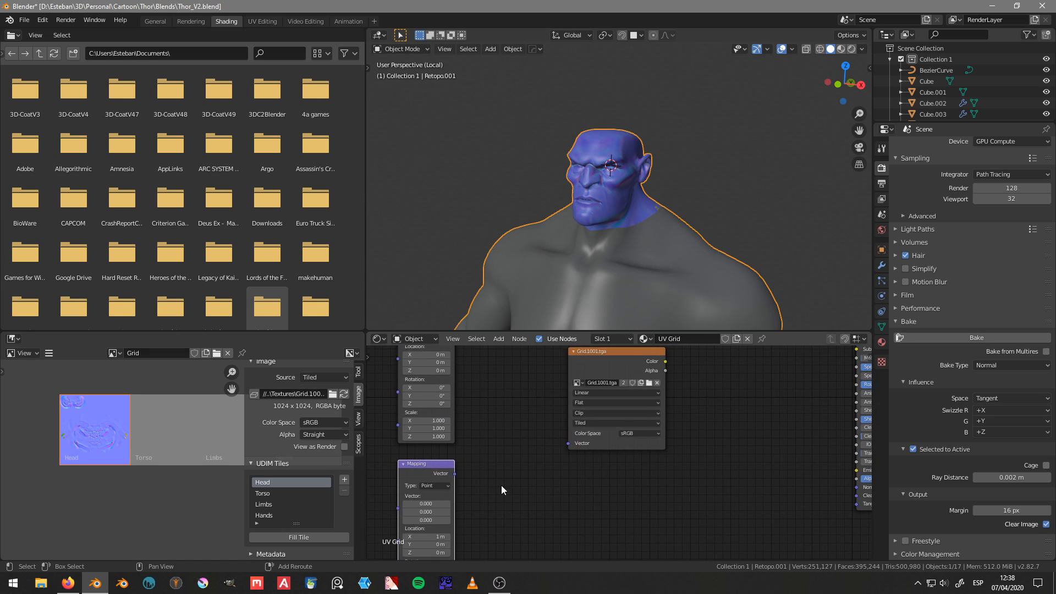
drag(453, 474, 570, 442)
middle_drag(674, 418, 576, 498)
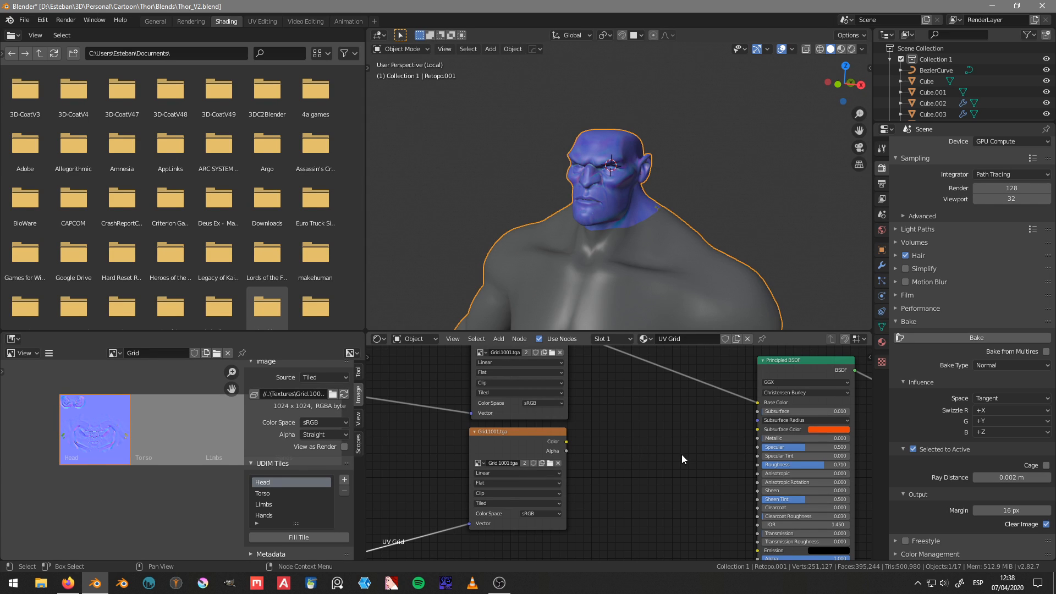
scroll(605, 490, down, 2)
key(shift+a)
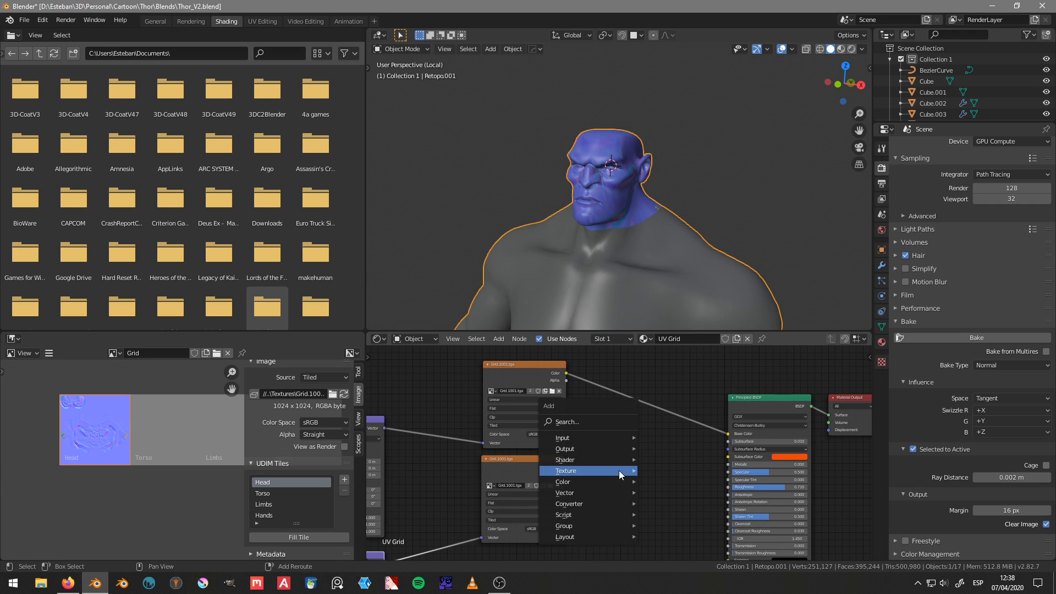
mouse_move(595, 438)
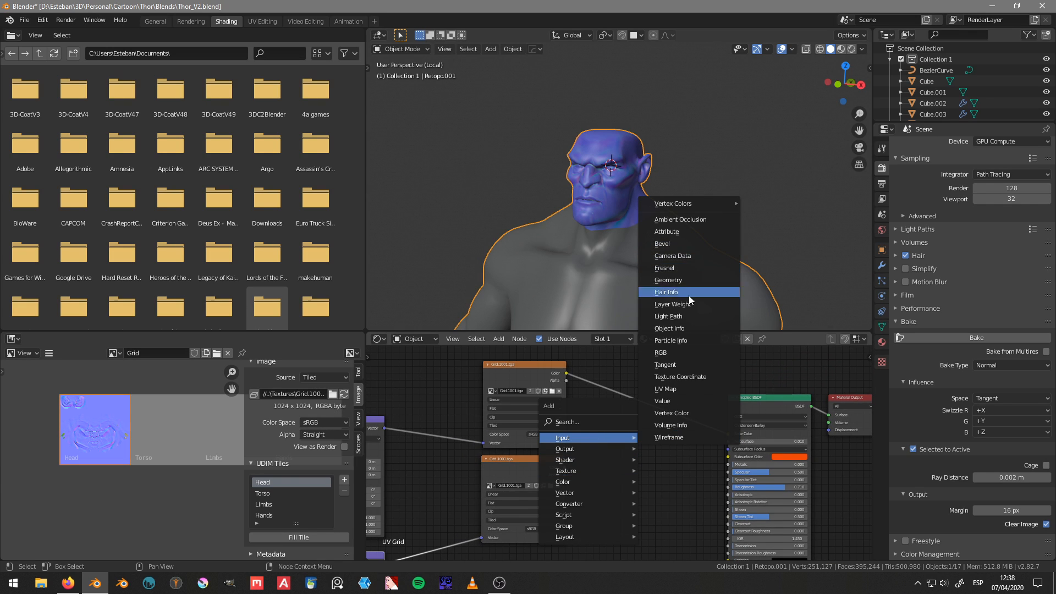
mouse_move(696, 203)
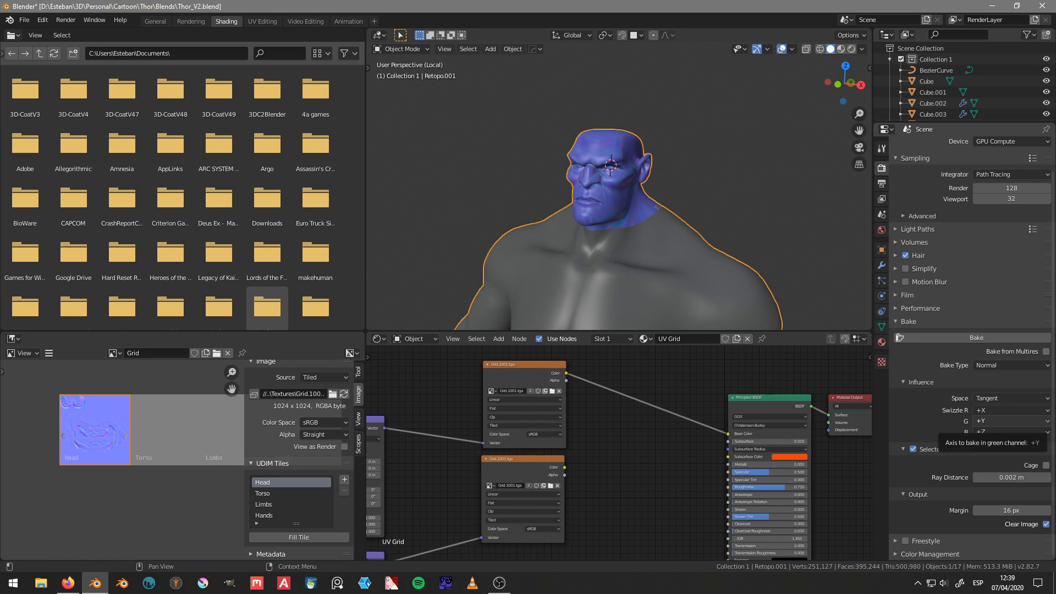
key(alt+Tab)
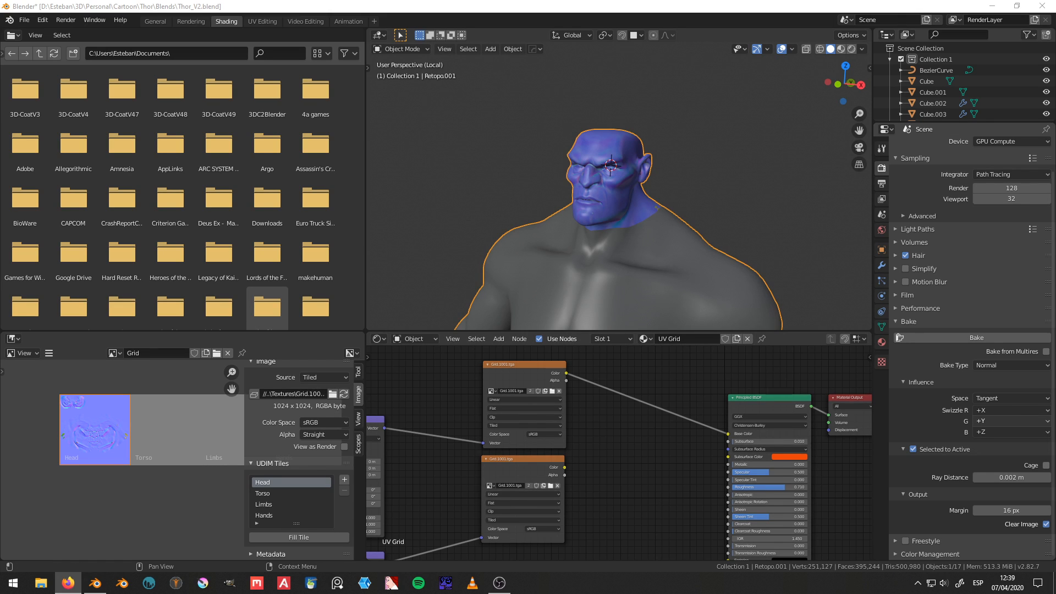
key(alt+Tab)
Step: Save the Thor_V2.blend file under its current name
middle_drag(624, 201, 675, 203)
key(ctrl+s)
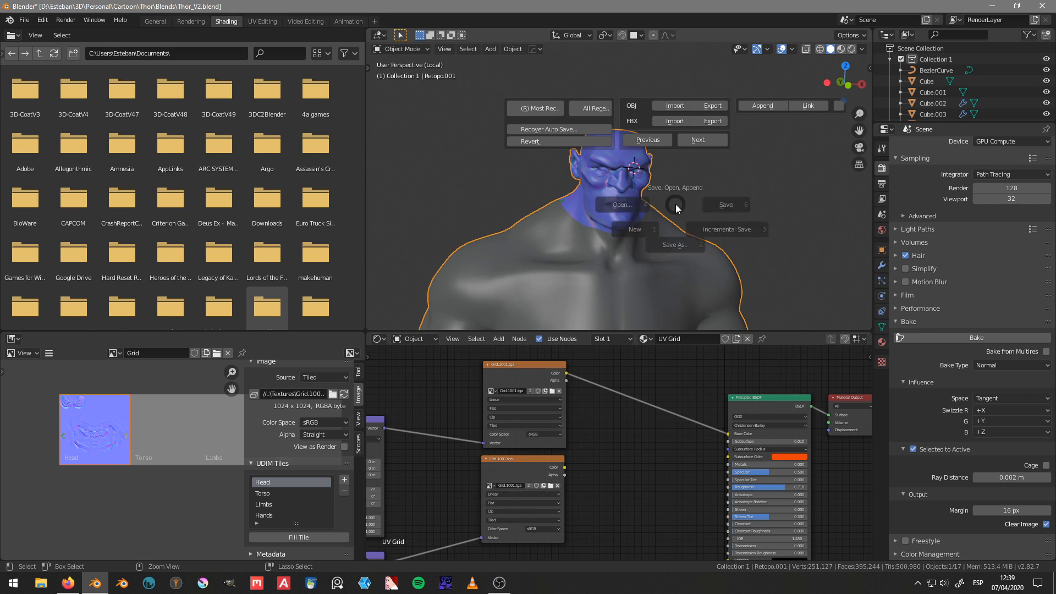
click(728, 203)
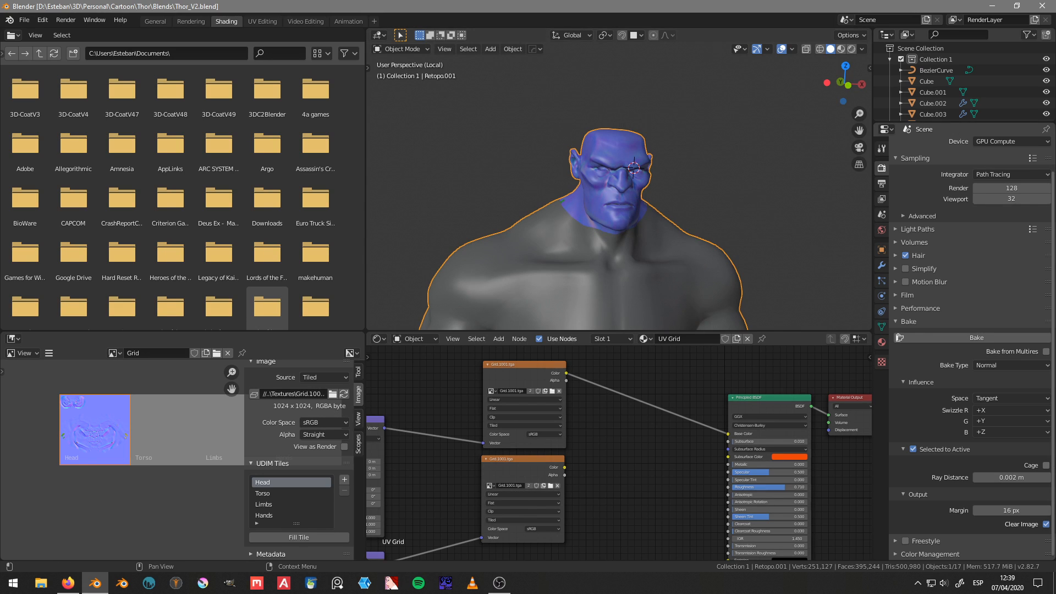
key(alt+Tab)
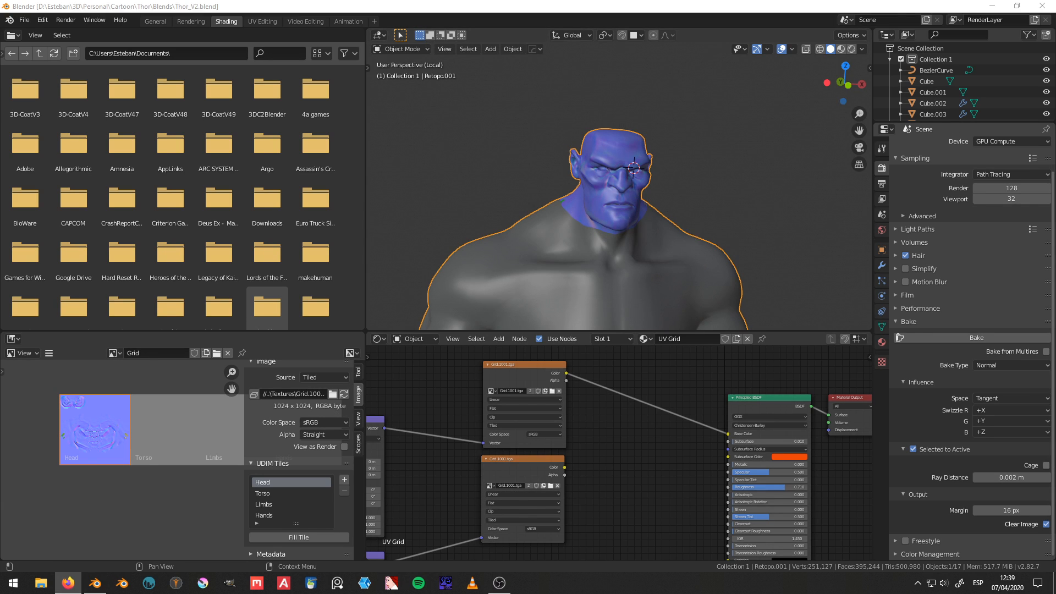